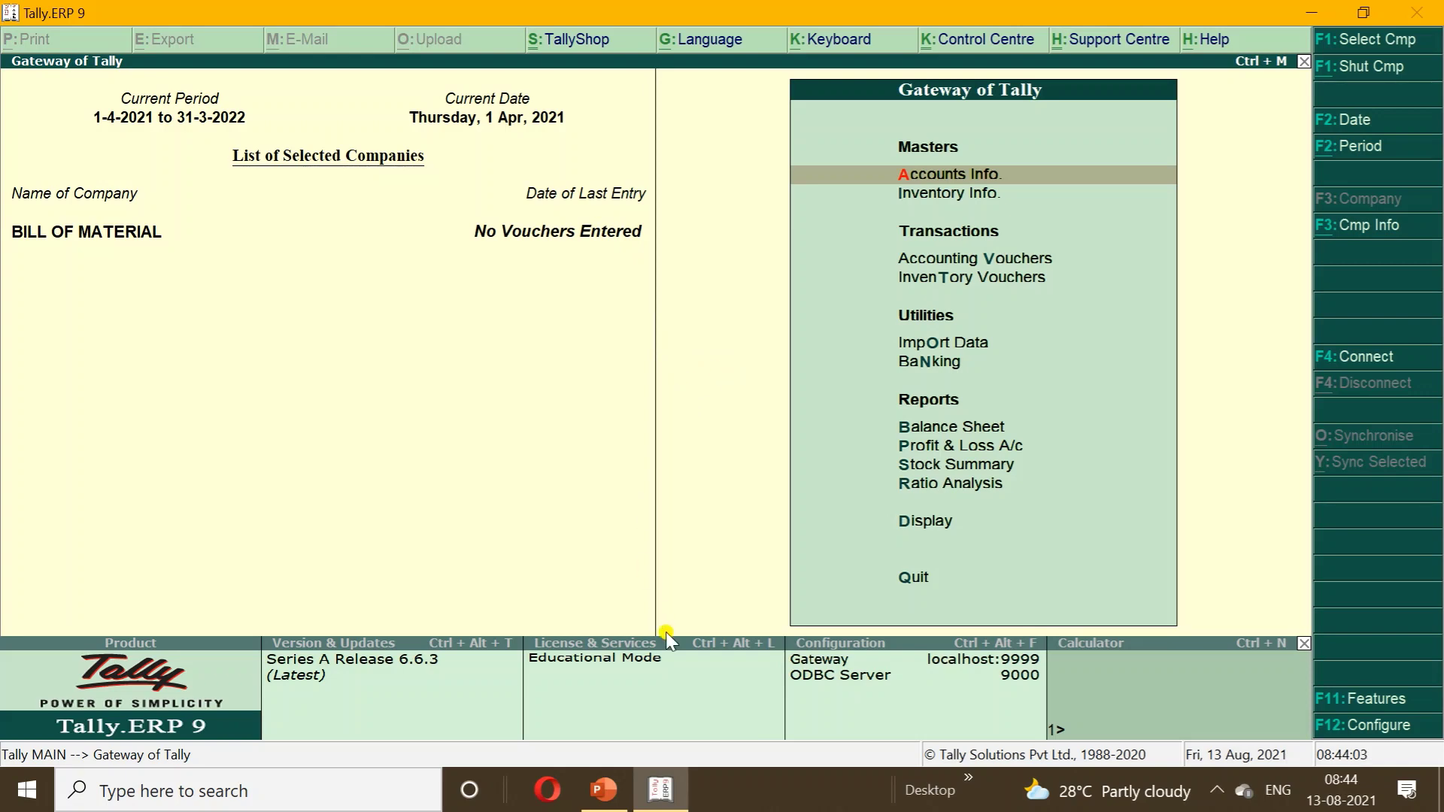
- Review the CPU components price list in the PowerPoint presentation and return to Tally.ERP 9
left_click(606, 799)
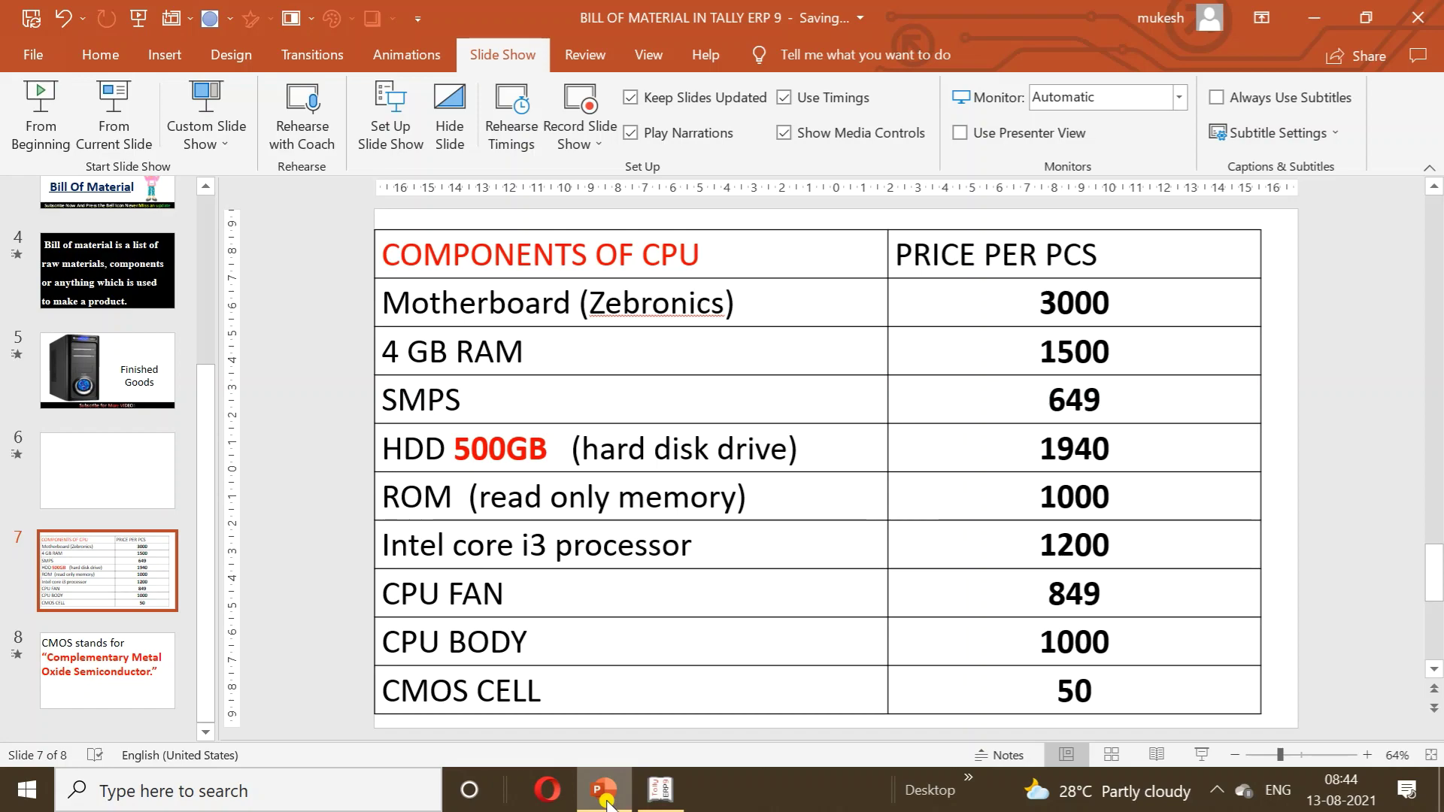
left_click(606, 799)
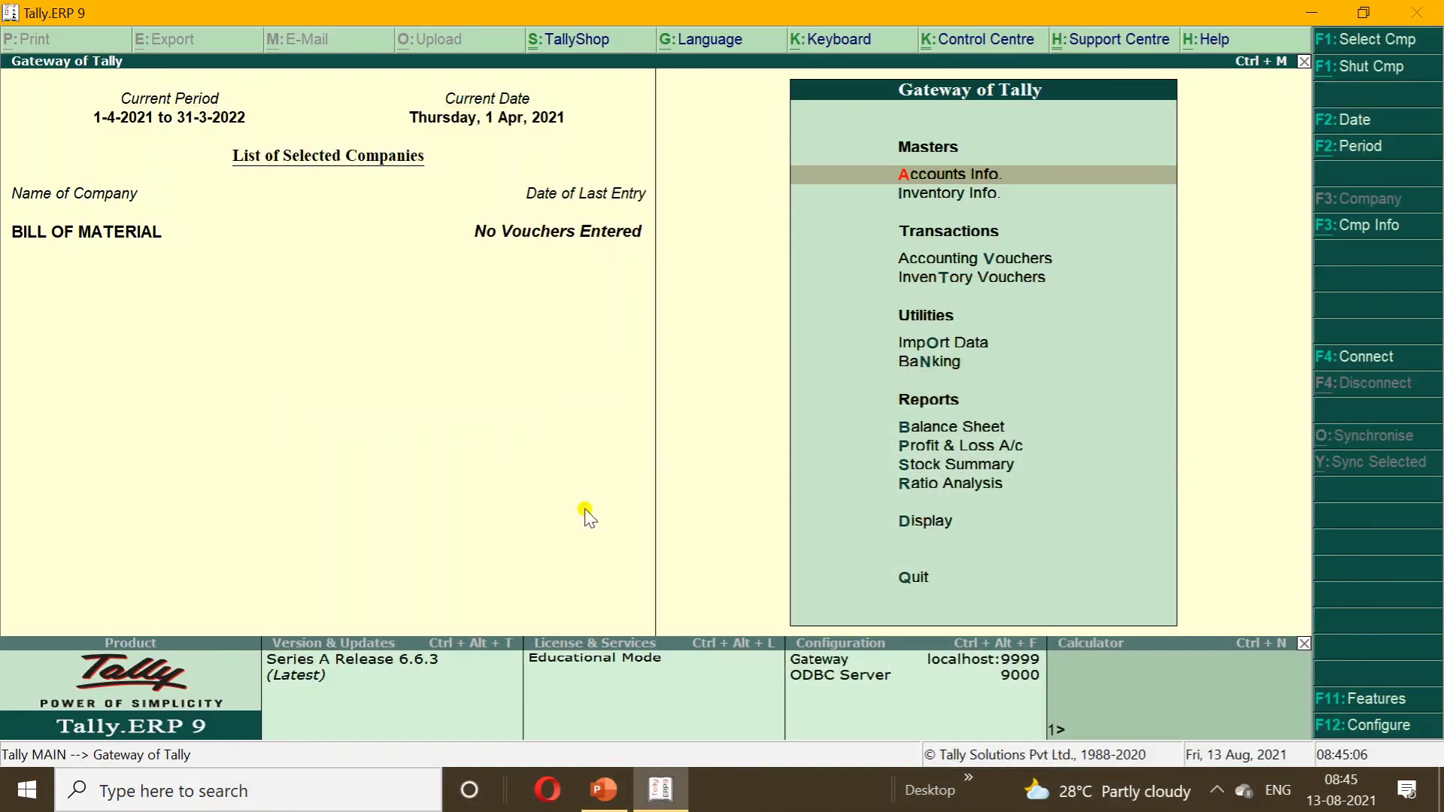
- Create a single stock group named FINISHED GOODS under Primary, with item quantities not added
key("Down")
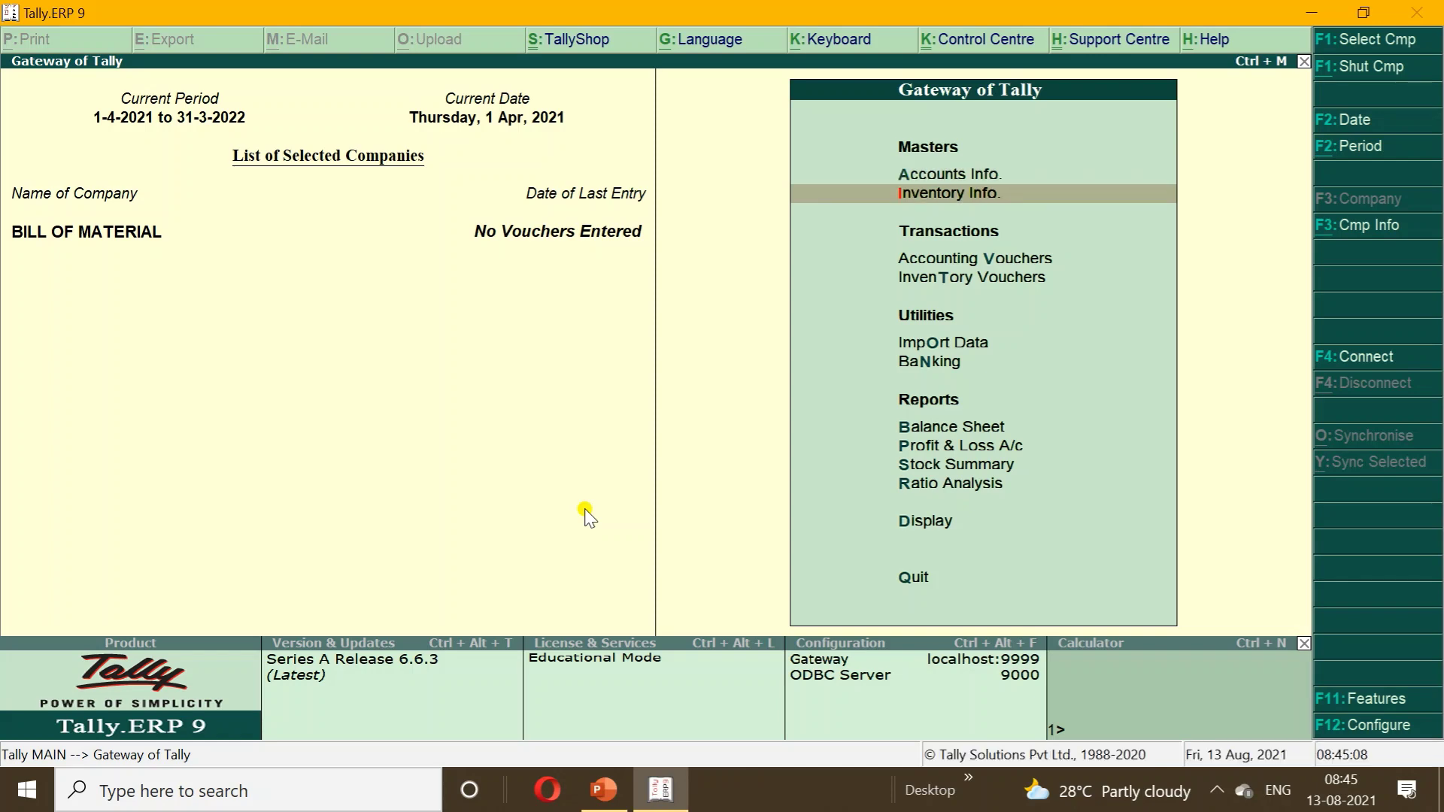
key("Return")
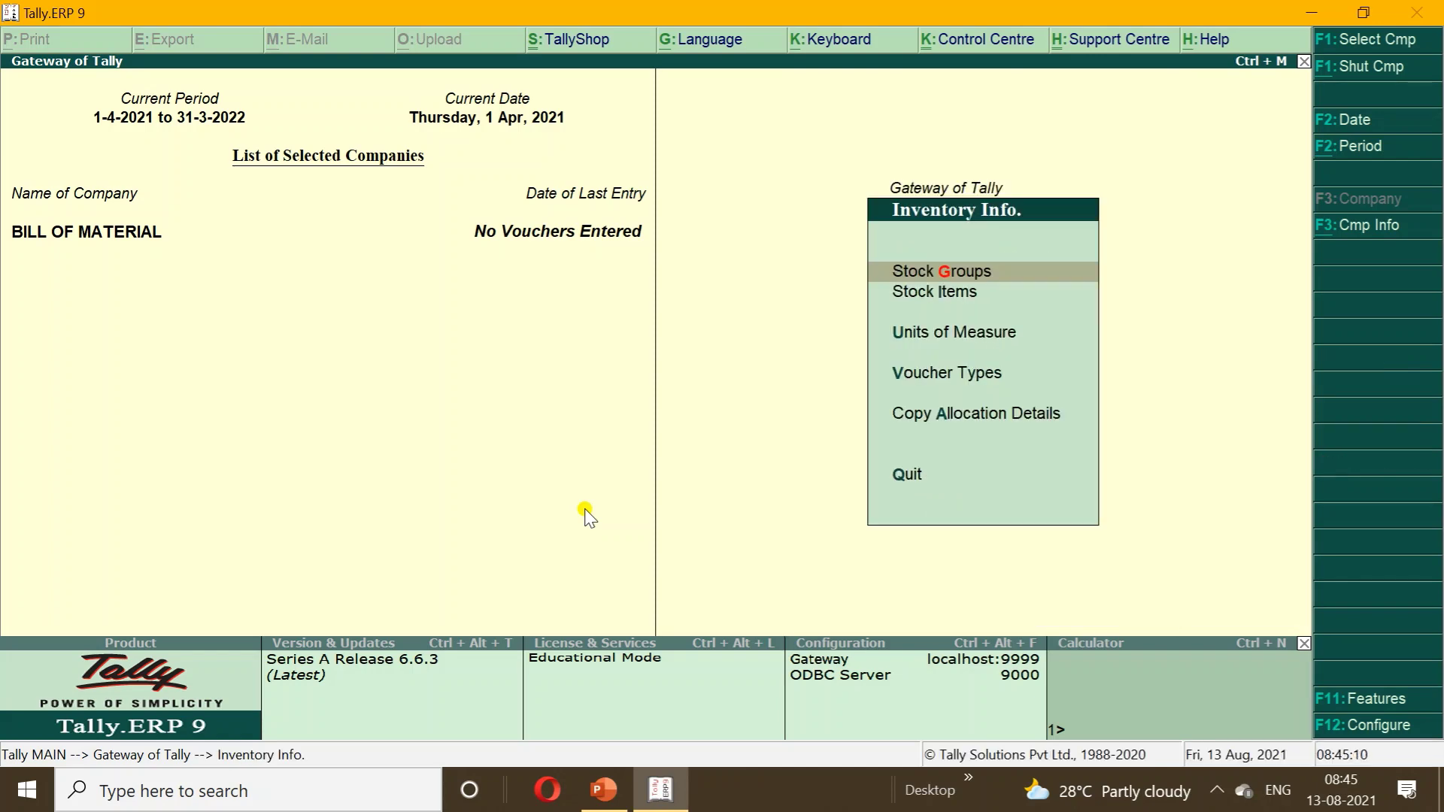
key("Up")
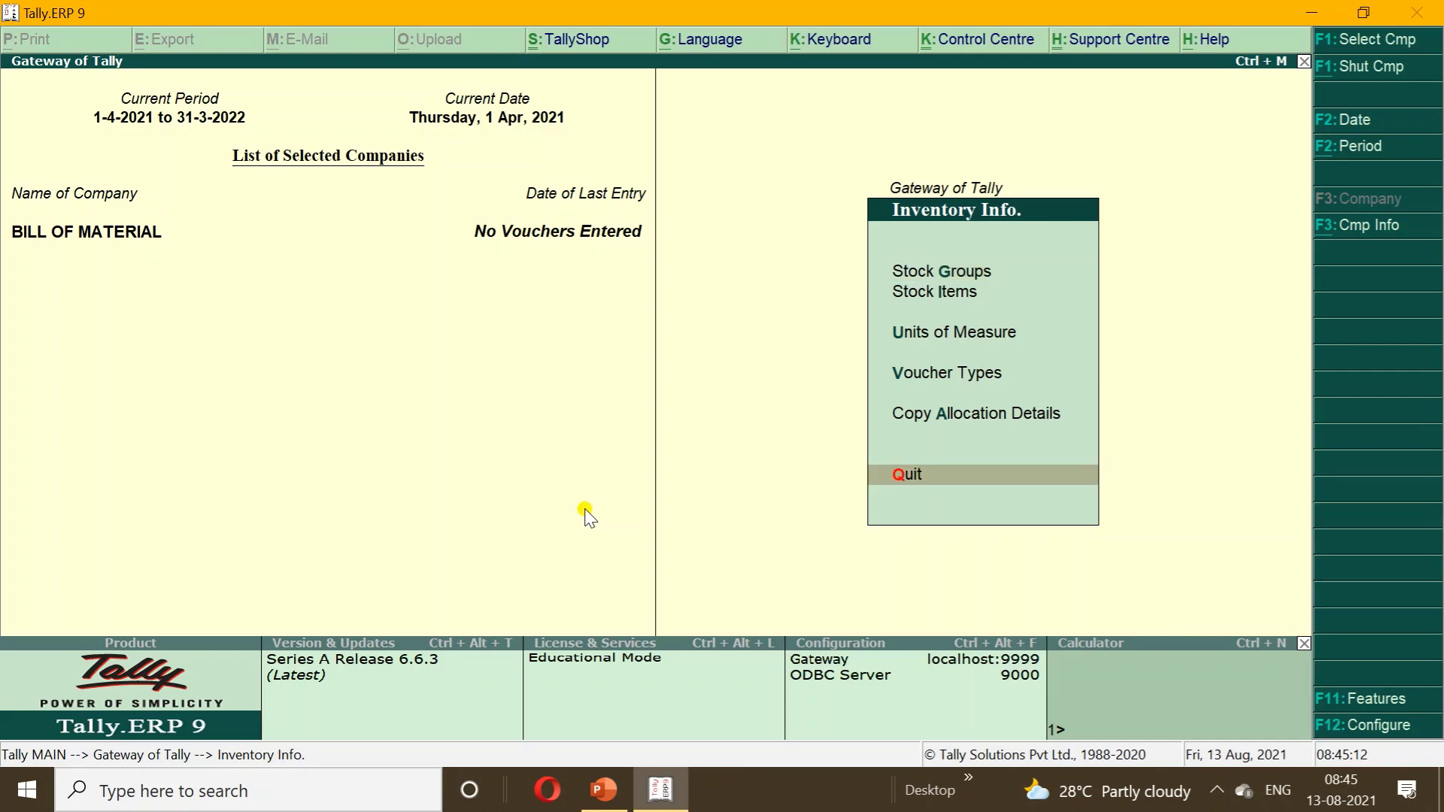
key("Down")
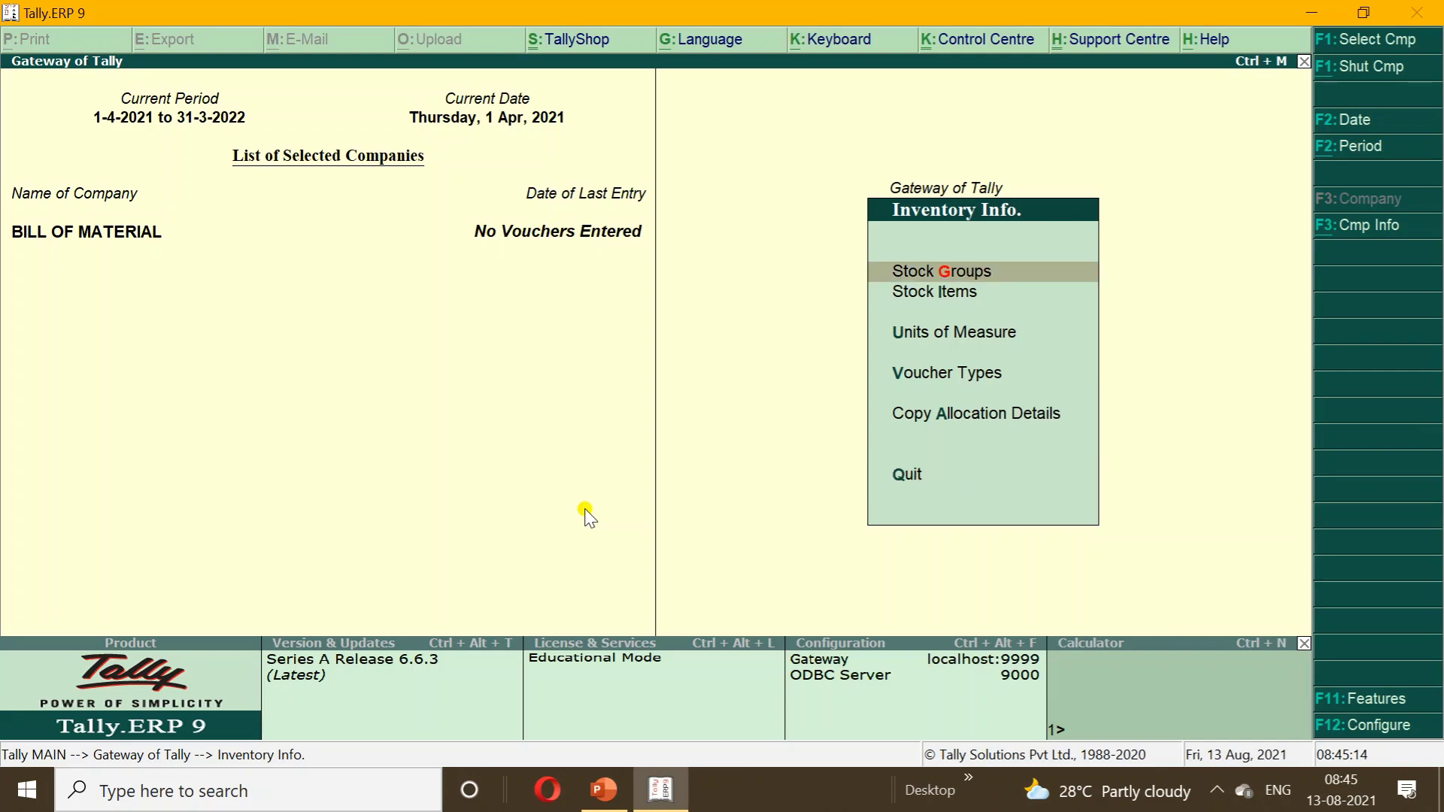
key("Return")
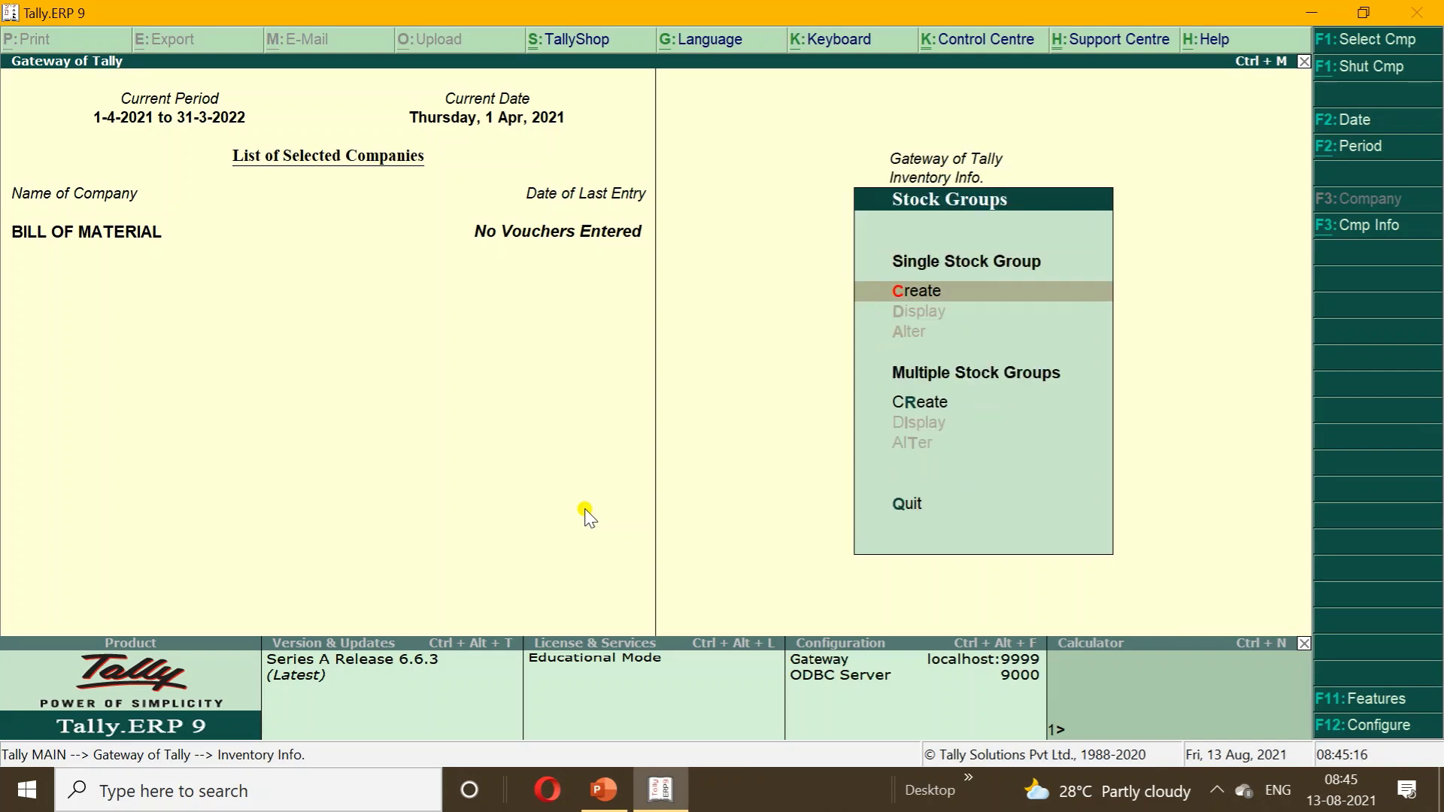
key("Return")
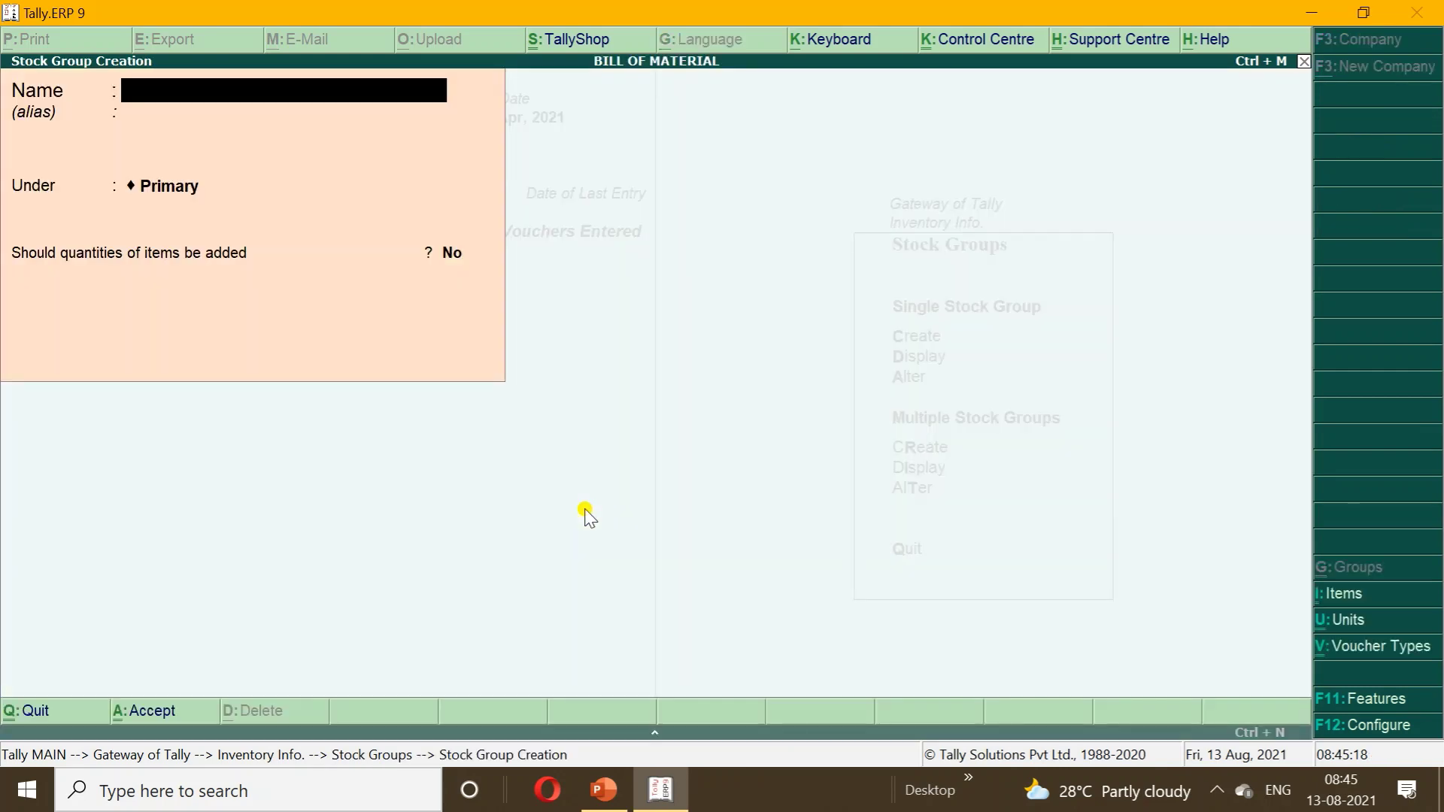
type("FINISHED")
key("BackSpace")
key("BackSpace")
key("BackSpace")
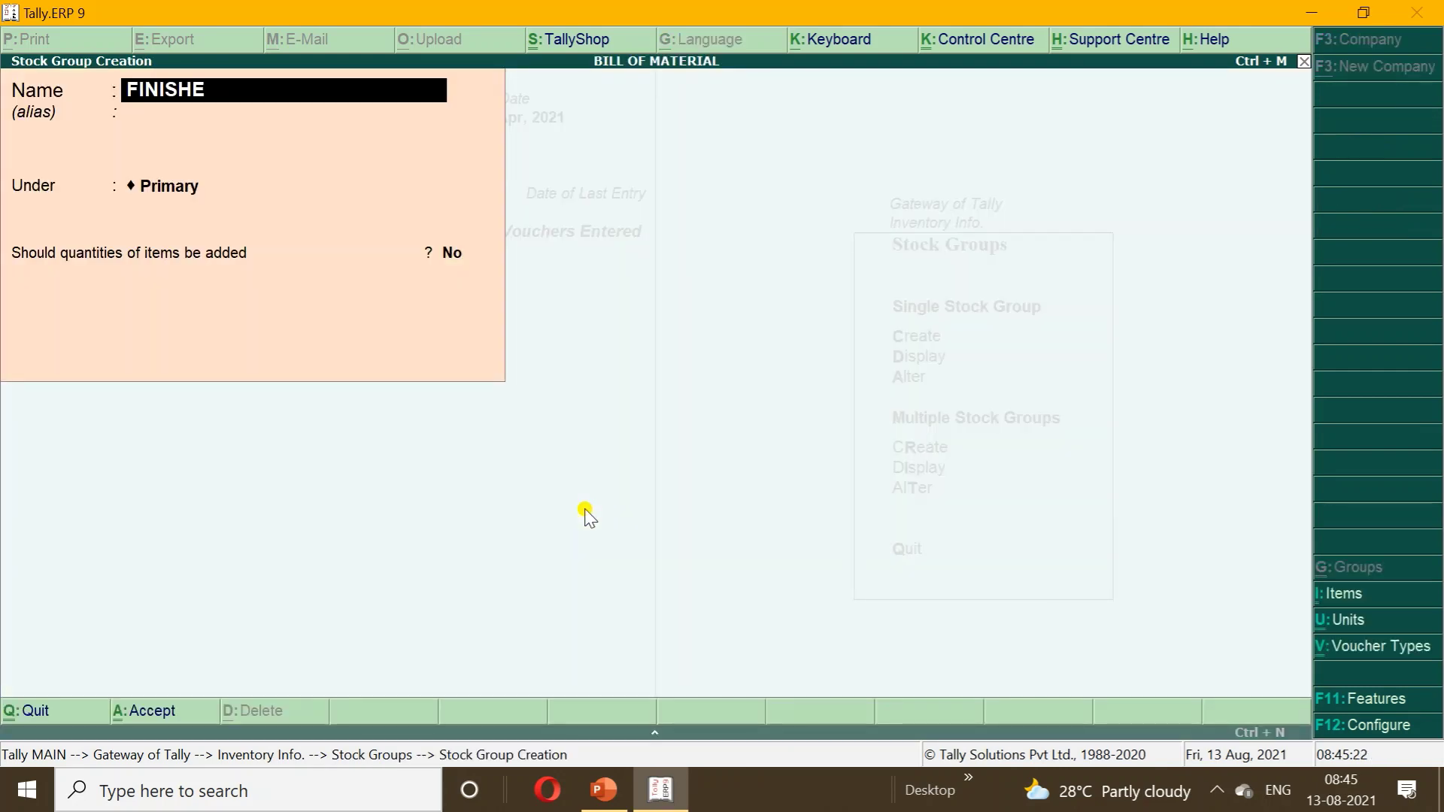
type("HED GOODS")
key("Return")
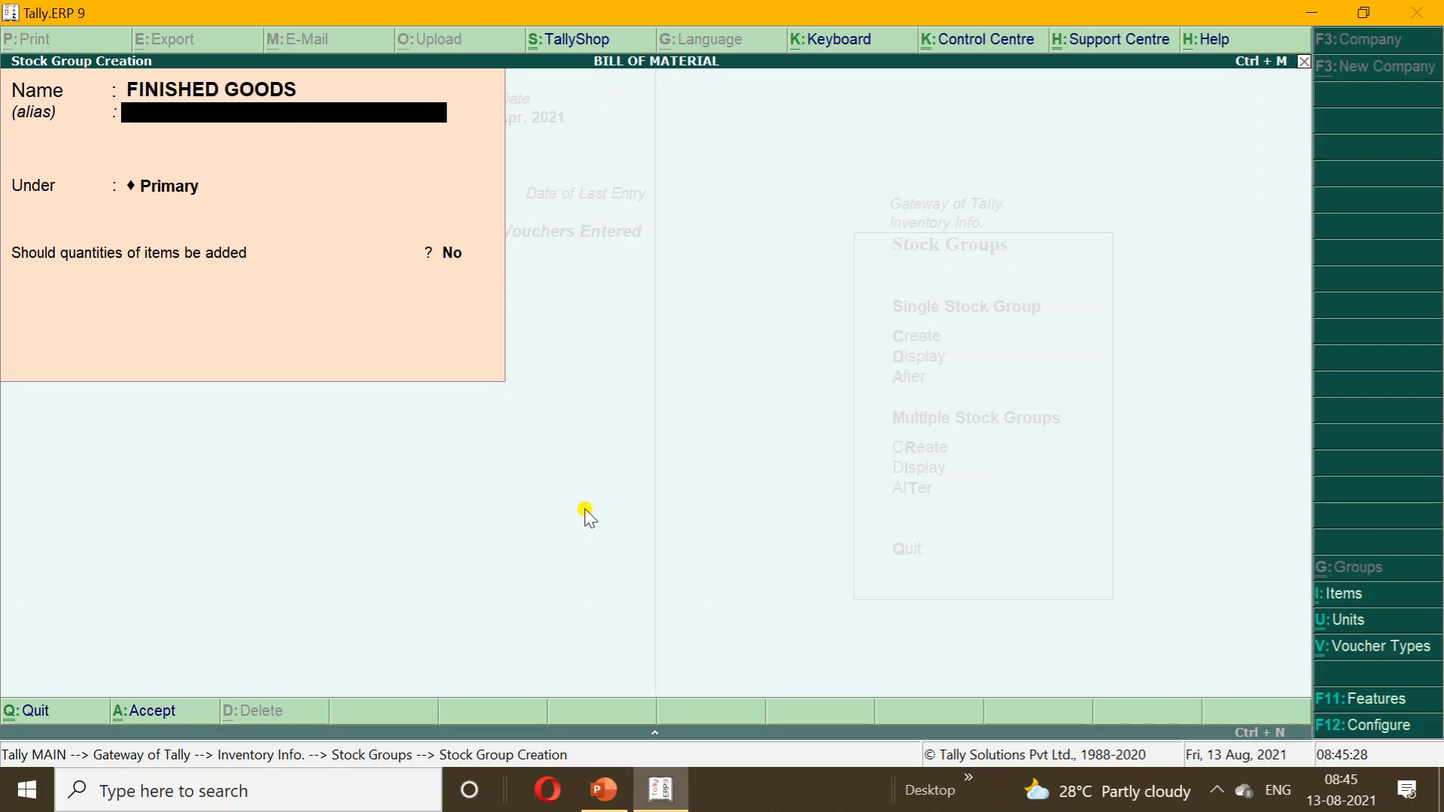
key("Return")
key("Return")
key("Return")
key("Return")
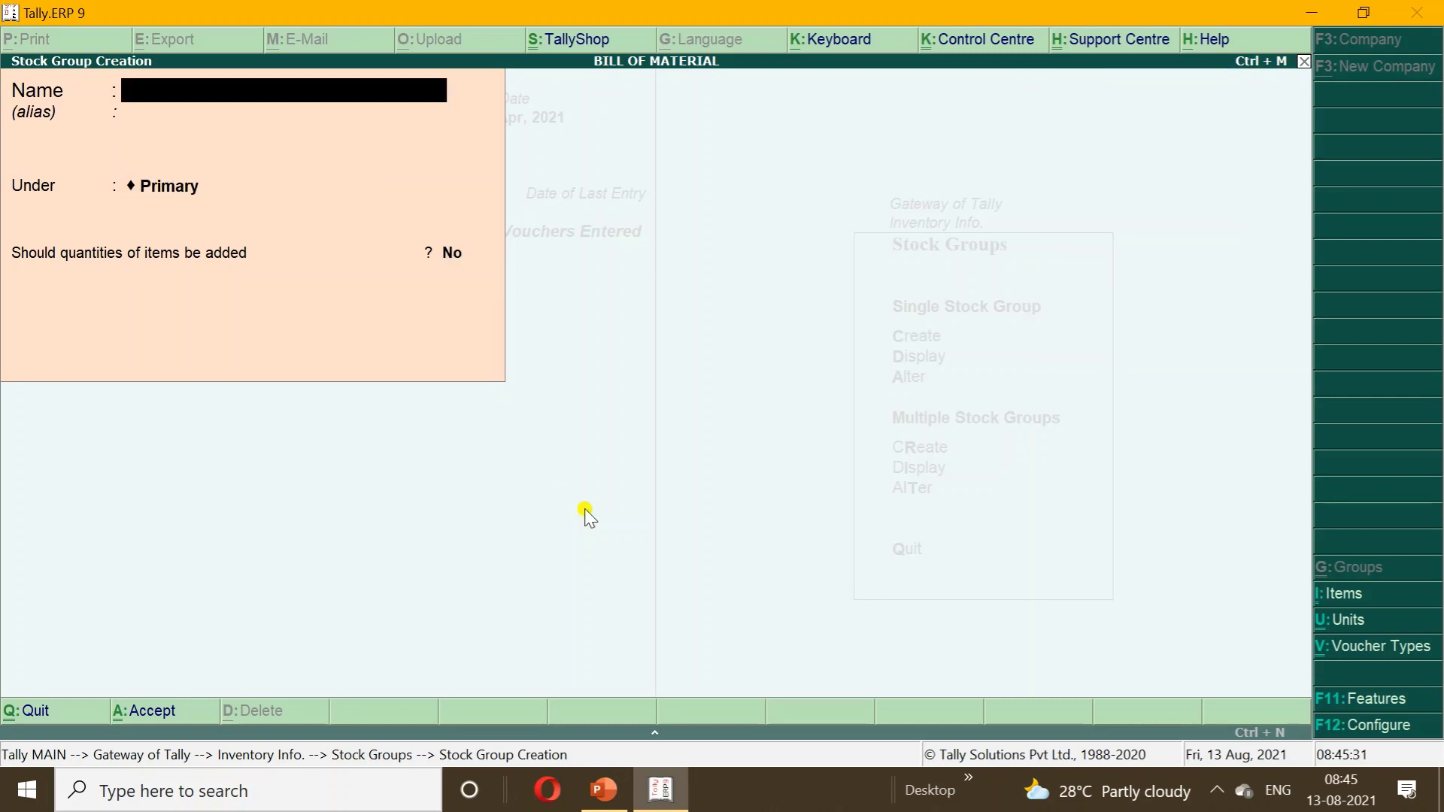
- Create another stock group named ROW MATERIAL under Primary, with item quantities not added
type("ROW MAT")
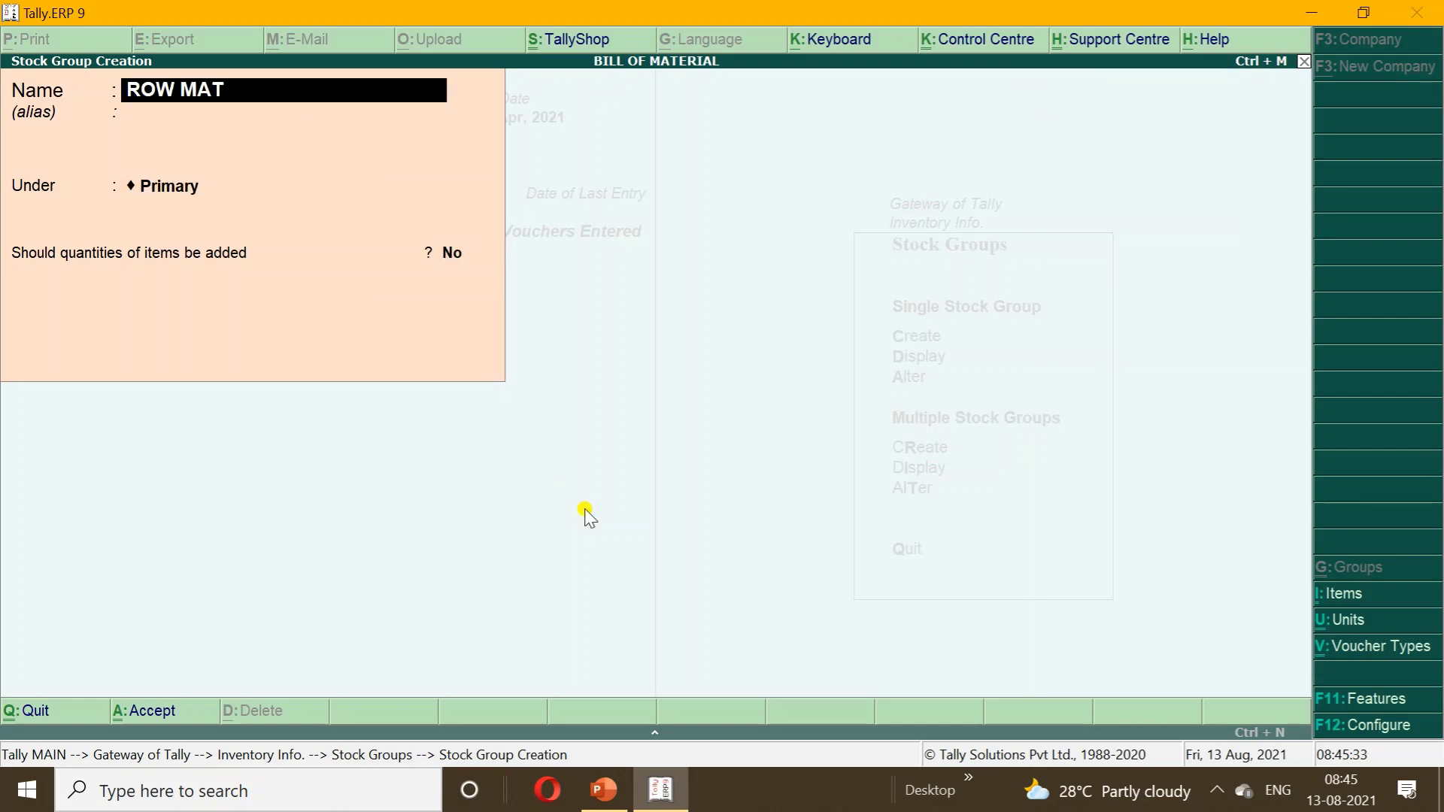
type("ERIAL")
key("Return")
key("Return")
key("Return")
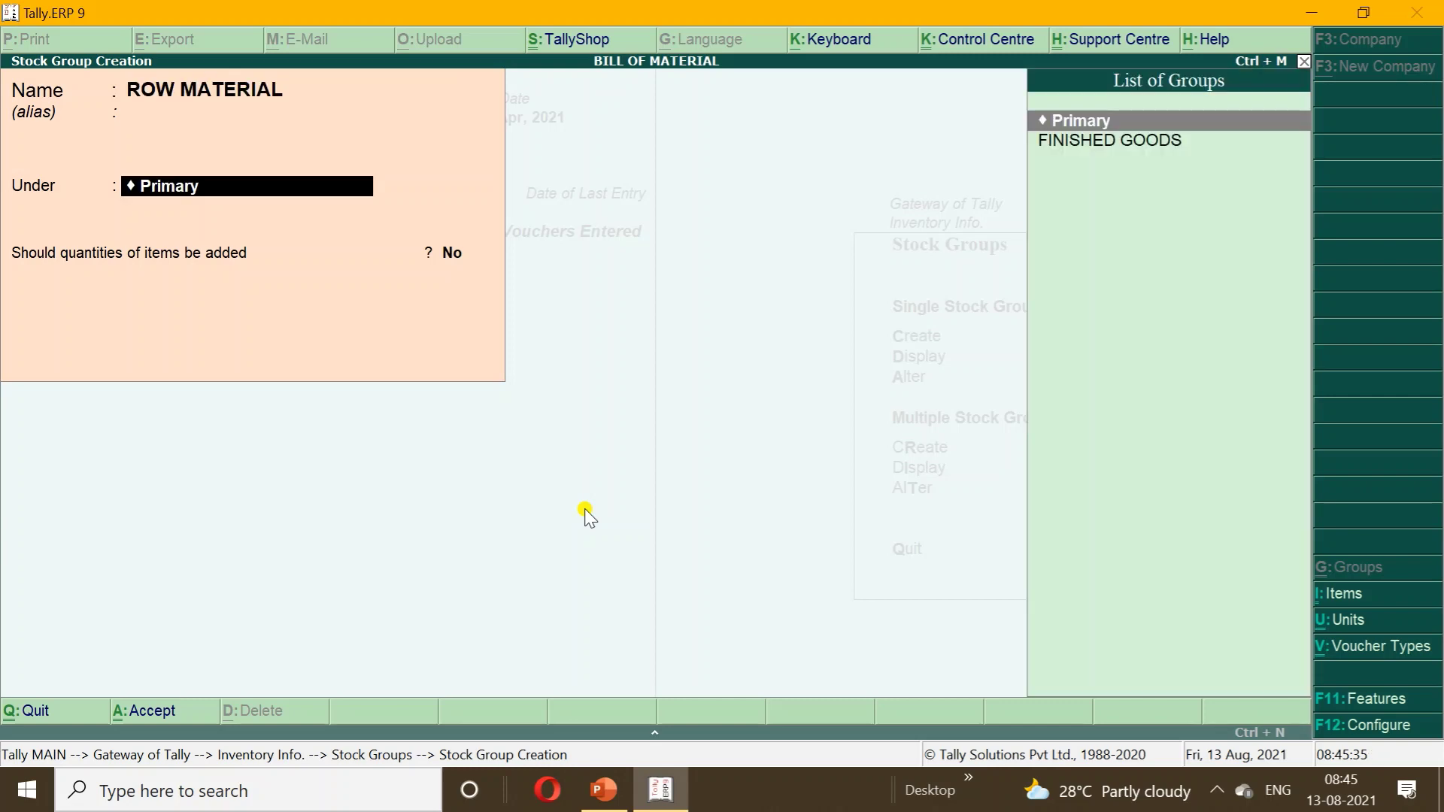
key("Return")
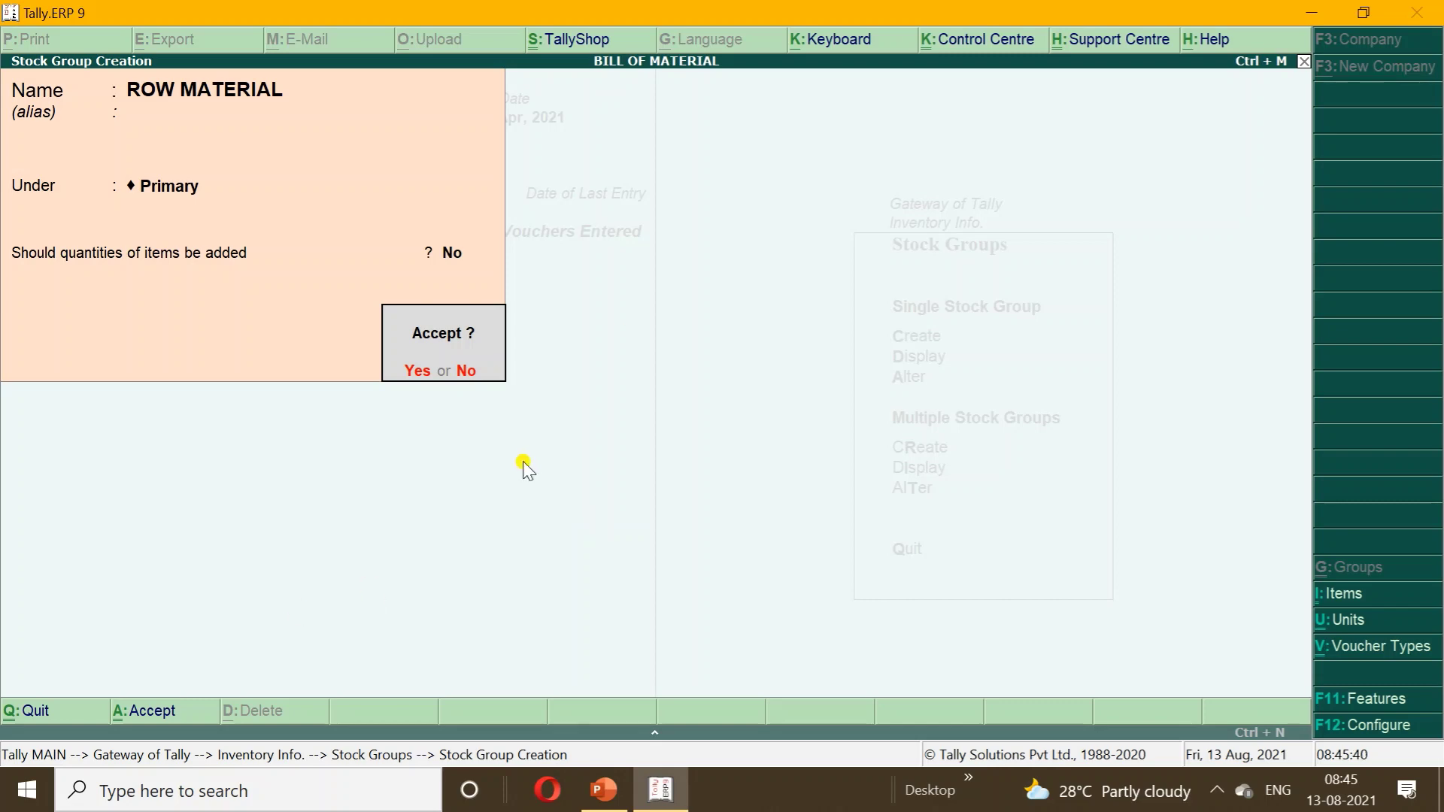
key("Return")
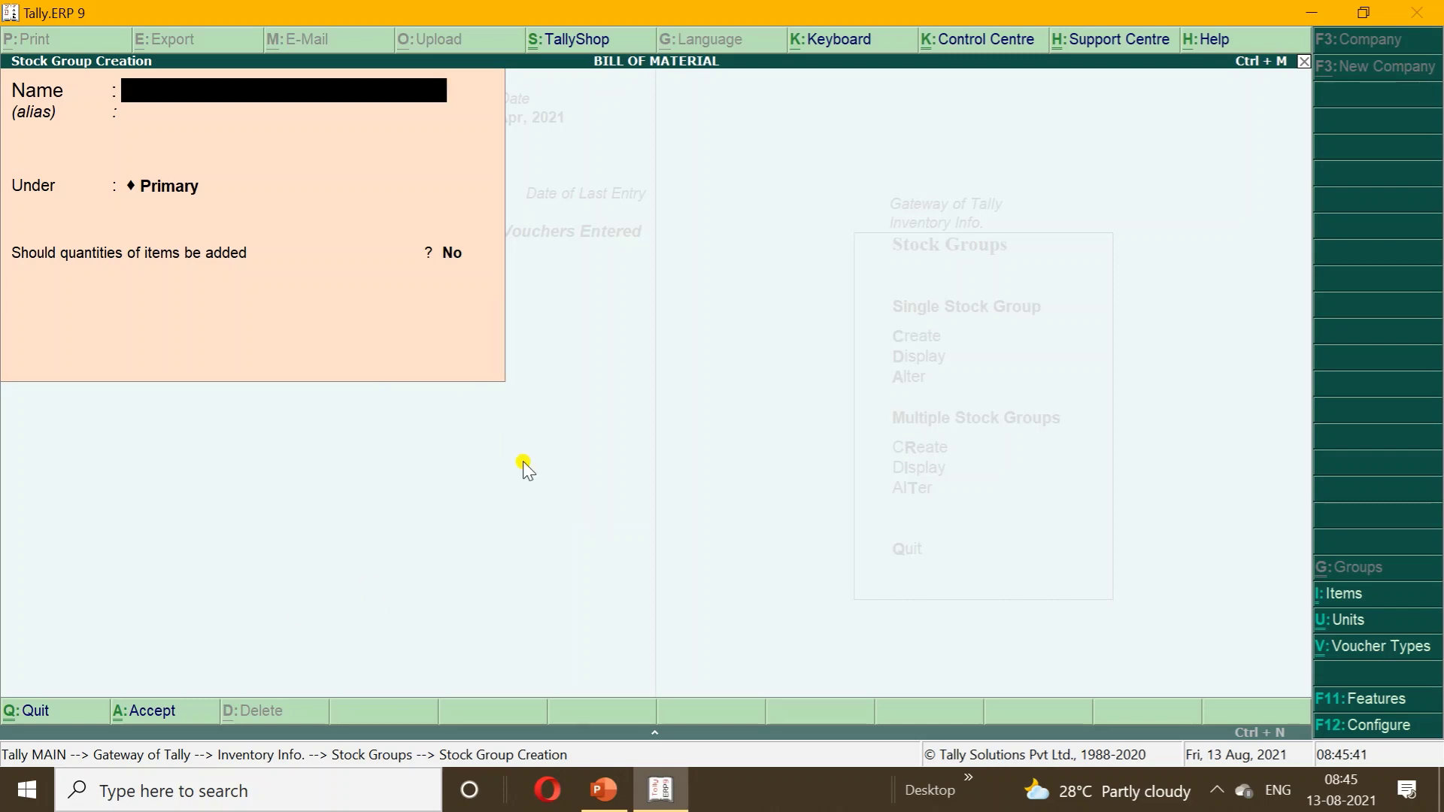
- Check the CPU components slide in PowerPoint, and look through the alterable stock groups in Tally.ERP 9
left_click(604, 790)
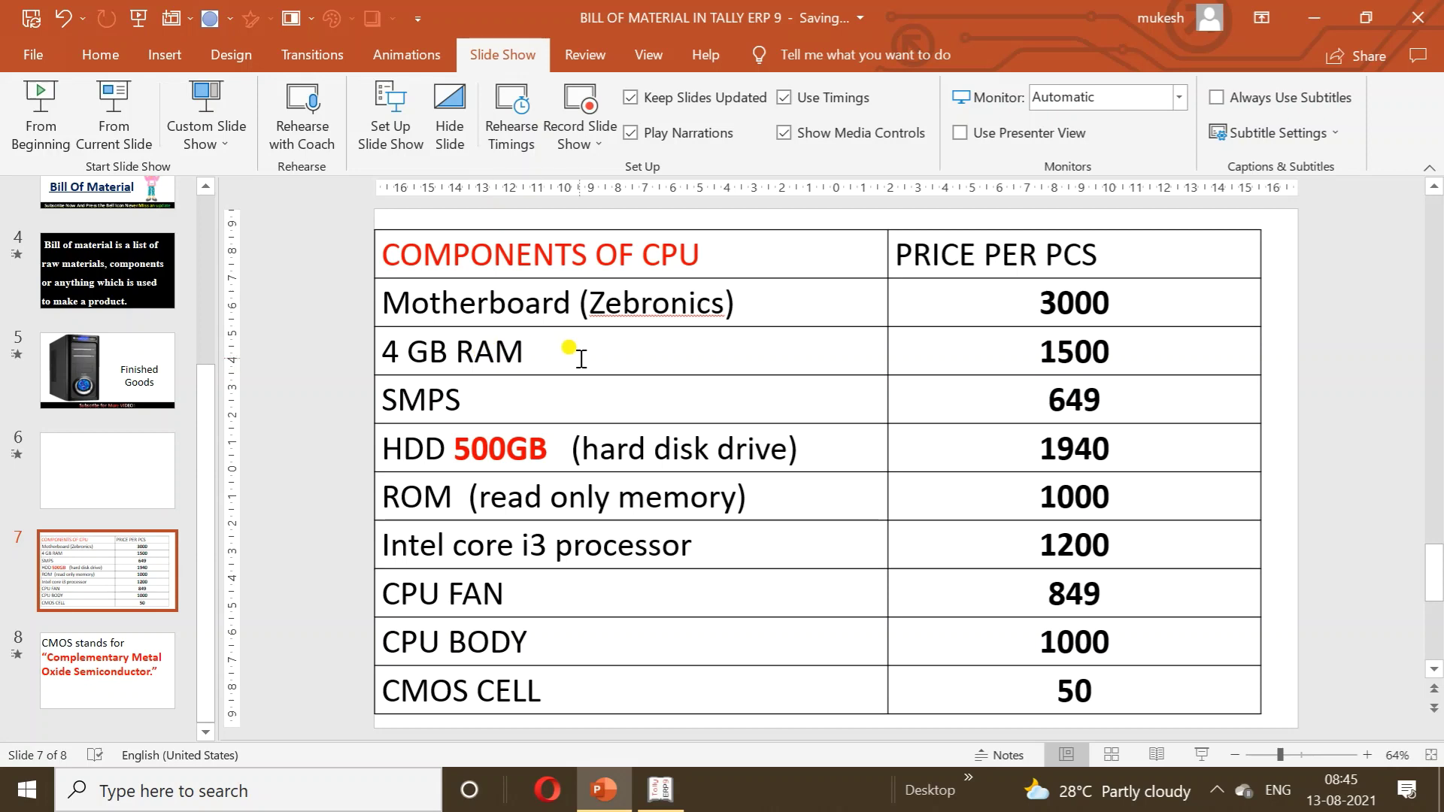
left_click(659, 792)
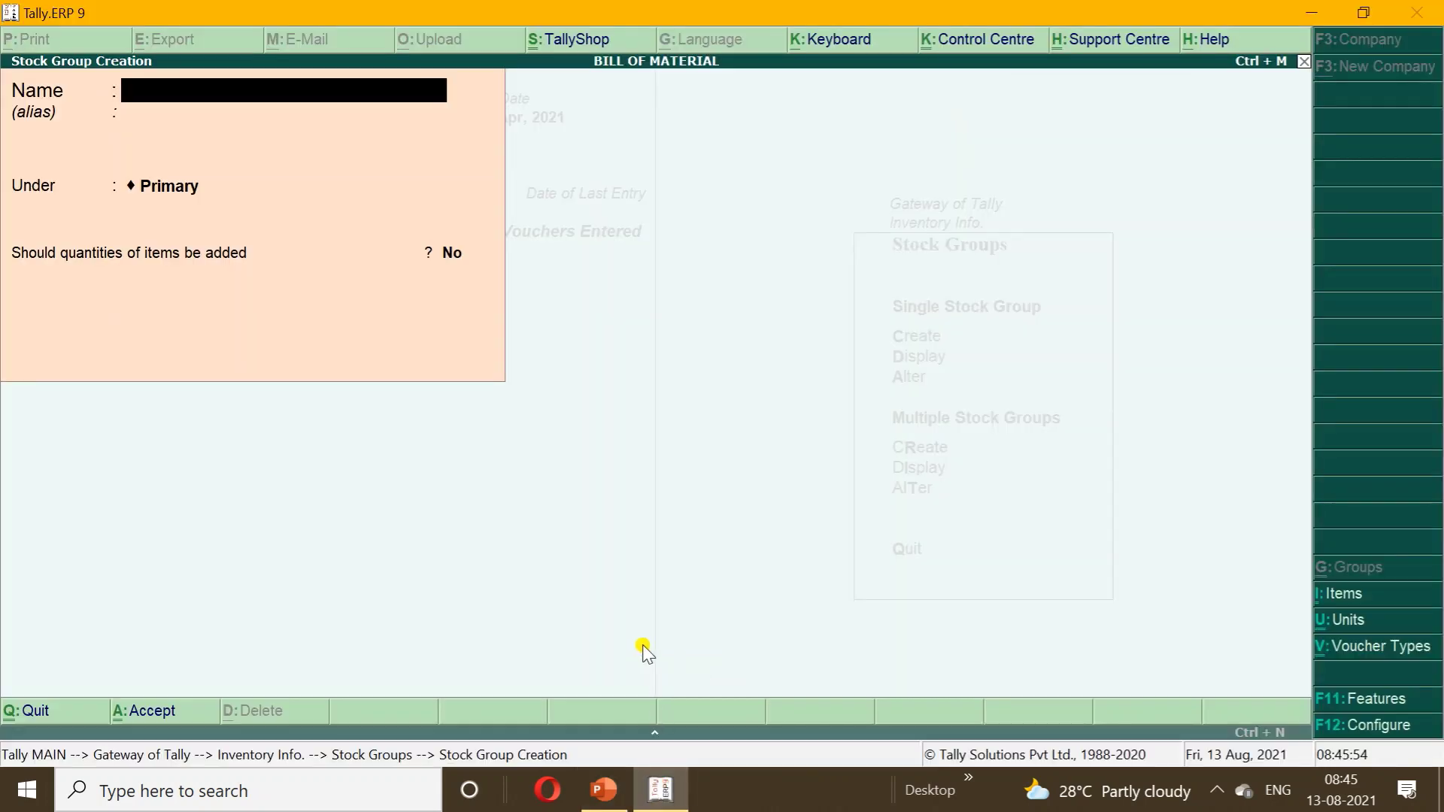
key("Escape")
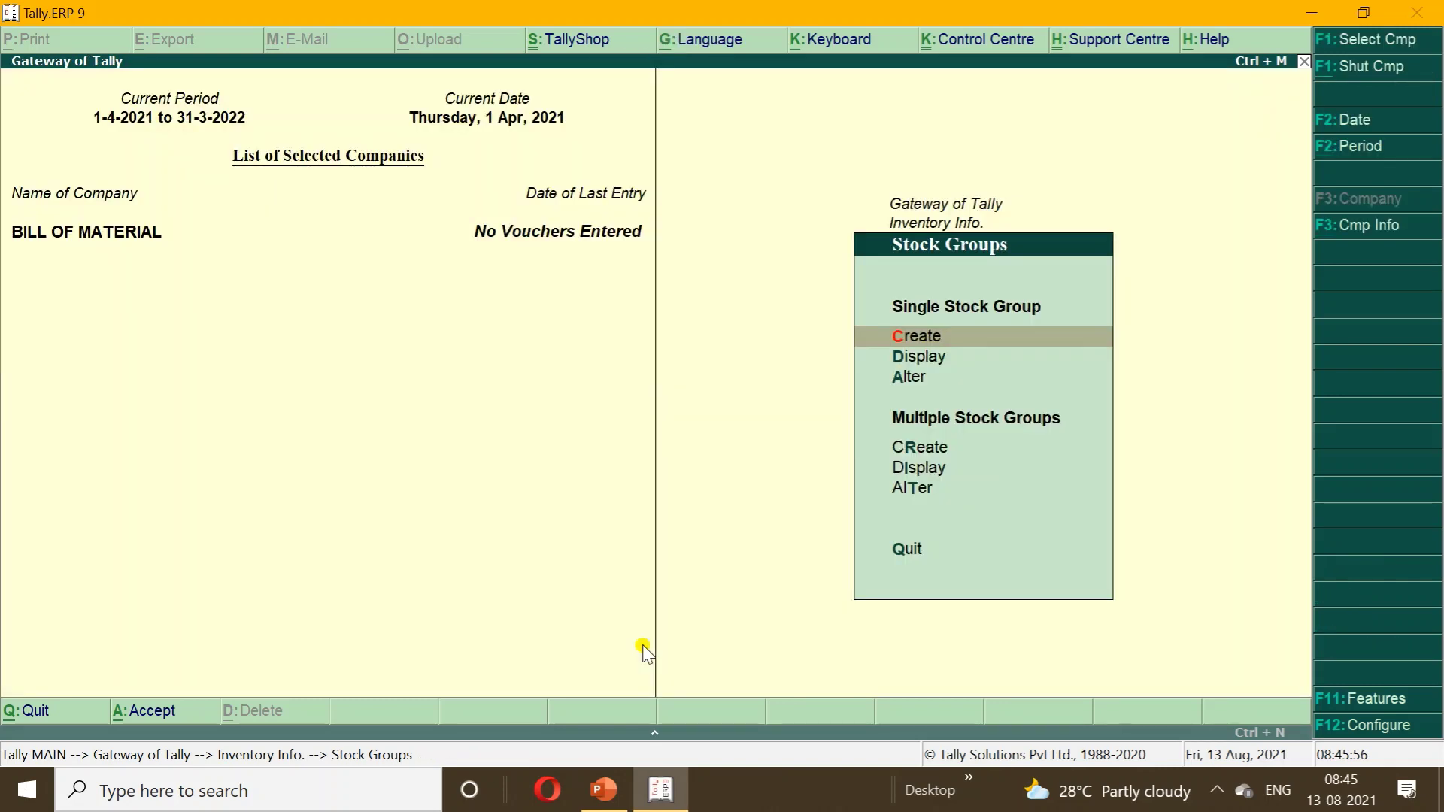
key("Down")
key("Down")
key("Return")
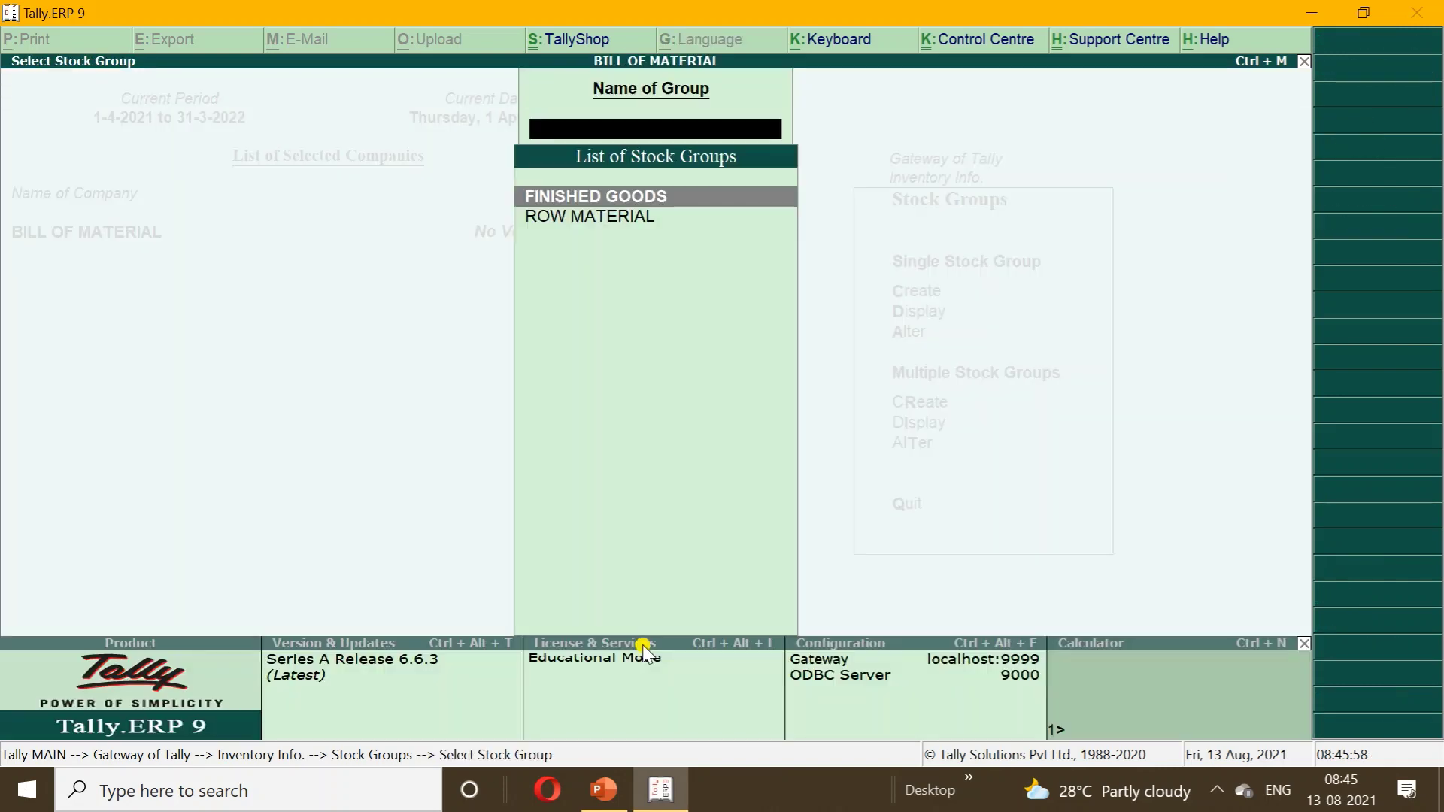
key("Down")
key("Up")
key("Down")
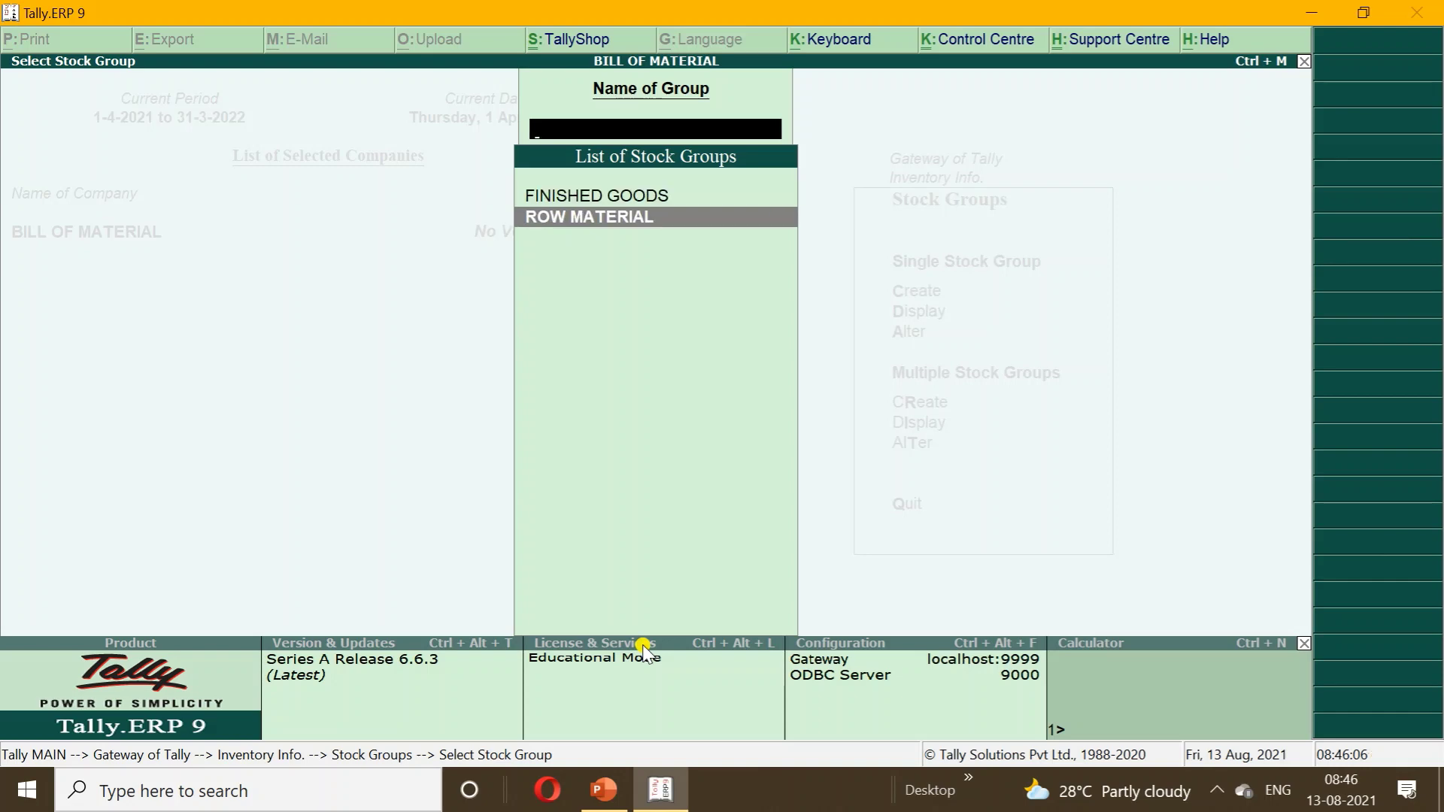
key("Escape")
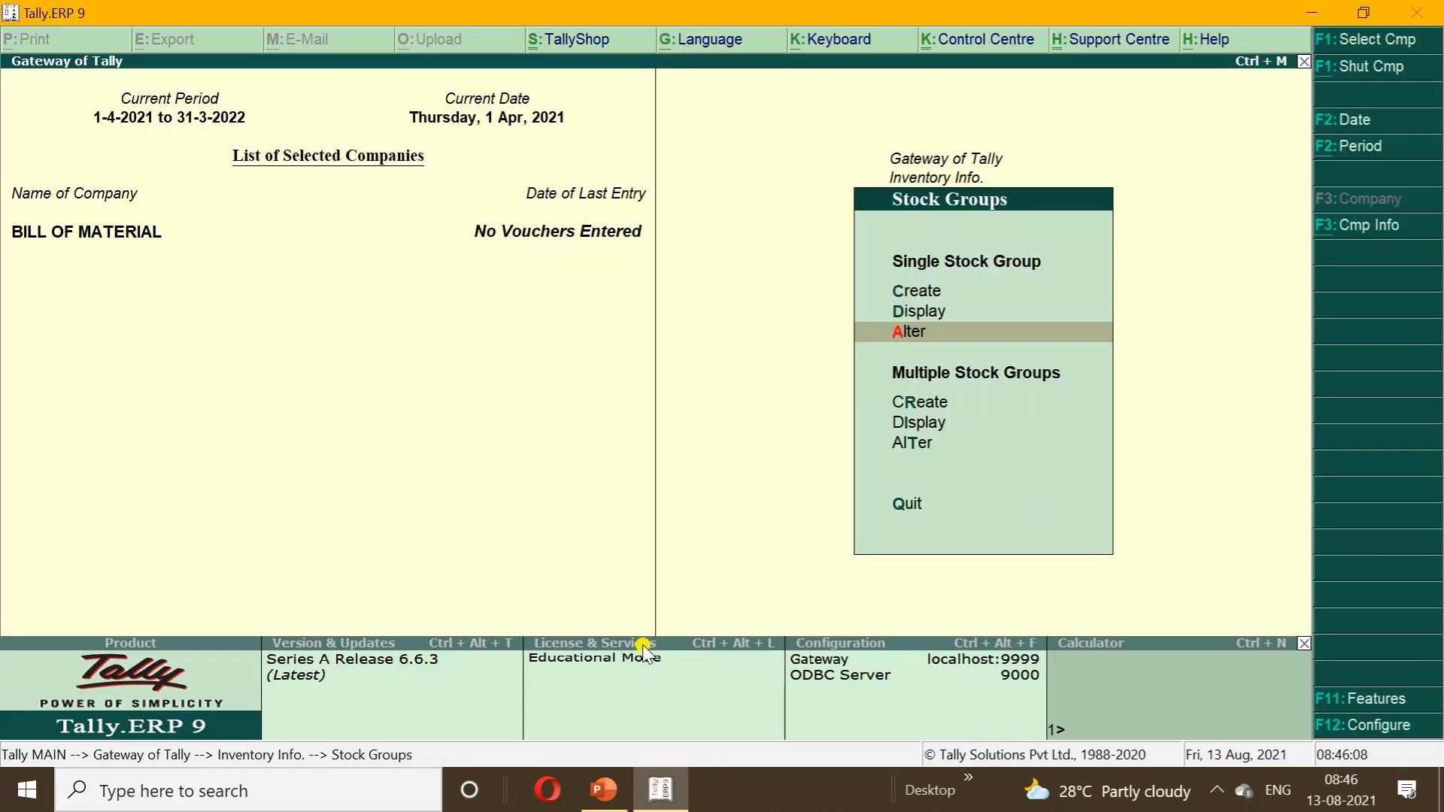
- Create a simple unit of measure with the symbol PCS, no formal name and 0 decimal places
key("Escape")
key("Down")
key("Down")
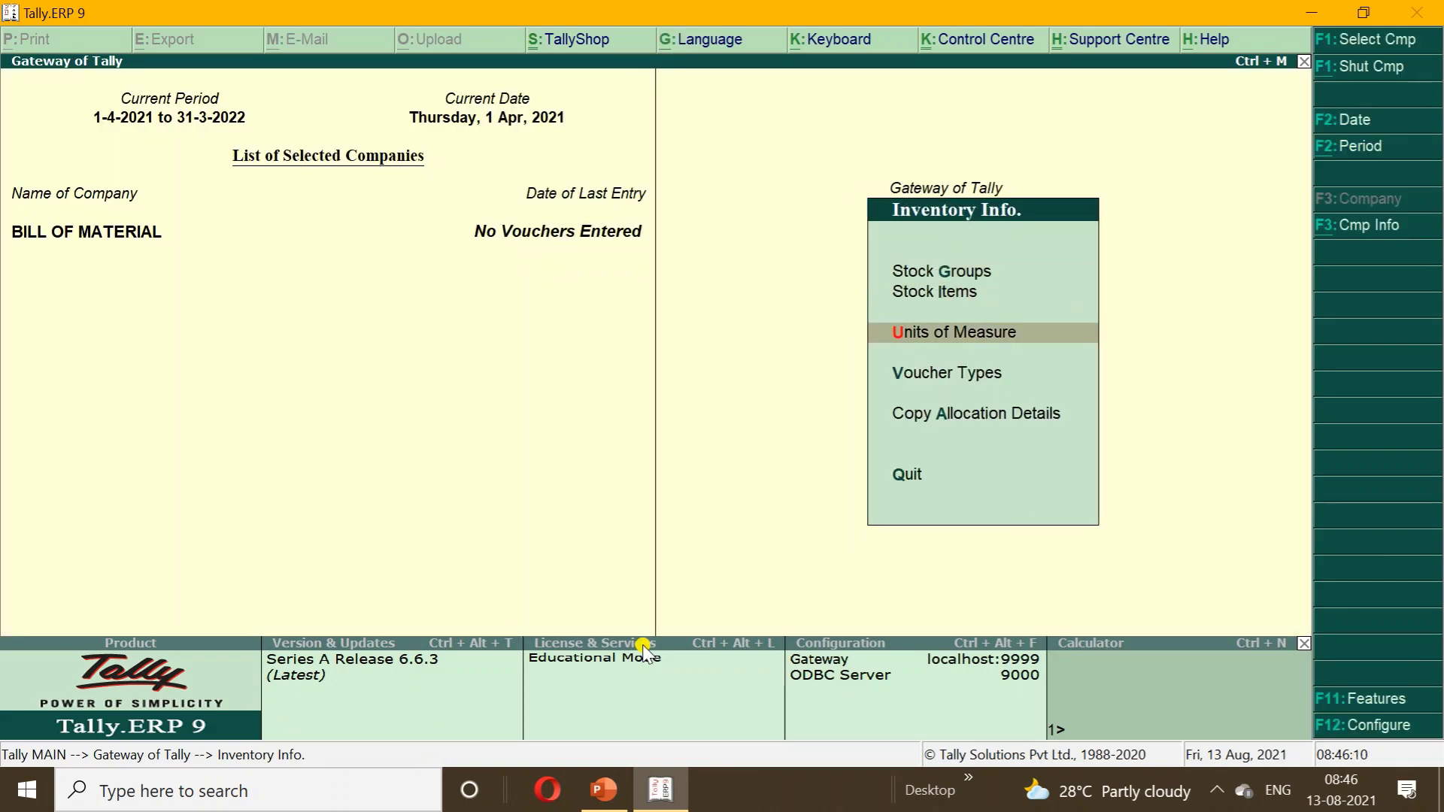
key("Return")
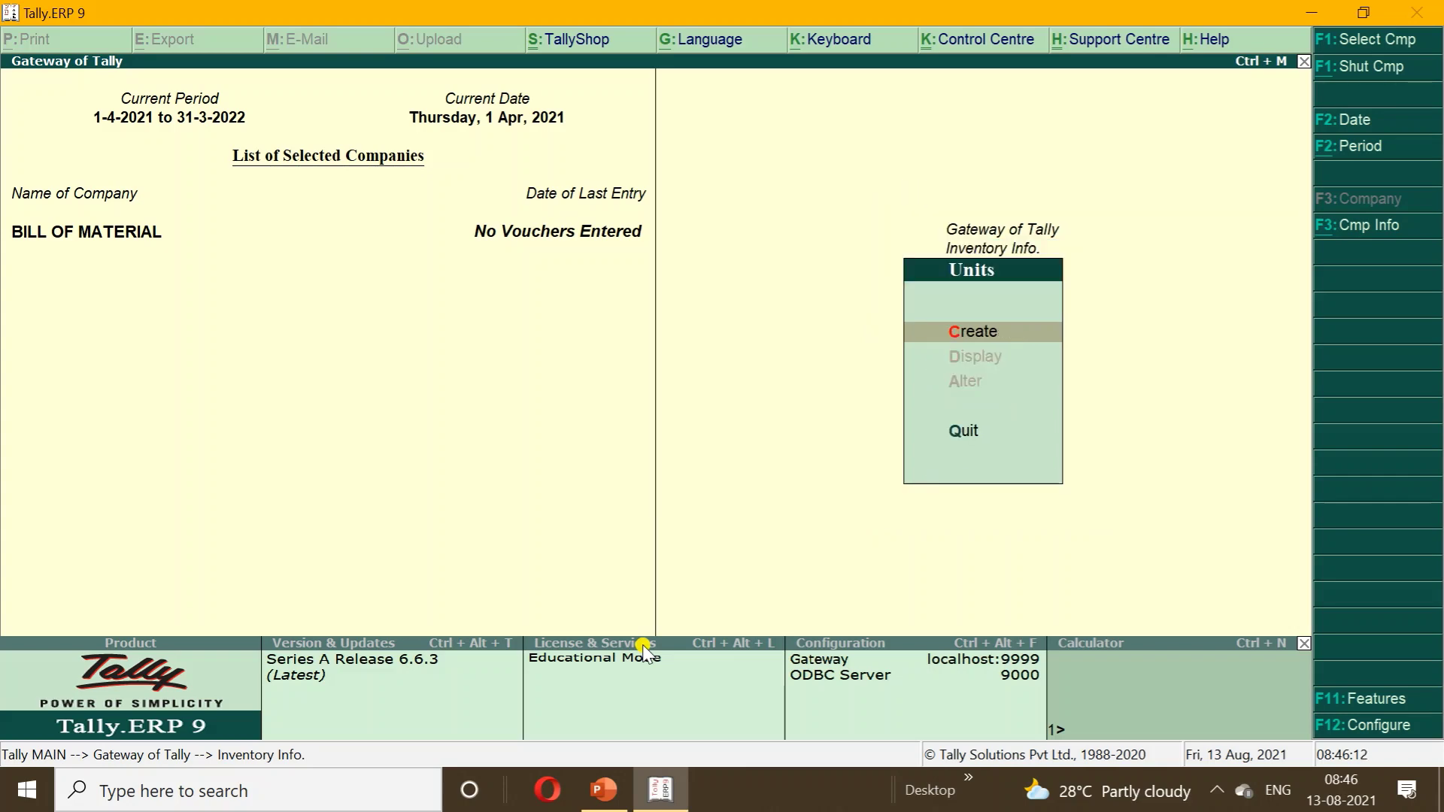
key("Return")
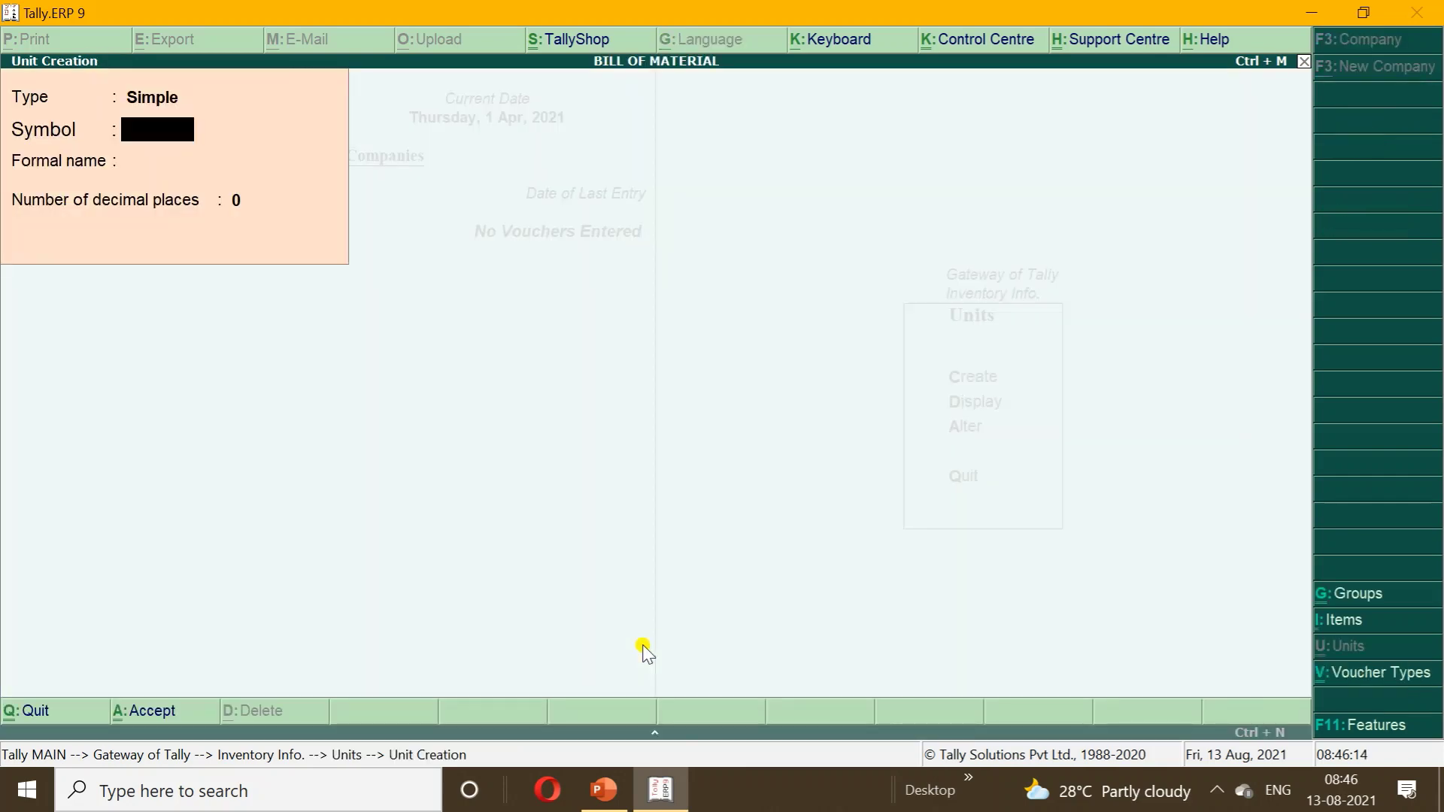
type("PCS")
key("Return")
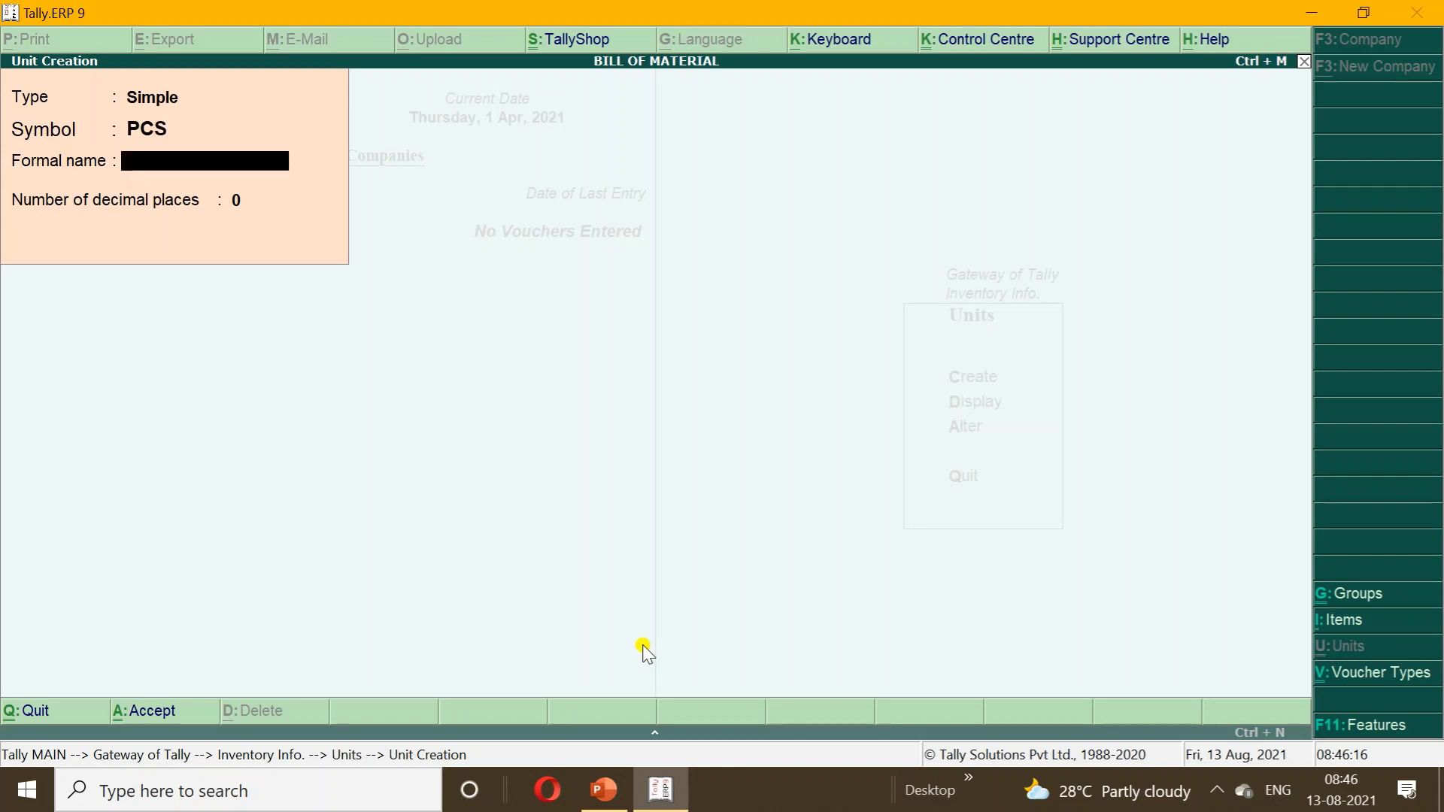
key("Return")
key("Return")
key("Return")
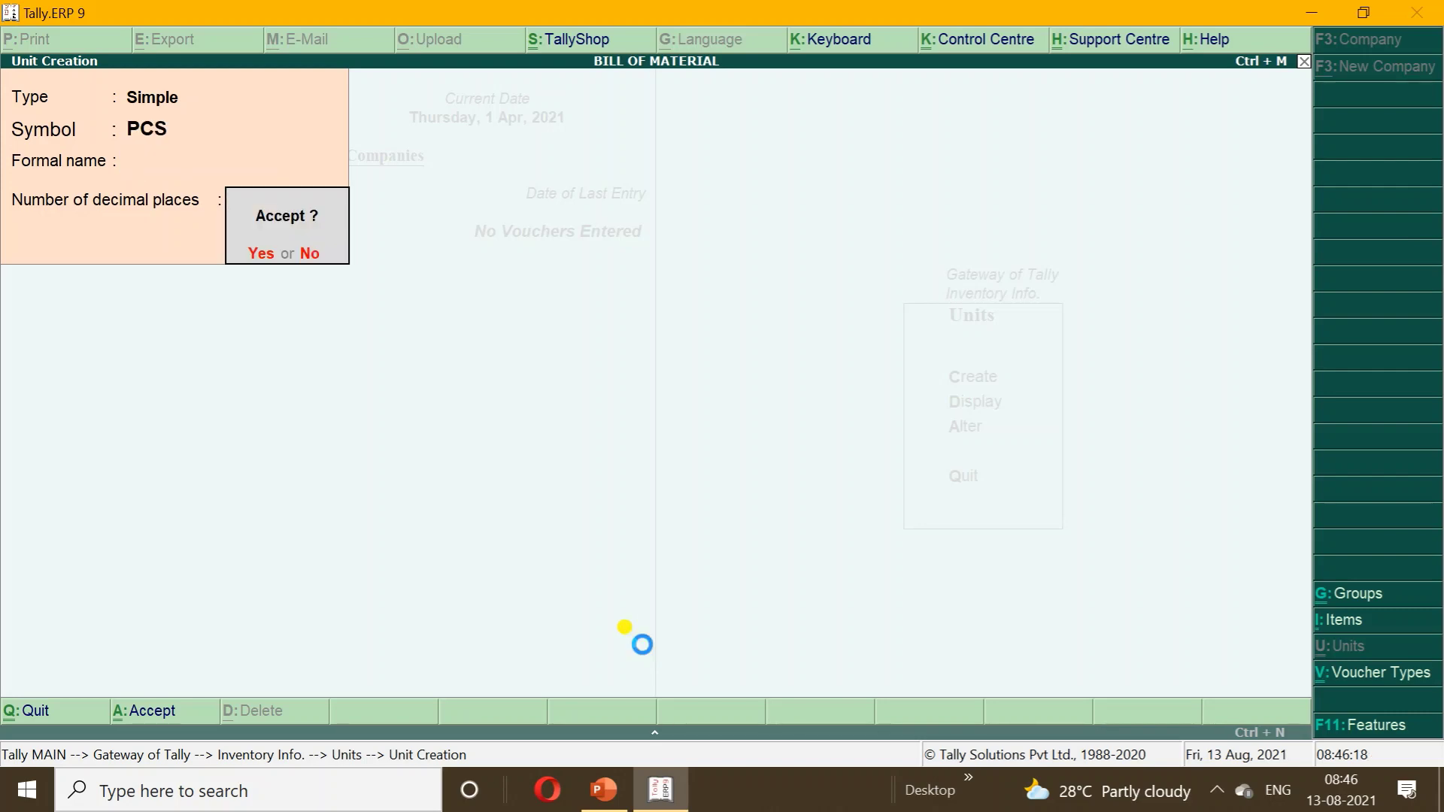
key("Escape")
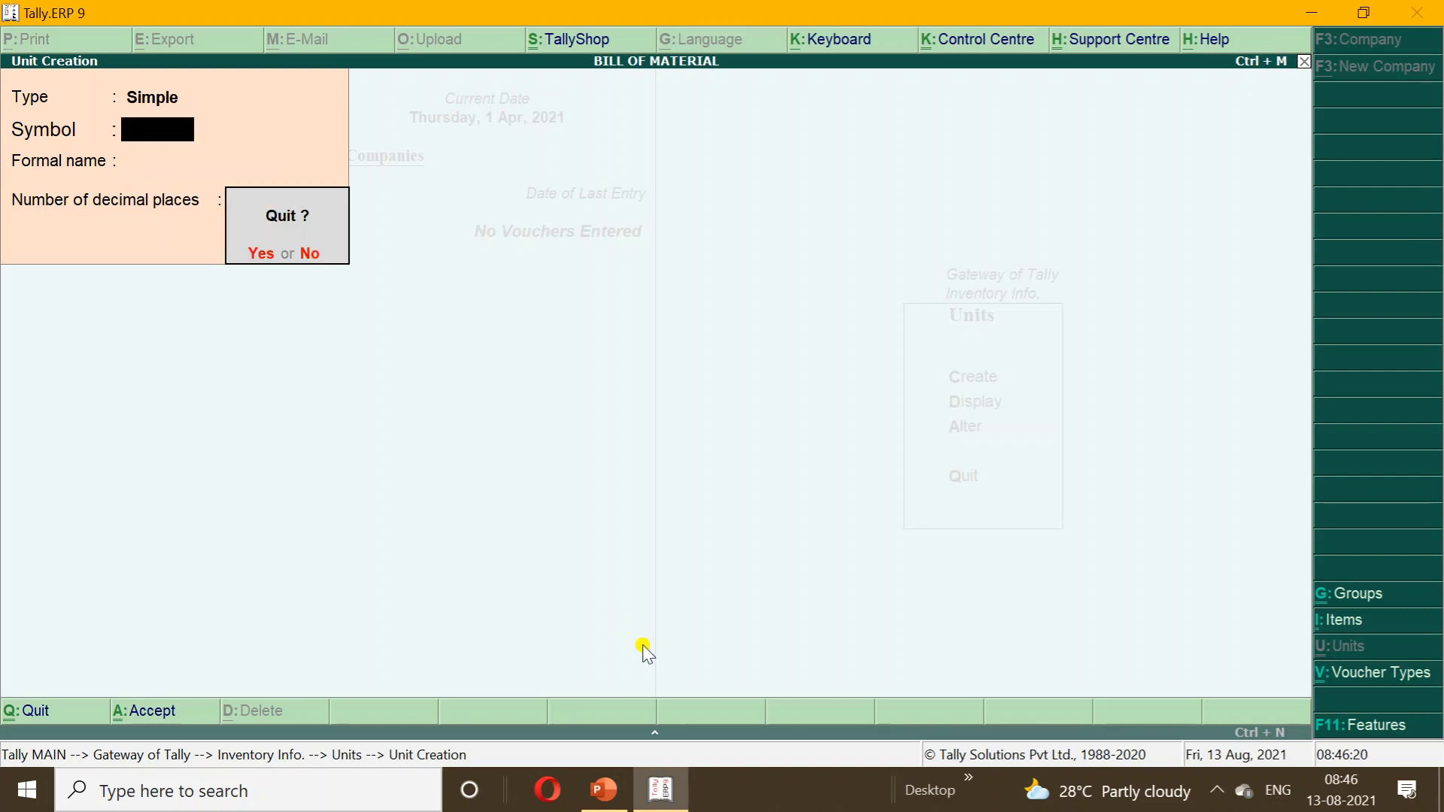
key("Return")
key("Escape")
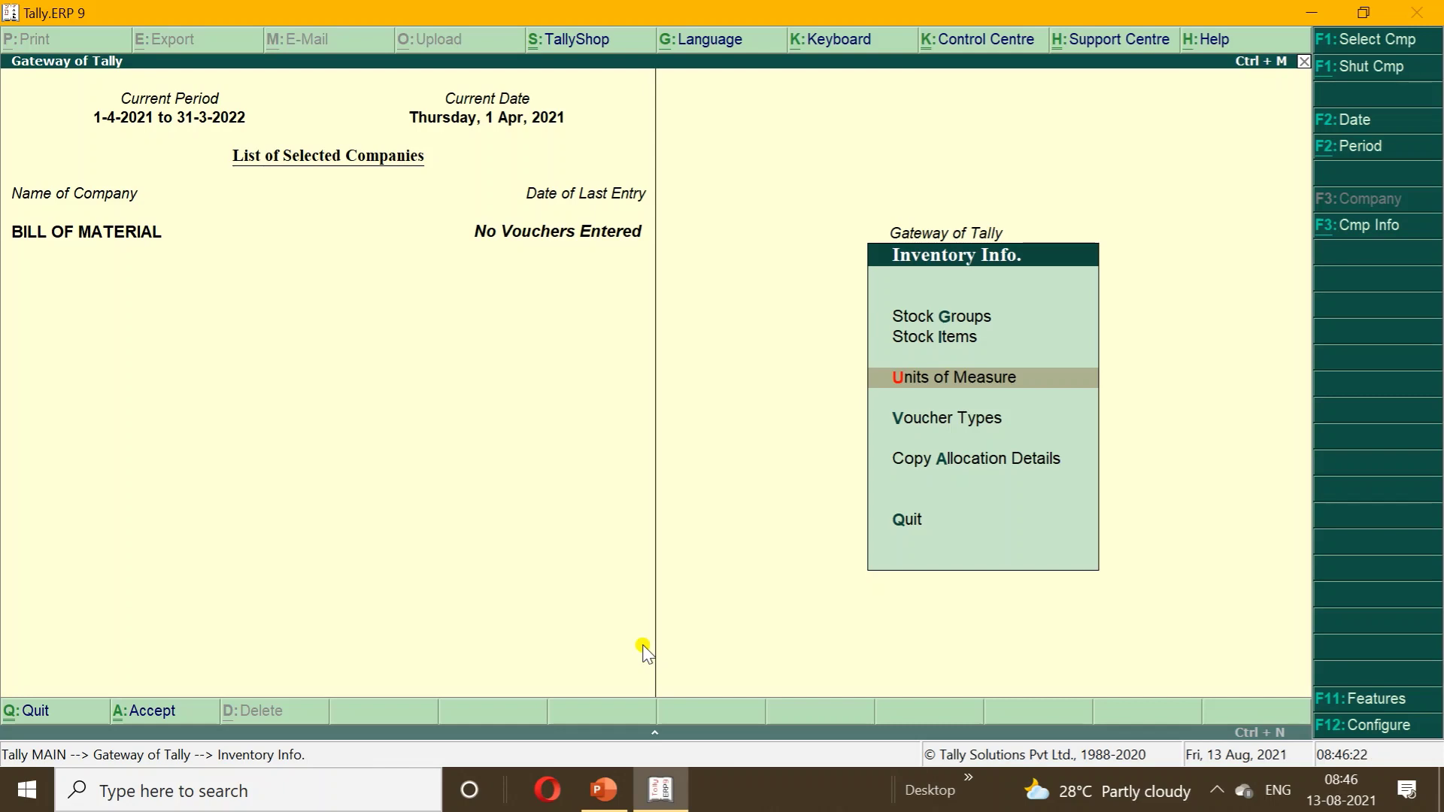
- Enable Maintain multiple Godowns in the company's inventory features and return to the inventory masters
key("Up")
key("Up")
key("Down")
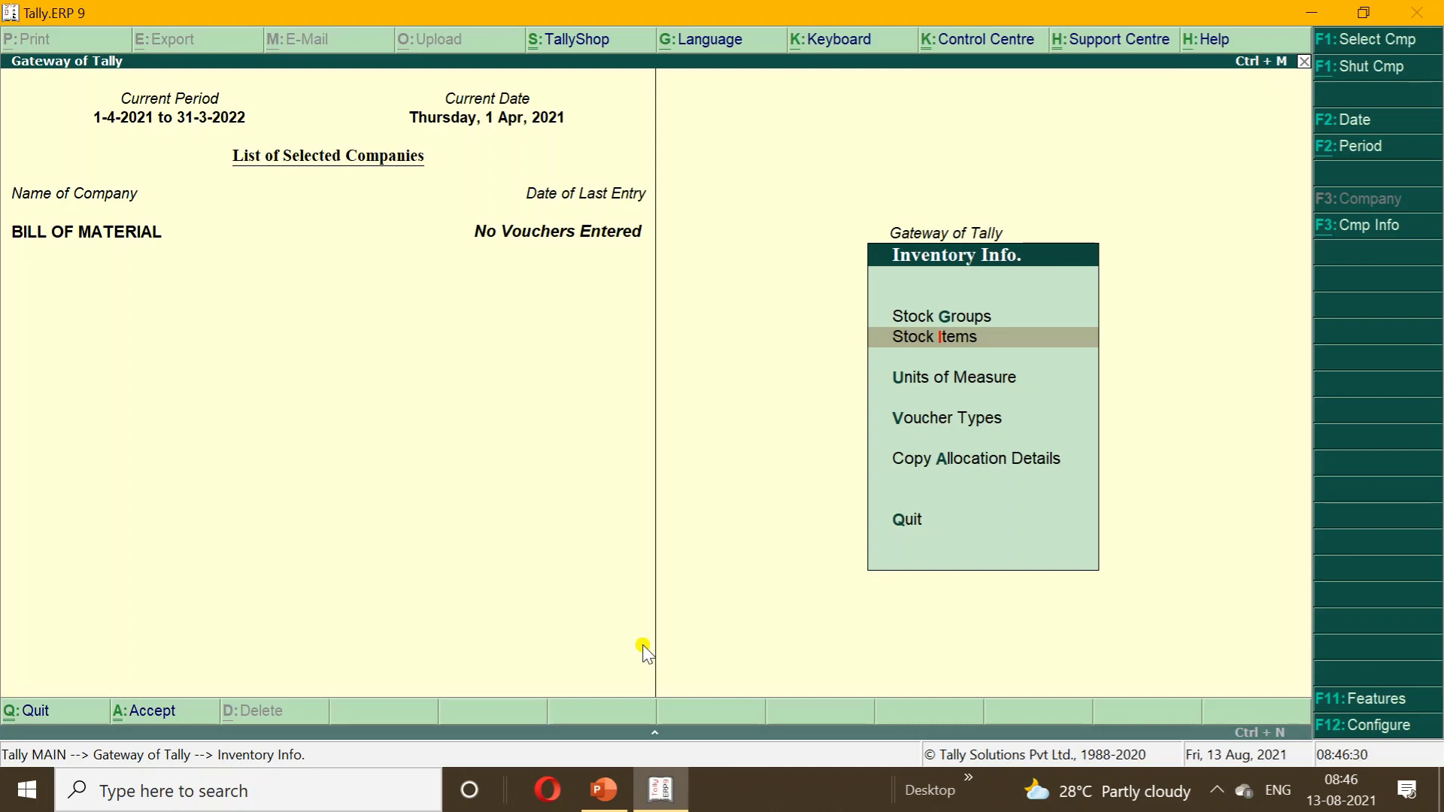
left_click(1378, 699)
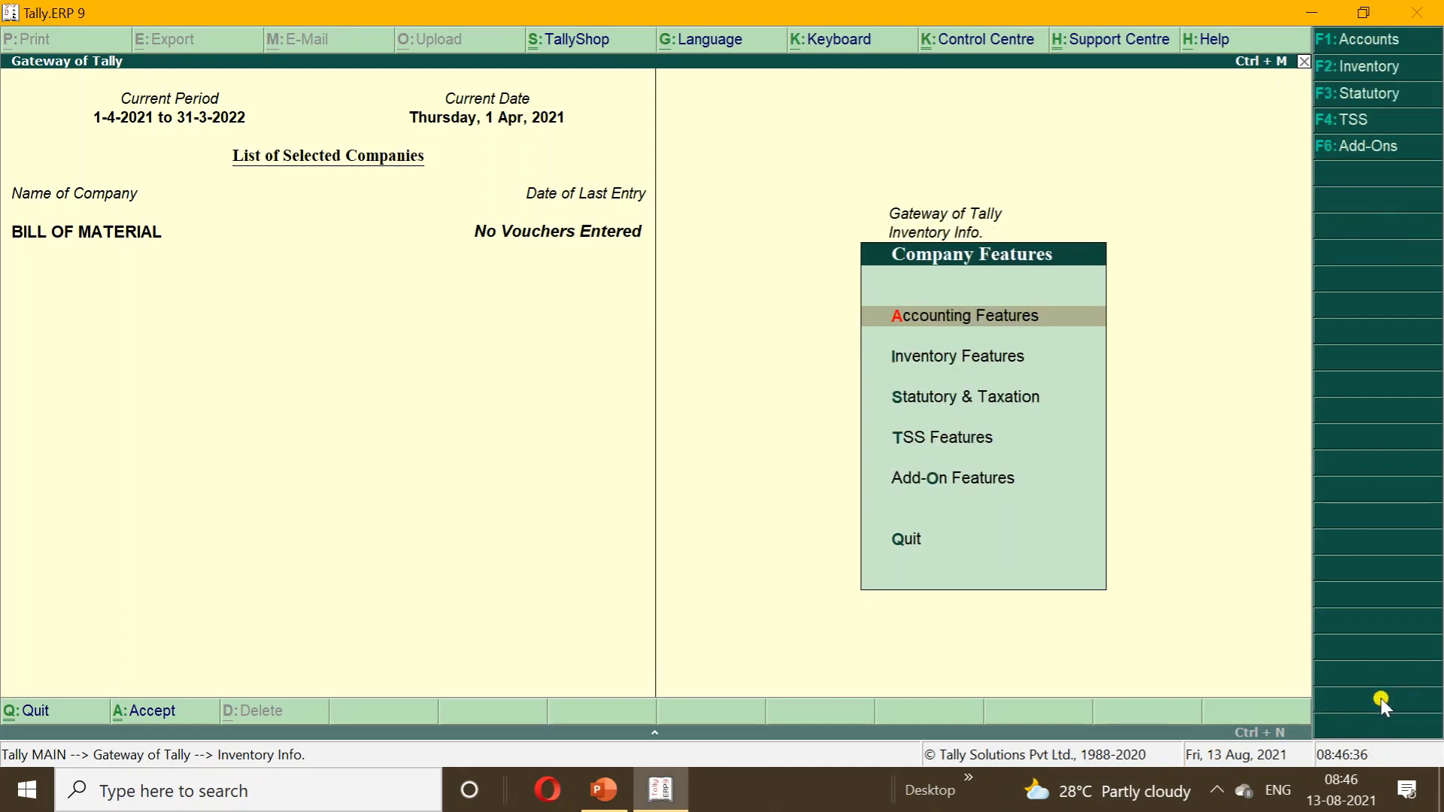
key("Down")
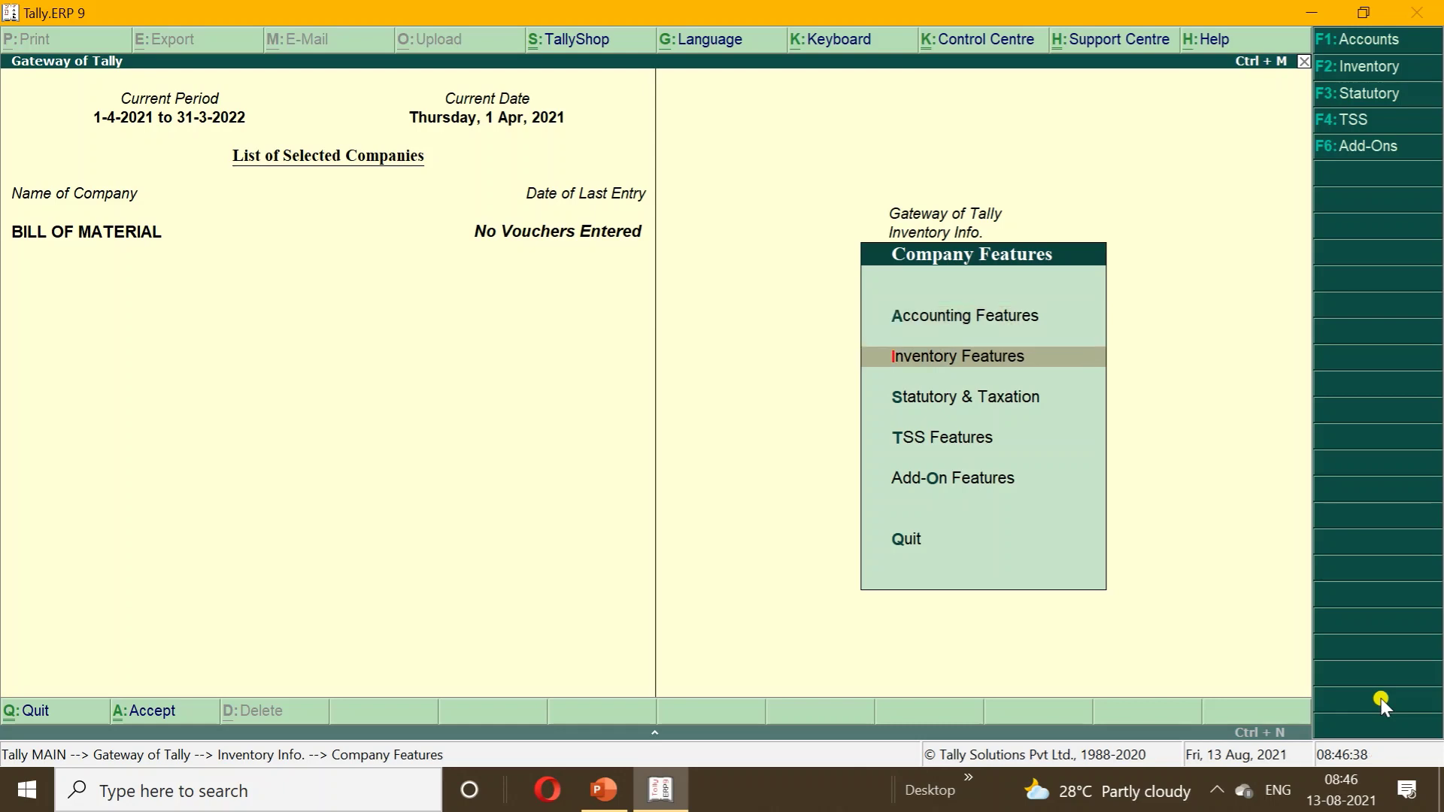
key("Return")
key("Return")
key("Return")
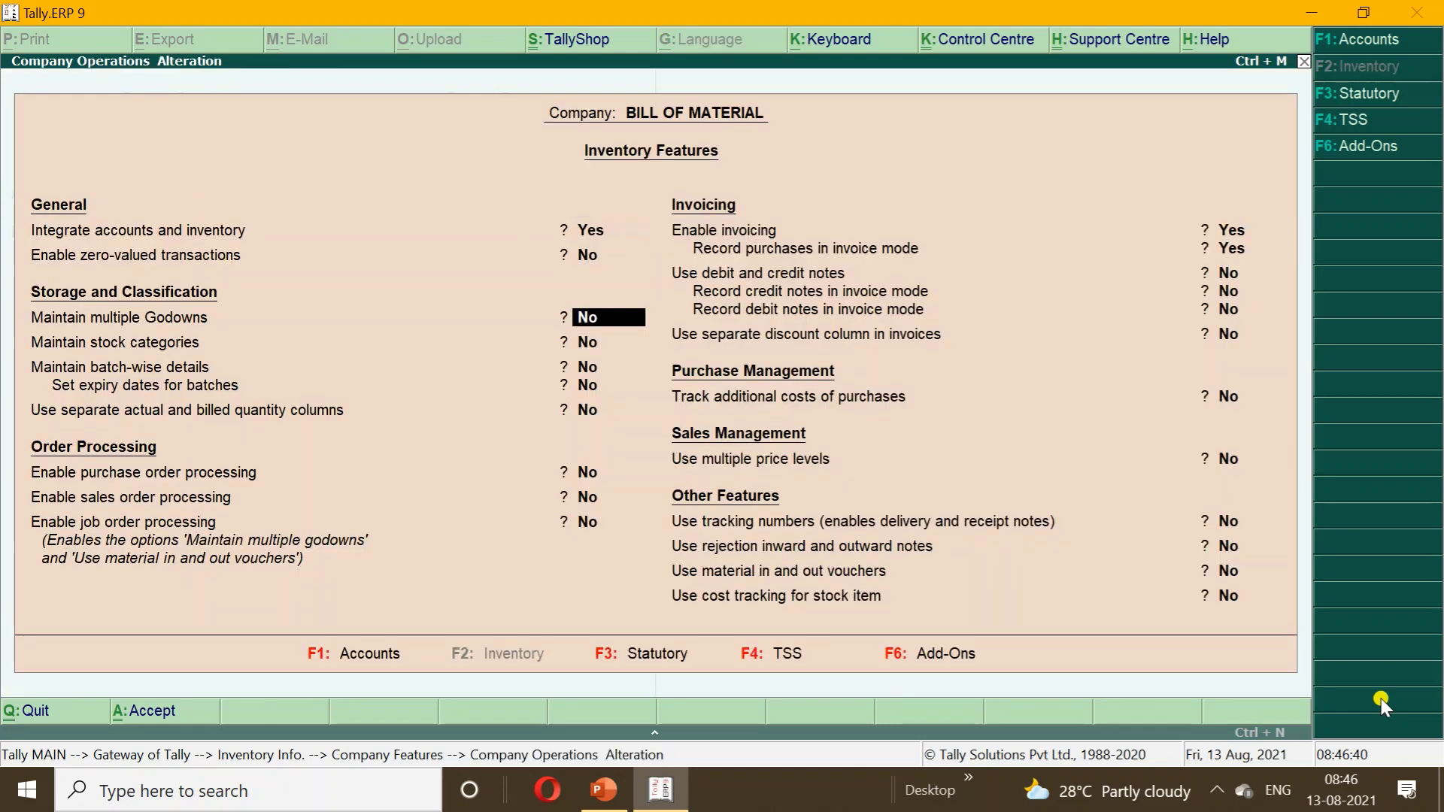
key("y")
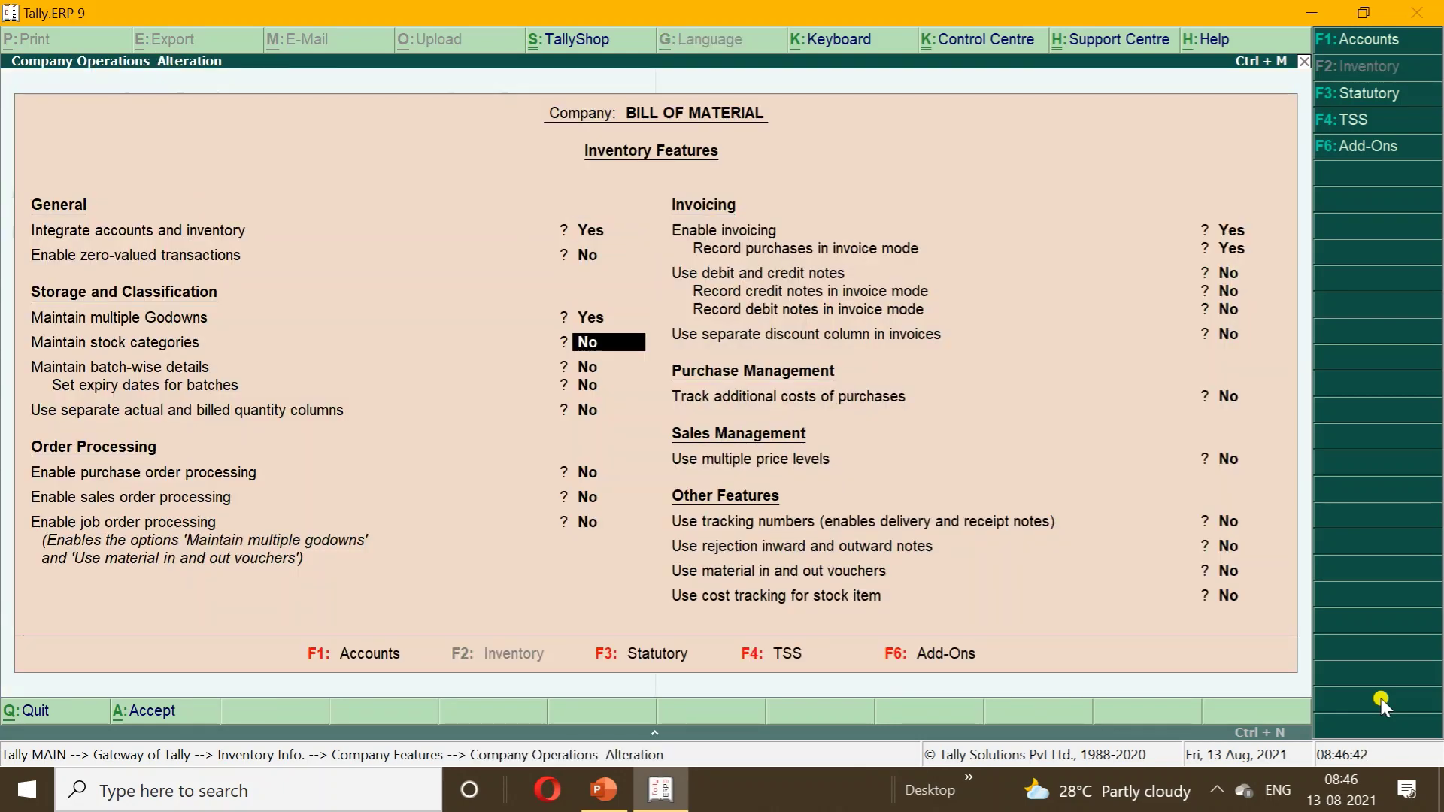
key("ctrl+a")
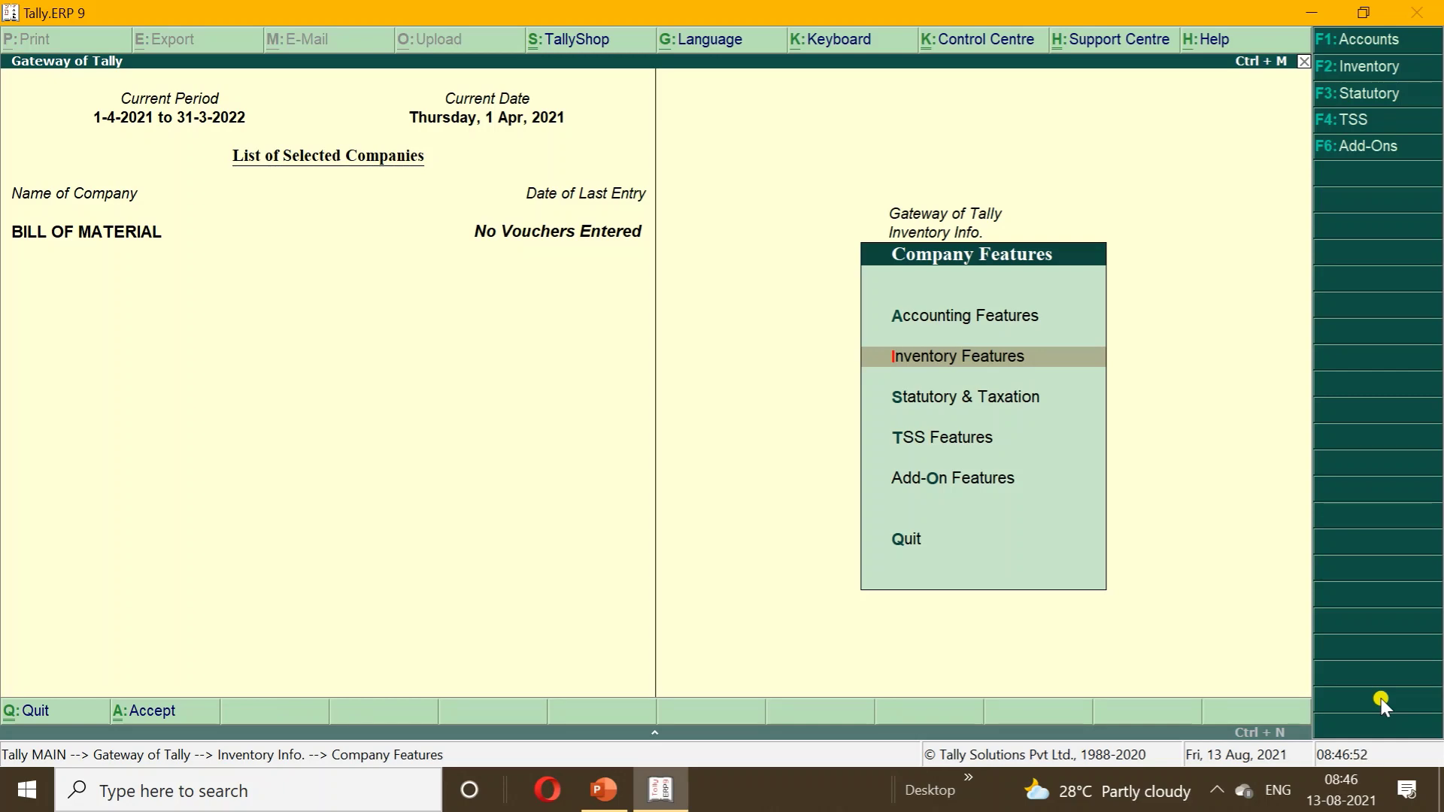
key("Escape")
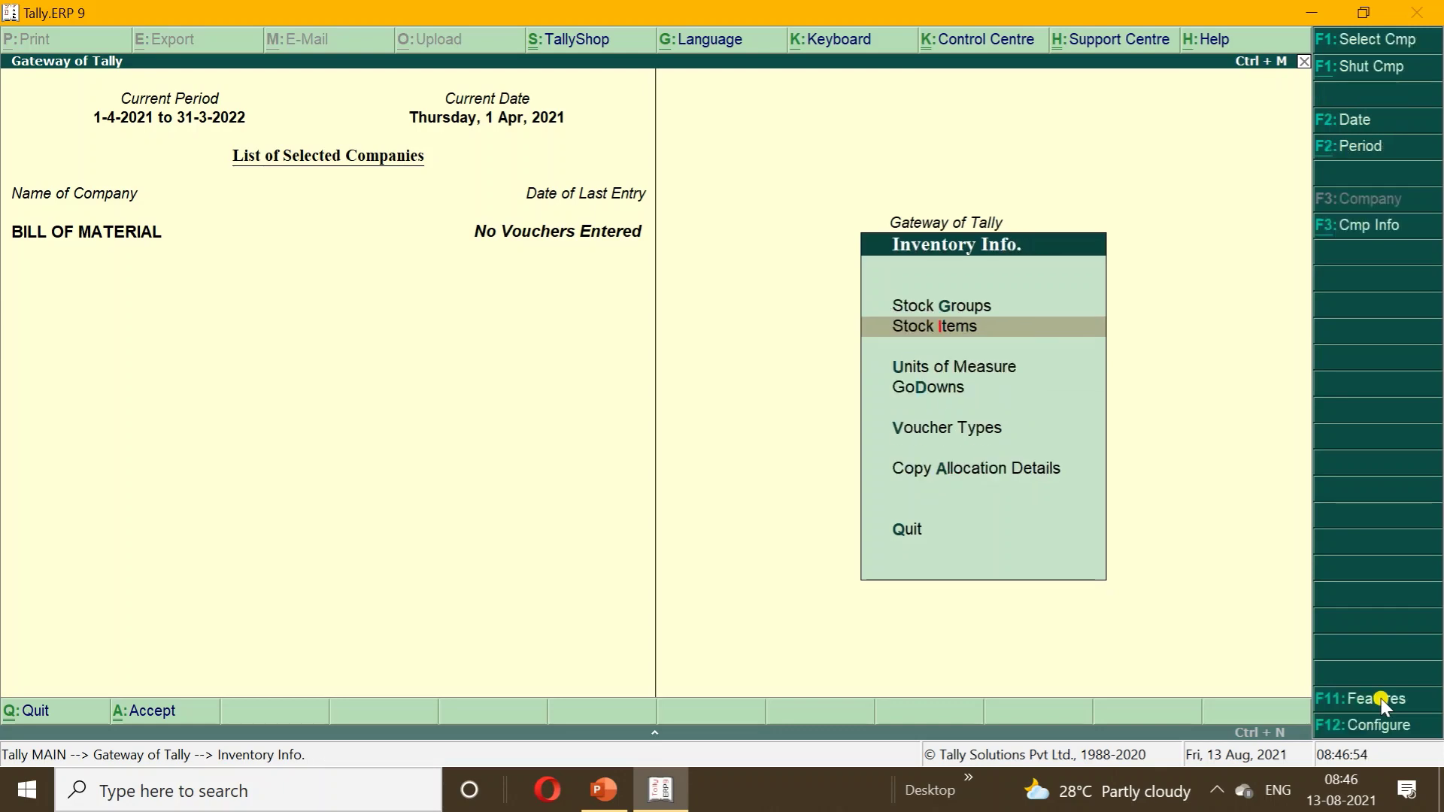
- Look through the godown options and the list of alterable stock groups, returning to the inventory masters
key("Down")
key("Down")
key("Return")
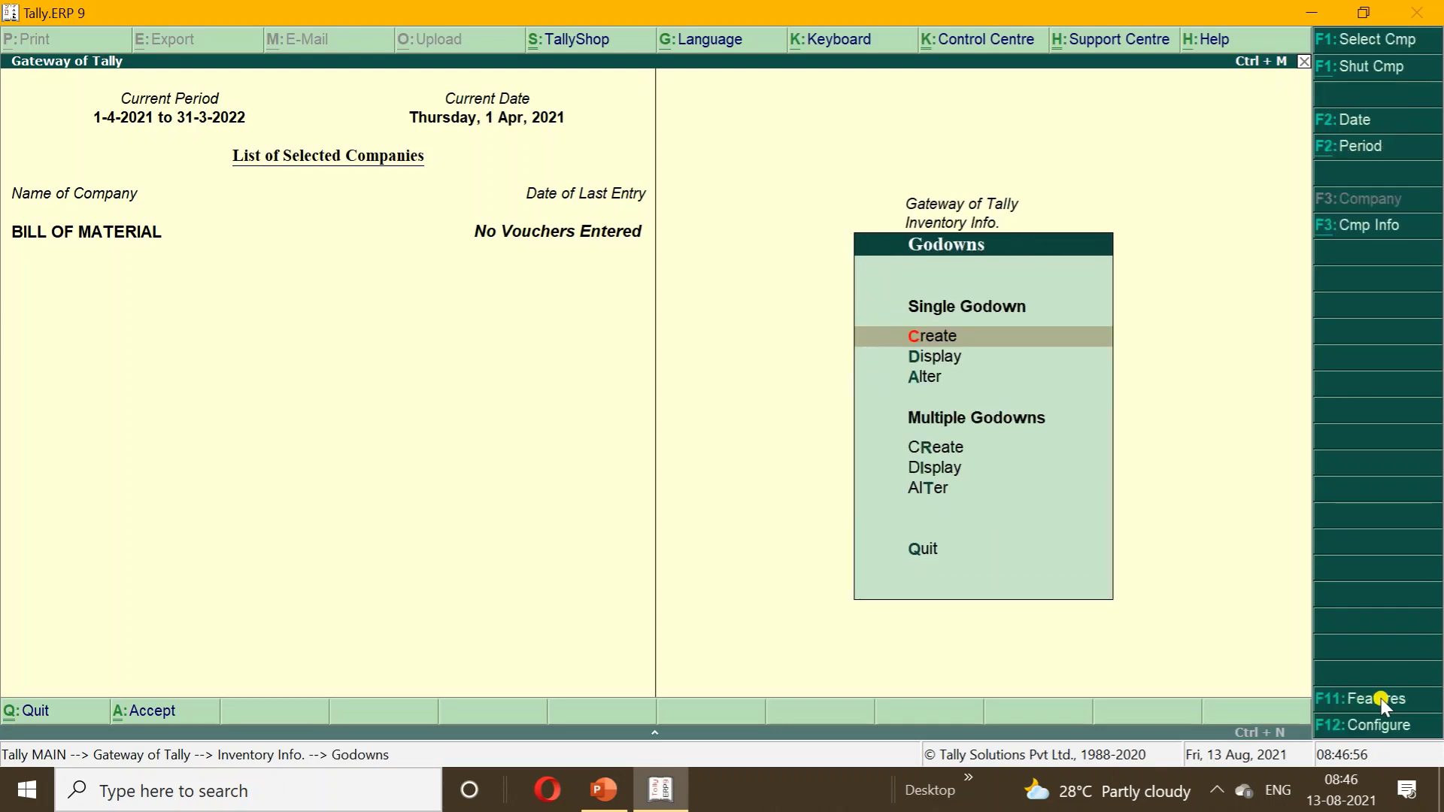
key("Escape")
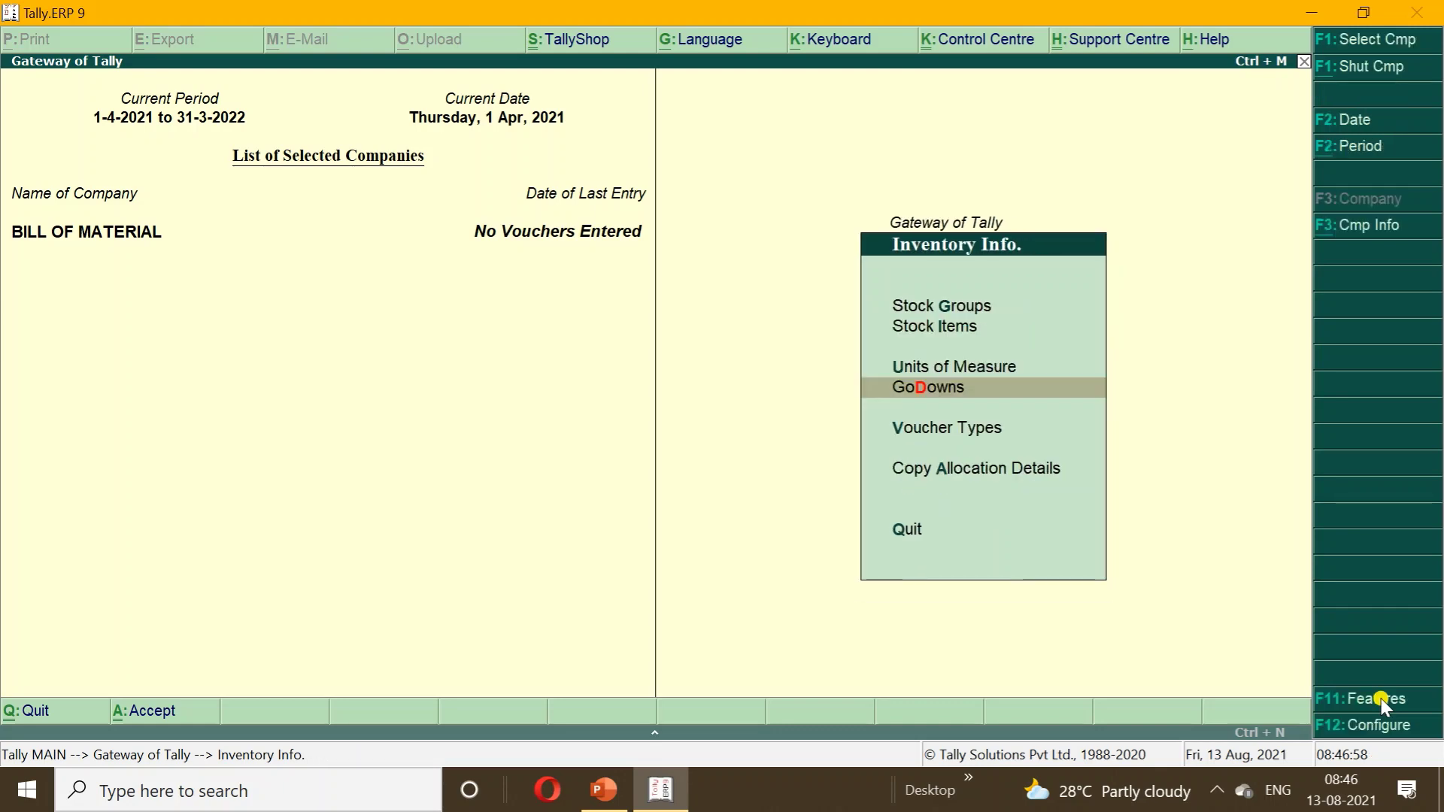
key("Up")
key("Up")
key("Up")
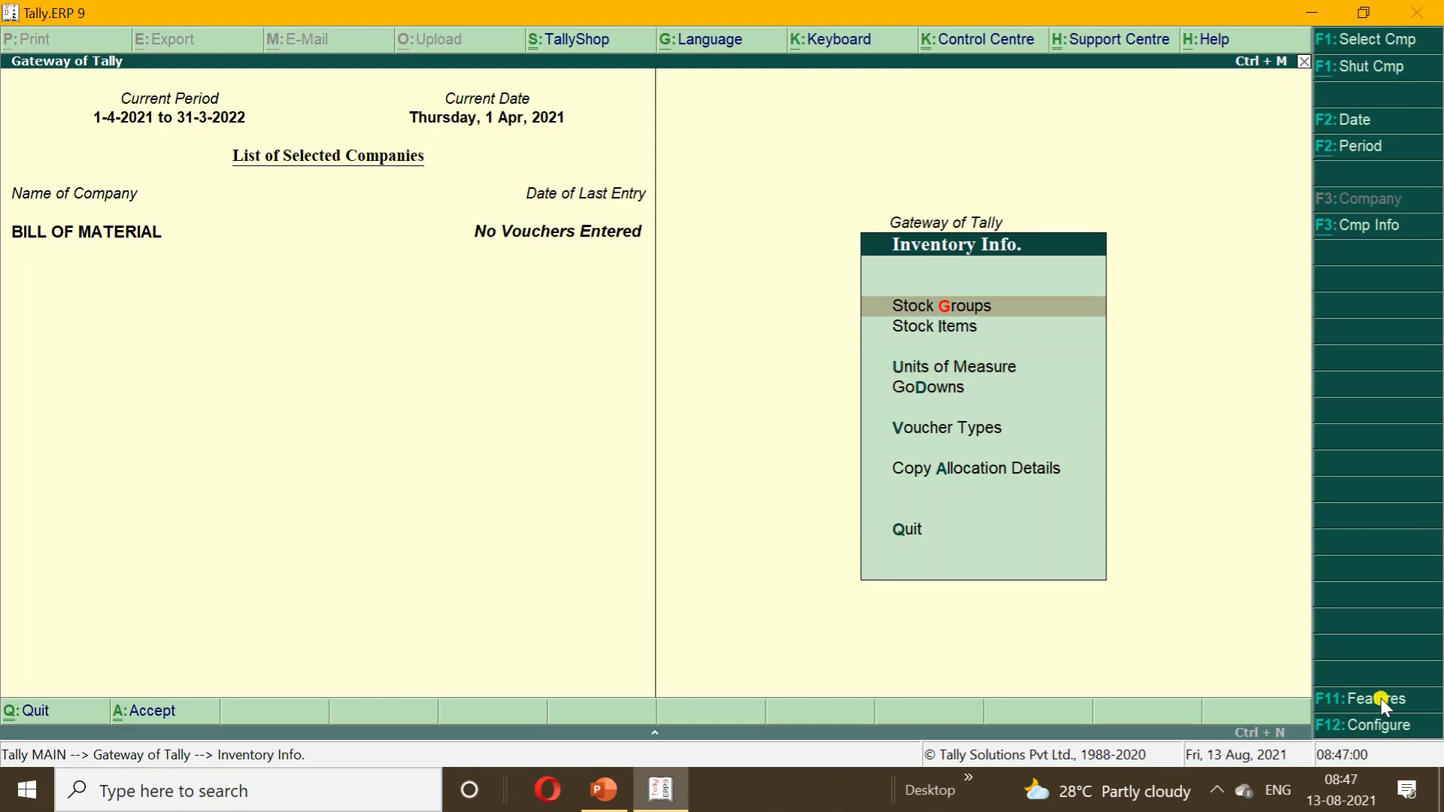
key("Return")
key("Down")
key("Down")
key("Return")
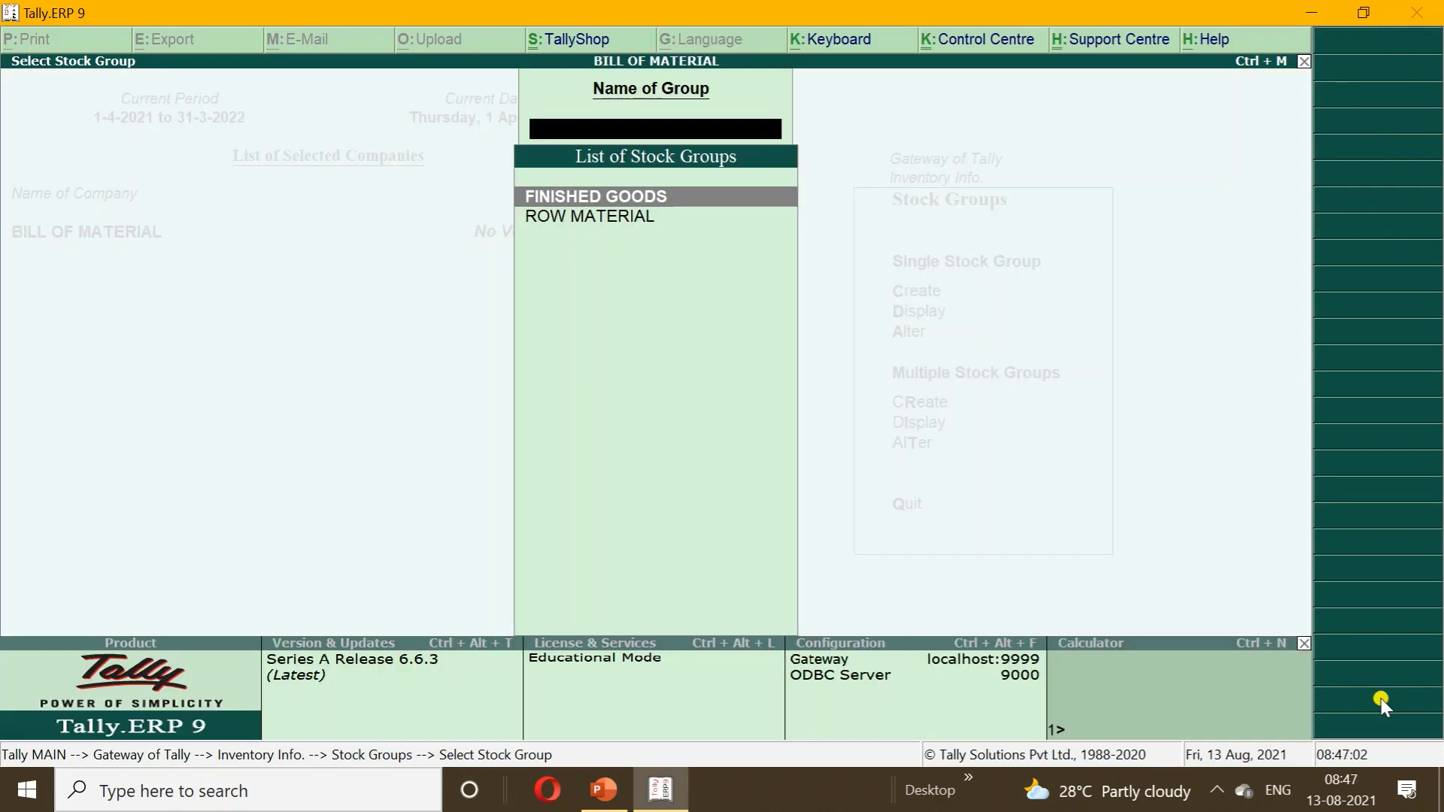
key("Escape")
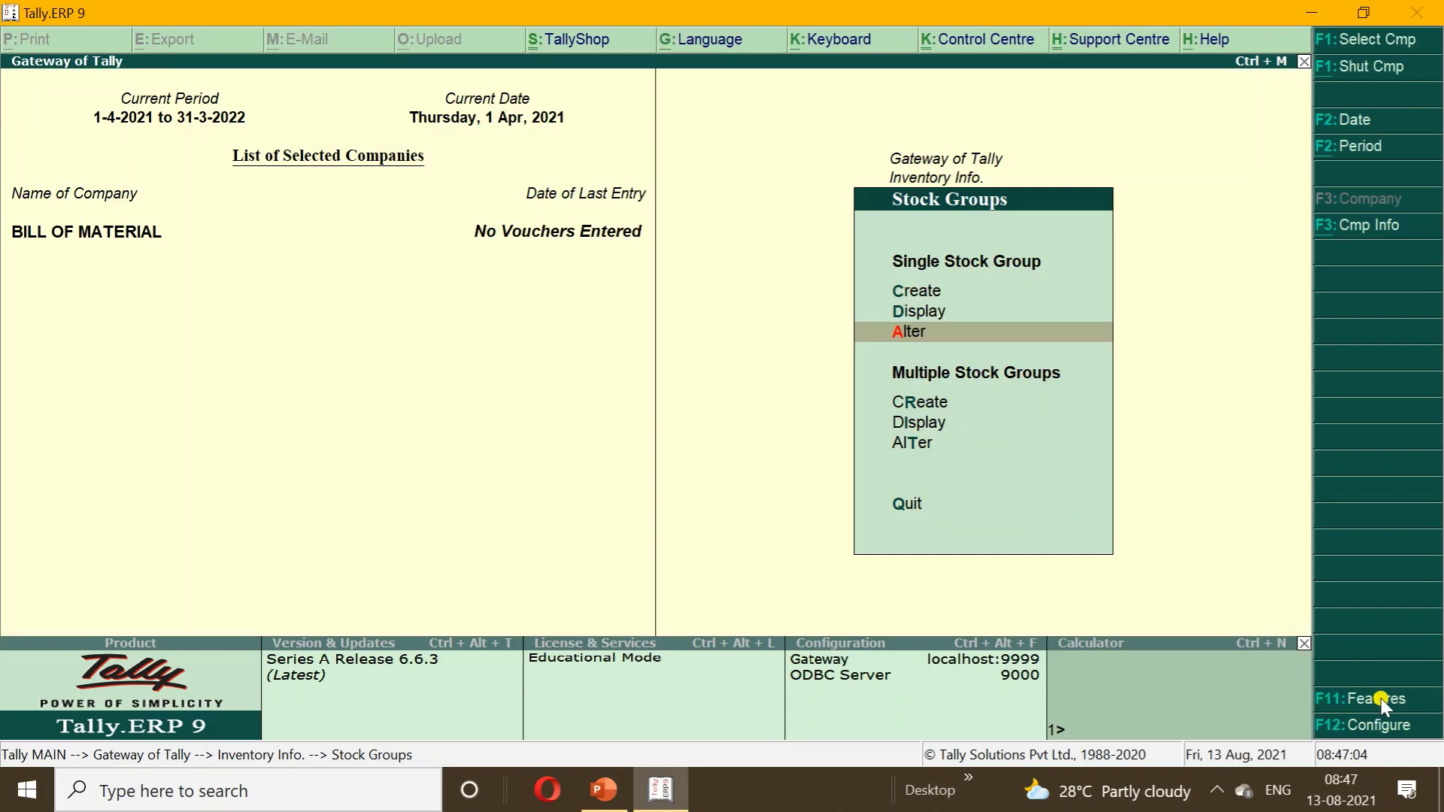
key("Escape")
- Create a single godown named ROW MATERIEAL under Primary, filling in its address, and save it
key("Down")
key("Down")
key("Down")
key("Return")
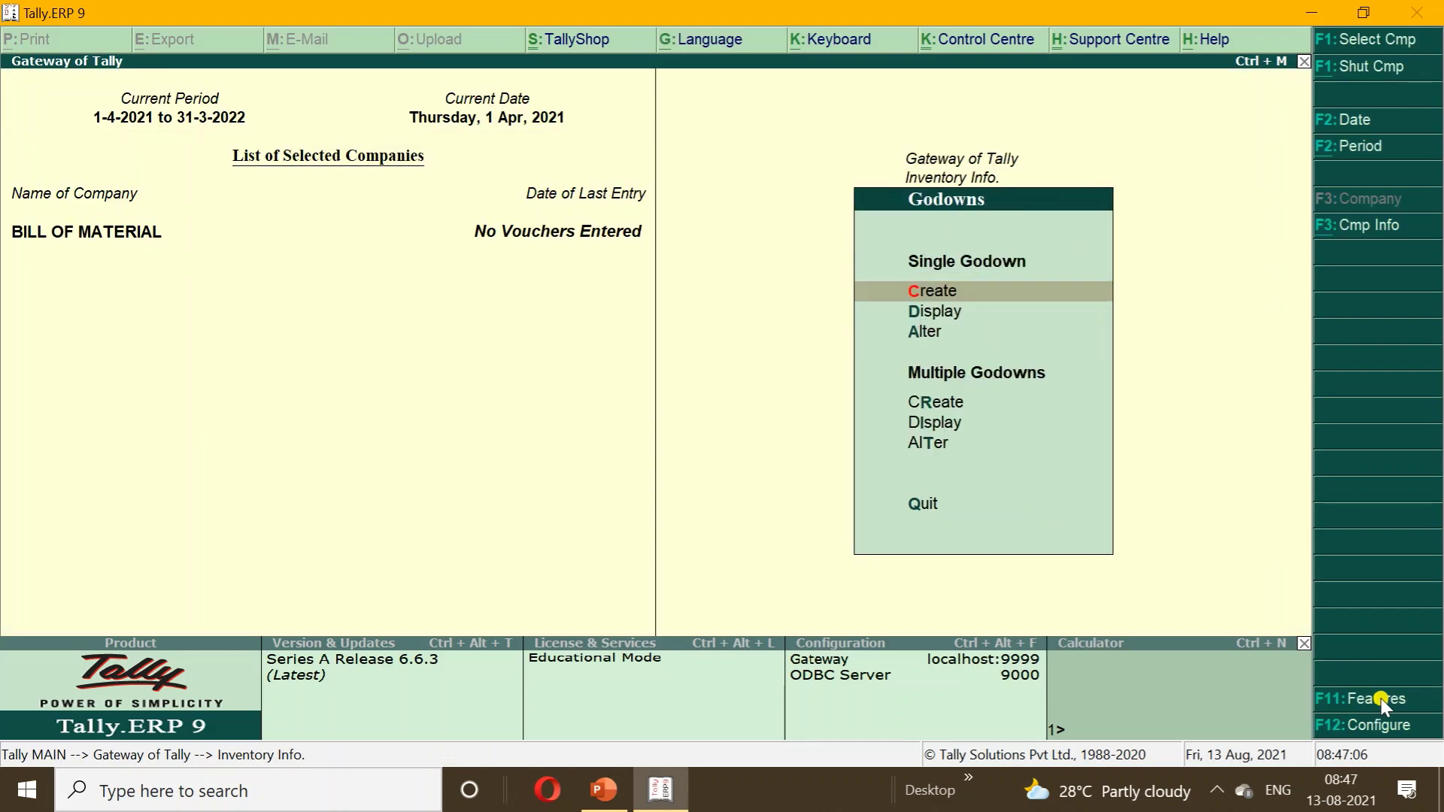
key("Return")
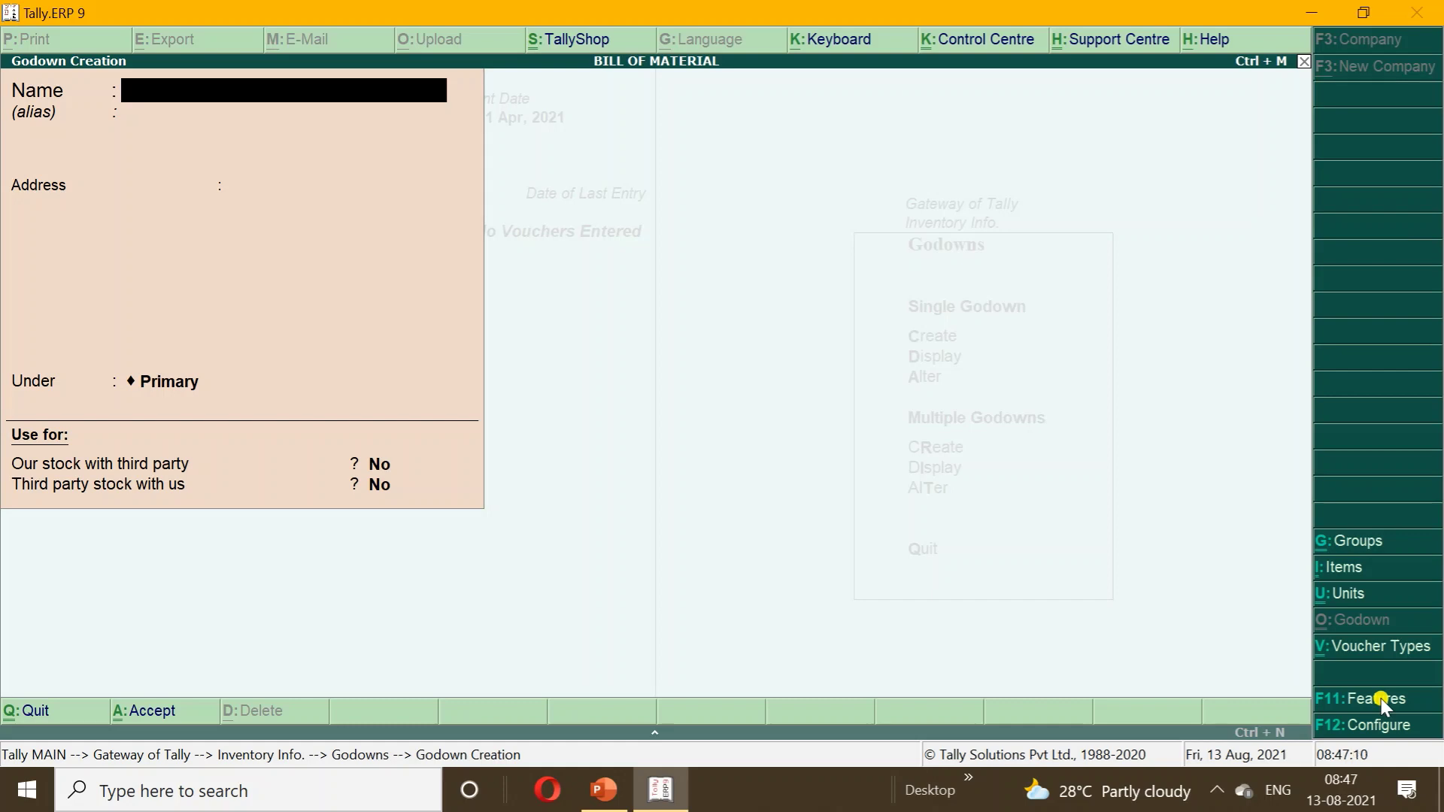
type("ROW MATERILA")
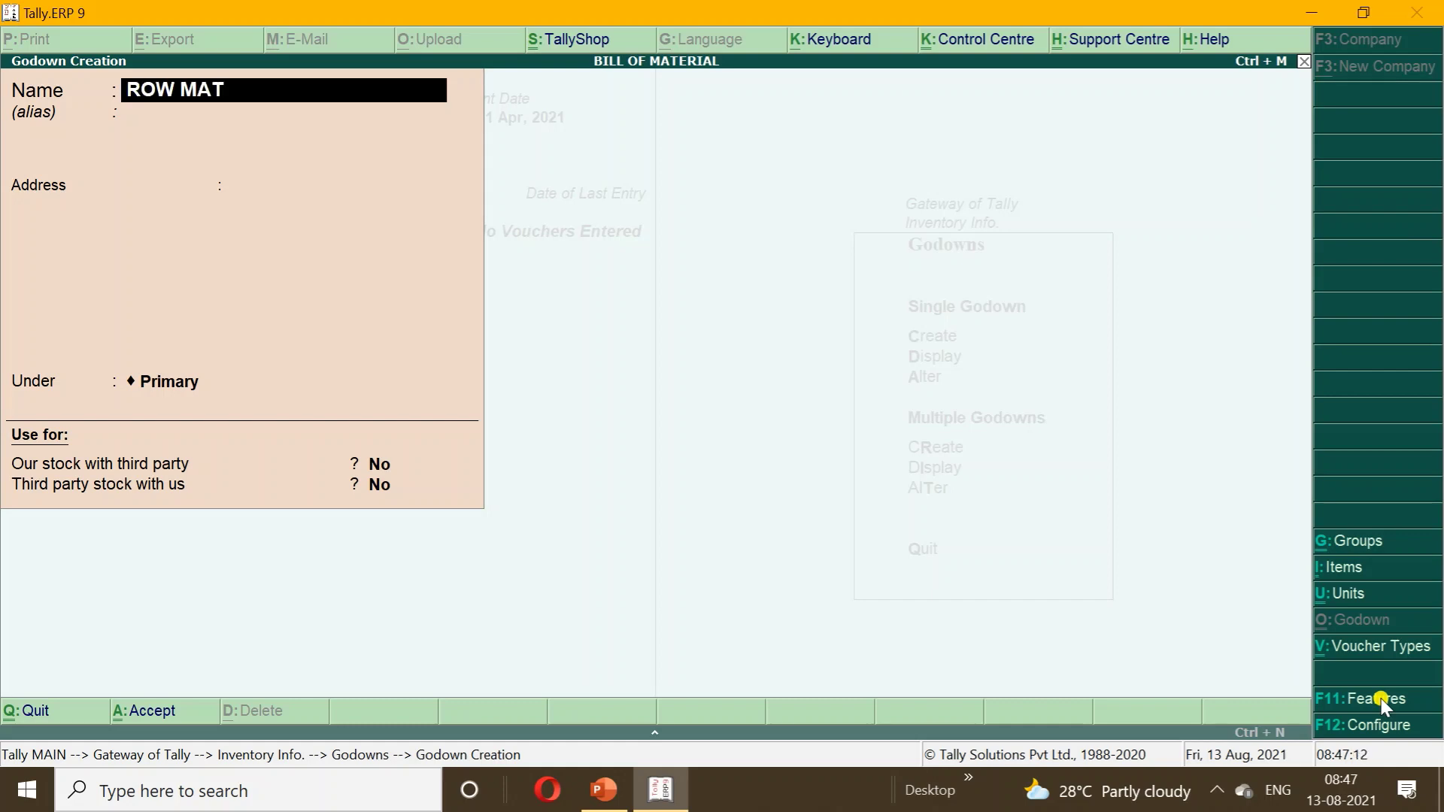
key("BackSpace")
key("BackSpace")
type("EAL")
key("Return")
key("Return")
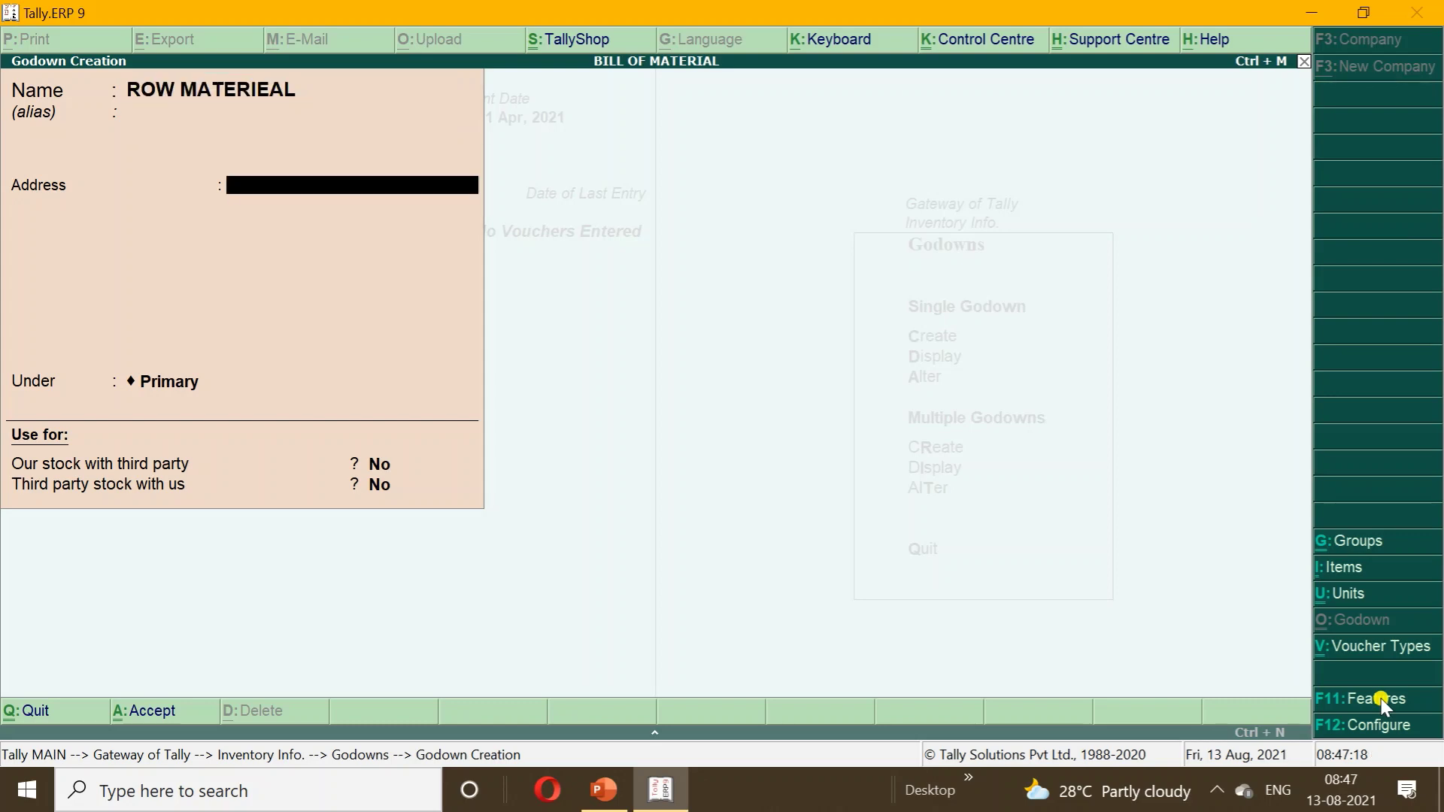
type("ROHINI")
key("Return")
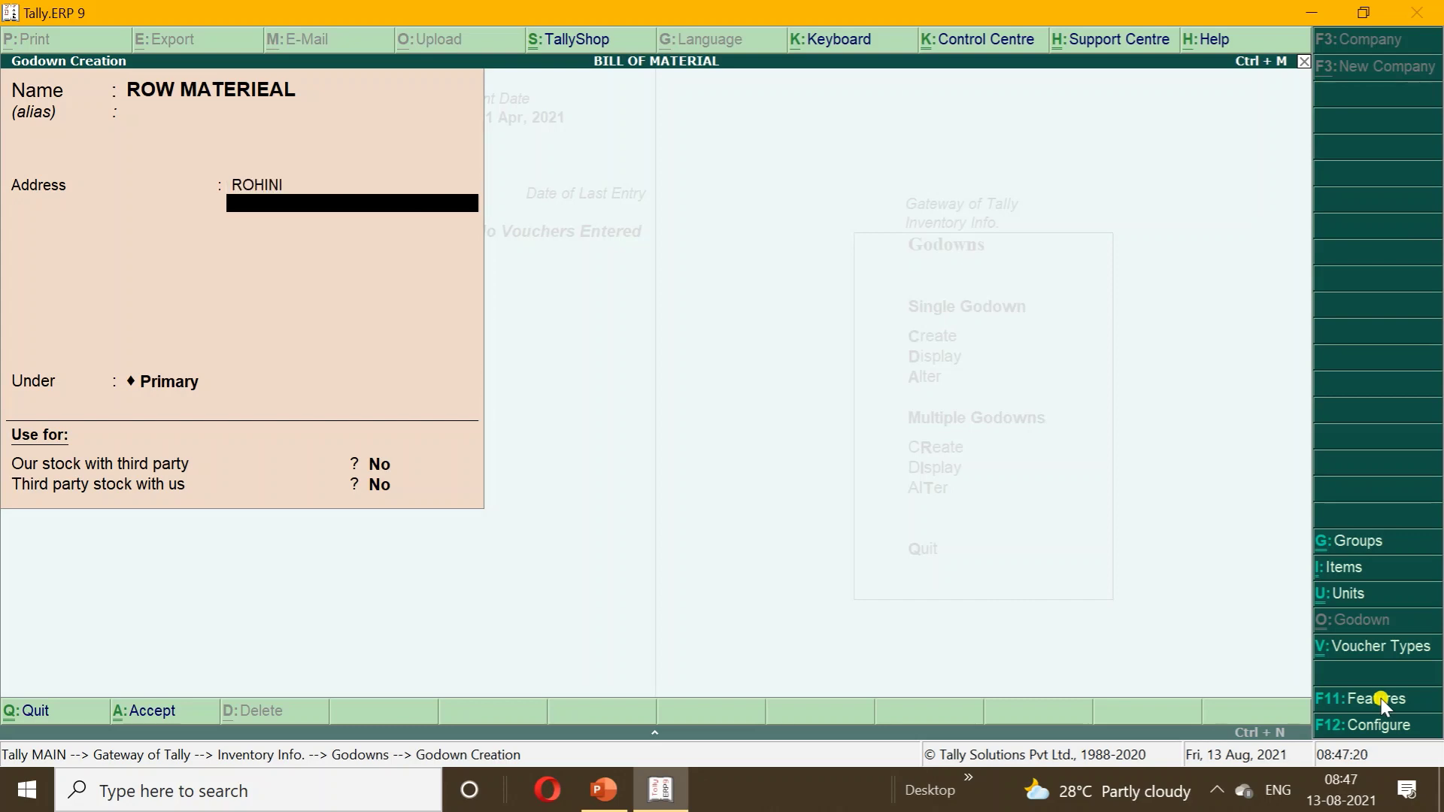
key("ctrl+a")
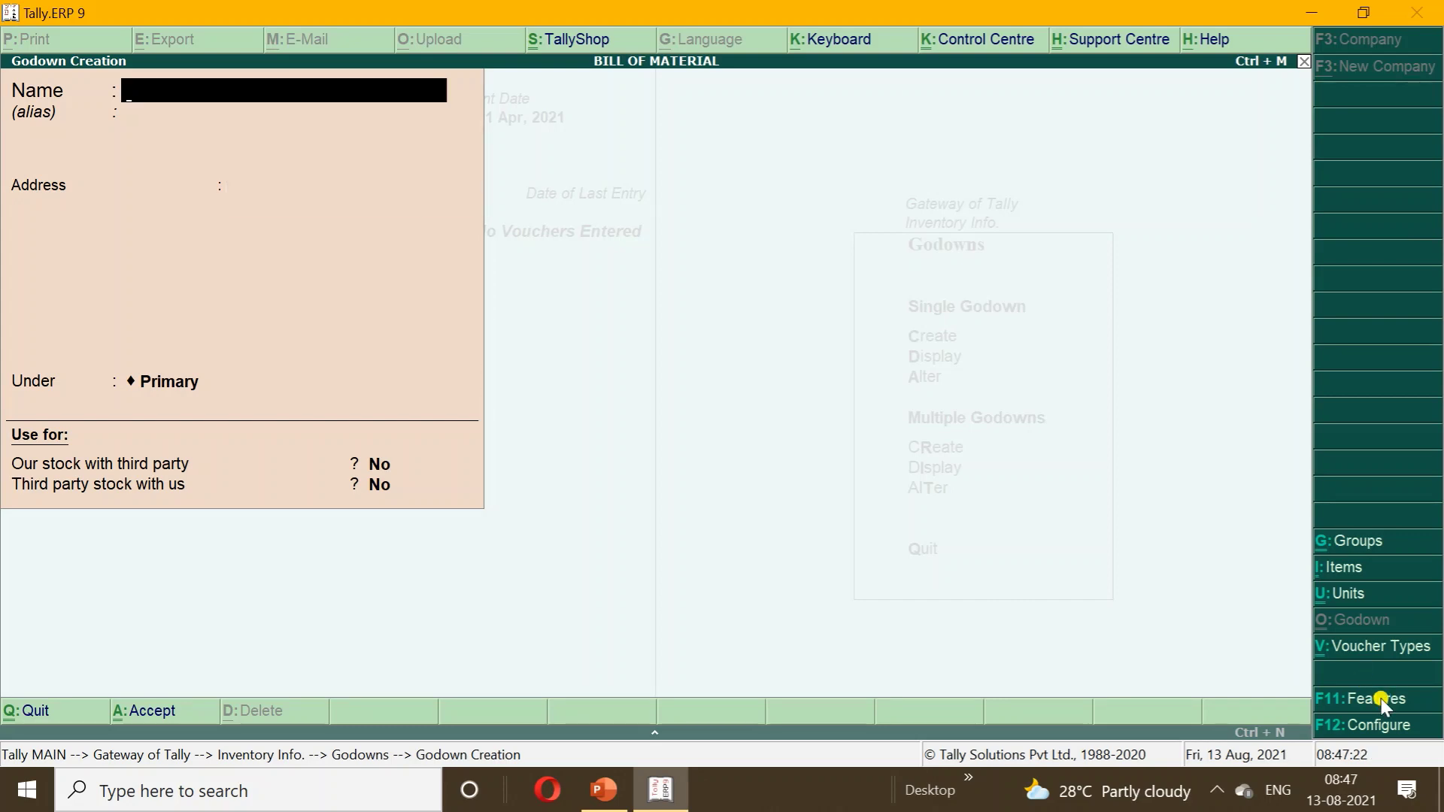
- Create a second godown named FINISHED GOODS under Primary with its address, and leave godown creation
type("FINISHED GOODS")
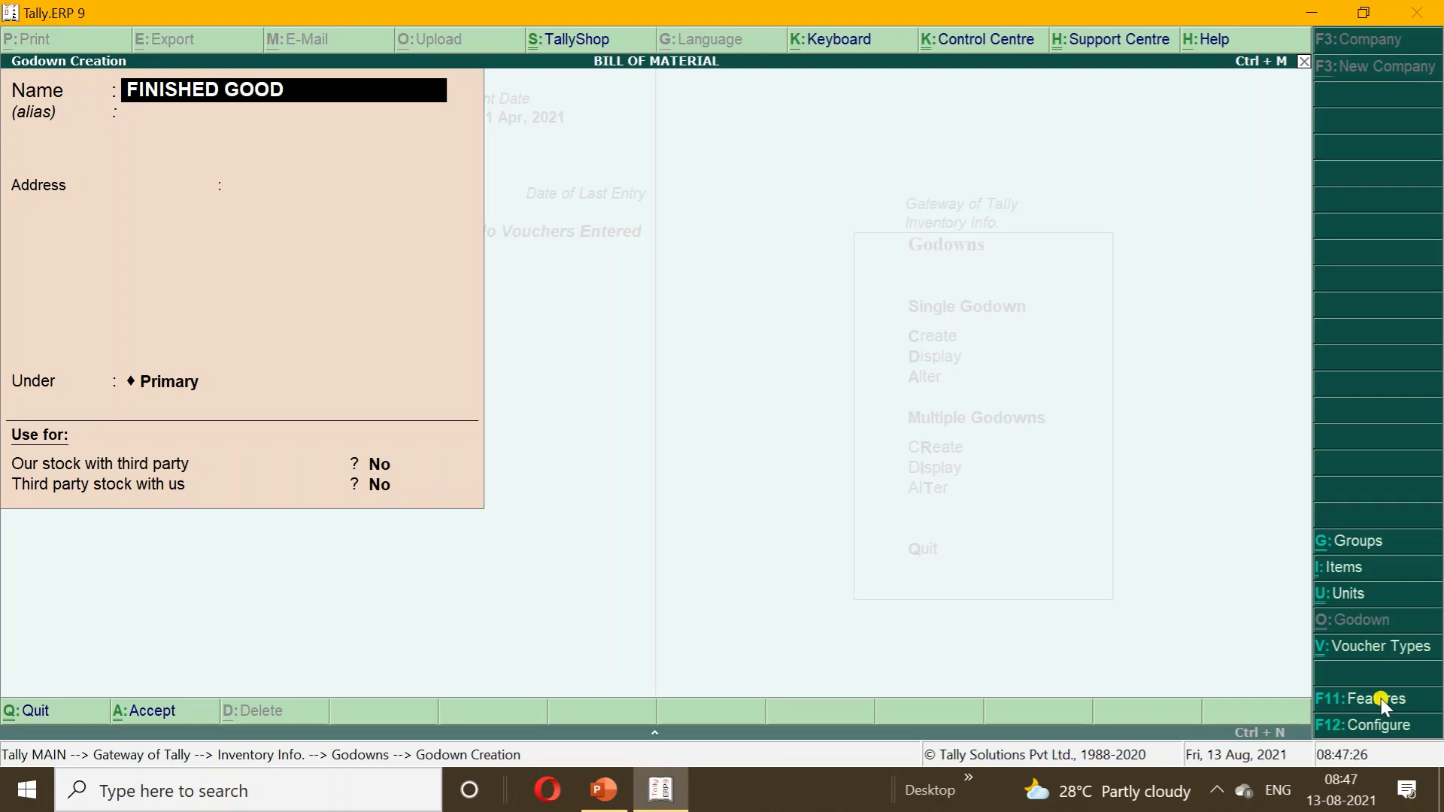
key("Return")
key("Return")
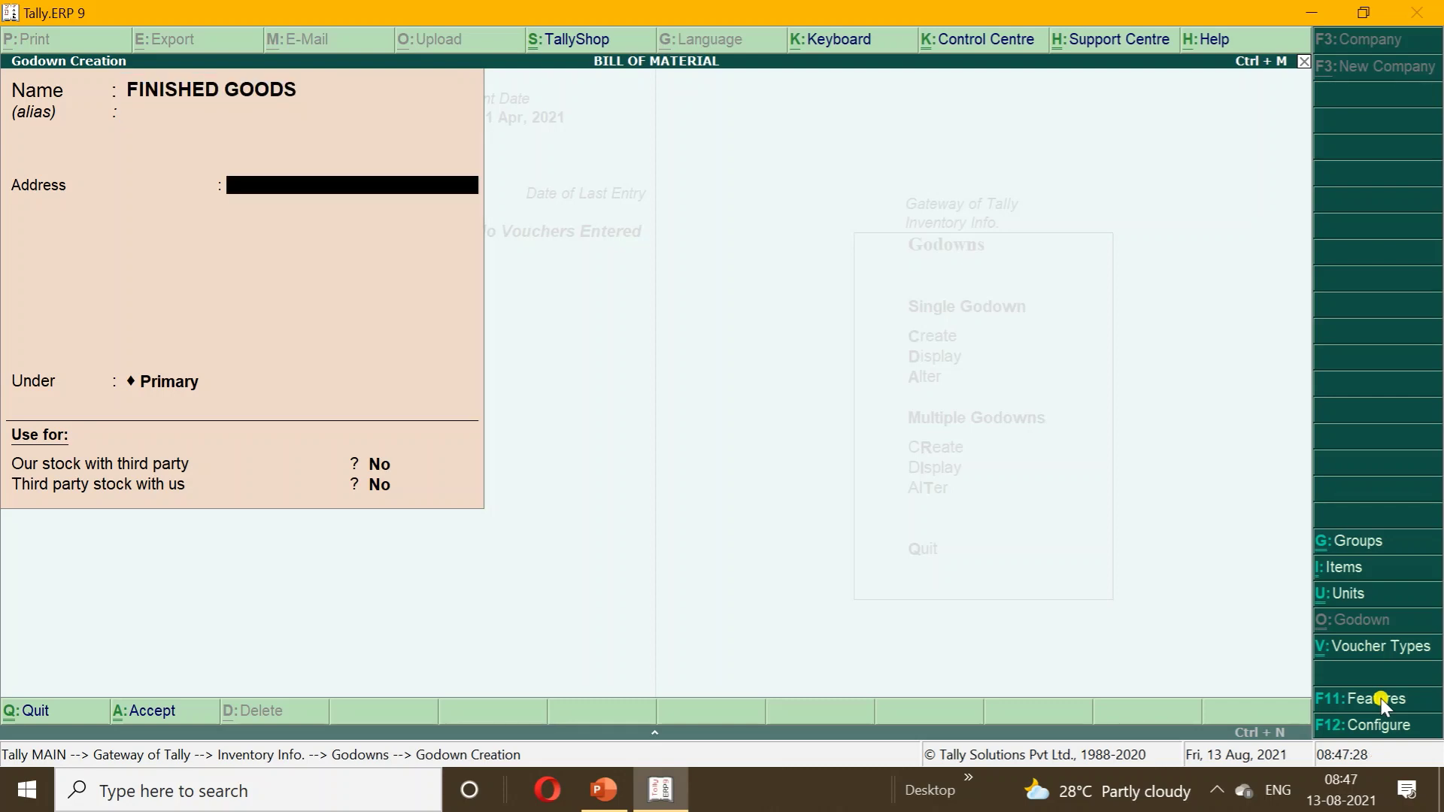
type("ROHINI SEC 5")
key("Return")
key("Escape")
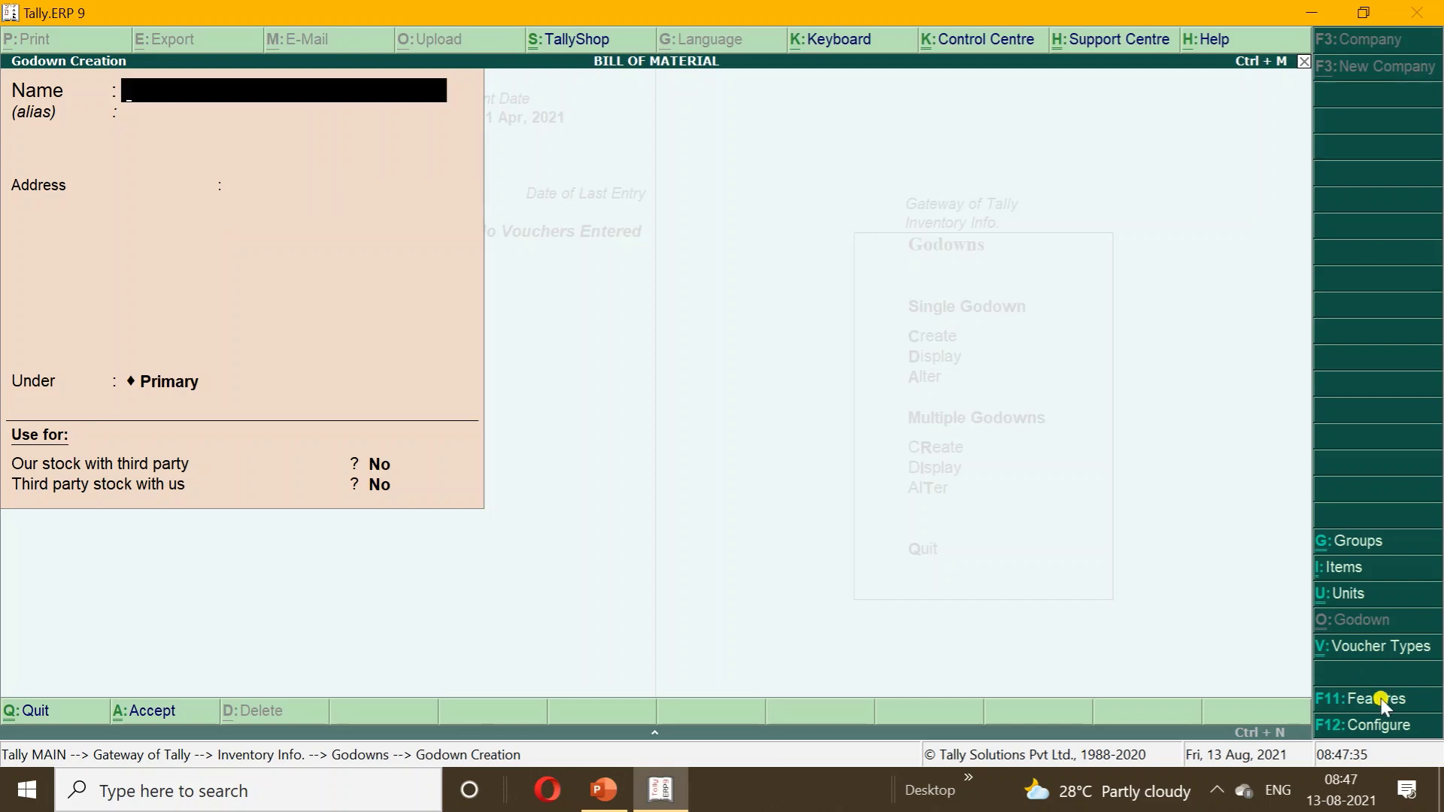
key("Escape")
key("y")
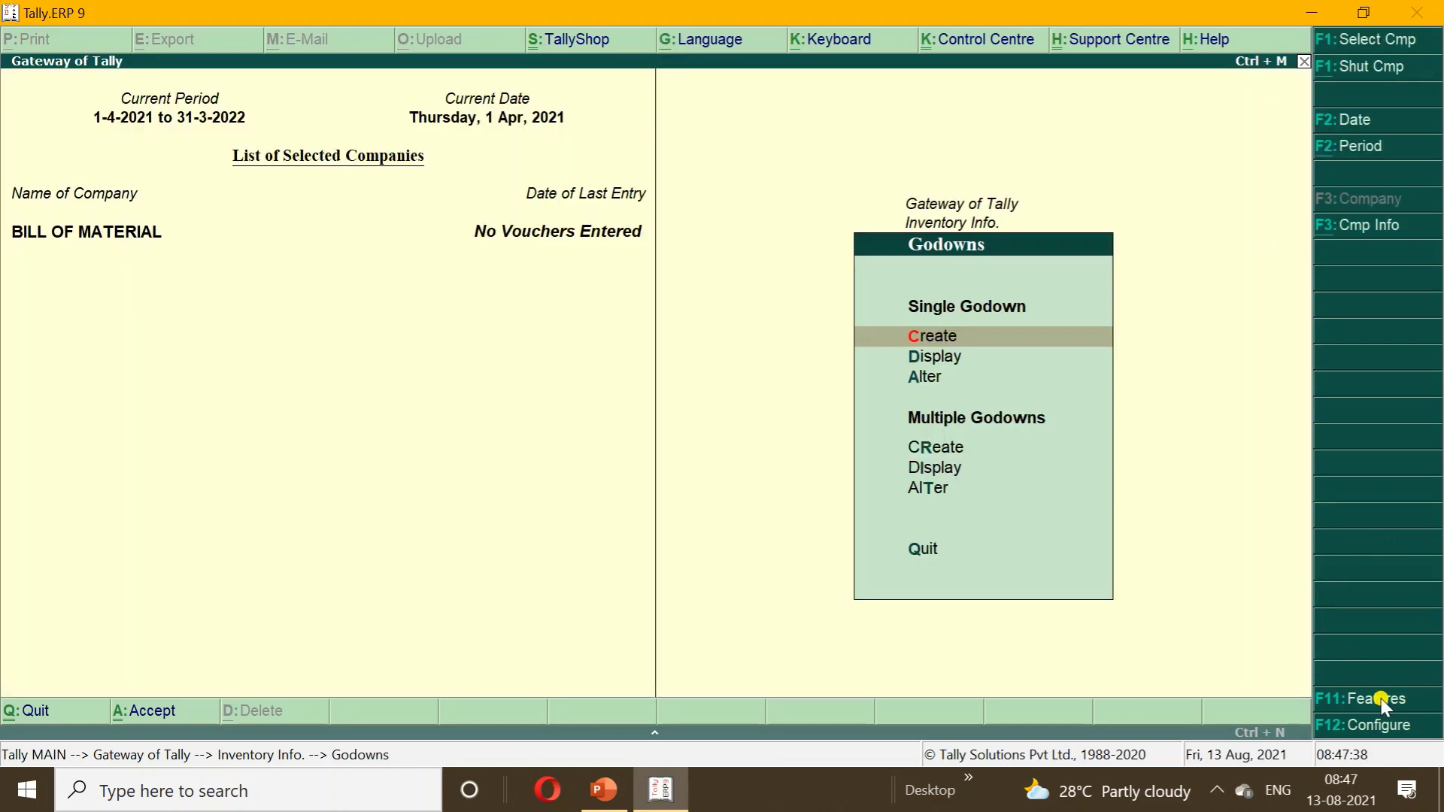
- Open the creation form for a single stock item and check the CPU components slide in PowerPoint before returning to Tally.ERP 9
key("Escape")
key("Up")
key("Up")
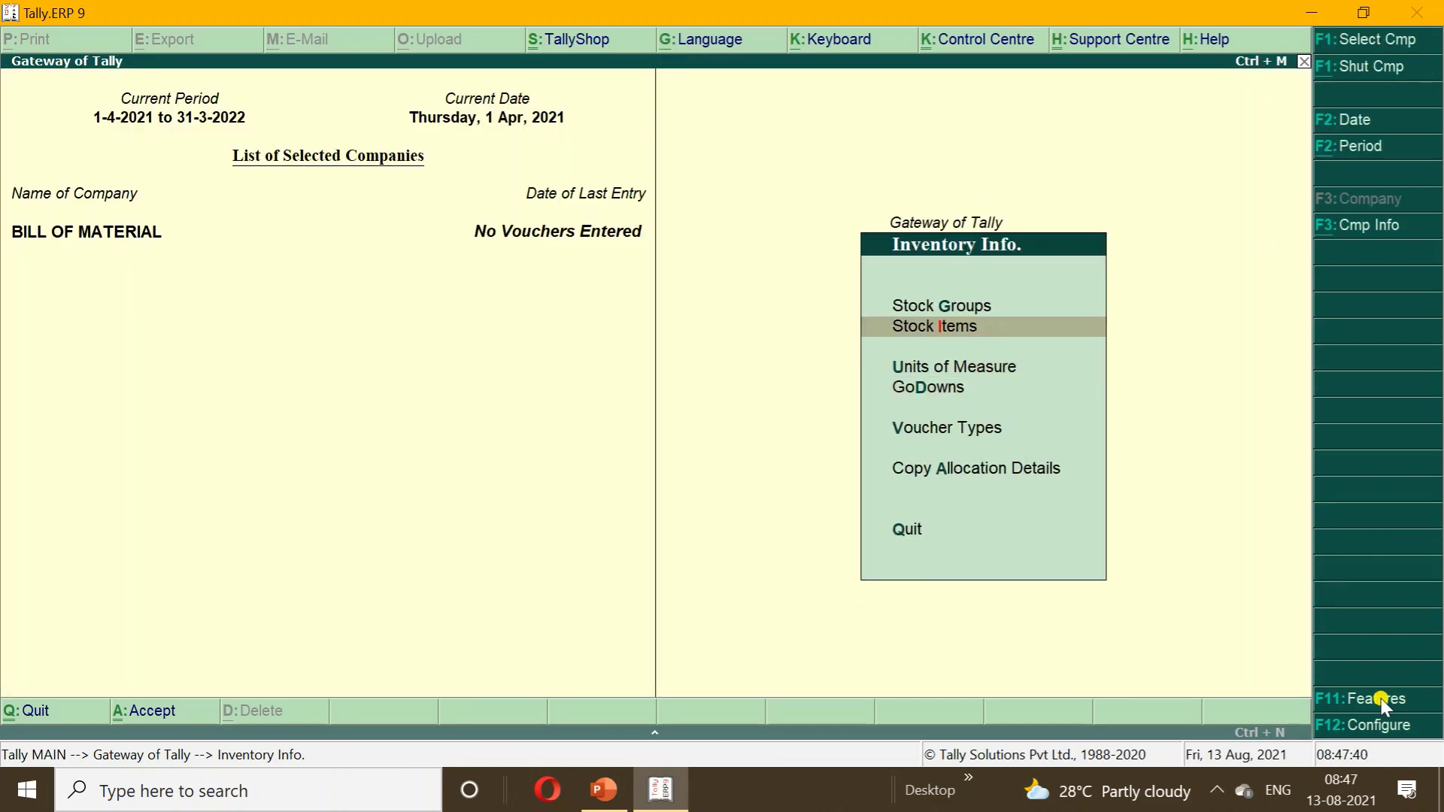
key("Return")
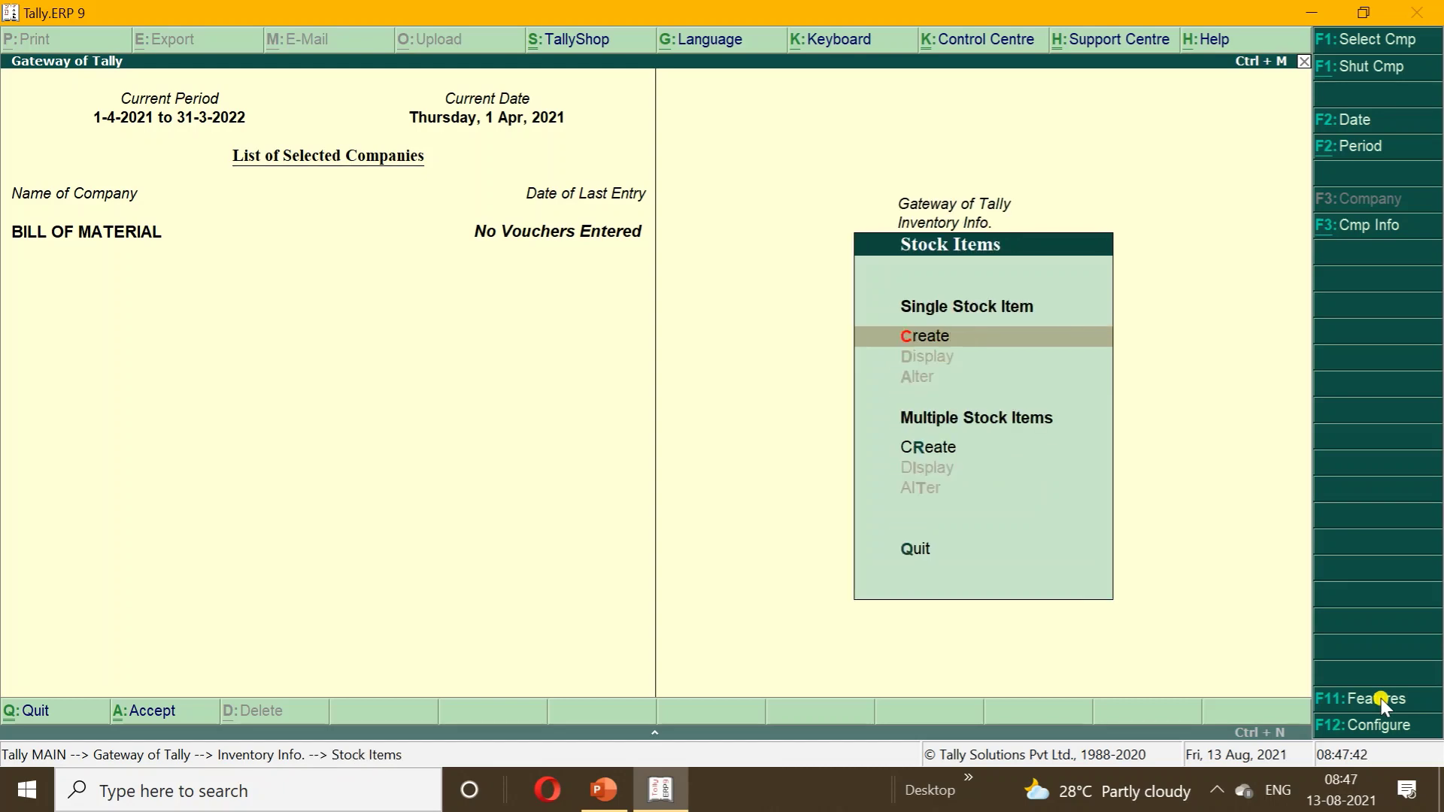
key("Return")
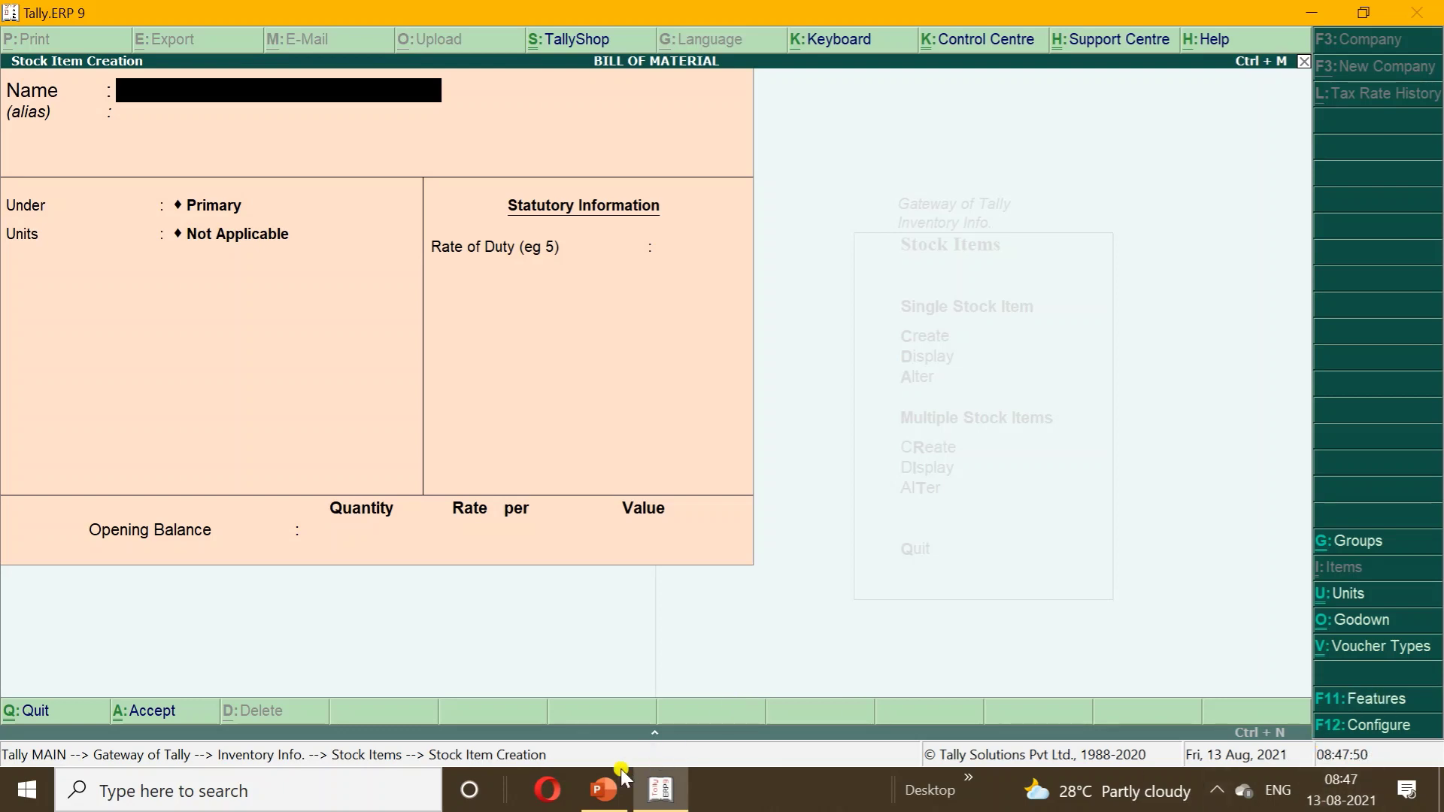
left_click(600, 795)
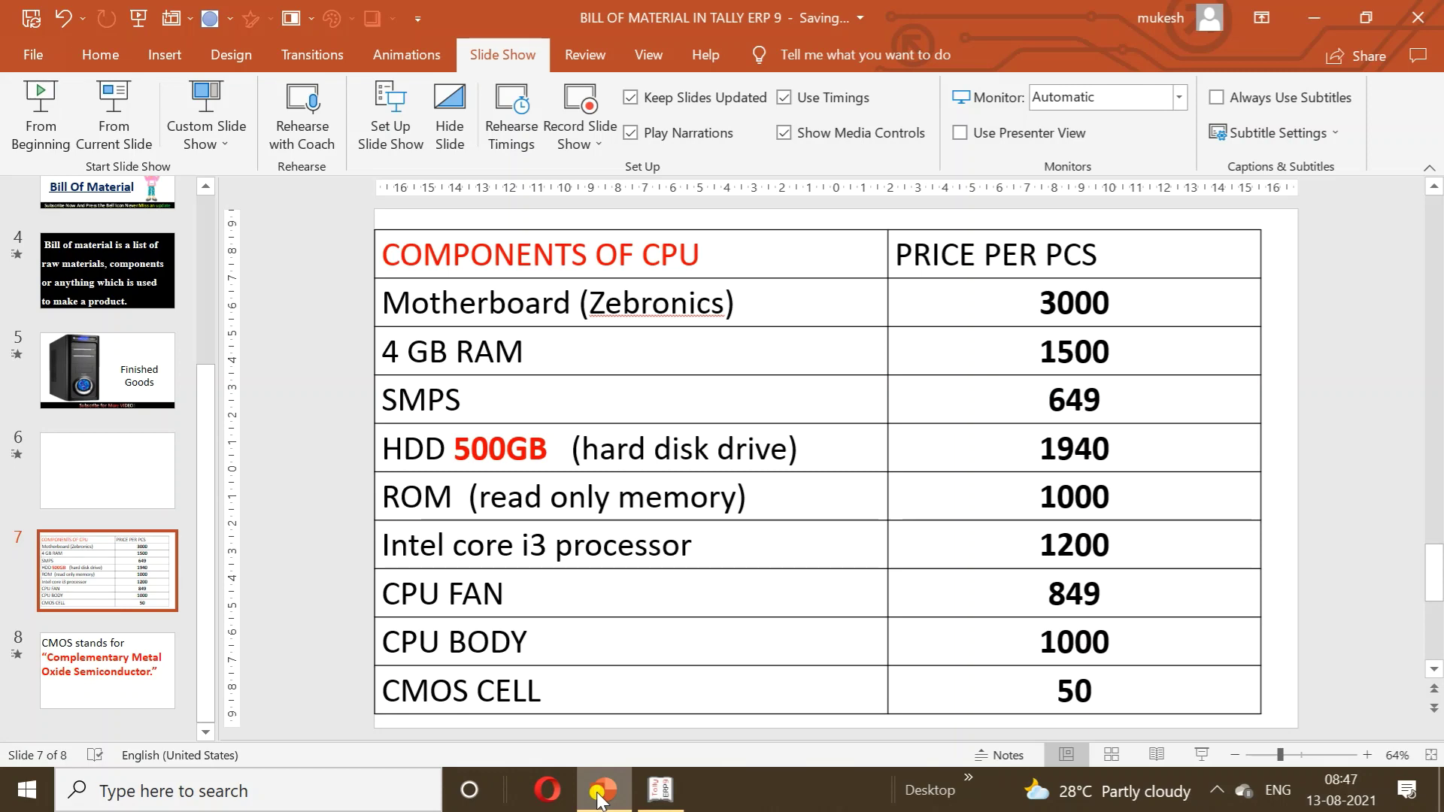
left_click(600, 796)
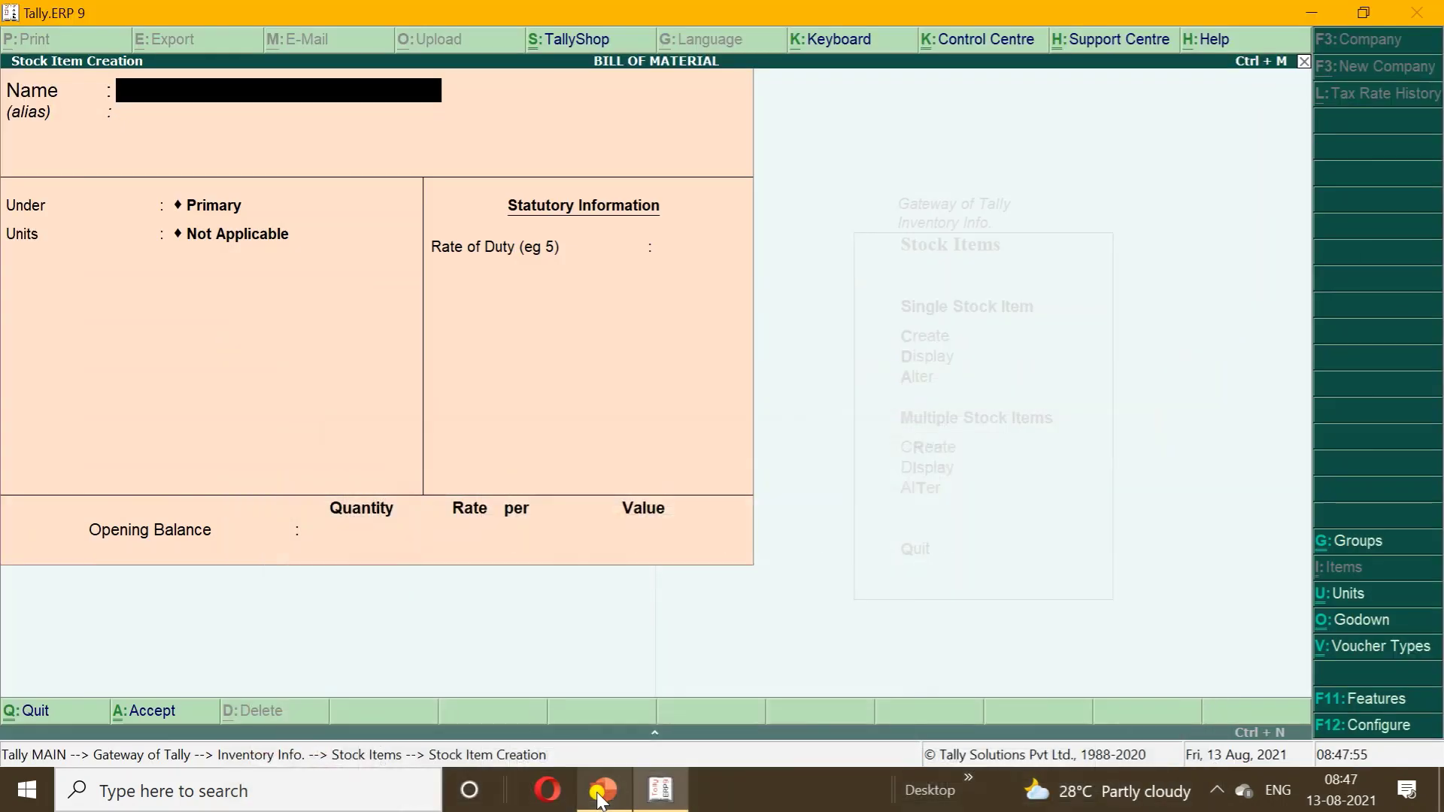
- Name the stock item MOTHERBOARD, place it under ROW MATERIAL and set its units to PCS
type("MOTHERBOARD")
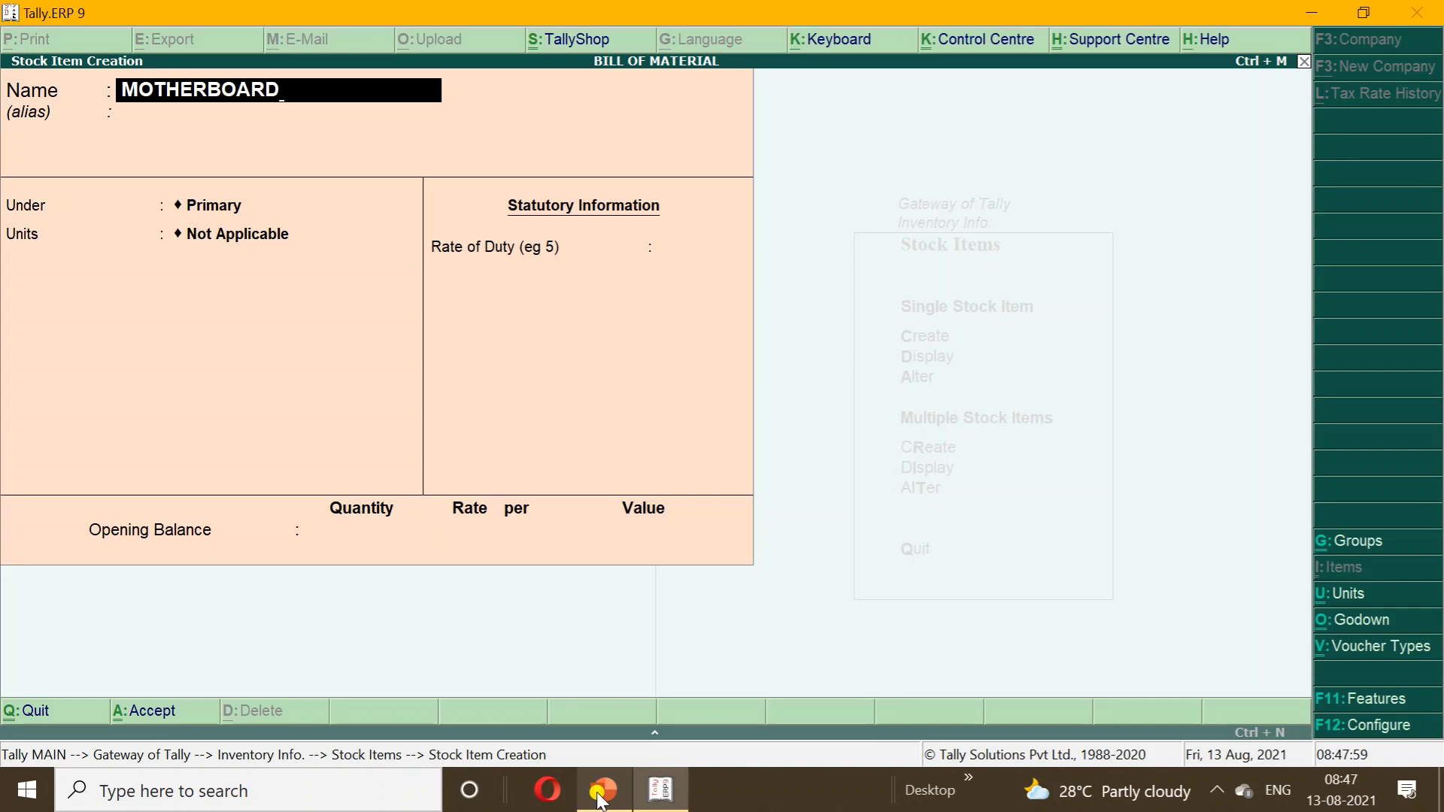
key("Return")
key("Return")
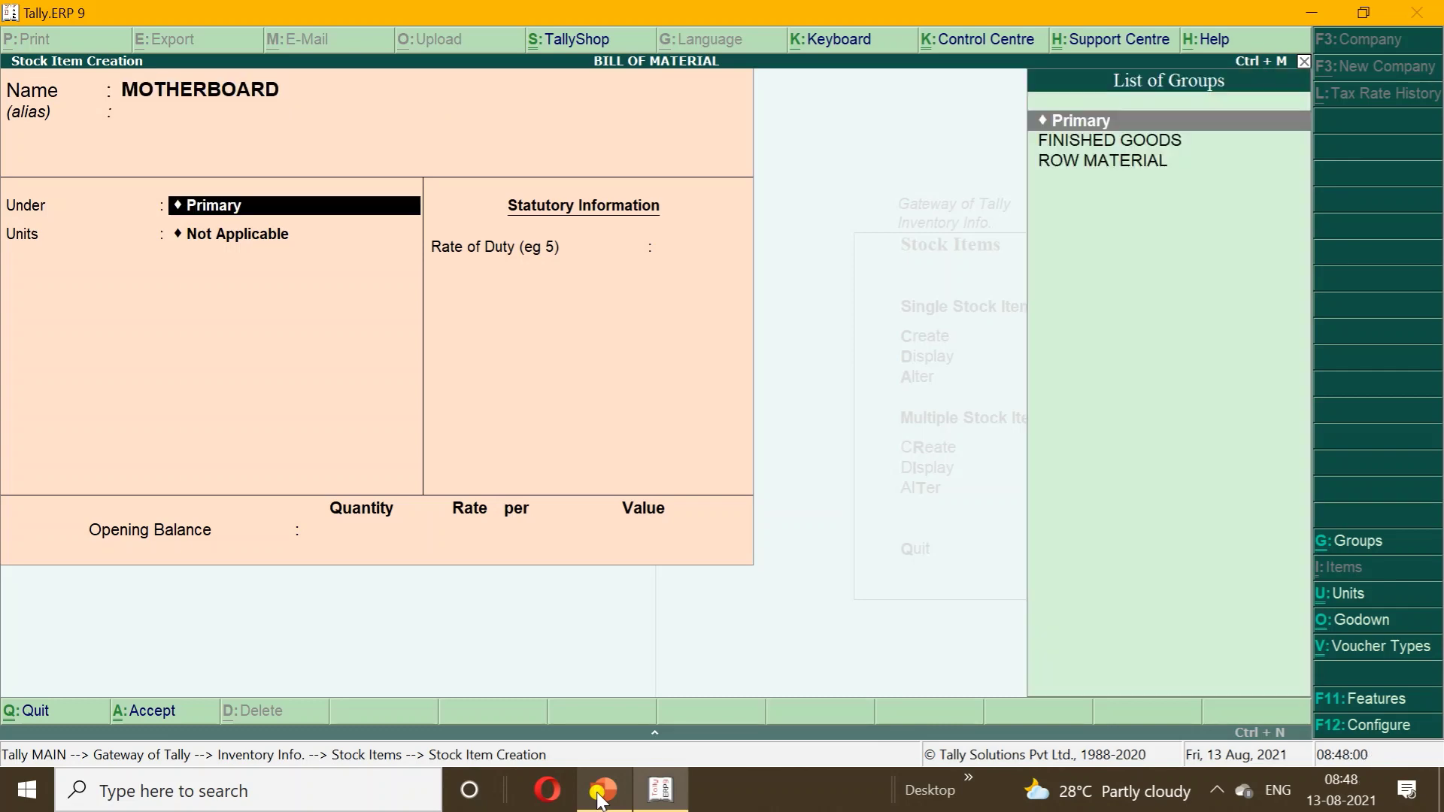
key("Down")
key("Down")
key("Return")
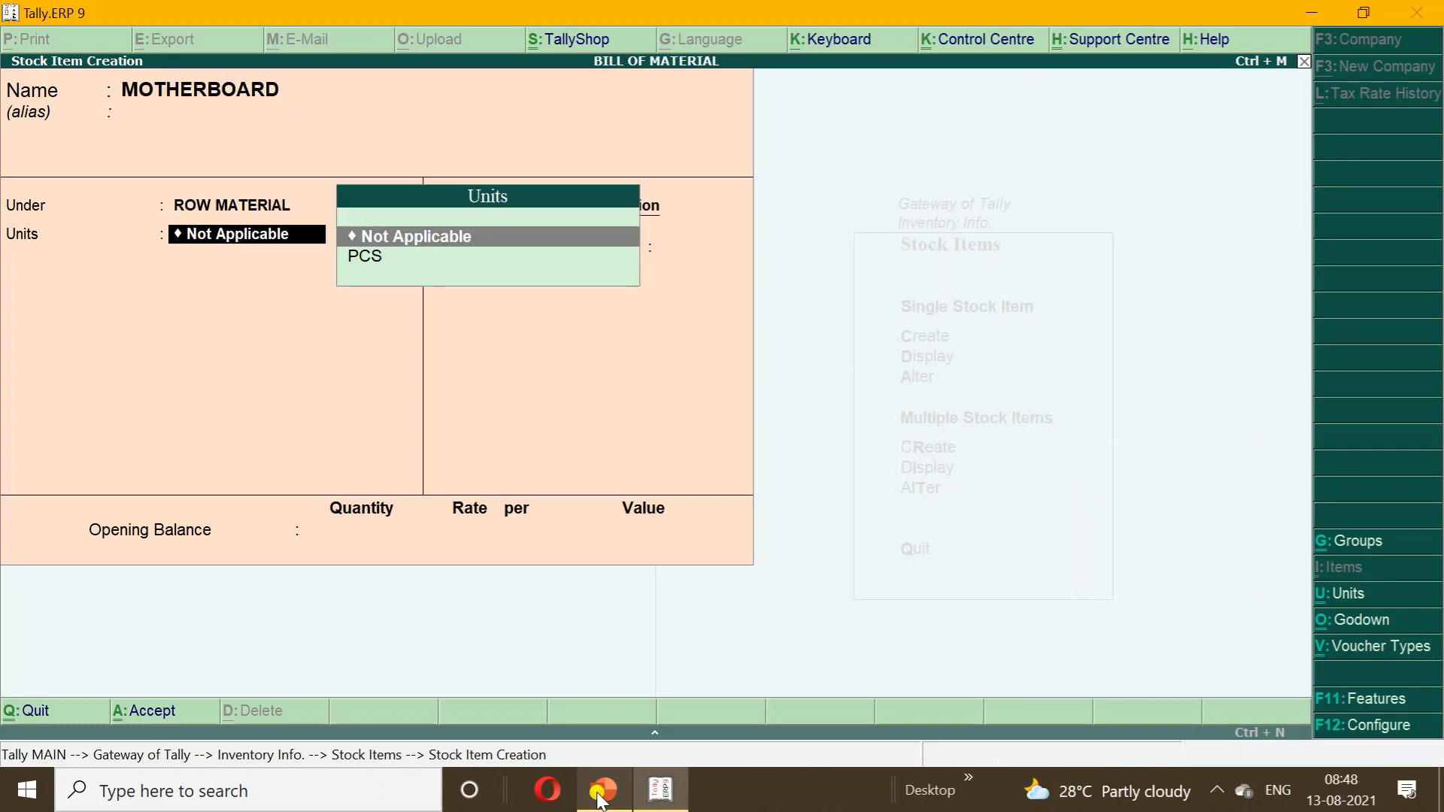
key("Down")
key("Return")
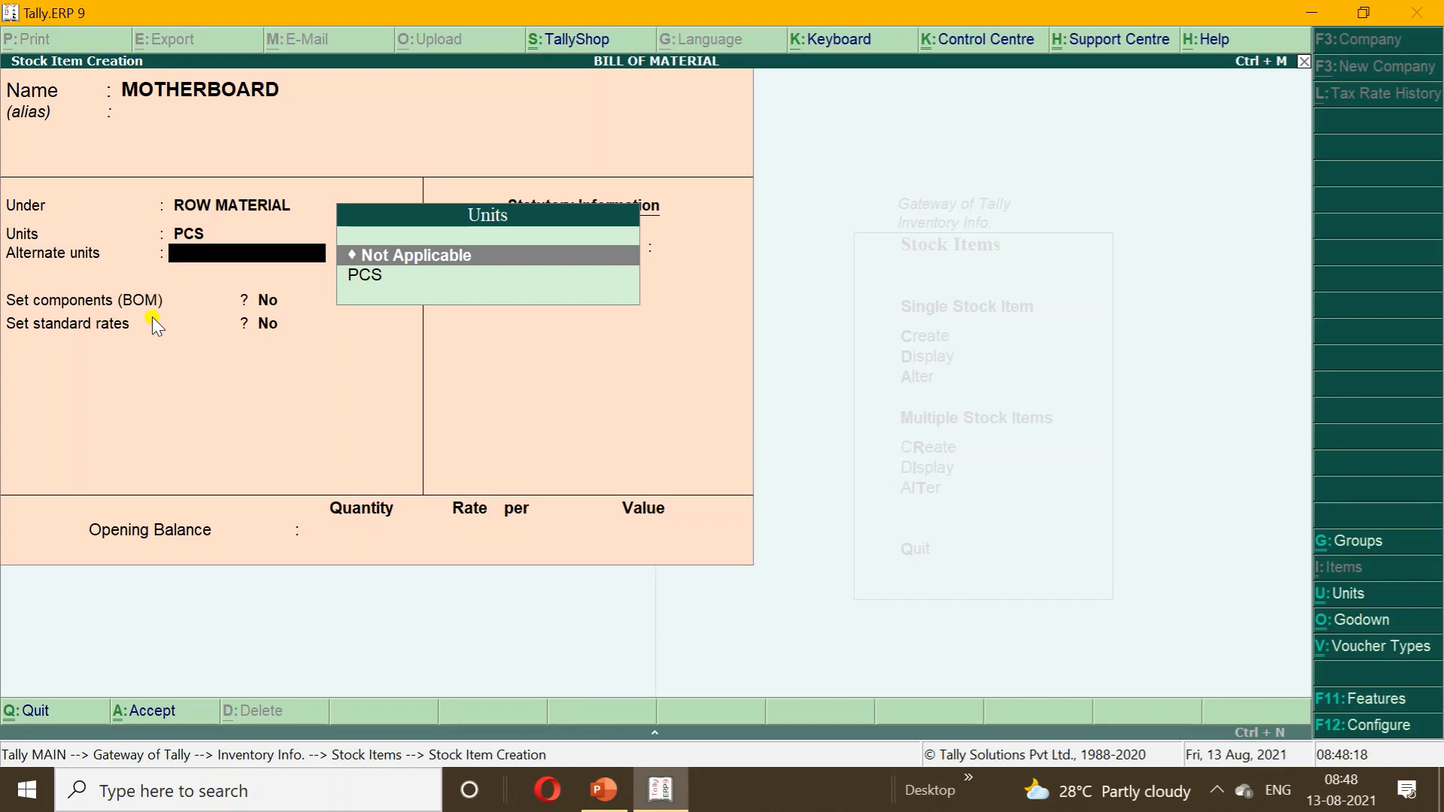
- Set both Enable standard rates and Enable component list details (Bill of Materials) to No in the stock item configuration
key("F12")
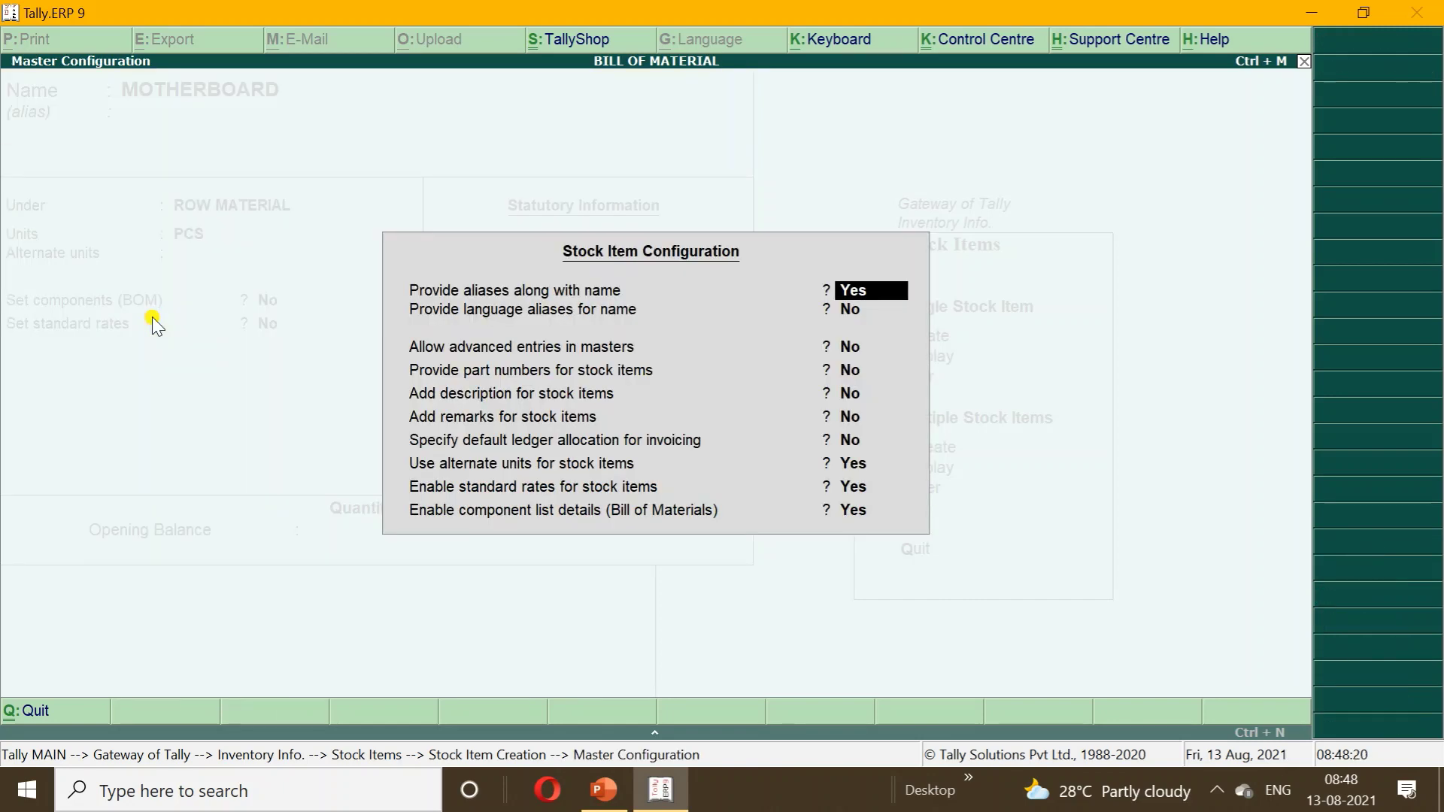
key("Return")
key("Return")
key("Return")
key("Return")
key("Return")
key("Return")
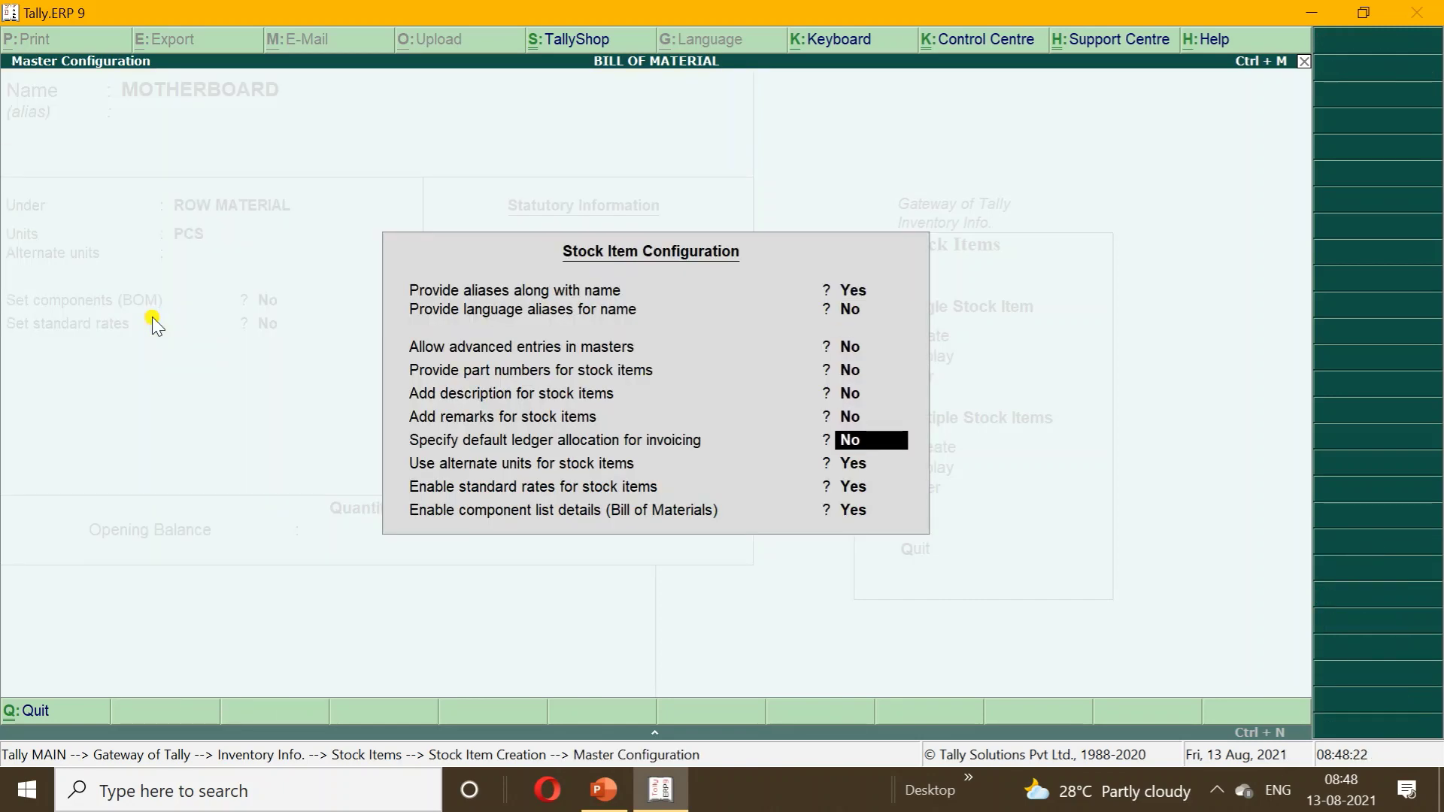
key("Return")
key("Return")
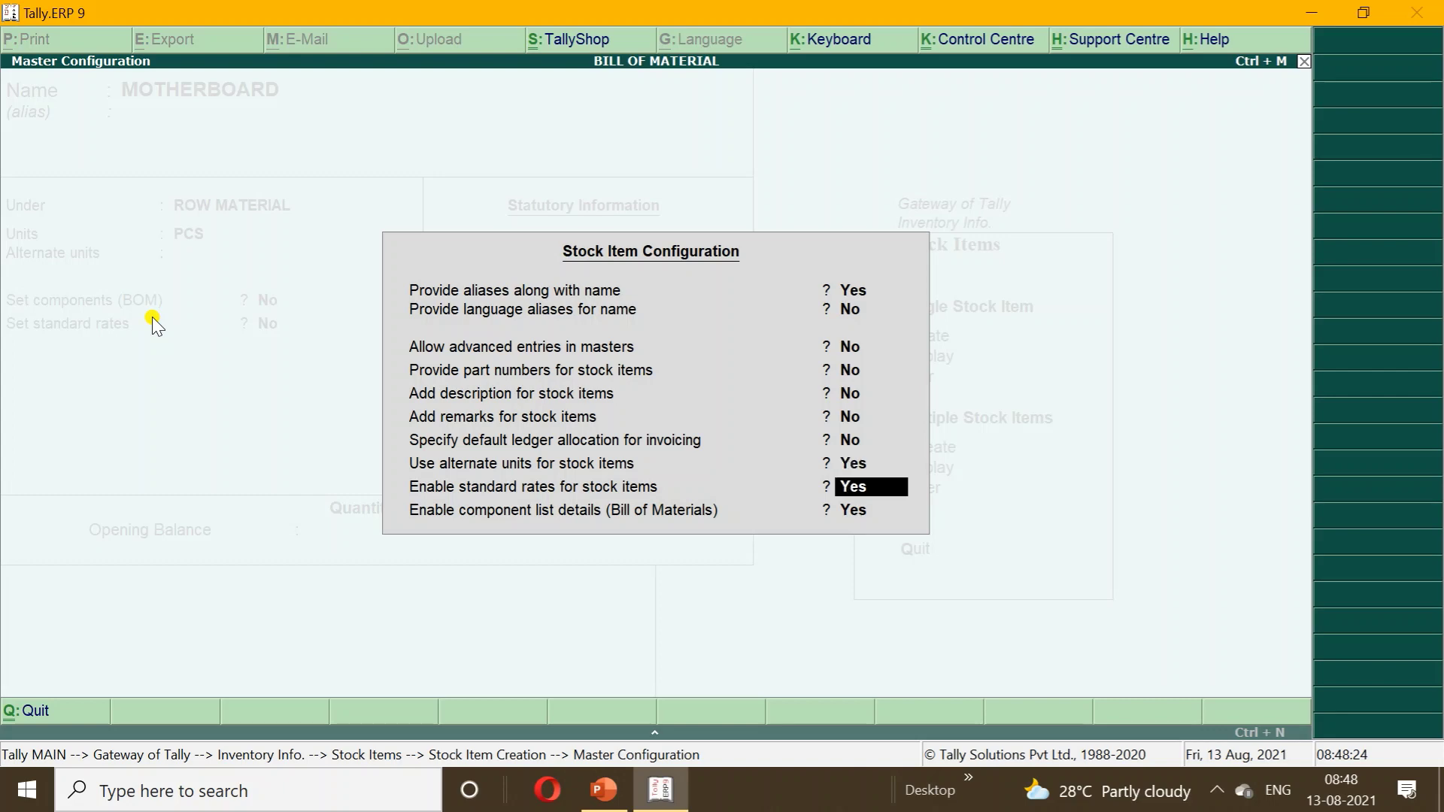
type("N")
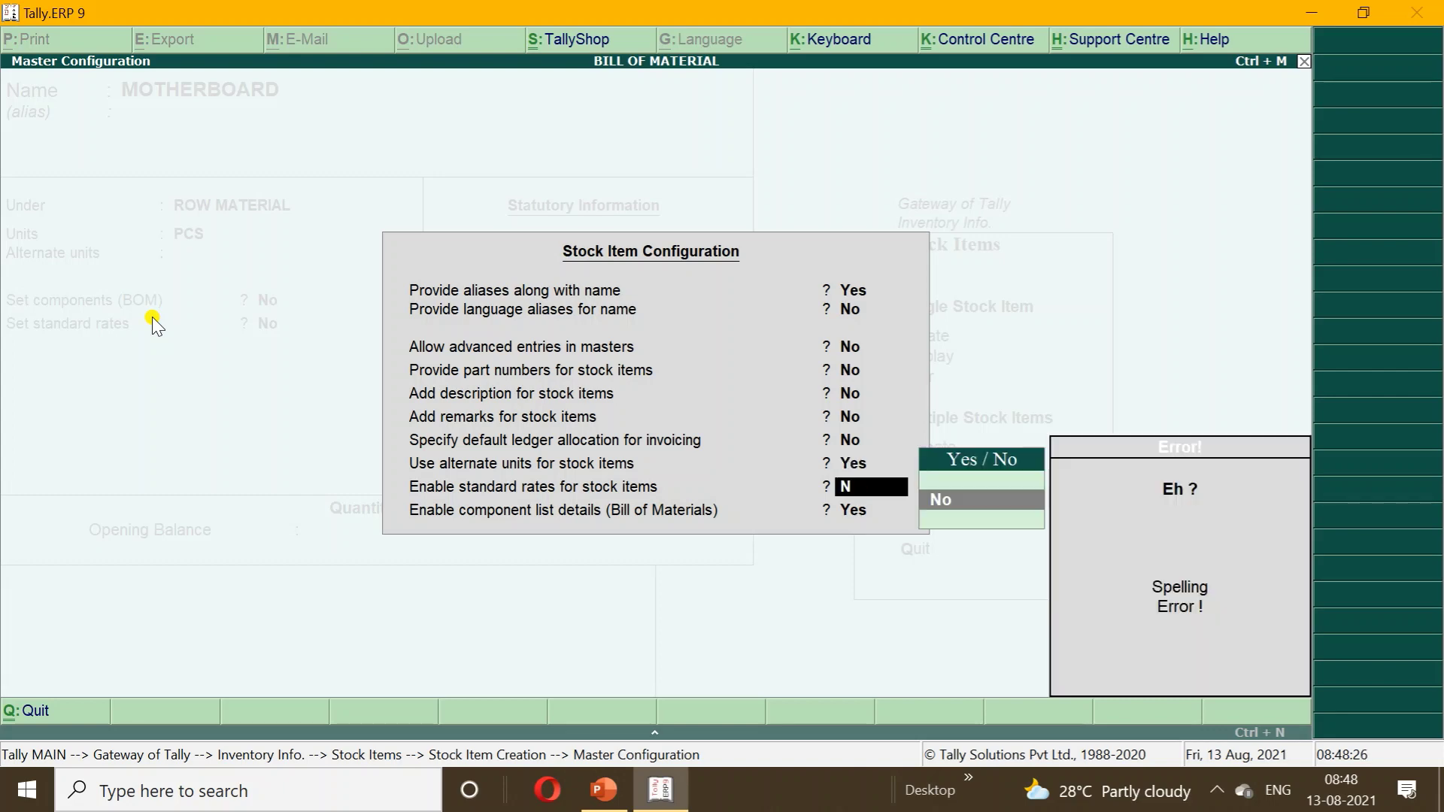
key("Return")
type("N")
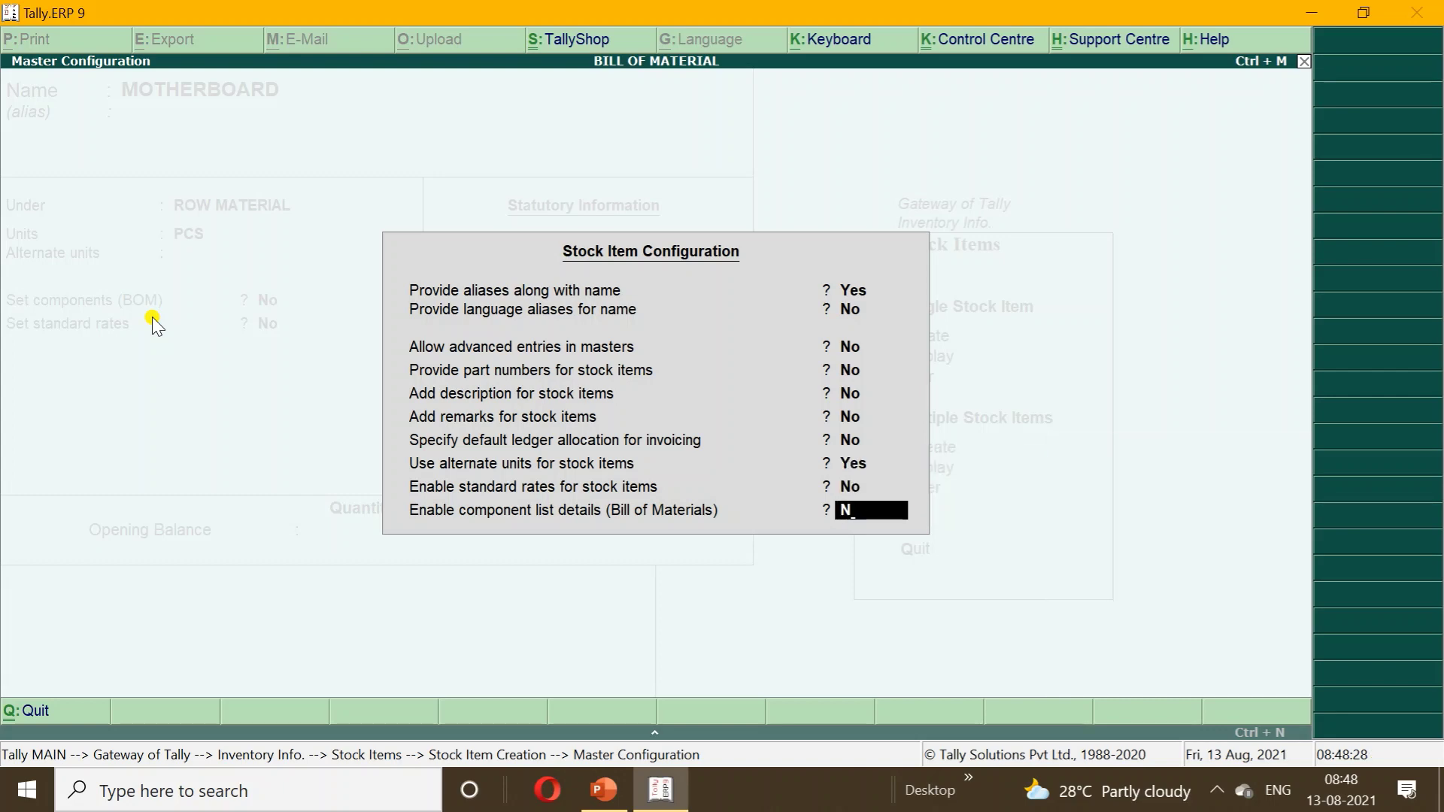
key("Return")
key("Return")
key("Return")
key("Return")
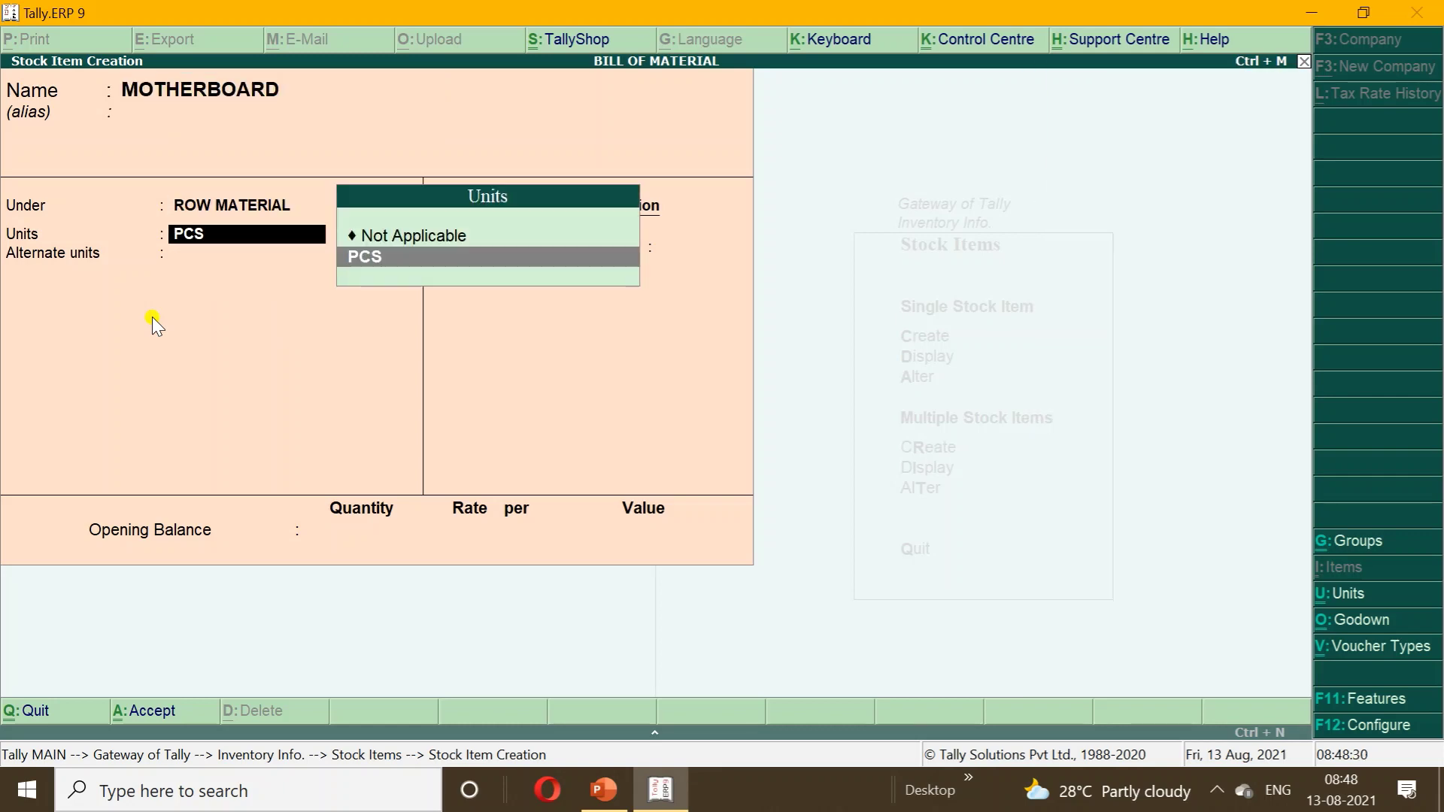
- Keep PCS as the MOTHERBOARD unit and set its alternate units to Not Applicable
key("Return")
key("Return")
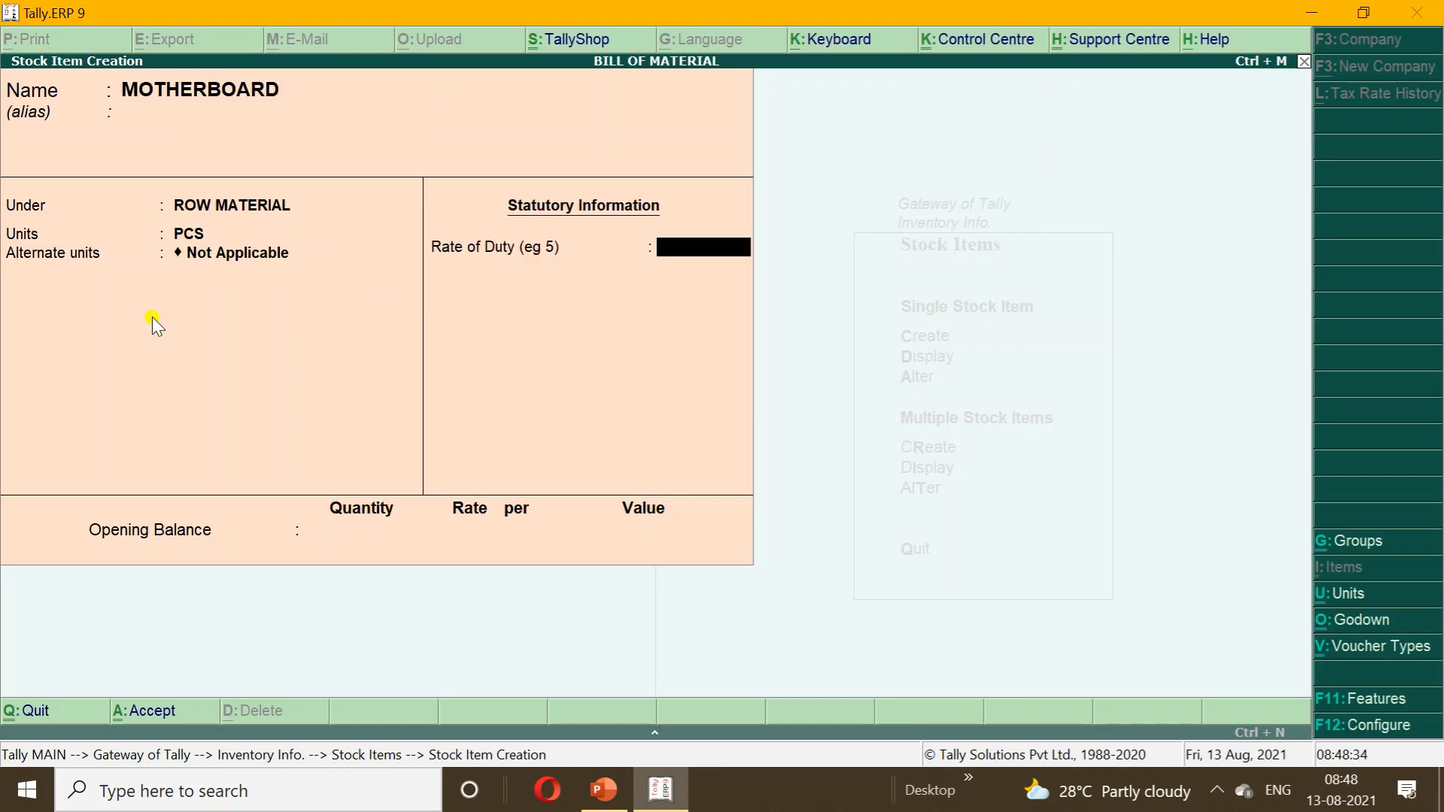
key("BackSpace")
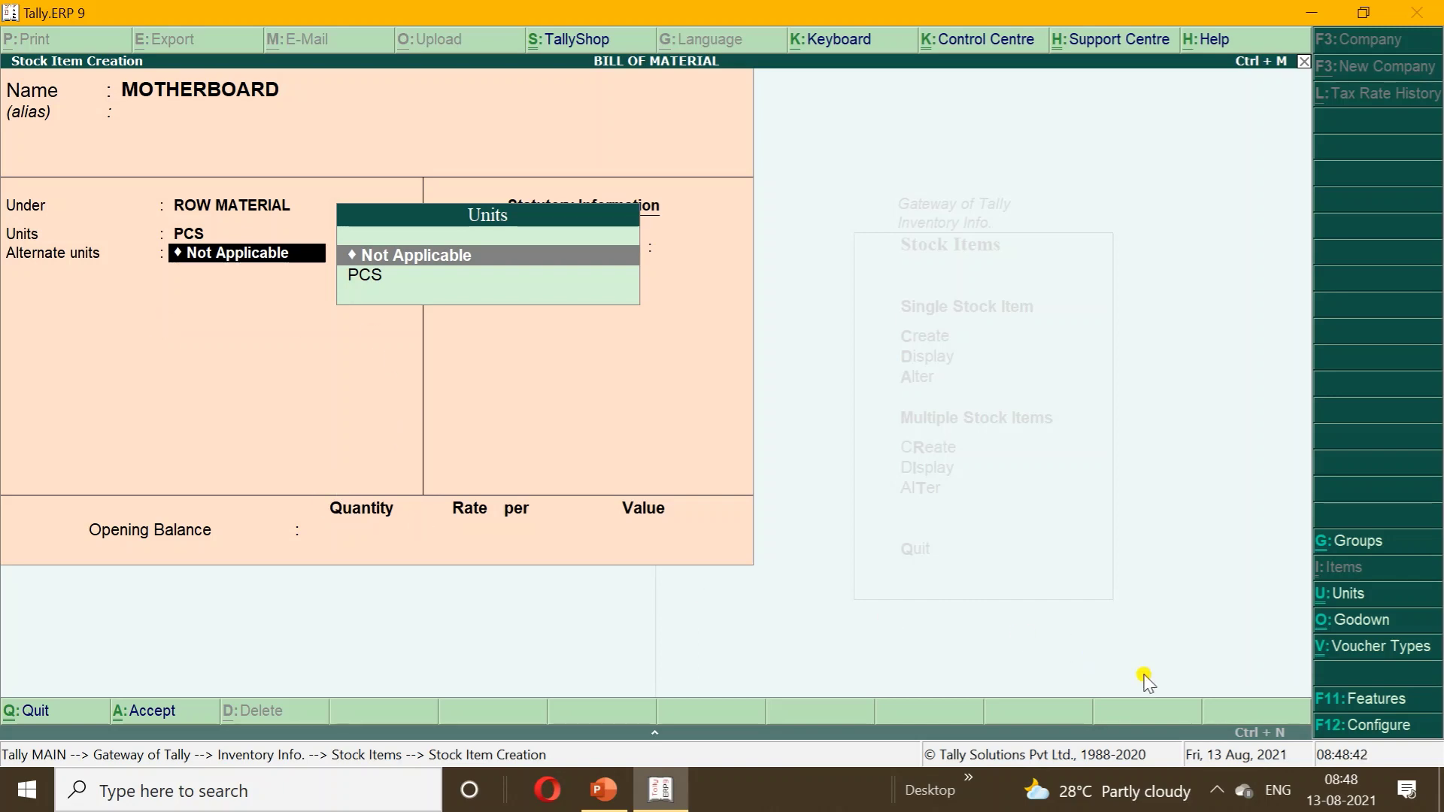
- Set Enable standard rates for stock items to Yes in the stock item configuration
left_click(1367, 728)
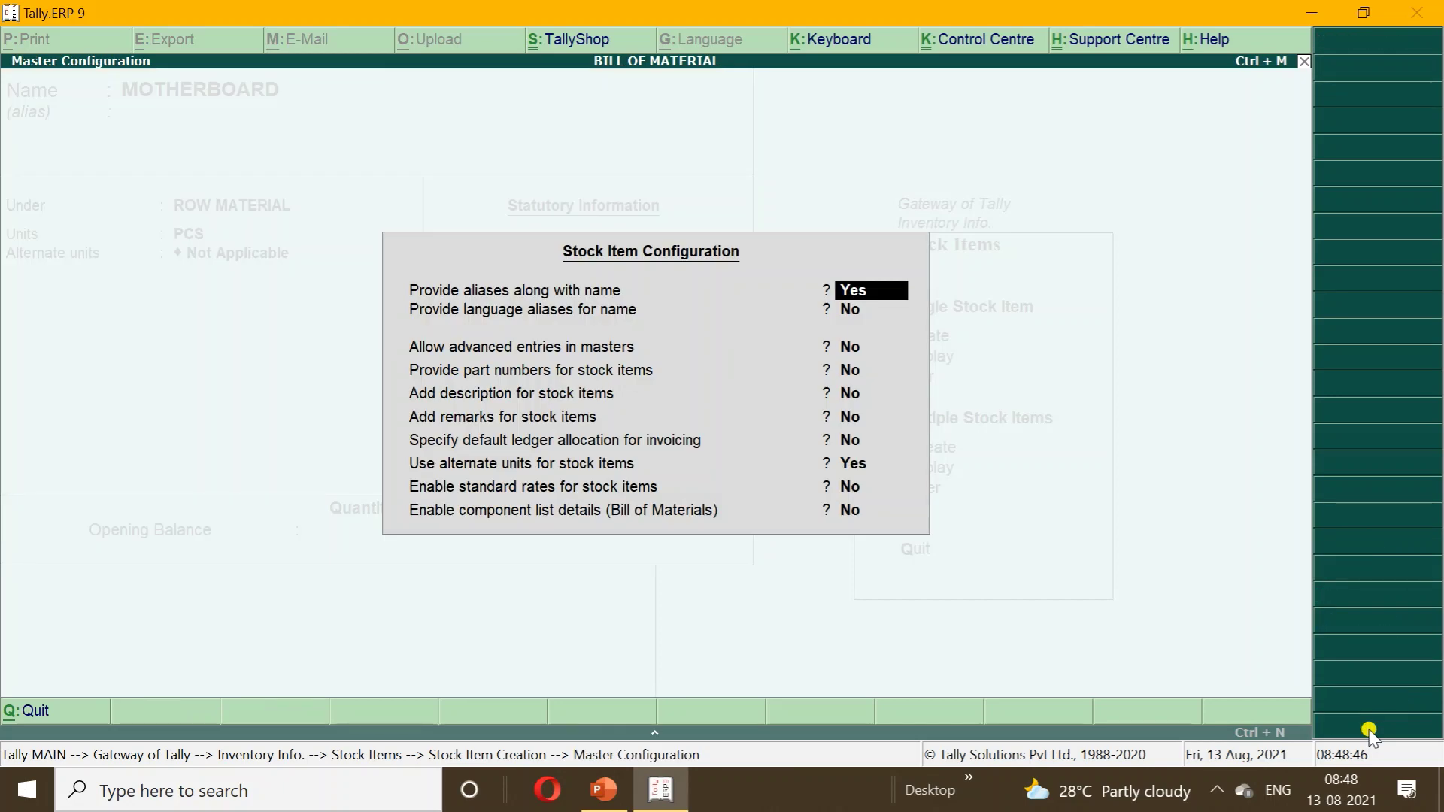
key("Return")
key("Return")
key("Return")
key("Return")
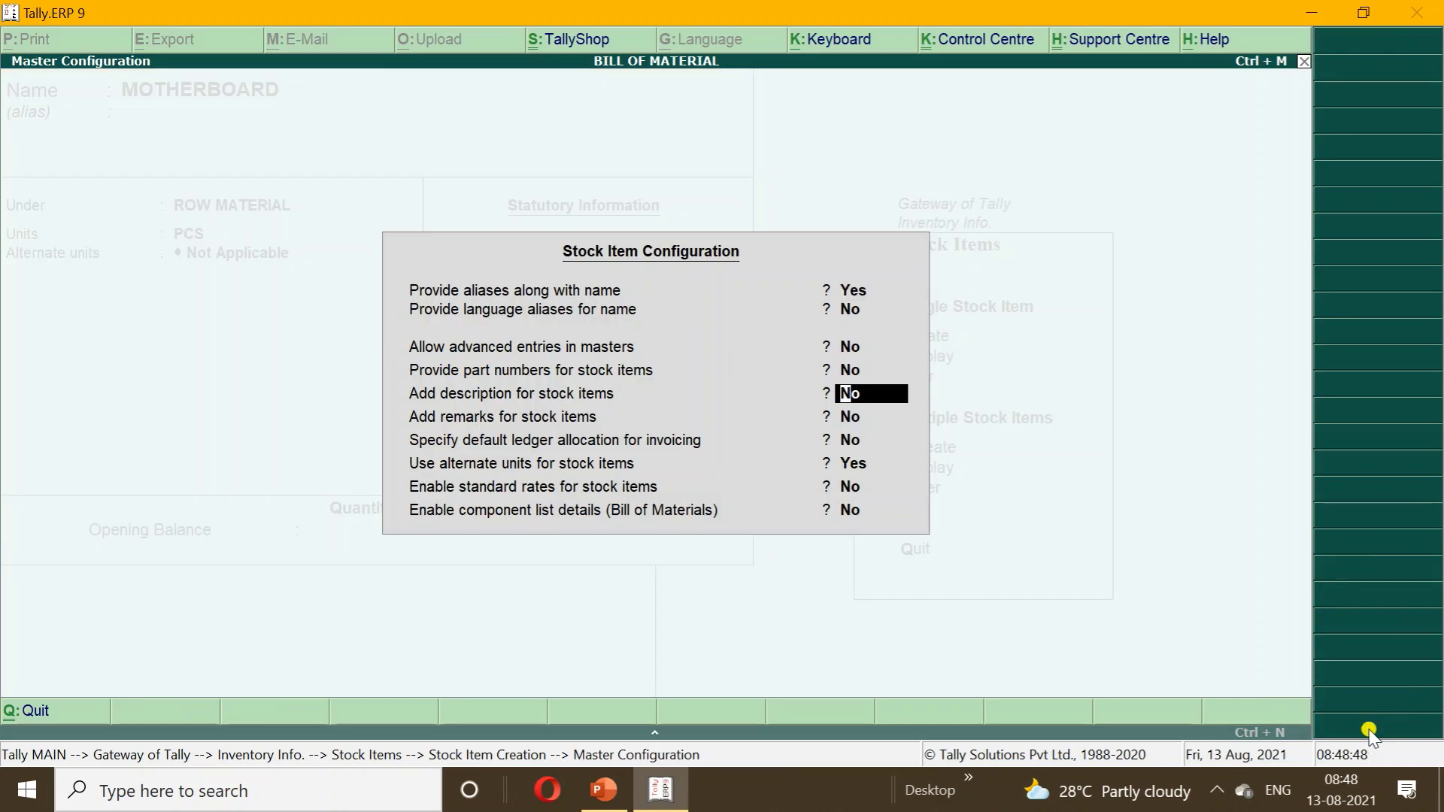
key("Return")
key("Return")
key("Return")
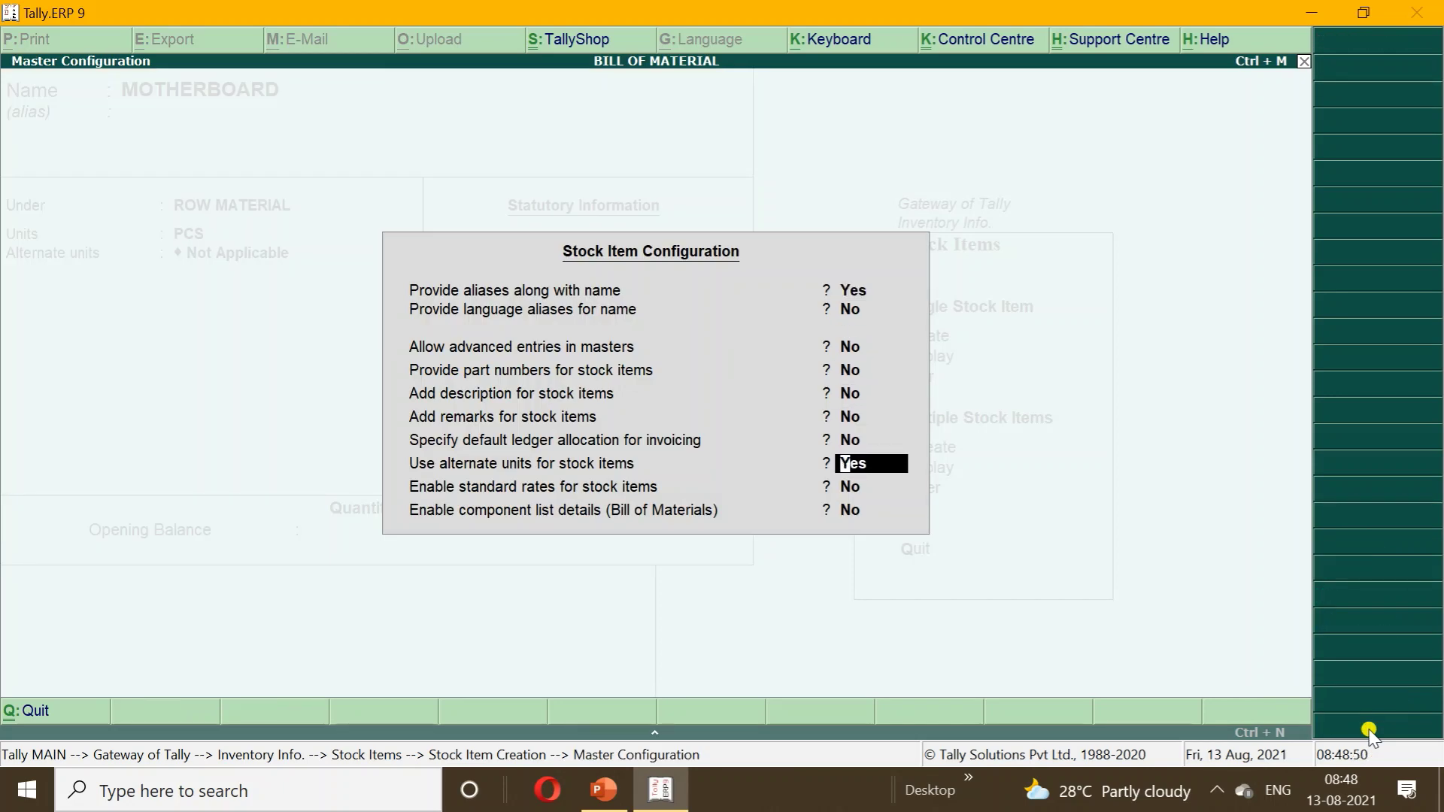
key("Return")
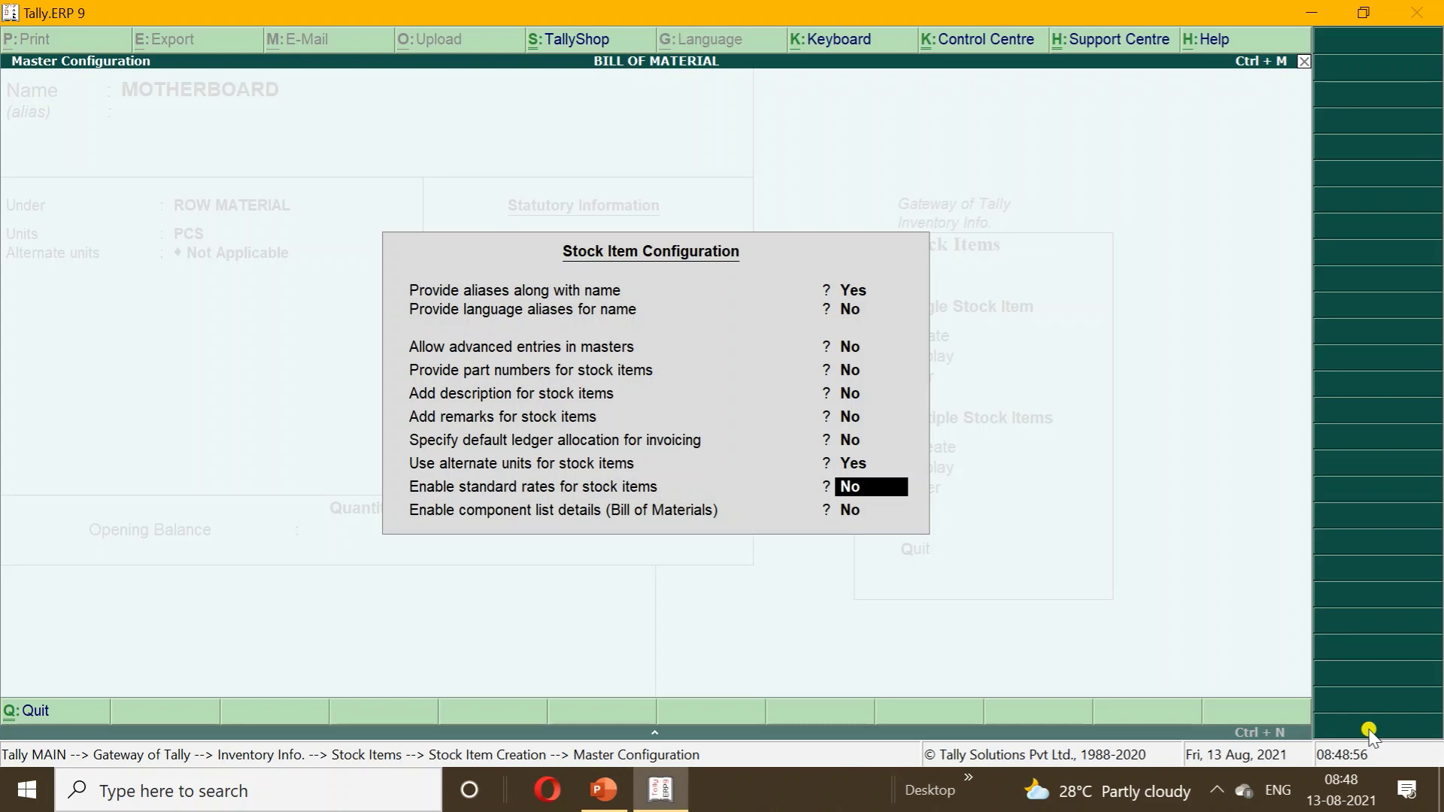
type("Y")
key("Return")
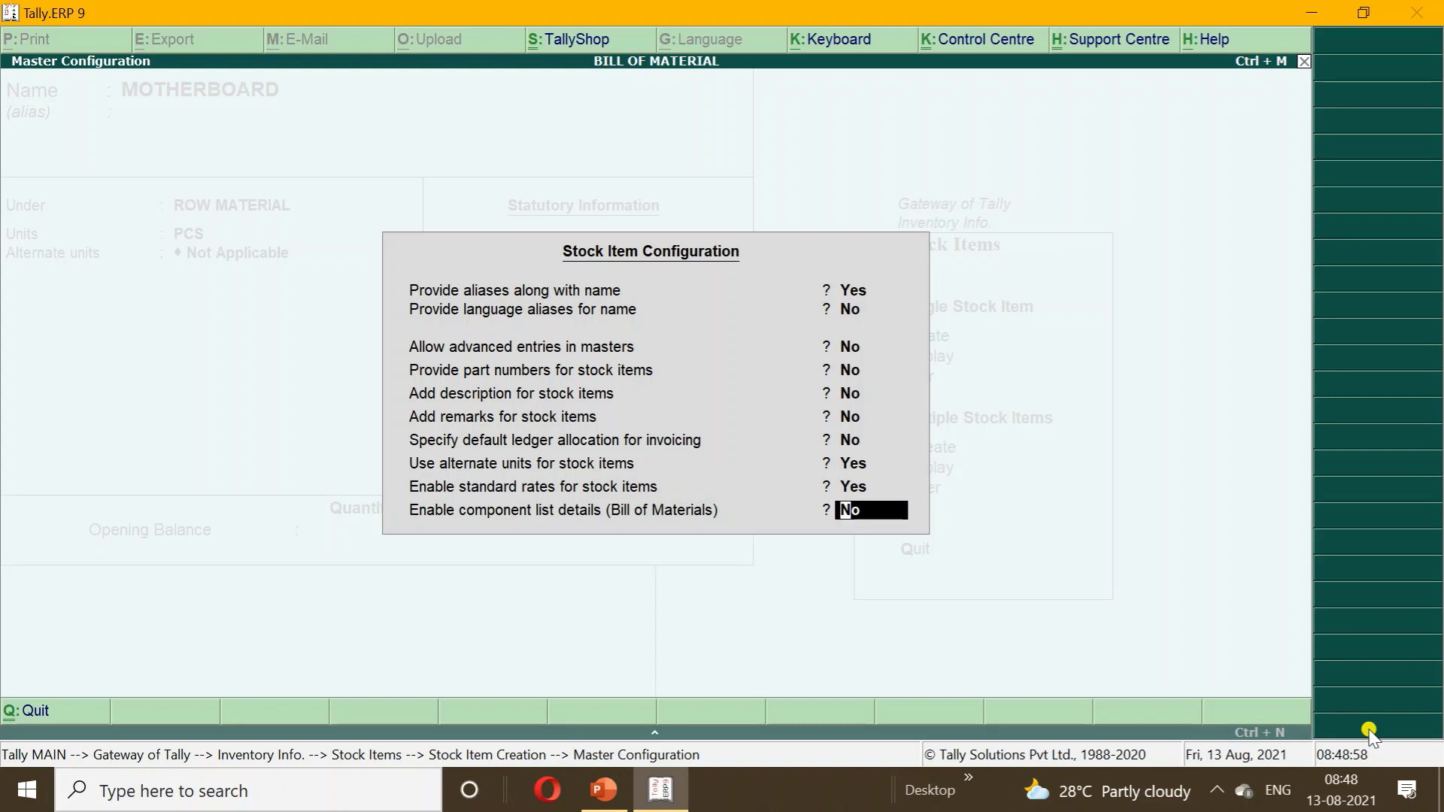
- Set Use alternate units for stock items to No and accept the stock item configuration
key("Up")
key("Up")
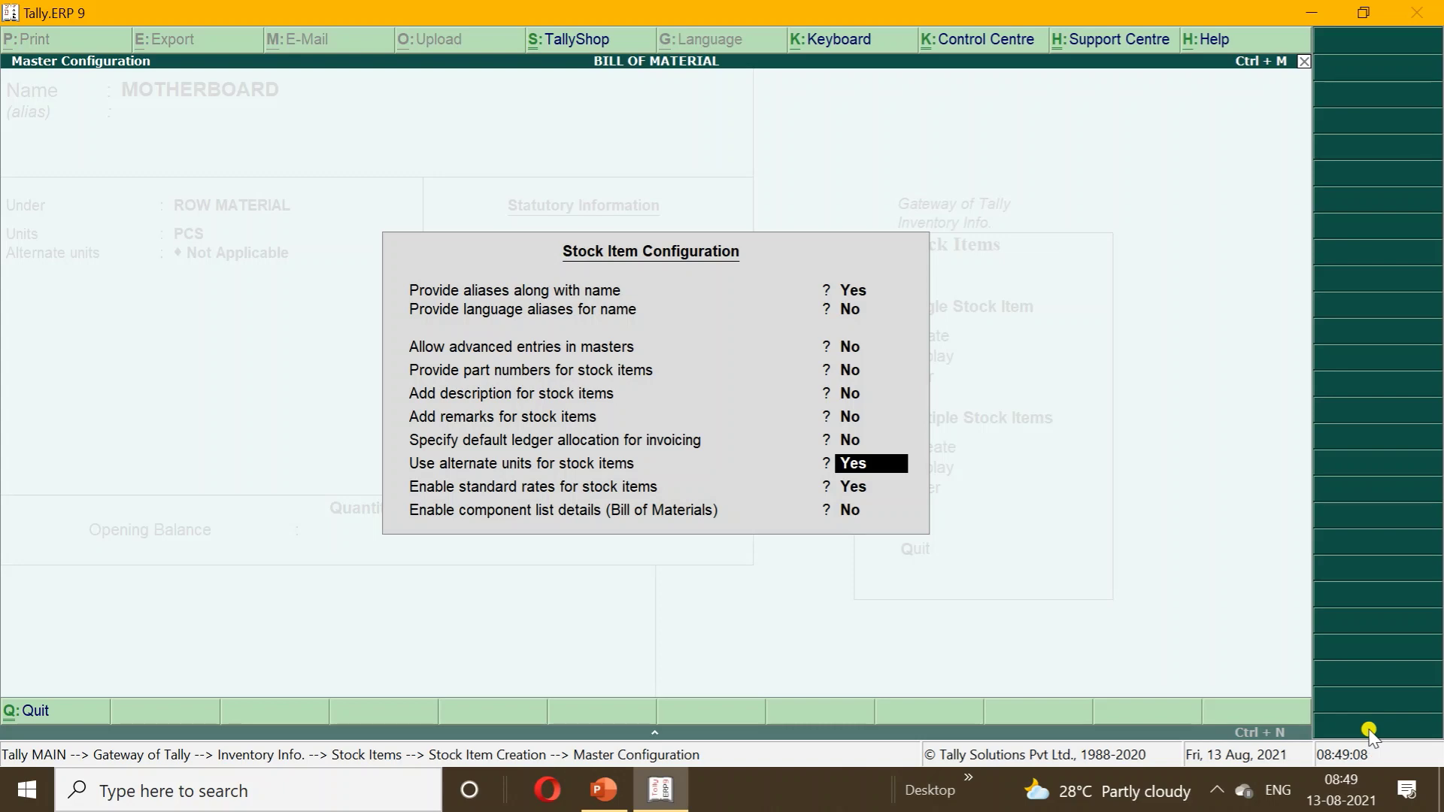
key("n")
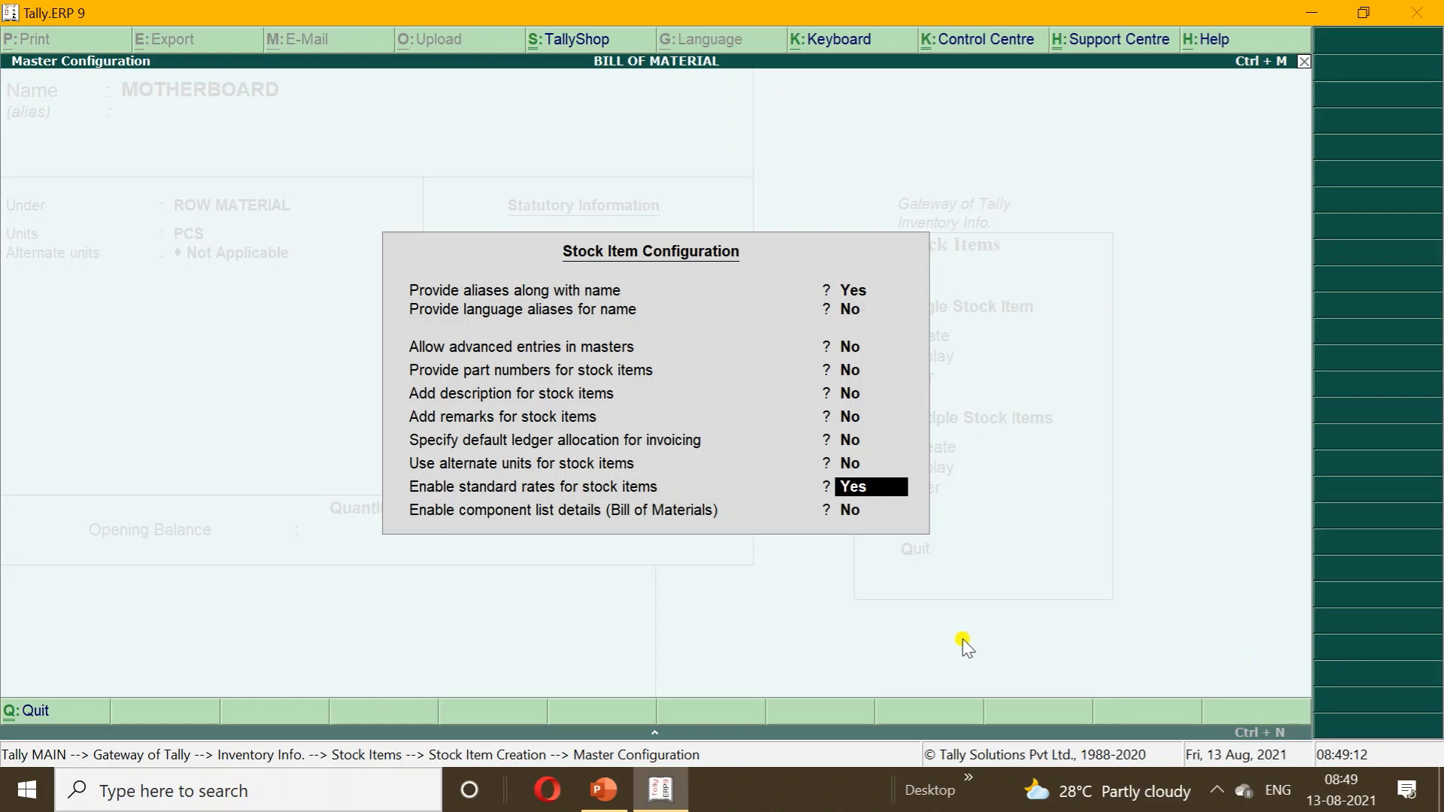
key("Return")
key("Return")
key("Return")
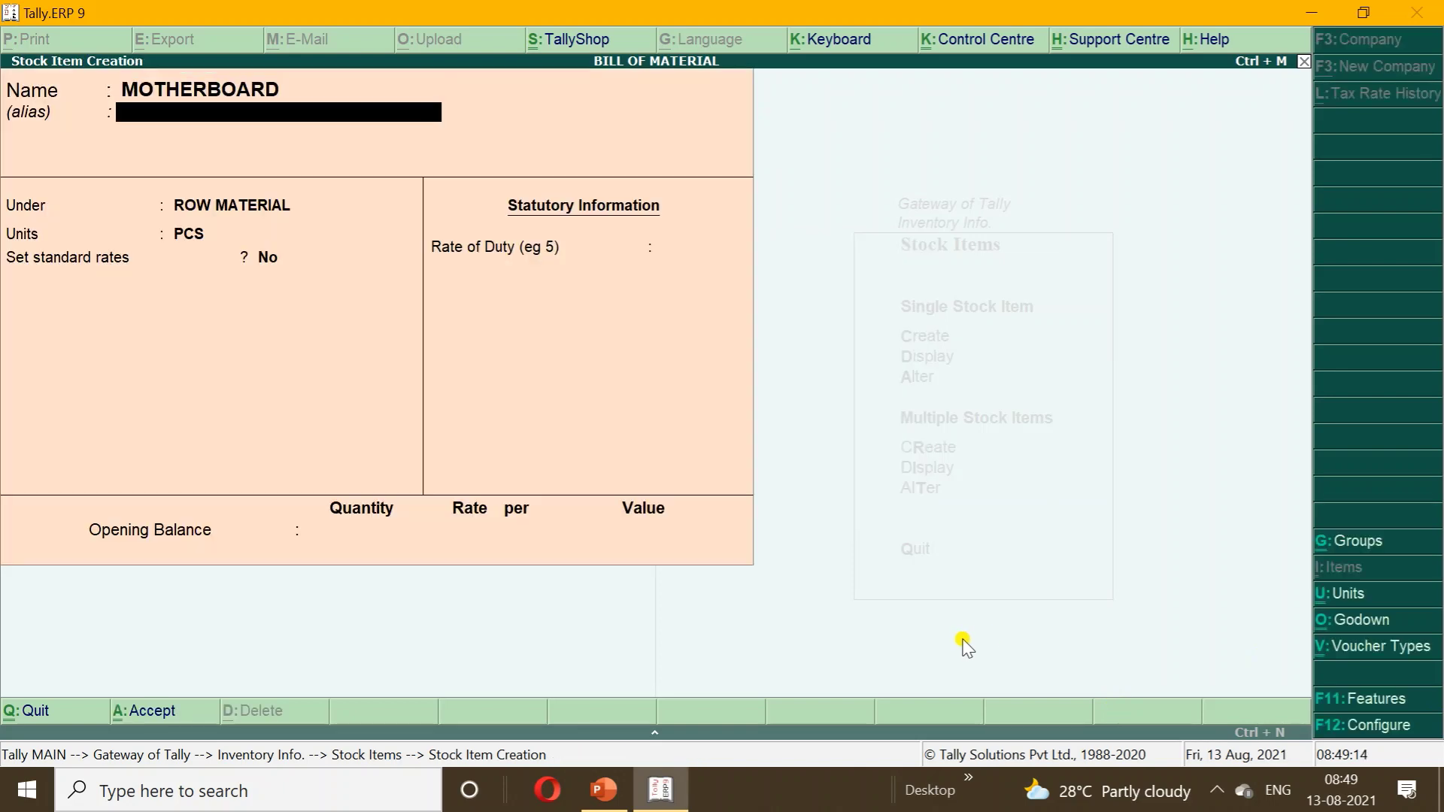
- Turn on Set standard rates for MOTHERBOARD and keep 1-Apr-2021 as the standard cost's applicable date
key("Return")
key("Return")
key("Return")
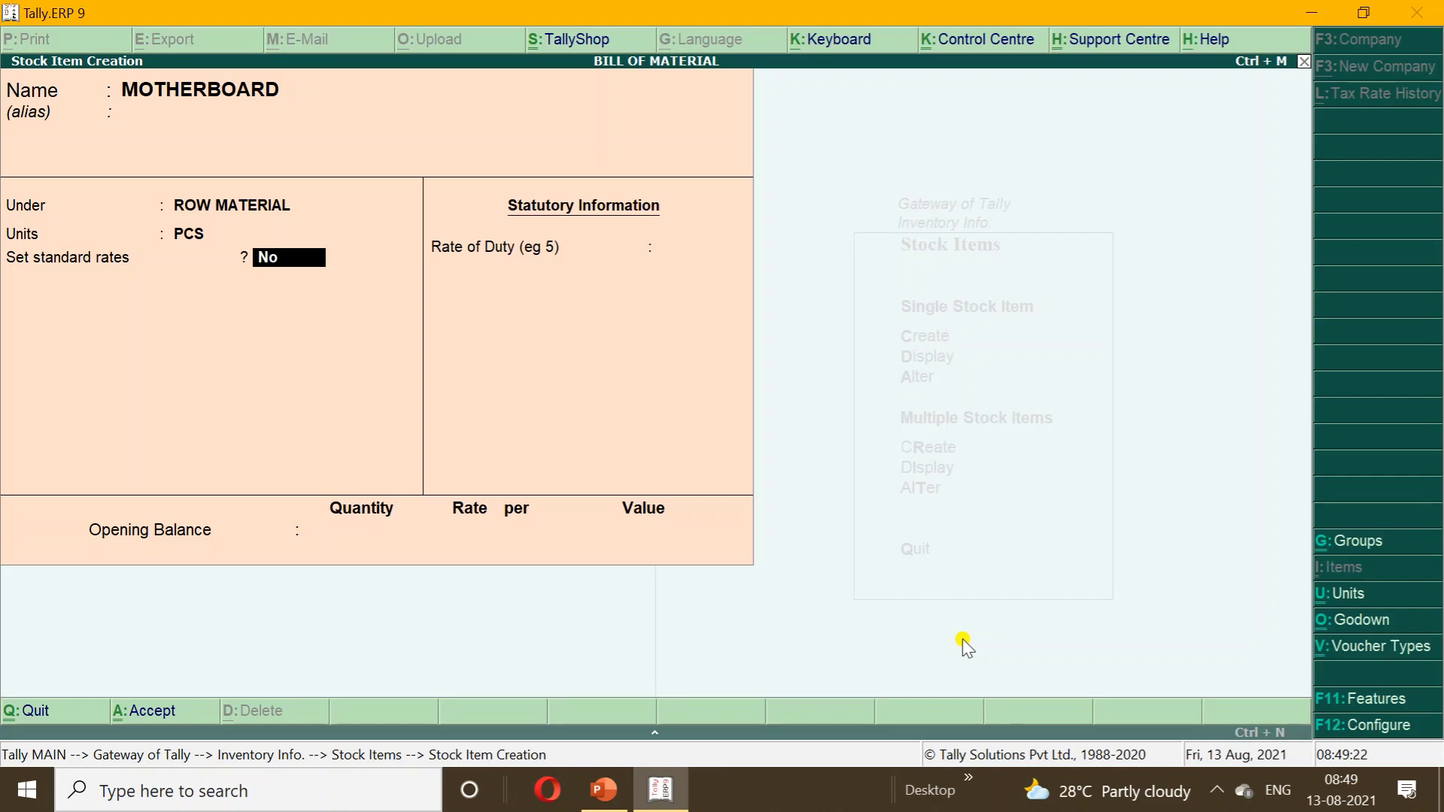
type("y")
key("Return")
key("Return")
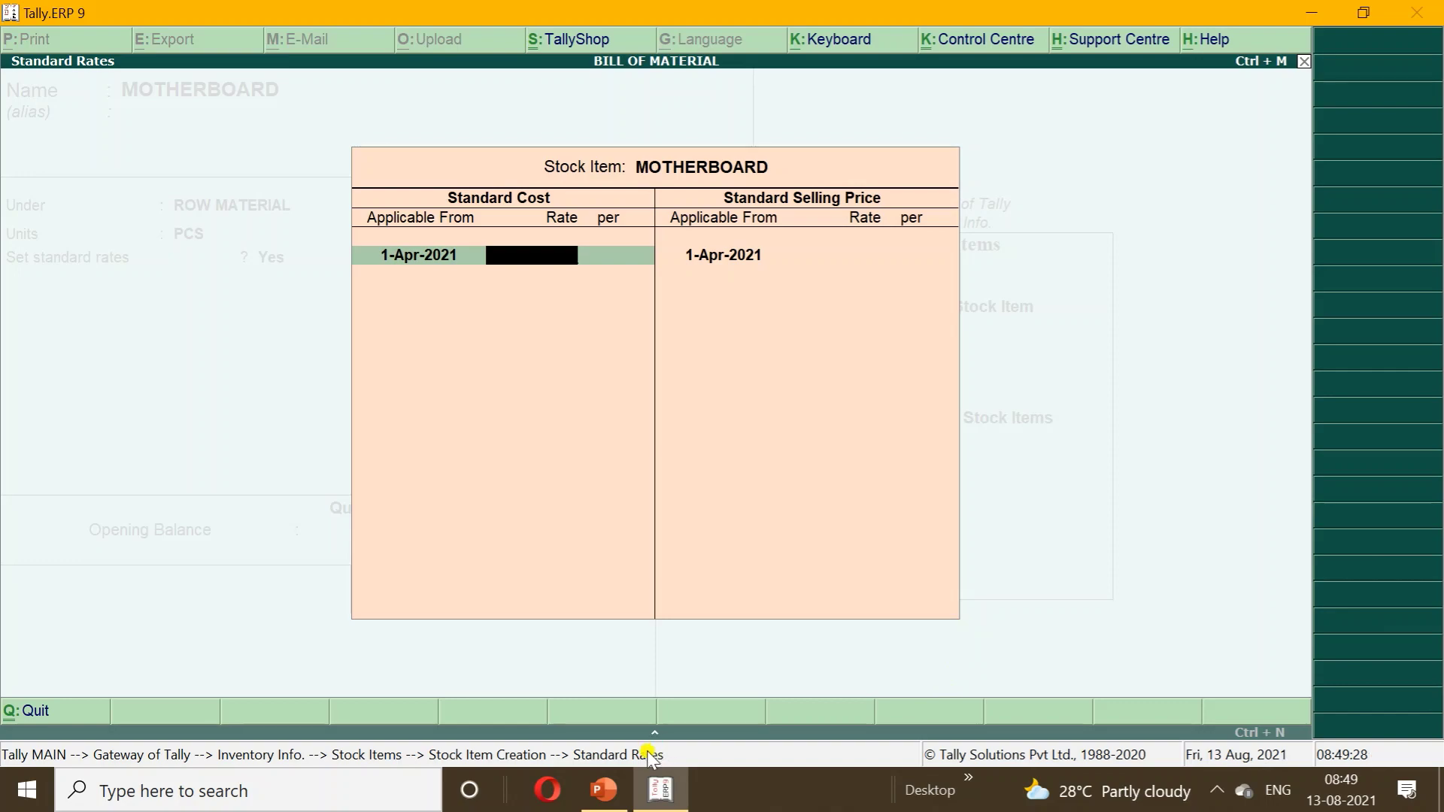
- Check the motherboard price on the PowerPoint slide, return to Tally.ERP 9 and set the standard cost to 3,000 per PCS
left_click(605, 792)
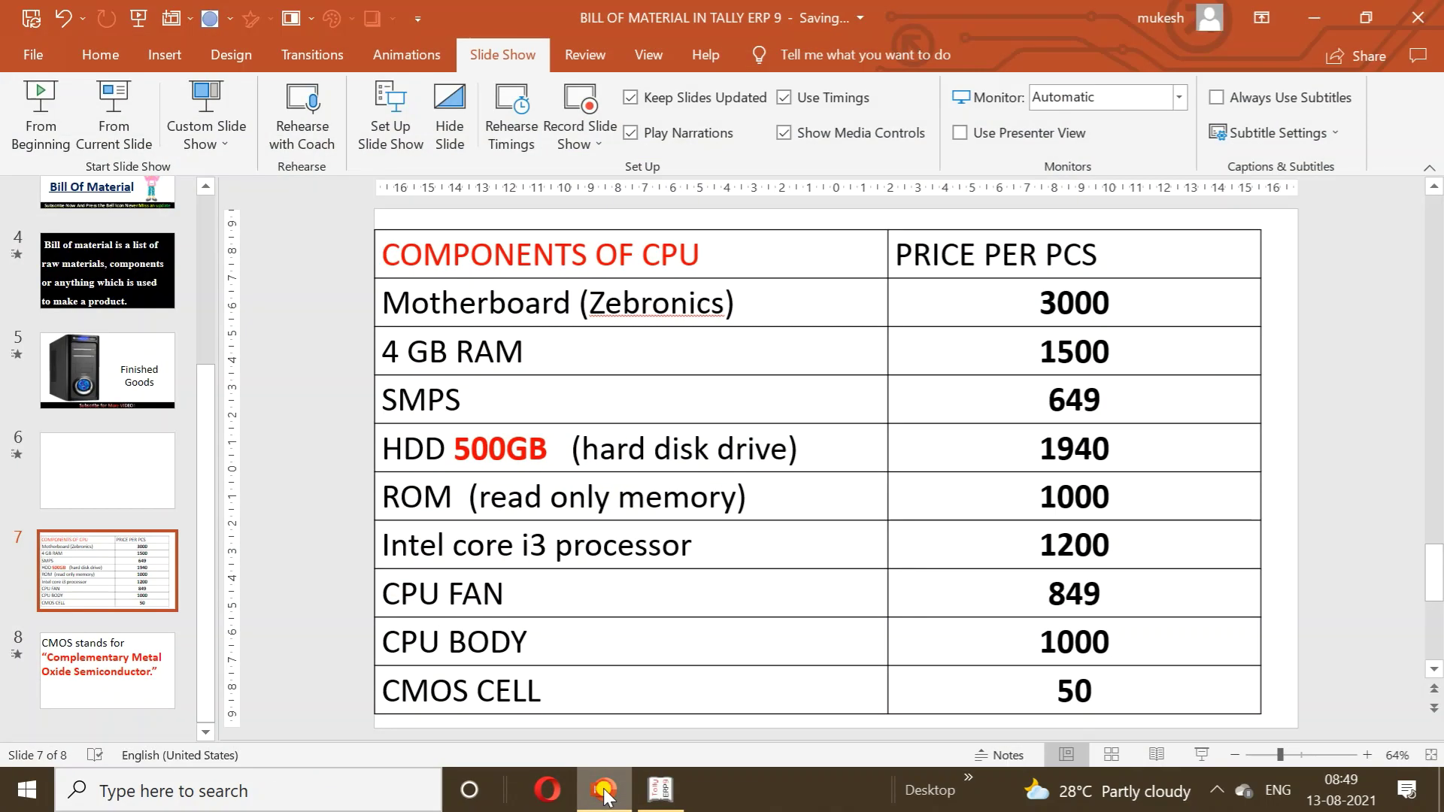
left_click(605, 791)
type("3,000")
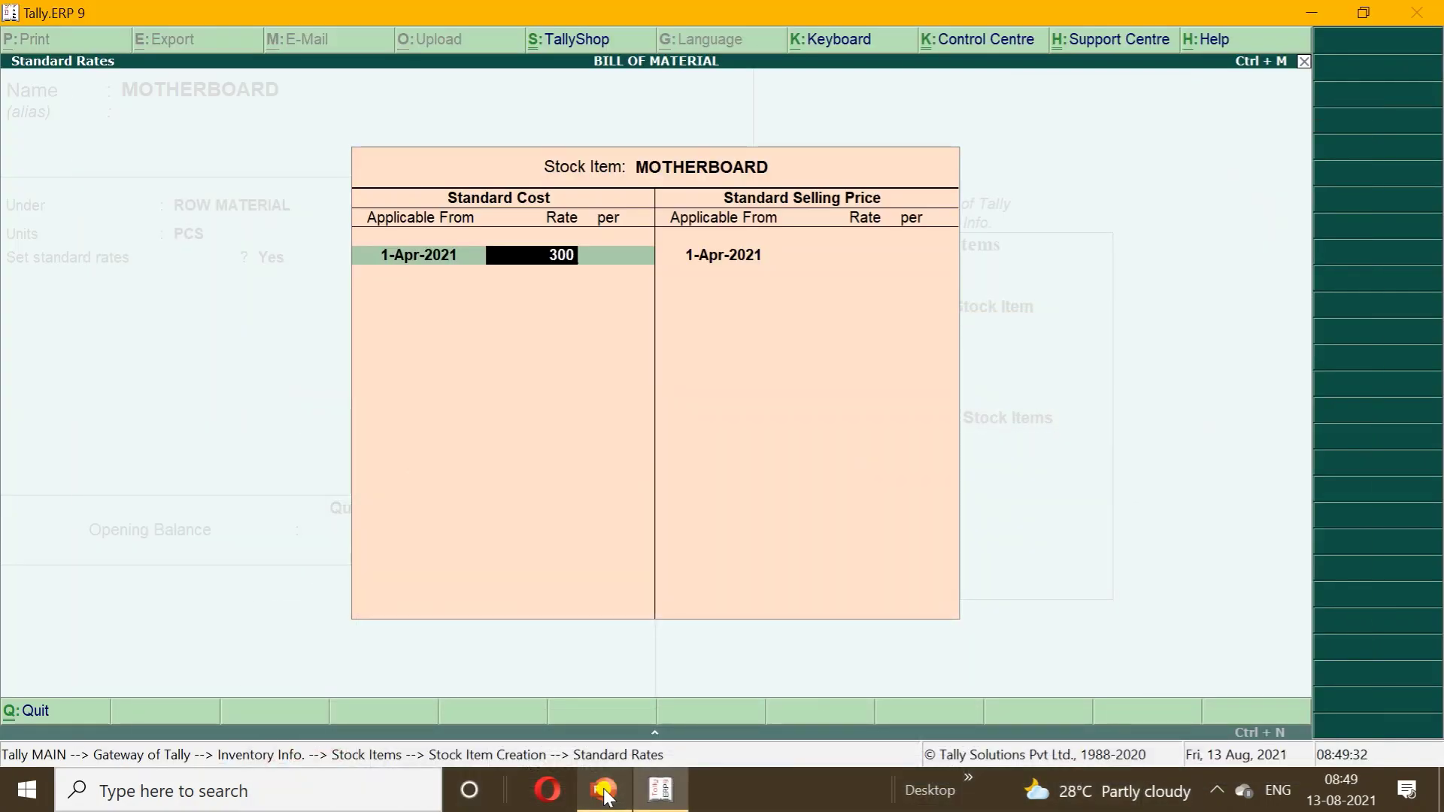
key("Return")
key("Return")
key("Return")
key("Return")
key("Return")
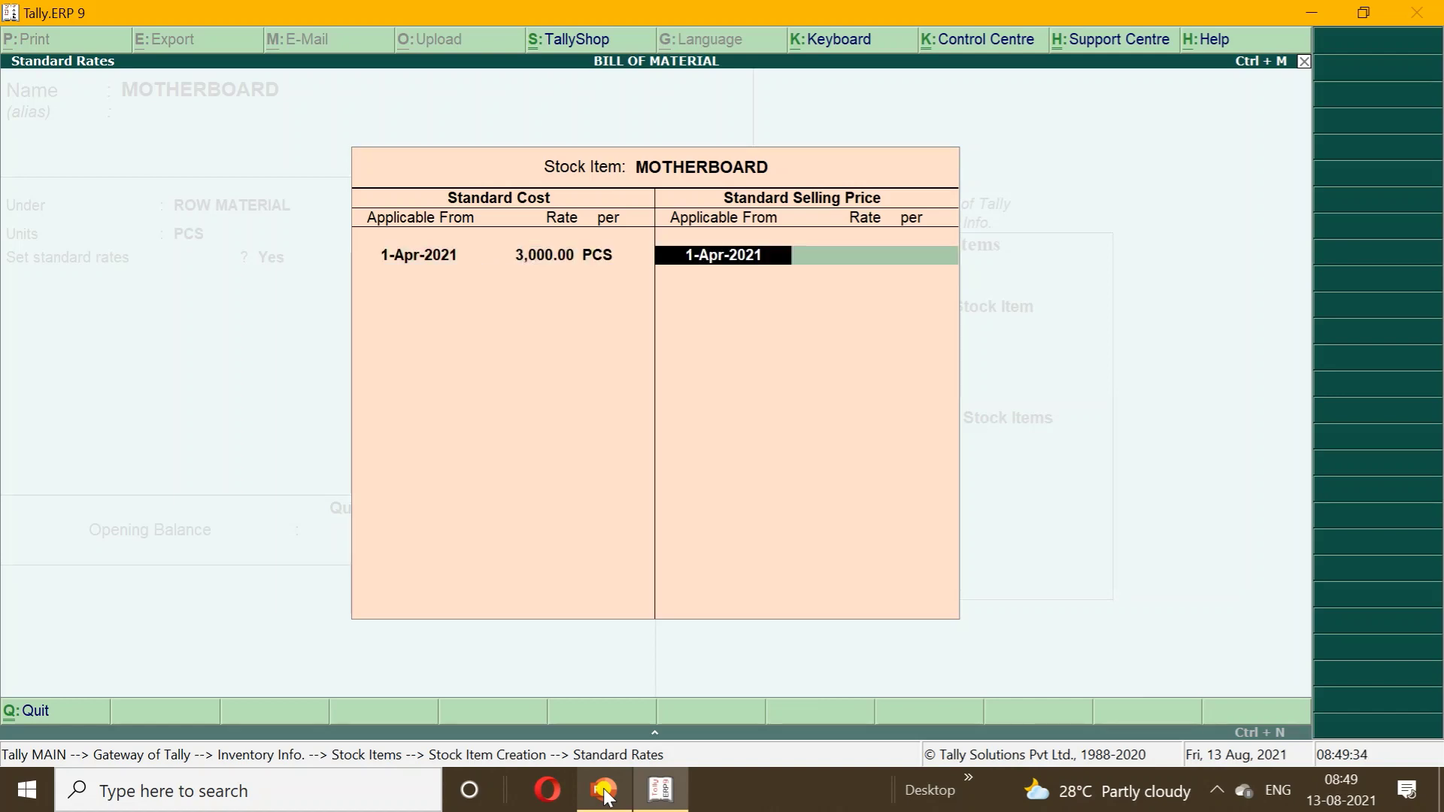
- Leave MOTHERBOARD's standard selling price and opening balance empty, and save the stock item
key("Return")
key("Return")
key("Return")
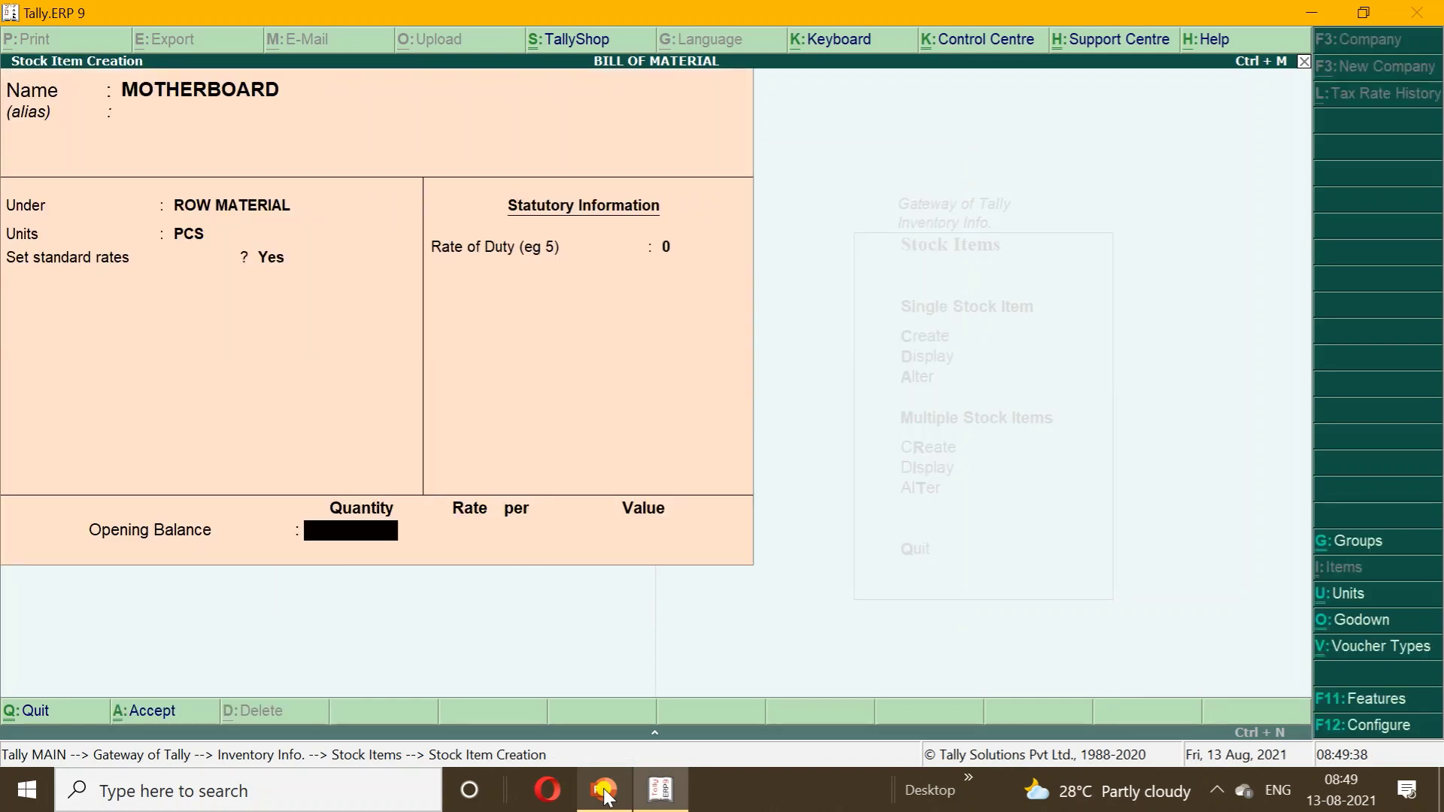
key("ctrl+a")
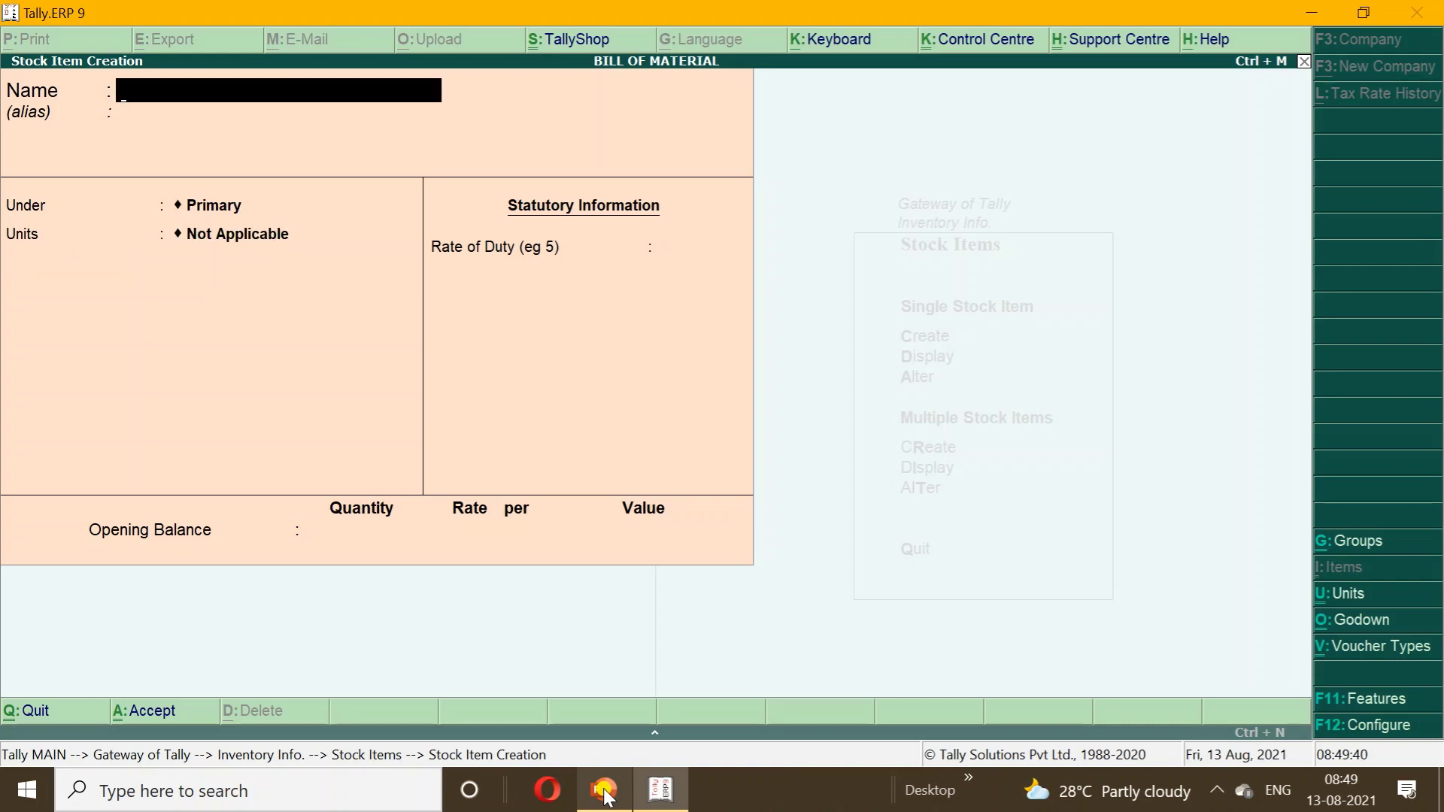
- Check the next component on the PowerPoint slide, return to Tally.ERP 9 and name the new stock item 4 GB RAM without an alias
left_click(606, 791)
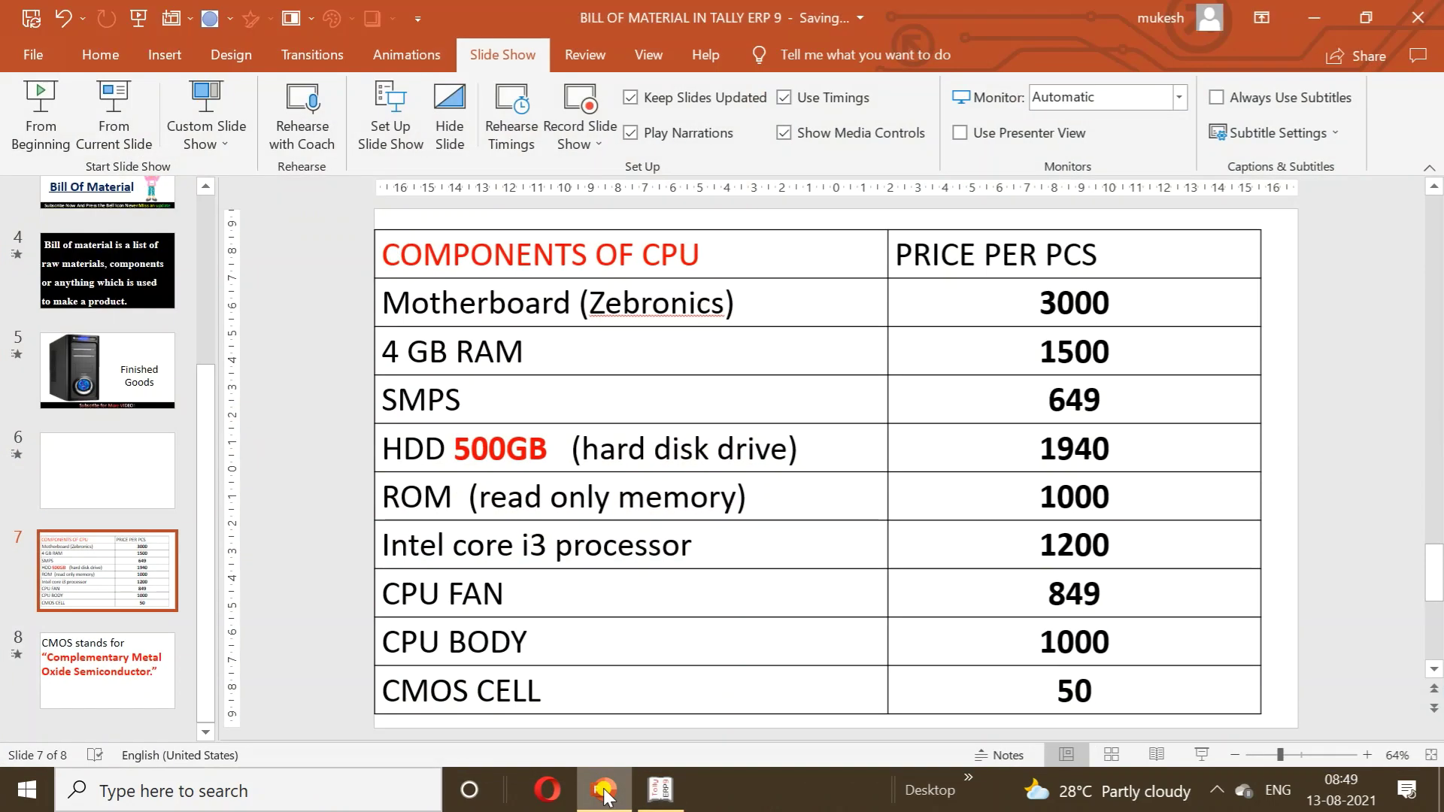
left_click(606, 792)
type("G")
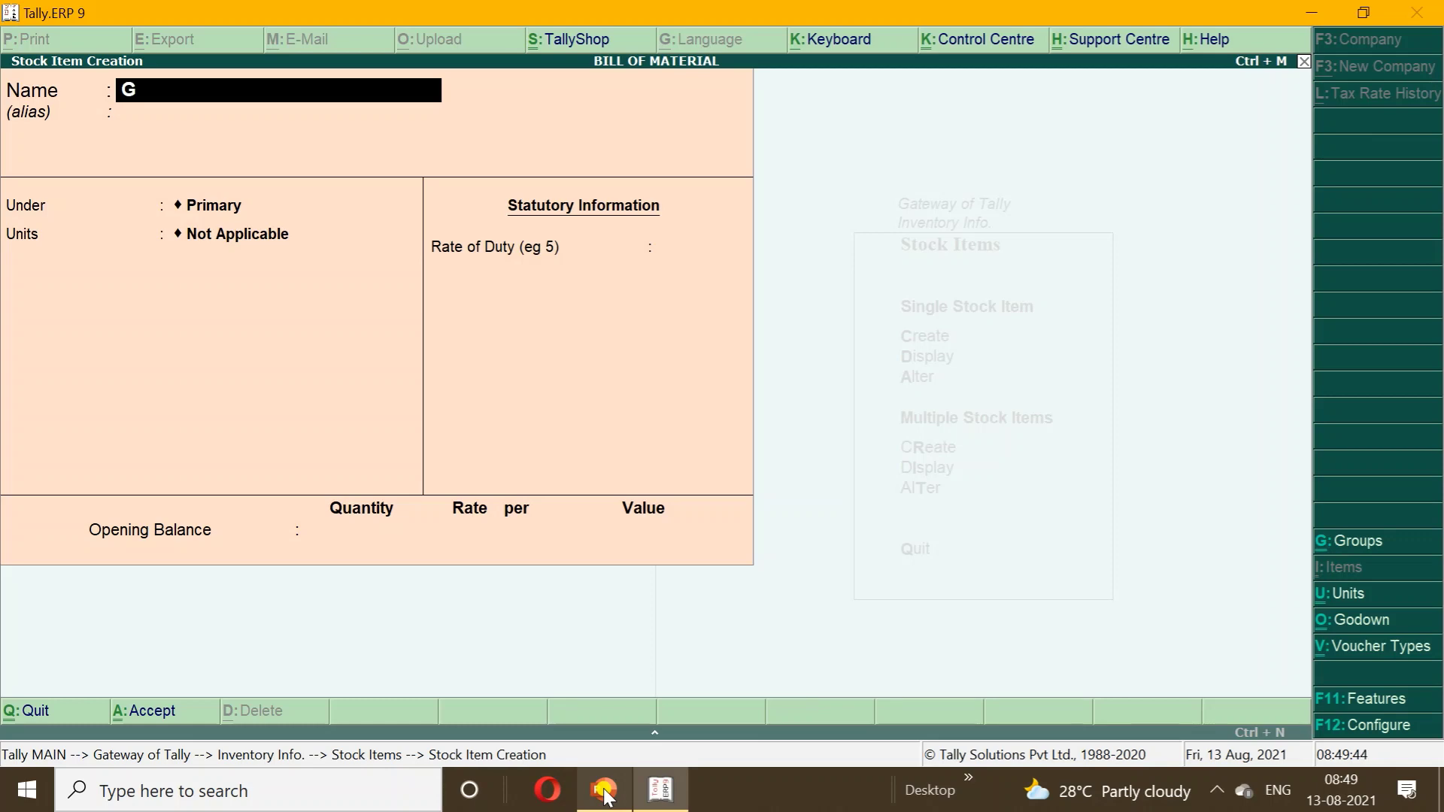
type("B")
key("BackSpace")
key("BackSpace")
type("4 GB RAM")
key("Return")
key("Return")
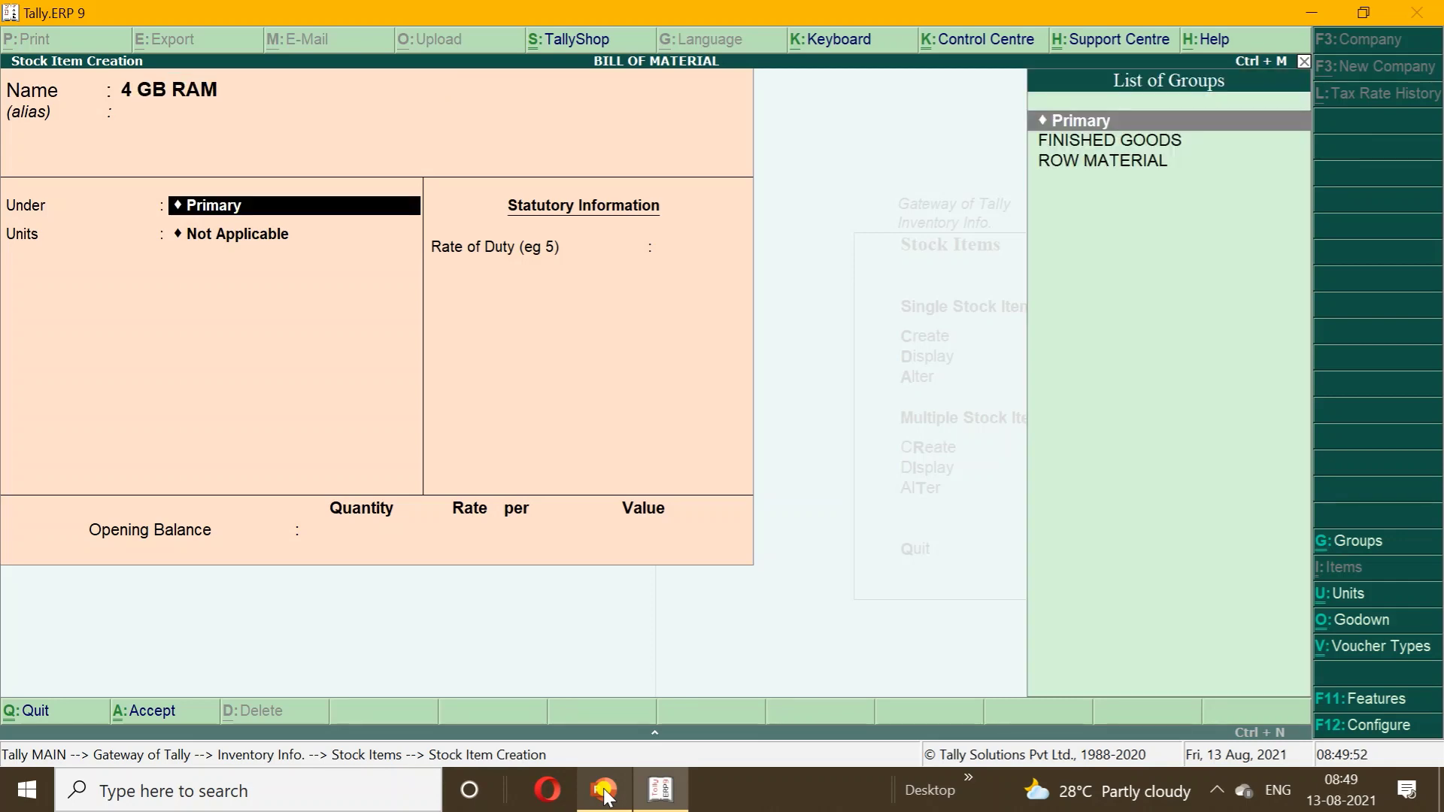
- Place 4 GB RAM under ROW MATERIAL and set its units to PCS
key("Down")
key("Down")
key("Return")
key("Down")
key("Return")
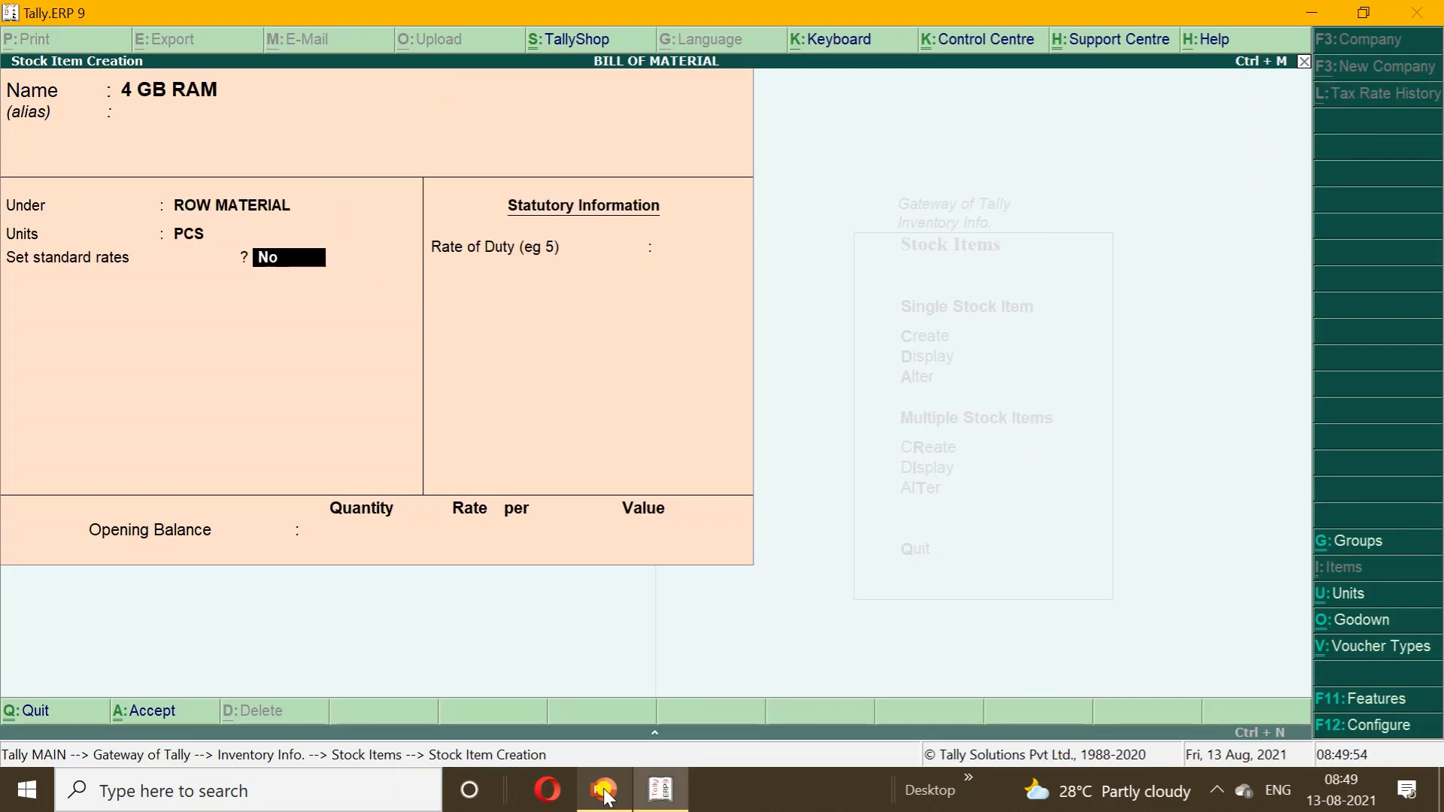
- Enable standard rates for 4 GB RAM, check its price in PowerPoint, and set the standard cost to 1,500 per PCS from 1-Apr-2021
type("y")
key("Return")
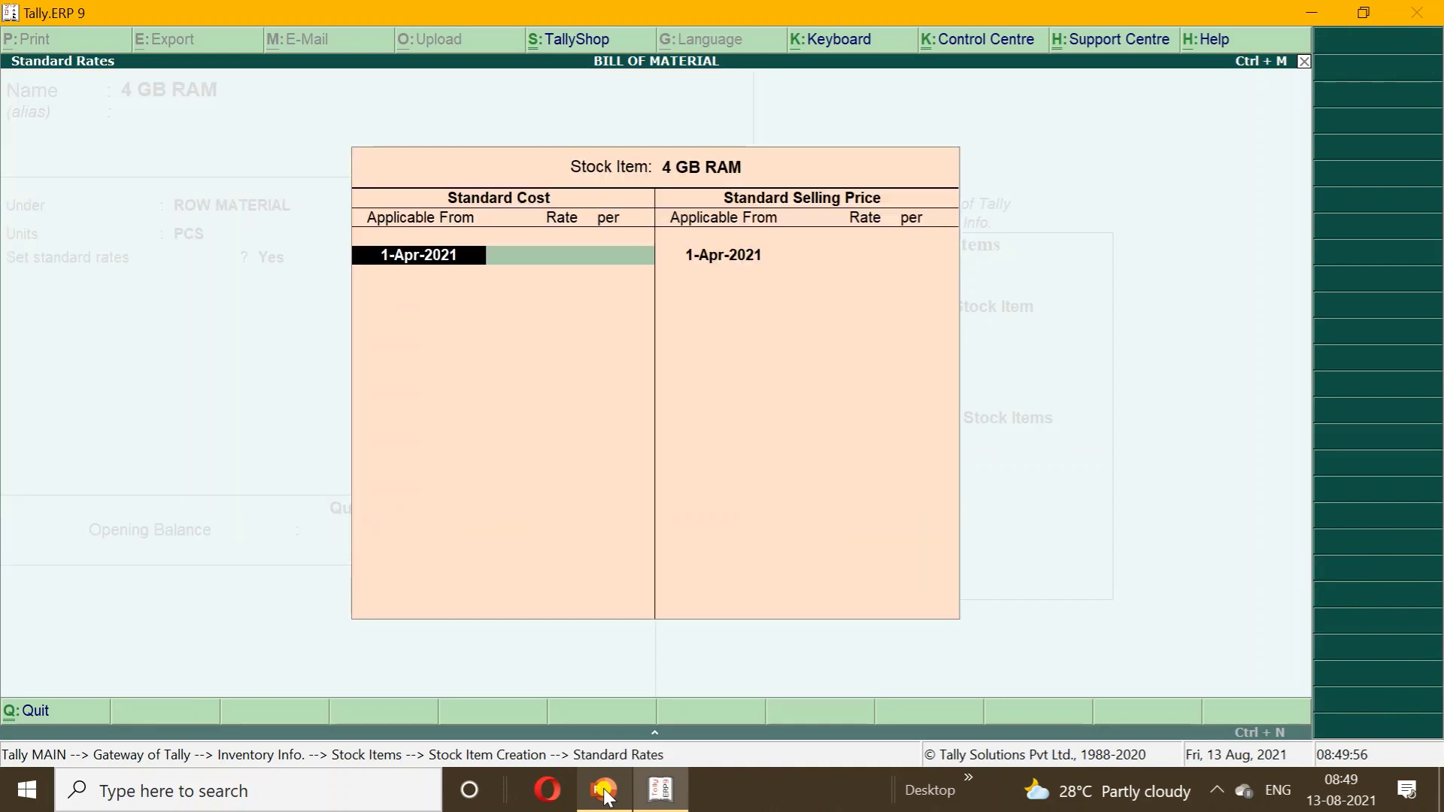
key("Return")
left_click(604, 792)
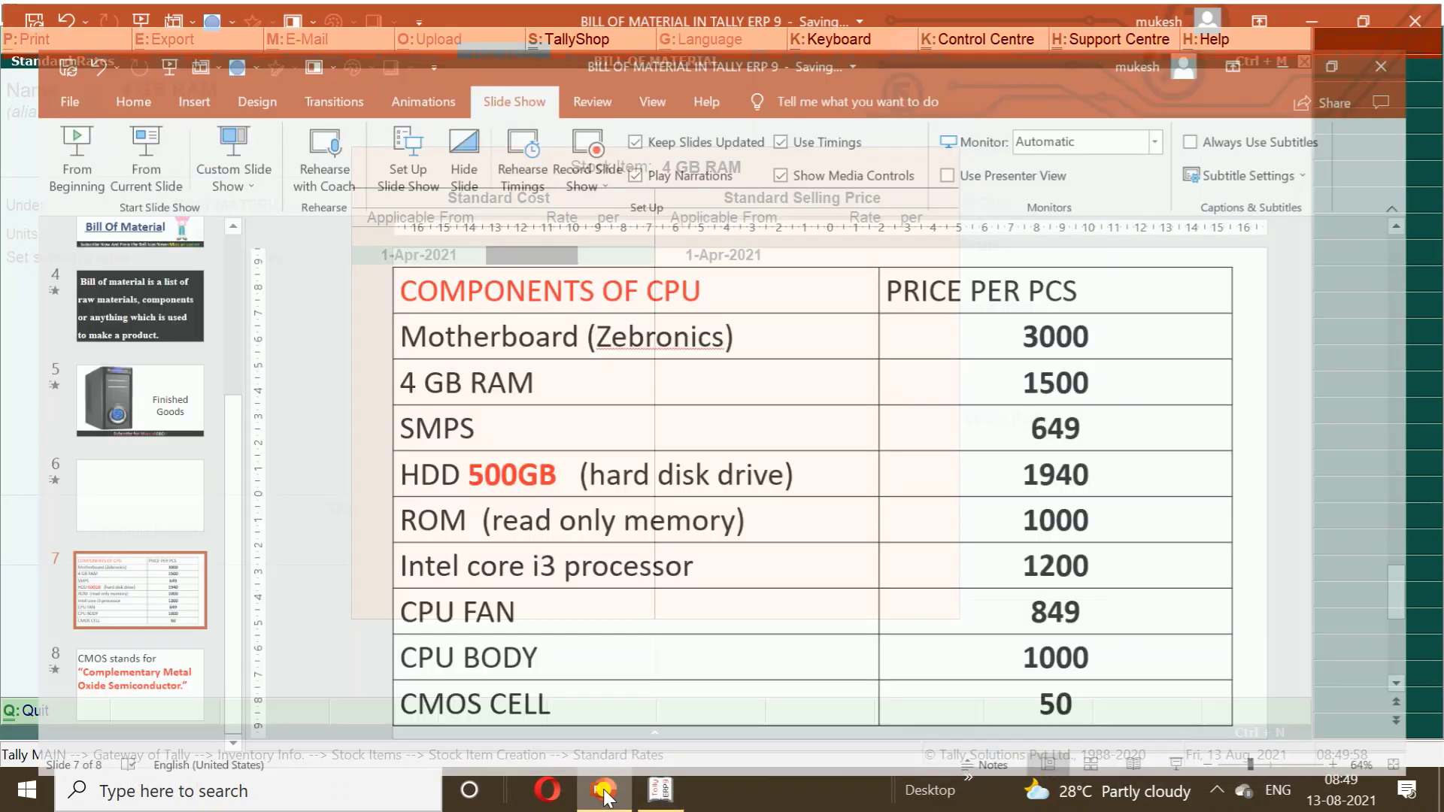
left_click(604, 792)
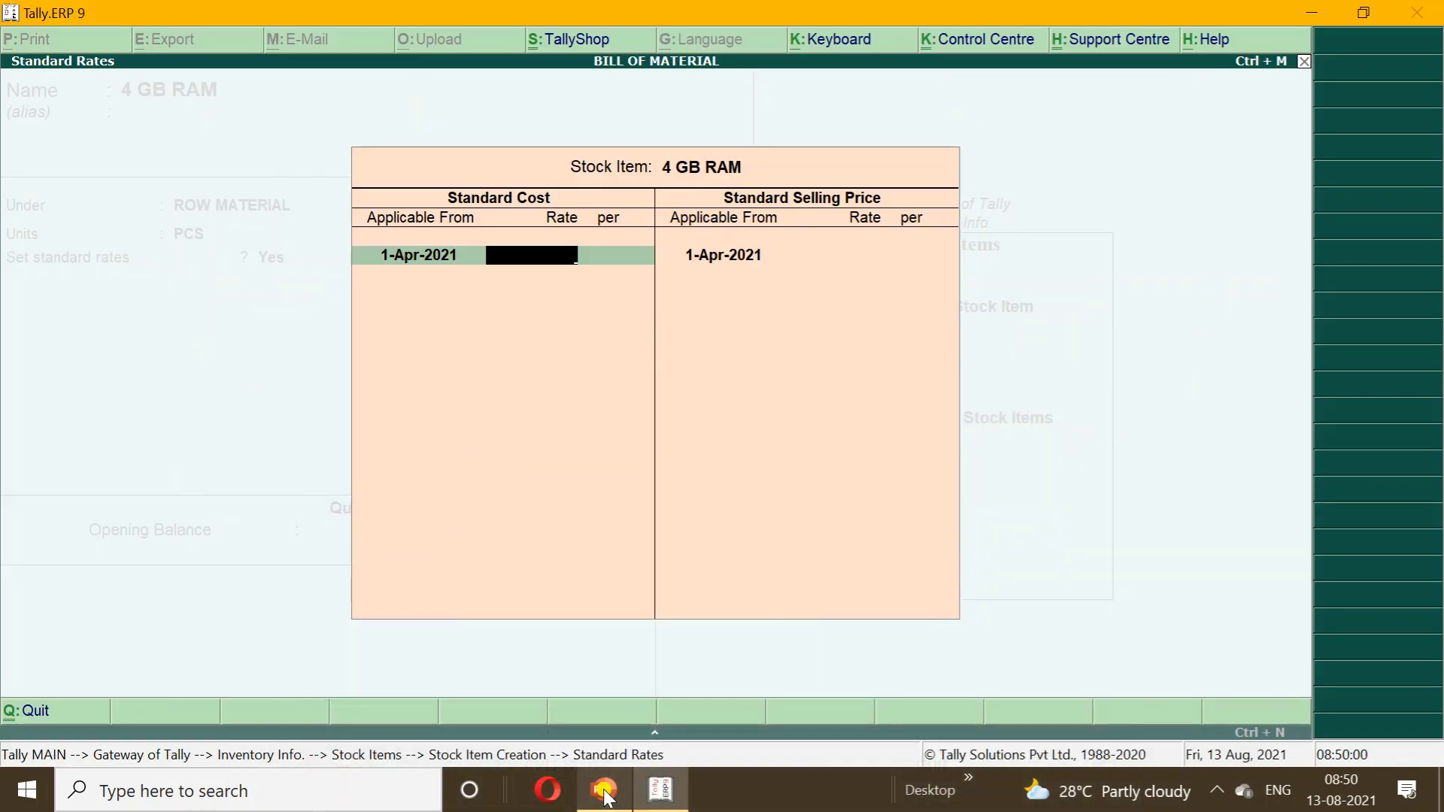
type("1500")
key("Return")
key("Return")
key("Return")
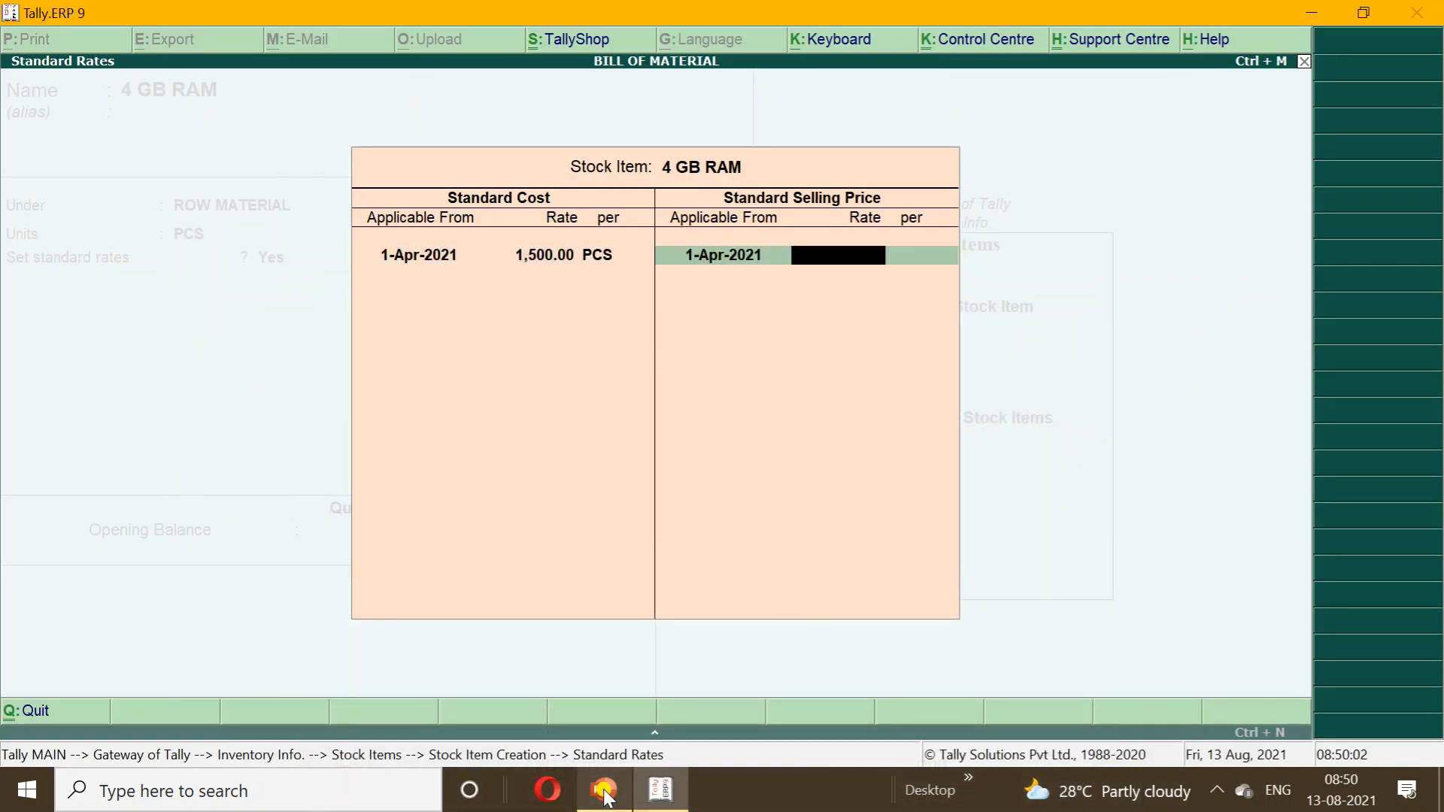
- Leave 4 GB RAM's standard selling price and opening balance empty, and save the stock item
key("Return")
key("Return")
key("Return")
key("Return")
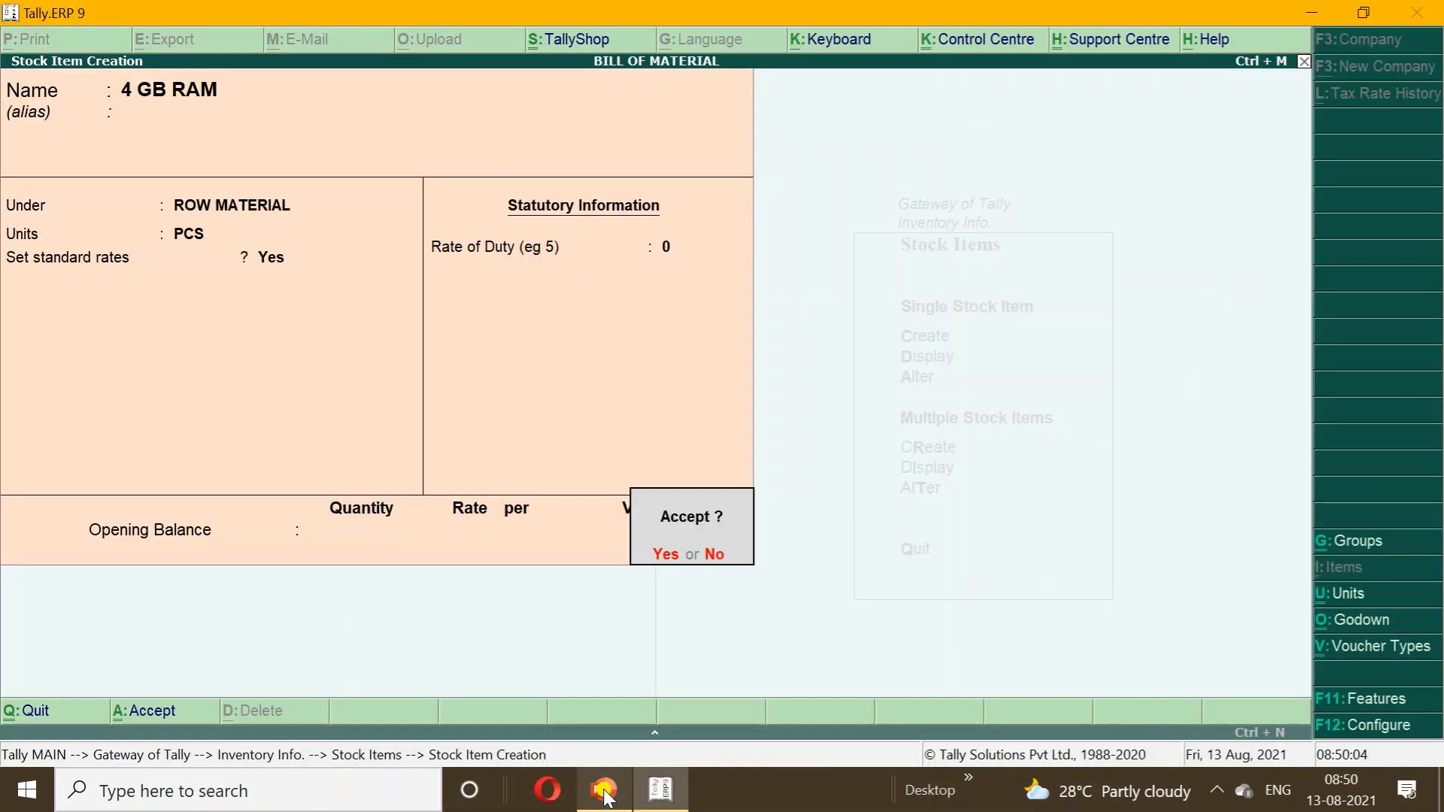
key("Return")
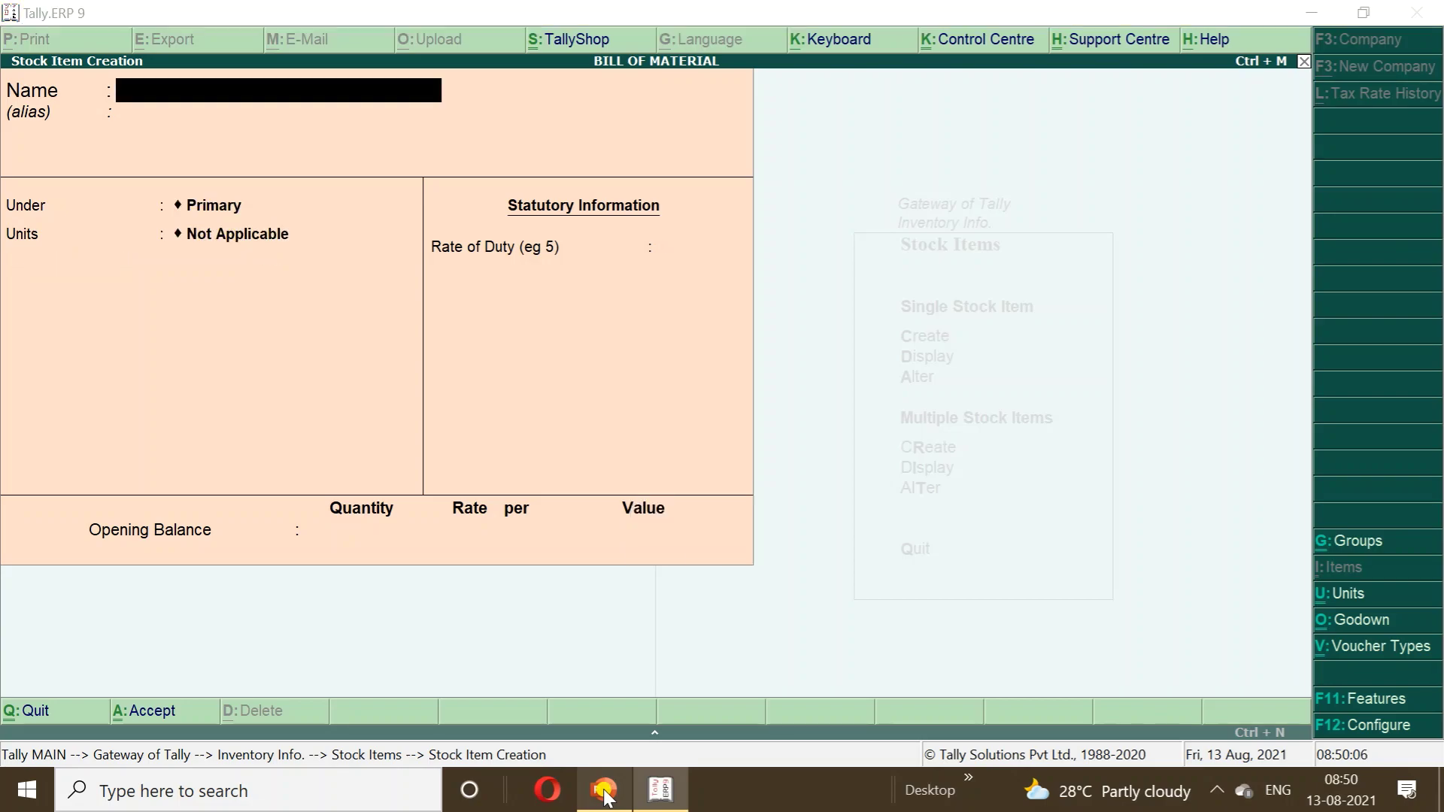
- Check the next component on the PowerPoint slide, return to Tally.ERP 9 and name the new stock item SMPS without an alias
left_click(604, 792)
left_click(604, 791)
type("S")
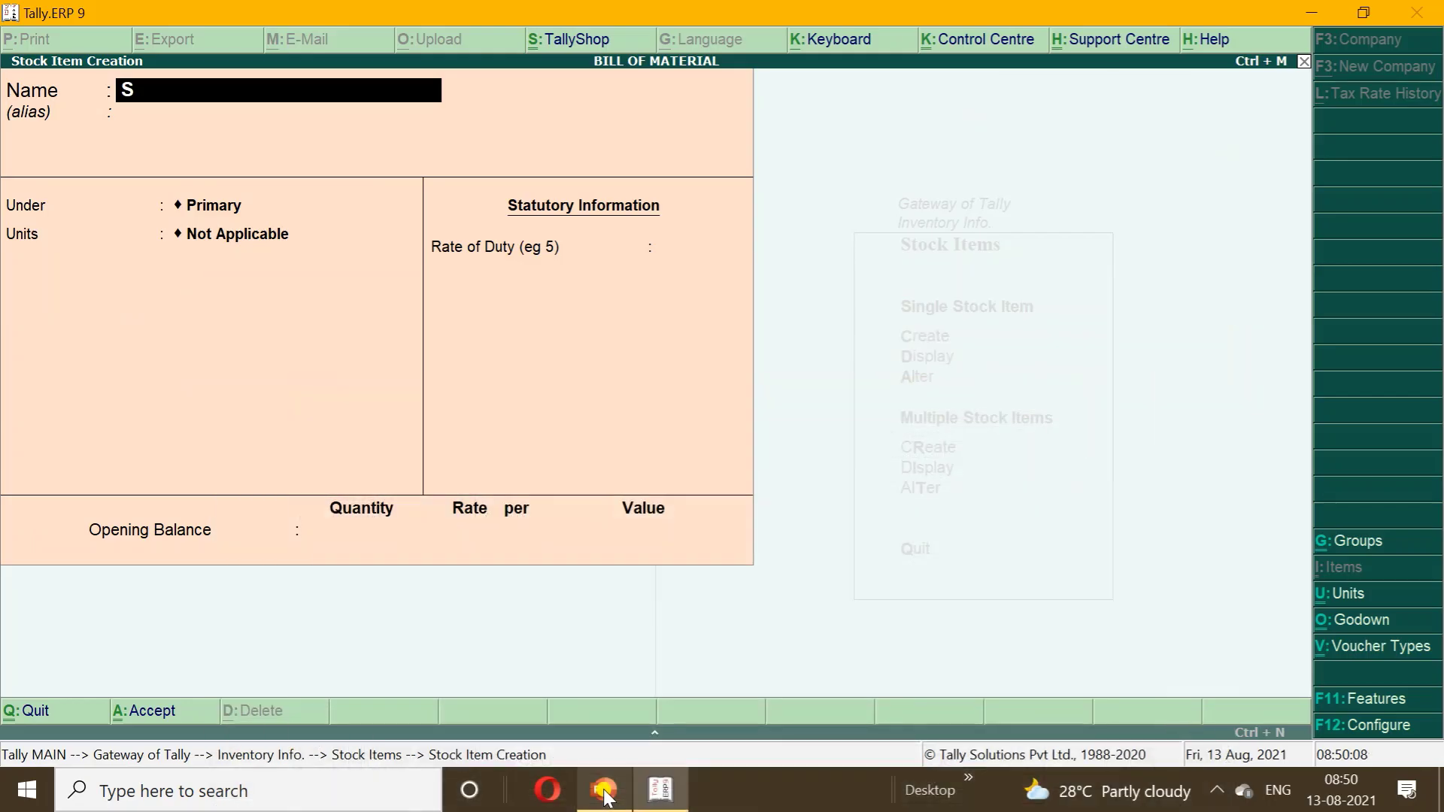
type("MPS")
key("Return")
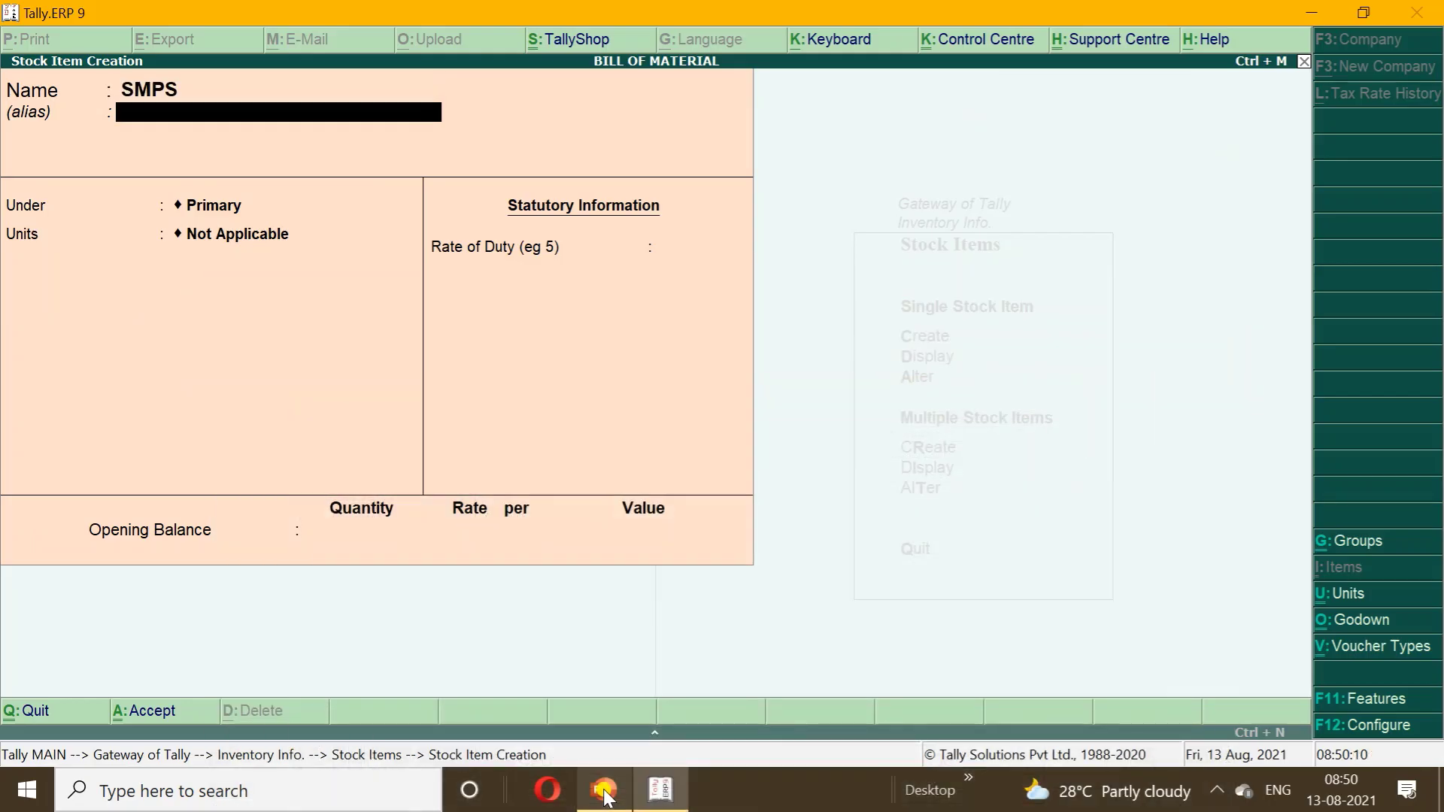
key("Return")
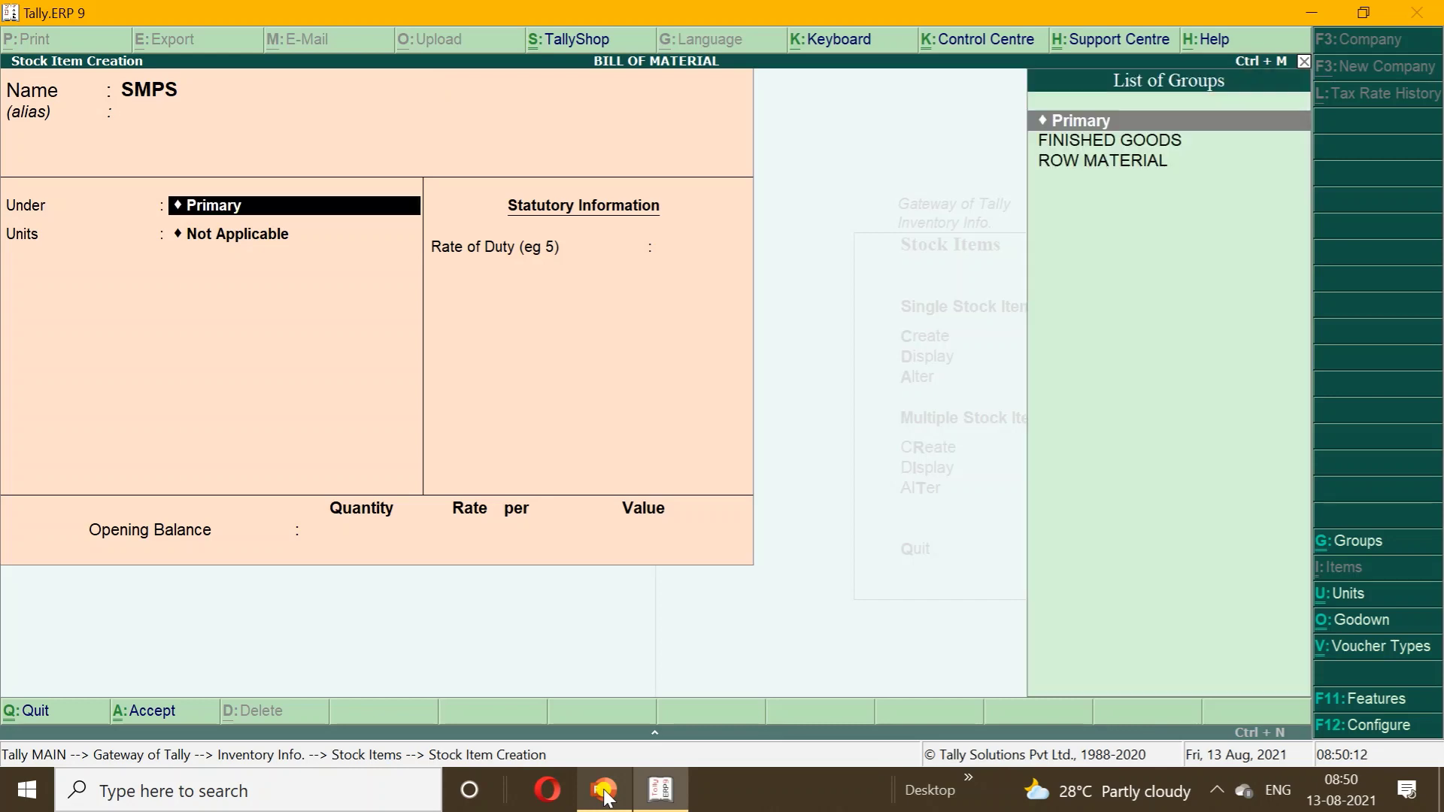
- Place SMPS under ROW MATERIAL and set its units to PCS
key("Down")
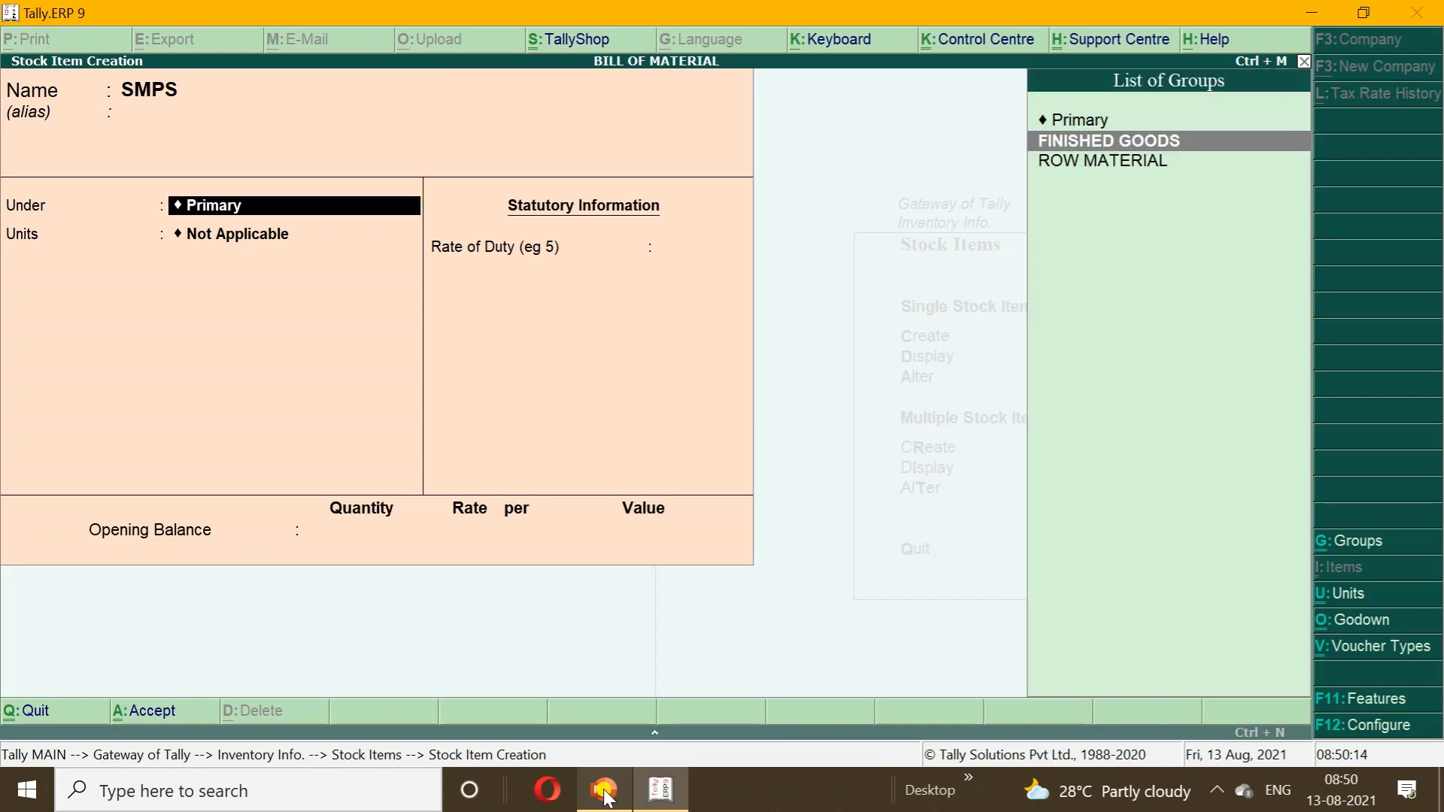
key("Down")
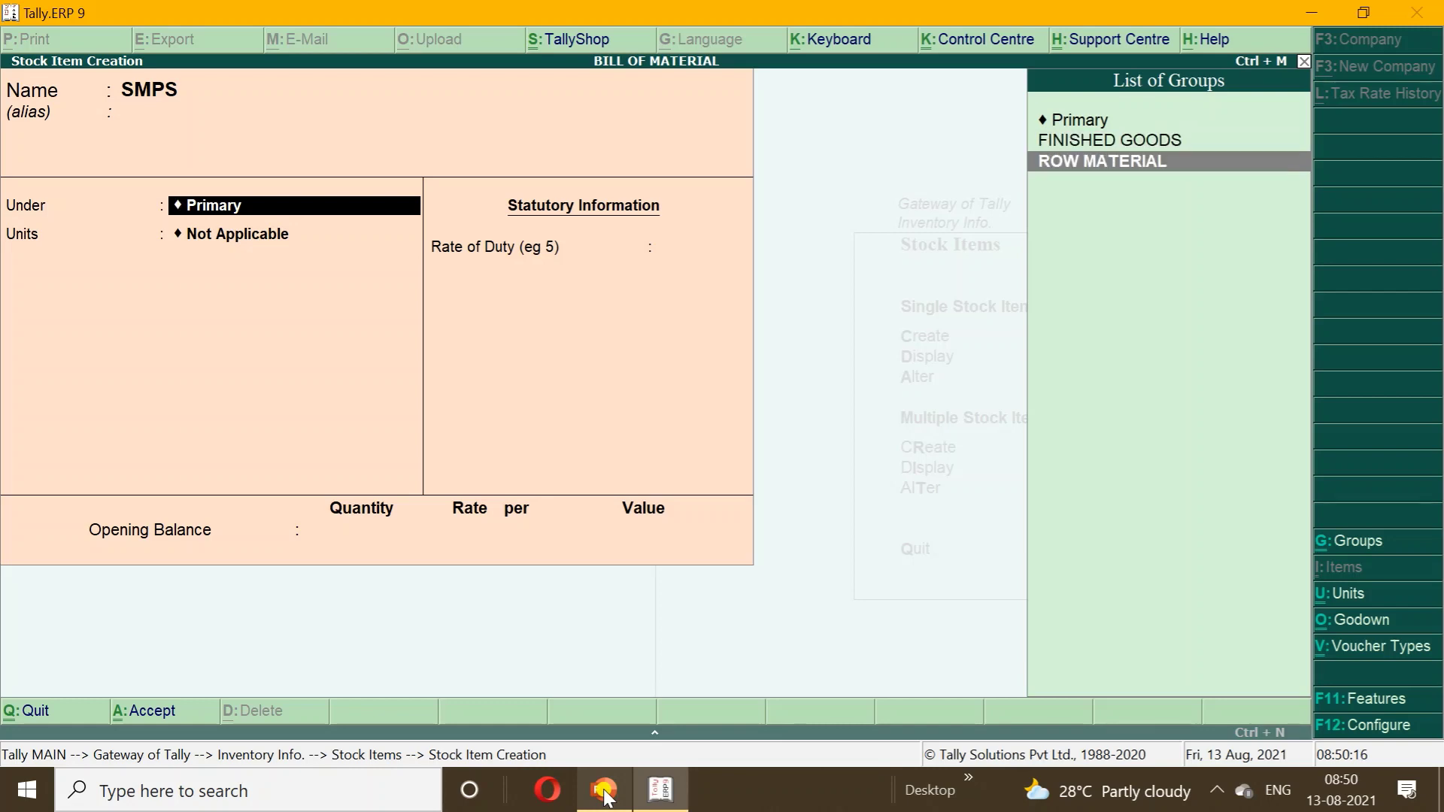
key("Return")
key("Down")
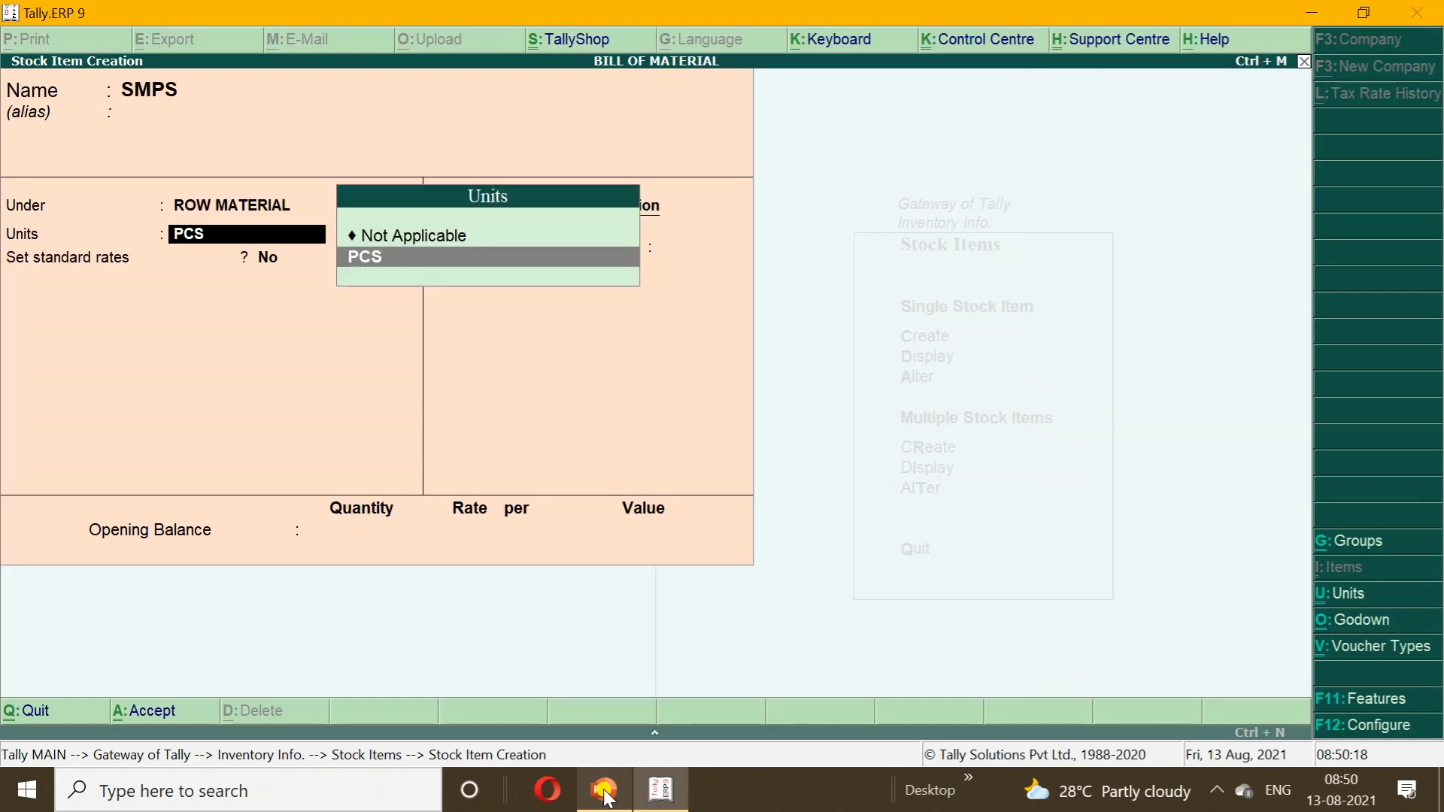
key("Return")
- Enable standard rates for SMPS, check its price in PowerPoint, and set the standard cost to 649 per PCS from 1-Apr-2021
key("y")
key("Return")
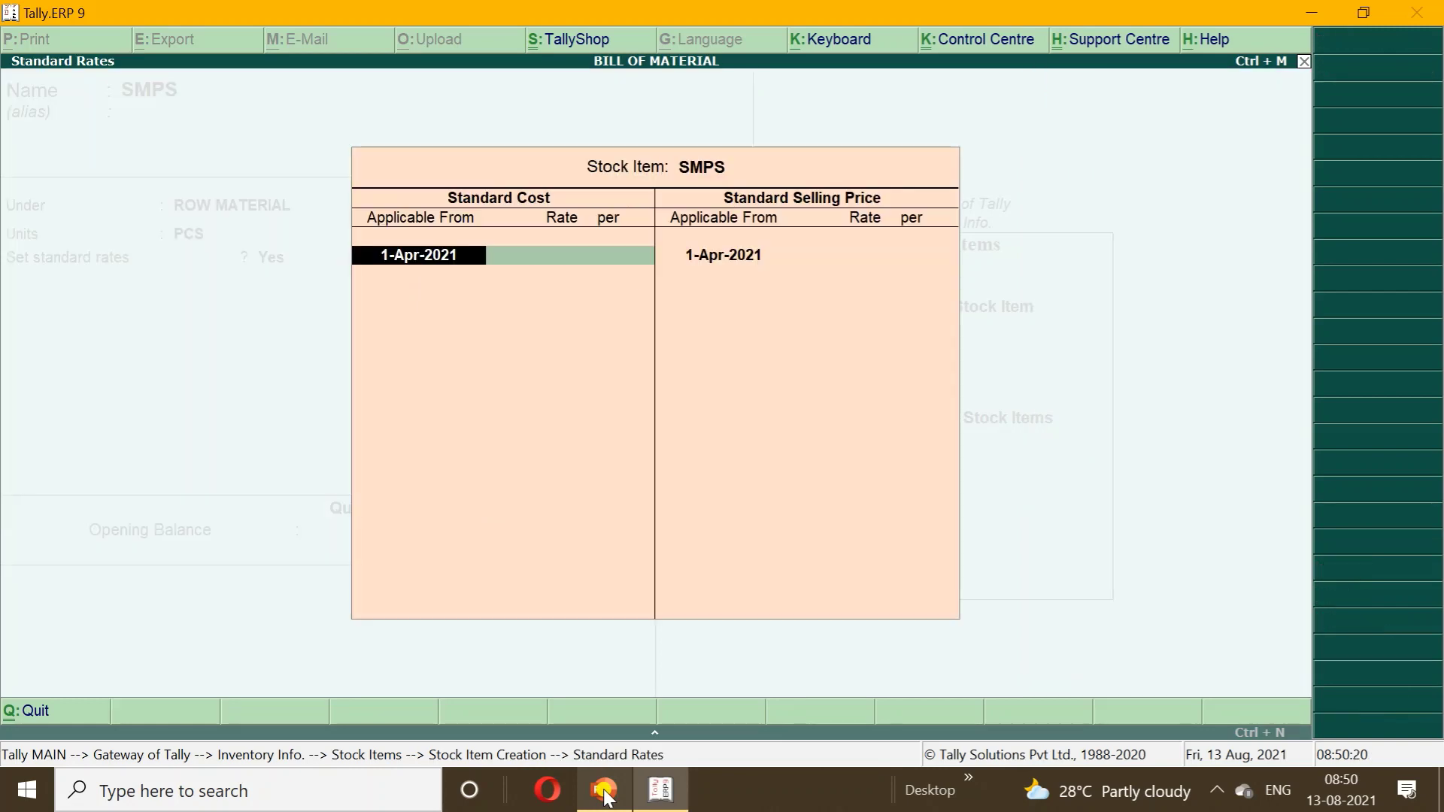
key("Return")
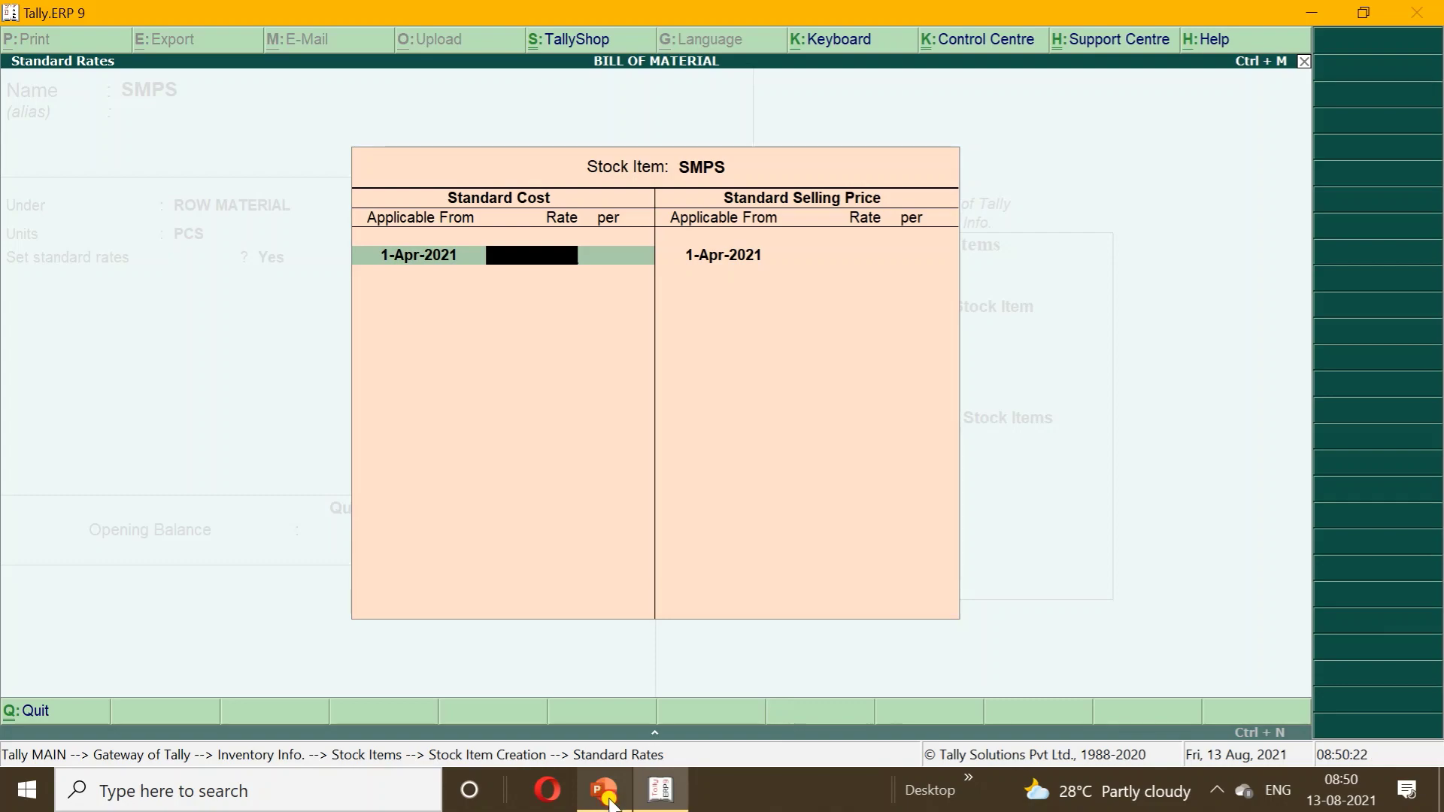
left_click(606, 791)
left_click(609, 802)
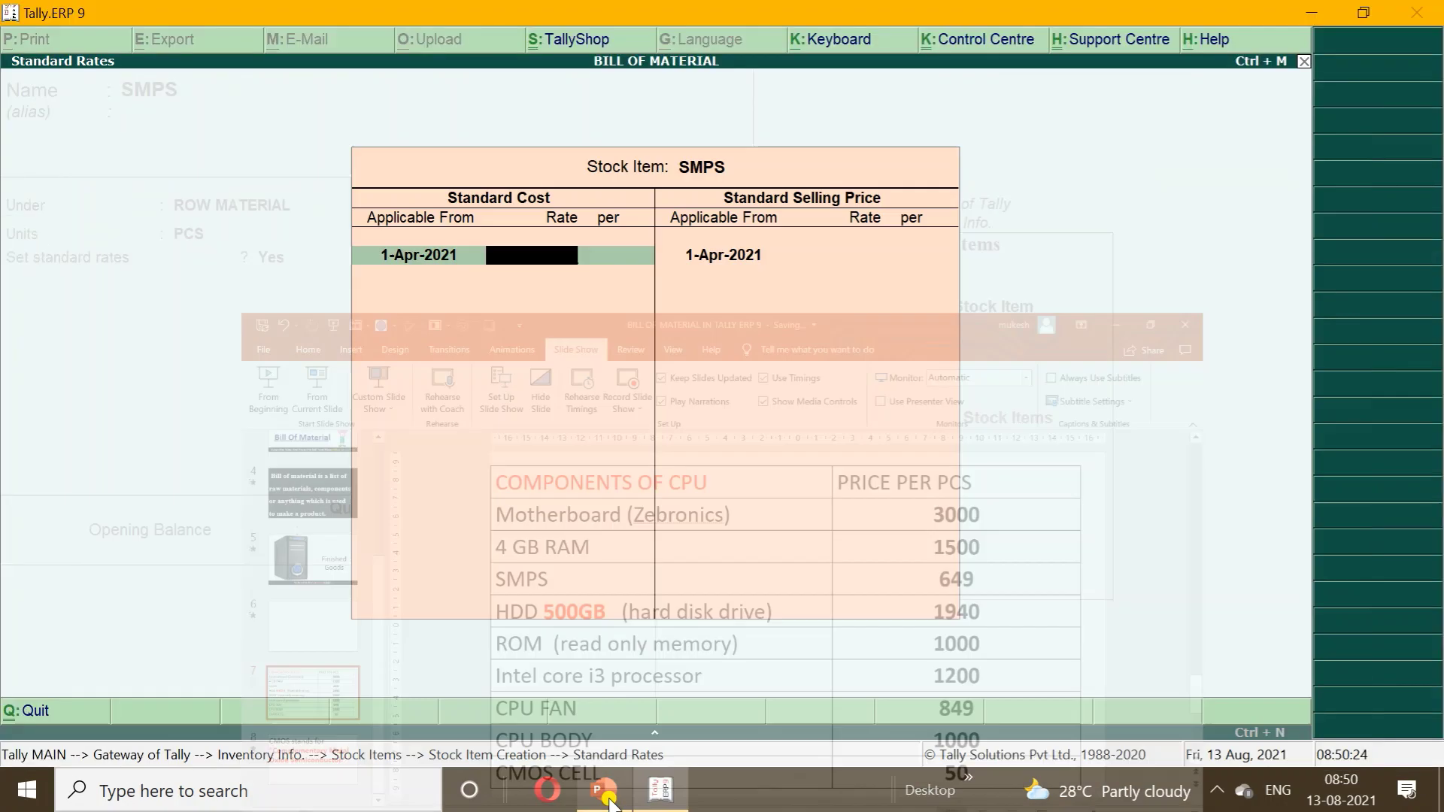
type("649")
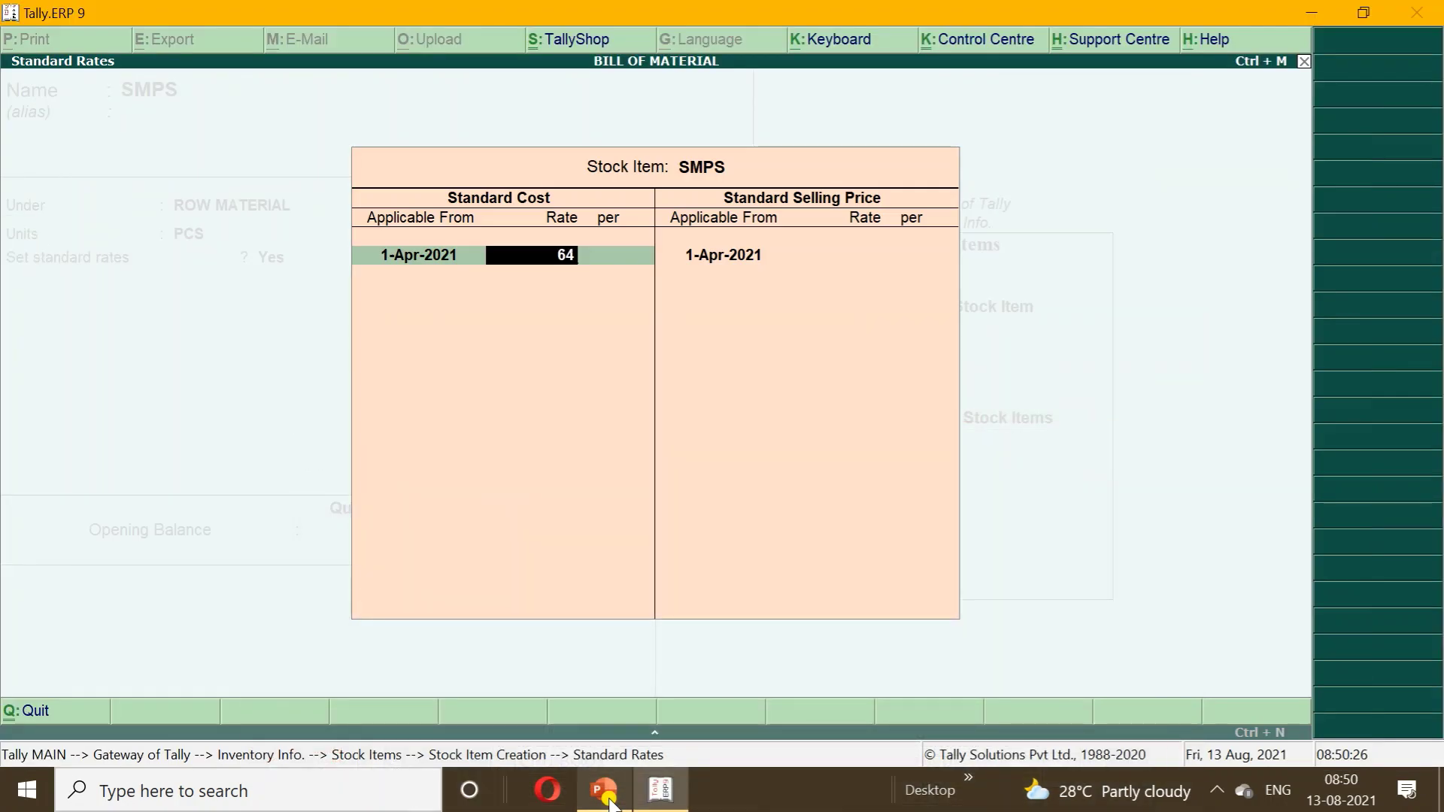
key("Return")
key("Return")
- Leave SMPS's standard selling price and opening balance empty, and save the stock item
key("Return")
key("Return")
key("Return")
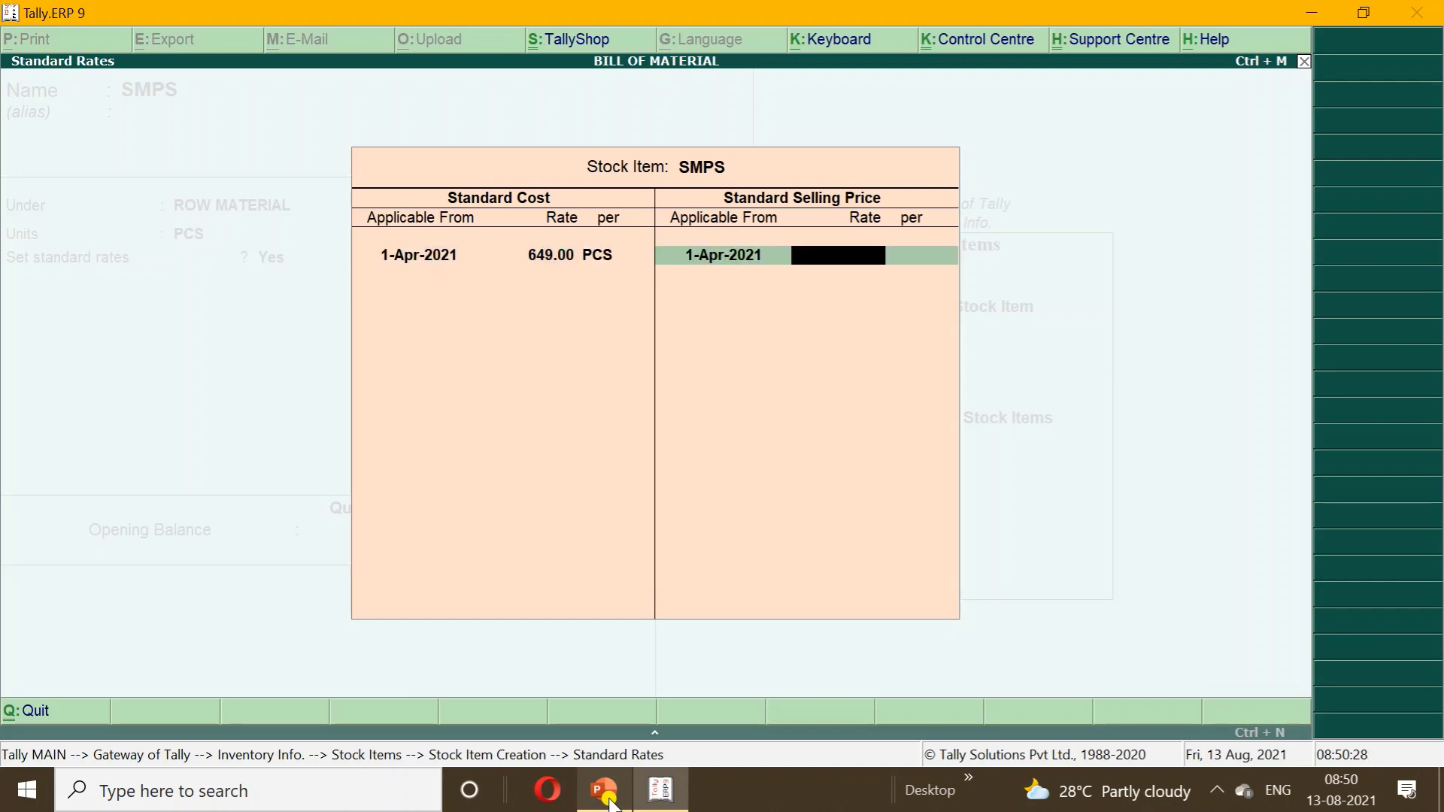
key("Return")
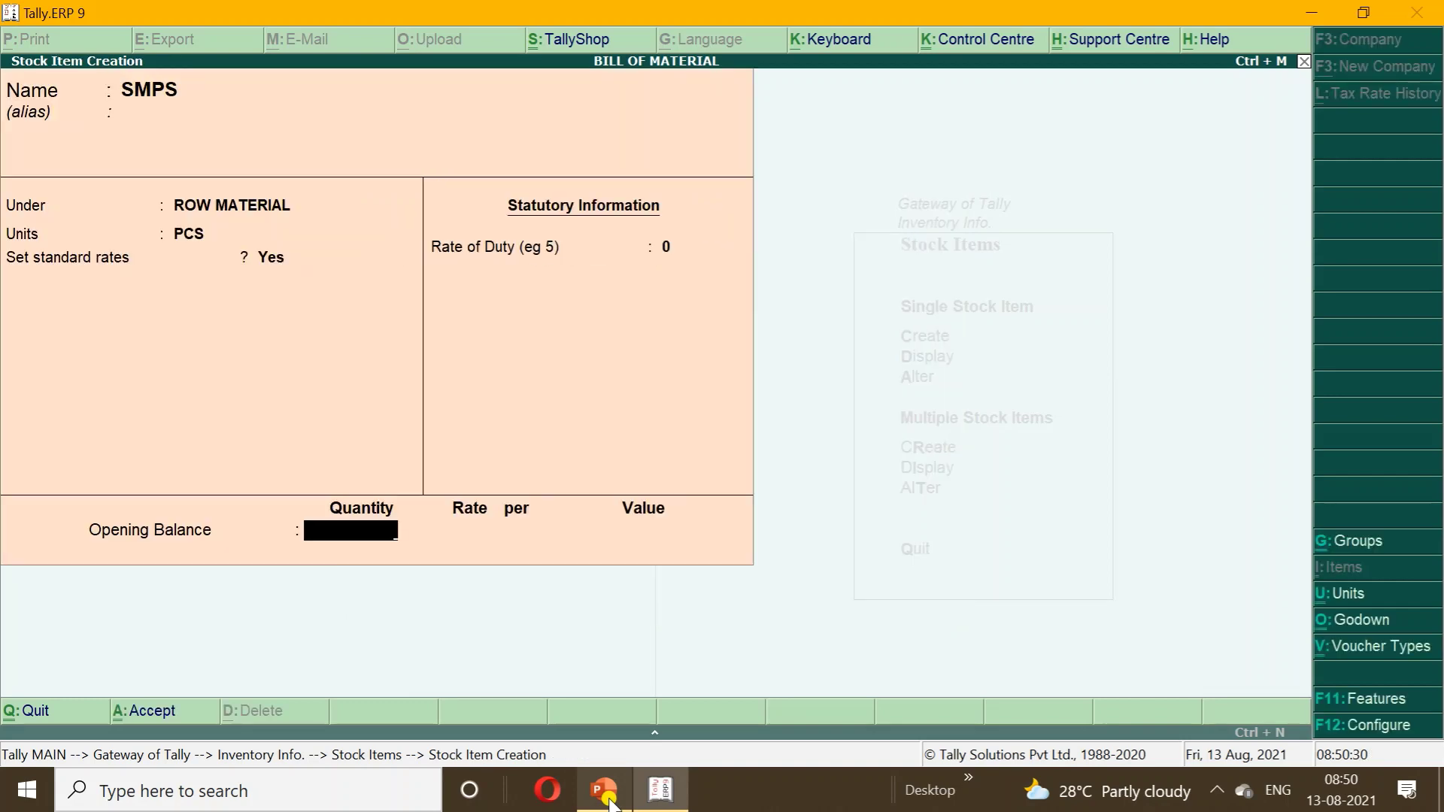
key("Return")
key("Return")
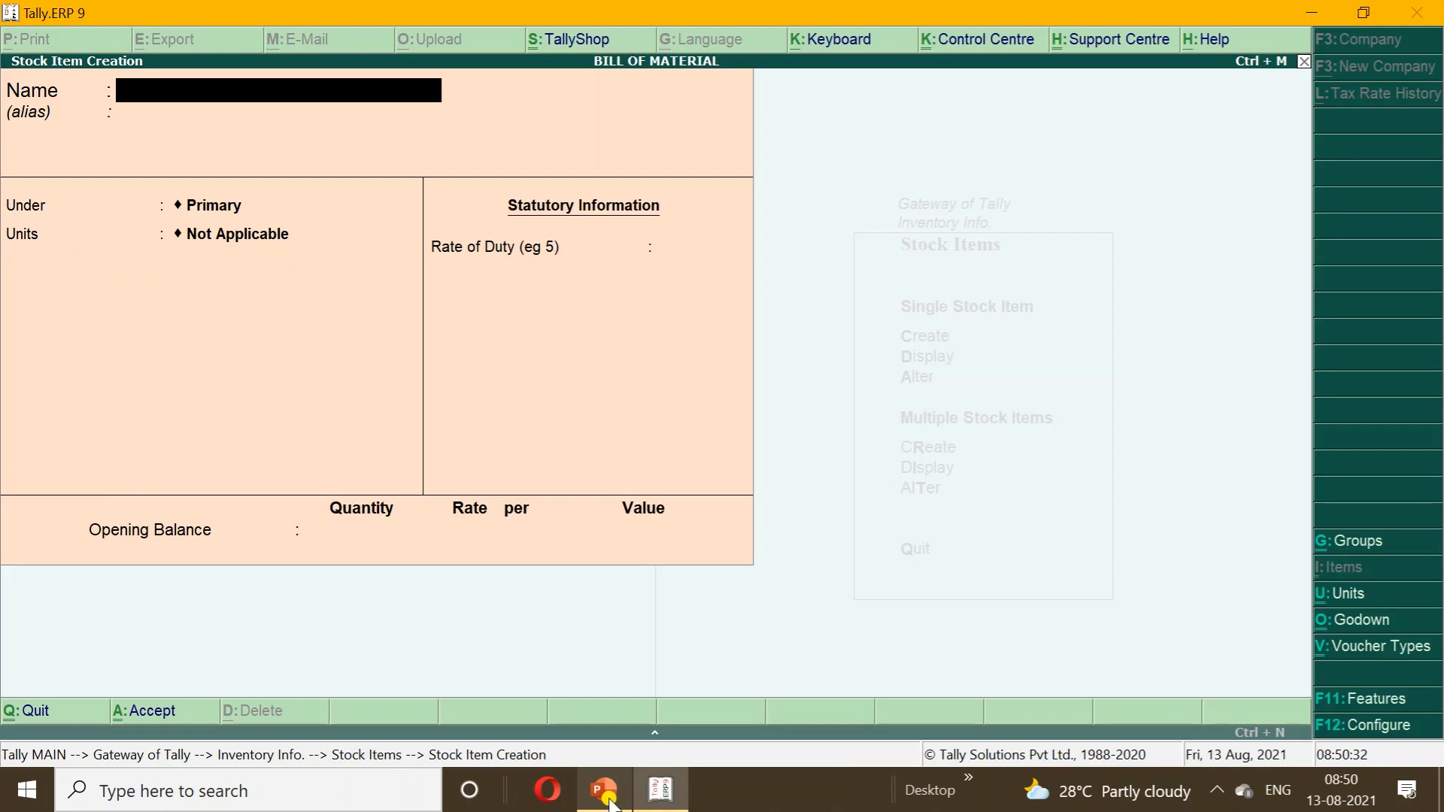
- Check the next component on the PowerPoint slide, return to Tally.ERP 9 and name the new stock item HDD 500GB without an alias
left_click(609, 802)
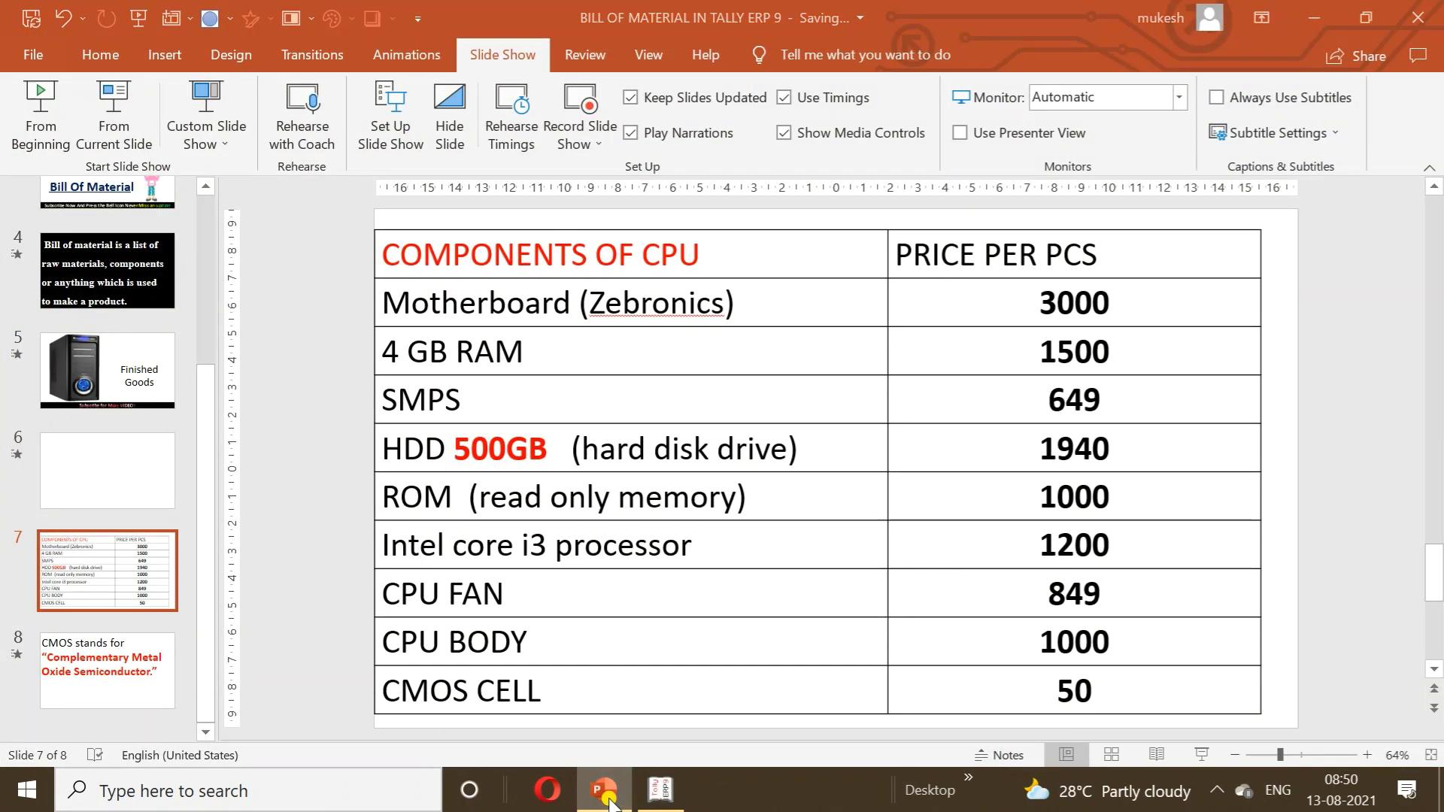
left_click(609, 802)
type("HDD")
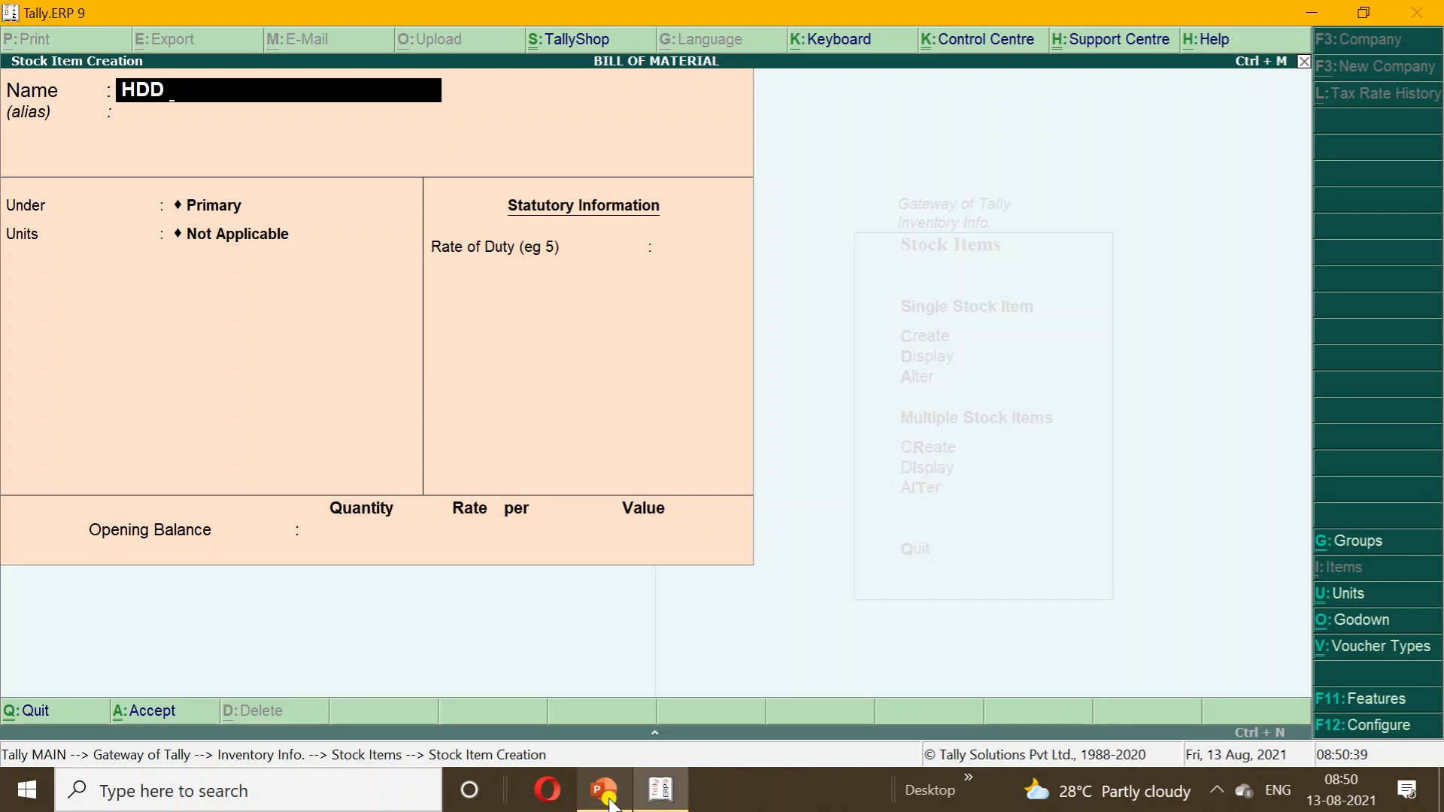
type(" 500GB")
key("Return")
key("Return")
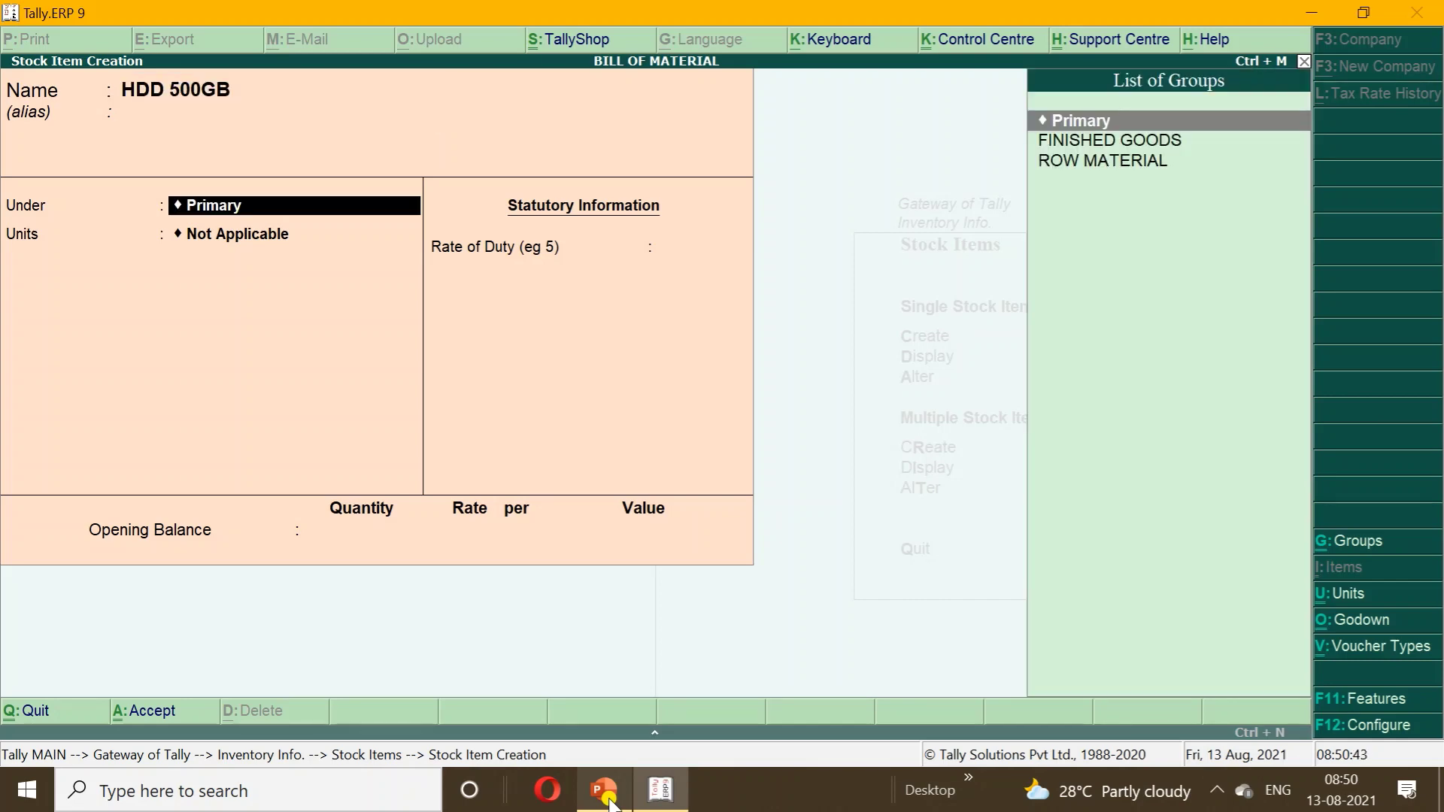
- Place HDD 500GB under ROW MATERIAL and set its units to PCS
key("Down")
key("Down")
key("Return")
key("Down")
key("Return")
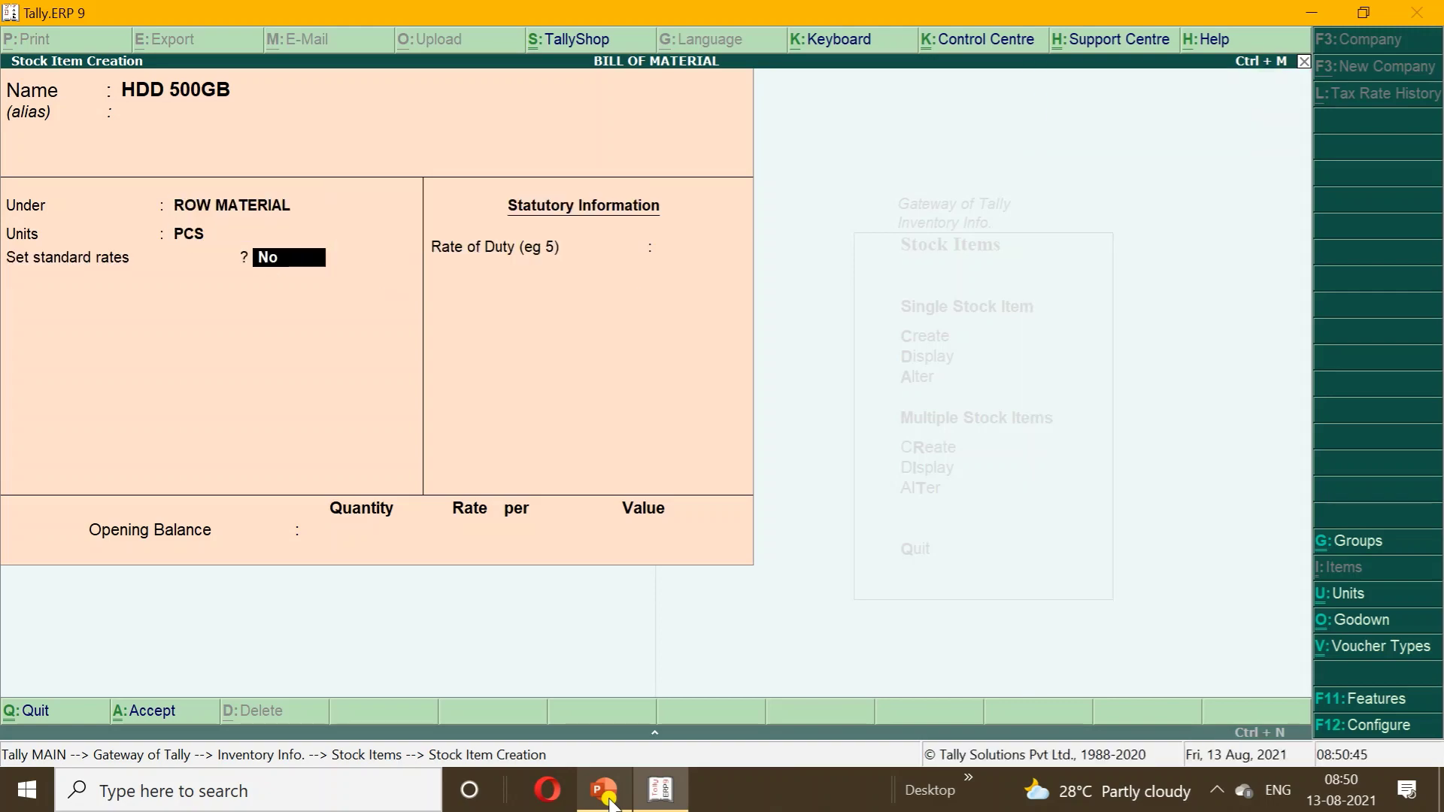
- Enable standard rates for HDD 500GB, check its price in PowerPoint, and set the standard cost to 1,940 per PCS from 1-Apr-2021
type("y")
key("Return")
key("Return")
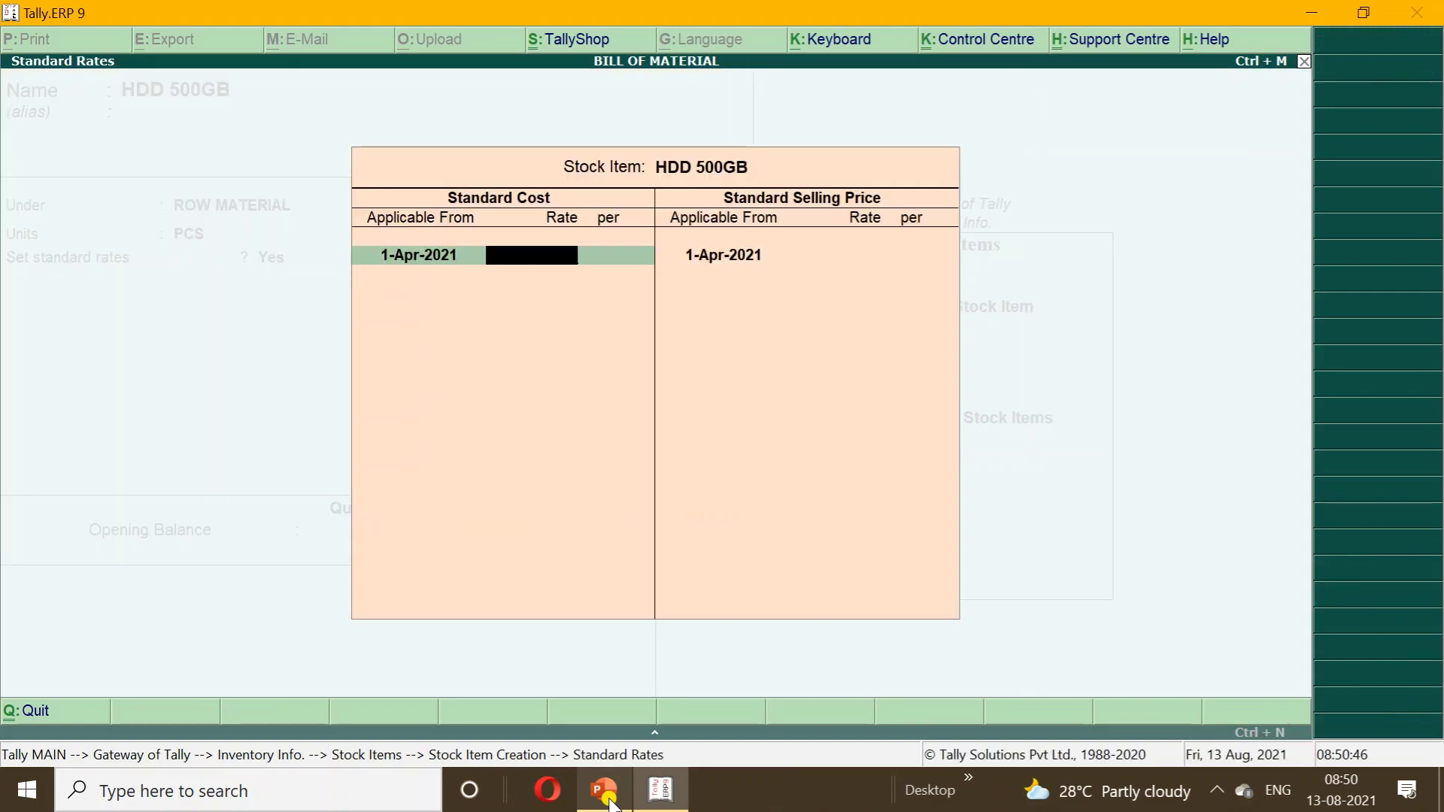
left_click(609, 801)
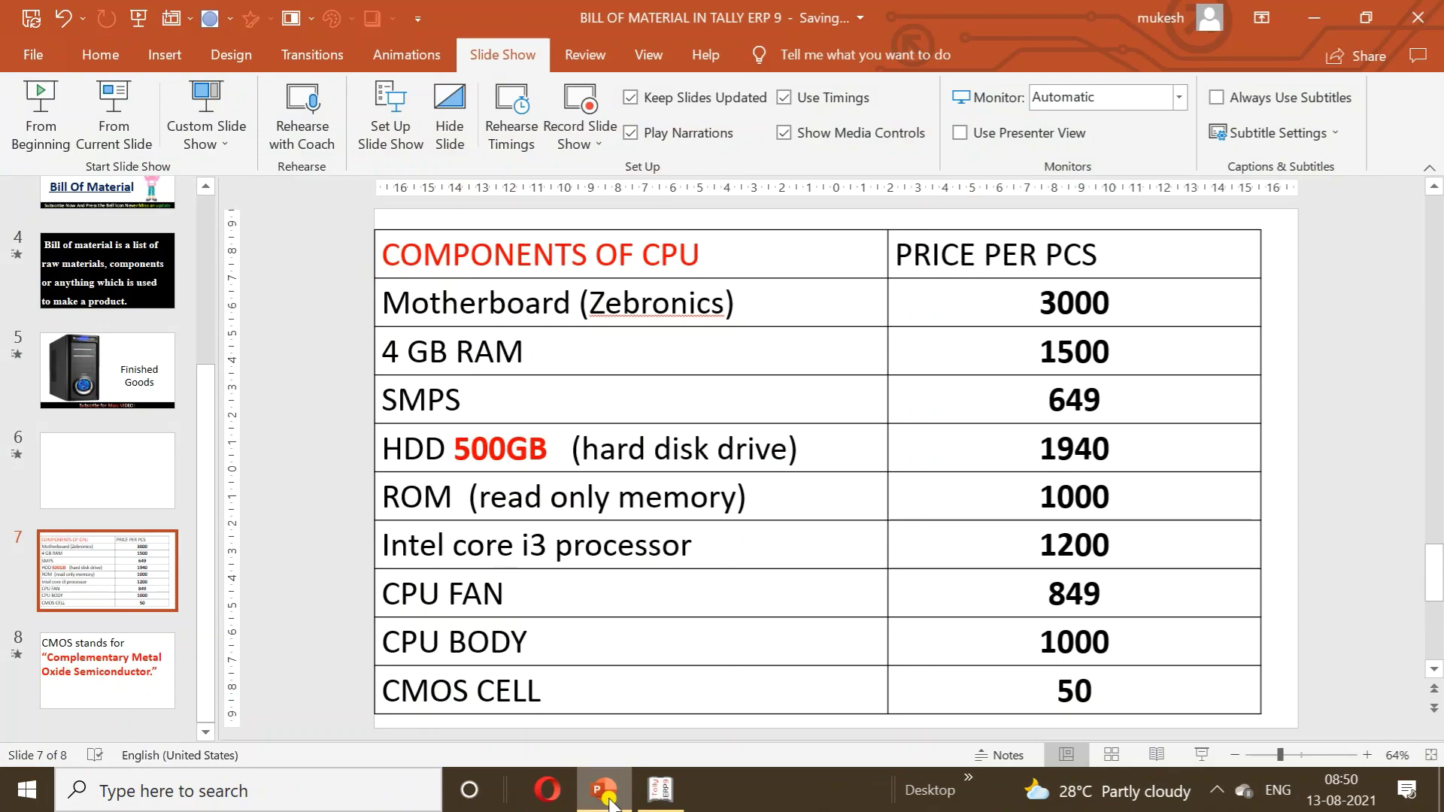
left_click(609, 801)
type("1940")
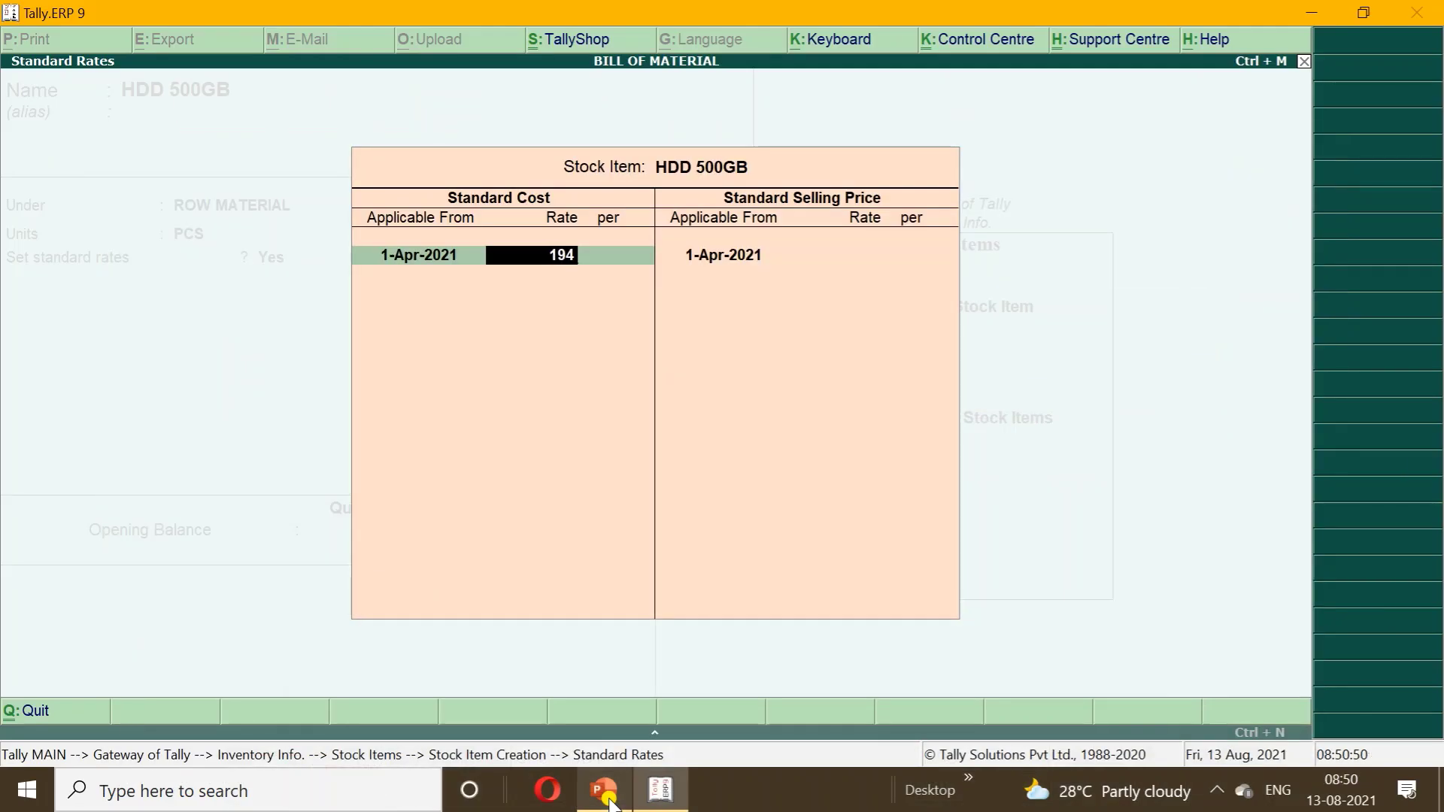
key("Return")
key("Return")
- Leave HDD 500GB's standard selling price and opening balance empty, and save the stock item
key("Return")
key("Return")
key("Return")
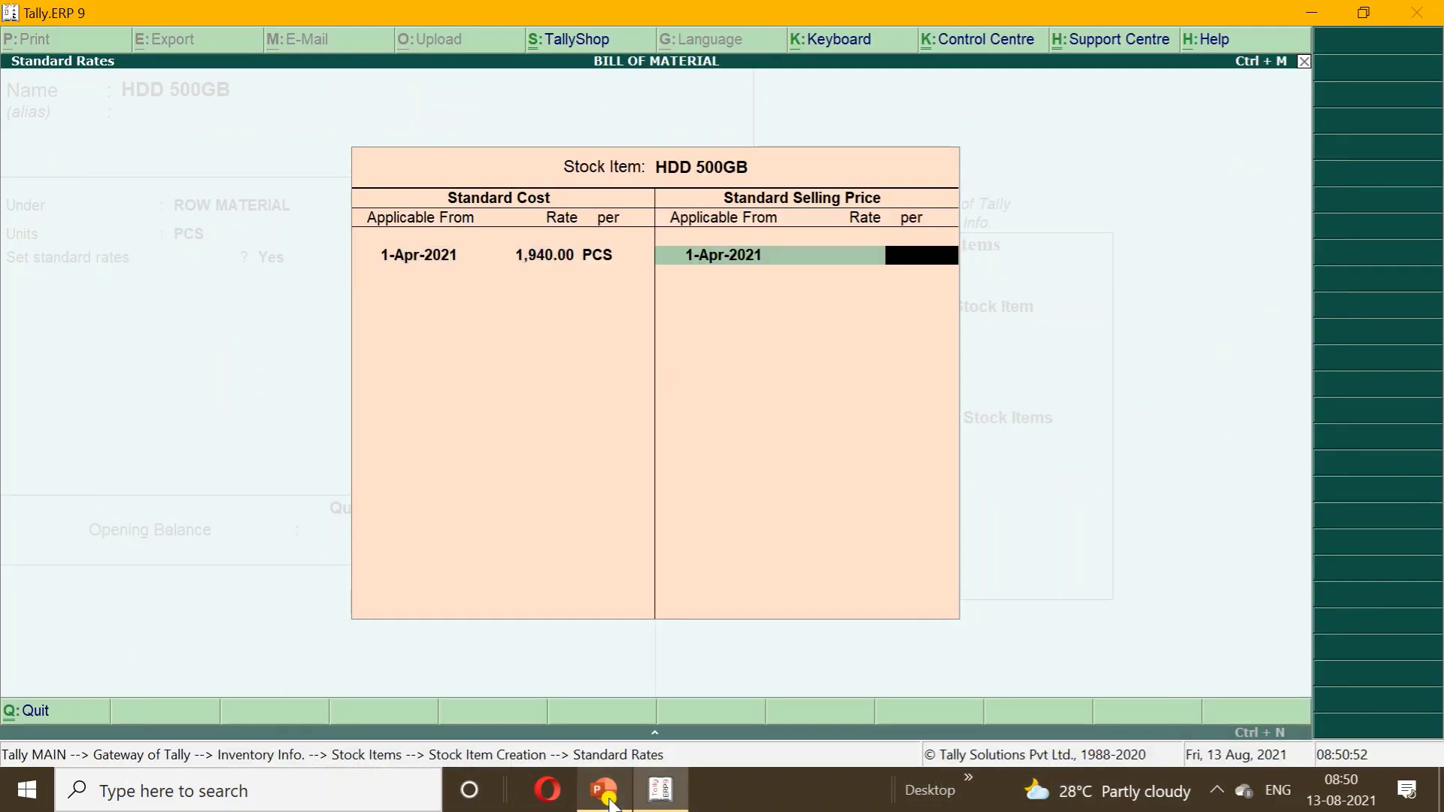
key("Return")
key("Return")
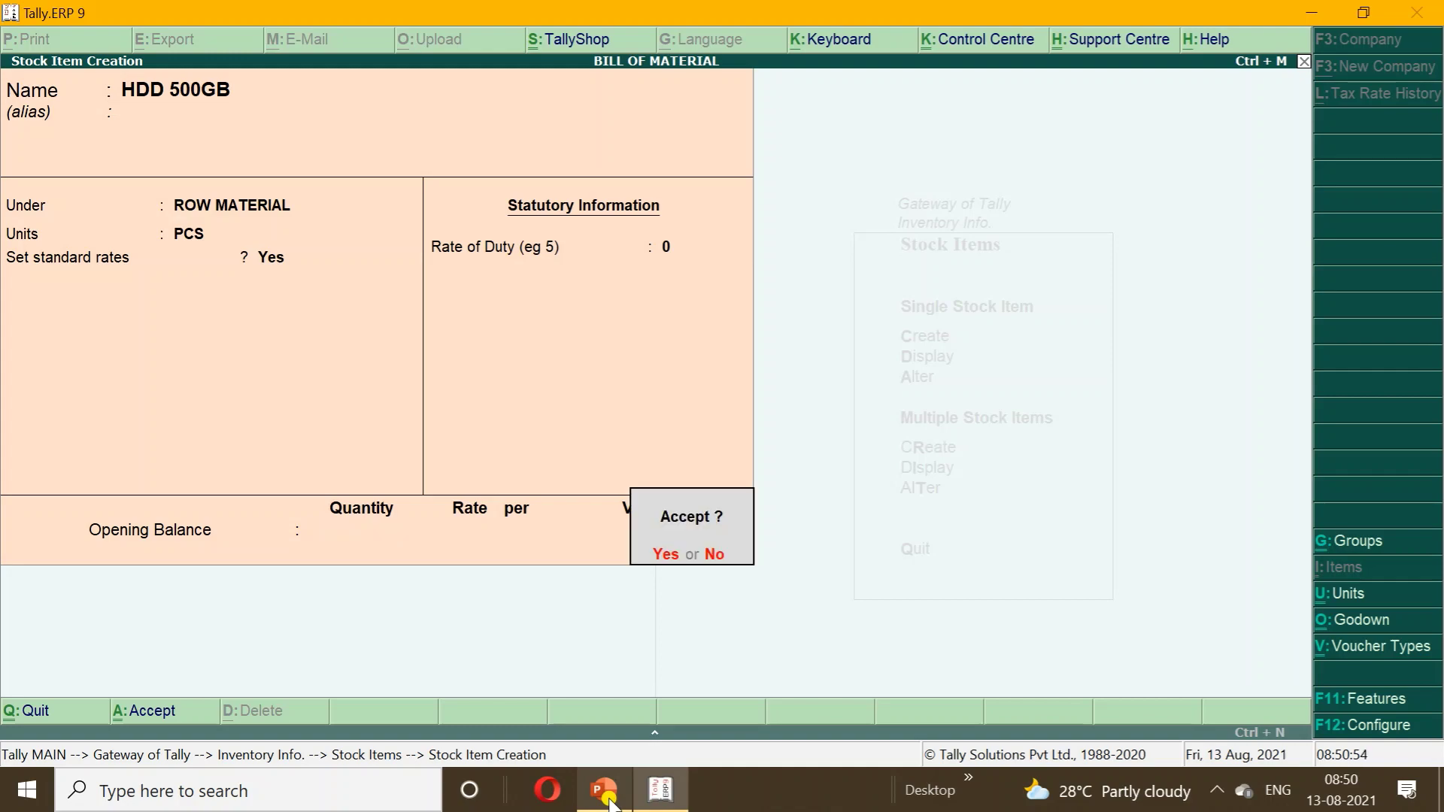
key("Return")
- Check the next component on the PowerPoint slide, return to Tally.ERP 9 and name the new stock item ROM without an alias
left_click(605, 791)
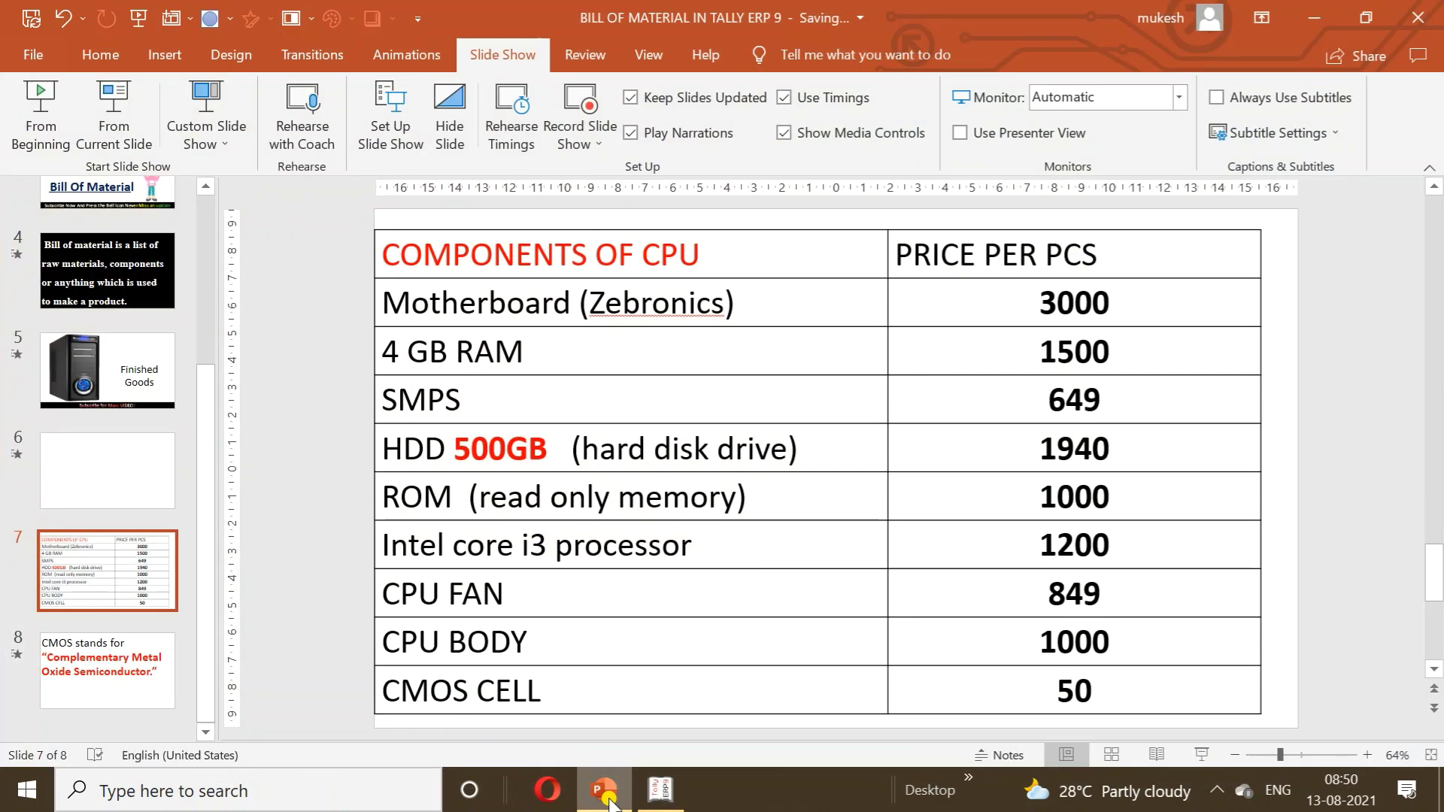
left_click(607, 791)
type("ROM")
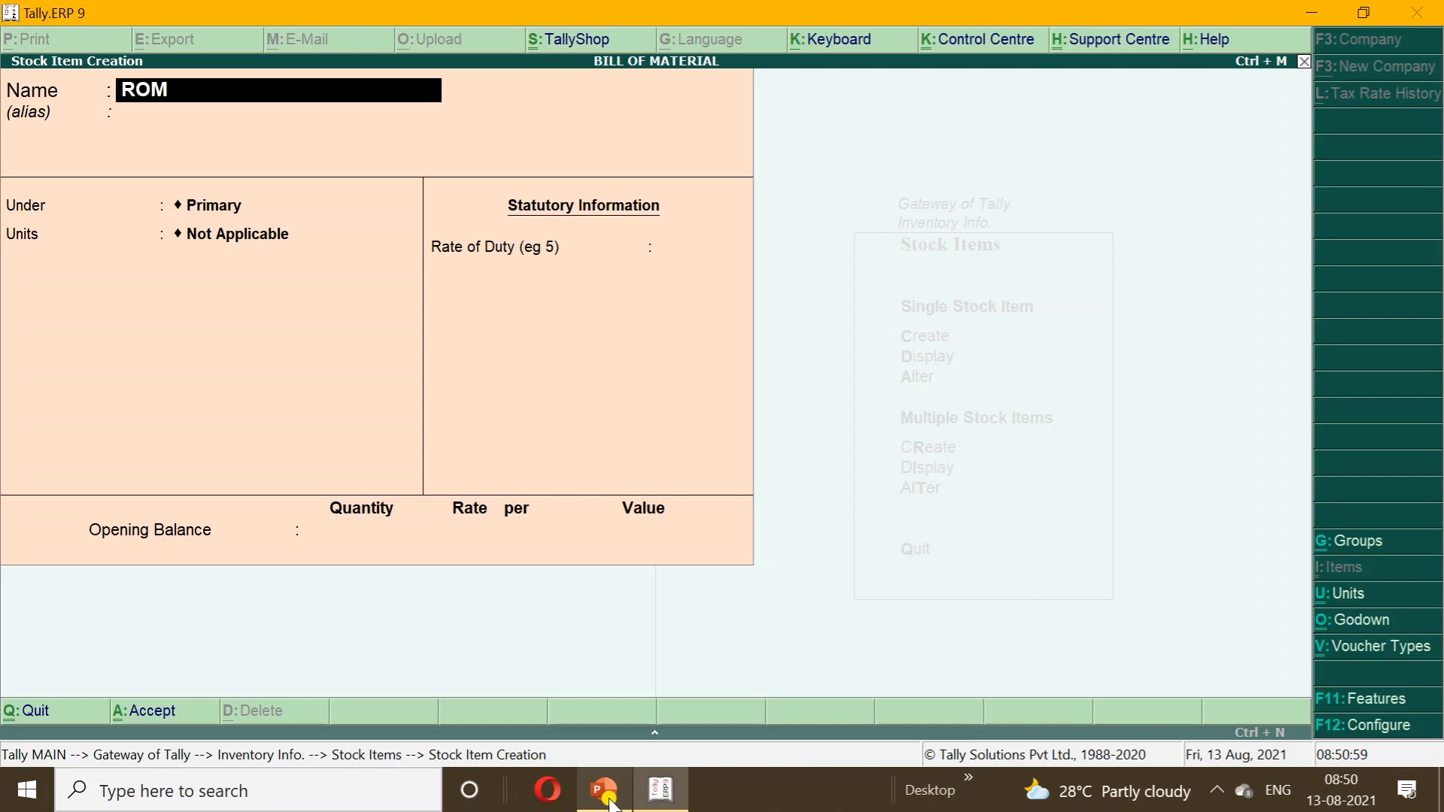
key("Return")
key("Return")
- Place ROM under ROW MATERIAL and set its units to PCS
type("R")
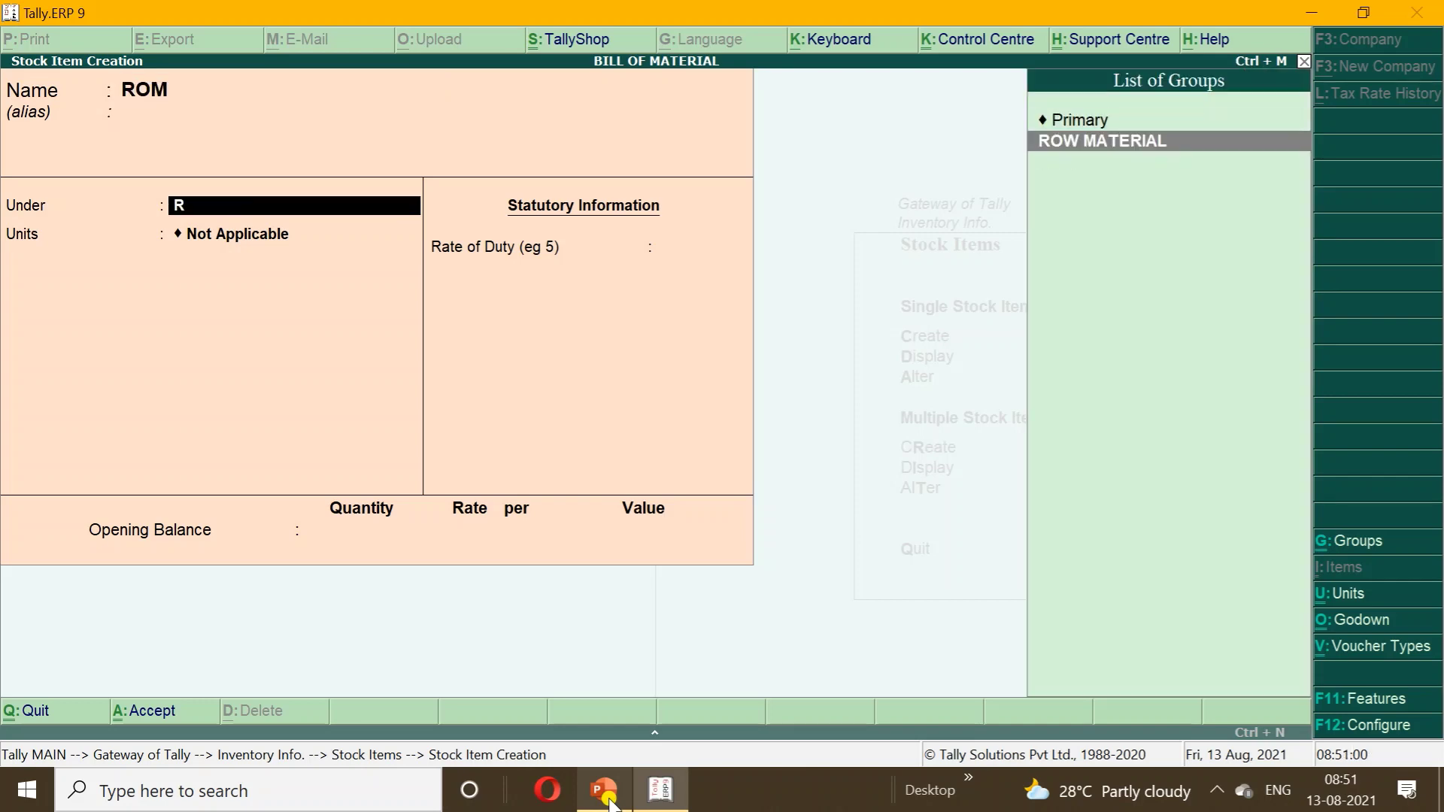
key("Return")
key("Down")
key("Return")
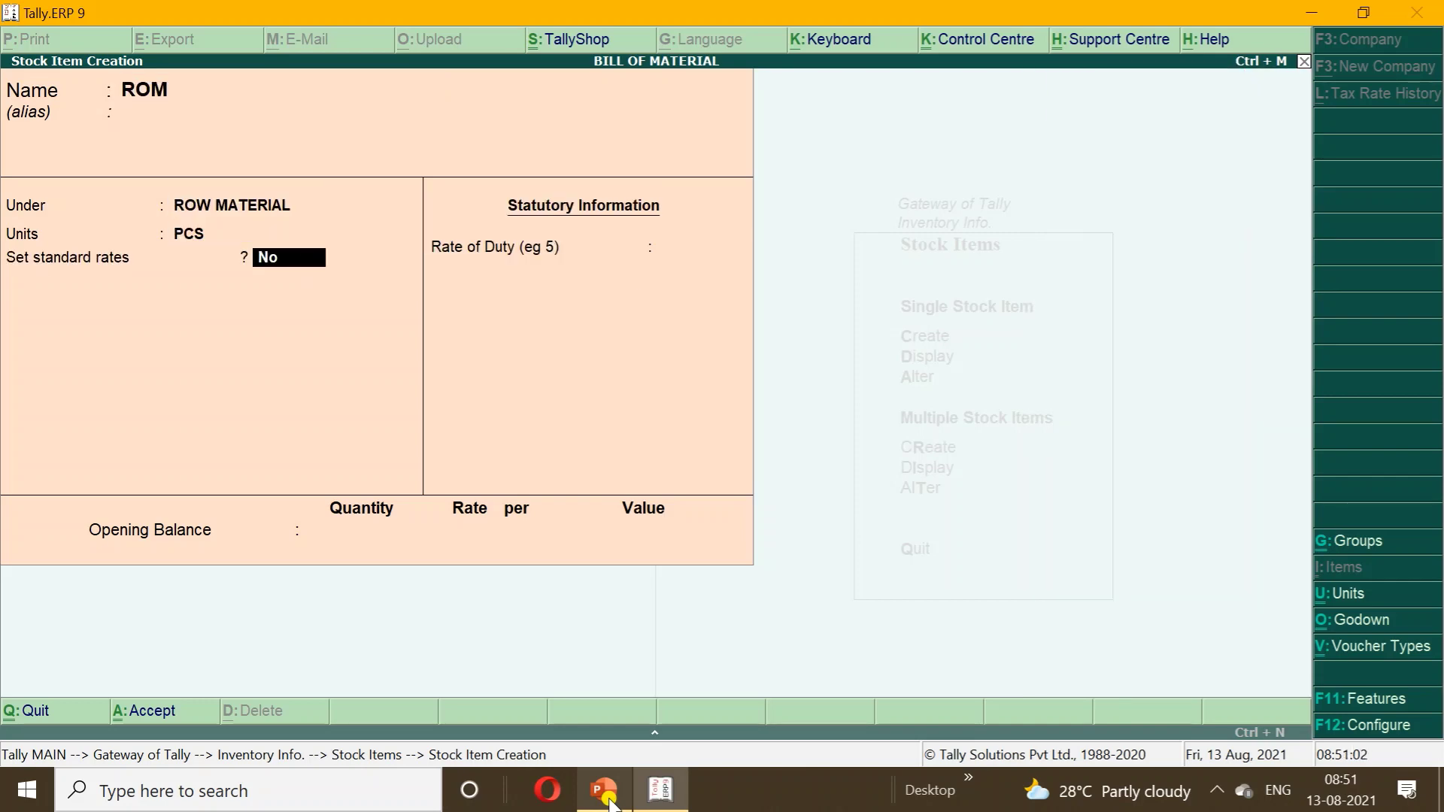
- Enable standard rates for ROM, check its price in PowerPoint, and set the standard cost to 1,000 per PCS from 1-Apr-2021
key("y")
key("Return")
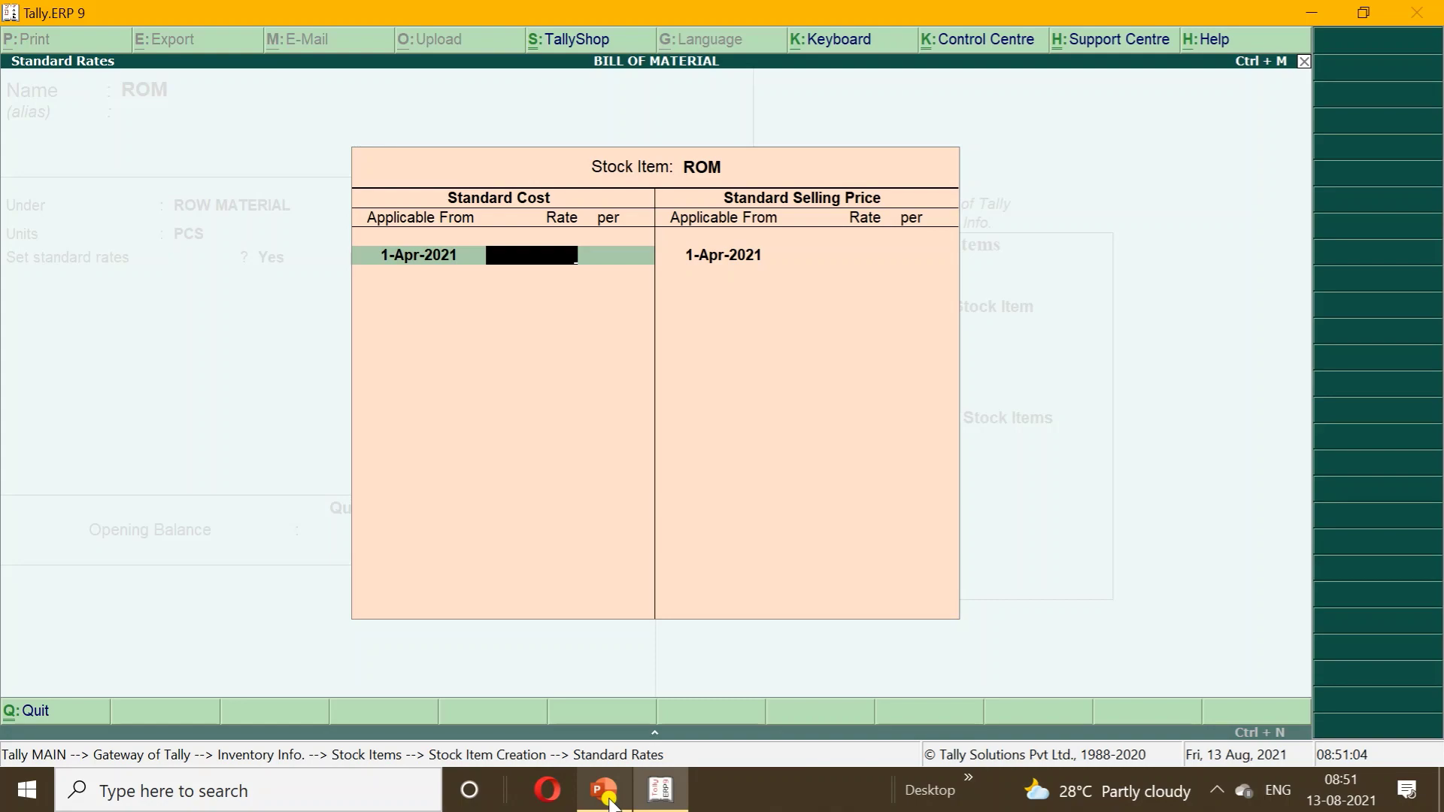
left_click(605, 791)
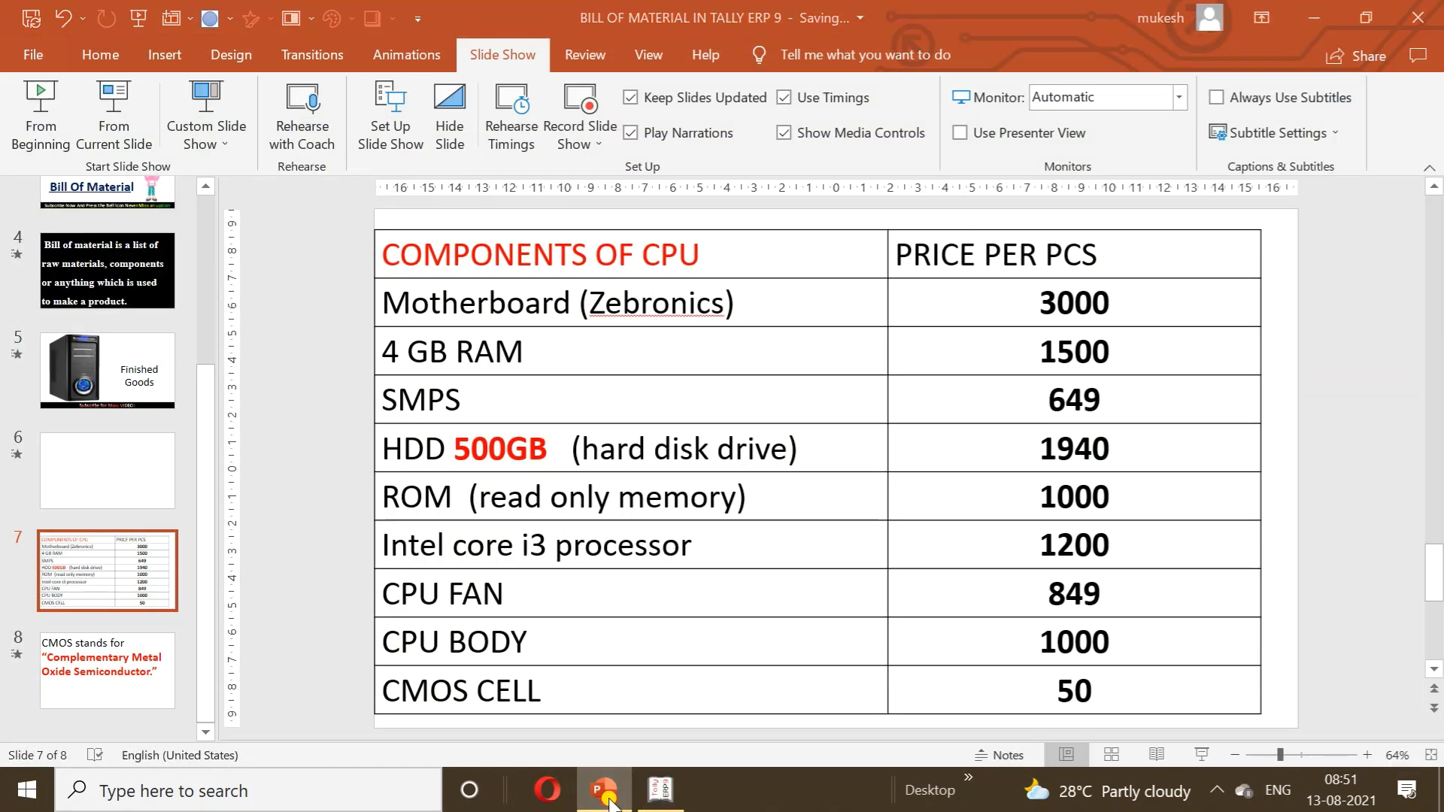
left_click(607, 798)
type("1000")
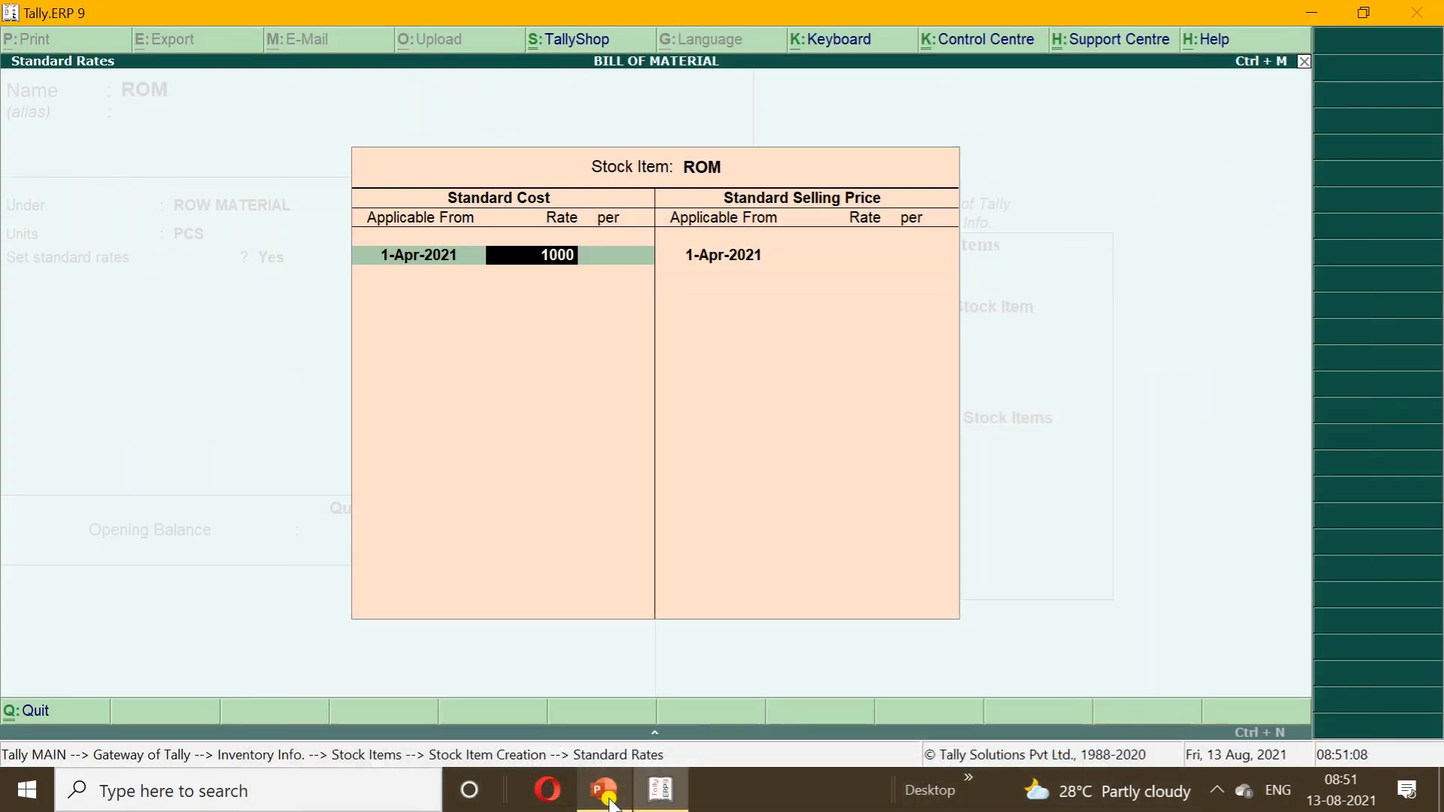
key("Return")
key("Return")
- Leave ROM's standard selling price and opening balance empty, and save the stock item
key("Return")
key("Return")
key("Return")
key("Return")
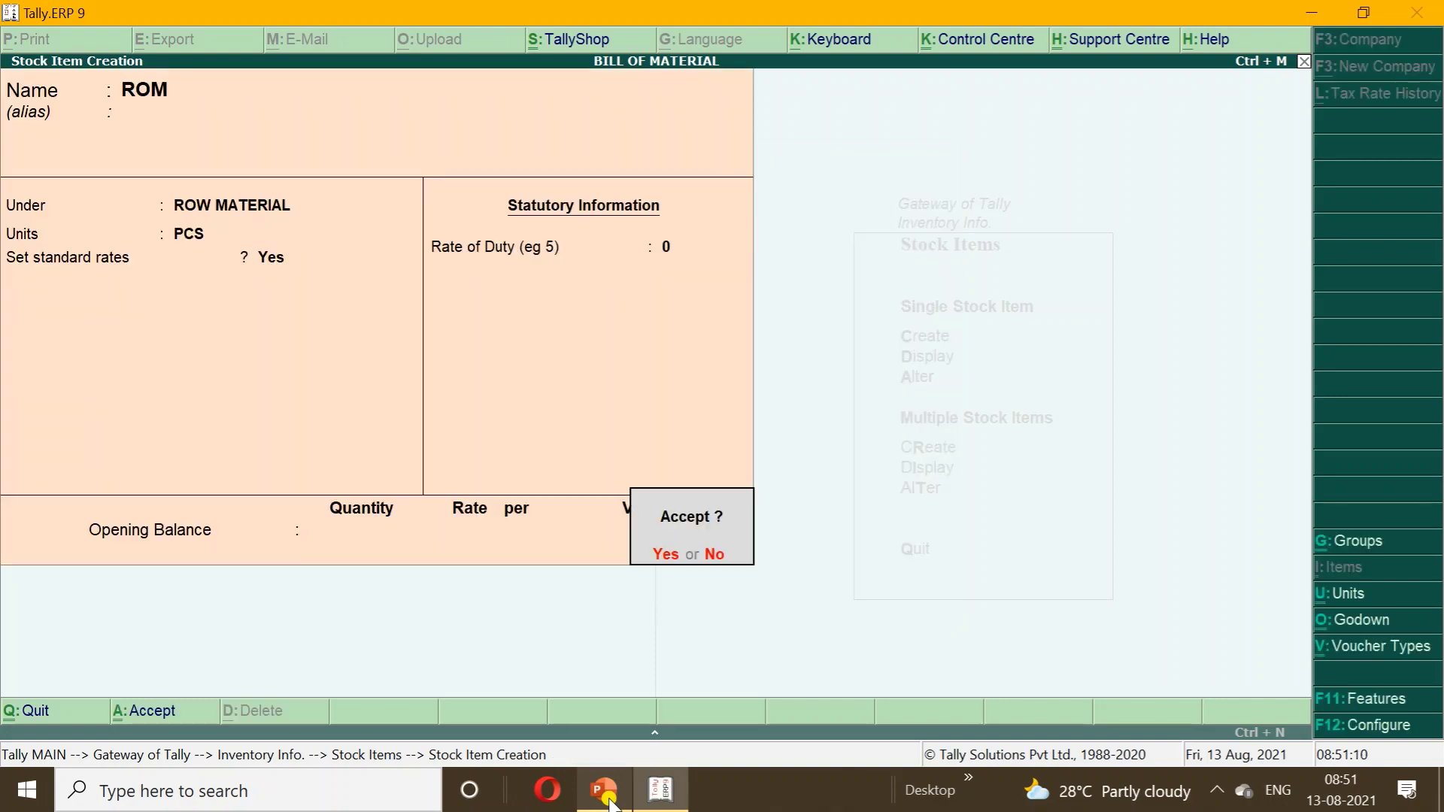
key("Return")
- Check the next component on the PowerPoint slide, return to Tally.ERP 9 and name the new stock item INTEL CORE I3 PROCESSOR without an alias
left_click(609, 802)
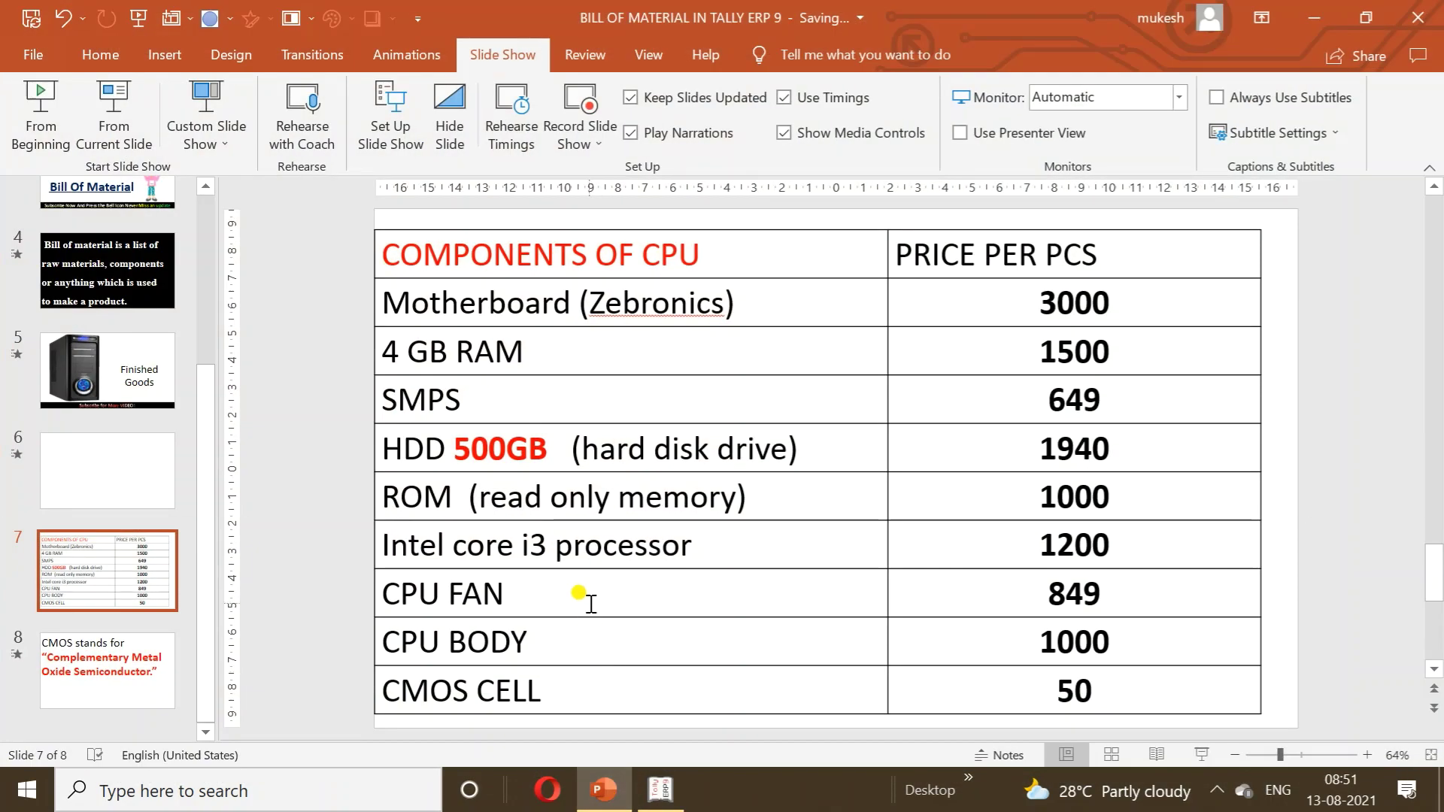
left_click(609, 801)
type("INTER")
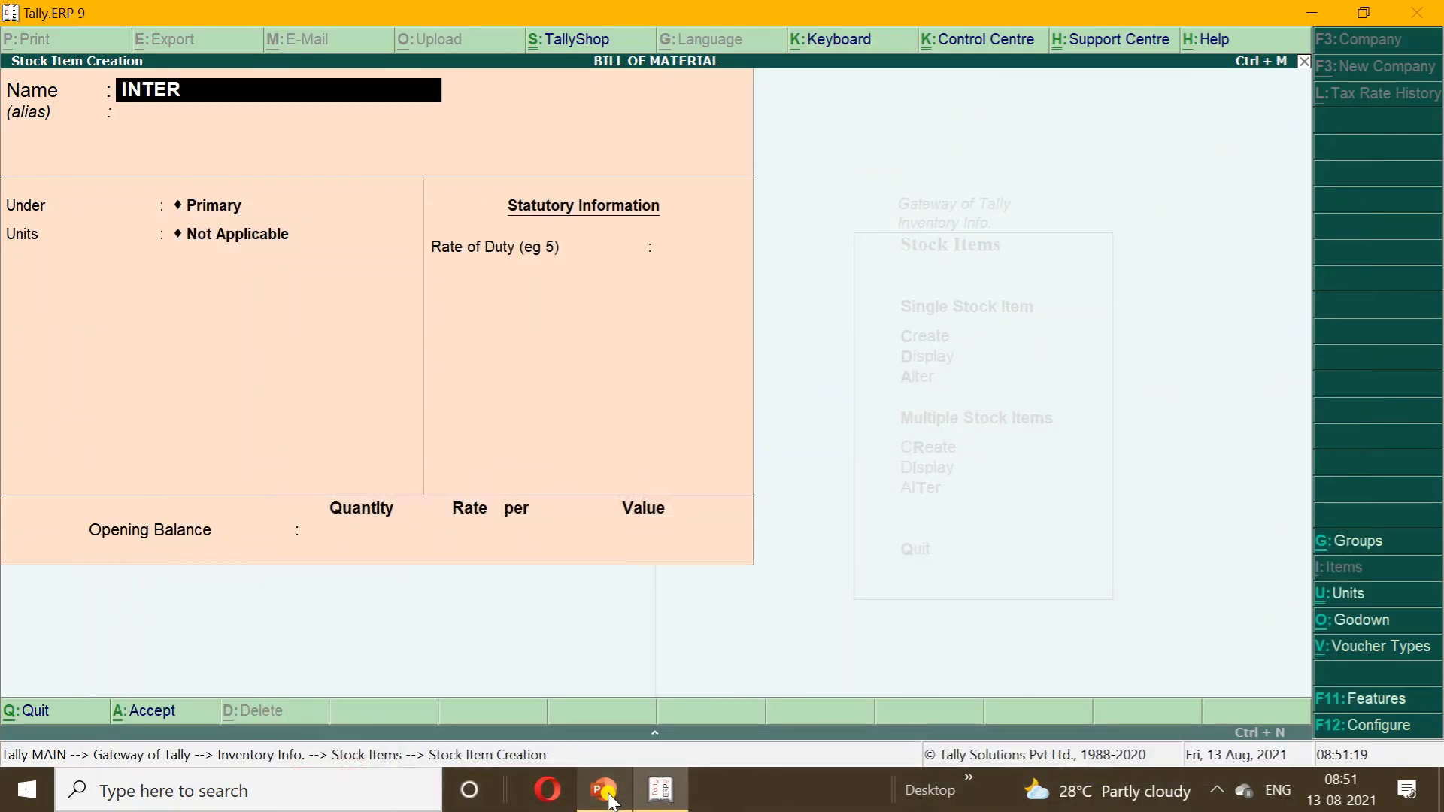
key("BackSpace")
type("C")
key("BackSpace")
type("L CORE I3")
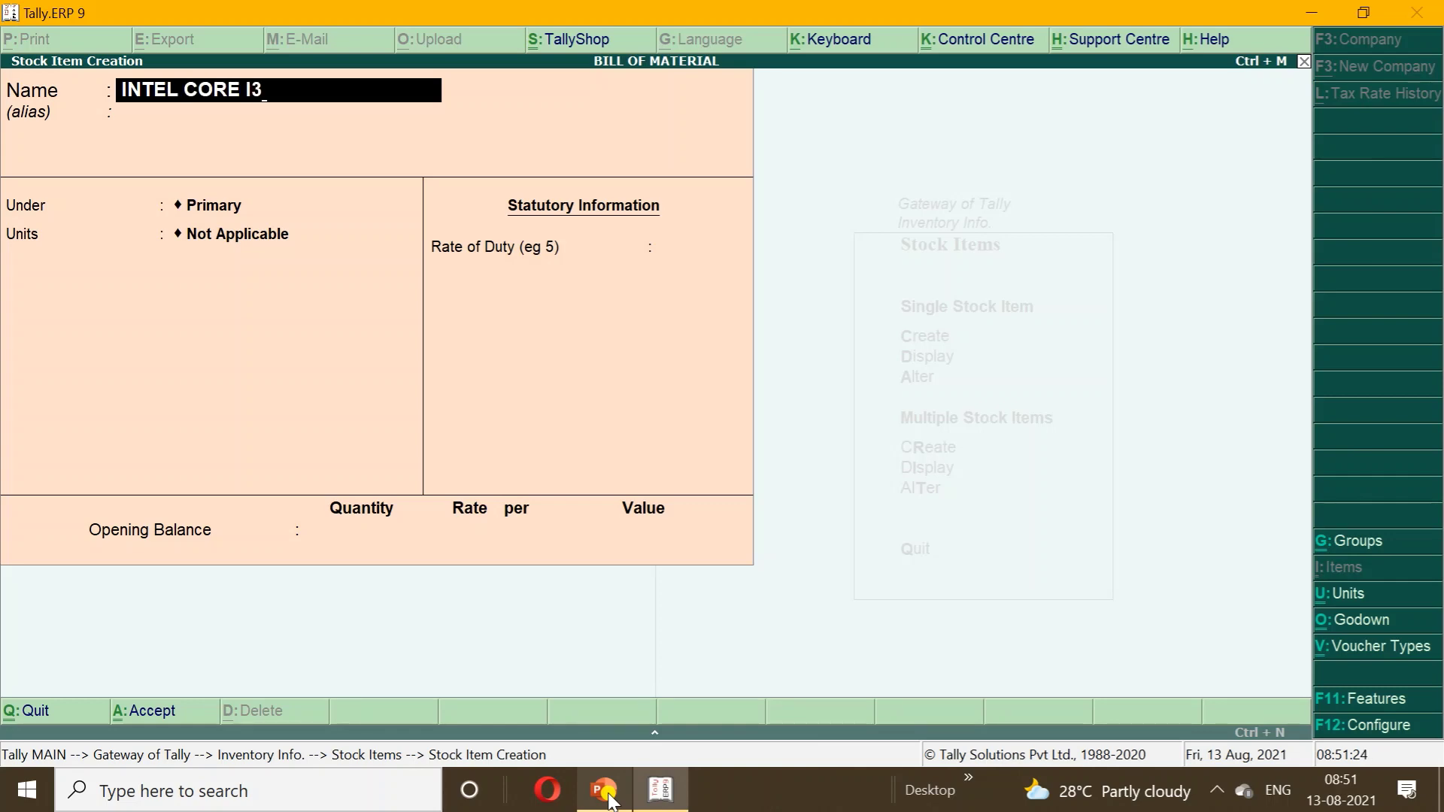
type(" PROCESS")
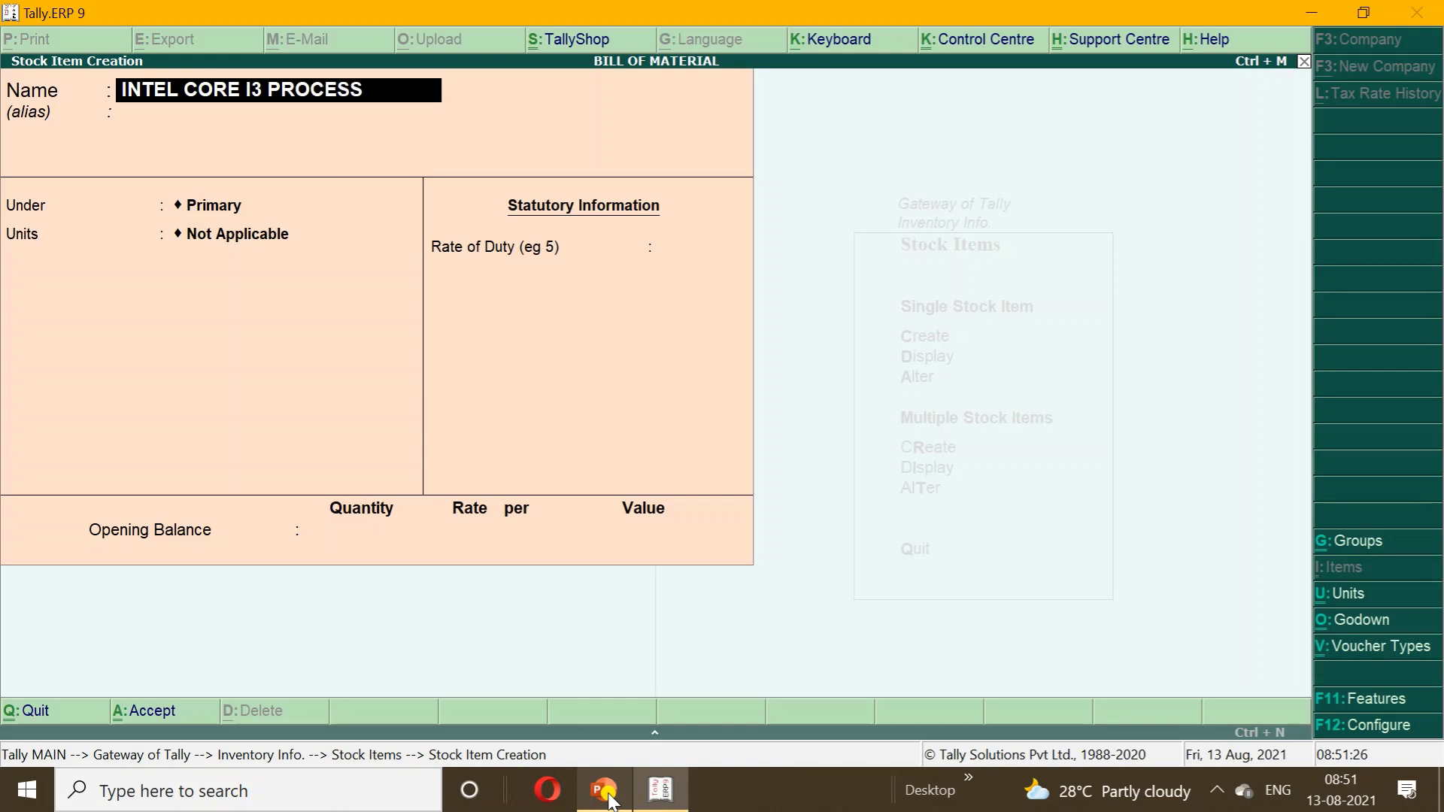
type("OR")
key("Return")
- Place INTEL CORE I3 PROCESSOR under ROW MATERIAL and set its units to PCS
type("R")
key("Return")
key("Down")
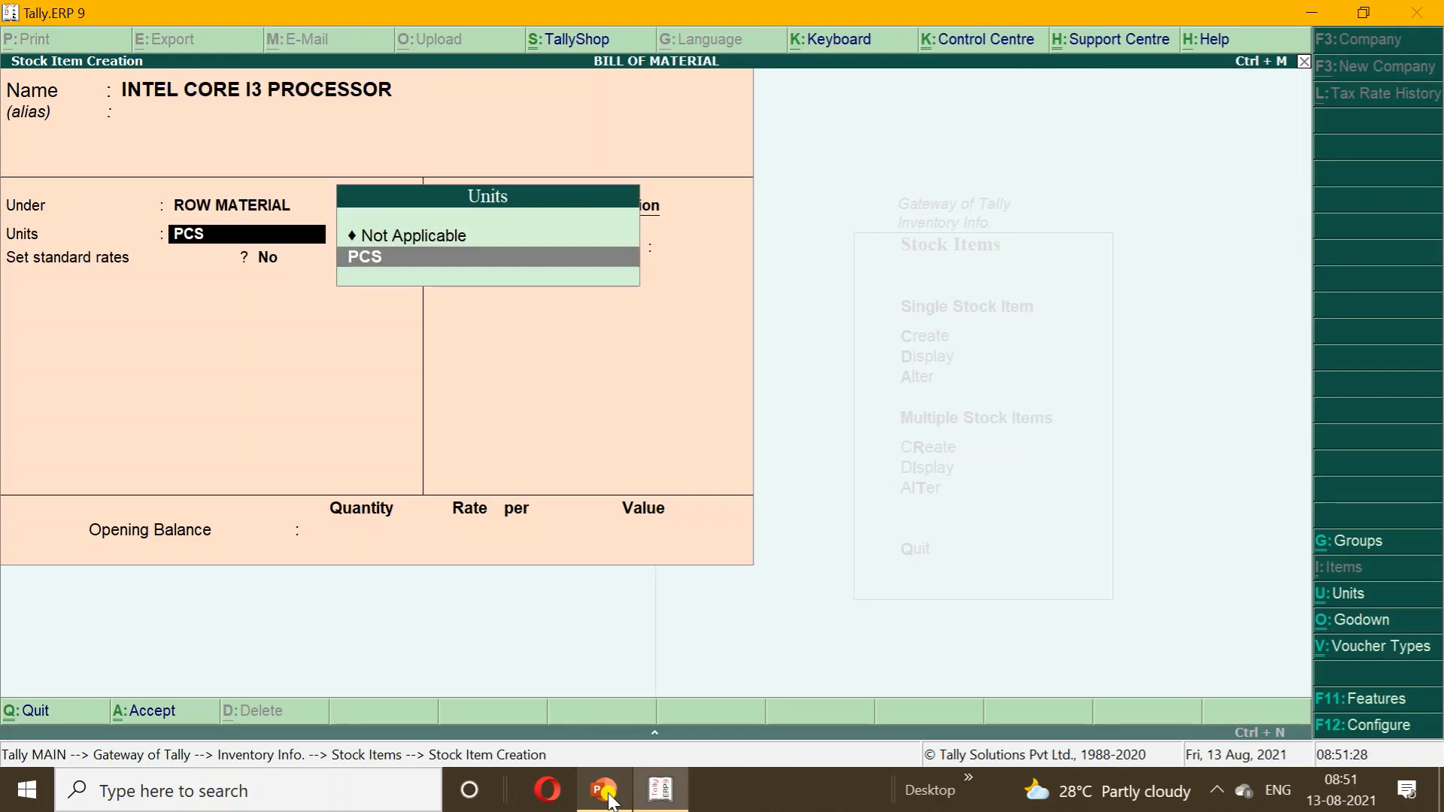
key("Return")
- Enable standard rates for INTEL CORE I3 PROCESSOR and set the standard cost to 1,200 per PCS from 1-Apr-2021
type("Y")
key("Return")
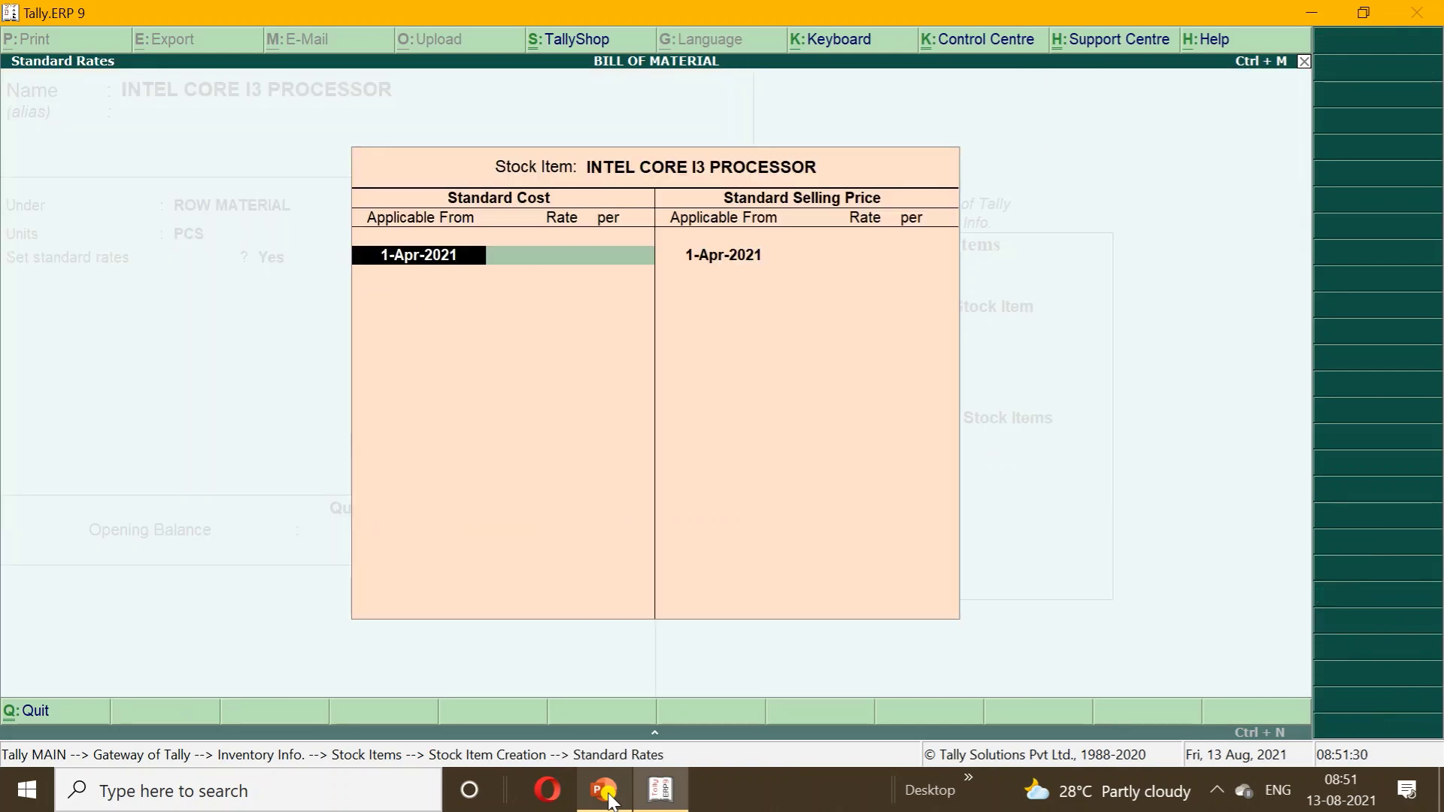
key("Return")
type("1200")
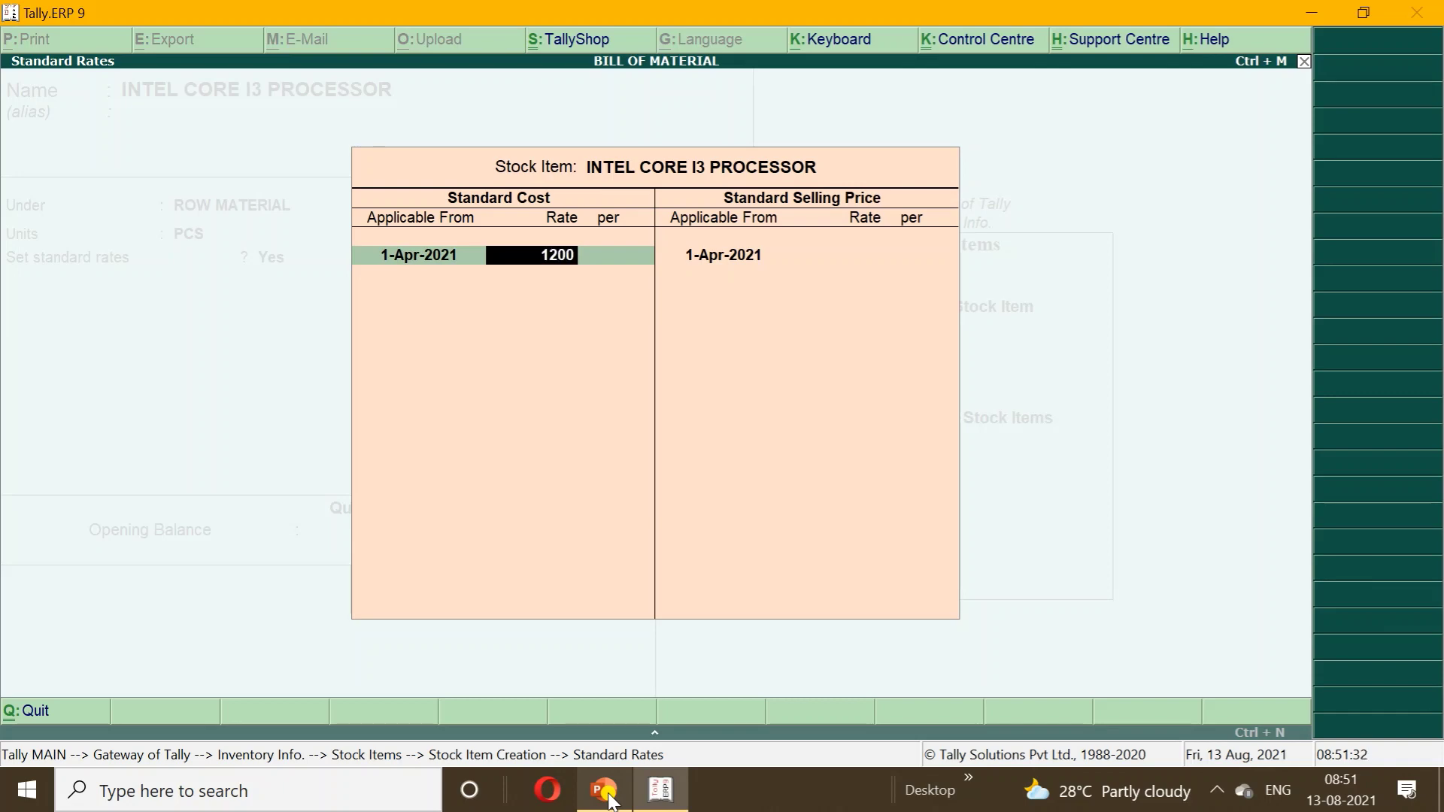
key("Return")
key("Return")
- Leave INTEL CORE I3 PROCESSOR's standard selling price and opening balance empty, and save the stock item
key("Return")
key("Return")
key("Return")
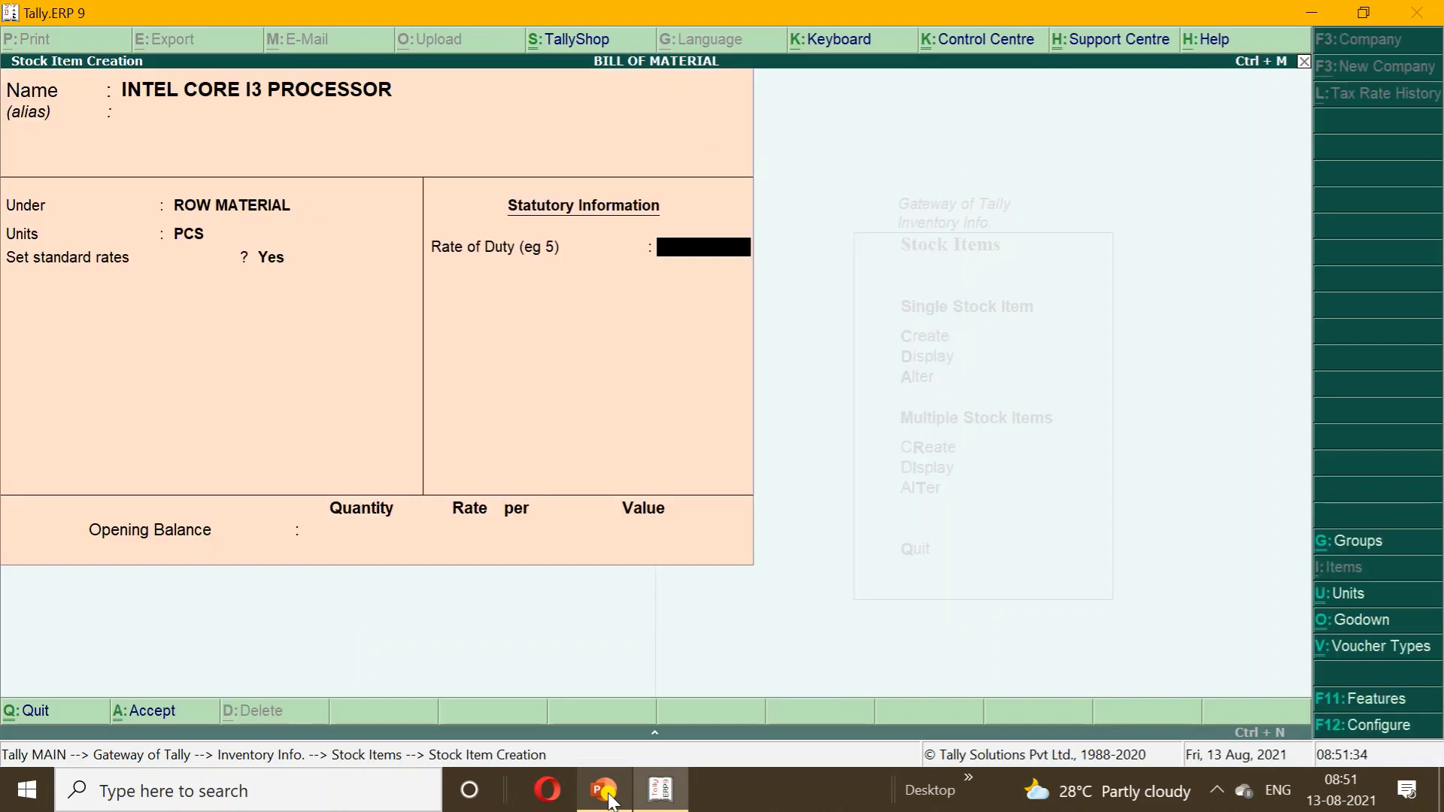
key("Return")
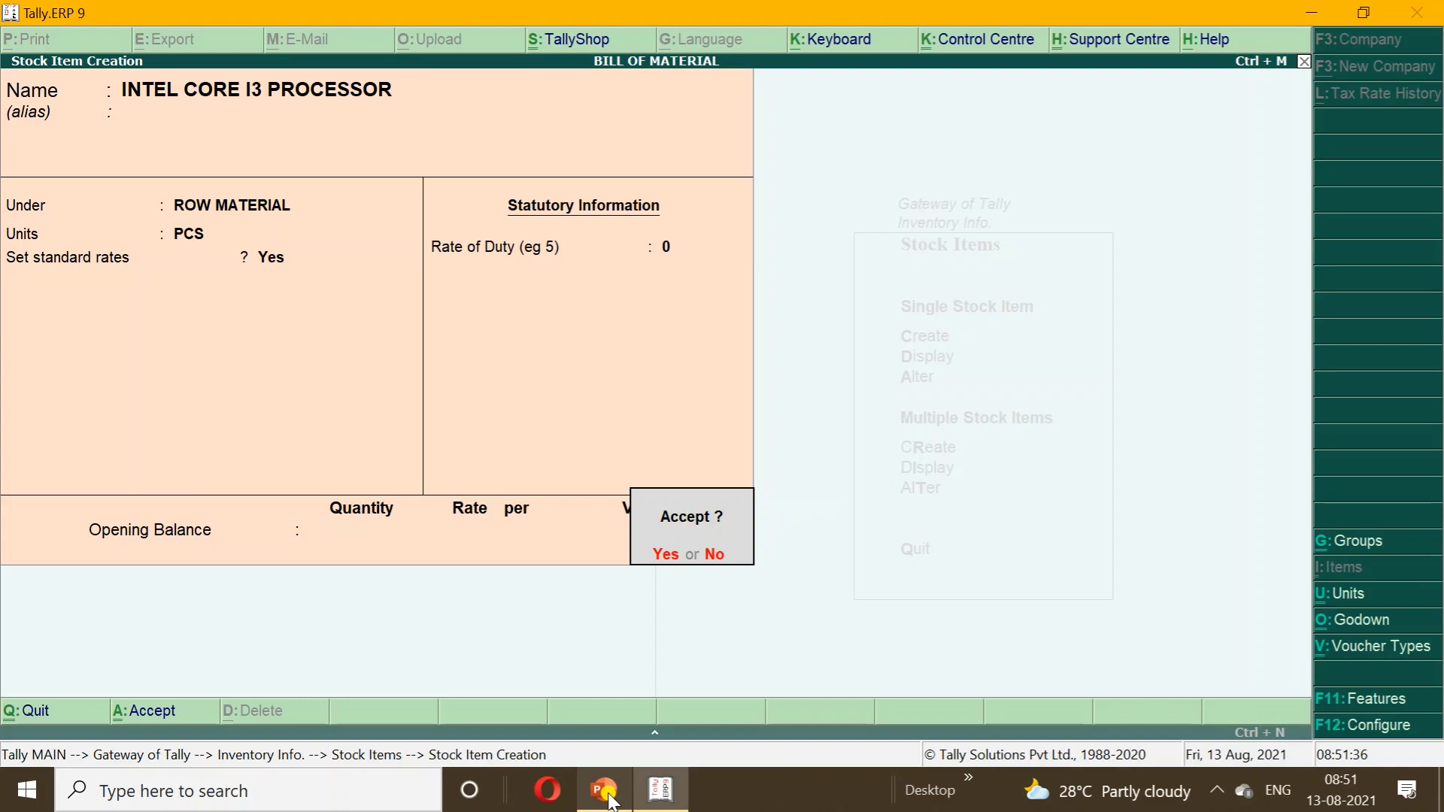
key("y")
- Check the next component on the PowerPoint slide, return to Tally.ERP 9 and name the new stock item CPU FAN without an alias
left_click(609, 800)
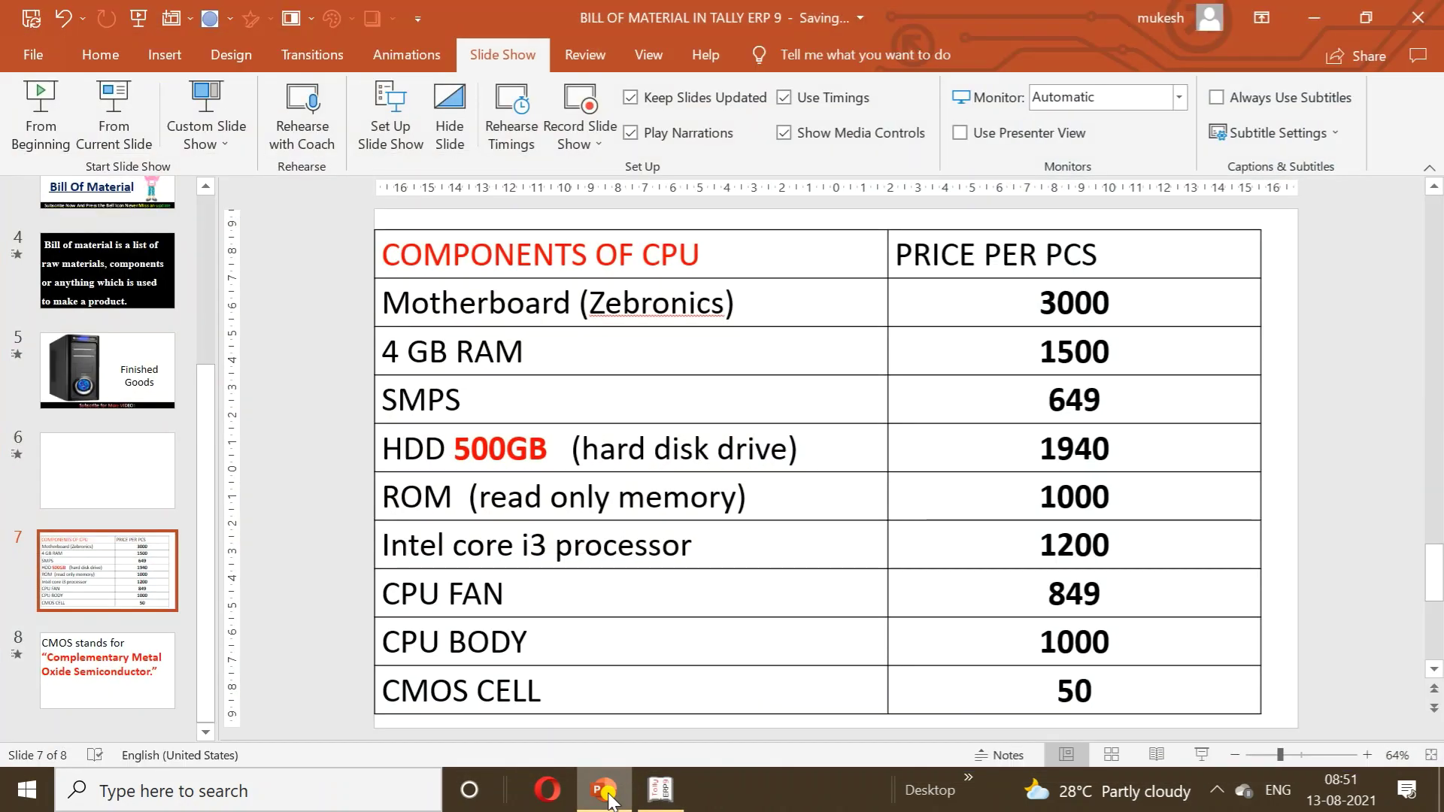
left_click(609, 800)
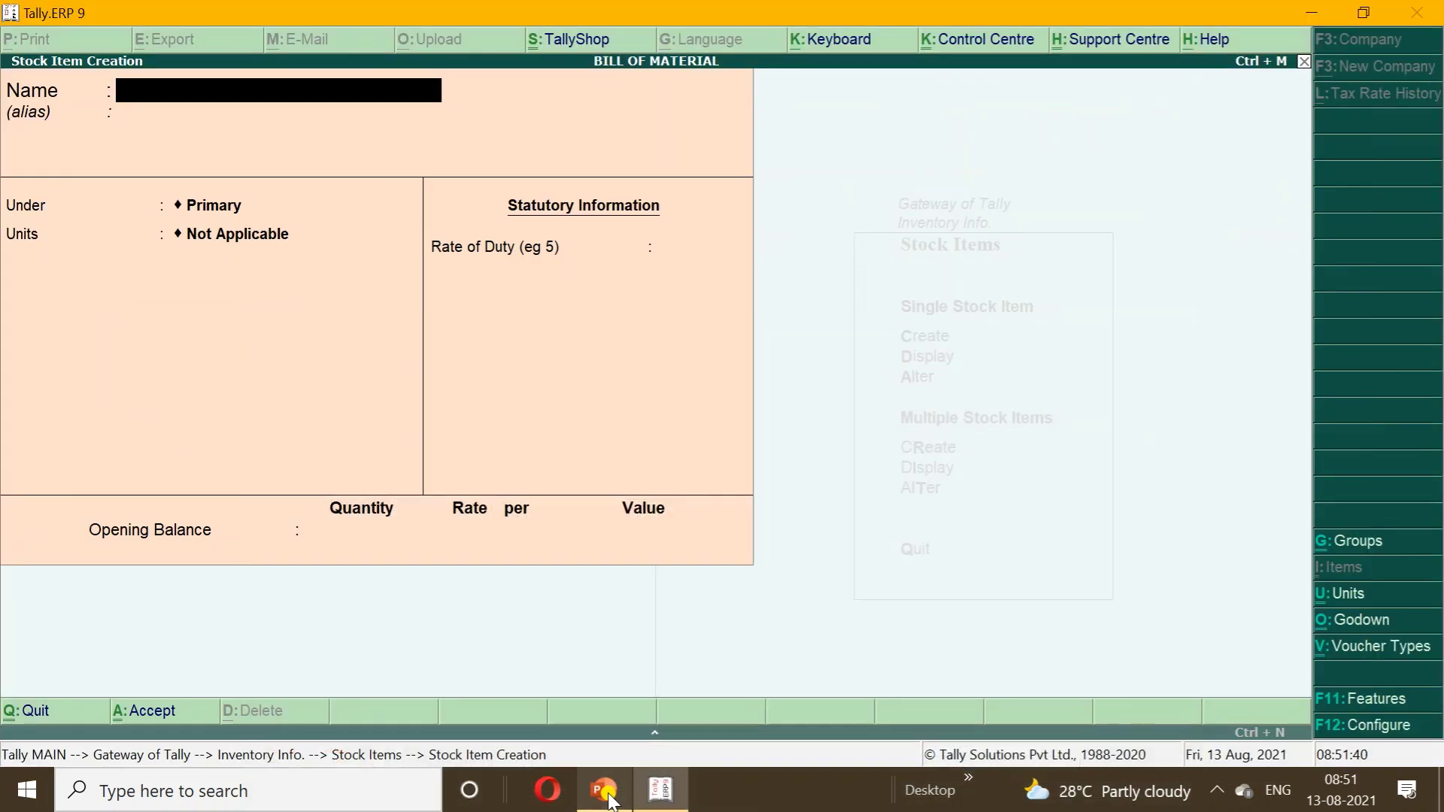
type("CPU FO")
type("N")
key("BackSpace")
key("BackSpace")
type("AN")
key("Return")
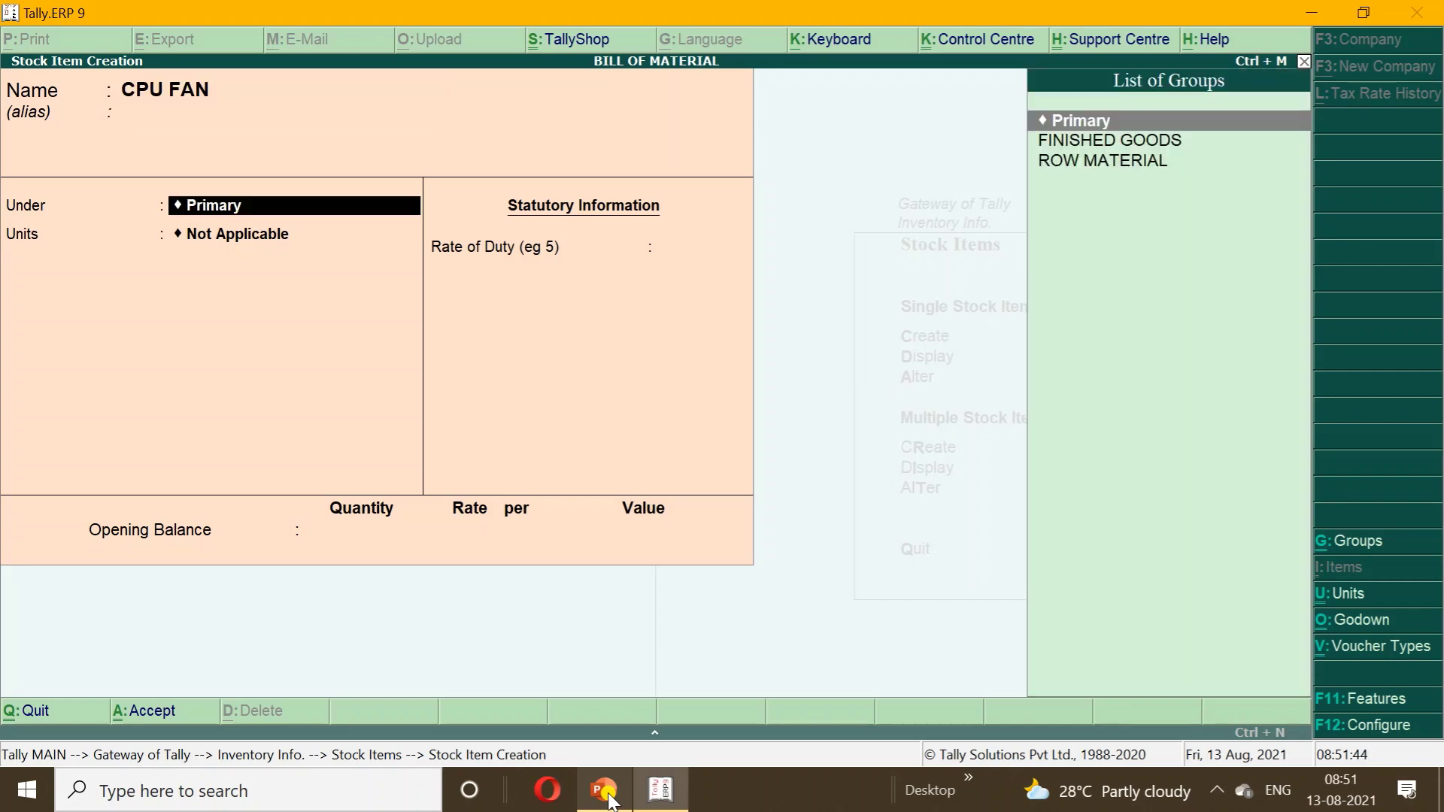
- Place CPU FAN under the ROW MATERIAL group and set its units to PCS
type("R")
key("Return")
key("Down")
key("Return")
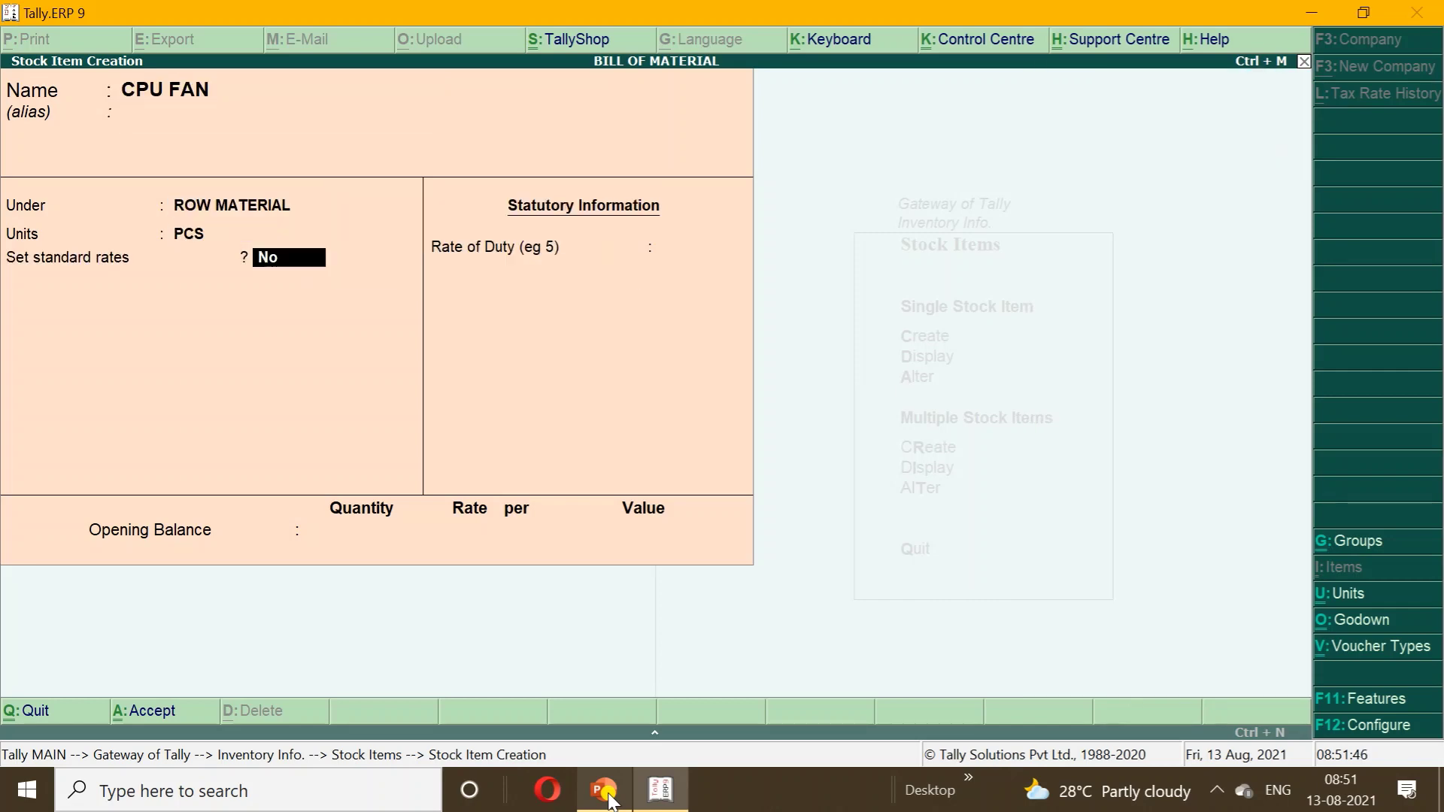
- Enable standard rates for CPU FAN, check its price on the PowerPoint slide, and set the standard cost to 849 per PCS from 1-Apr-2021
type("y")
key("Return")
left_click(608, 796)
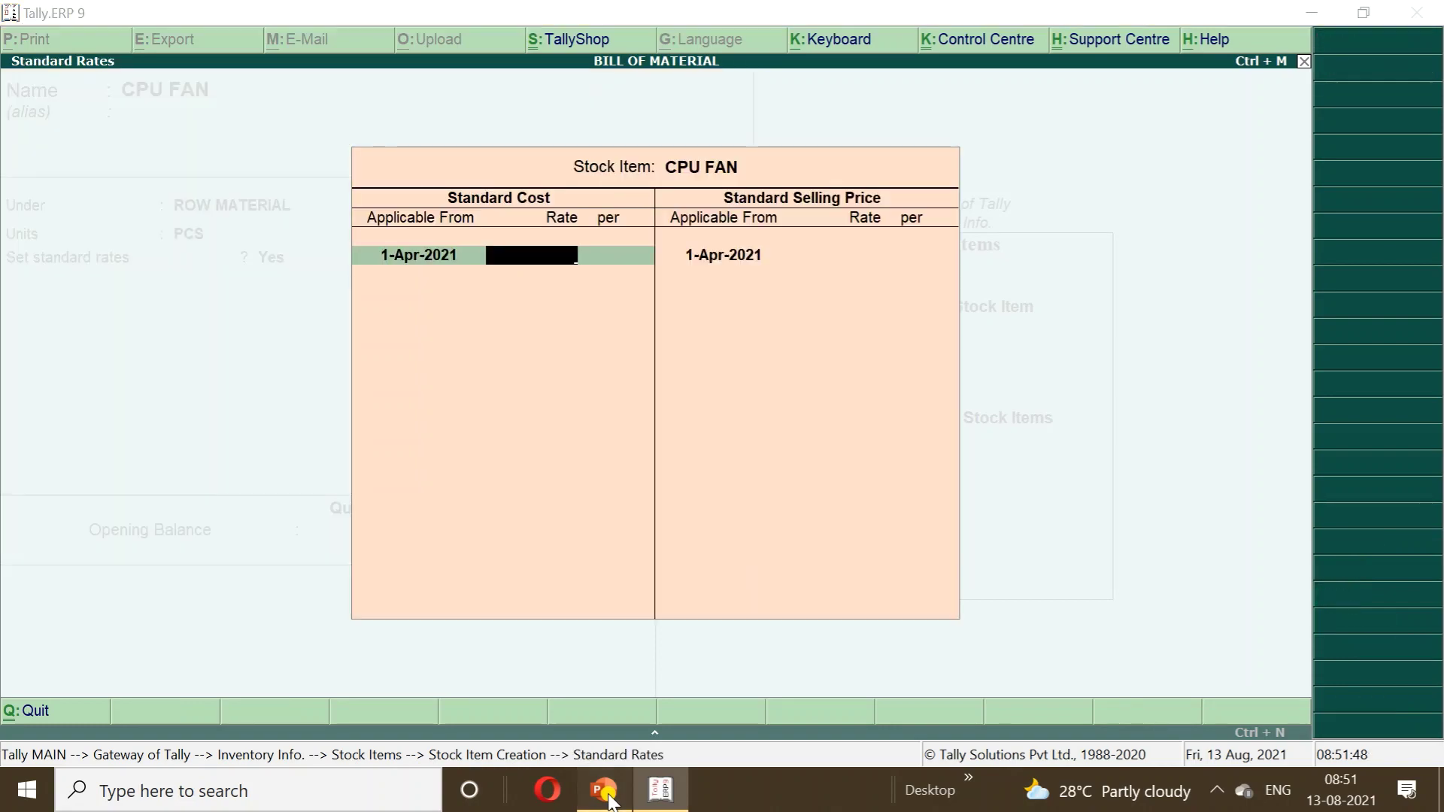
left_click(608, 796)
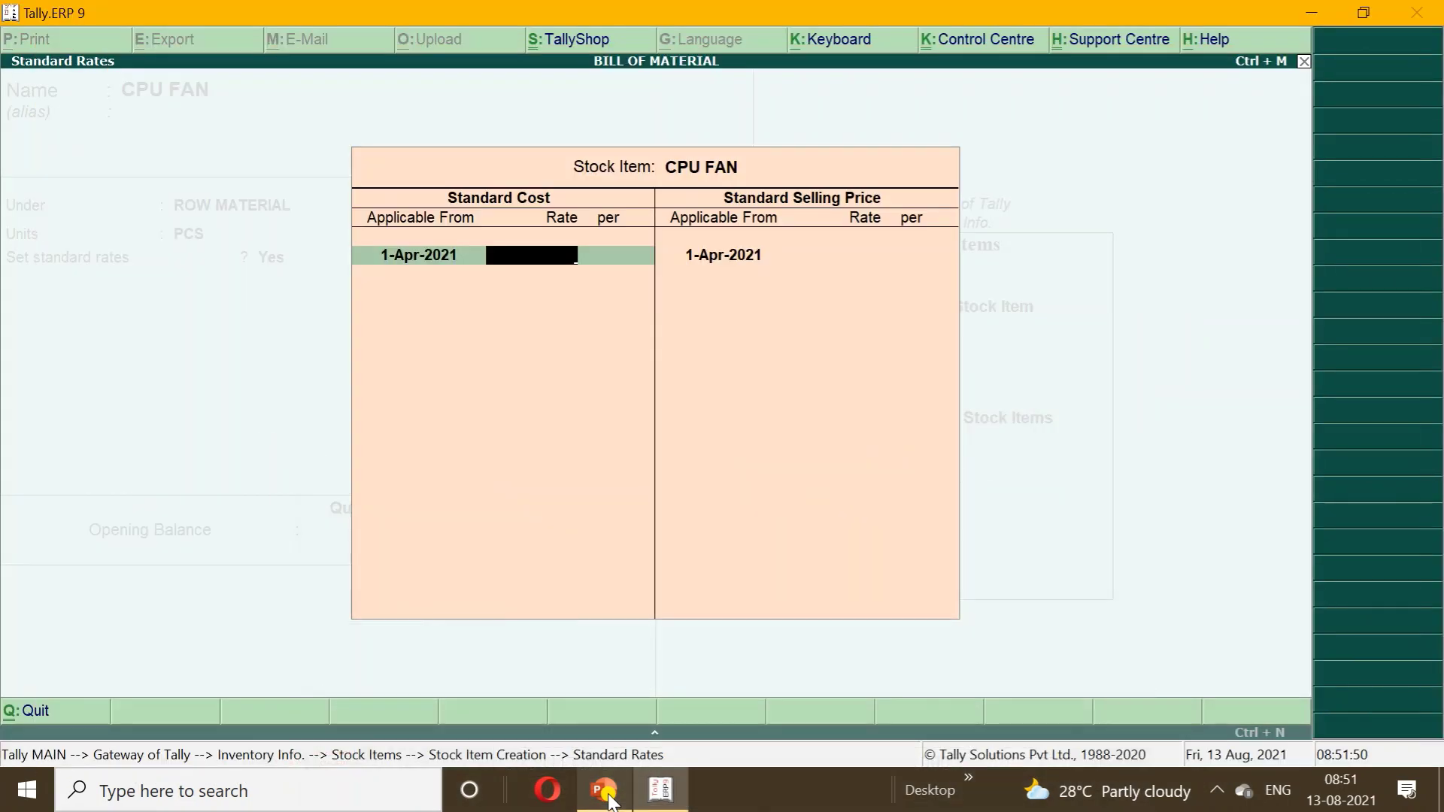
type("849")
key("Return")
key("Return")
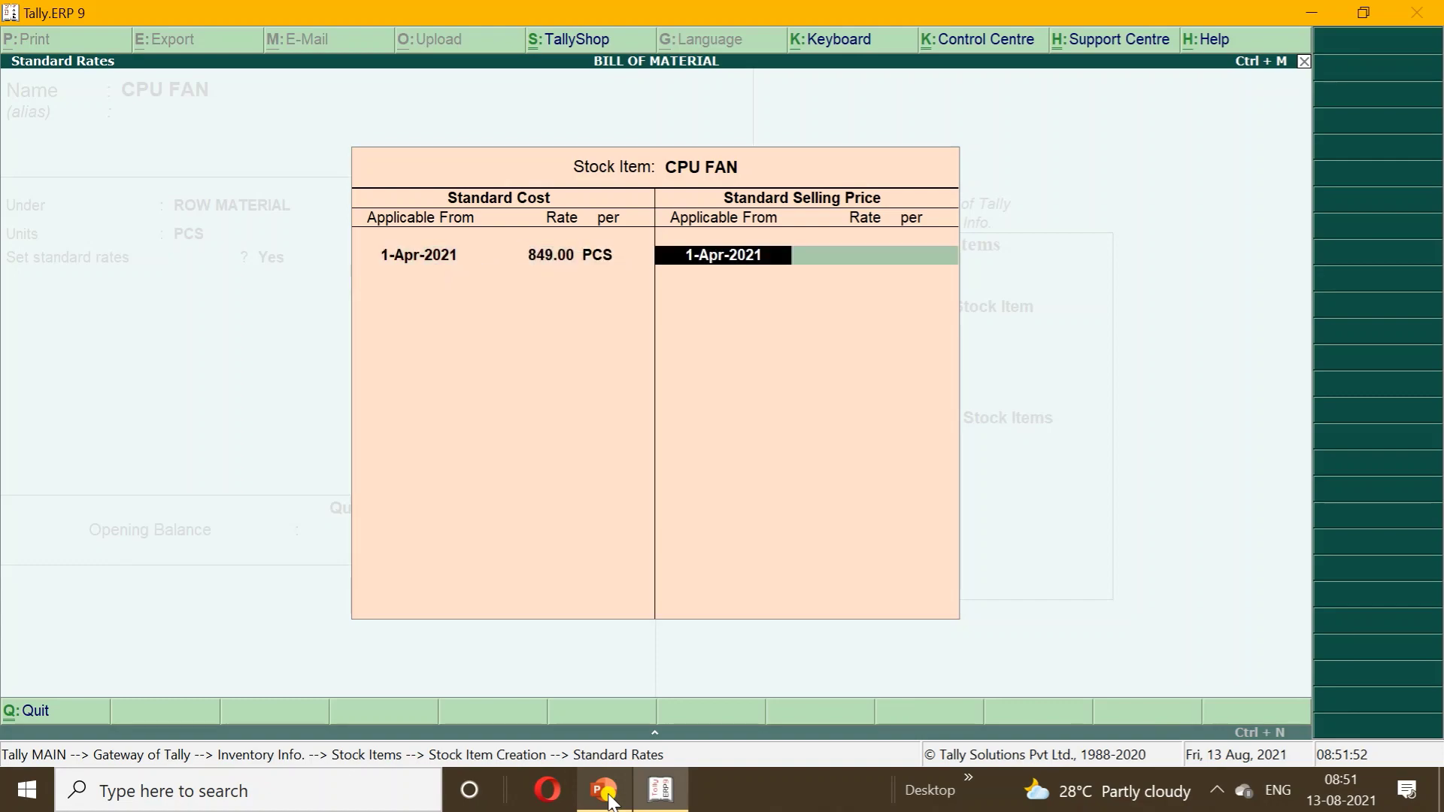
- Leave CPU FAN's standard selling price and opening balance empty, and save the stock item
key("Return")
key("Return")
key("Return")
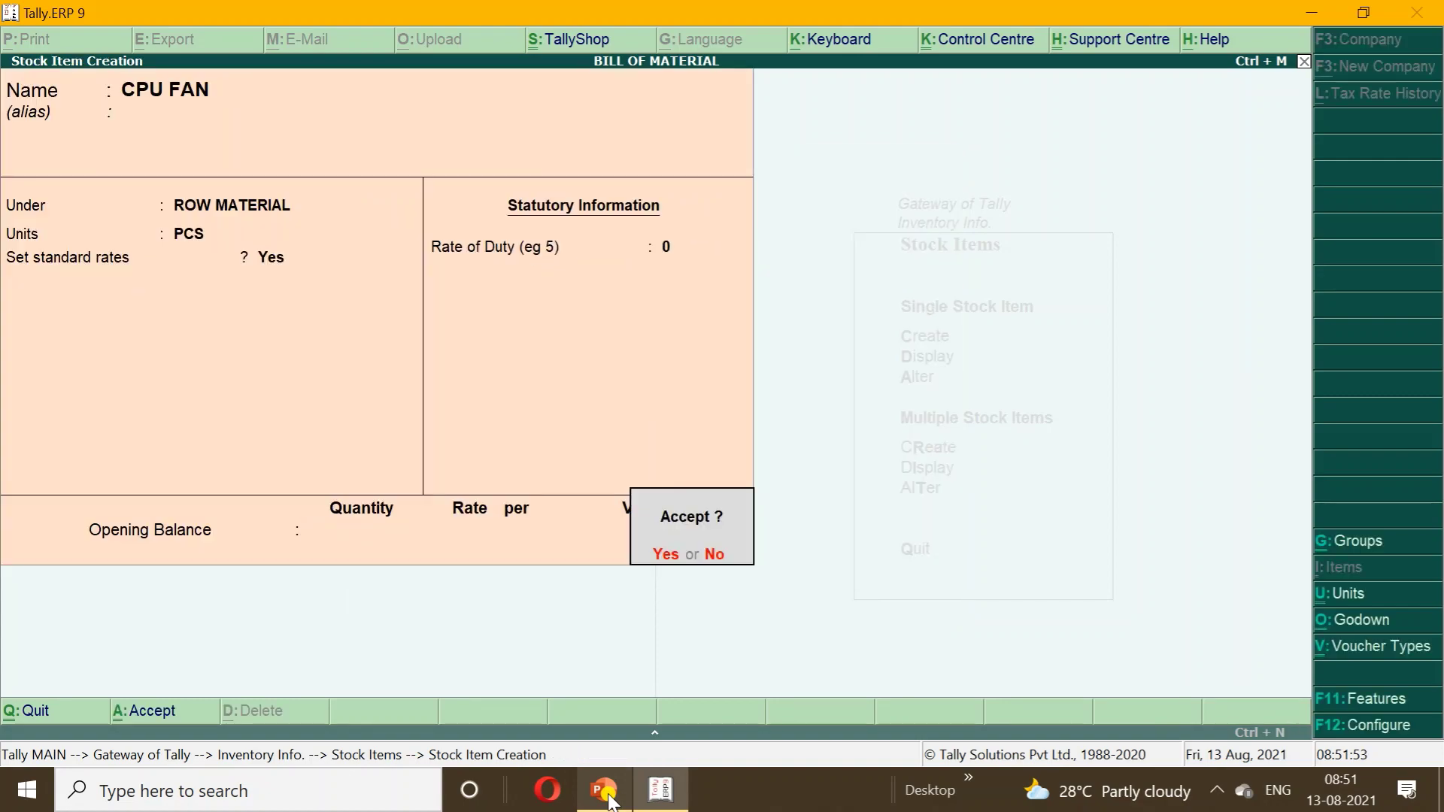
key("Return")
- Look up the next component on the PowerPoint slide, return to Tally.ERP 9 and name the new stock item CPU BODY without an alias
left_click(606, 796)
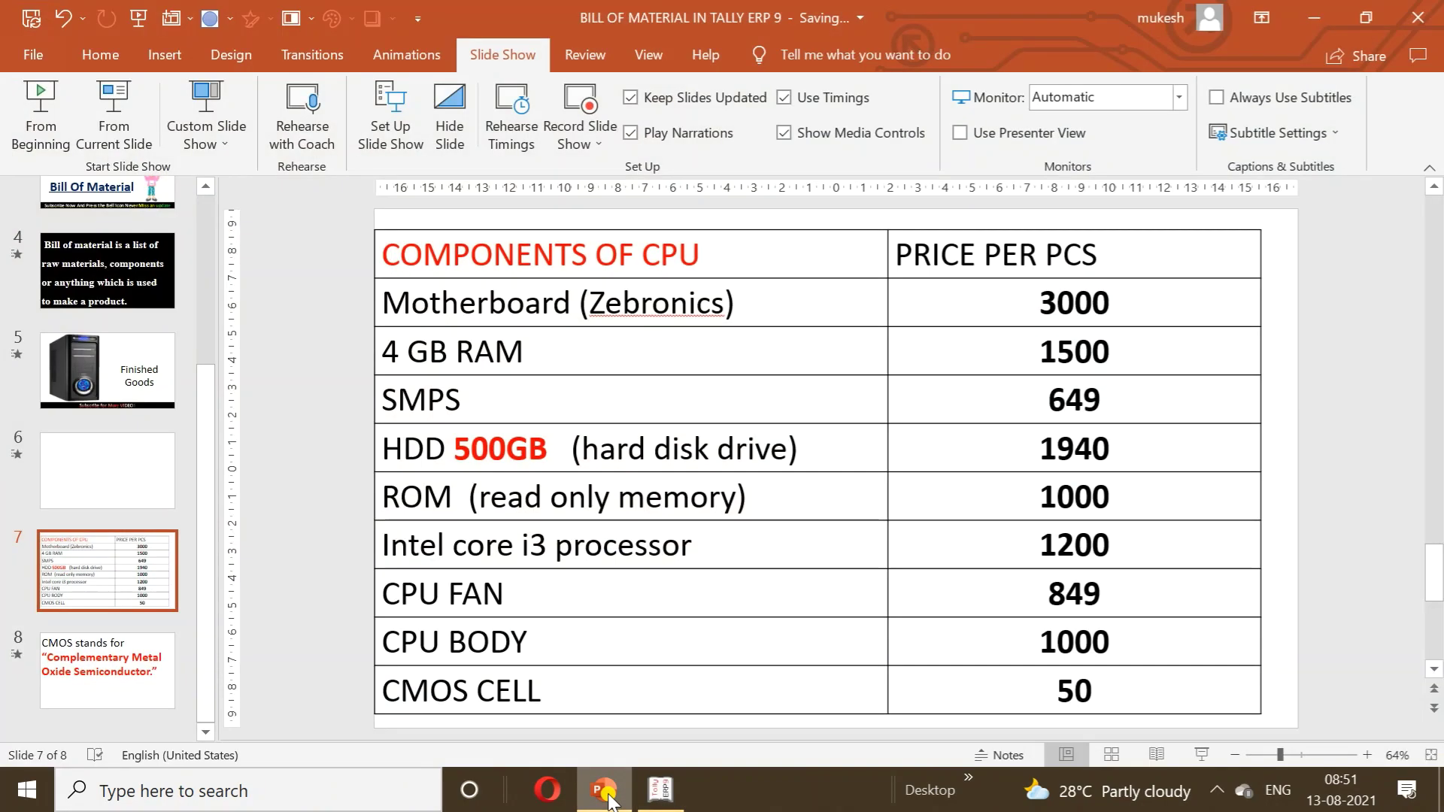
left_click(606, 796)
type("CPU")
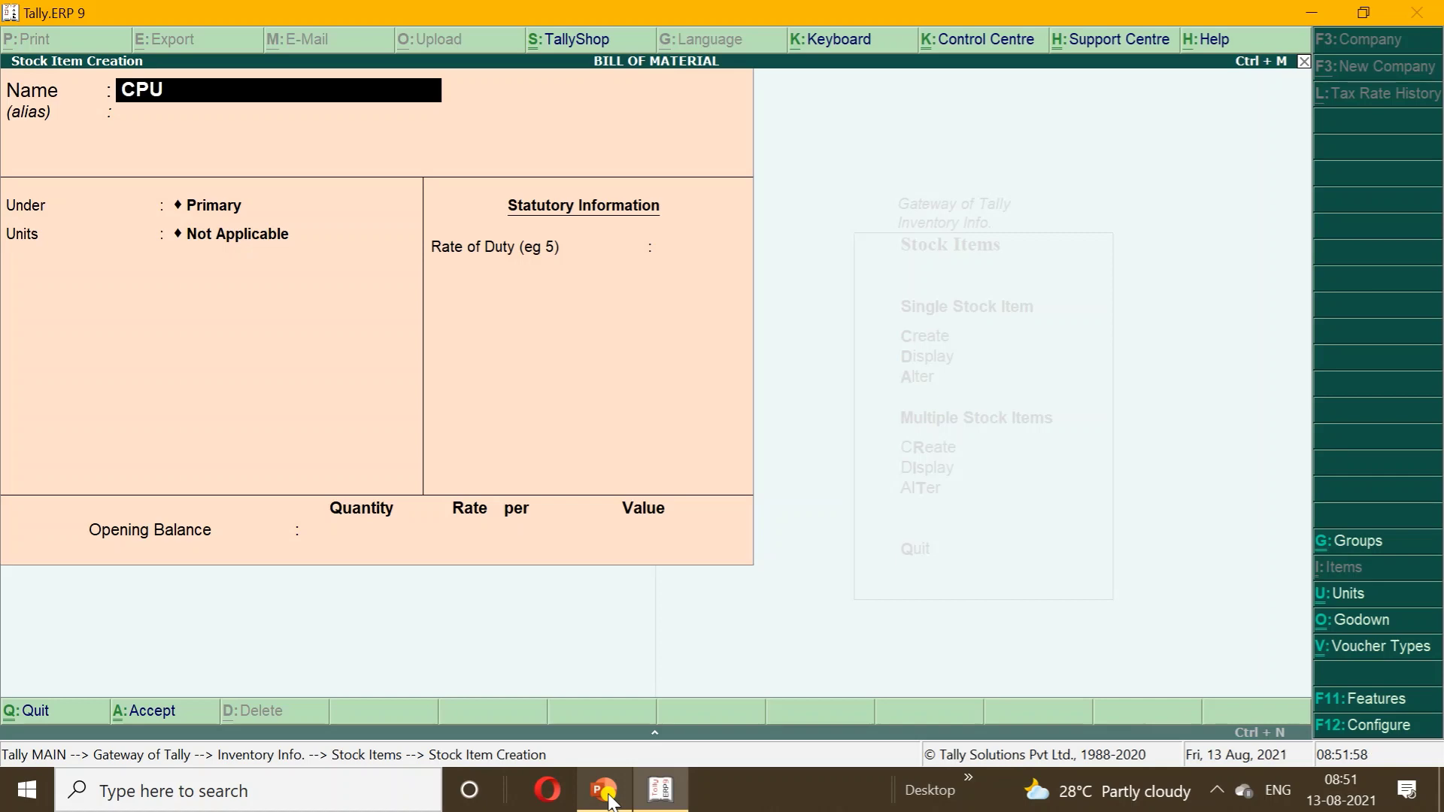
type(" BODY")
key("Return")
key("Return")
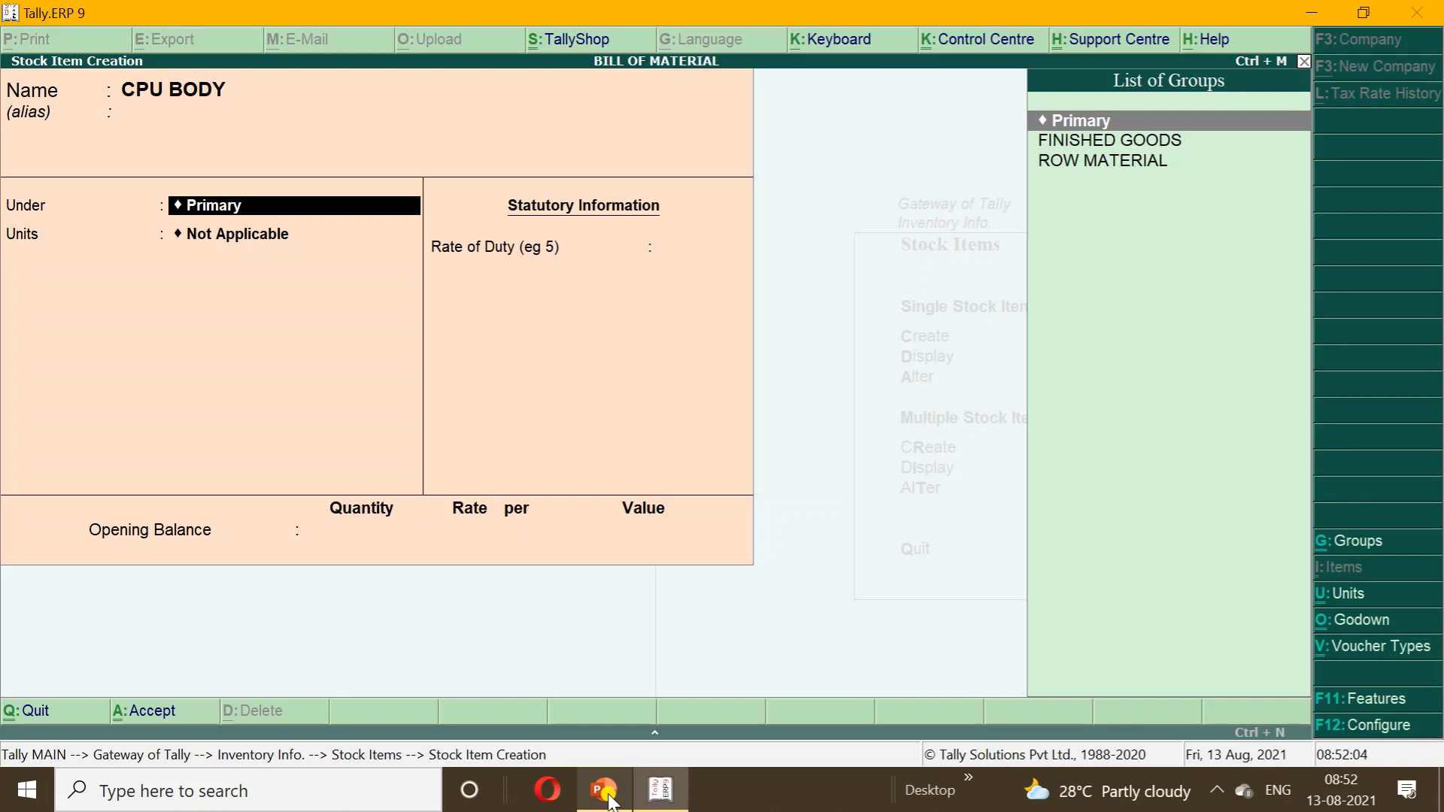
- Place CPU BODY under the ROW MATERIAL group and set its units to PCS
key("Down")
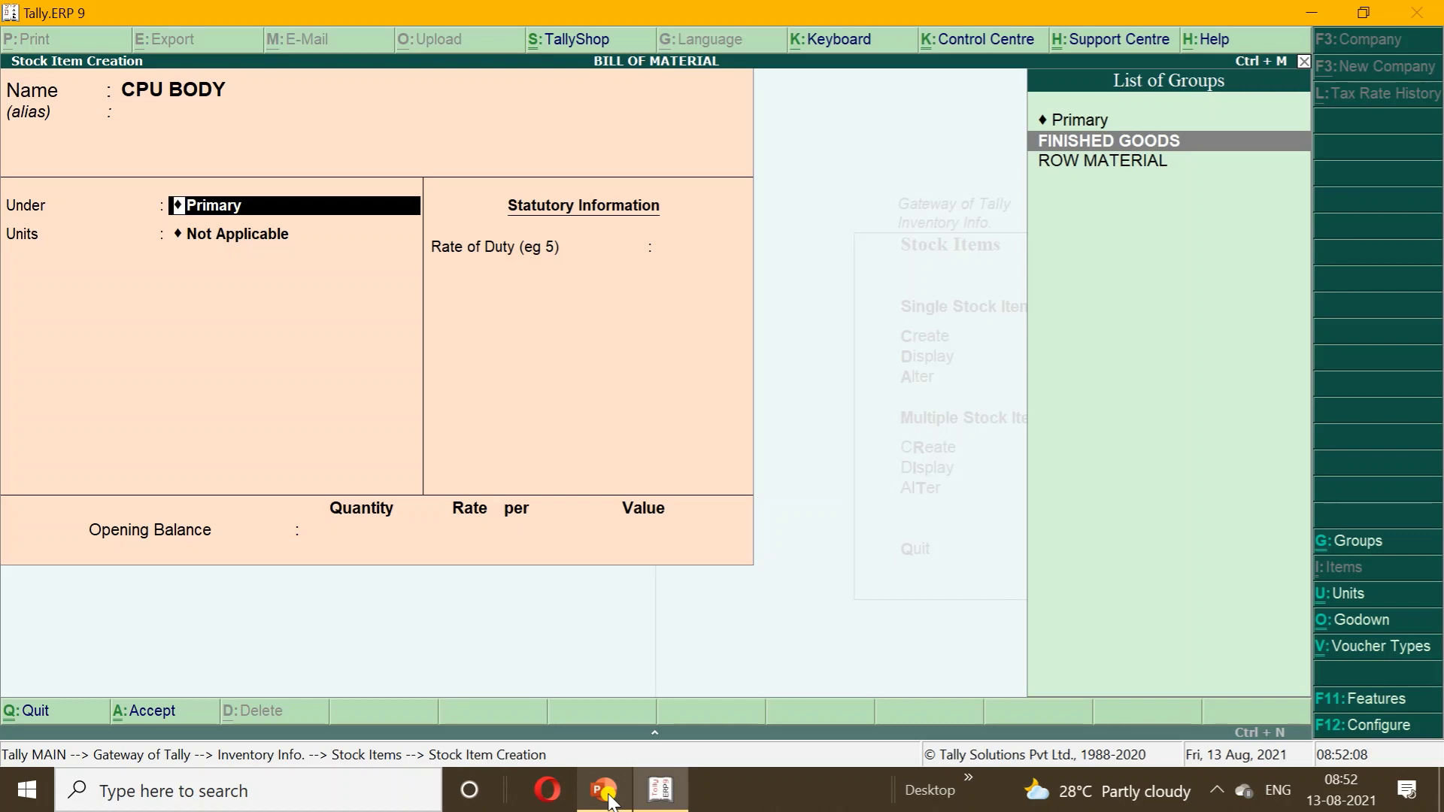
key("Down")
key("Return")
key("Down")
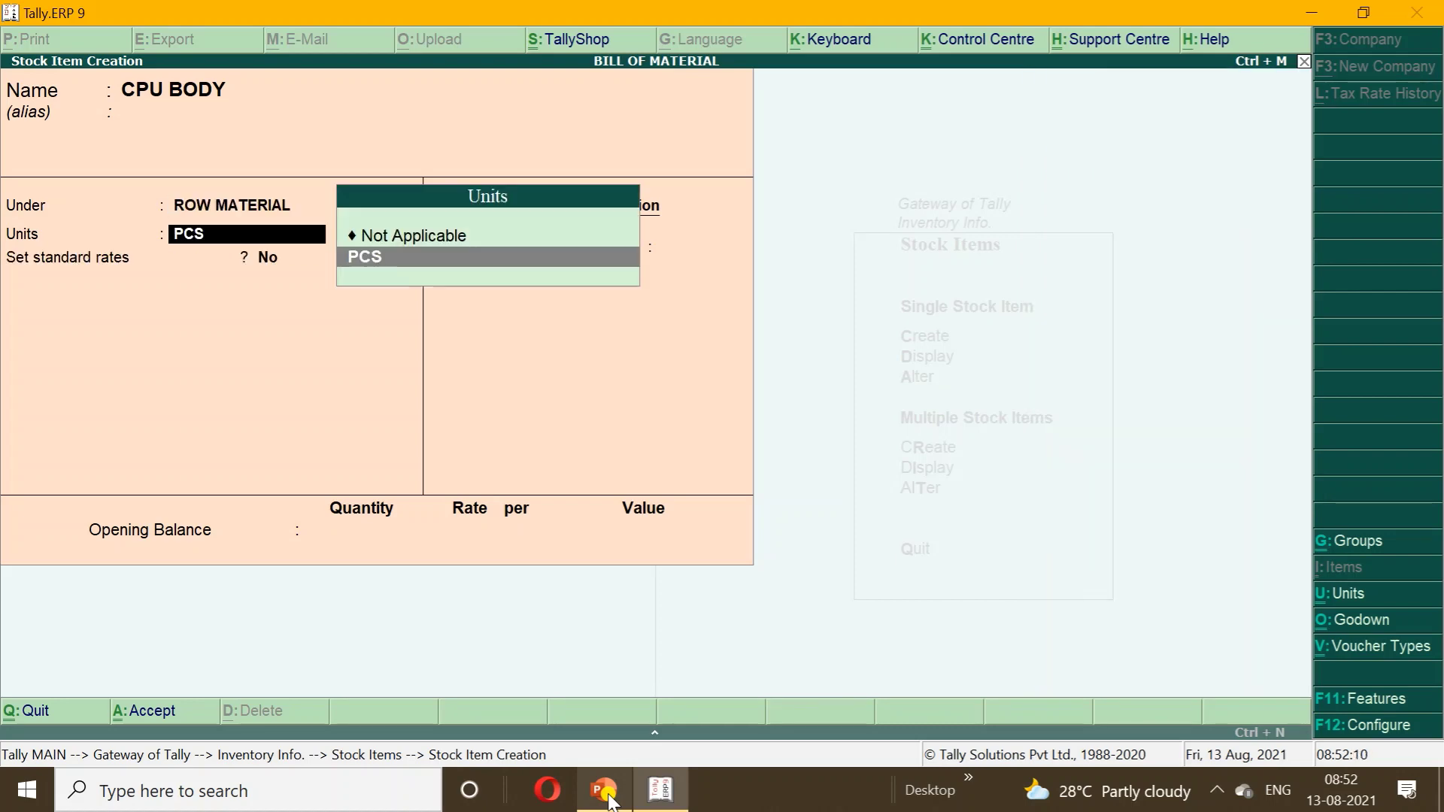
key("Return")
- Enable standard rates for CPU BODY, check its price on the PowerPoint slide, and set the standard cost to 1,000 per PCS from 1-Apr-2021
type("y")
key("Return")
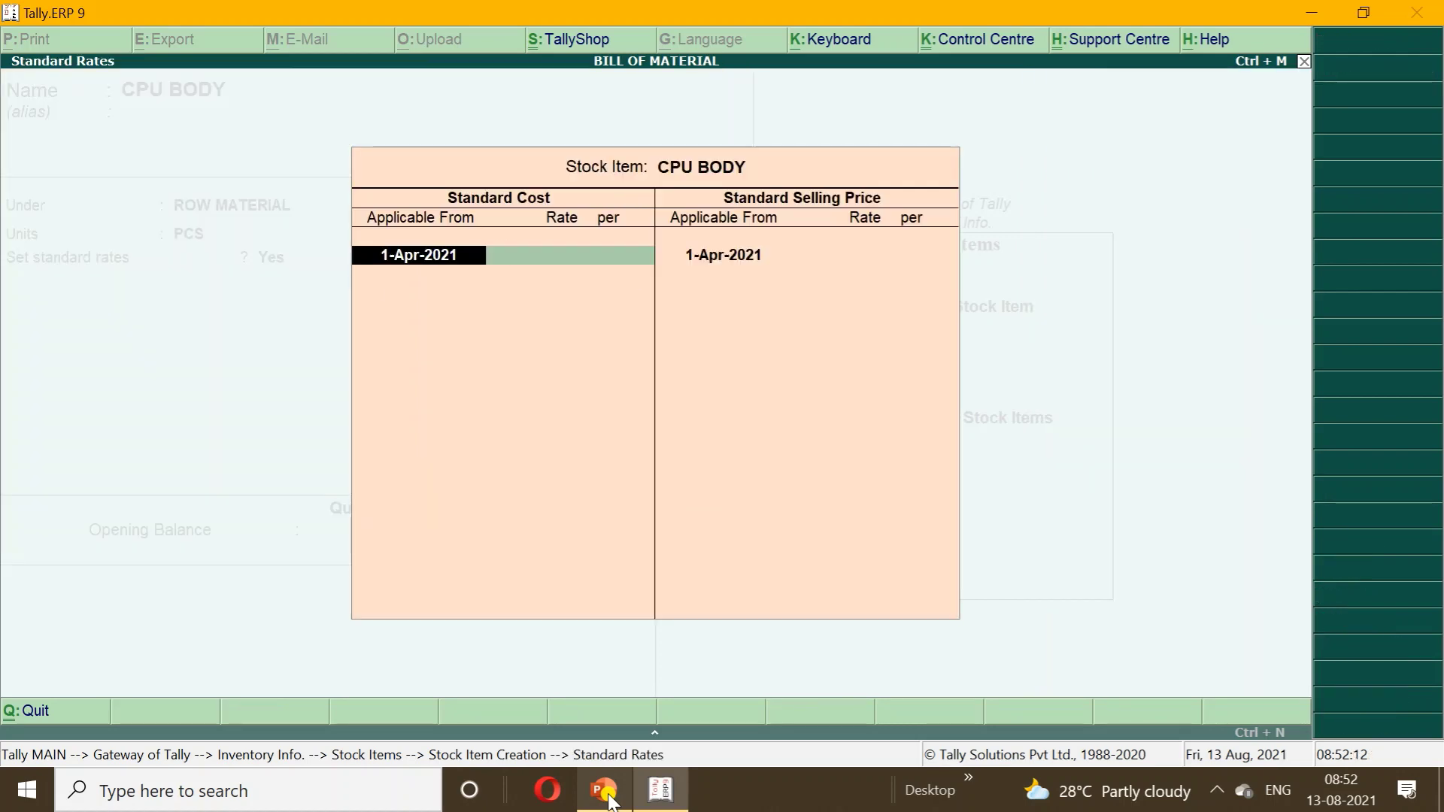
key("Return")
left_click(606, 791)
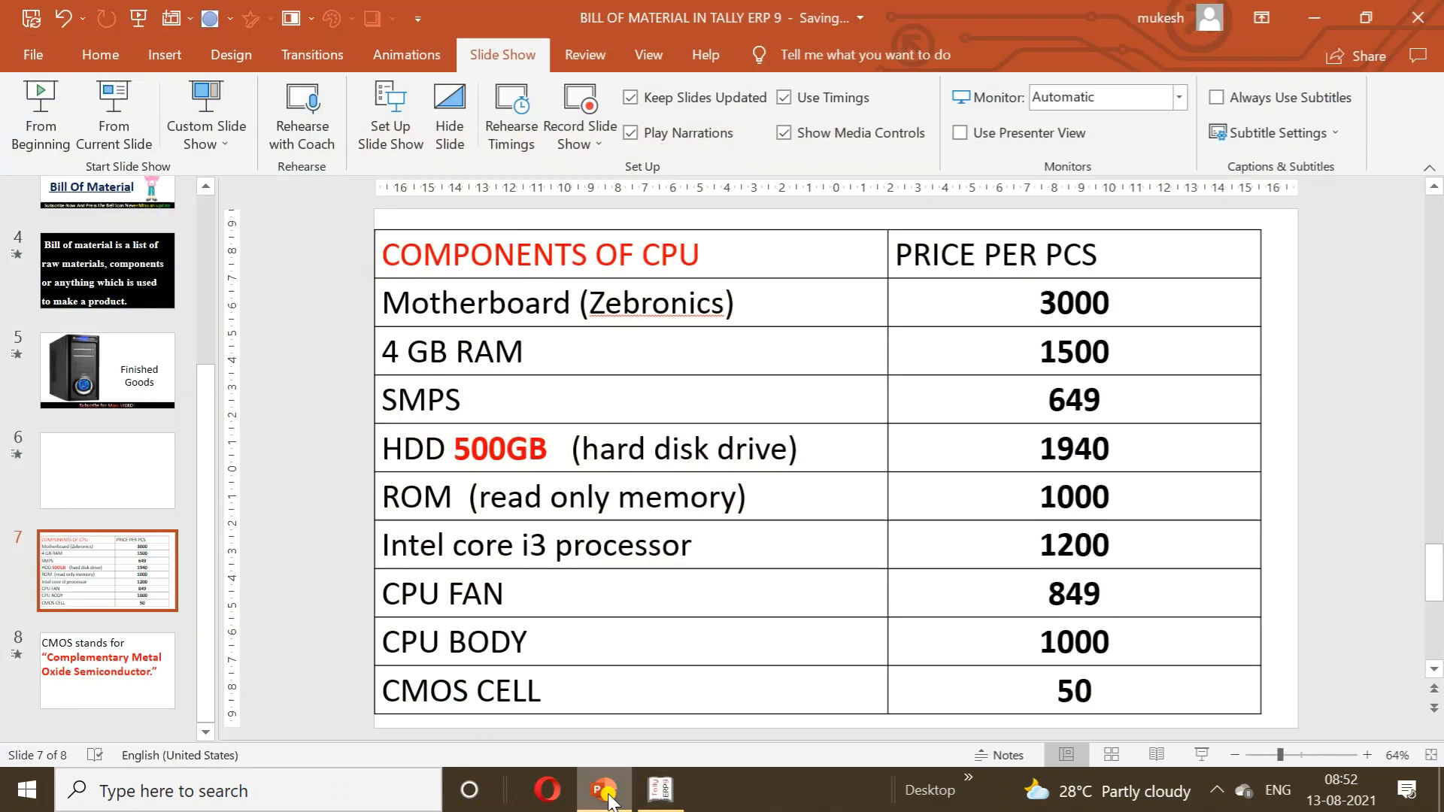
left_click(606, 792)
type("1000")
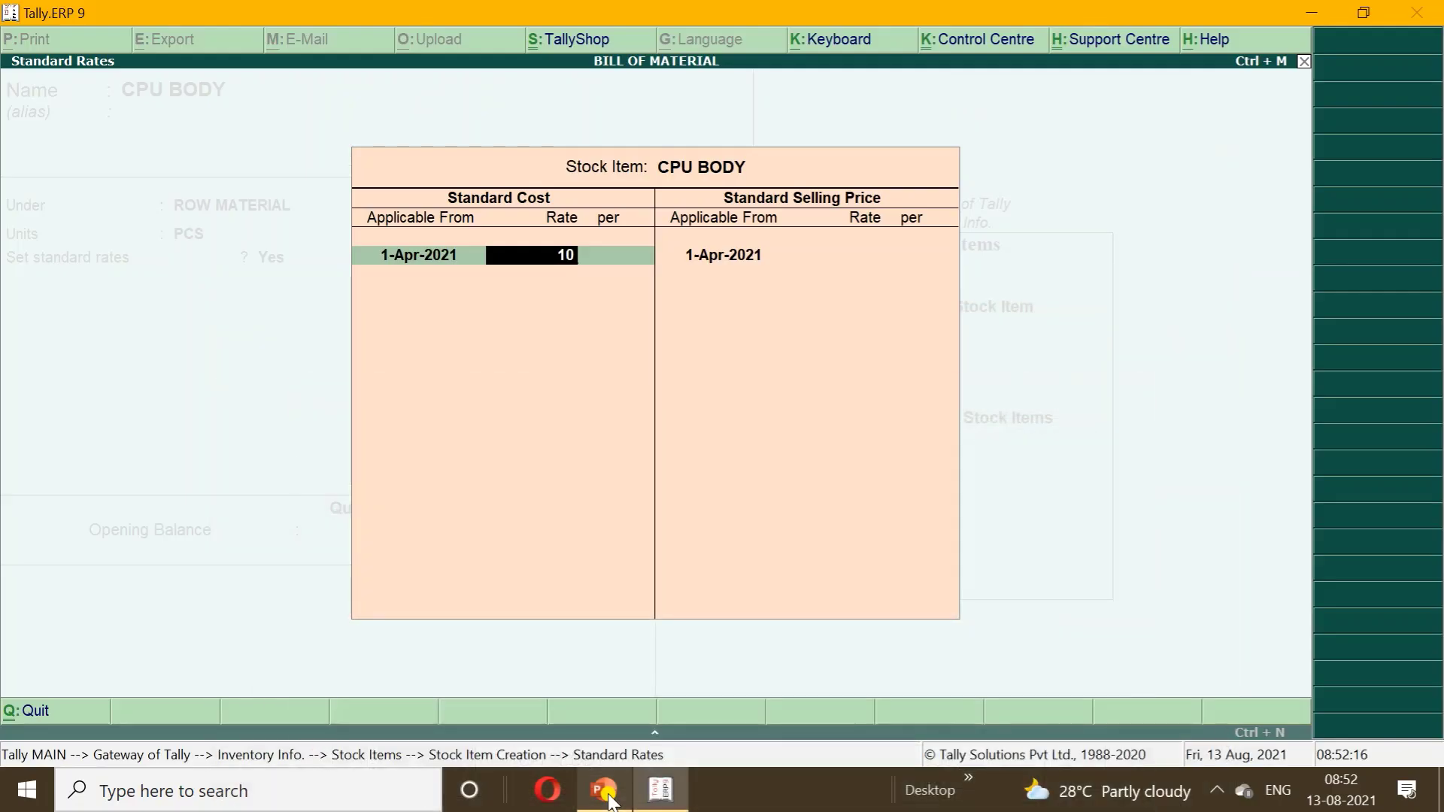
key("Return")
key("Return")
- Leave CPU BODY's standard selling price and opening balance empty, and save the stock item
key("Return")
key("Return")
key("Return")
key("Return")
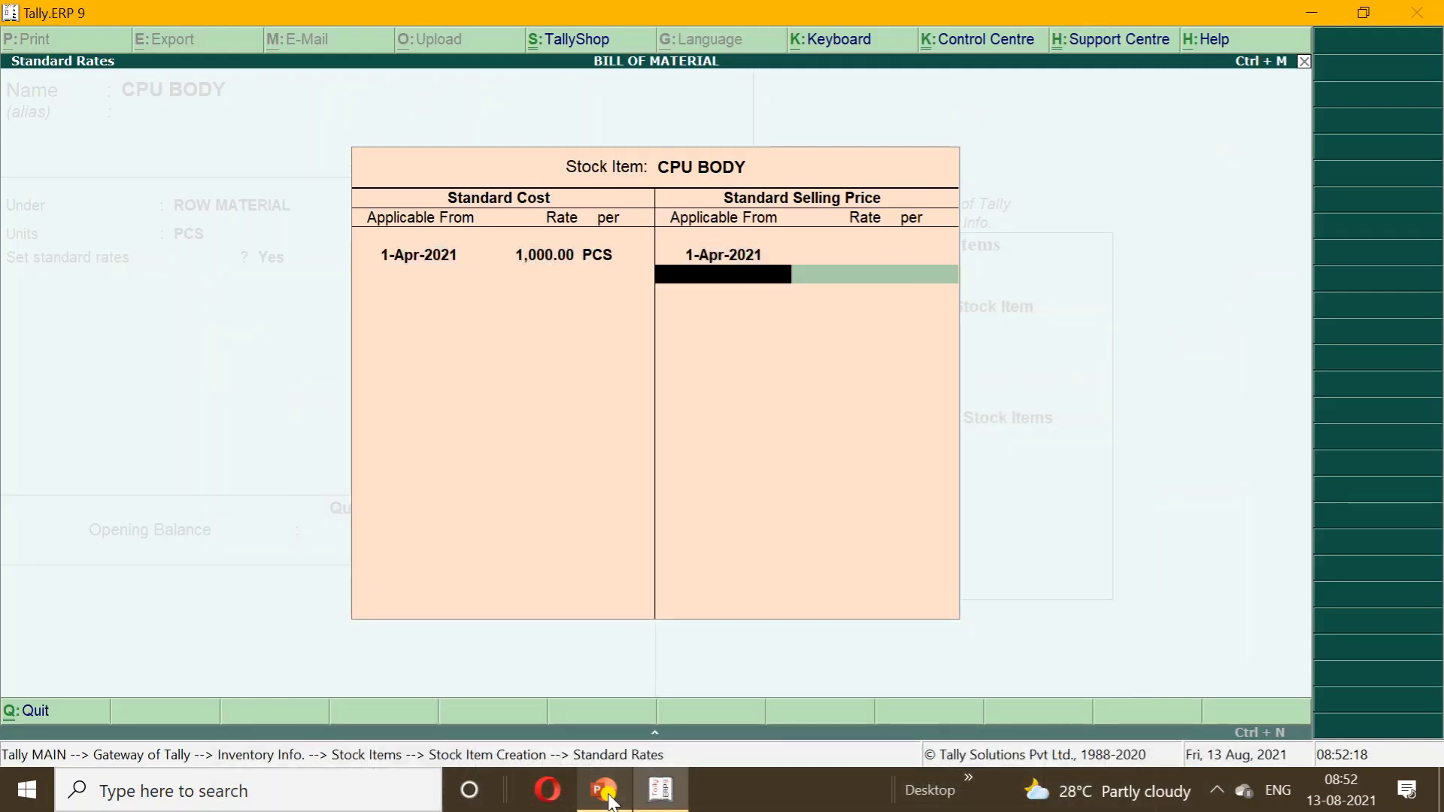
key("Return")
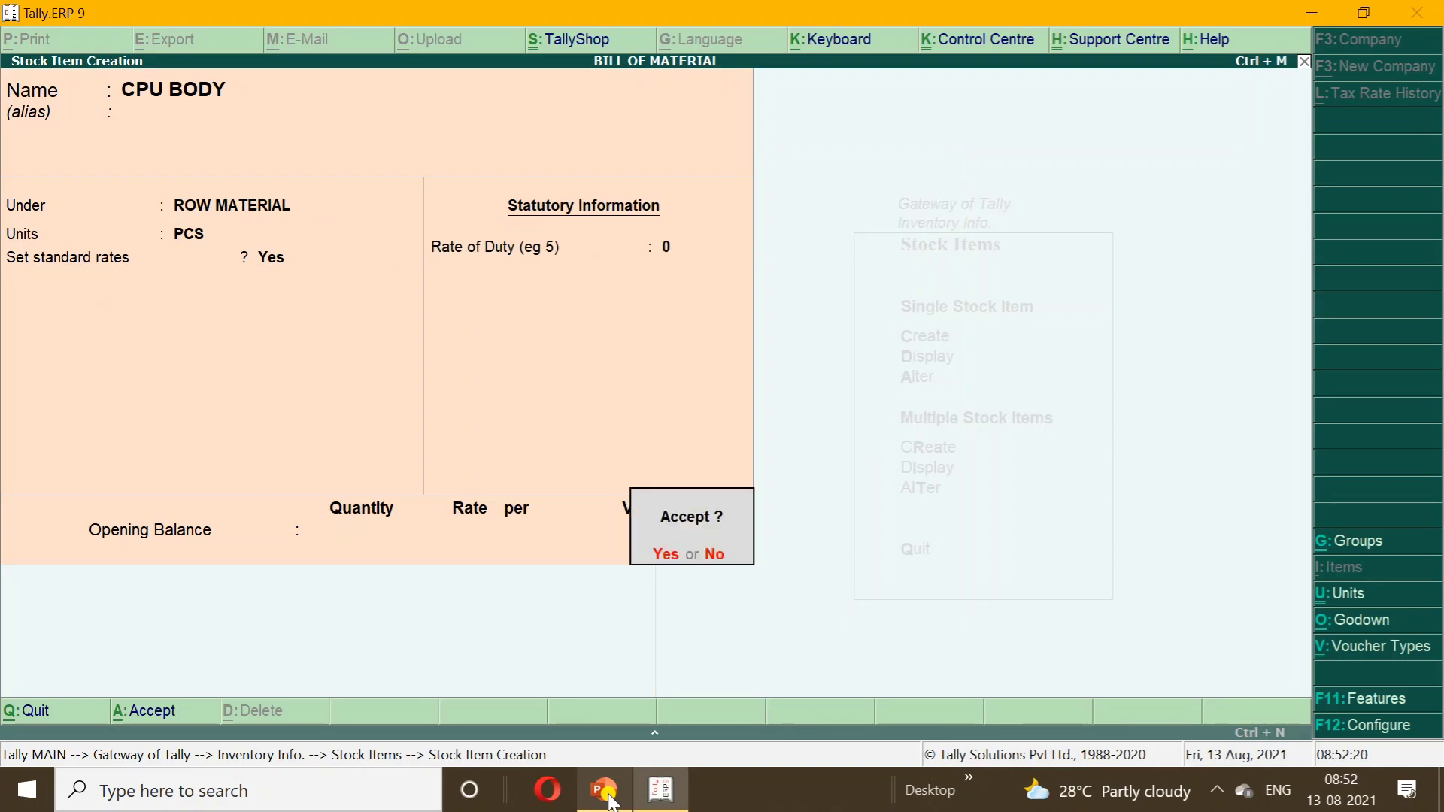
key("Return")
- Look up the last component on the PowerPoint slide, return to Tally.ERP 9 and name the new stock item CMOS CELL without an alias
left_click(606, 793)
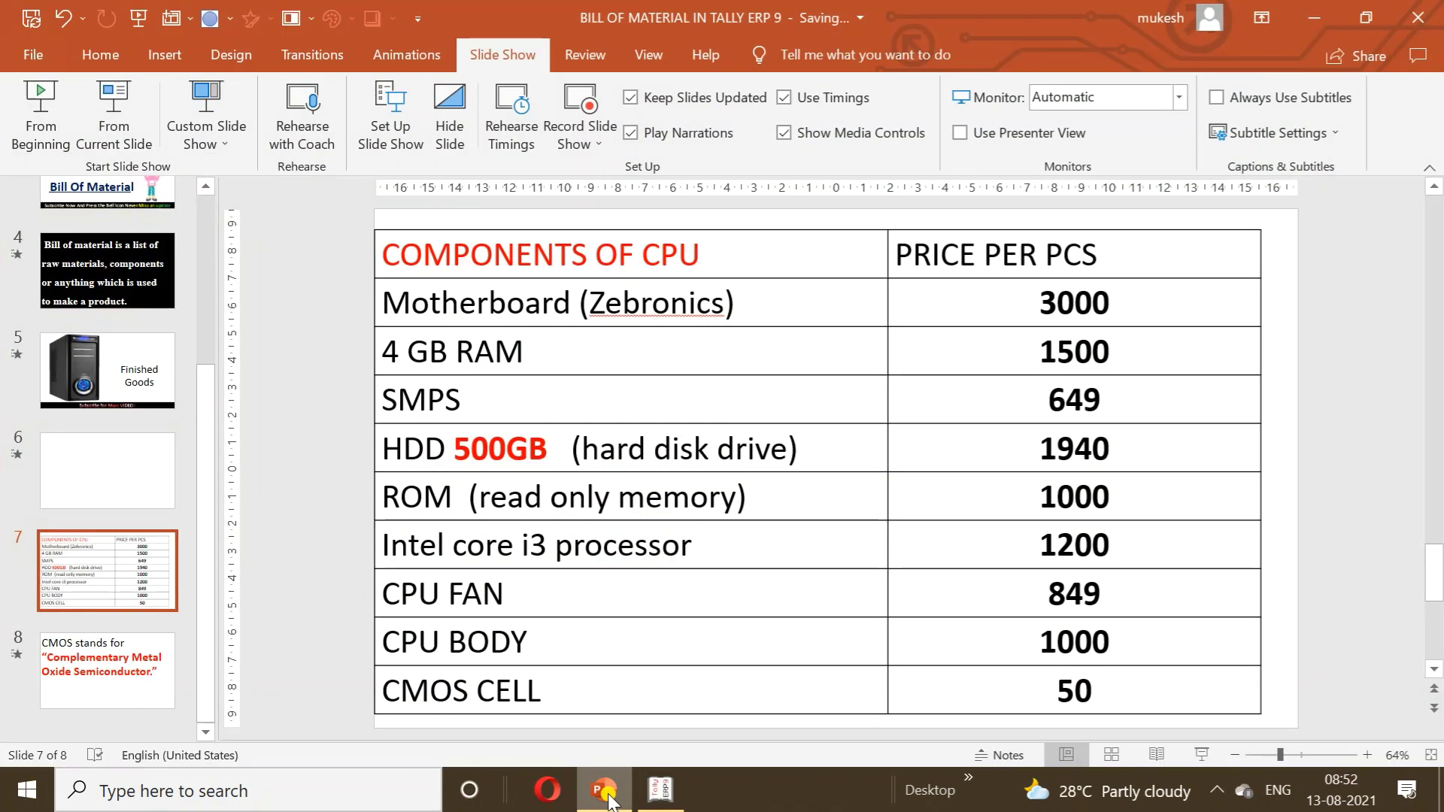
left_click(605, 793)
type("CMO")
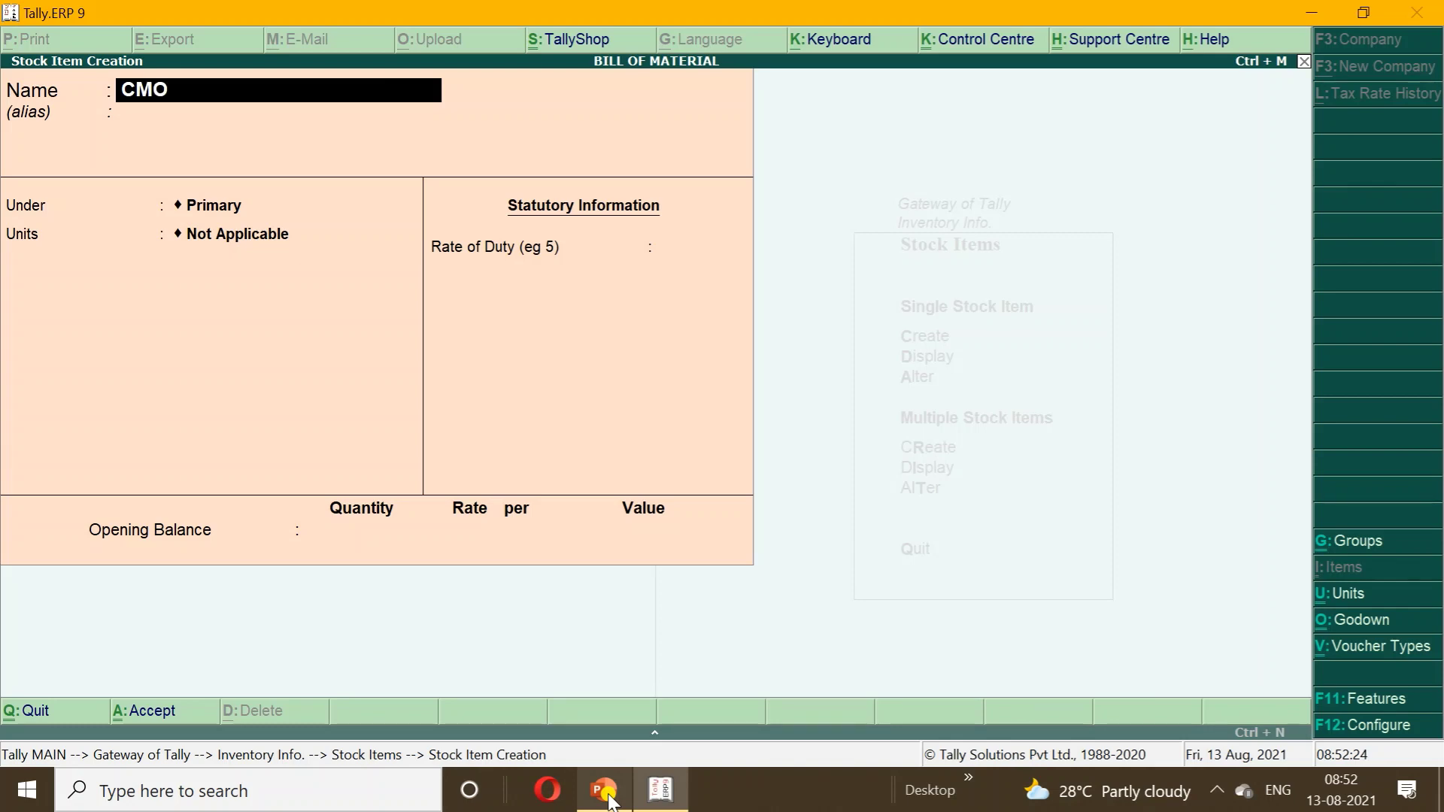
type("S CELL")
key("Return")
key("Return")
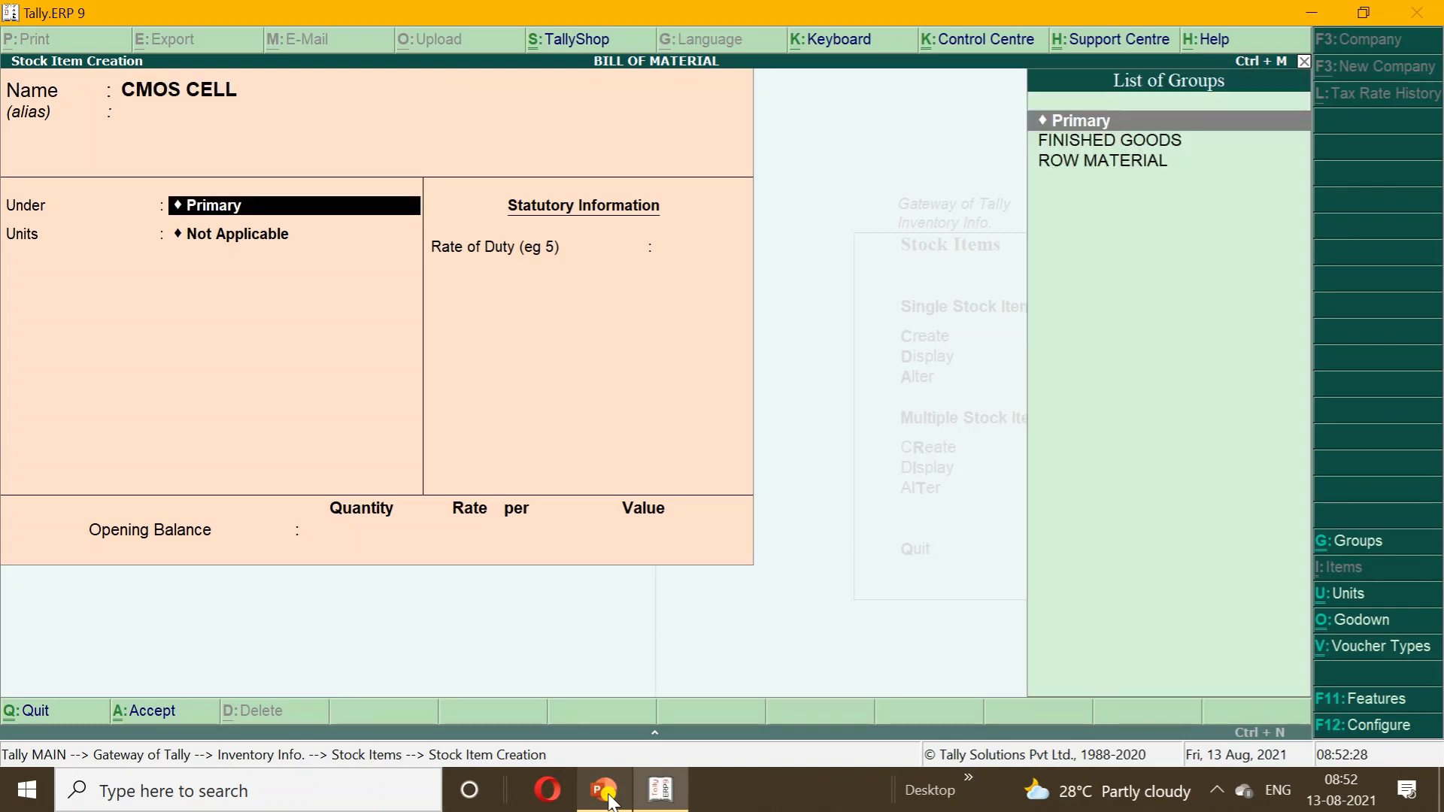
- Review the component price table in PowerPoint, return to Tally.ERP 9, and place CMOS CELL under ROW MATERIAL with units PCS
left_click(604, 790)
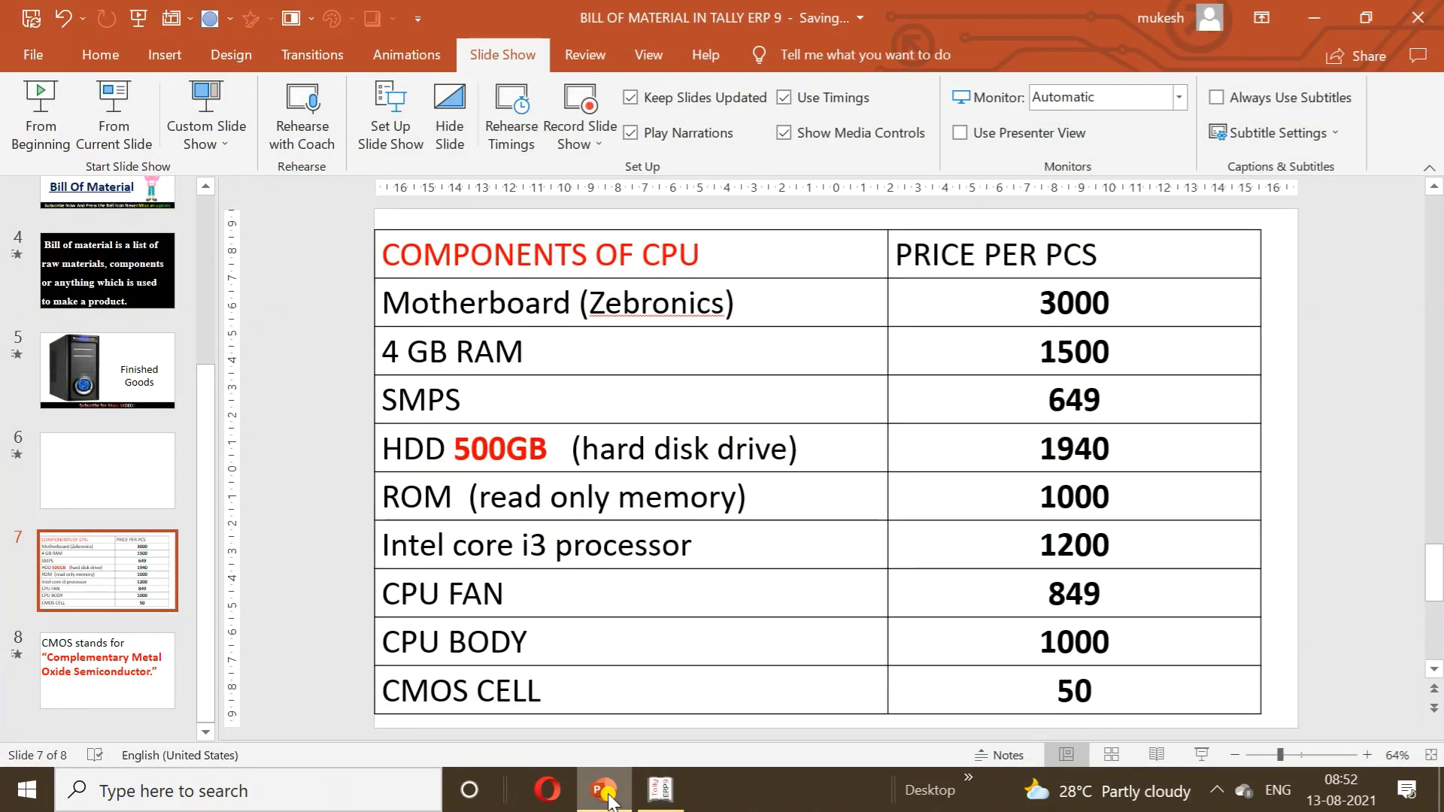
left_click(605, 789)
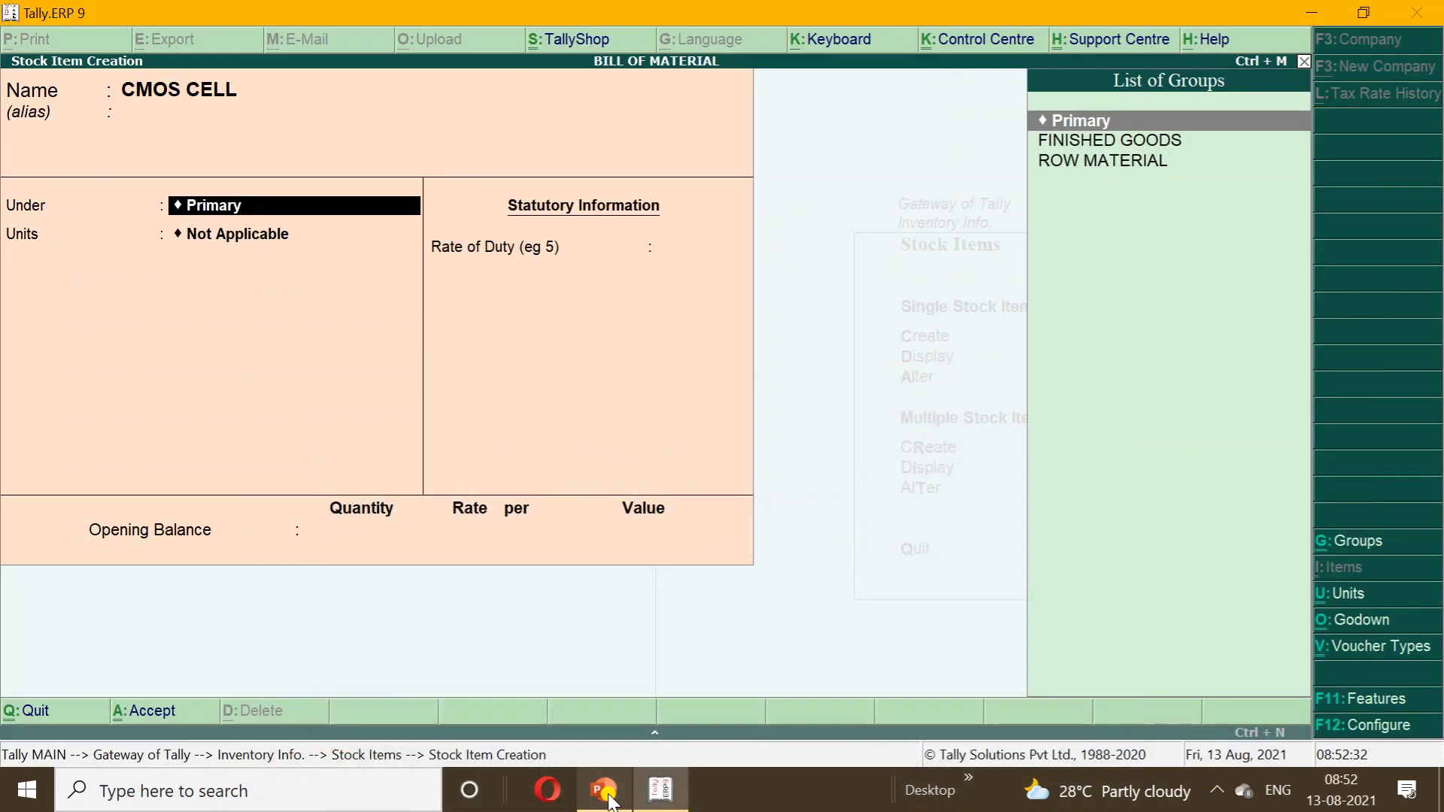
left_click(606, 791)
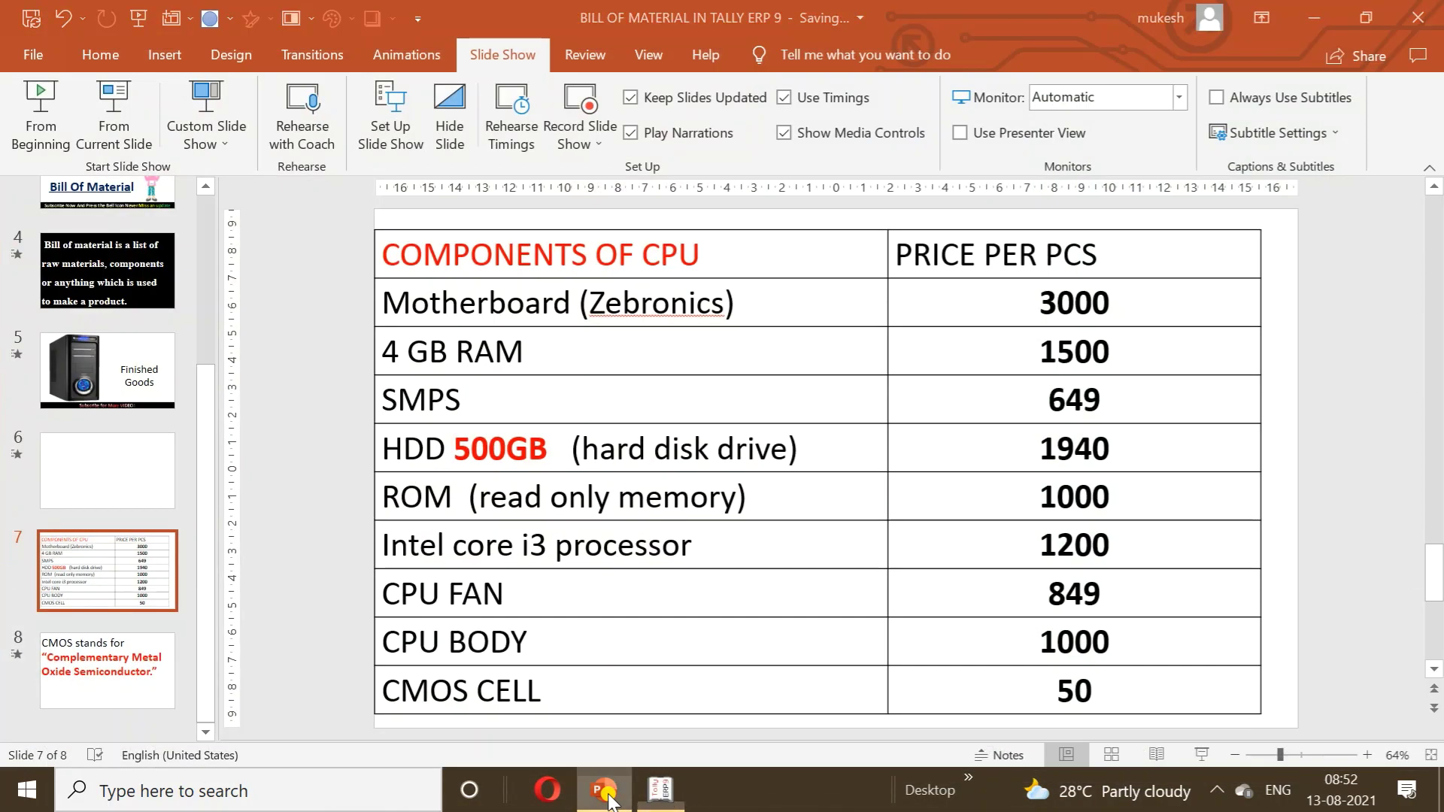
left_click(606, 792)
left_click(606, 791)
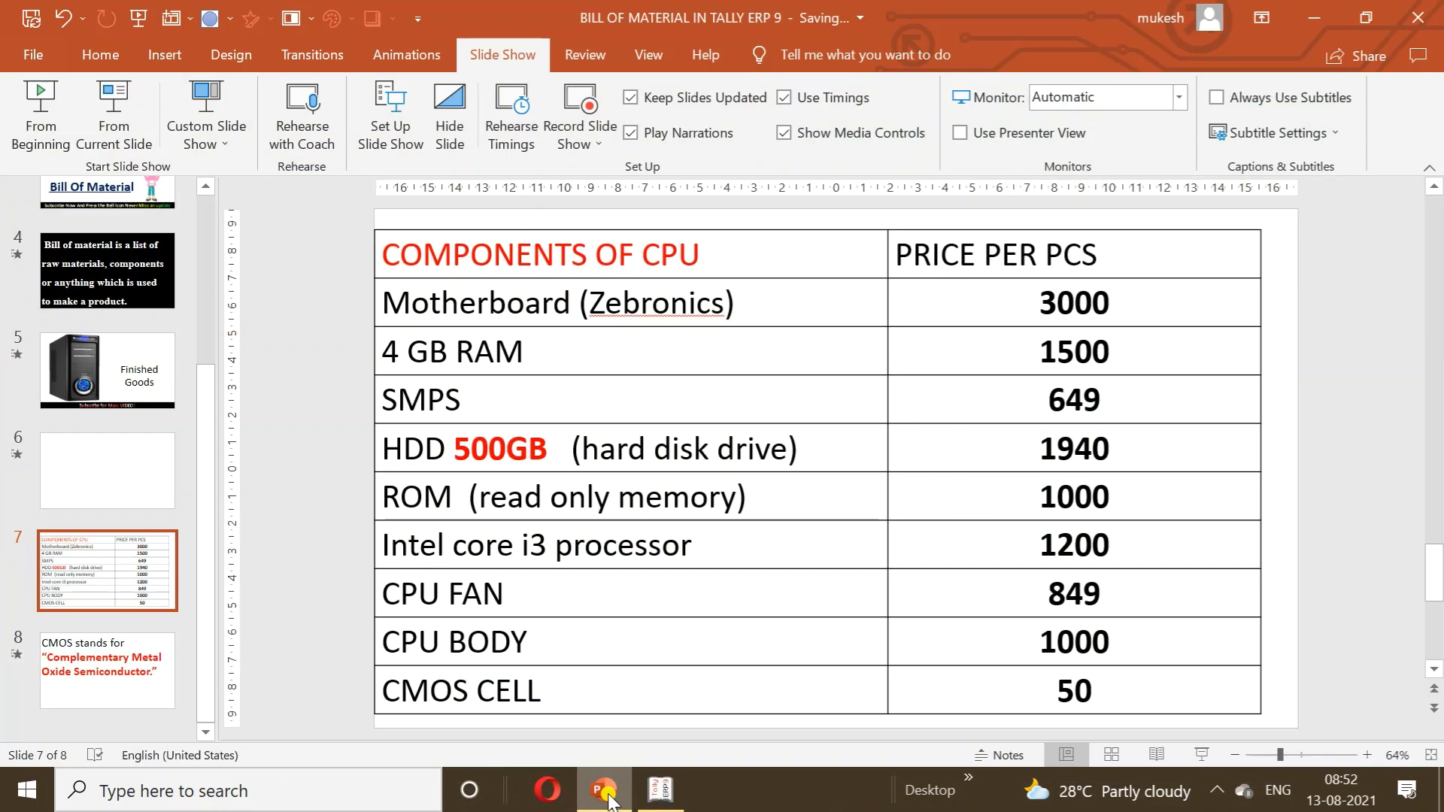
left_click(607, 791)
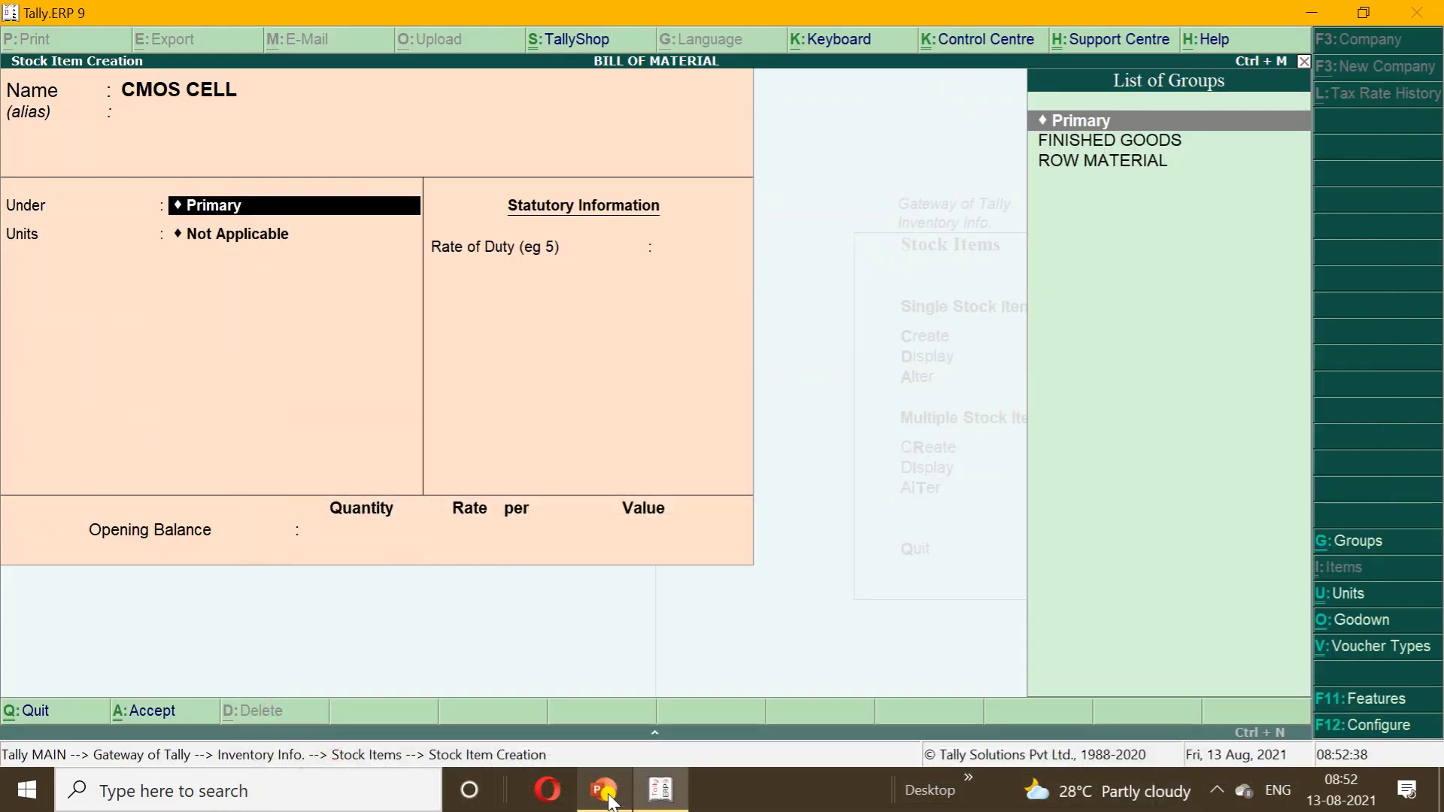
type("R")
key("Return")
type("p")
key("Return")
- Enable standard rates for CMOS CELL and set the standard cost to 50 per PCS from 1-Apr-2021
type("y")
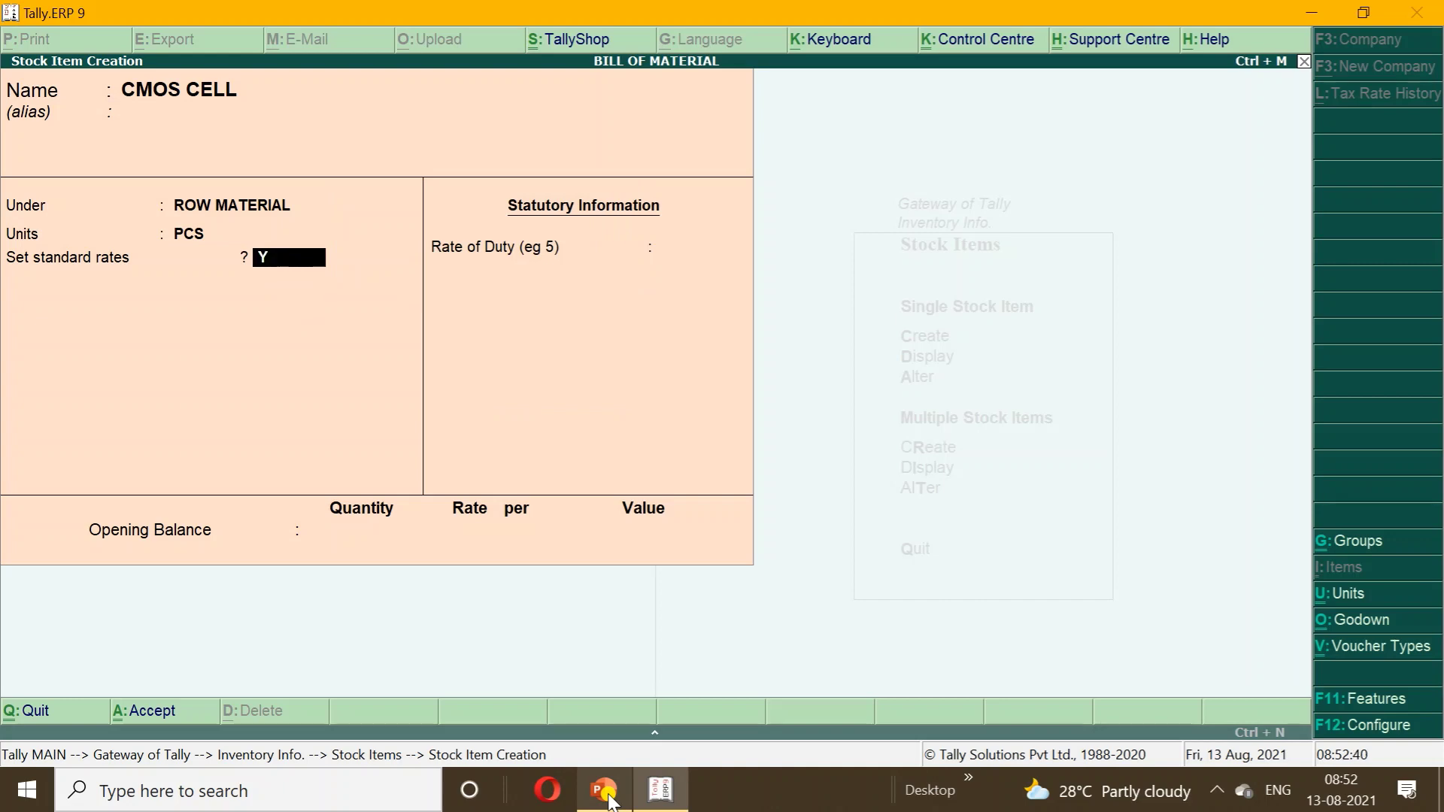
key("Return")
key("Return")
type("50")
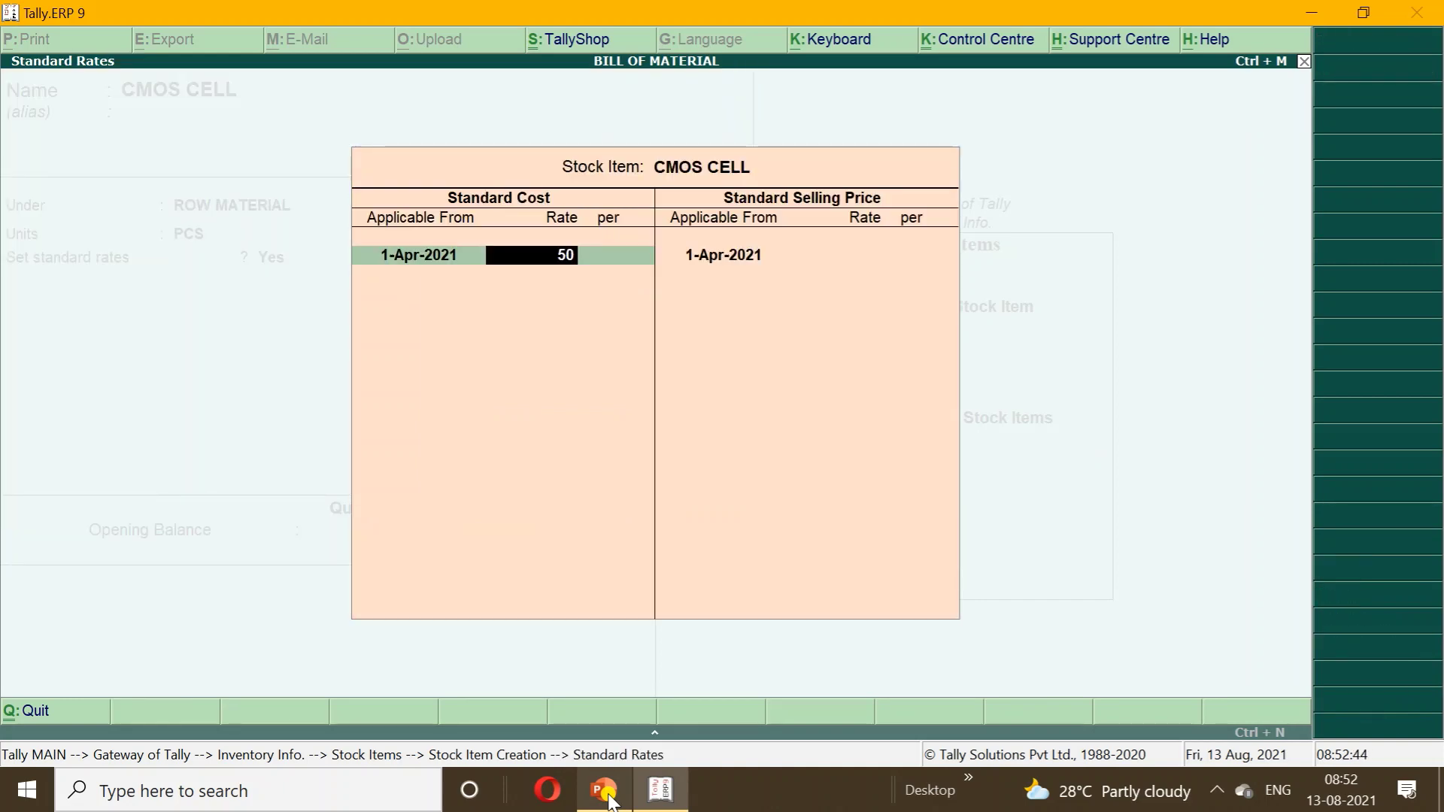
key("Return")
key("Return")
- Leave CMOS CELL's standard selling price and opening balance empty, and save the stock item
key("Return")
key("Return")
key("Return")
key("Return")
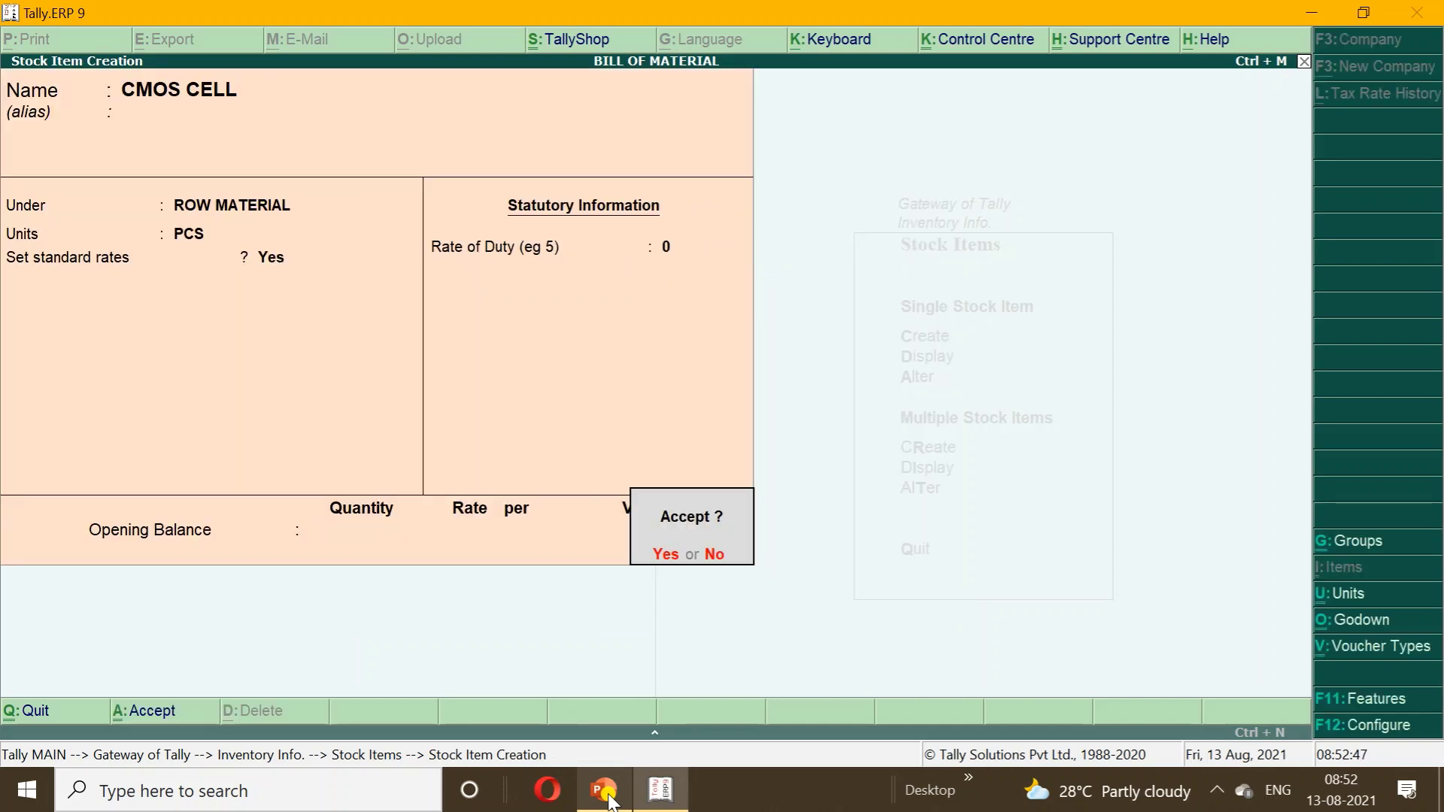
key("Return")
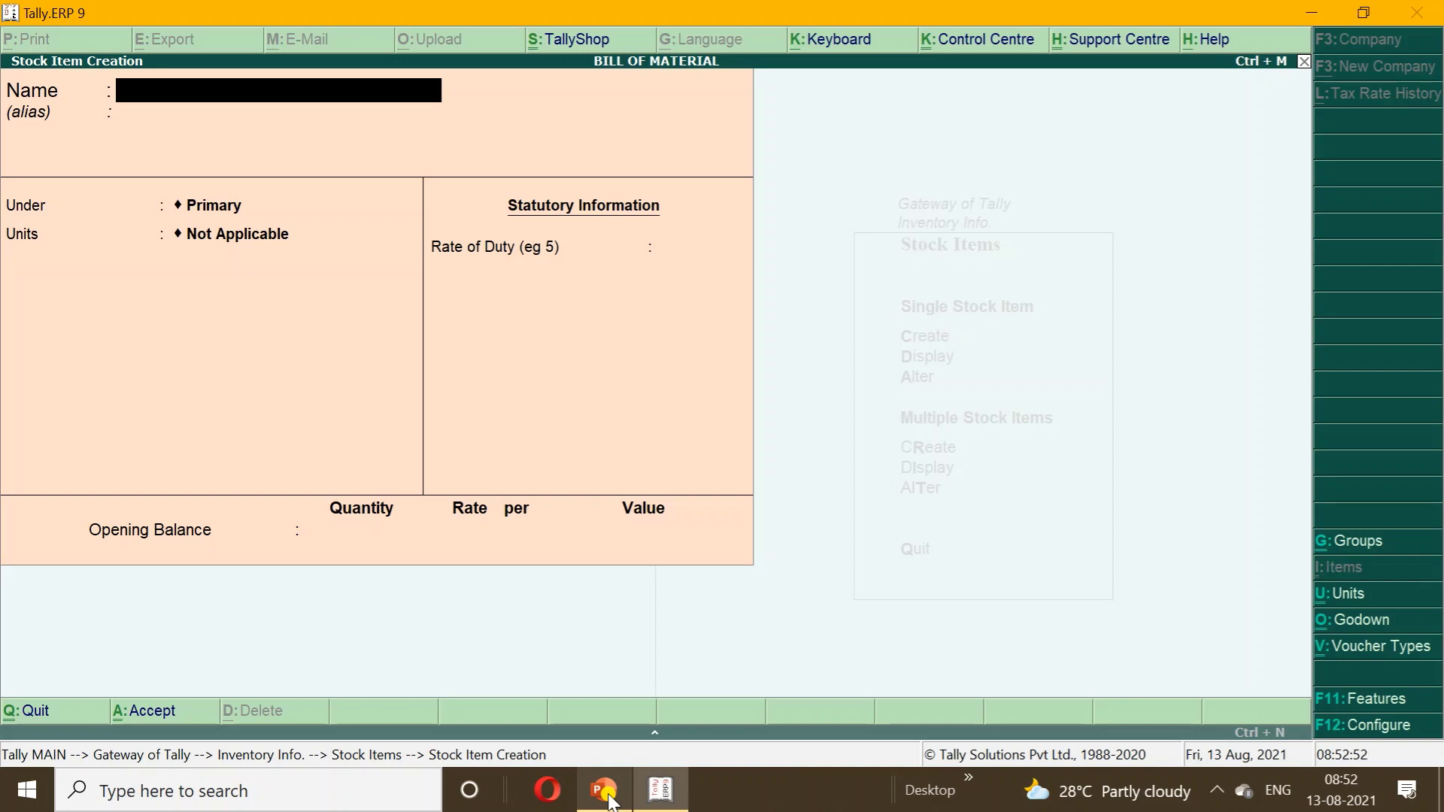
- Name the new stock item CPU WITH I3 PROCESSOR and leave its alias empty
type("C")
type("PU")
type(" I")
type("3")
key("BackSpace")
key("BackSpace")
type("WUG")
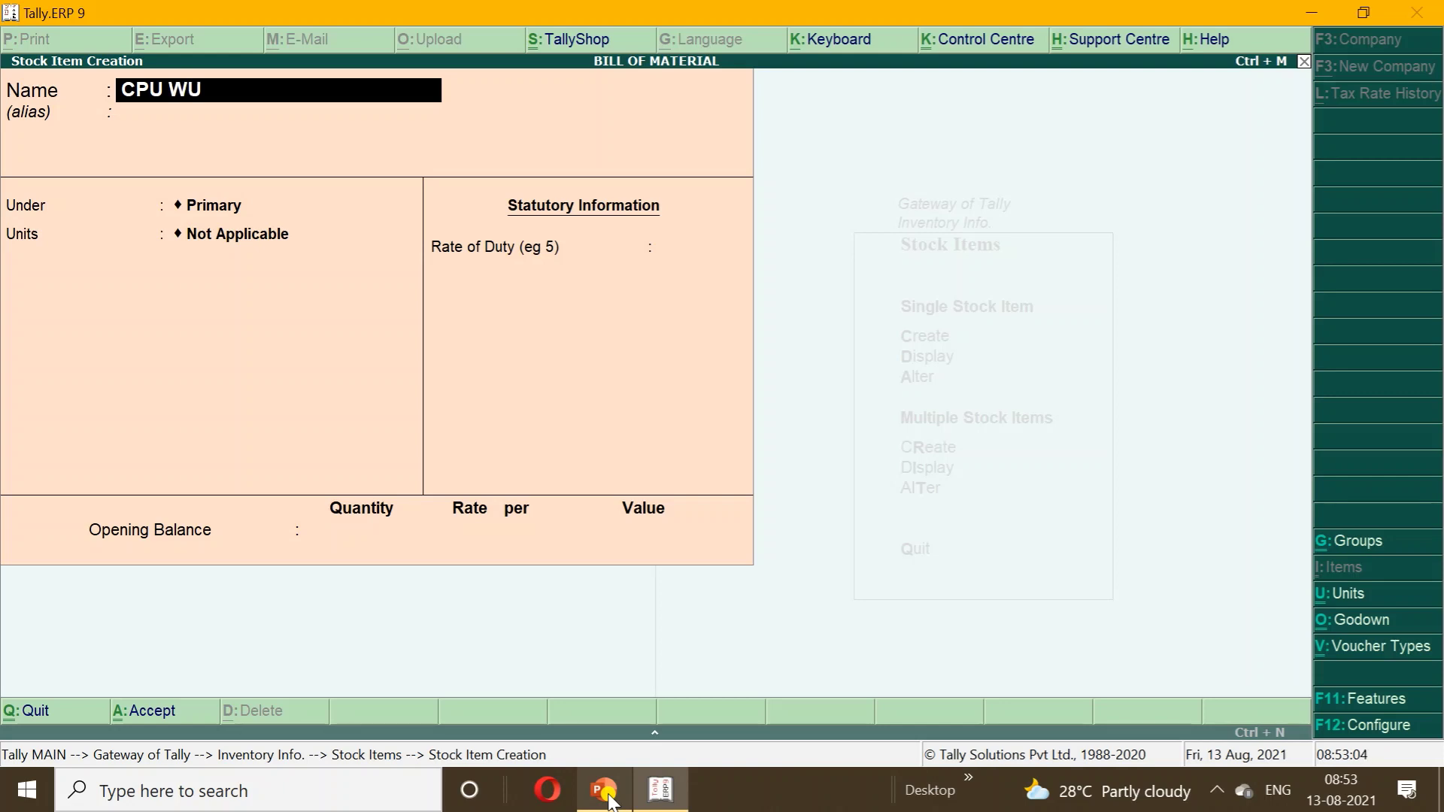
key("BackSpace")
key("BackSpace")
type("ITH I3 PROCESSOR")
key("Return")
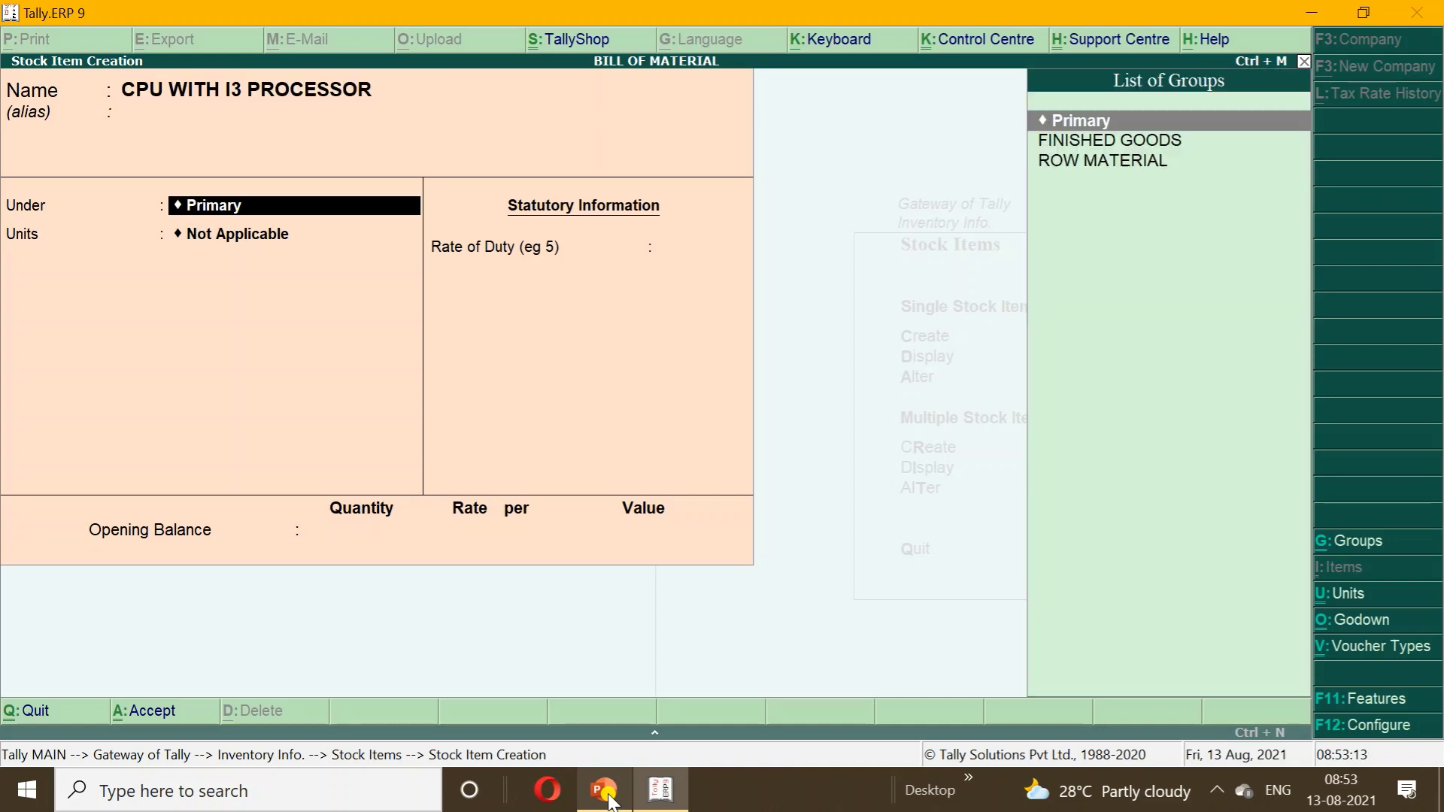
- Place CPU WITH I3 PROCESSOR under the FINISHED GOODS group and set its units to PCS
key("Down")
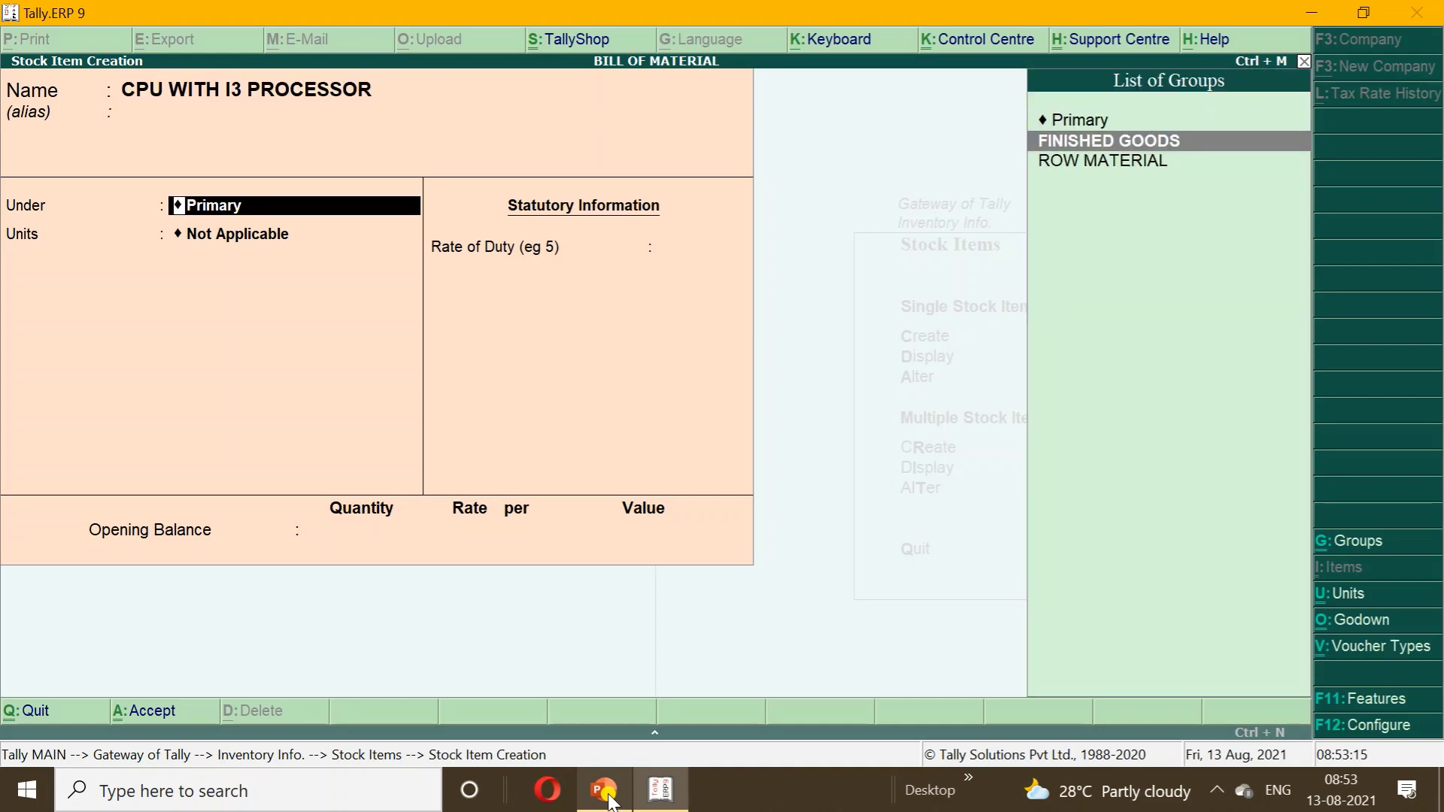
key("Return")
key("Down")
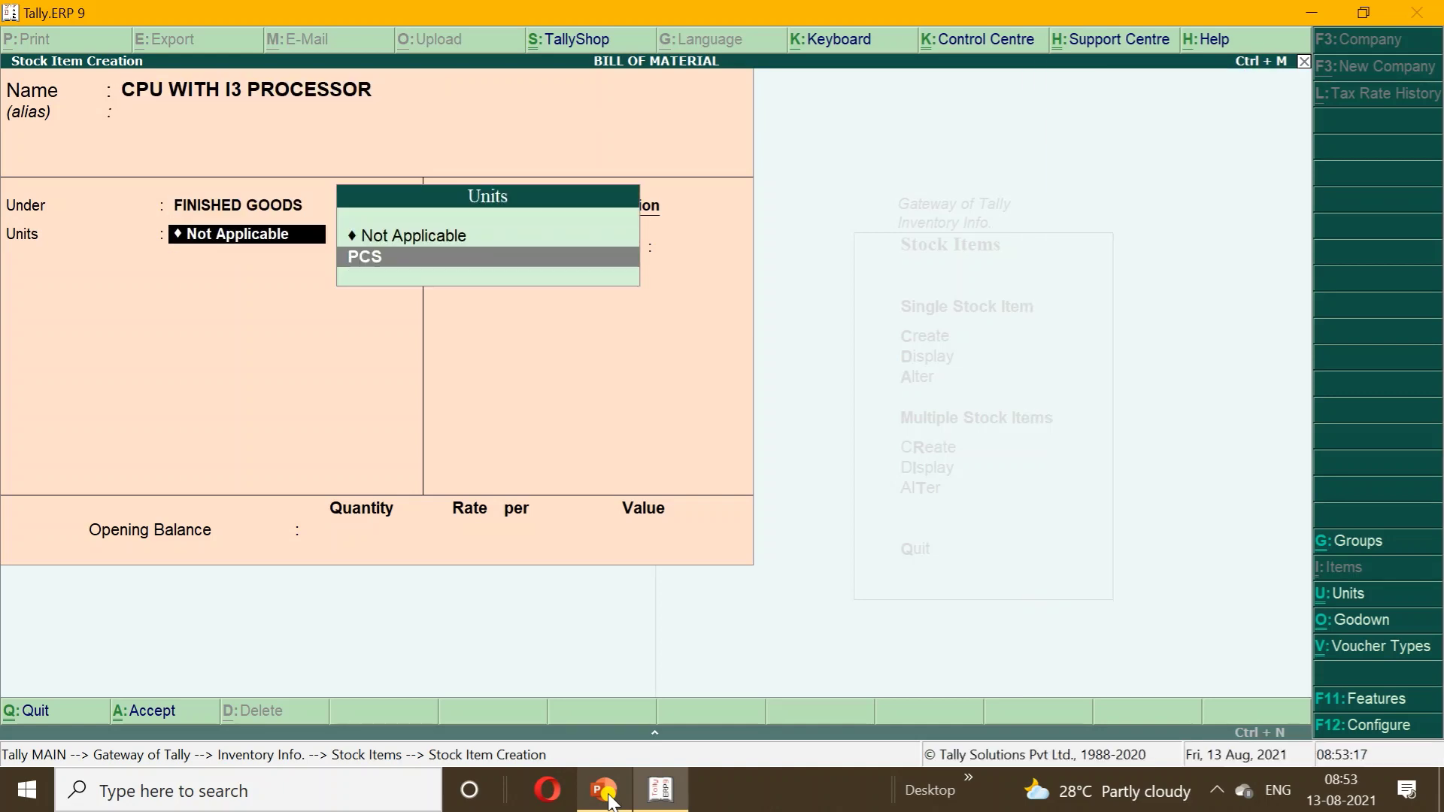
key("Return")
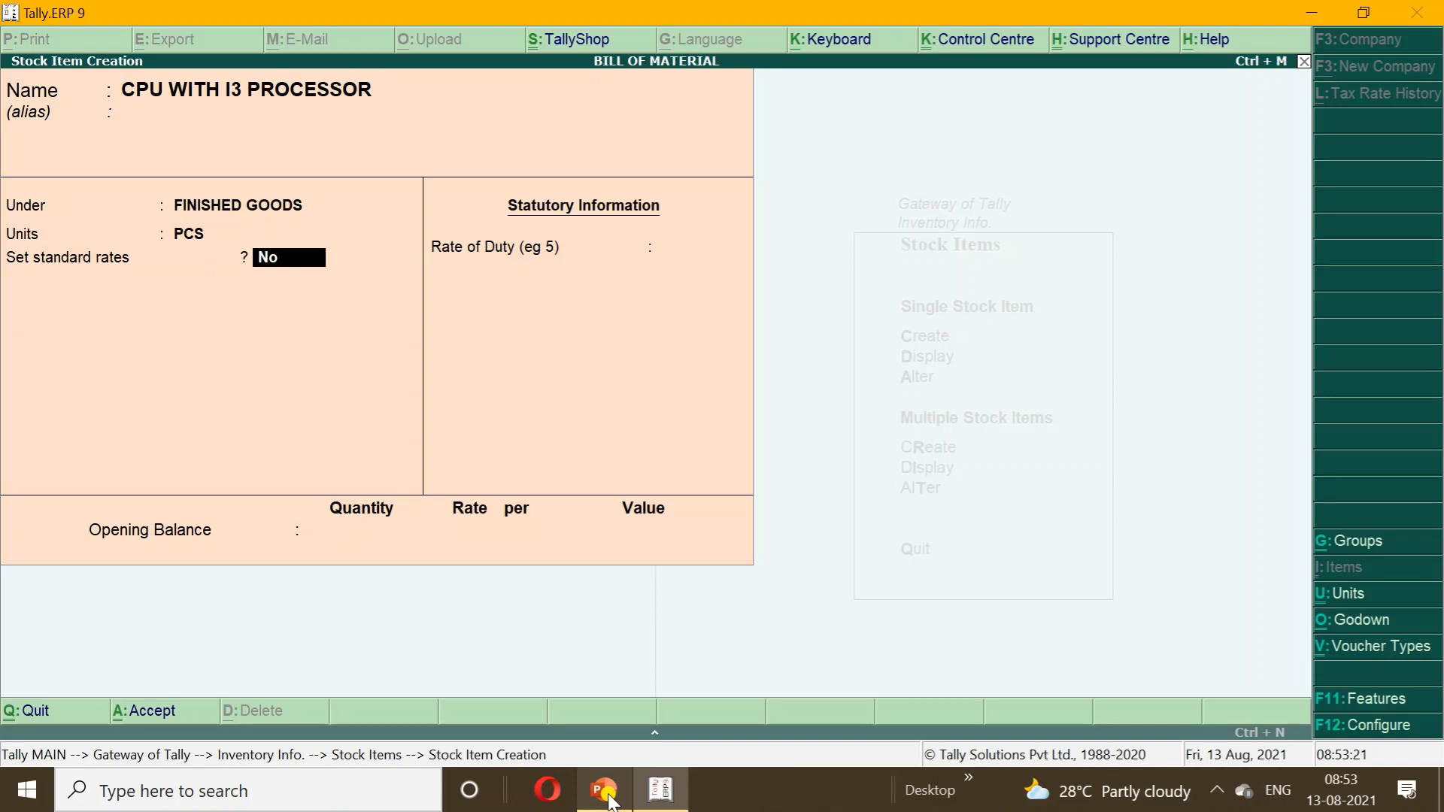
- Switch to PowerPoint to review the table of CPU components and prices, and return to Tally.ERP 9
left_click(610, 800)
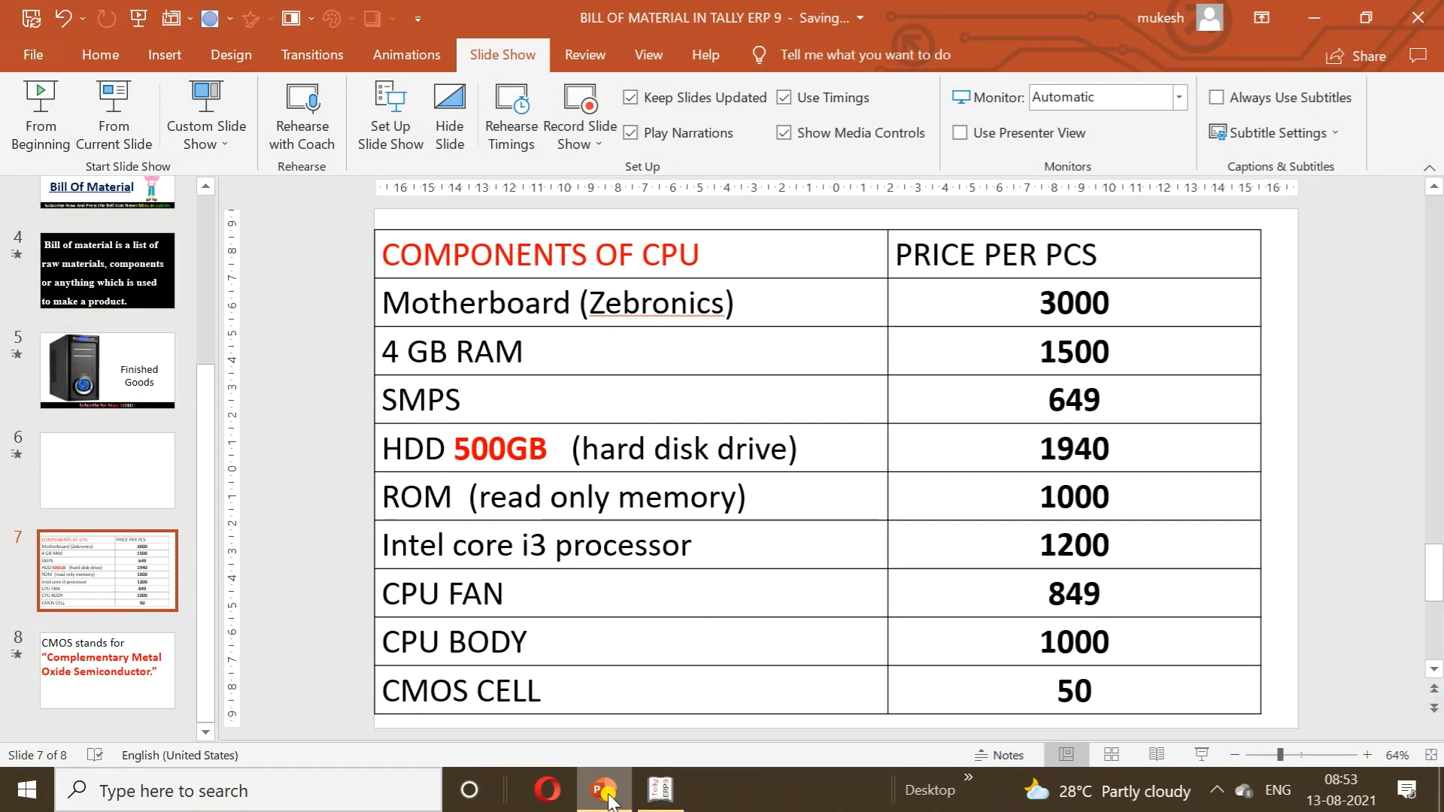
left_click(610, 801)
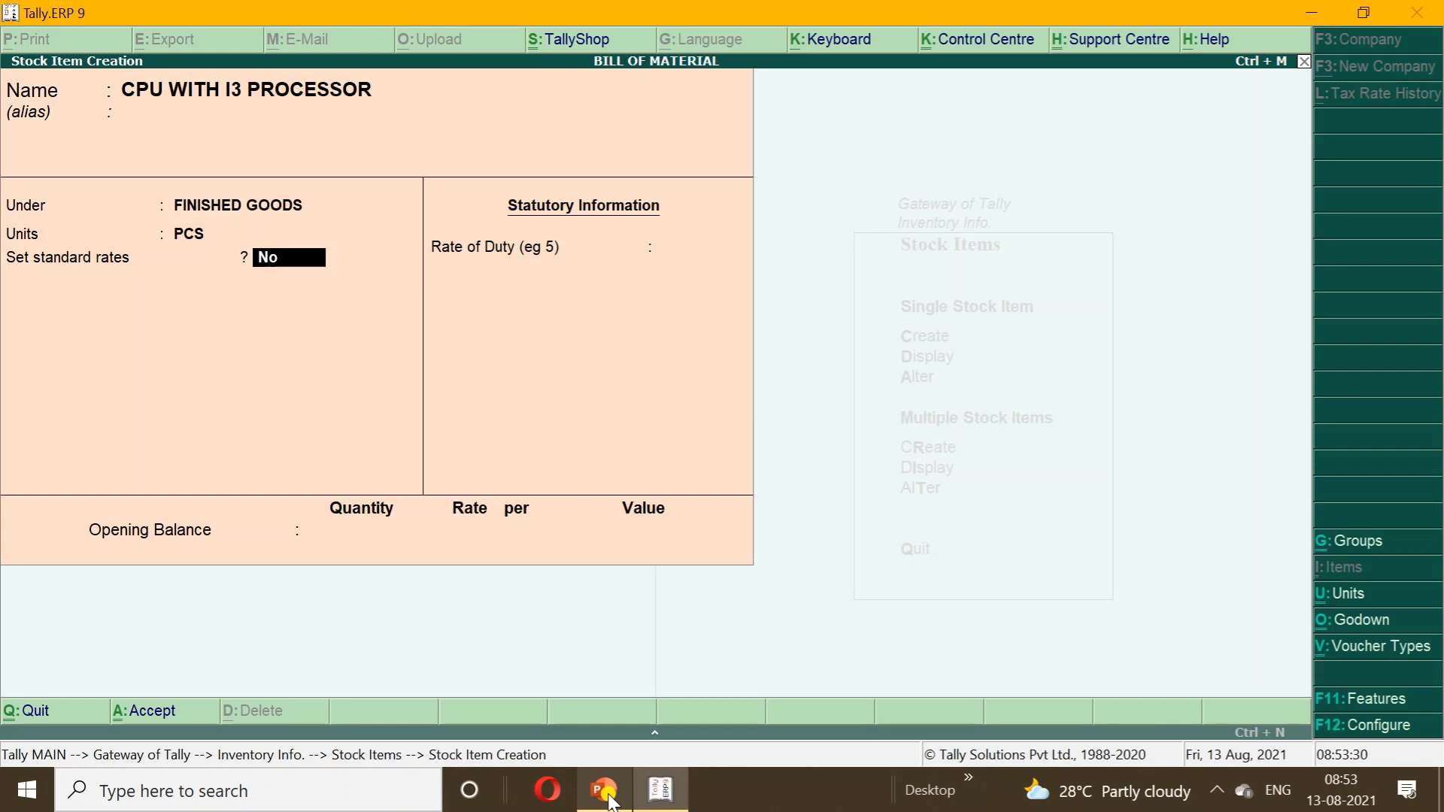
- Enable component list details (Bill of Materials) in the stock item configuration, keeping the other options, and return to the item's creation form
key("F12")
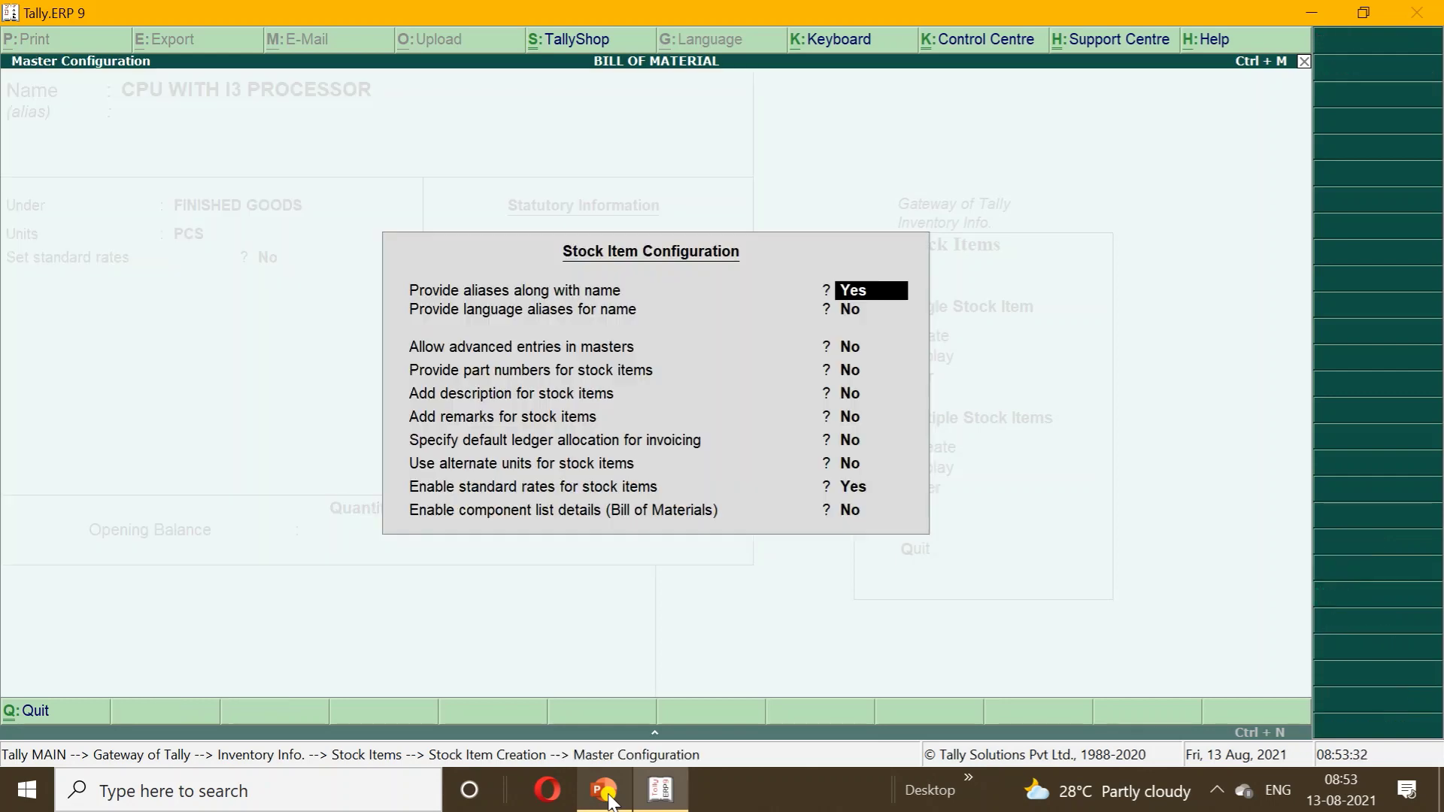
key("Return")
key("Return")
key("Return")
key("Return")
key("Return")
key("Return")
key("Return")
key("Return")
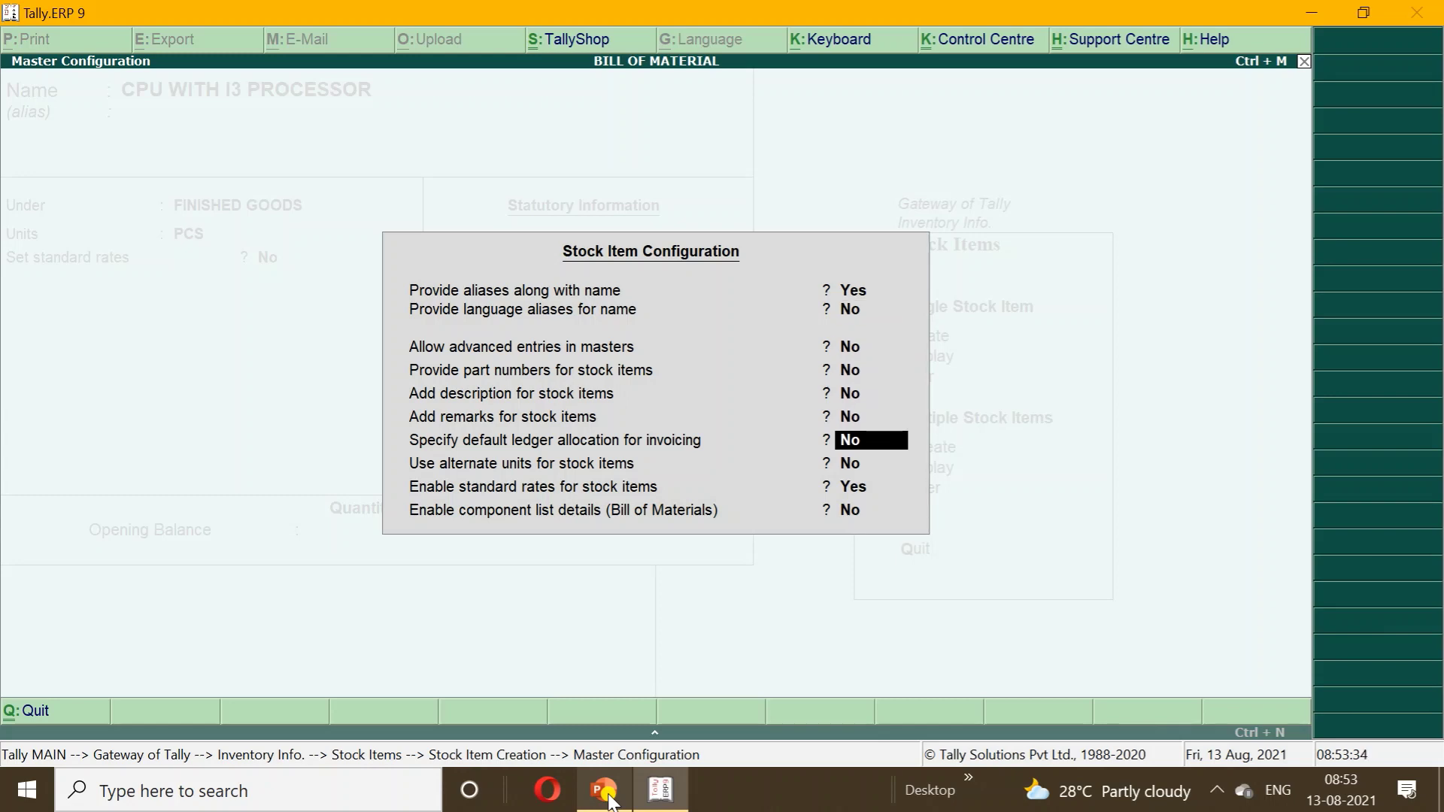
key("Return")
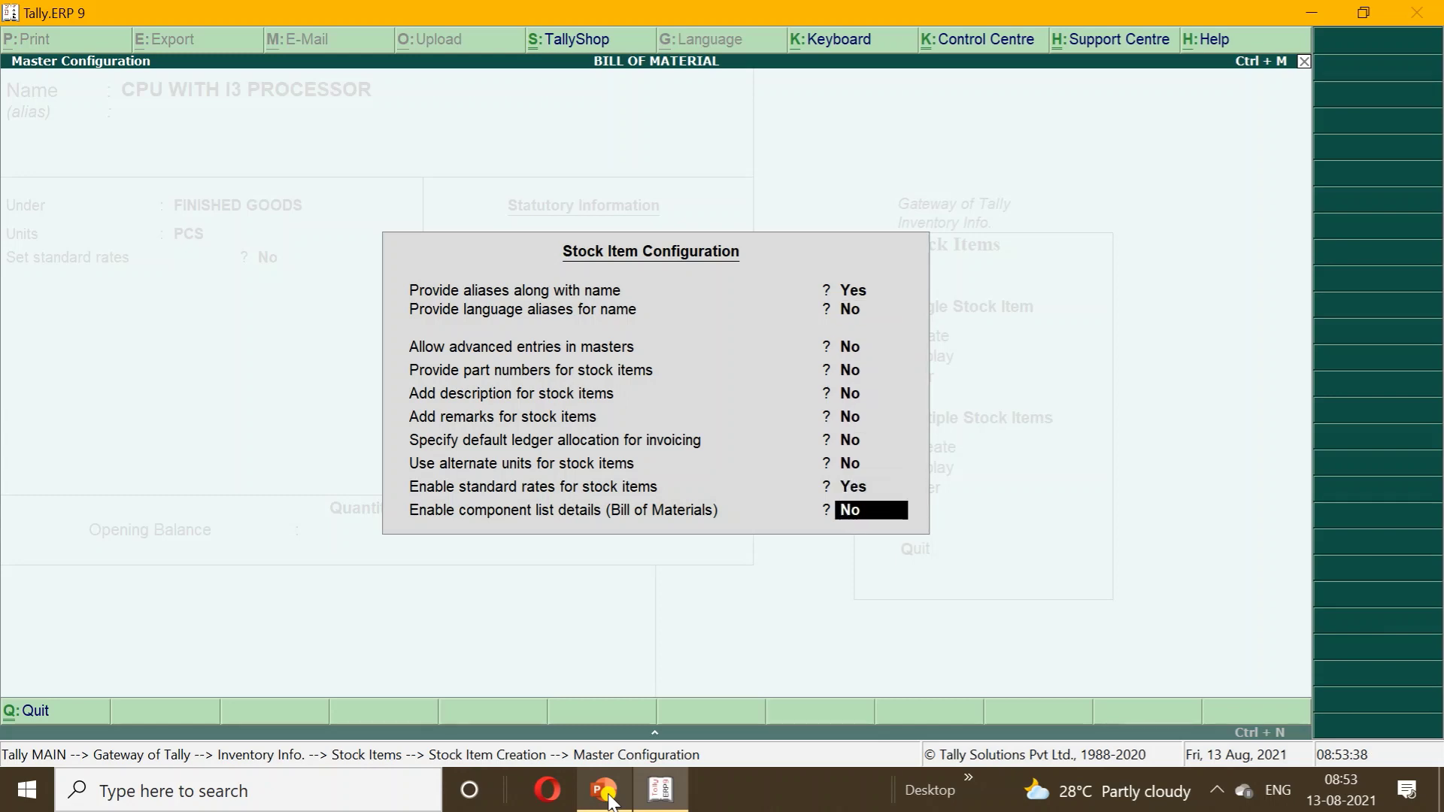
type("Y")
key("Return")
key("Return")
key("Return")
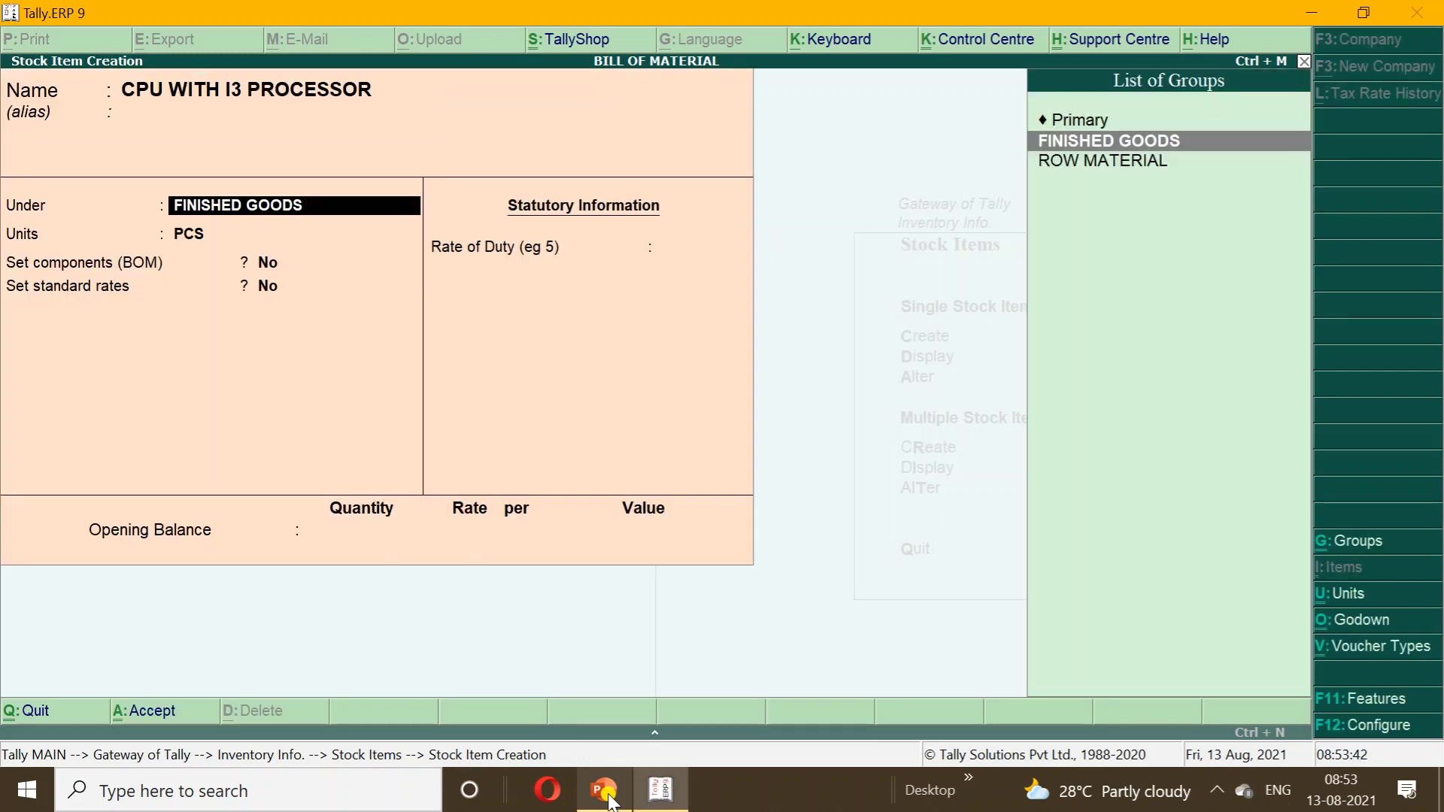
key("Return")
key("Return")
key("Return")
type("Y")
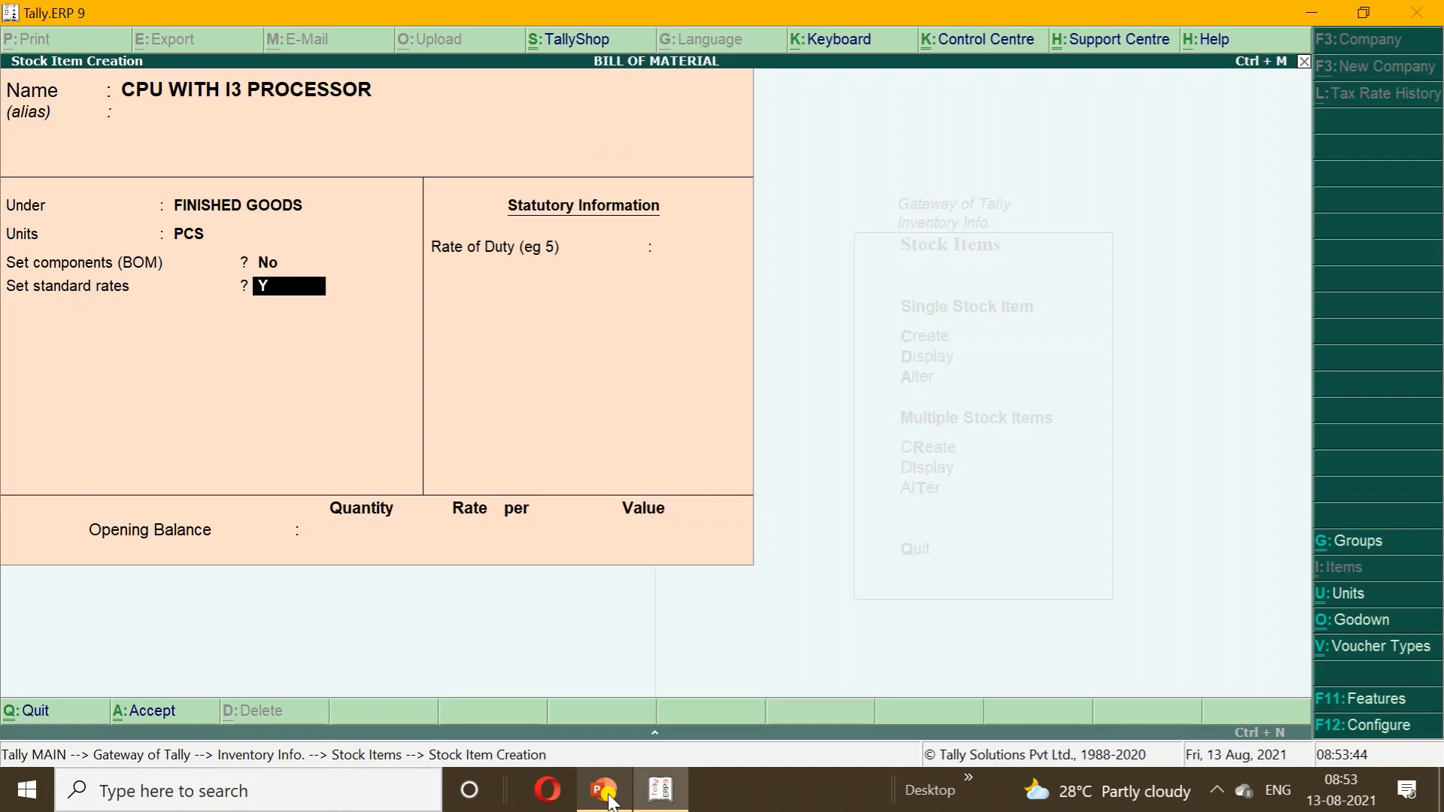
key("Return")
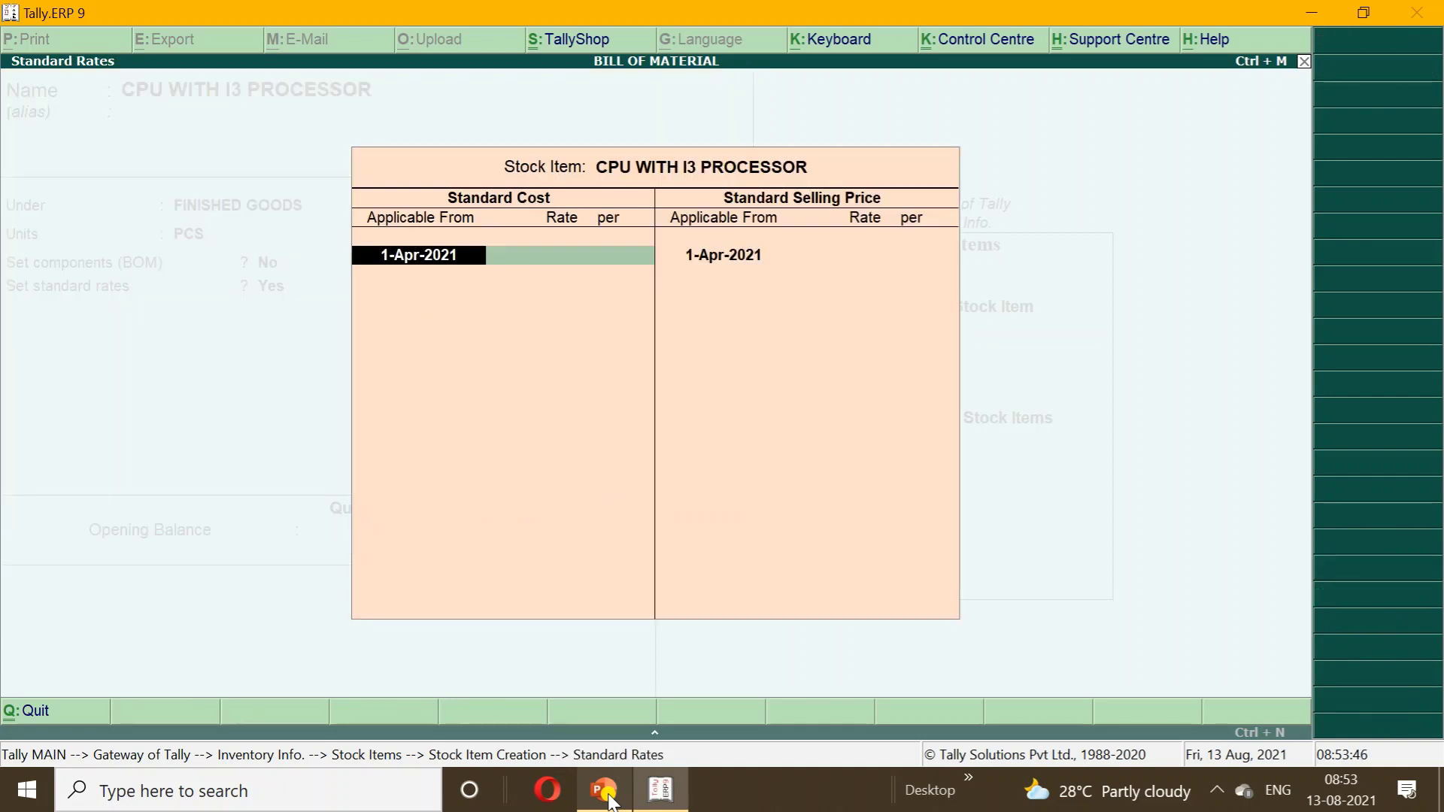
key("BackSpace")
key("Escape")
key("y")
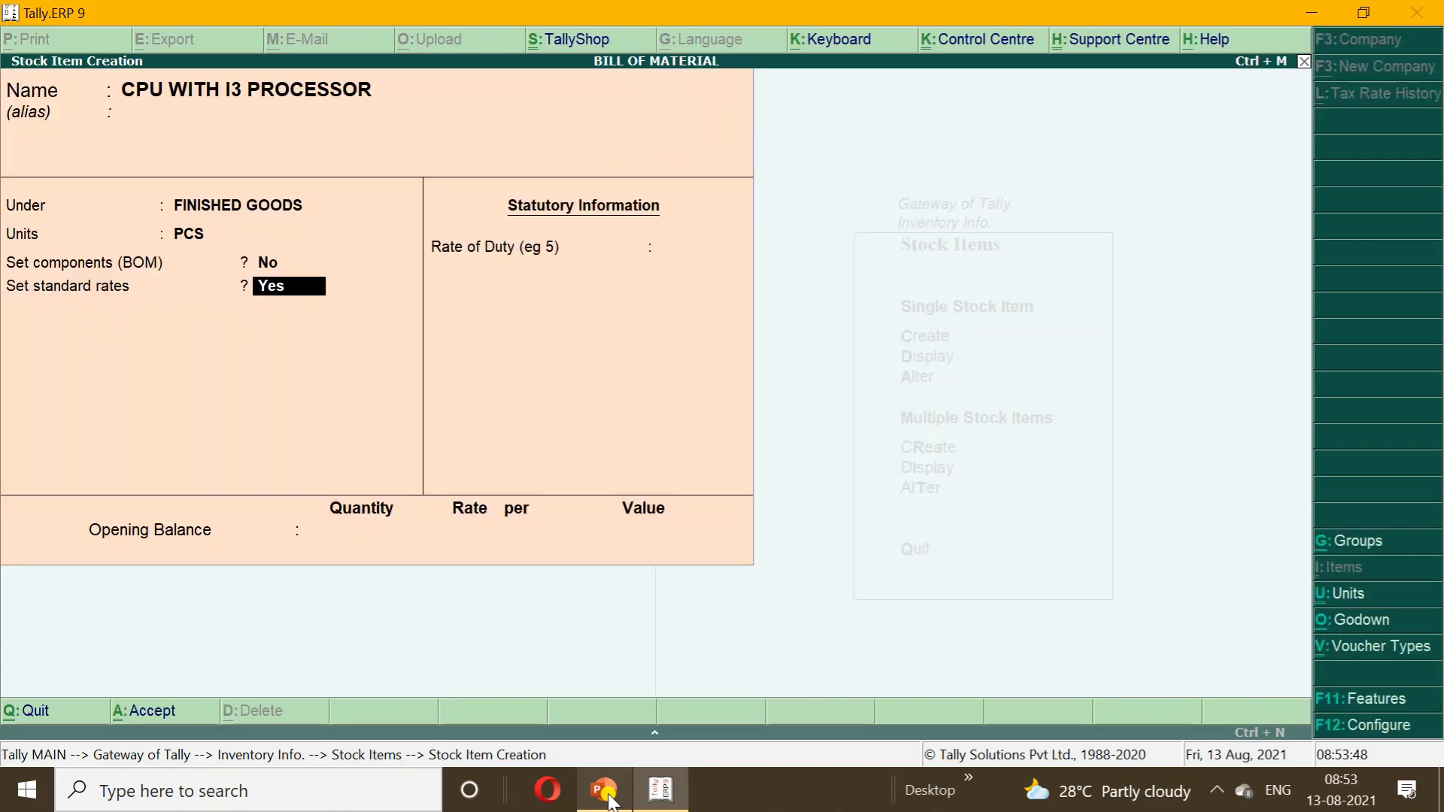
key("Up")
type("n")
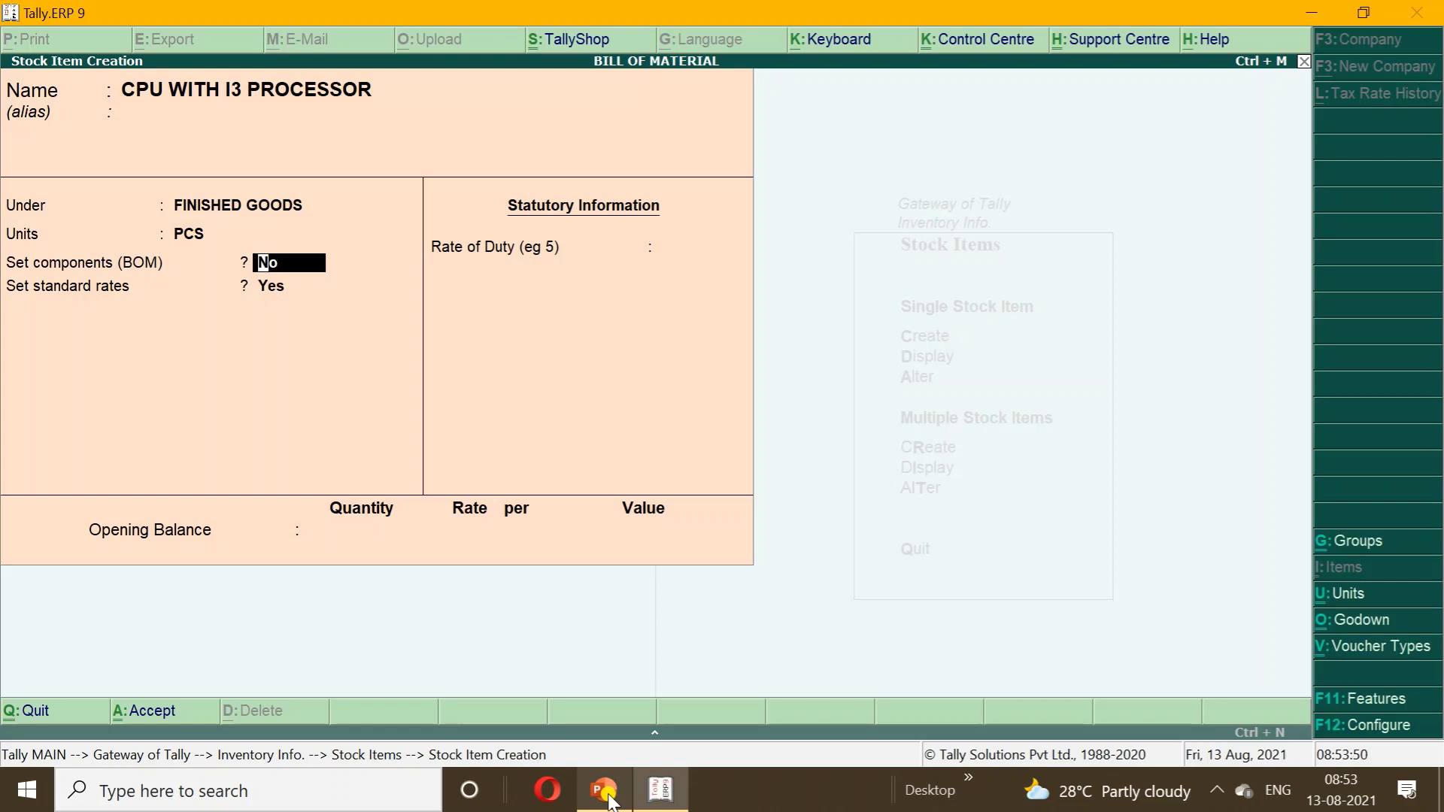
key("Return")
type("n")
key("BackSpace")
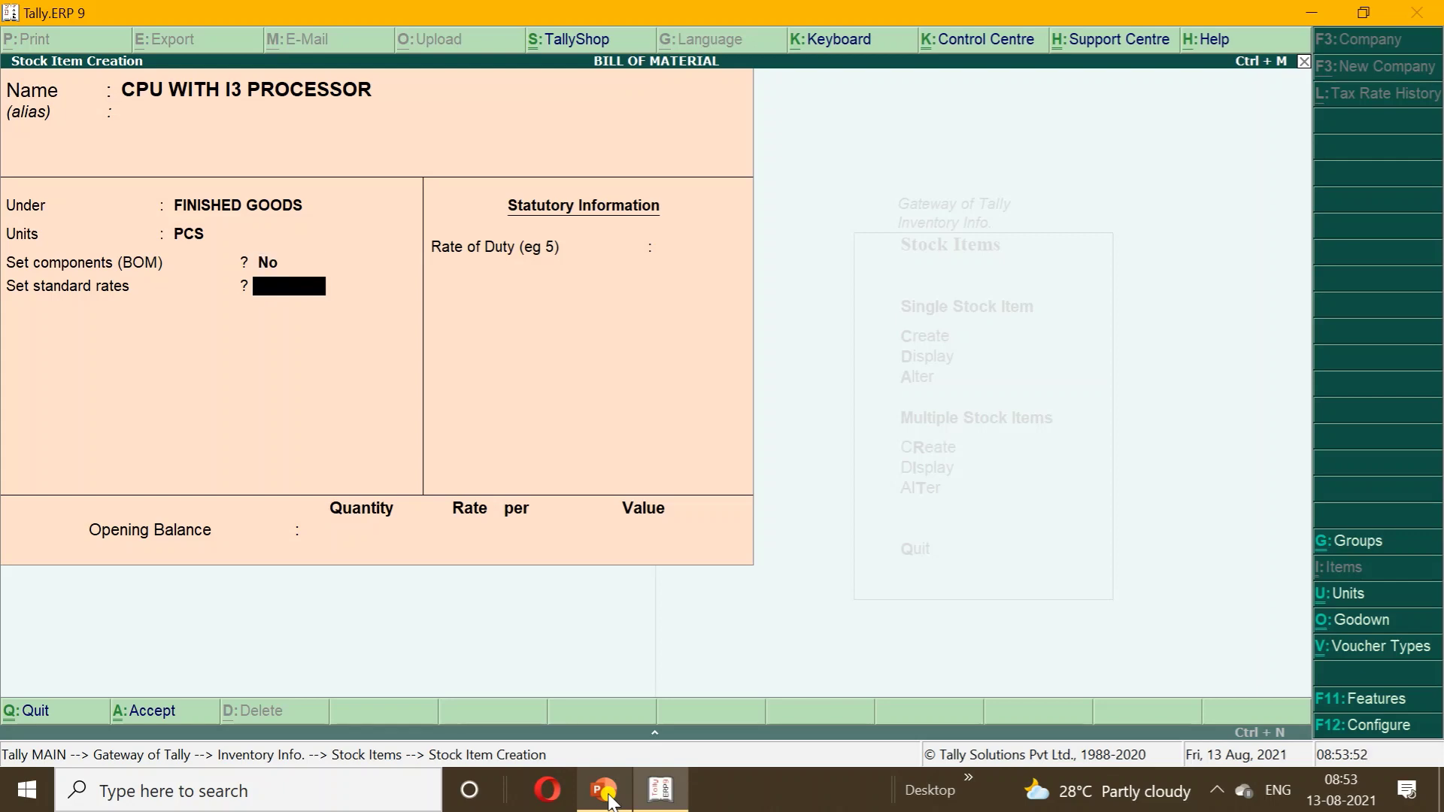
- Set components (BOM) to Yes and create a BOM named CPU WITH I3 PROCESSOR with a unit of manufacture of 1 PCS
key("Up")
type("y")
key("Return")
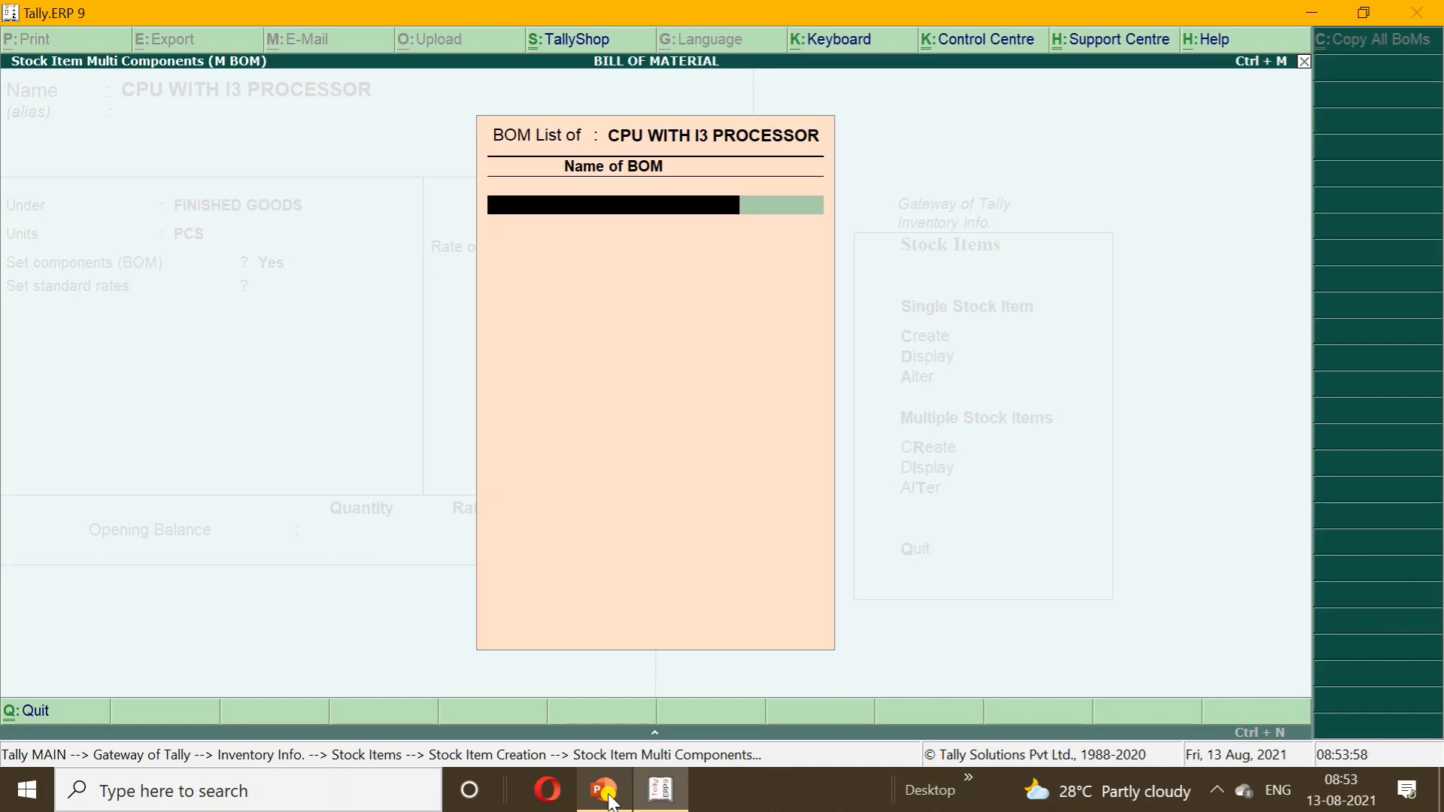
type("CPU WITH I")
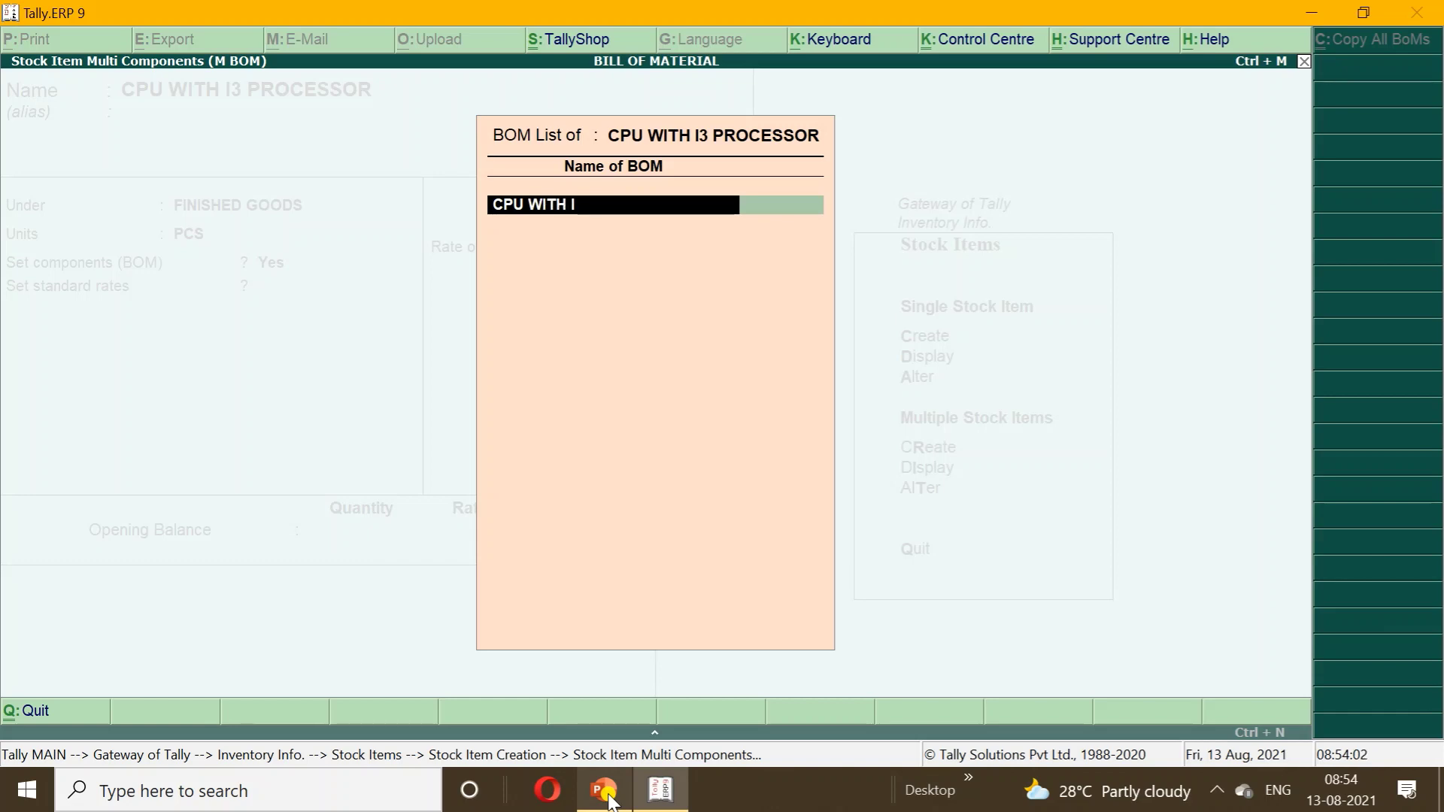
type("3 PROCESSOR")
key("Return")
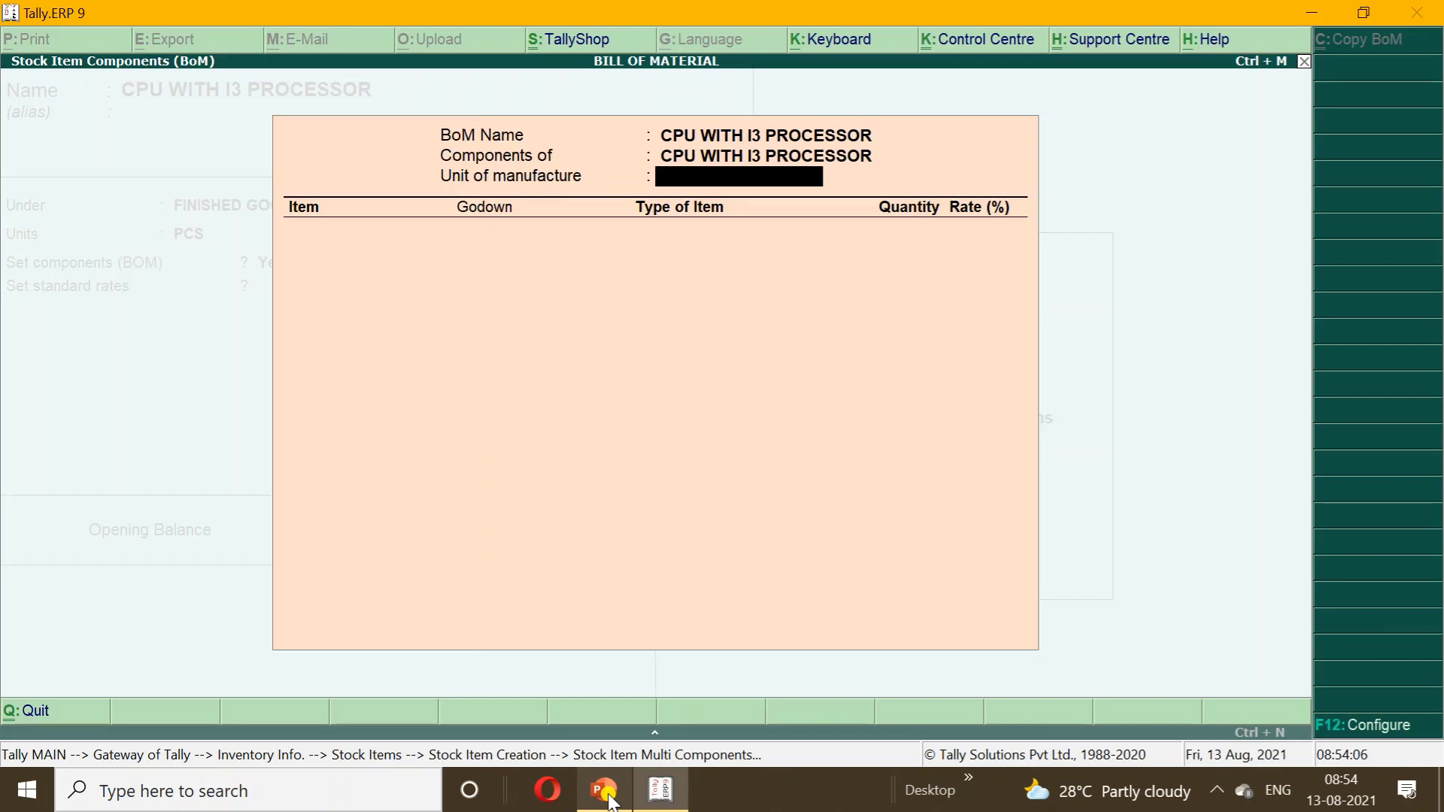
type("1")
key("Return")
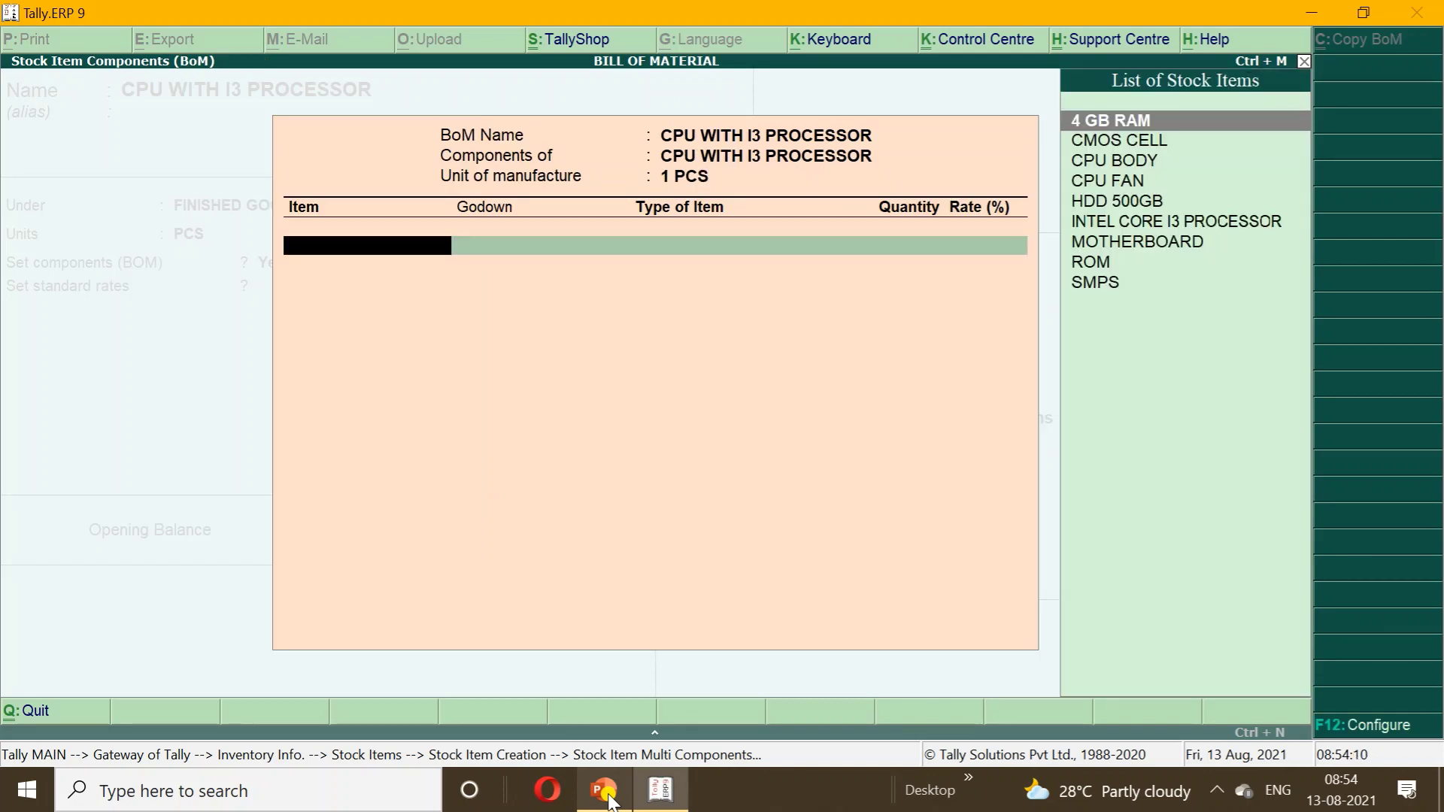
- Add 4 GB RAM to the BOM from the ROW MATERIEAL godown as a Component with quantity 1 PCS
key("Down")
key("Down")
key("Up")
key("Up")
key("Return")
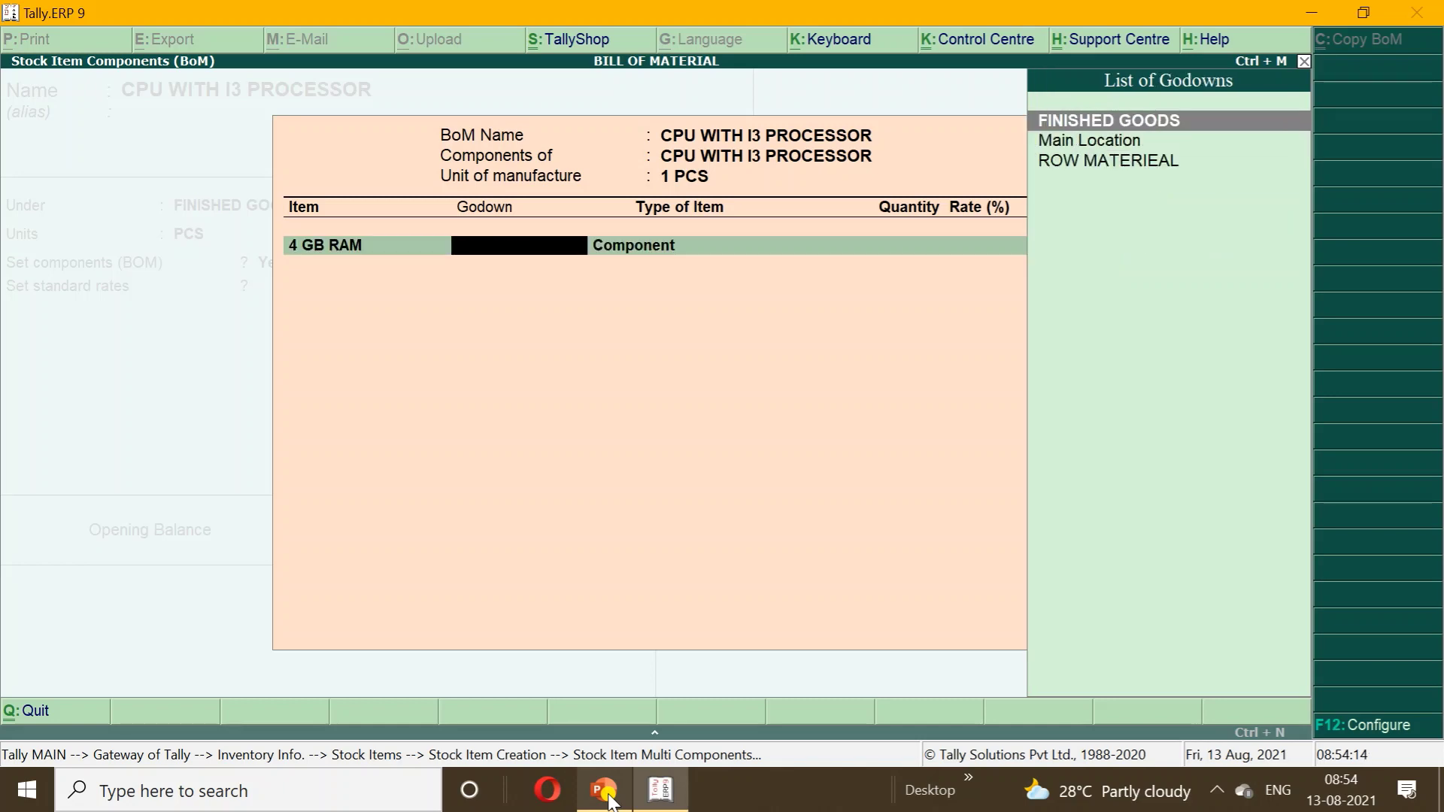
key("Down")
key("Down")
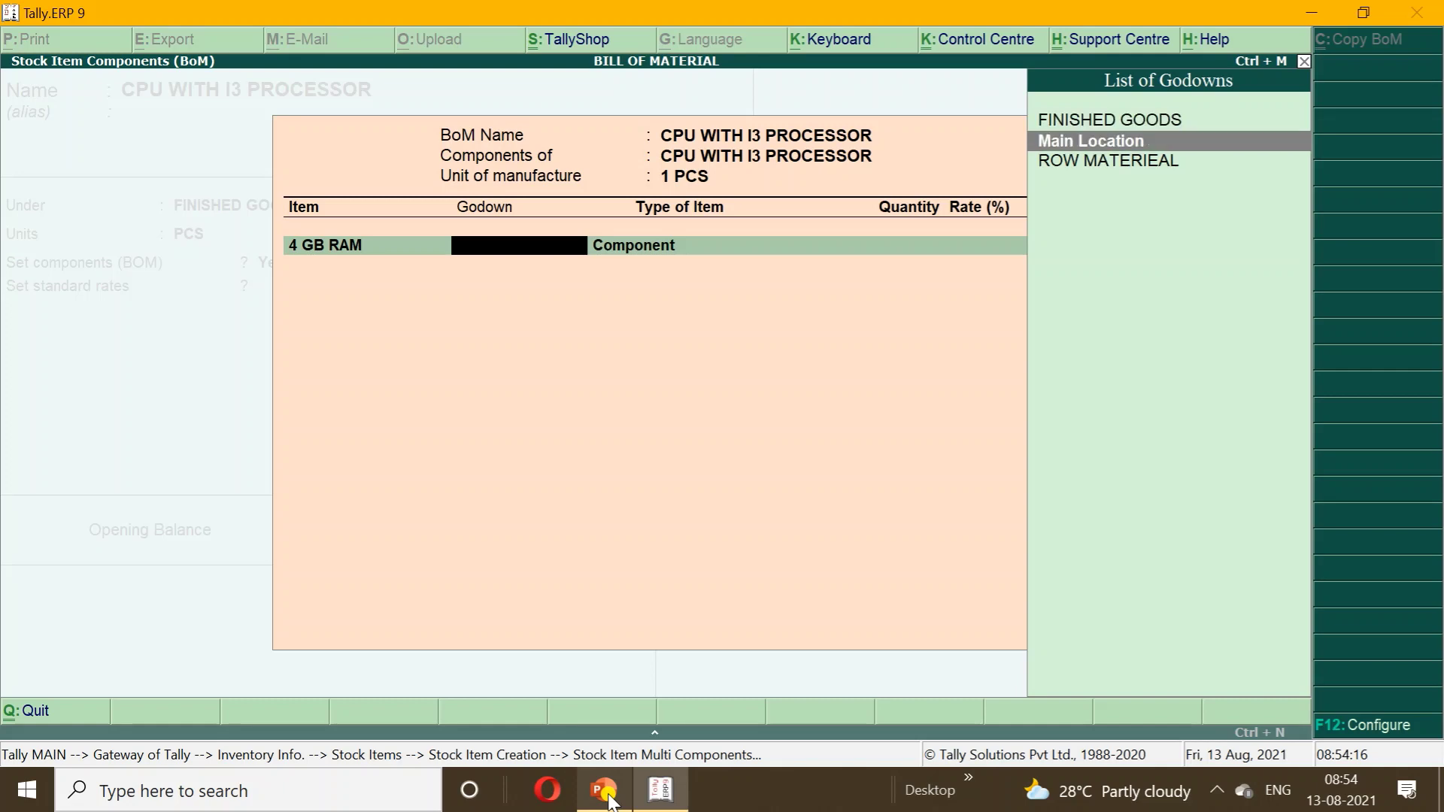
key("Up")
key("Down")
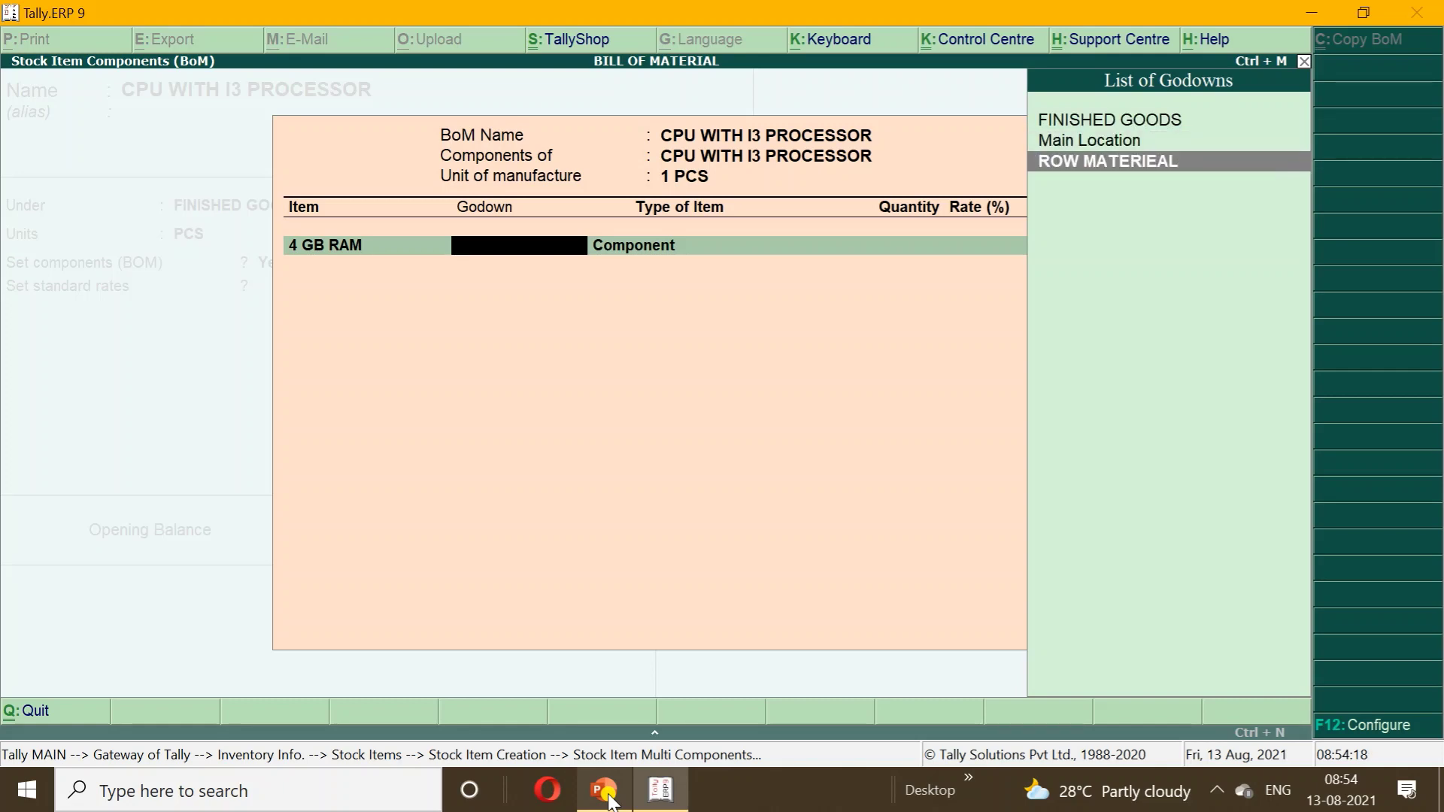
key("Return")
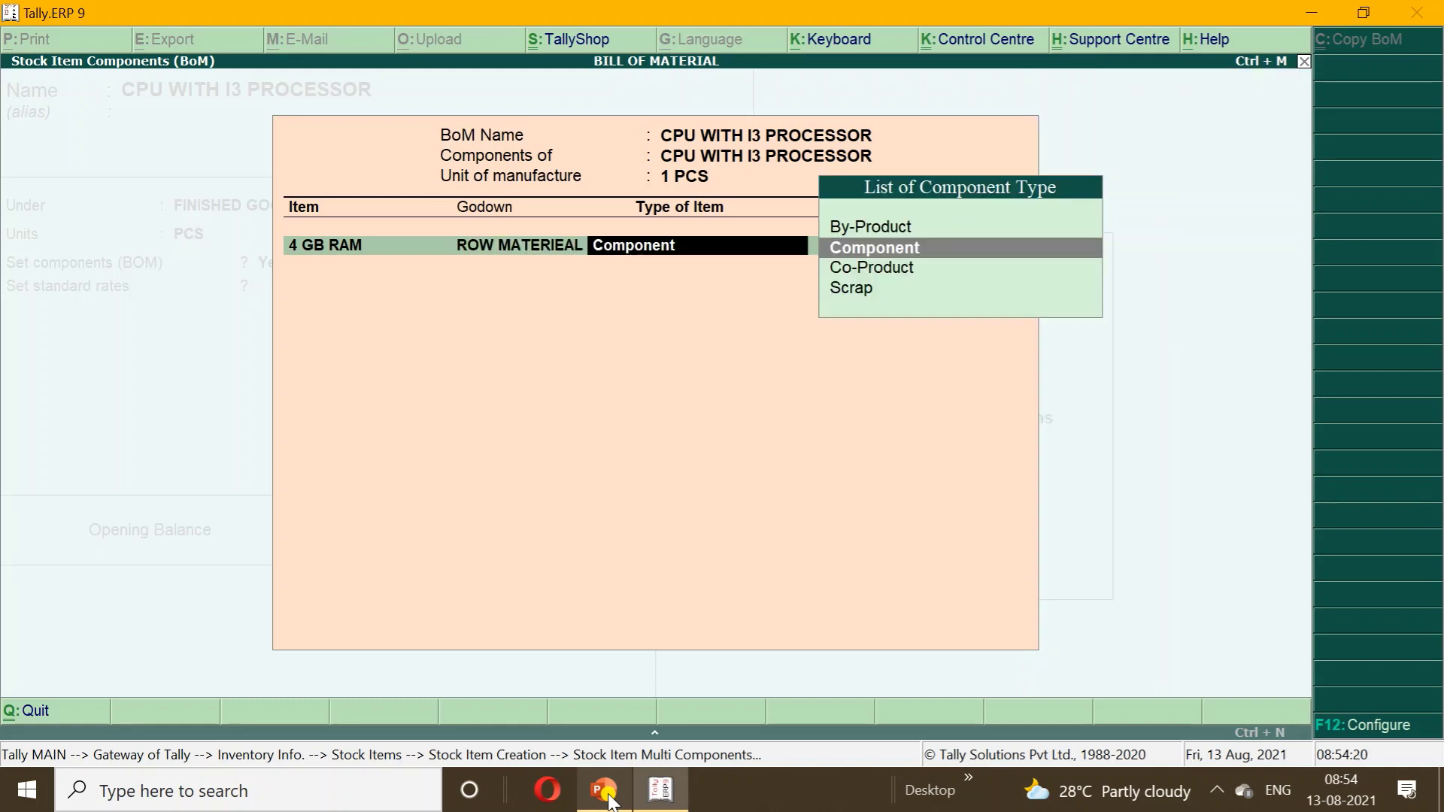
key("Return")
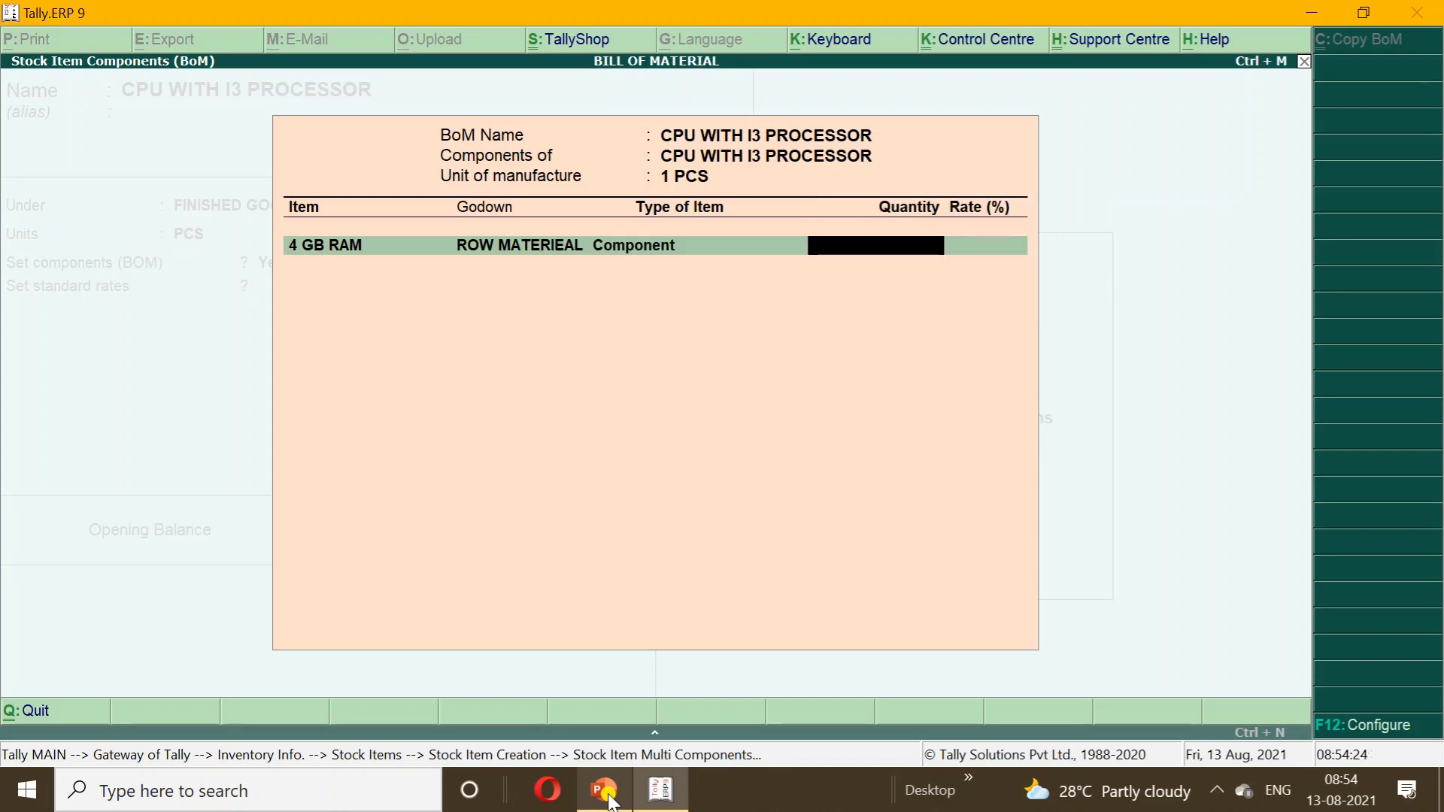
type("1")
key("Return")
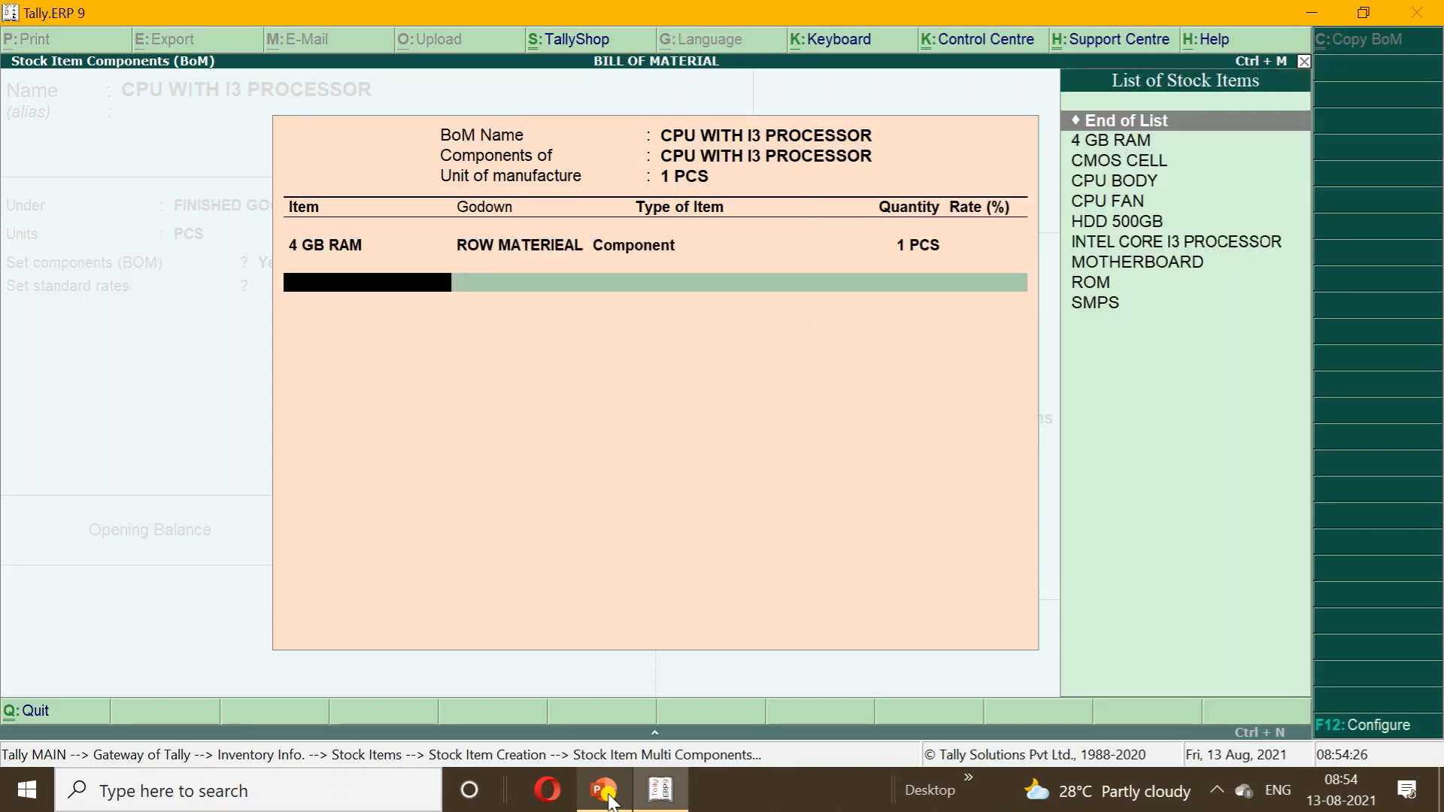
- Add CMOS CELL to the BOM from the ROW MATERIEAL godown as a Component with quantity 1 PCS
key("Down")
key("Down")
key("Return")
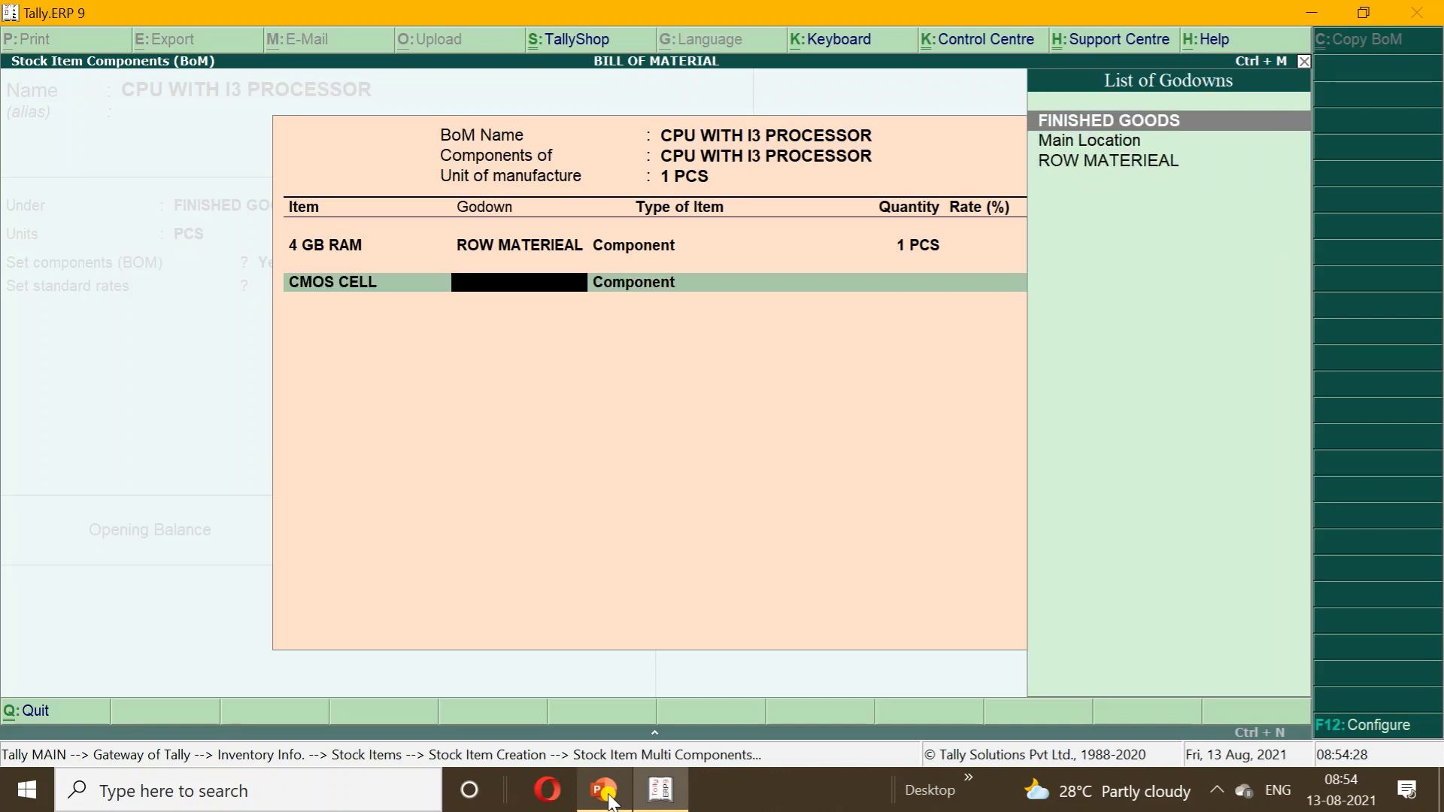
type("r")
key("Return")
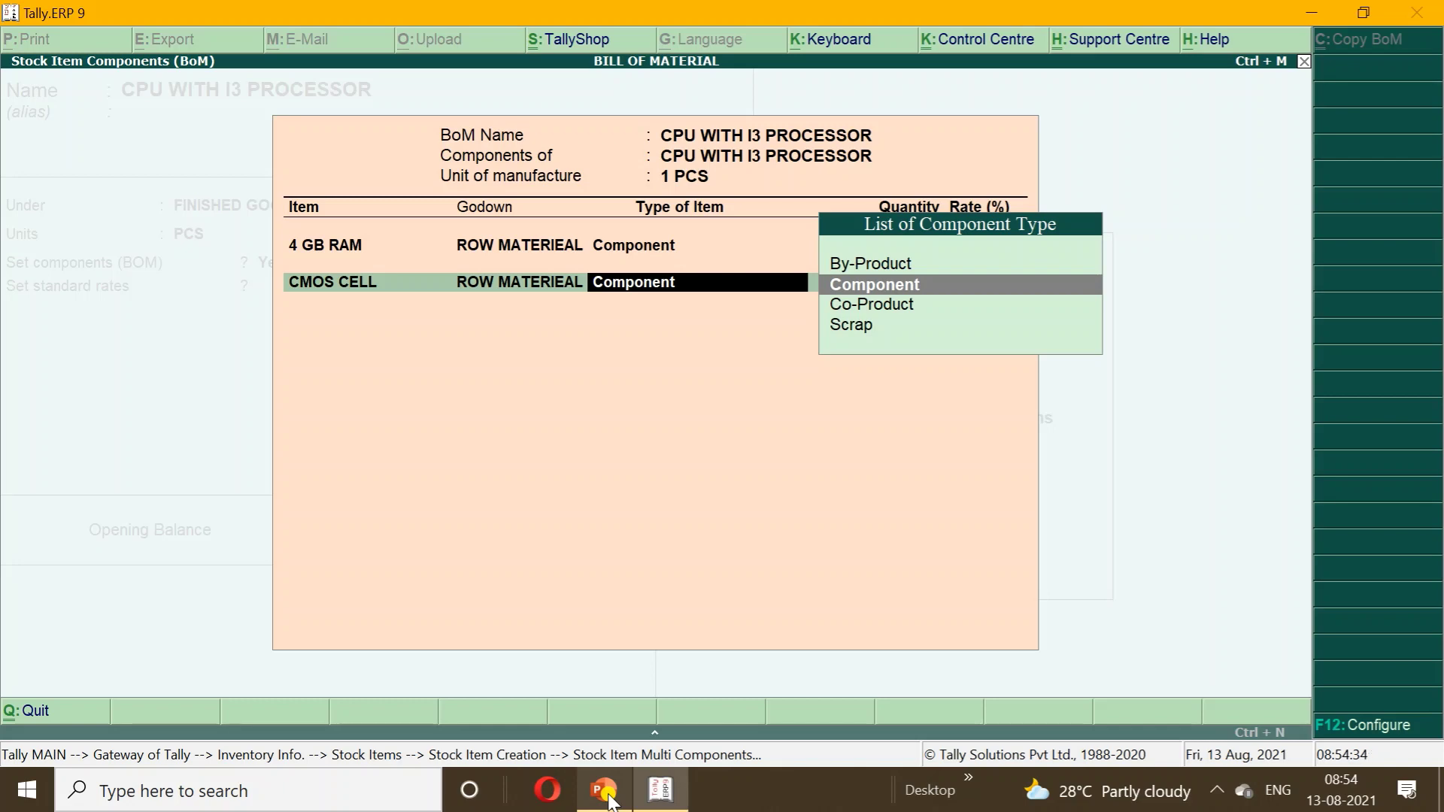
key("Return")
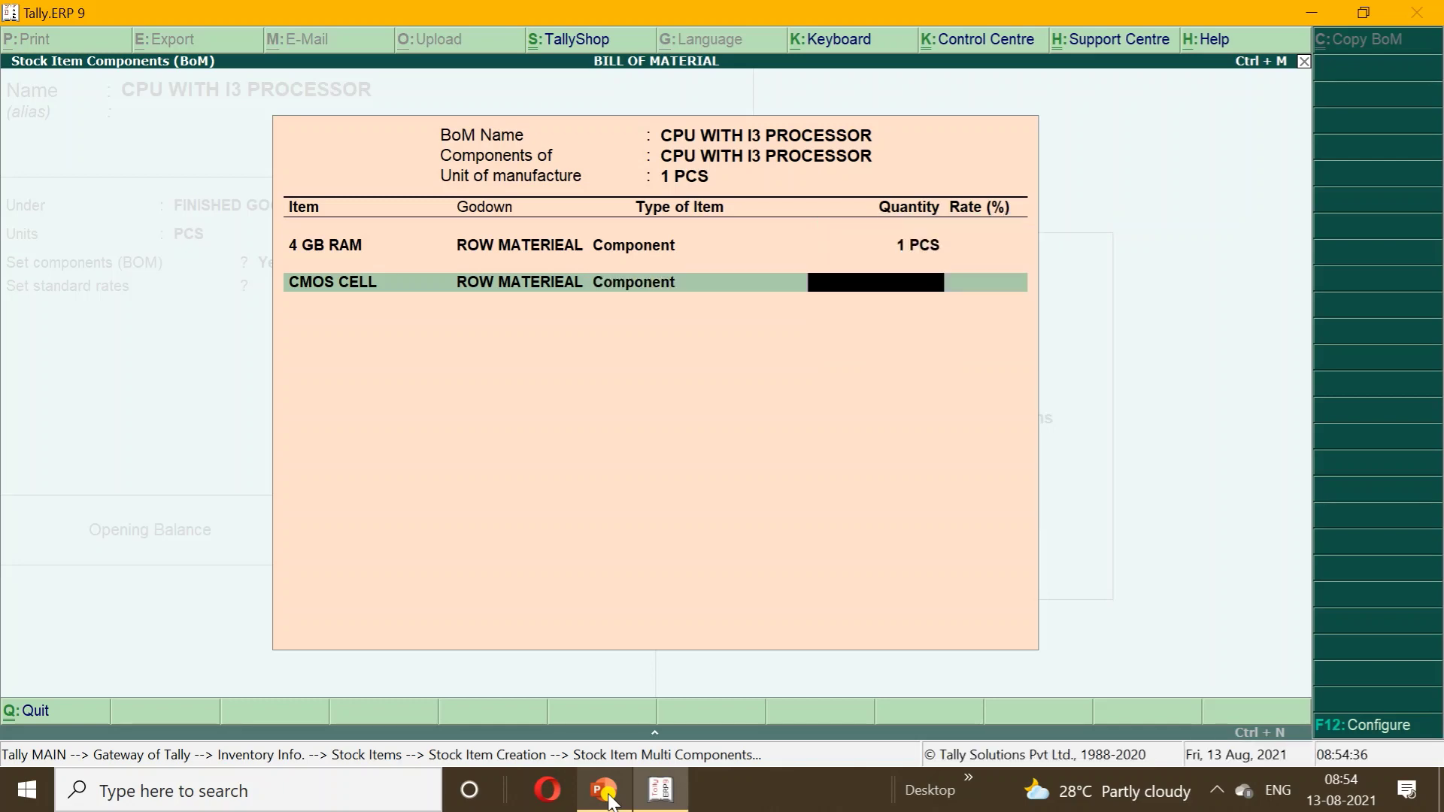
type("1")
key("Return")
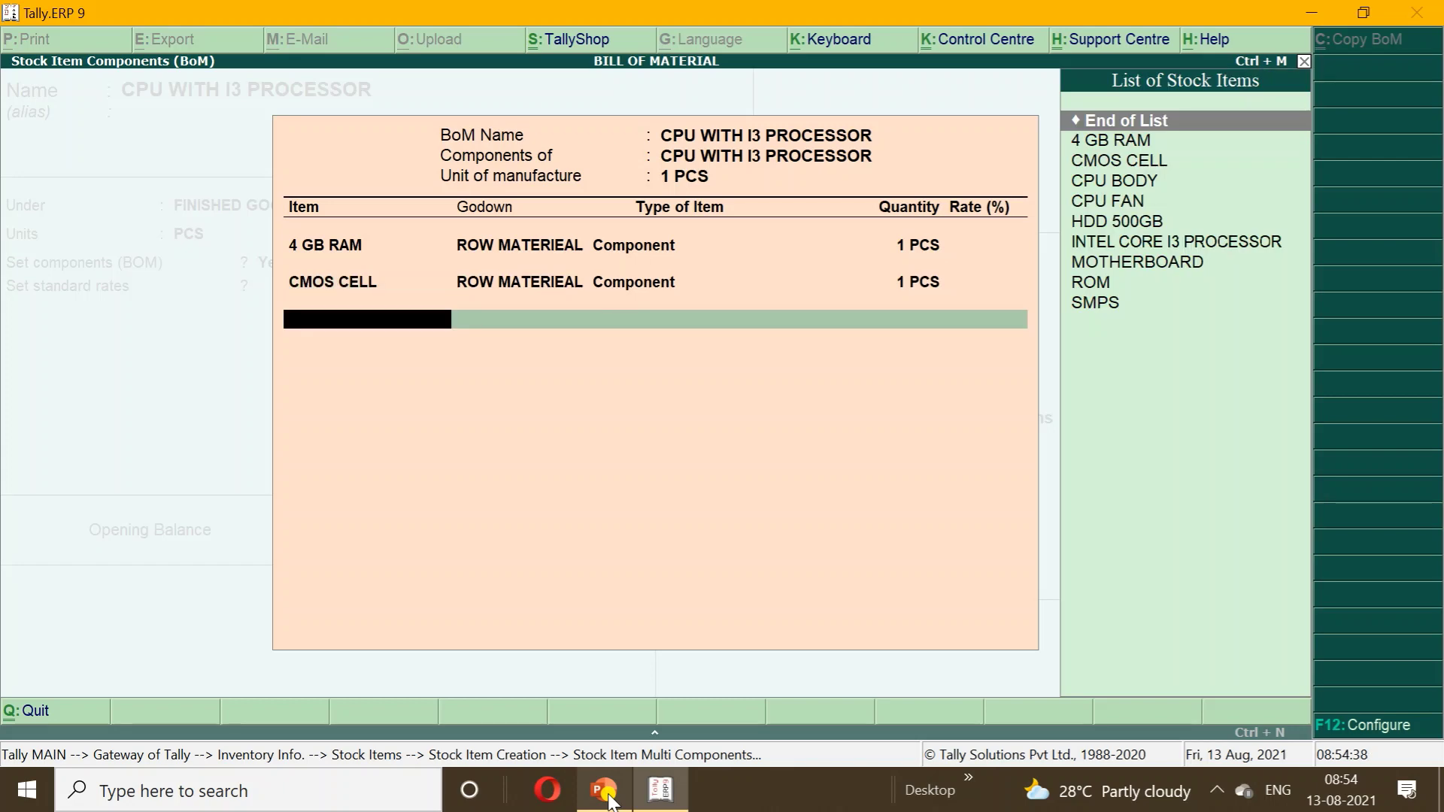
- Add CPU BODY to the BOM from the ROW MATERIEAL godown as a Component with quantity 1 PCS
key("Down")
key("Down")
key("Down")
key("Return")
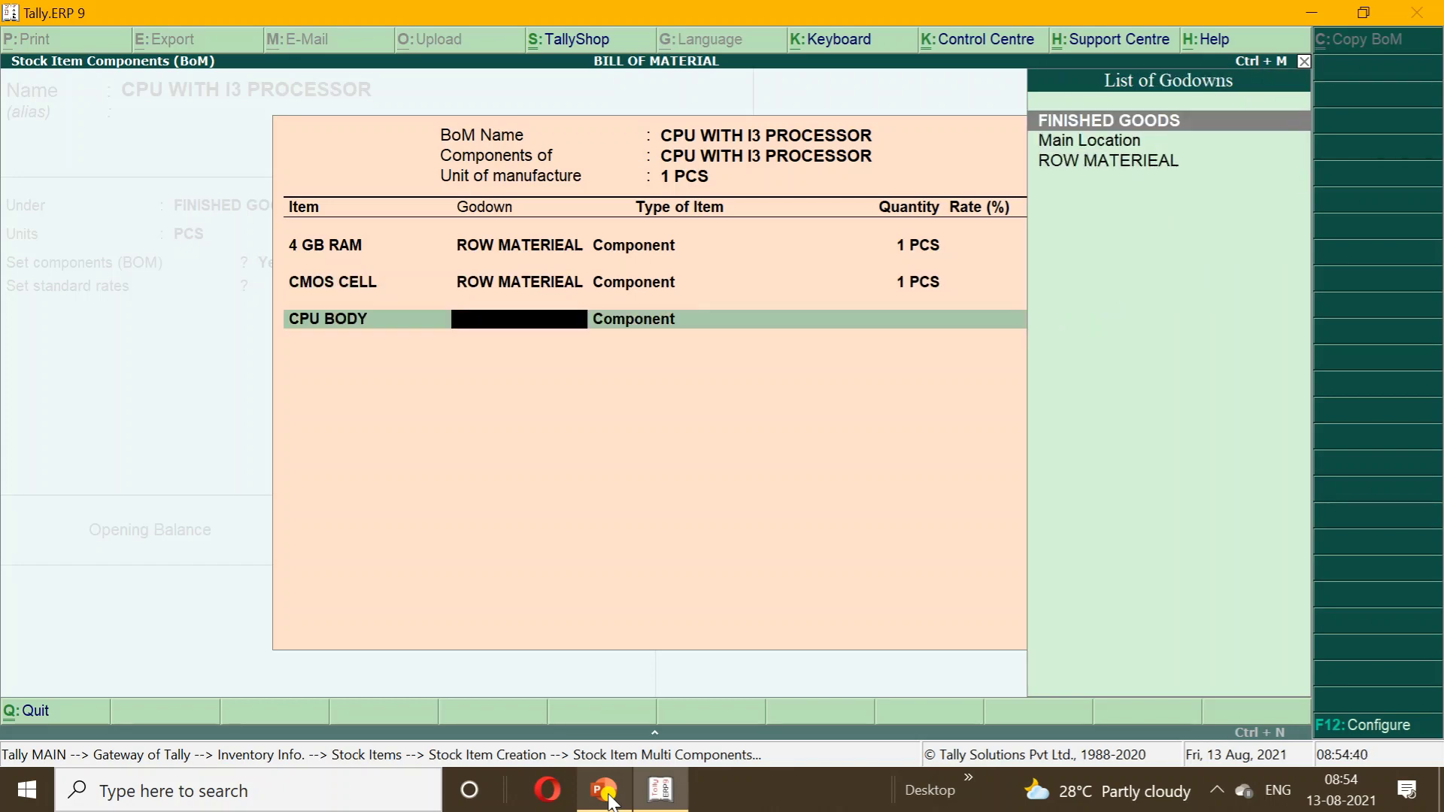
type("R")
key("Return")
key("Return")
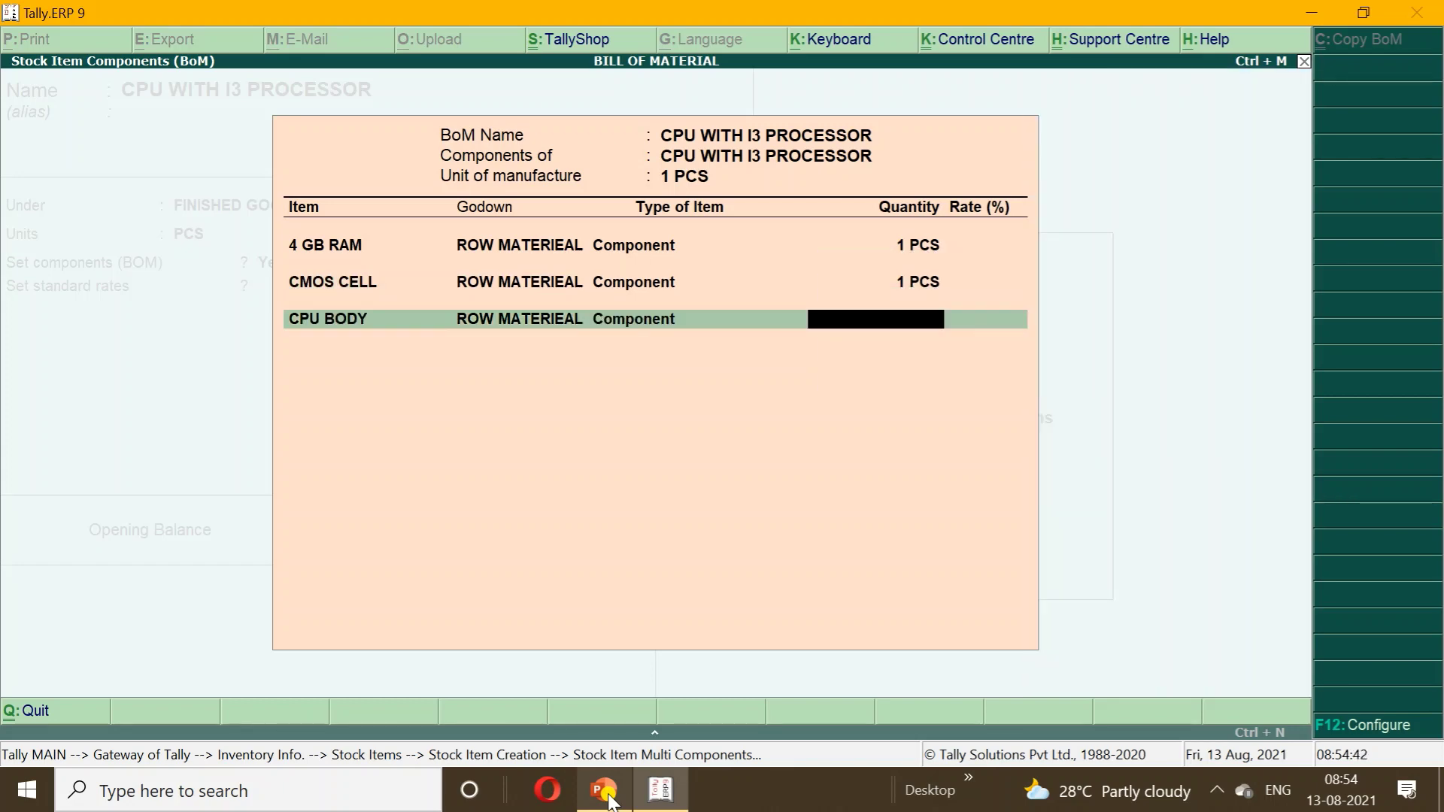
type("1")
key("Return")
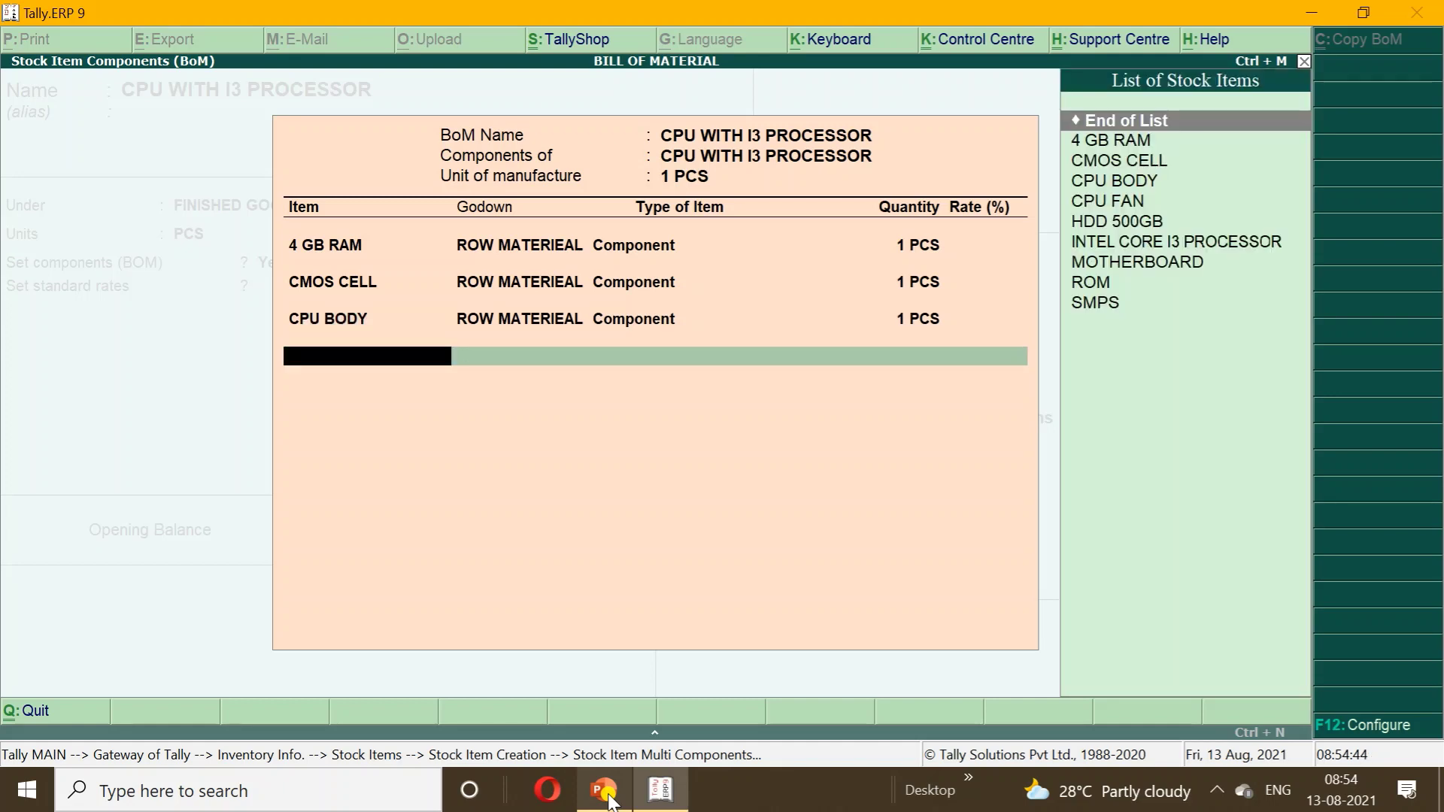
- Add CPU FAN to the BOM from the ROW MATERIEAL godown as a Component with quantity 1 PCS
type("C")
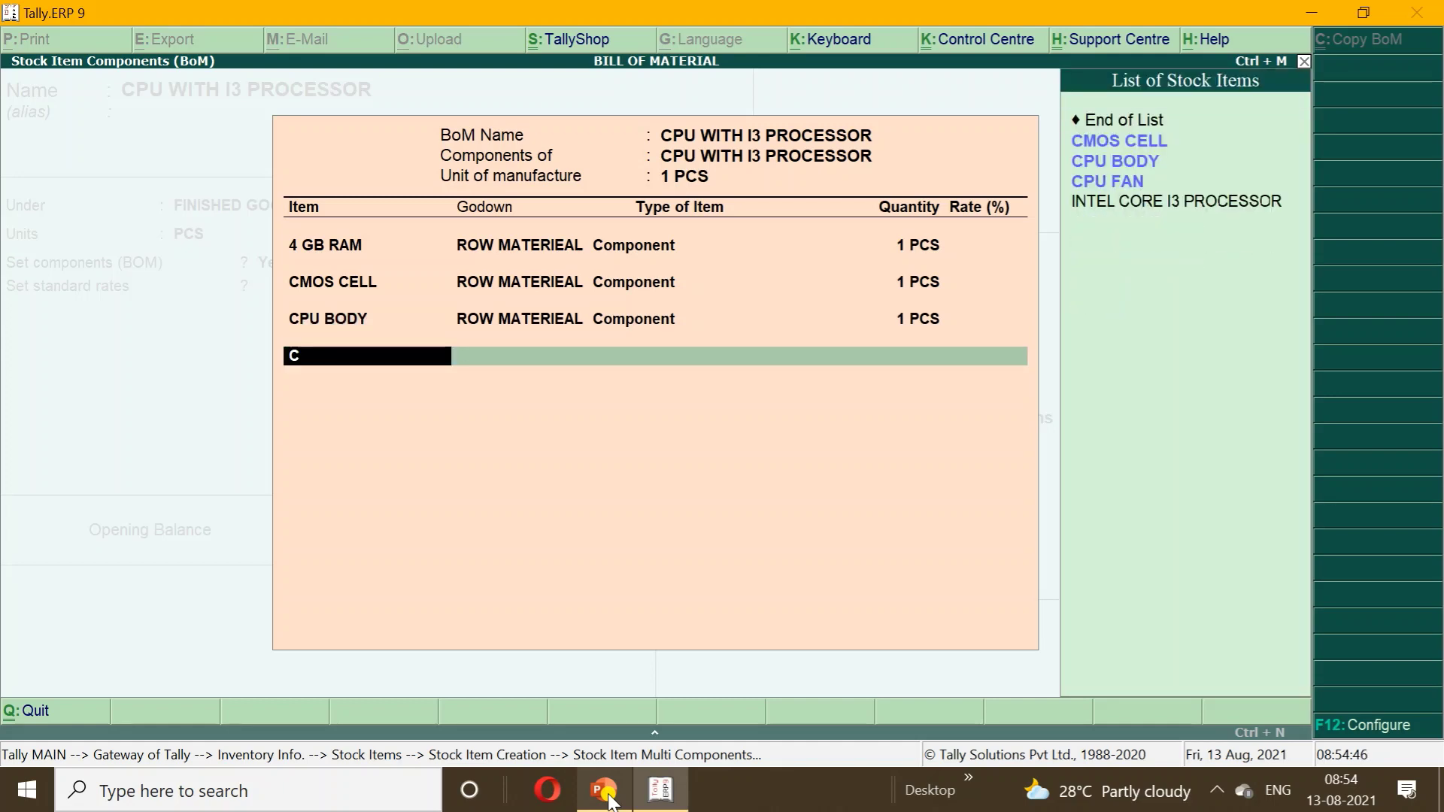
key("Down")
key("Down")
key("Down")
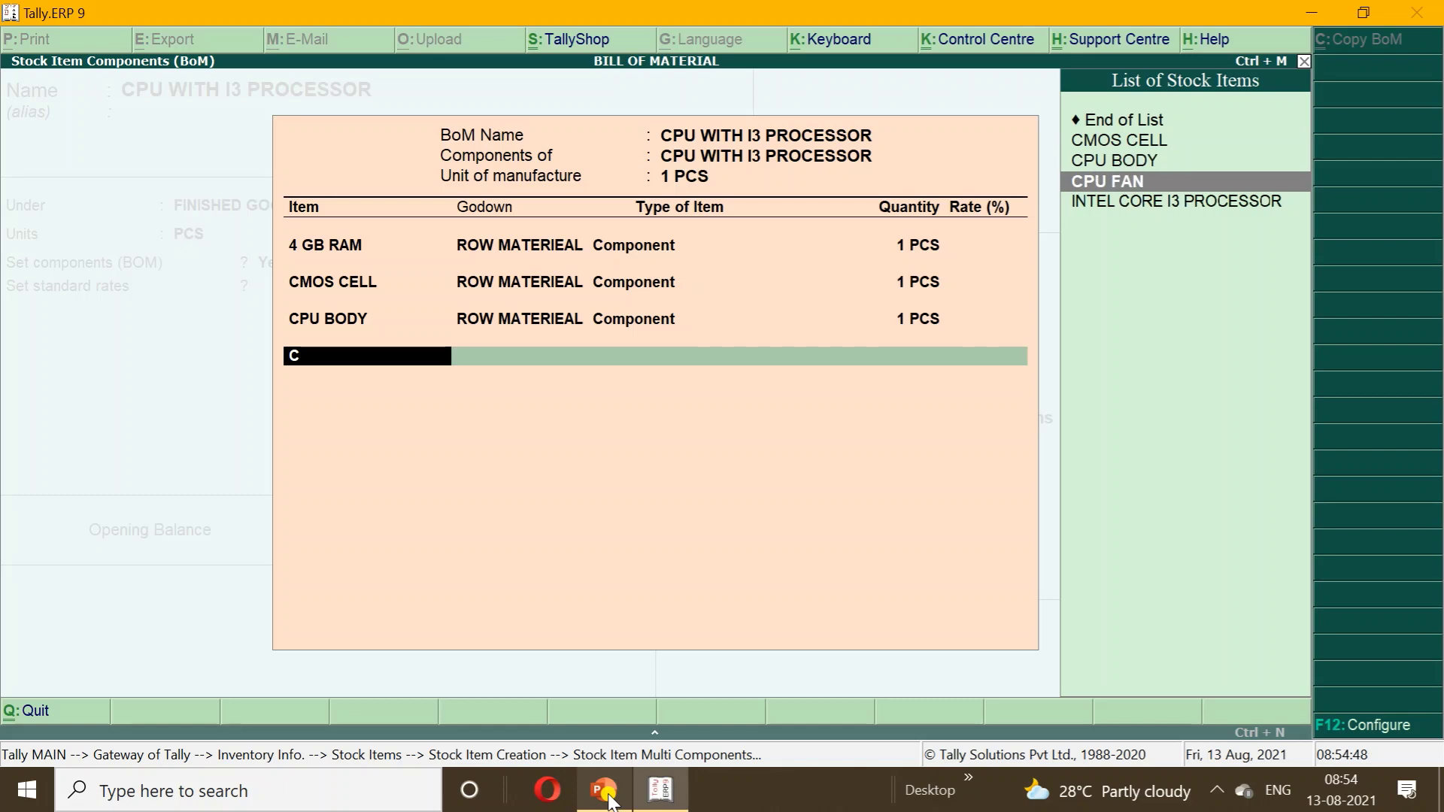
key("Return")
type("R")
key("Return")
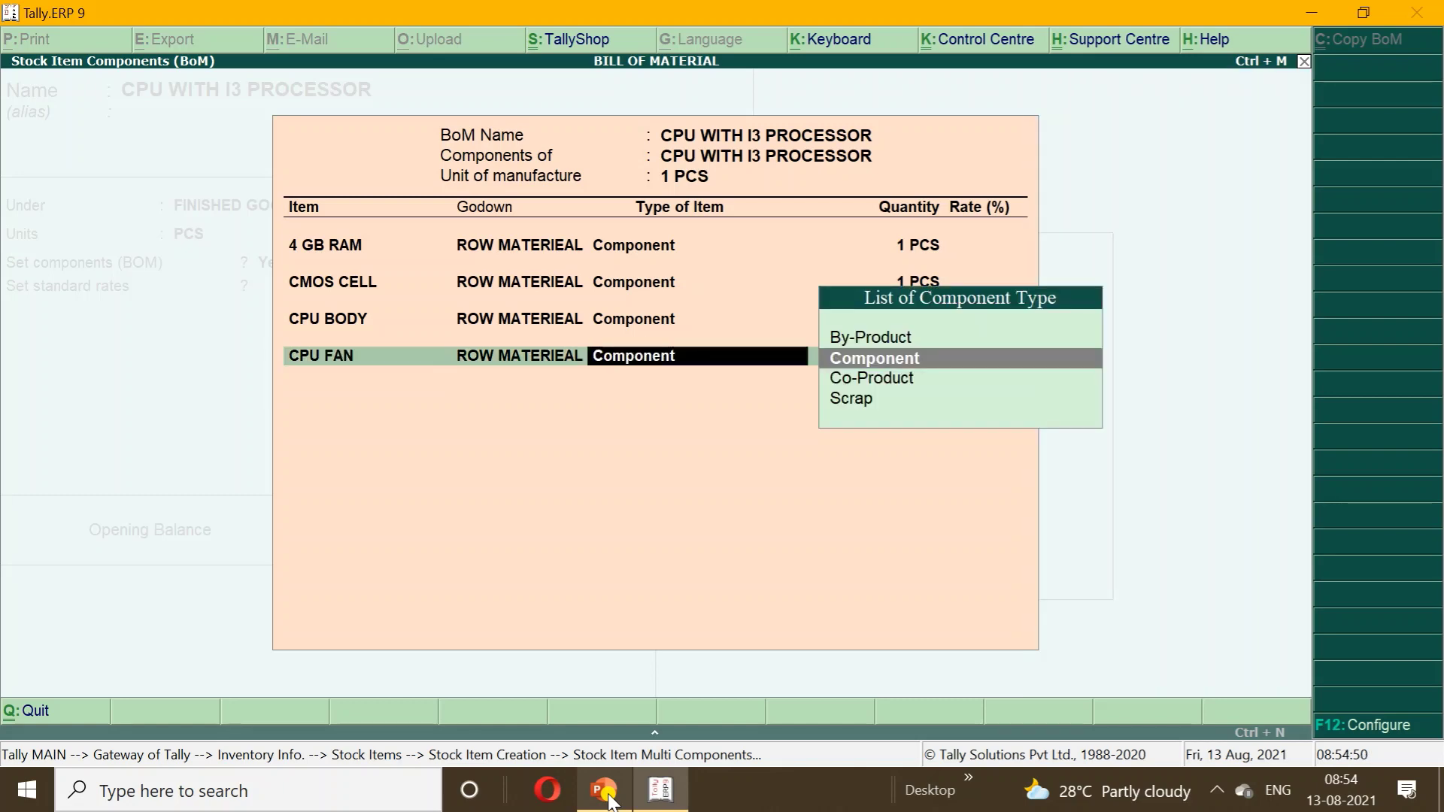
key("Return")
type("1")
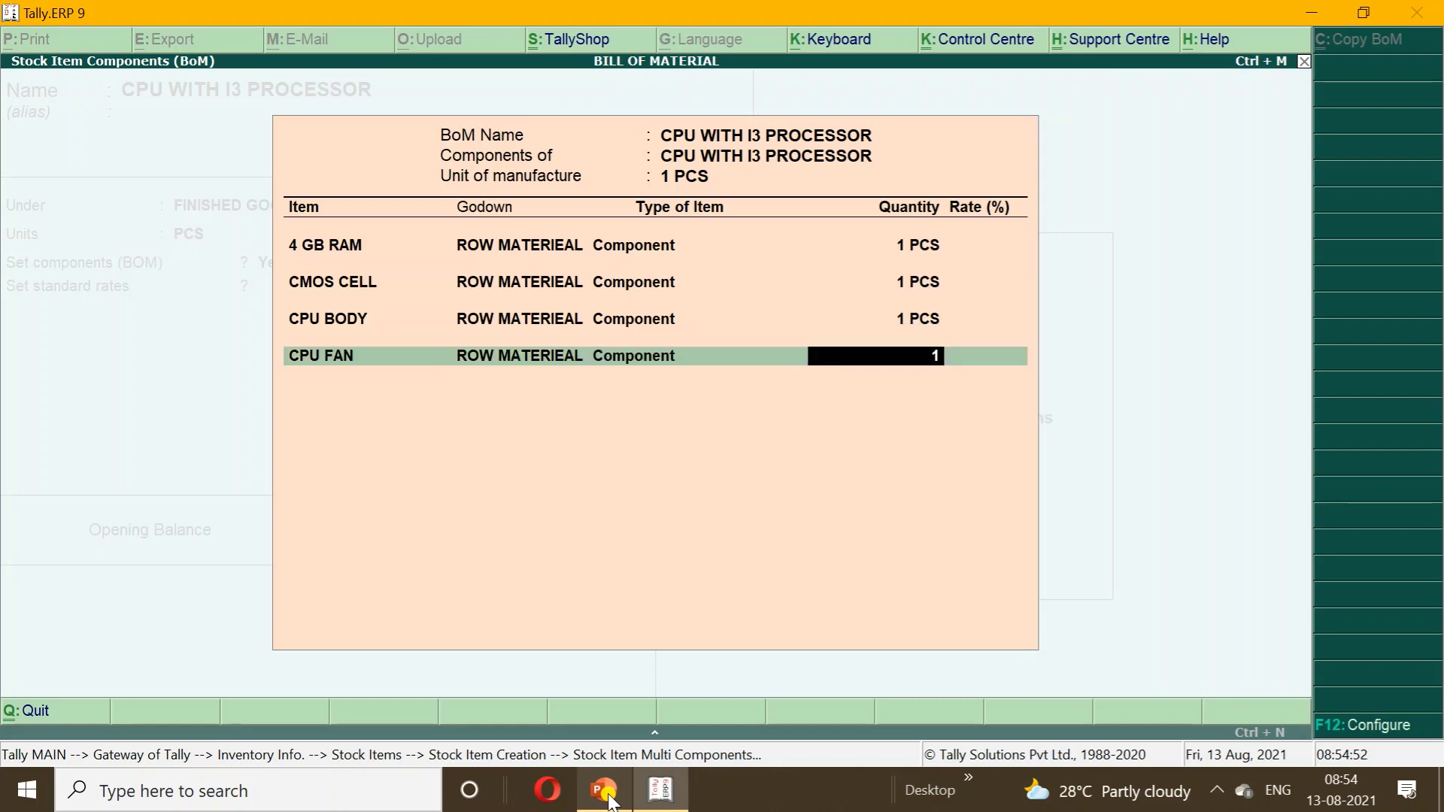
key("Return")
- Add HDD 500GB to the BOM from the ROW MATERIEAL godown as a Component with quantity 1 PCS
key("Down")
key("Down")
key("Down")
key("Down")
key("Down")
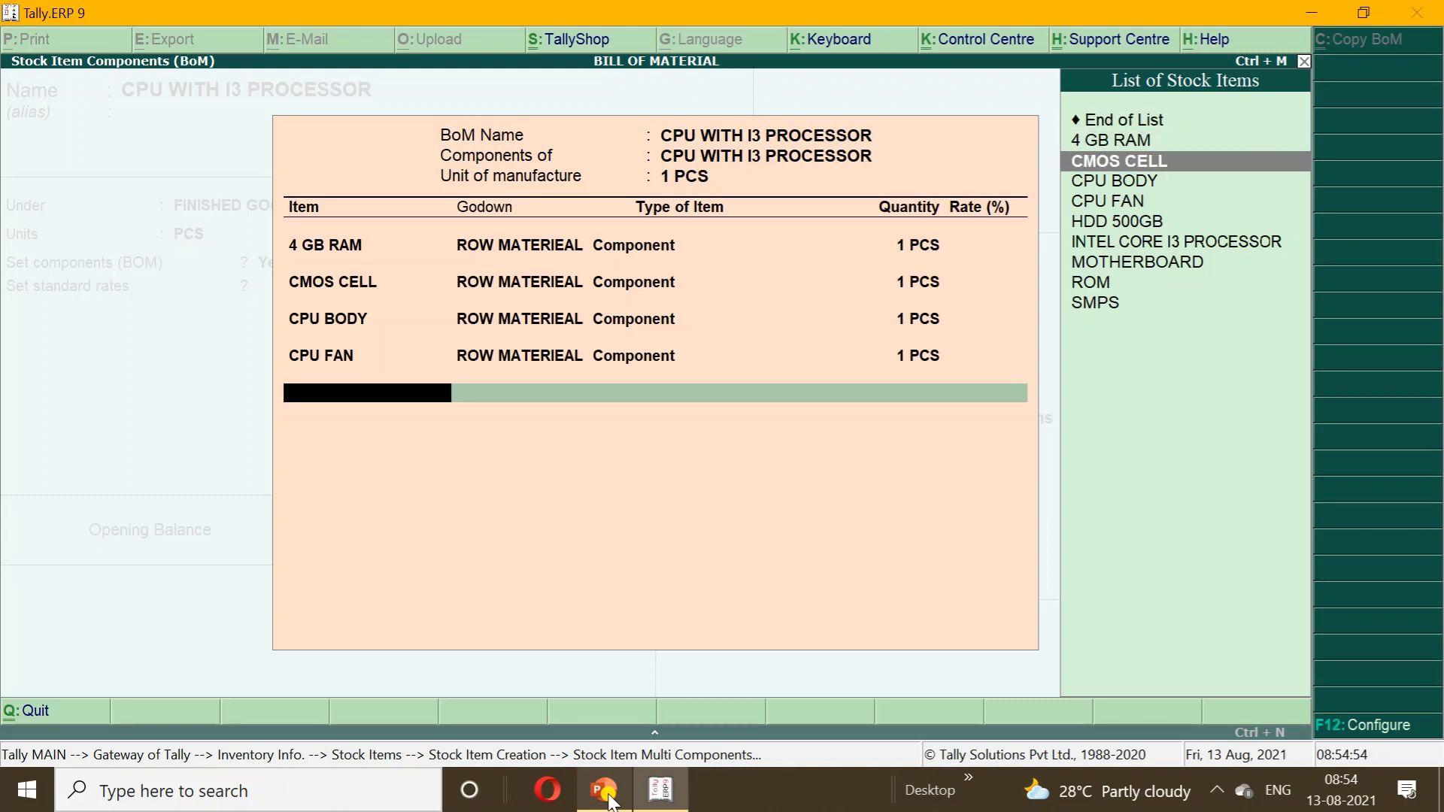
type("r")
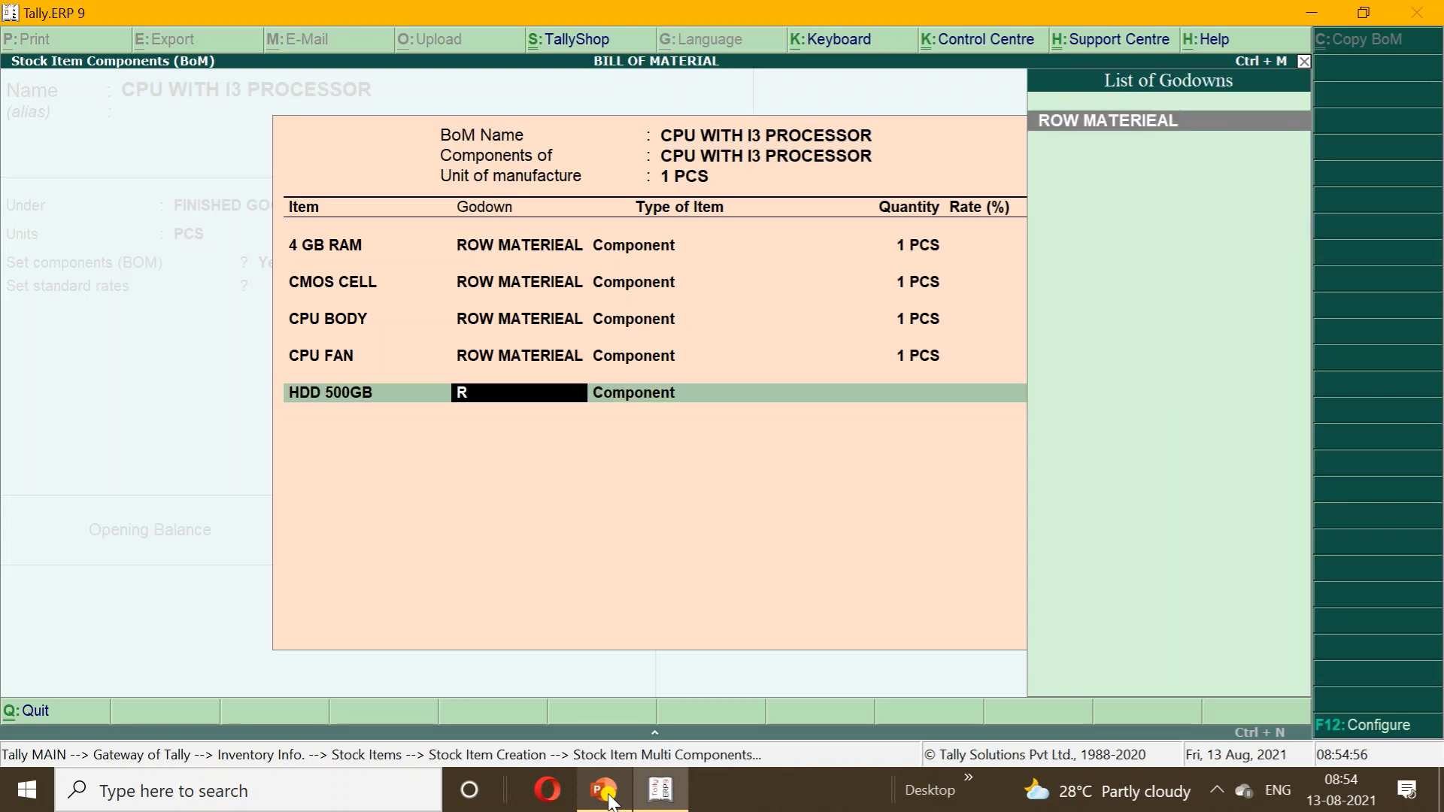
key("Return")
key("Return")
key("Return")
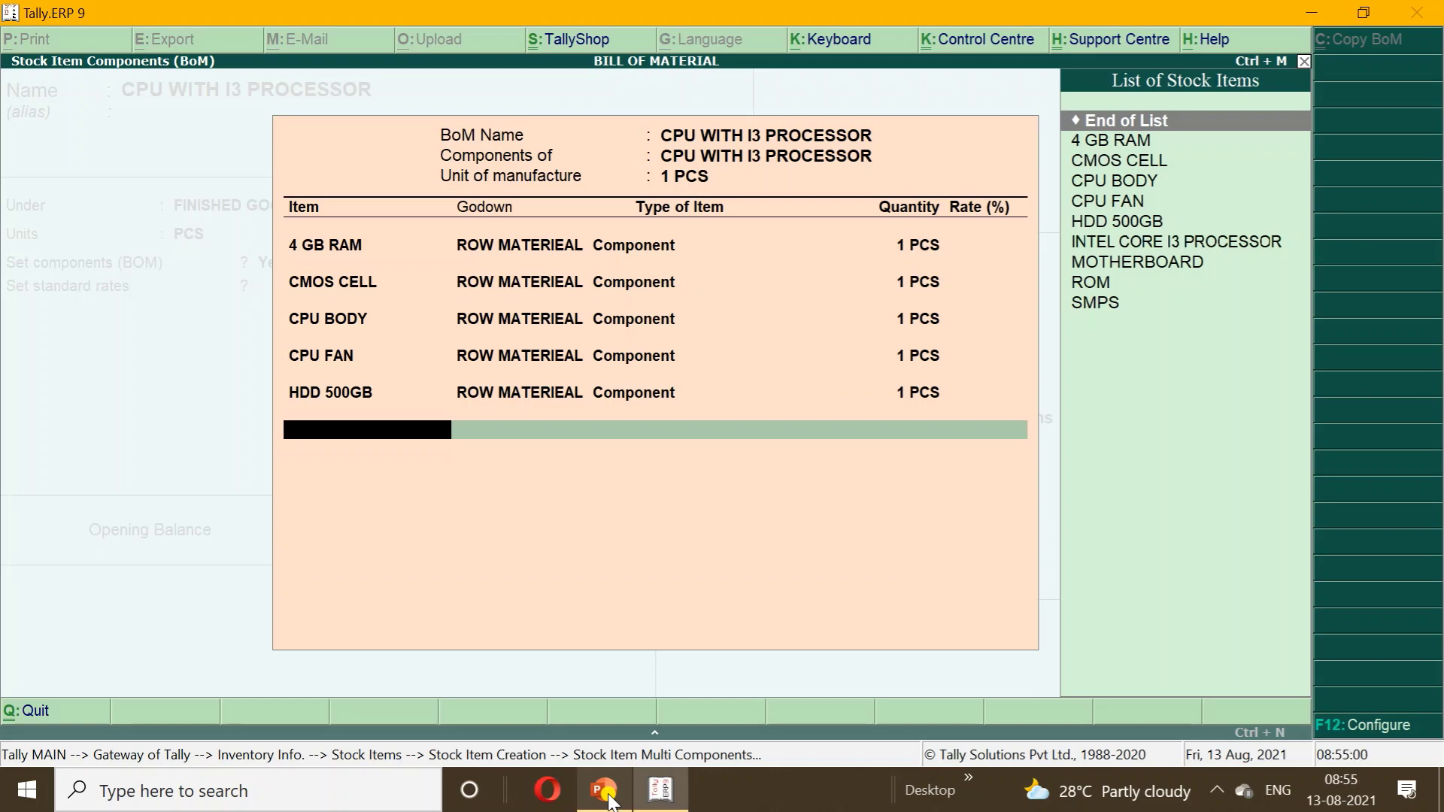
- Add INTEL CORE I3 PROCESSOR to the BOM from the ROW MATERIEAL godown as a Component with quantity 1 PCS
key("Down")
key("Down")
key("Down")
key("Down")
key("Down")
key("Down")
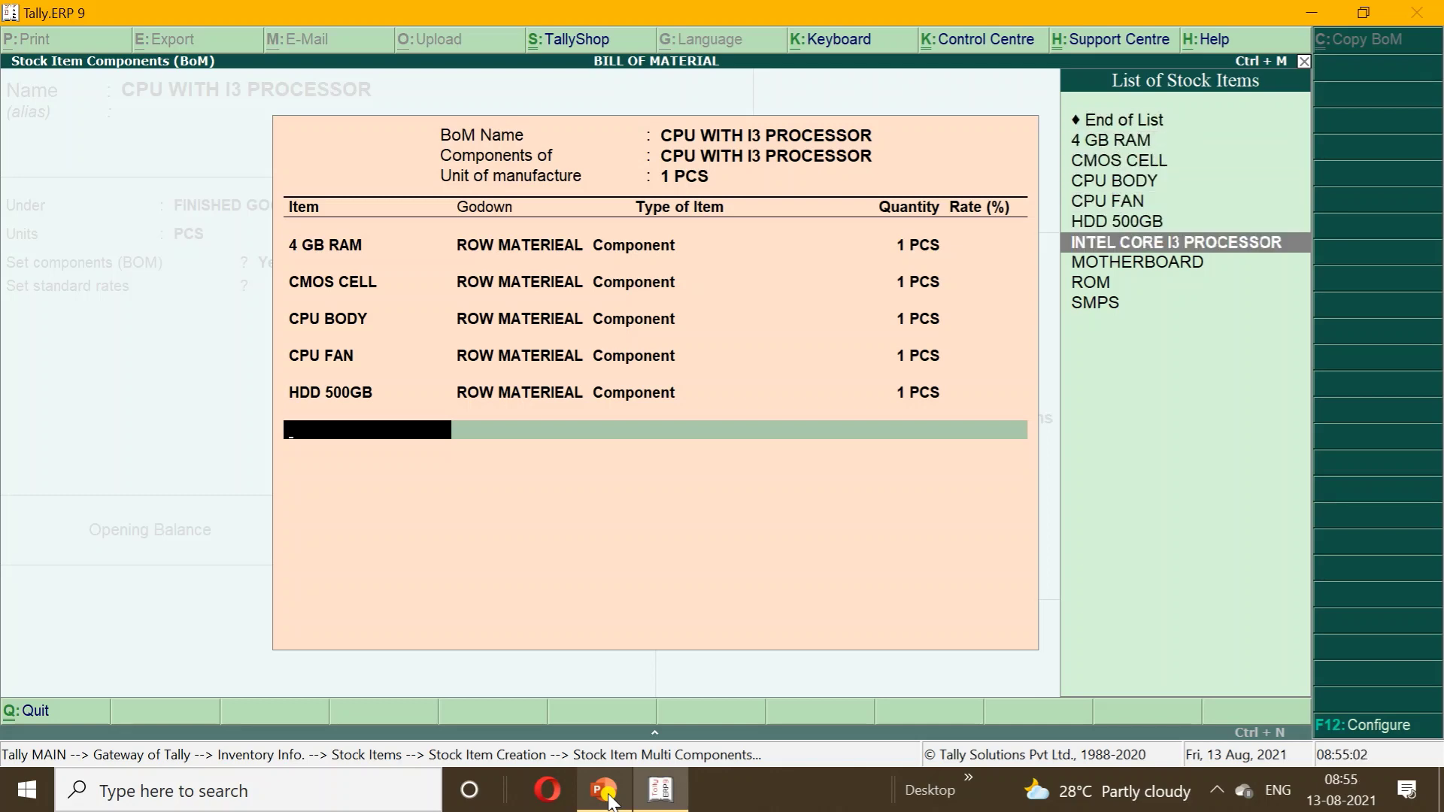
key("Return")
key("Down")
key("Down")
key("Return")
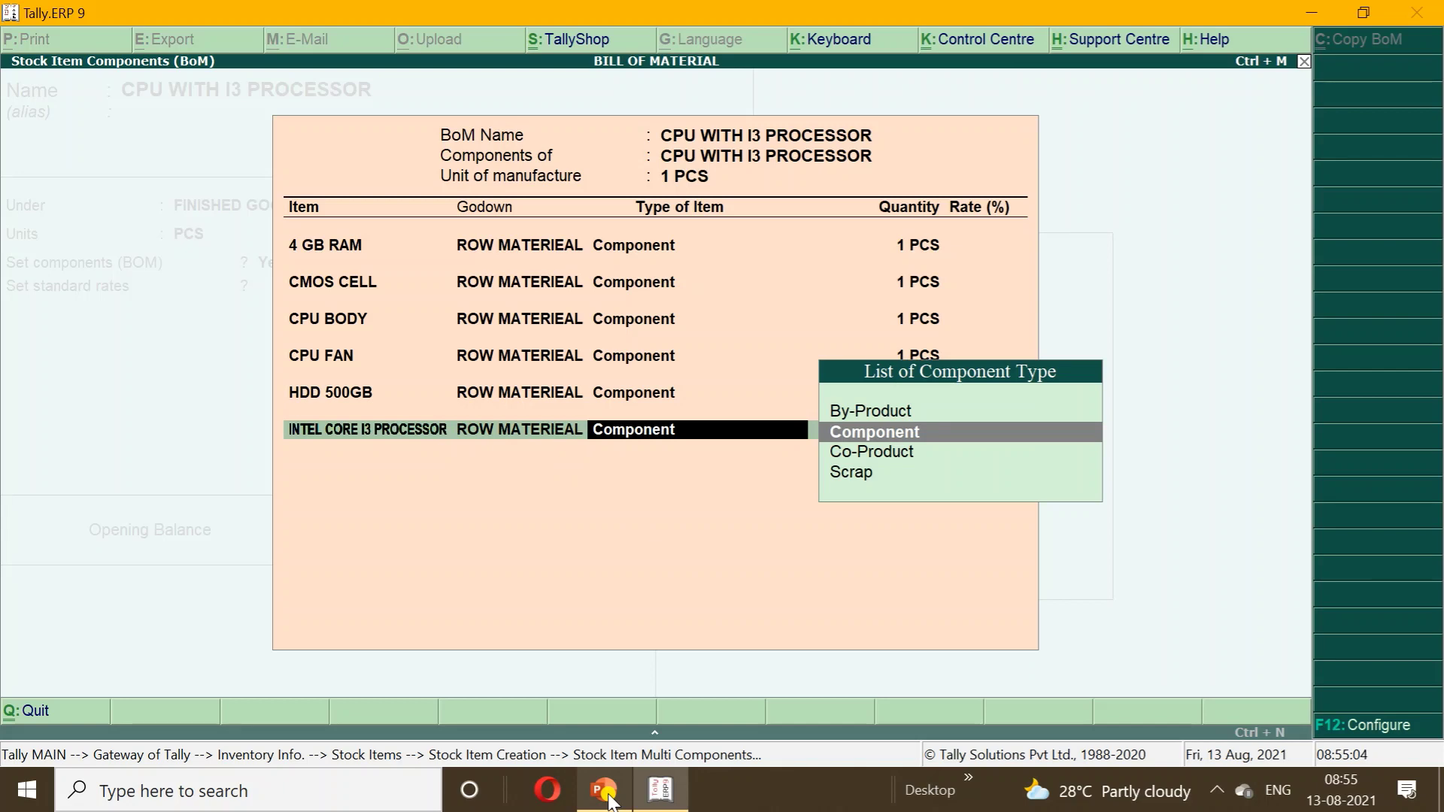
key("Return")
type("1")
key("Return")
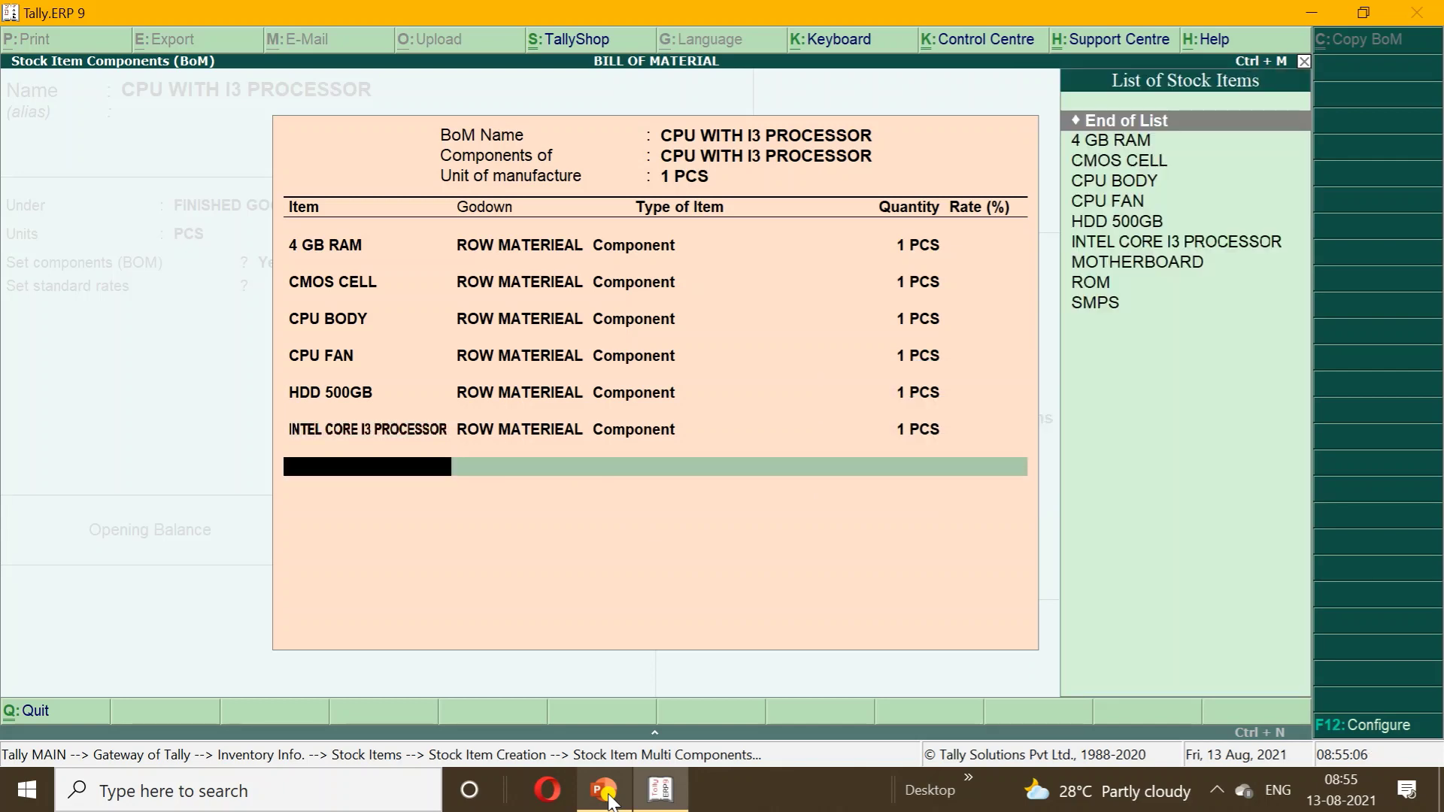
- Add MOTHERBOARD to the BOM from the ROW MATERIEAL godown as a Component with quantity 1 PCS
key("Down")
key("Down")
key("Down")
key("Down")
key("Down")
key("Down")
key("Down")
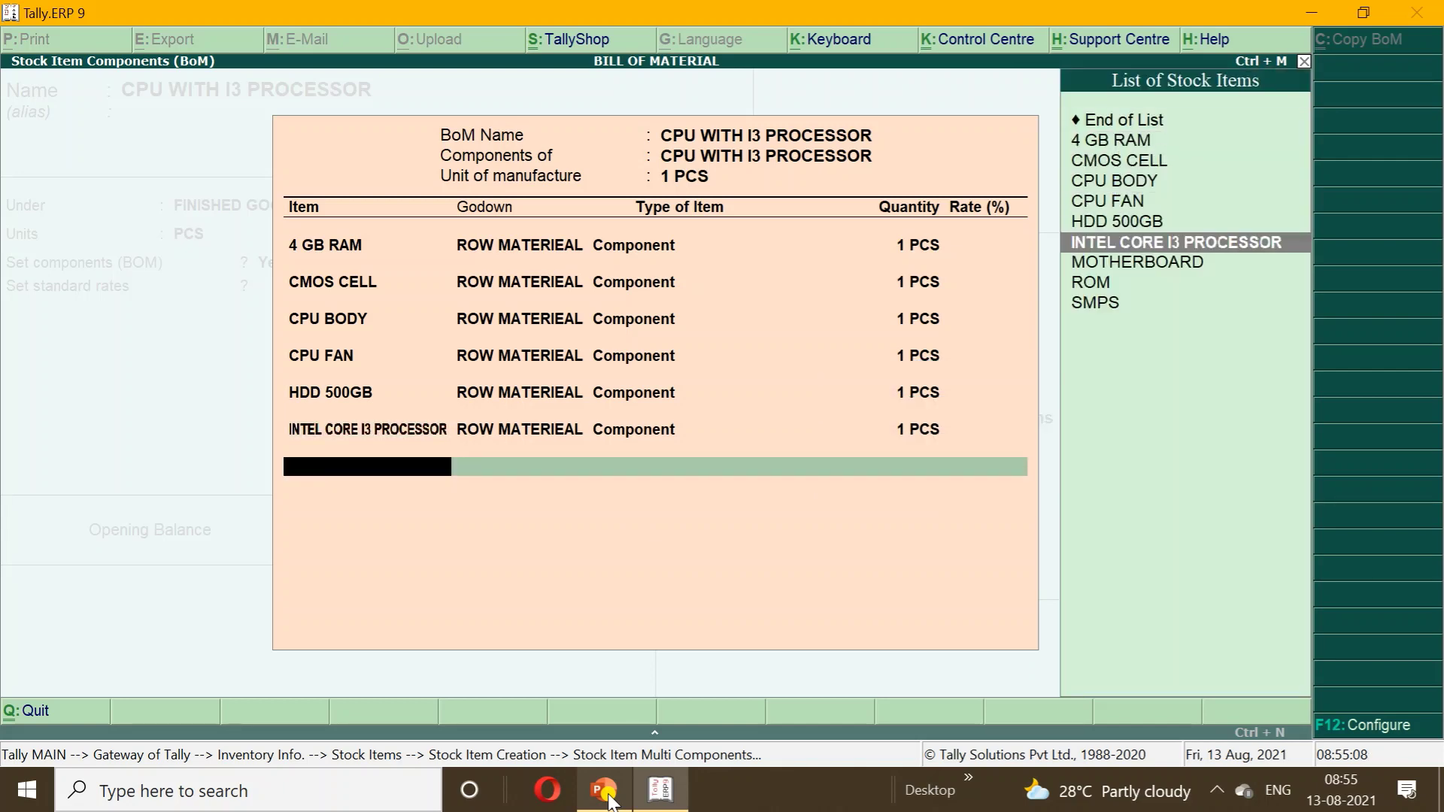
key("Return")
type("r")
key("Return")
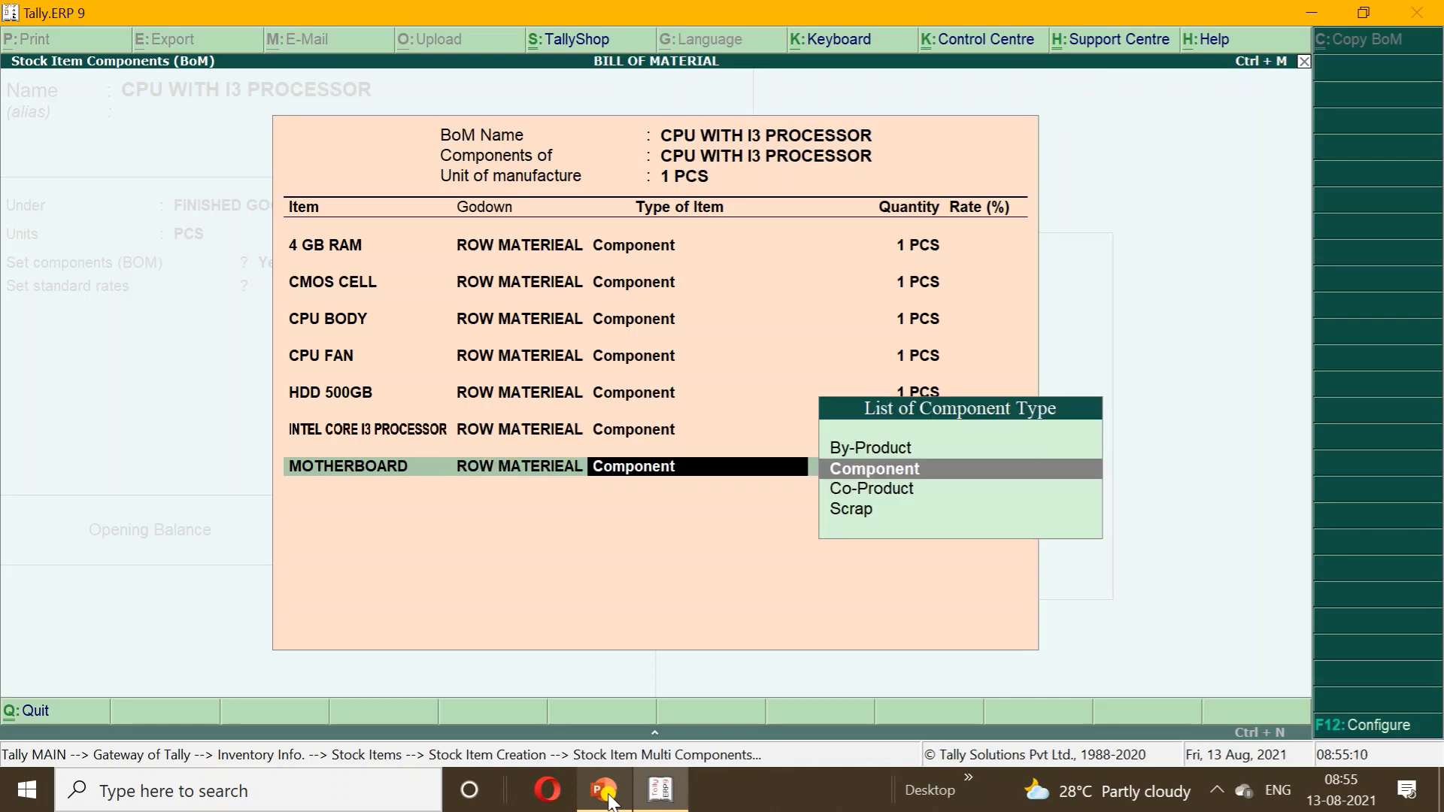
key("Return")
type("1")
key("Return")
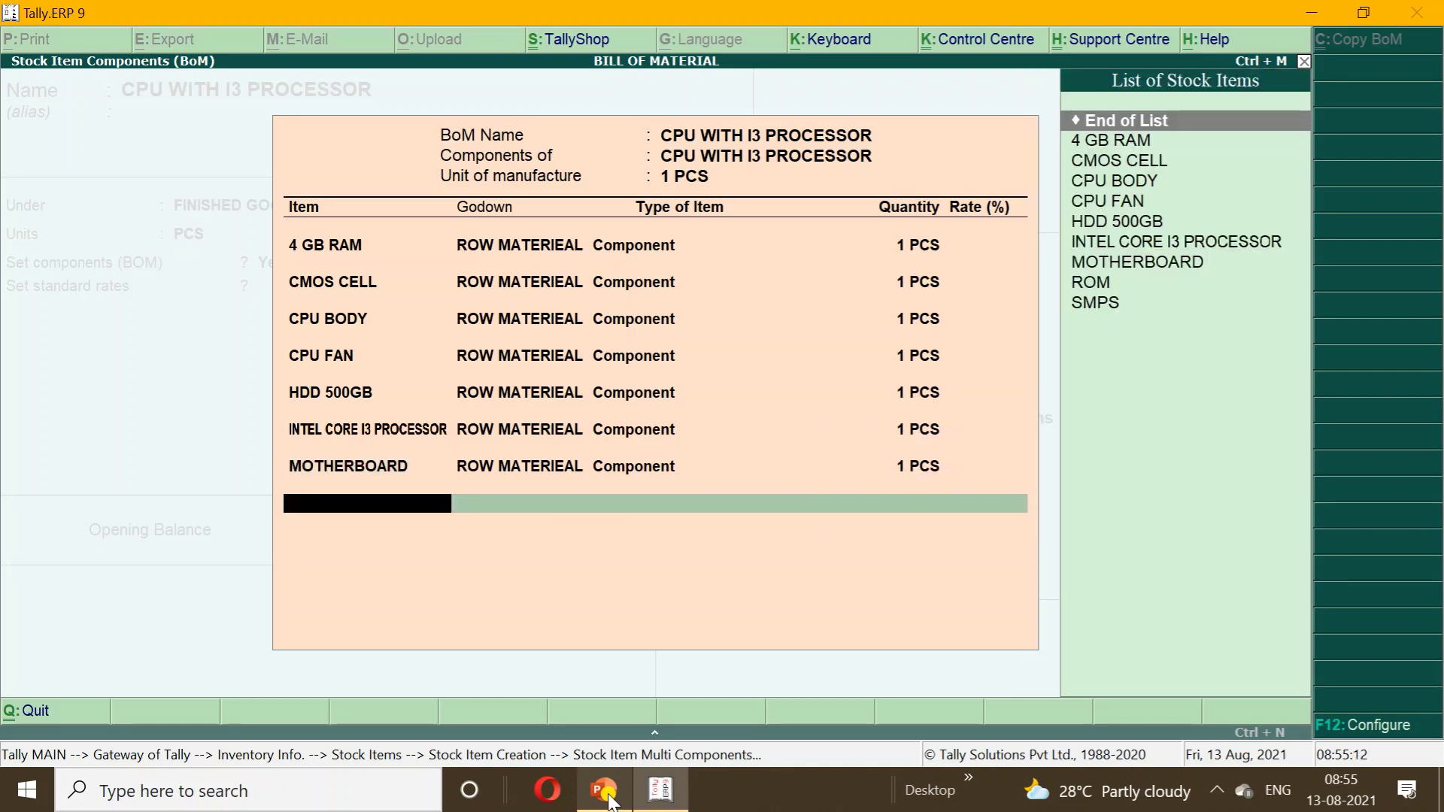
- Add ROM to the BOM from the ROW MATERIEAL godown as a Component with quantity 1 PCS
key("Down")
key("Down")
key("Down")
key("Down")
key("Down")
key("Down")
key("Down")
key("Down")
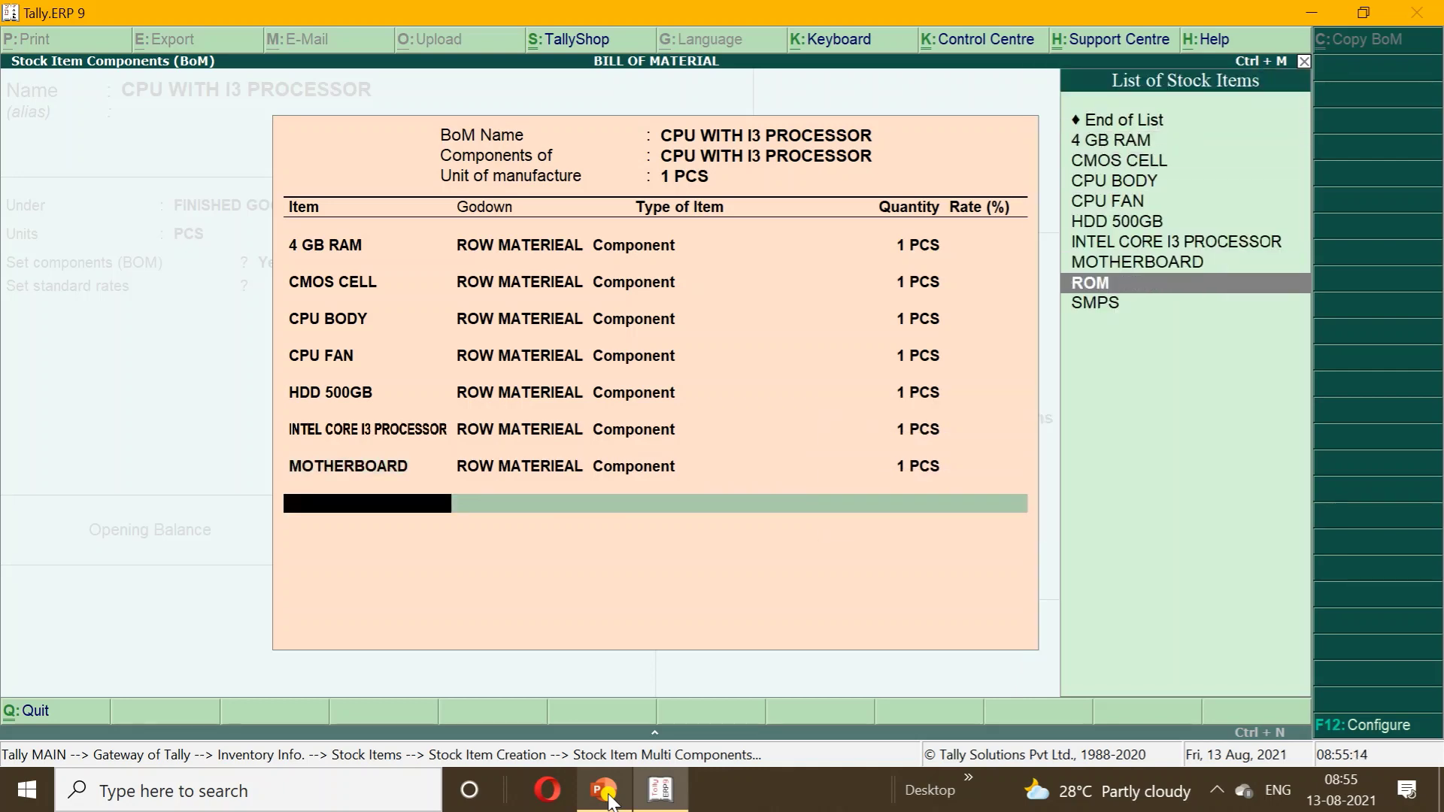
key("Return")
type("r")
key("Return")
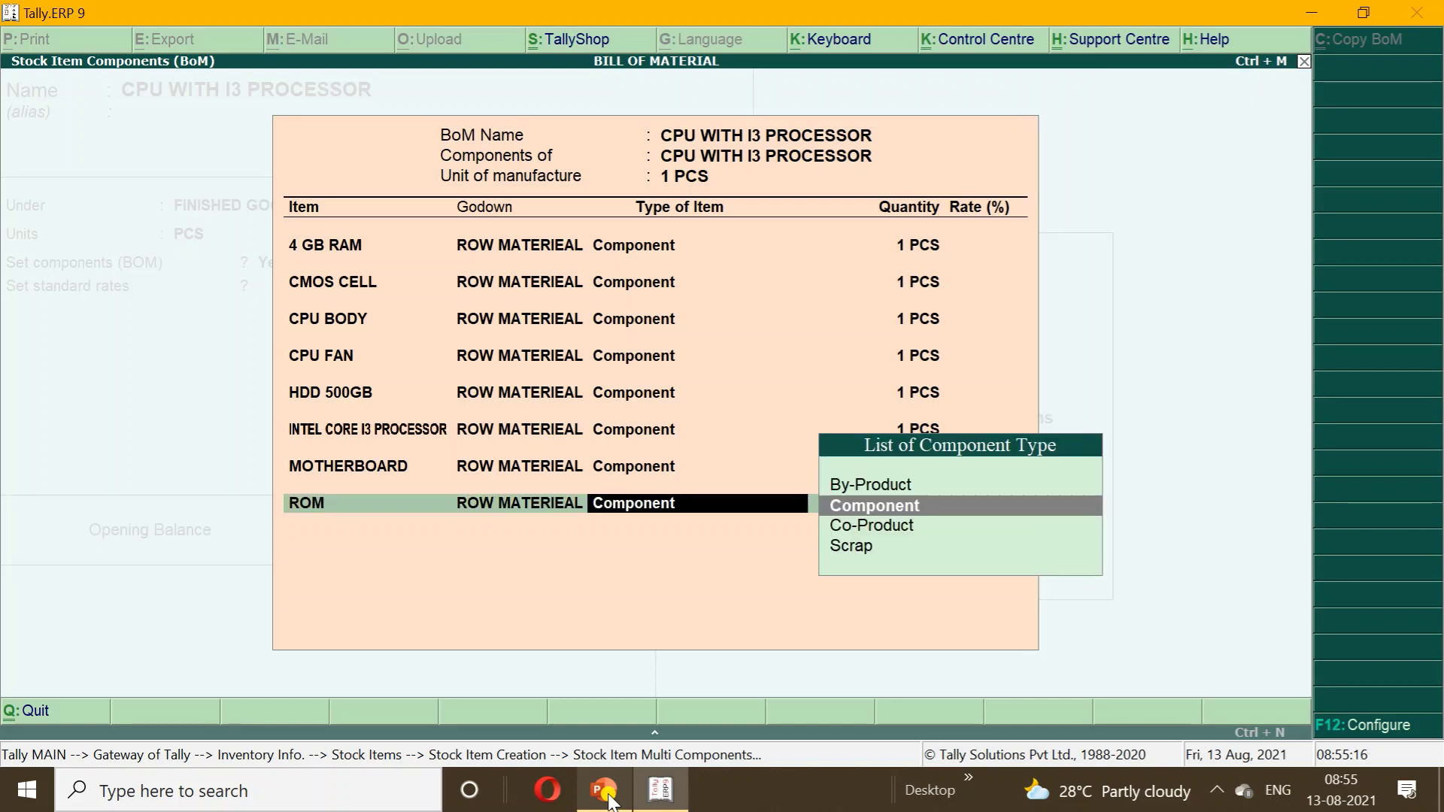
key("Return")
type("1")
key("Return")
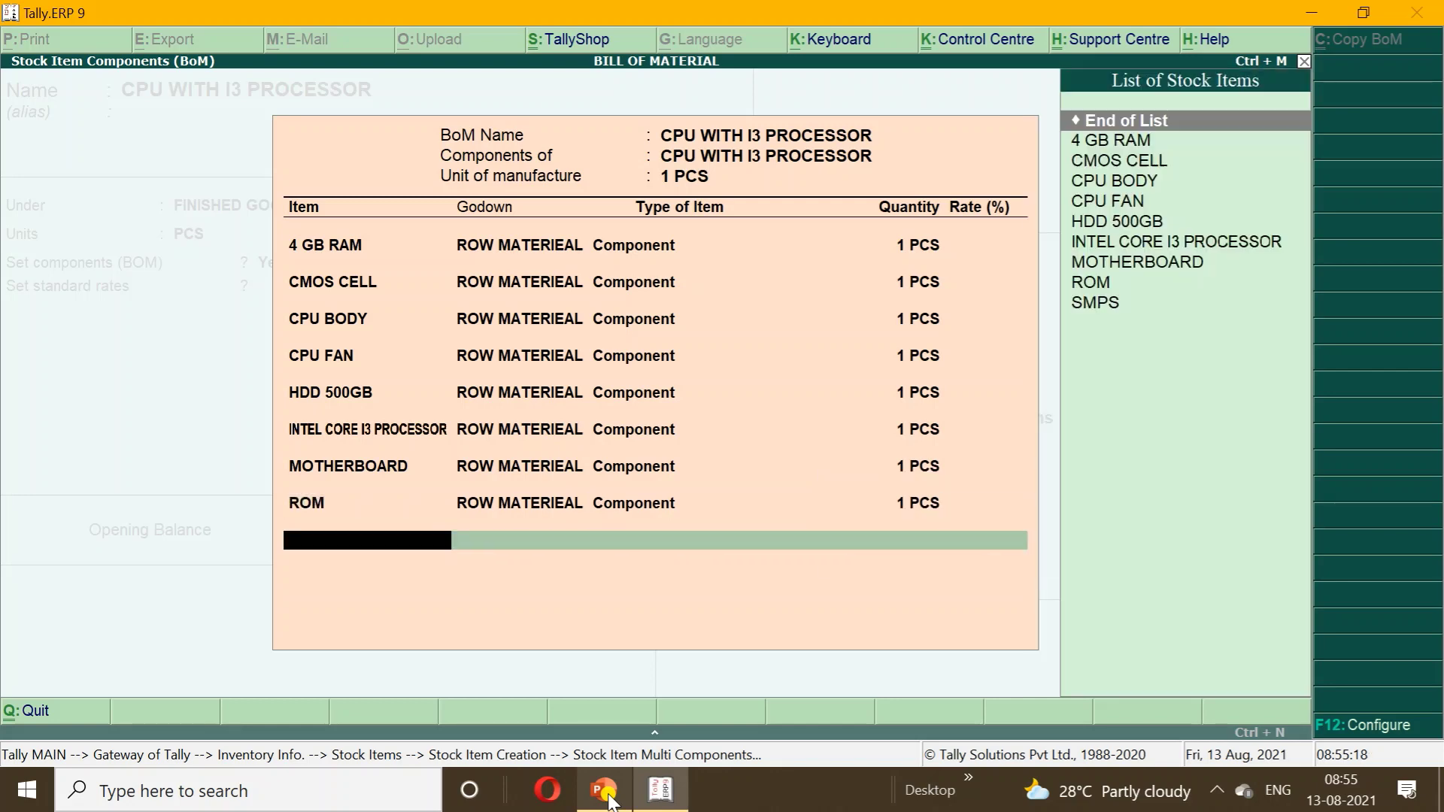
- Add SMPS to the BOM from the ROW MATERIEAL godown as a Component with quantity 1 PCS
key("Down")
key("Down")
key("Down")
key("Down")
key("Down")
key("Down")
key("Down")
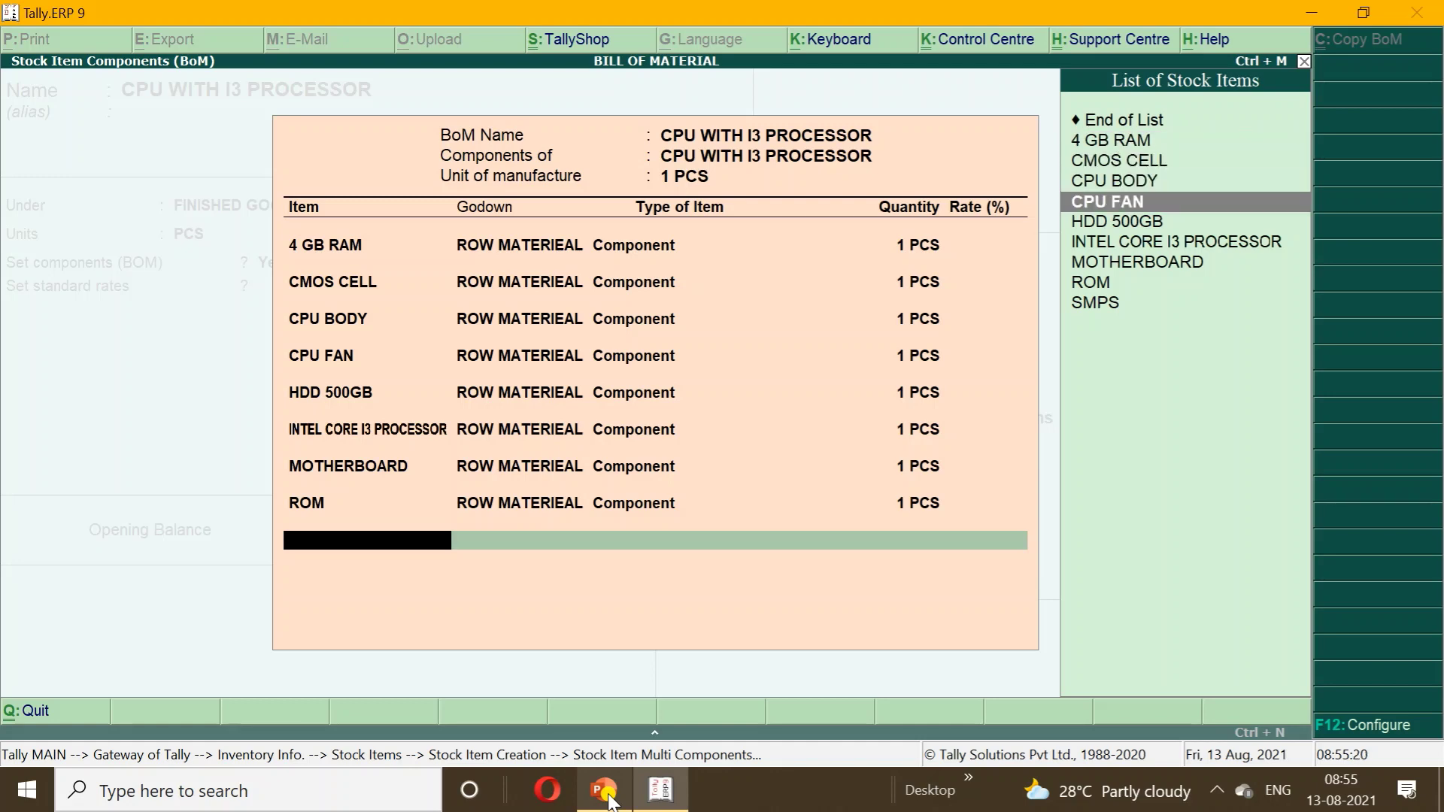
key("Down")
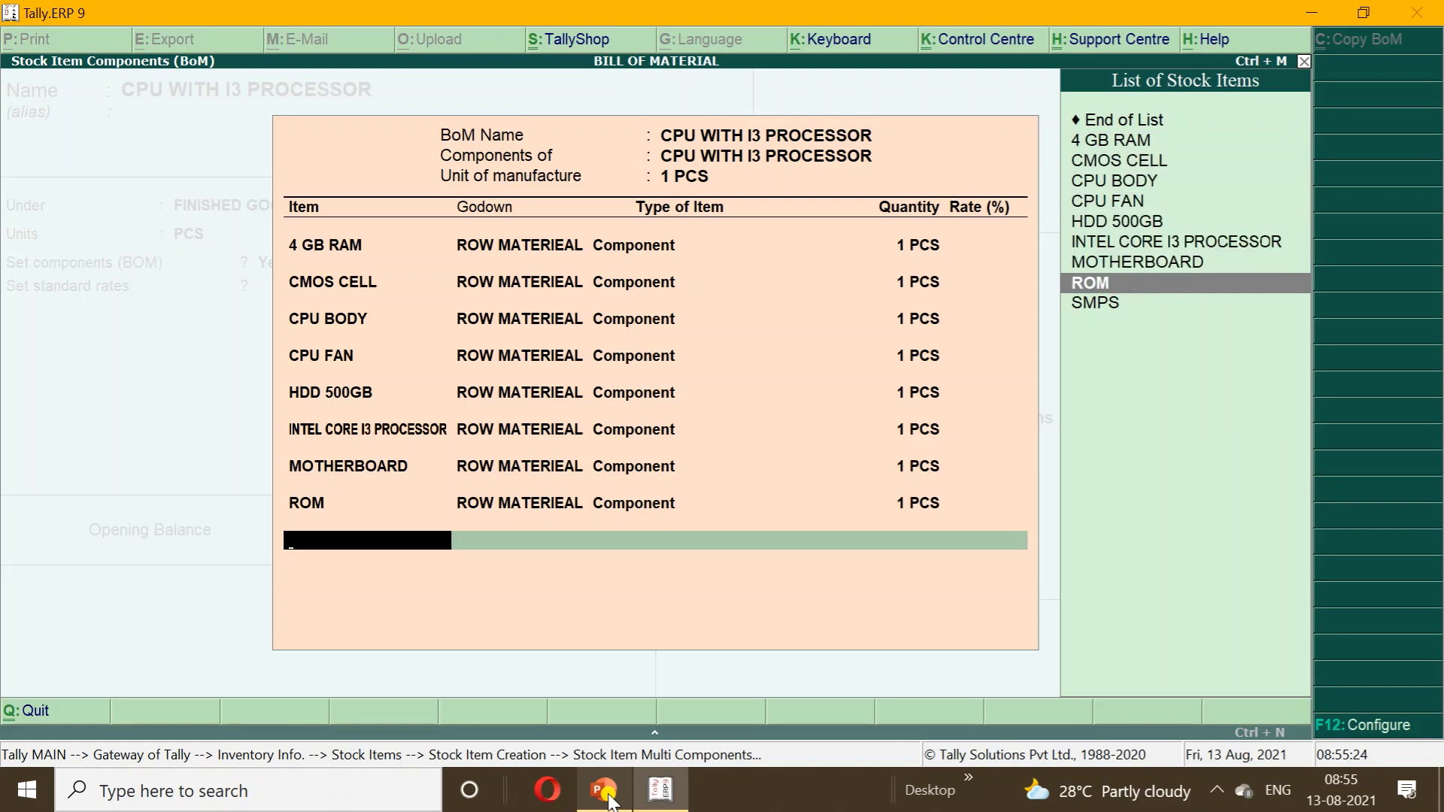
key("Down")
key("Return")
key("Down")
key("Down")
key("Return")
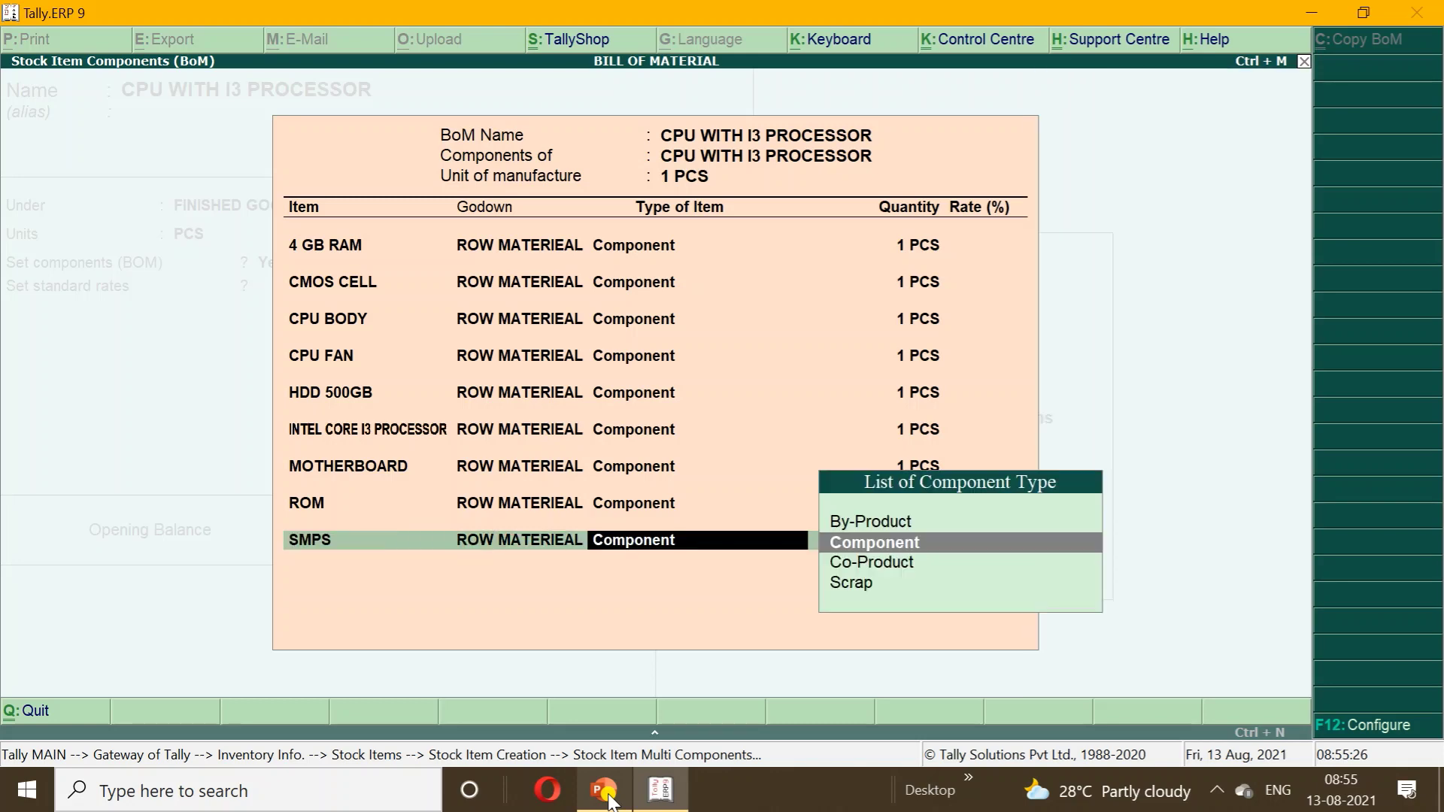
key("Return")
type("1")
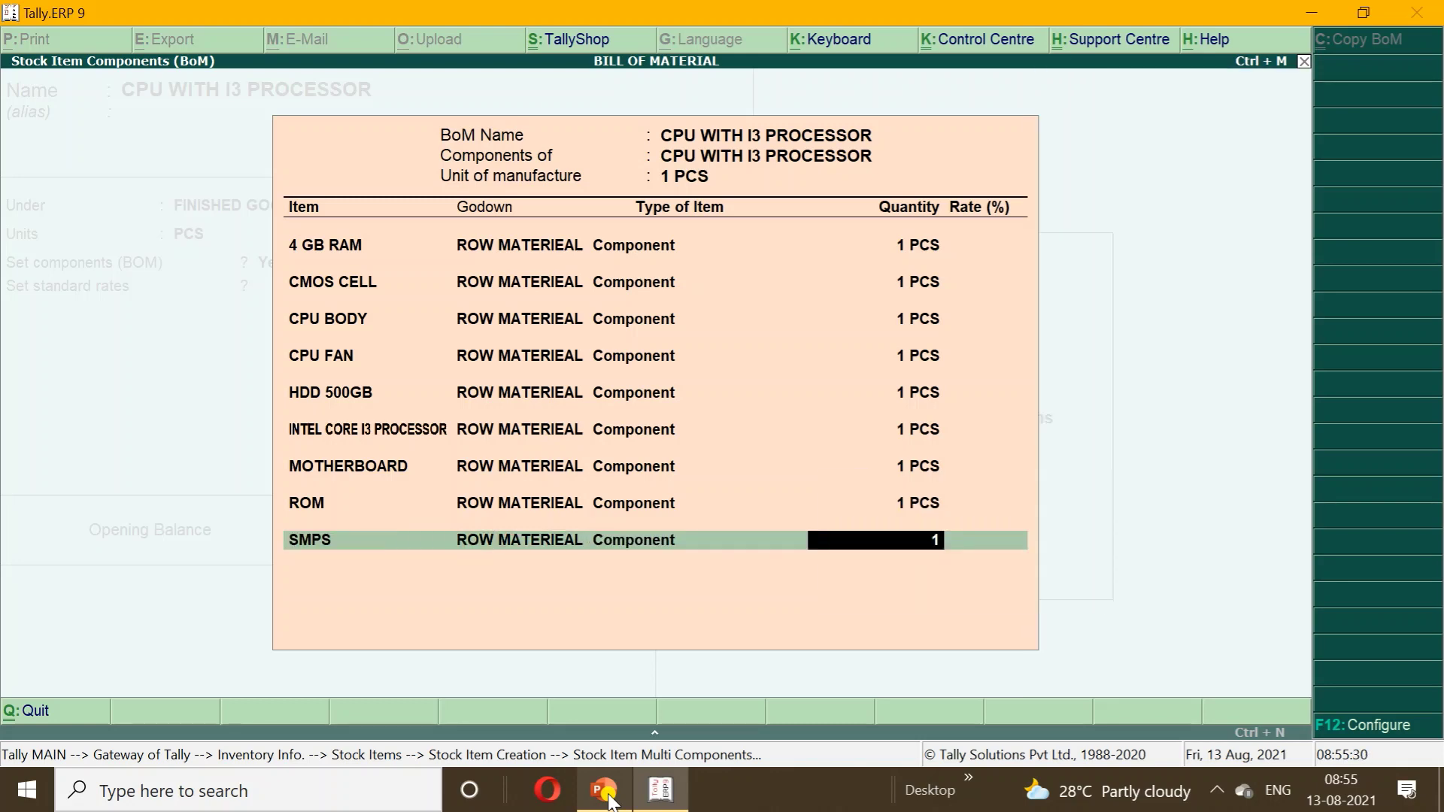
key("Return")
- Finish the component list, save the CPU WITH I3 PROCESSOR stock item without standard rates or opening balance, and leave stock item creation
key("Return")
key("Return")
key("Return")
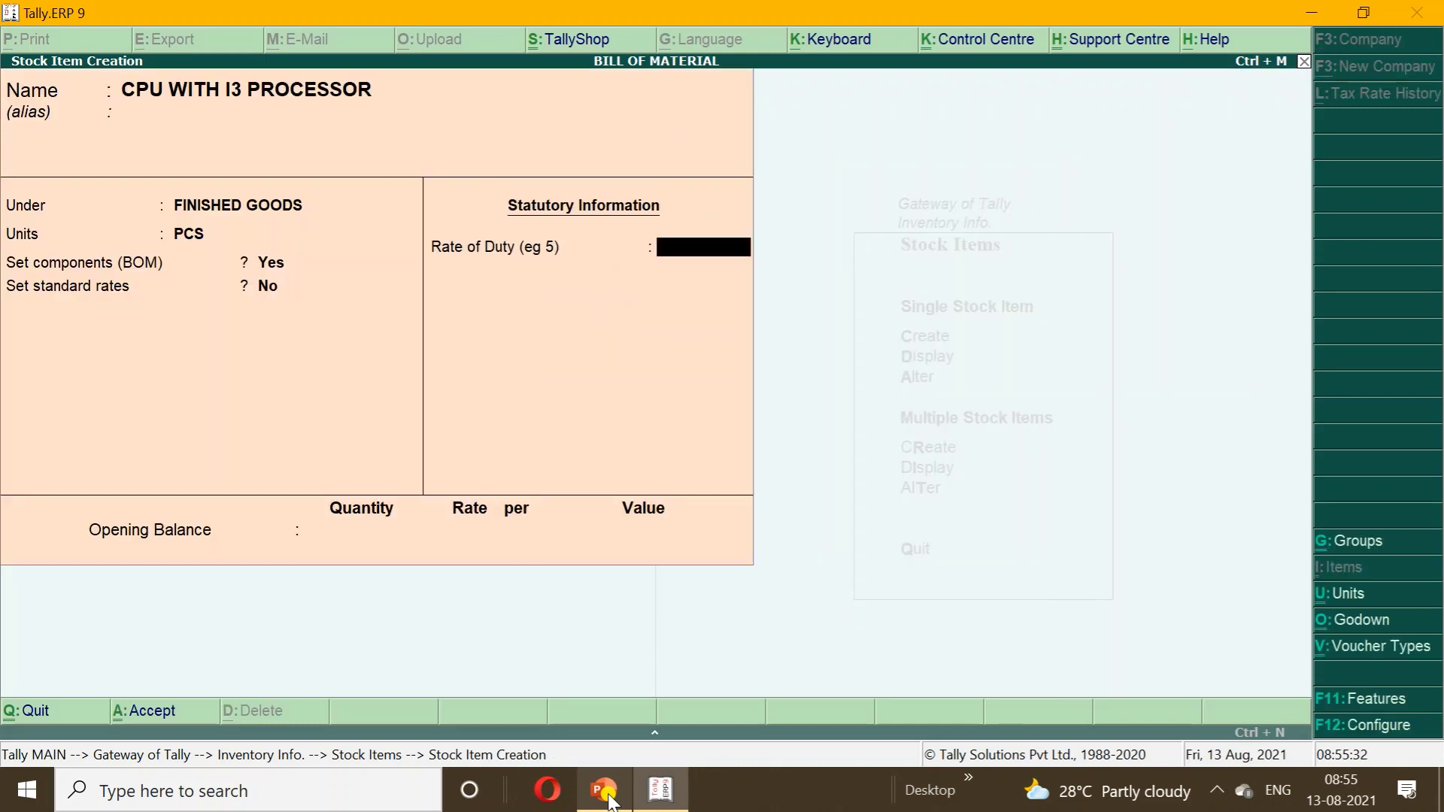
key("Return")
key("Return")
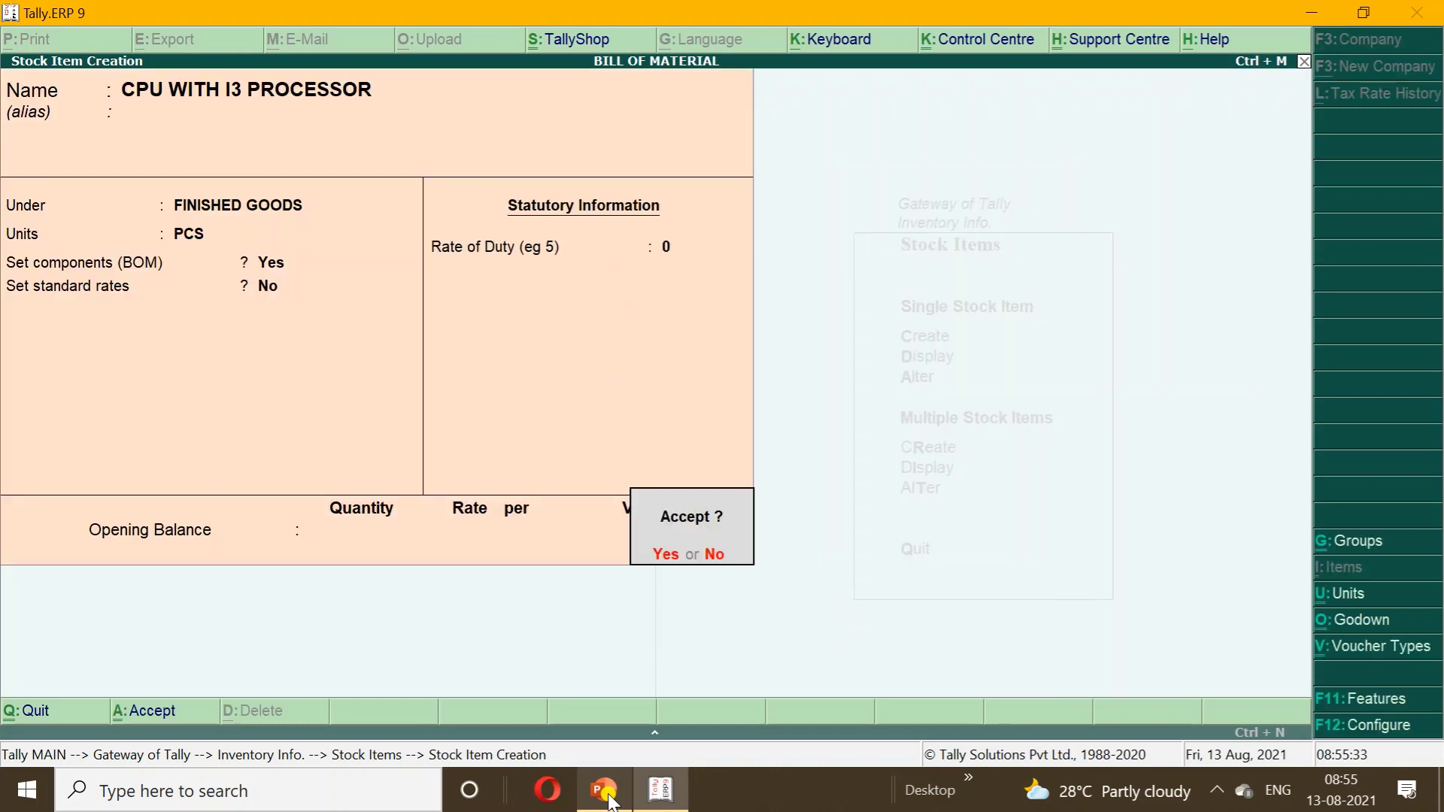
key("Return")
key("Escape")
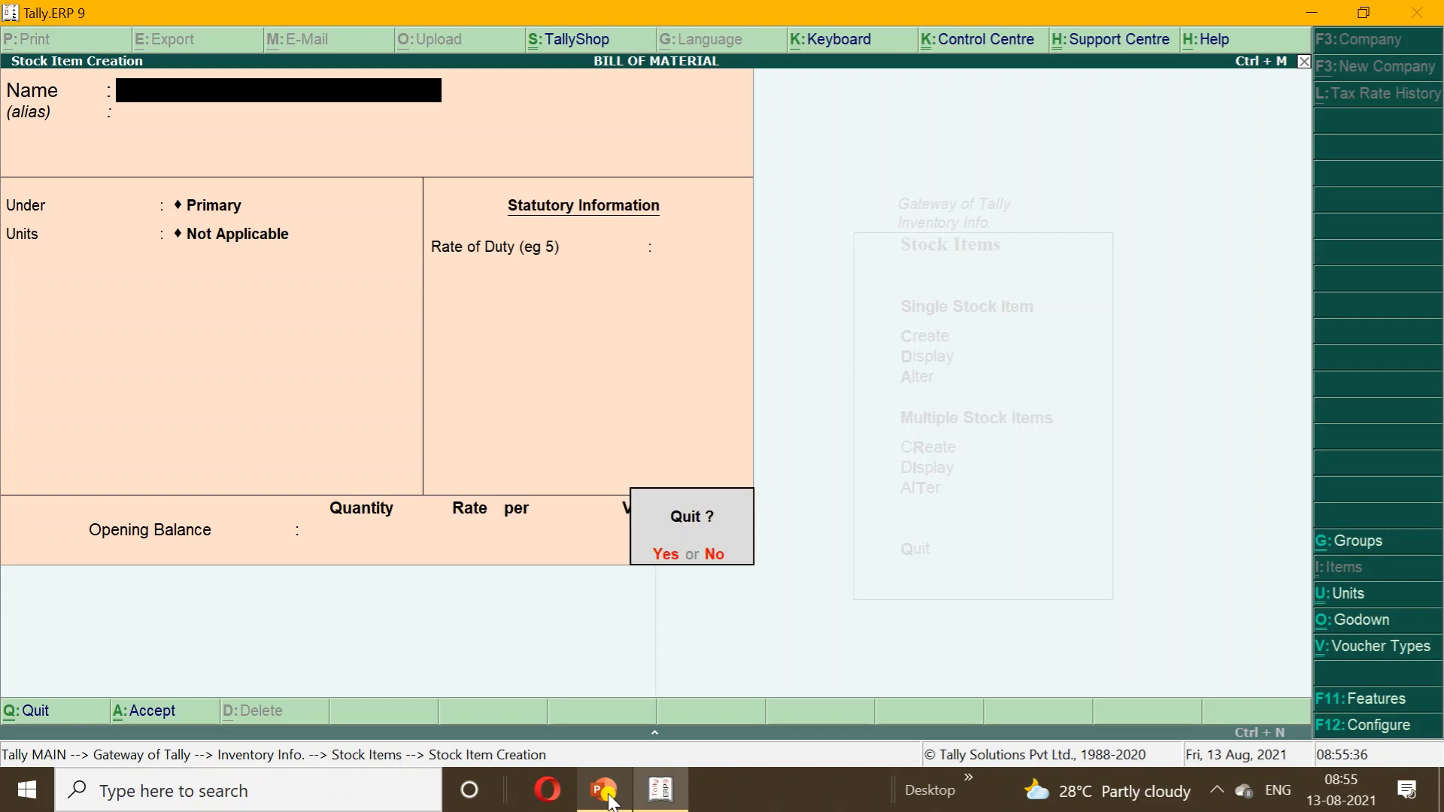
key("Return")
key("Escape")
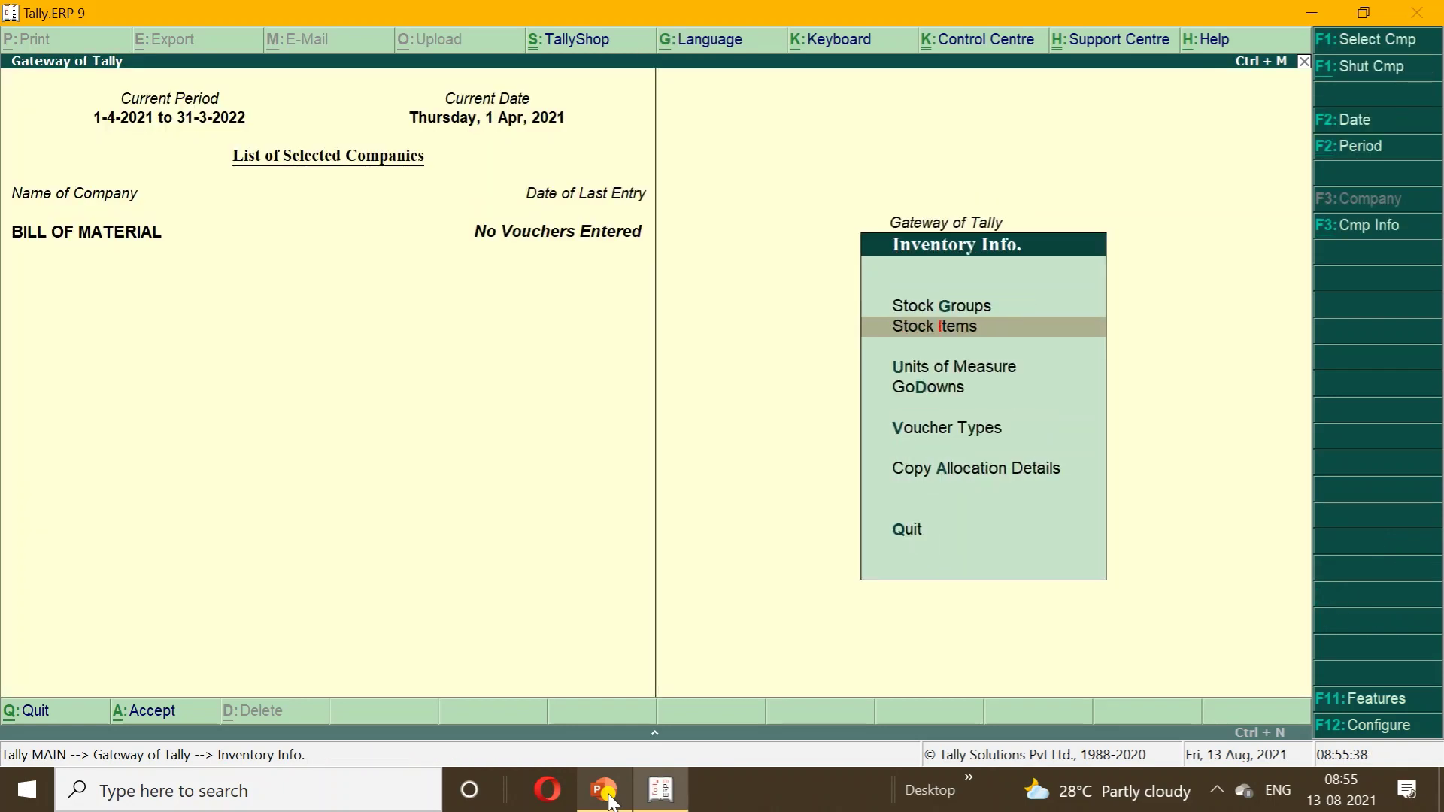
- Check the Stock Summary report of the BILL OF MATERIAL company and return to the Gateway of Tally
key("Down")
key("Down")
key("Escape")
key("Down")
key("Down")
key("Down")
key("Down")
key("Down")
key("Down")
key("Down")
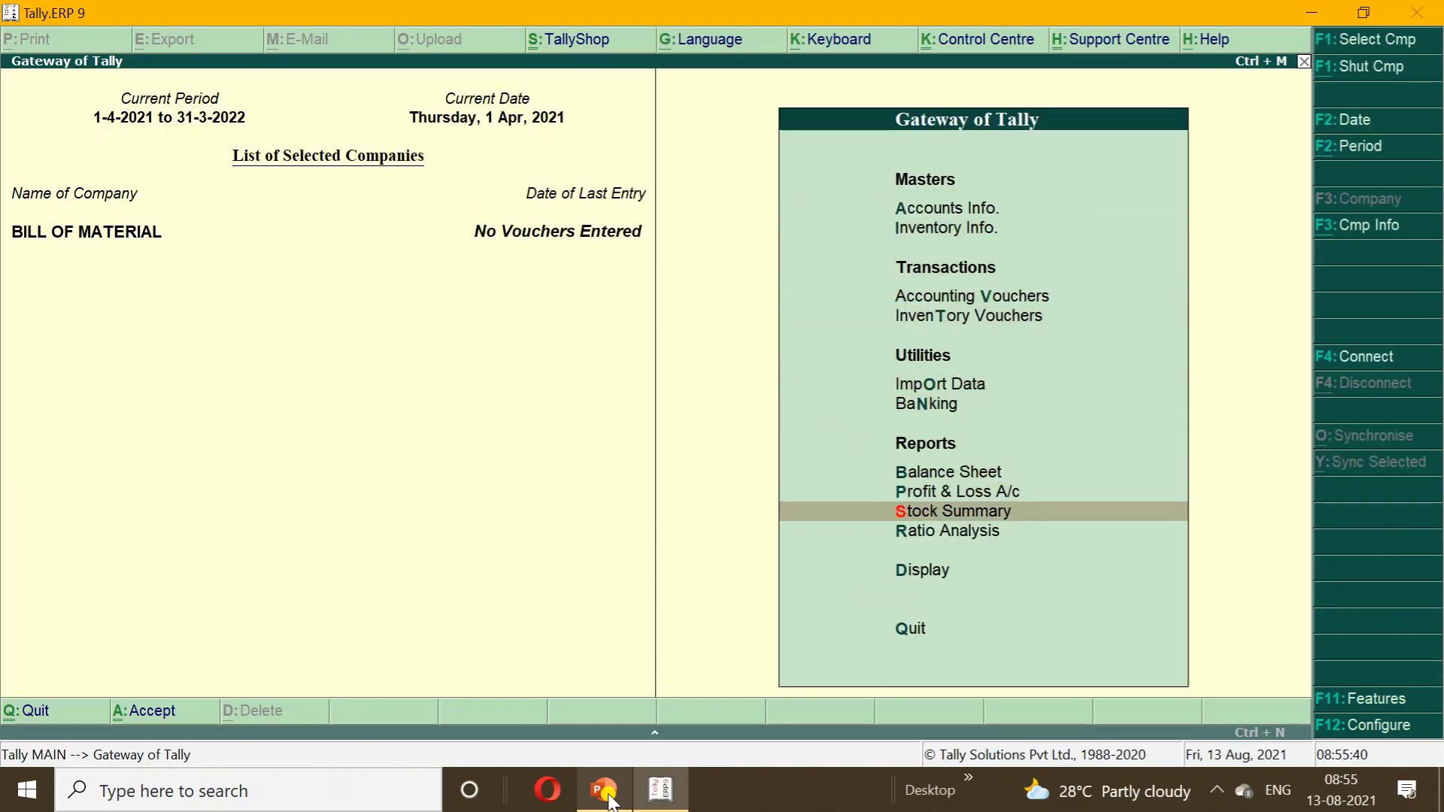
key("Return")
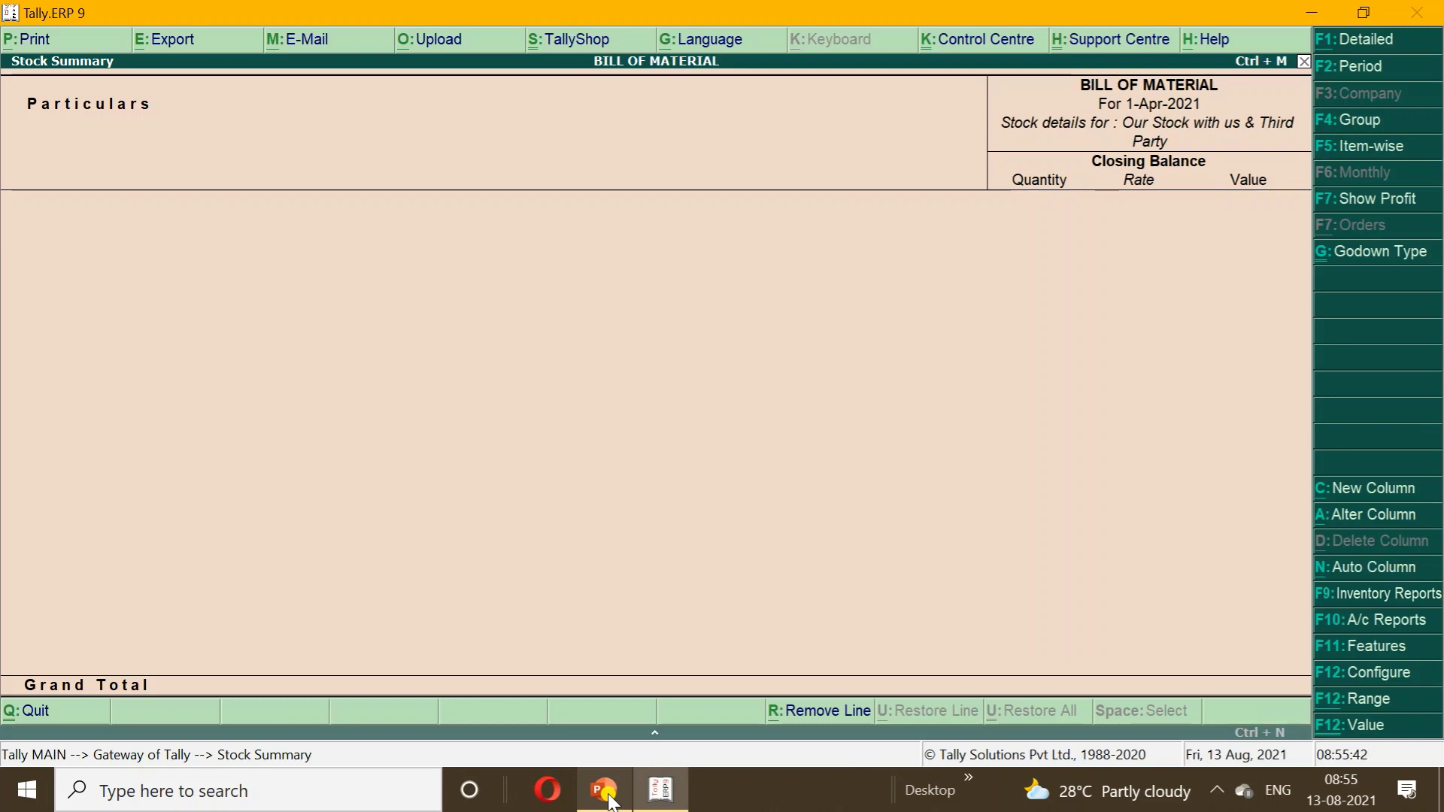
key("Escape")
key("Escape")
key("n")
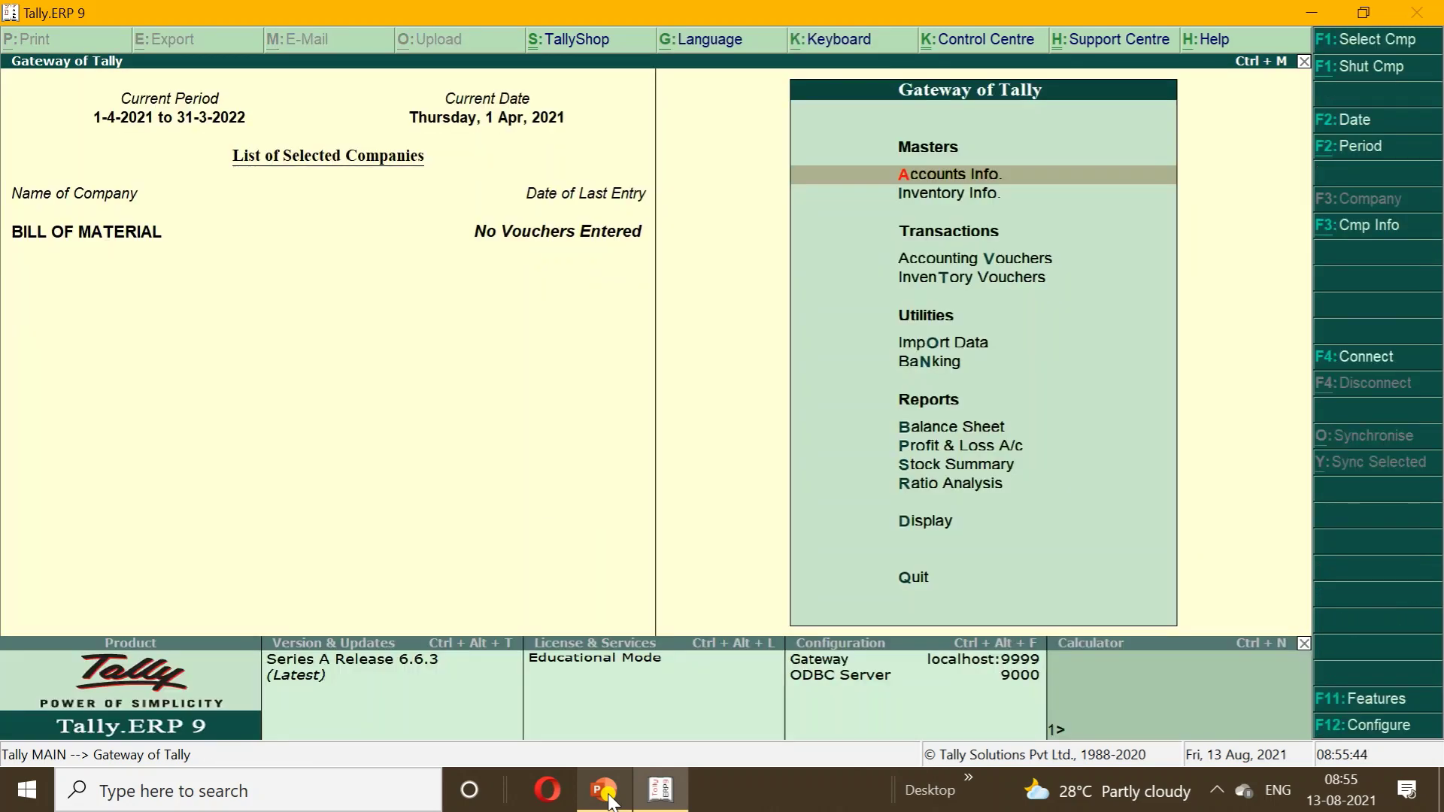
key("Down")
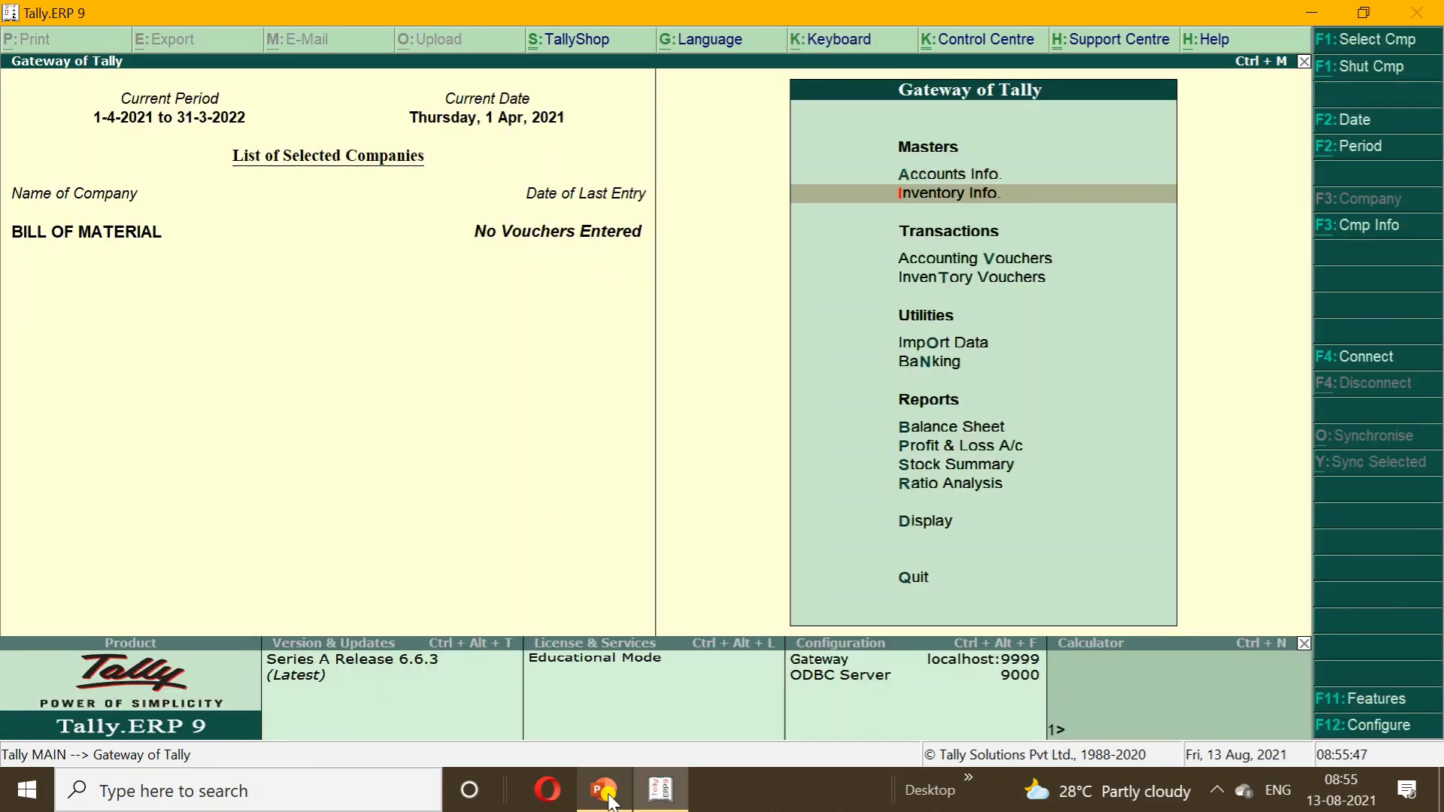
key("Down")
key("Up")
key("Down")
key("Down")
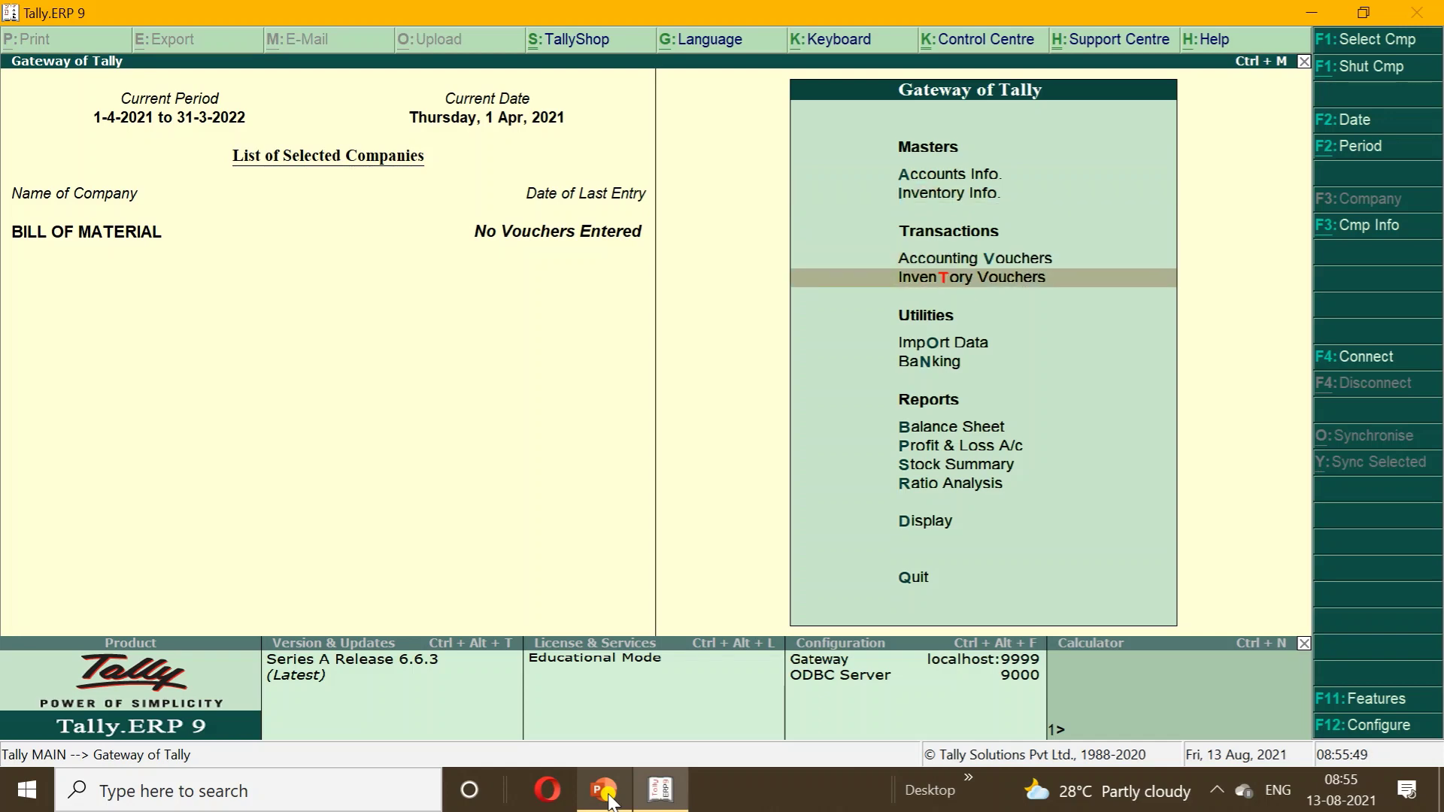
key("Up")
key("Return")
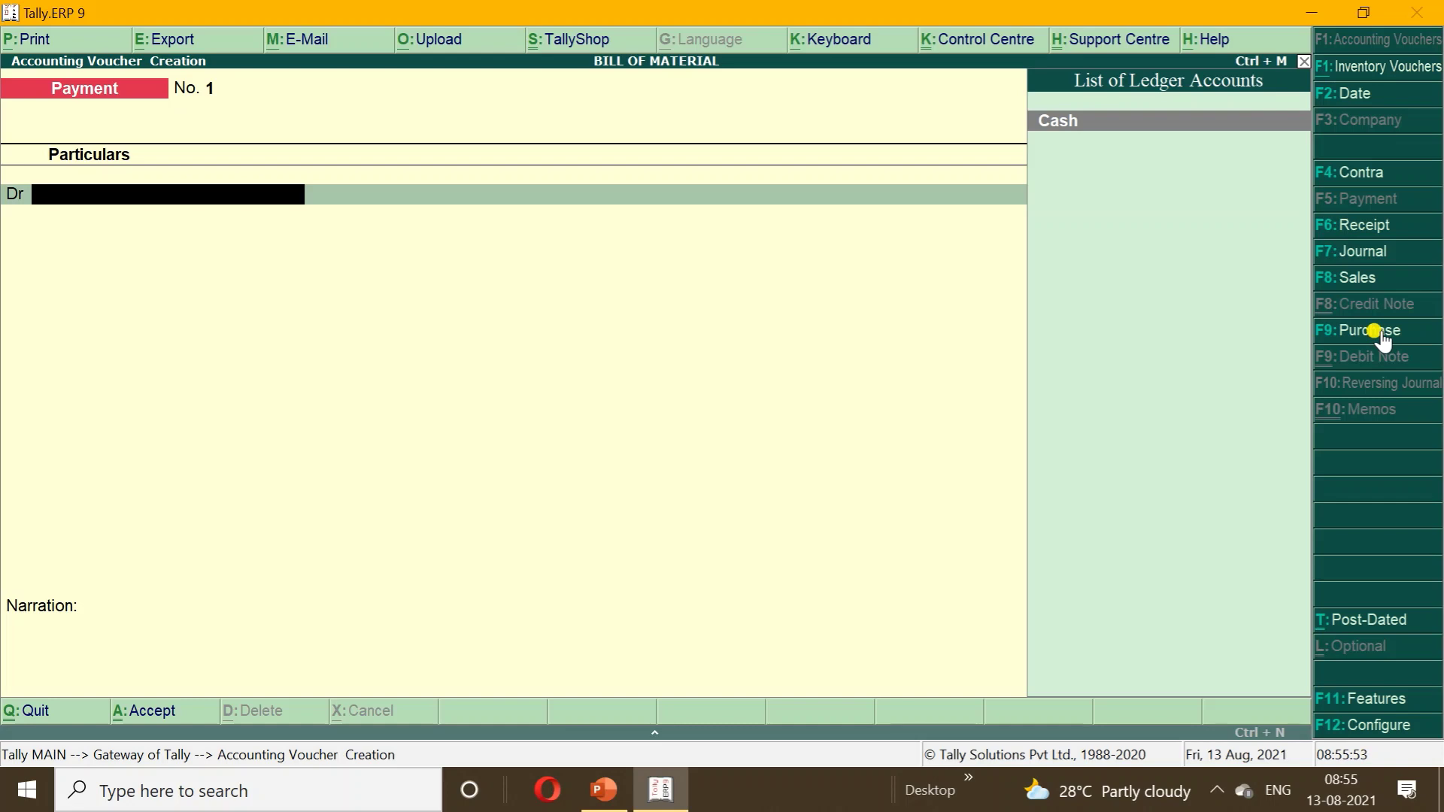
key("Escape")
key("Return")
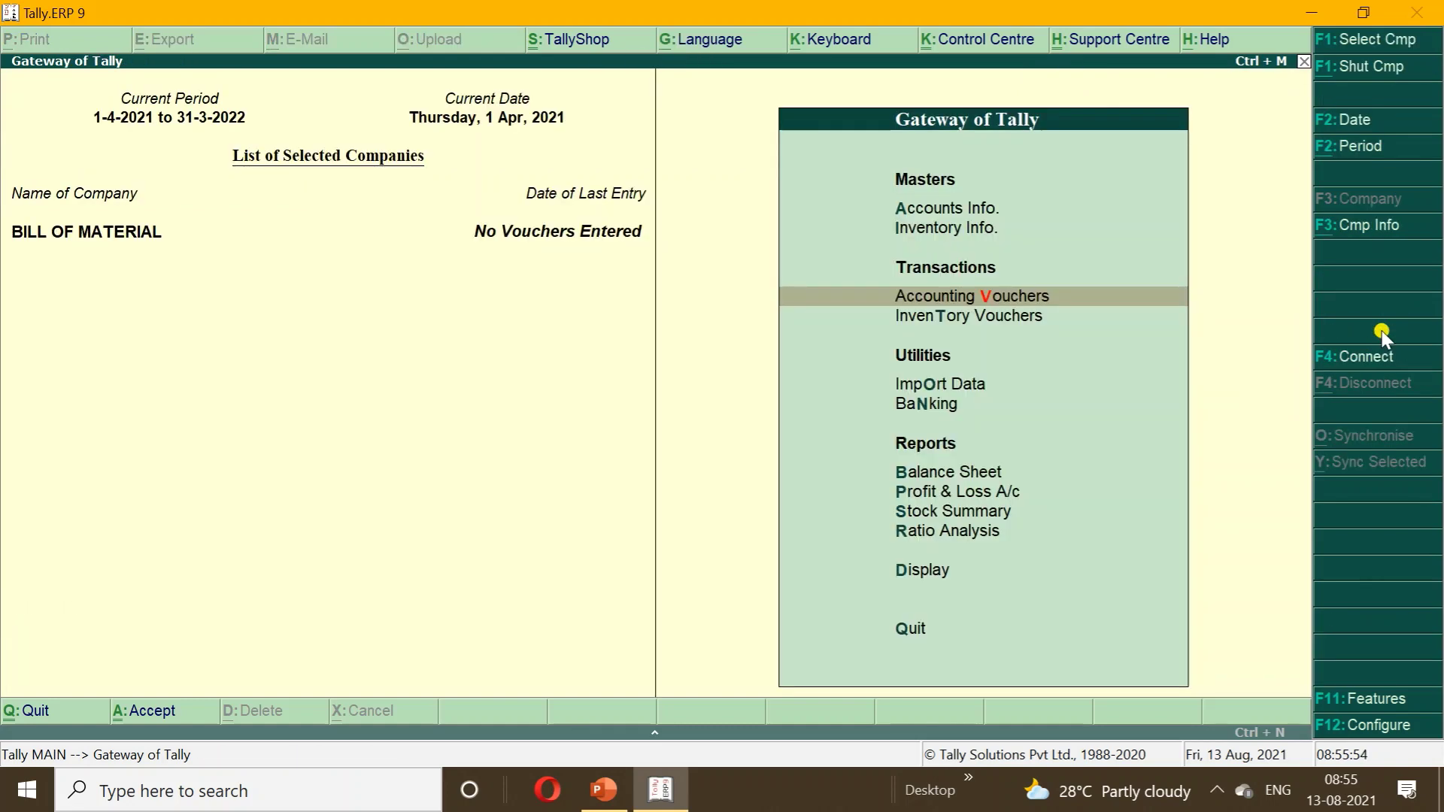
- Alter the Cash ledger to give it an opening balance of 5,00,000.00 Dr and save it
key("Up")
key("Up")
key("Return")
key("Down")
key("Down")
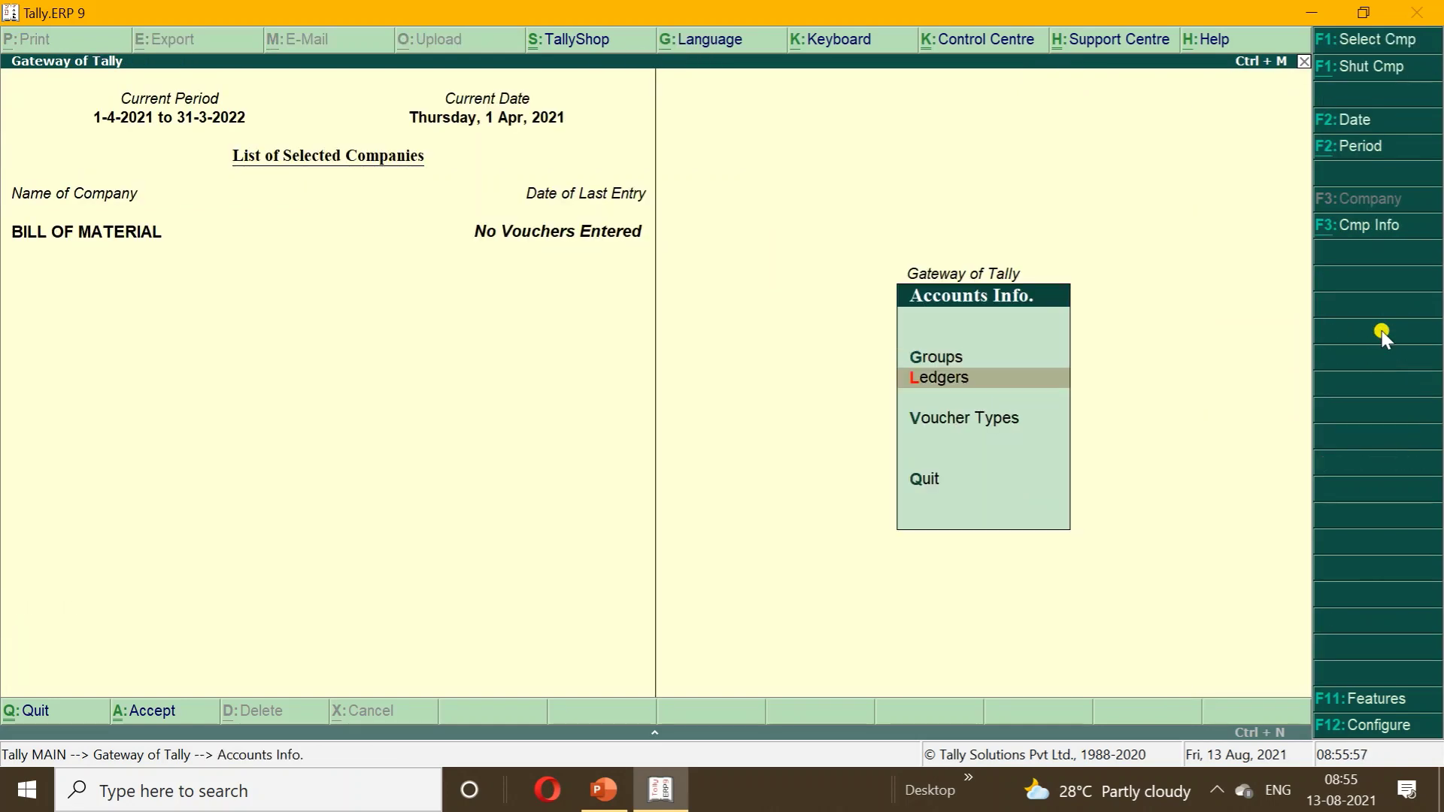
key("Up")
key("Return")
key("Down")
key("Down")
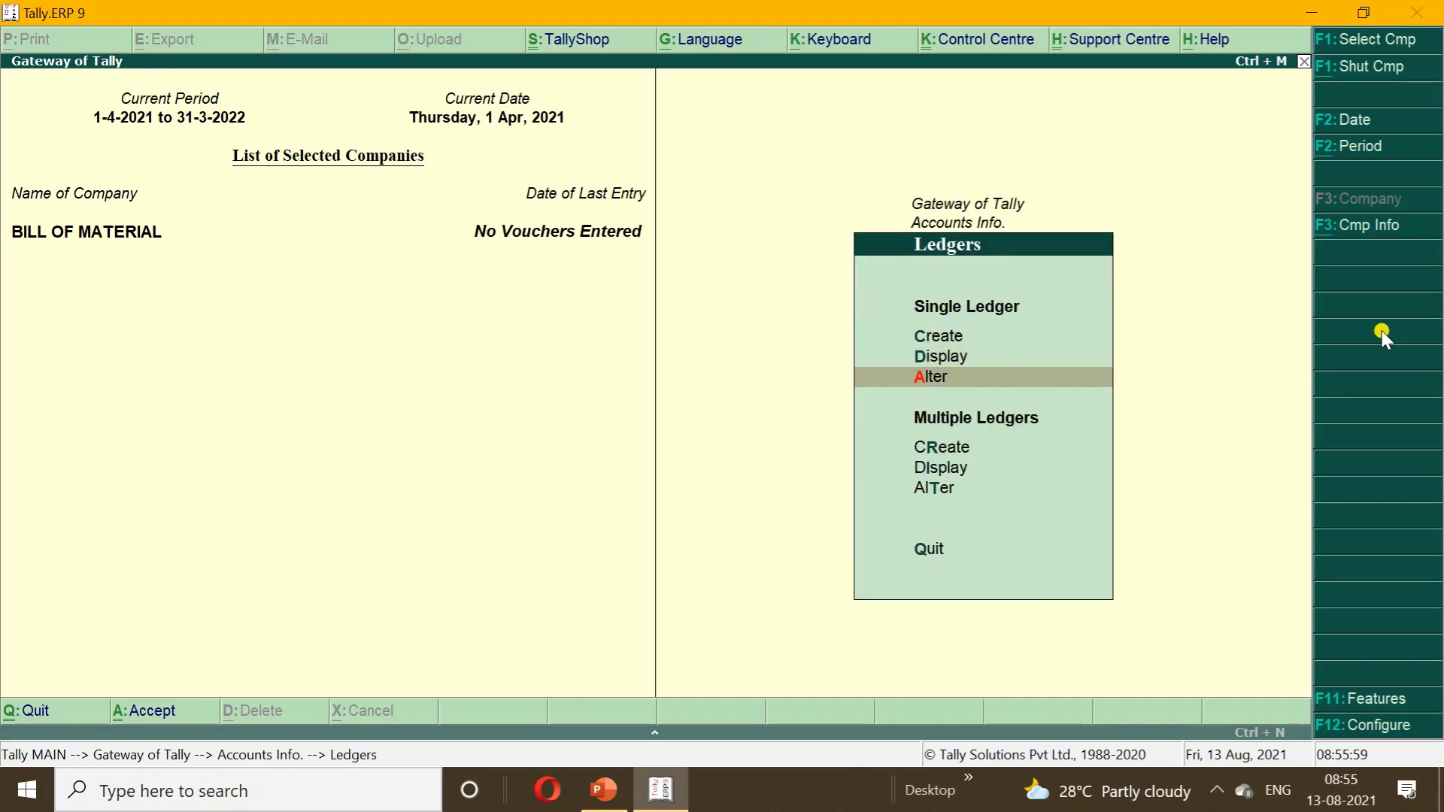
key("Return")
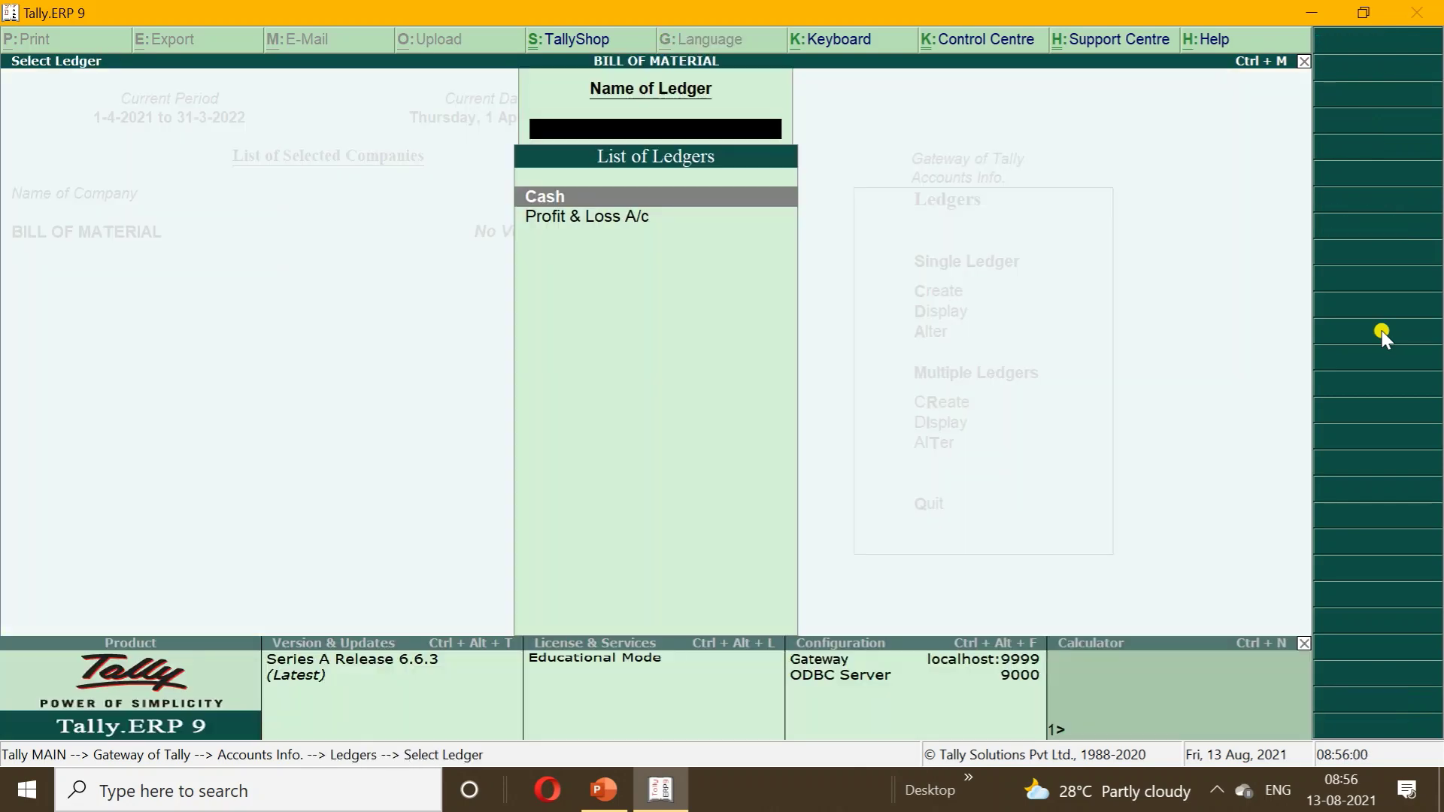
key("Return")
key("Return")
key("Return")
key("Return")
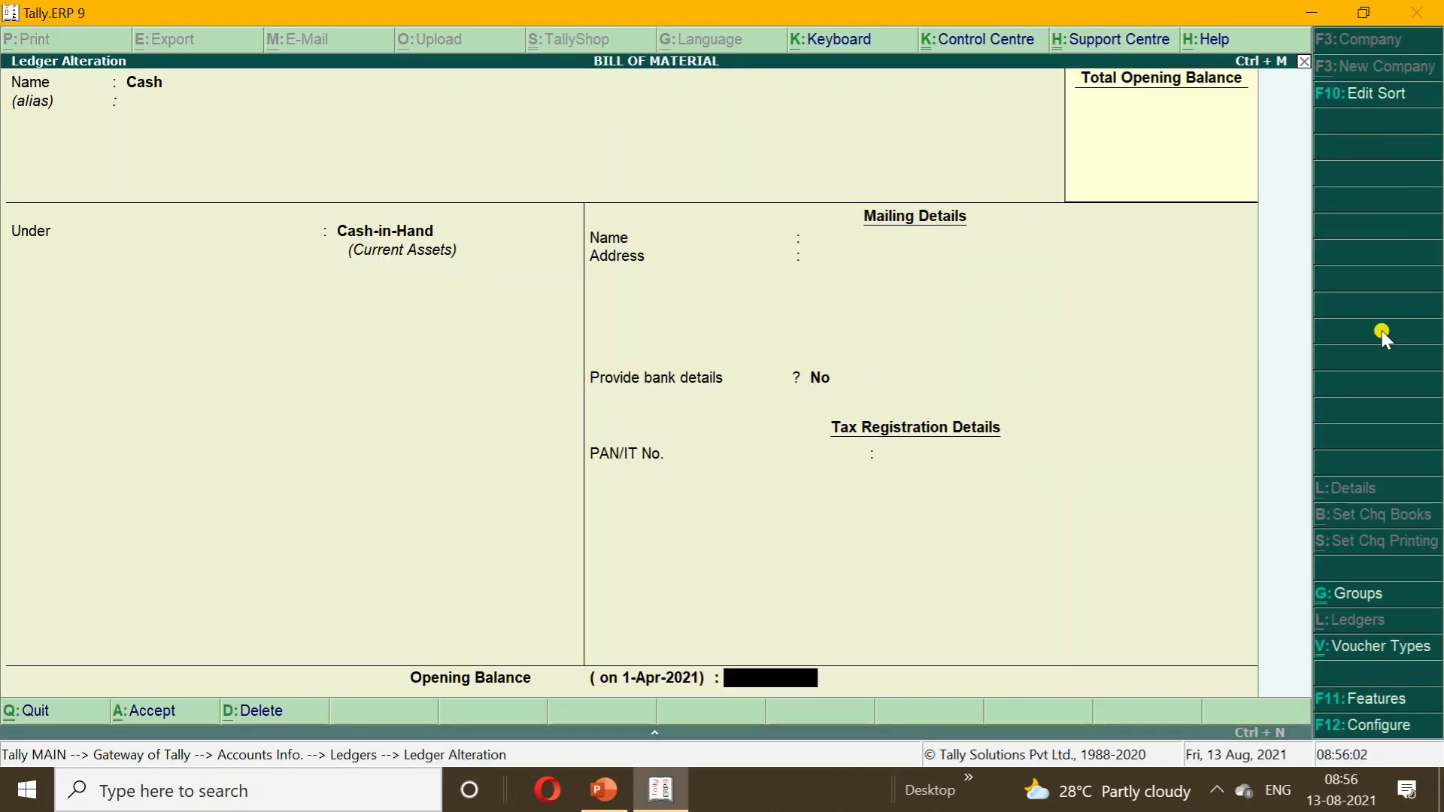
type("500000")
key("Return")
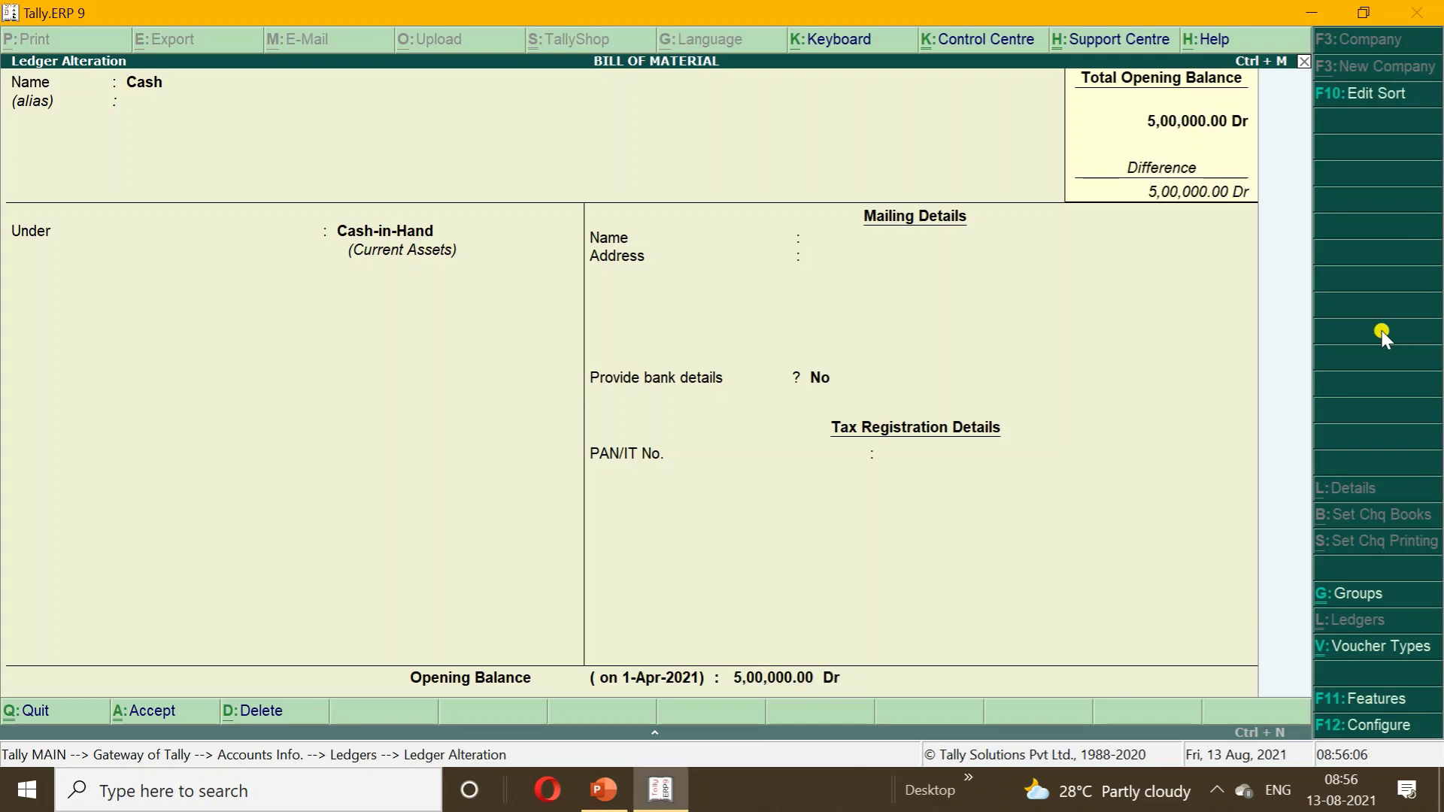
key("Return")
key("Return")
key("Escape")
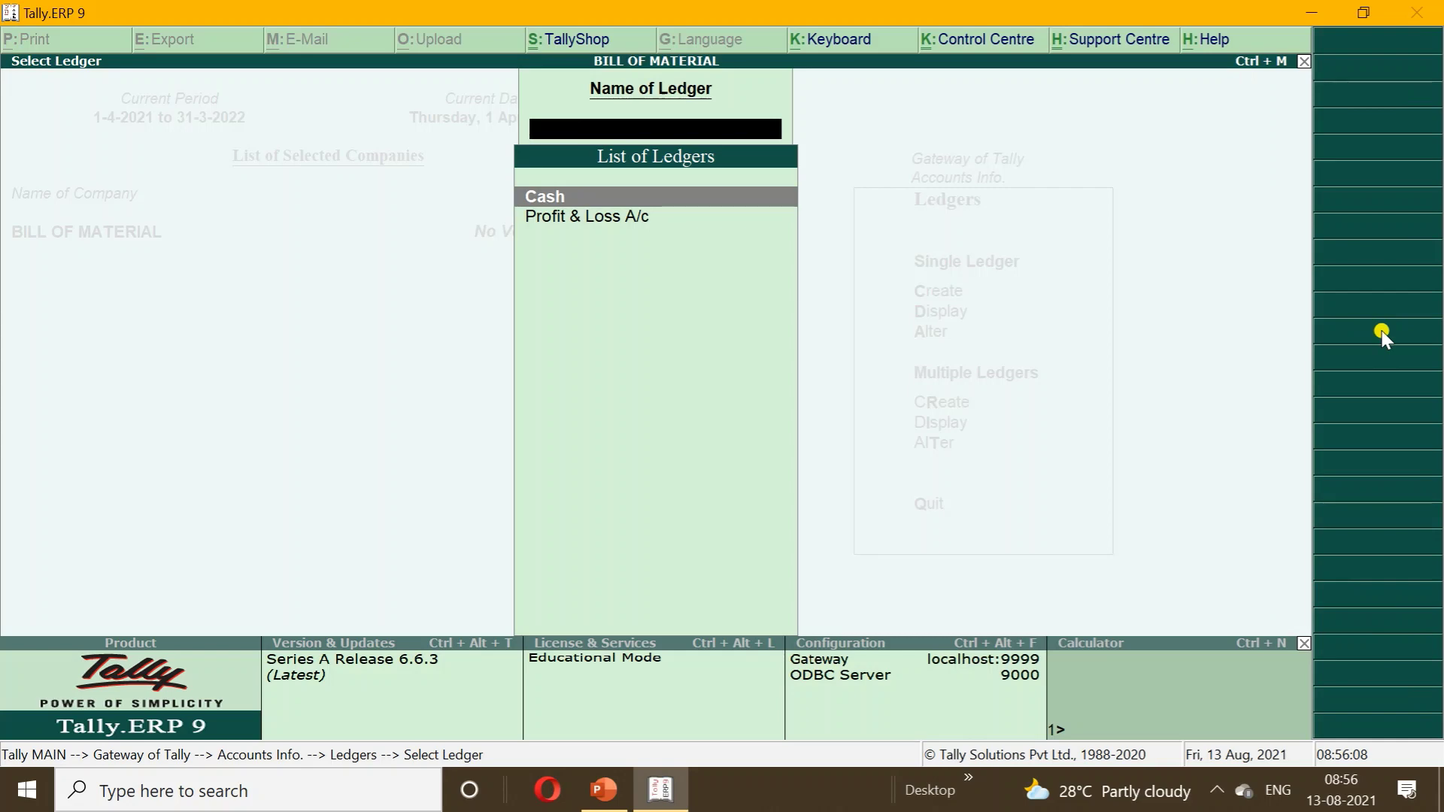
key("Escape")
- Create a ledger named CAPITAL under Capital Account, keeping the default inventory and mailing details
key("Up")
key("Up")
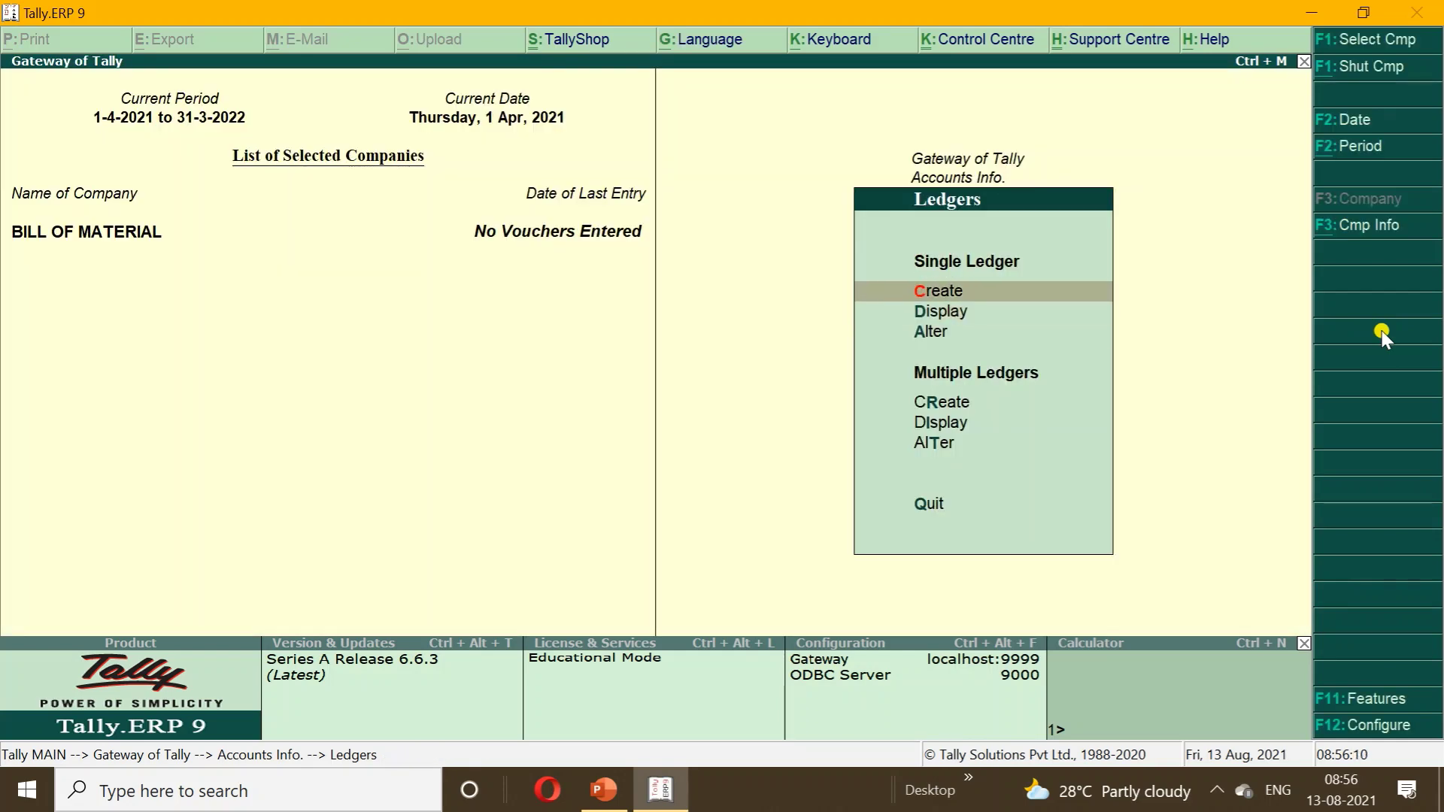
key("Return")
type("CAPITAL")
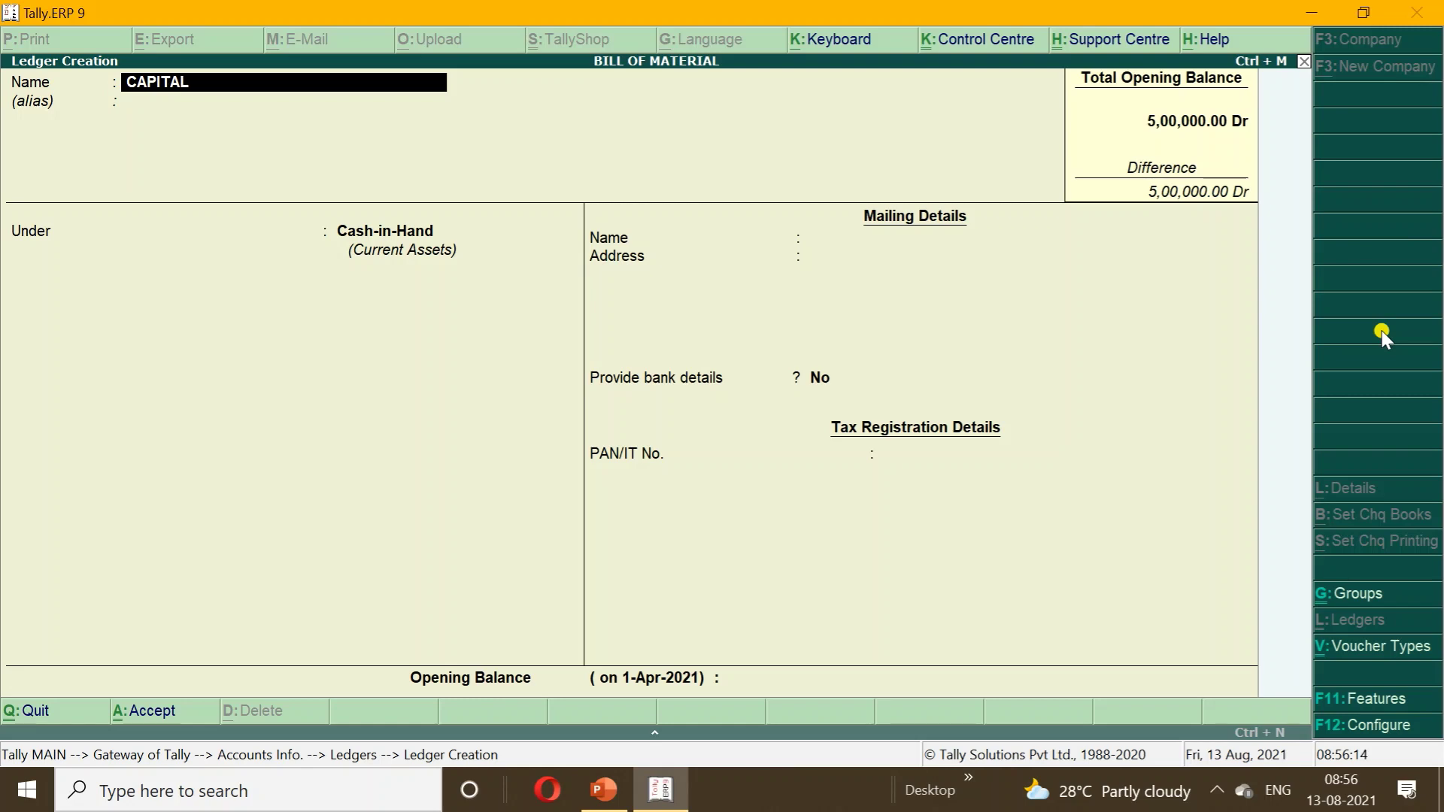
key("Return")
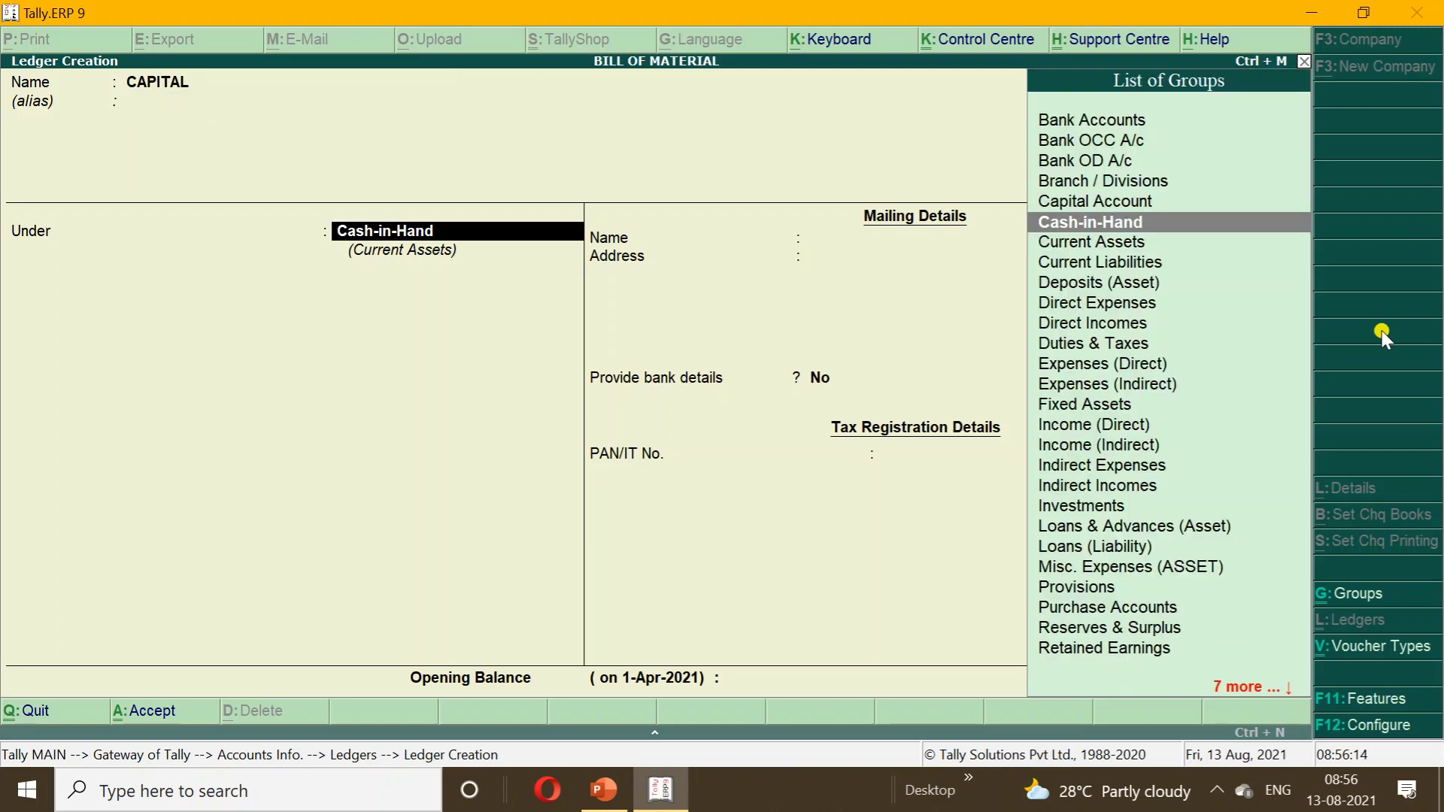
type("C")
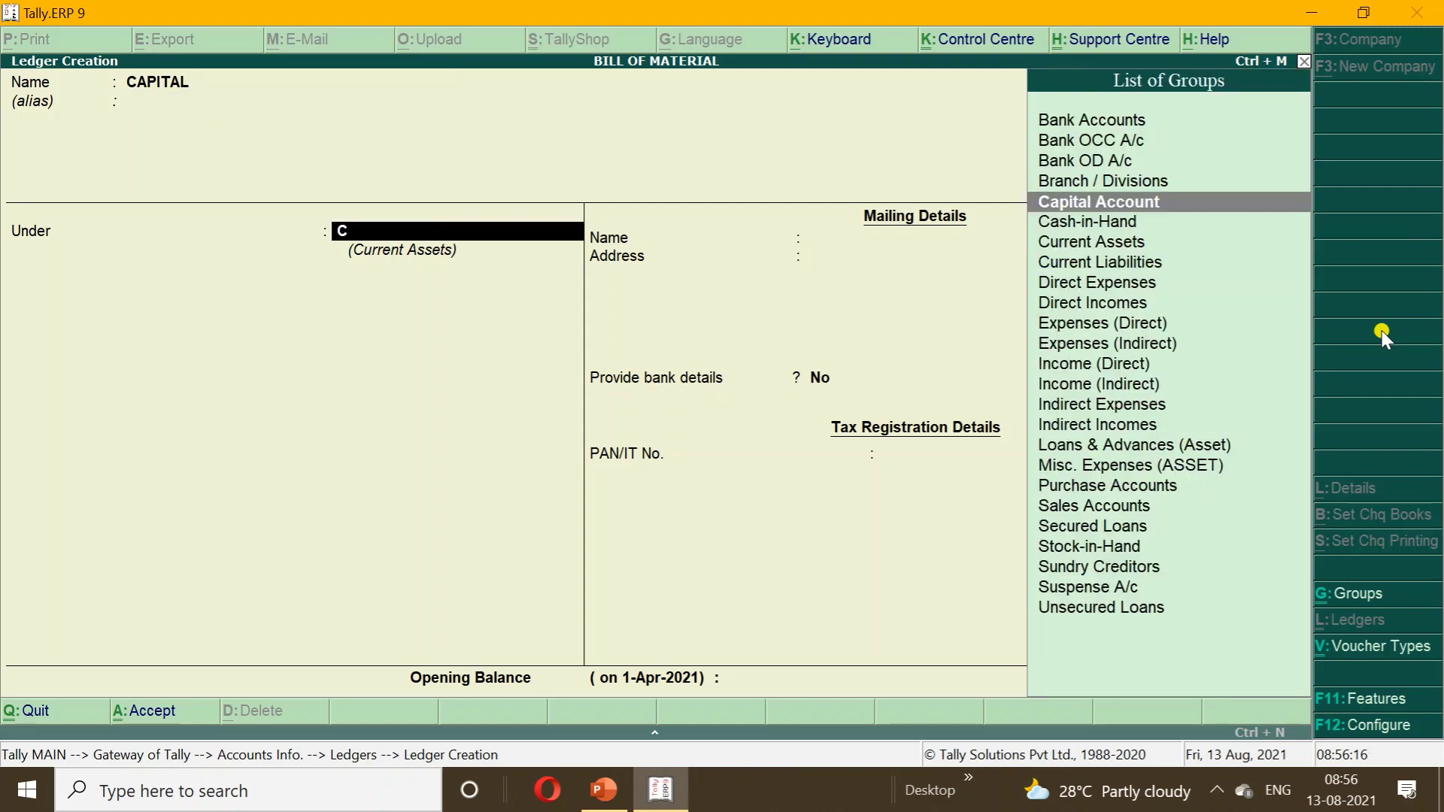
key("Return")
key("Return")
key("Return")
key("Return")
key("Return")
key("Return")
key("Return")
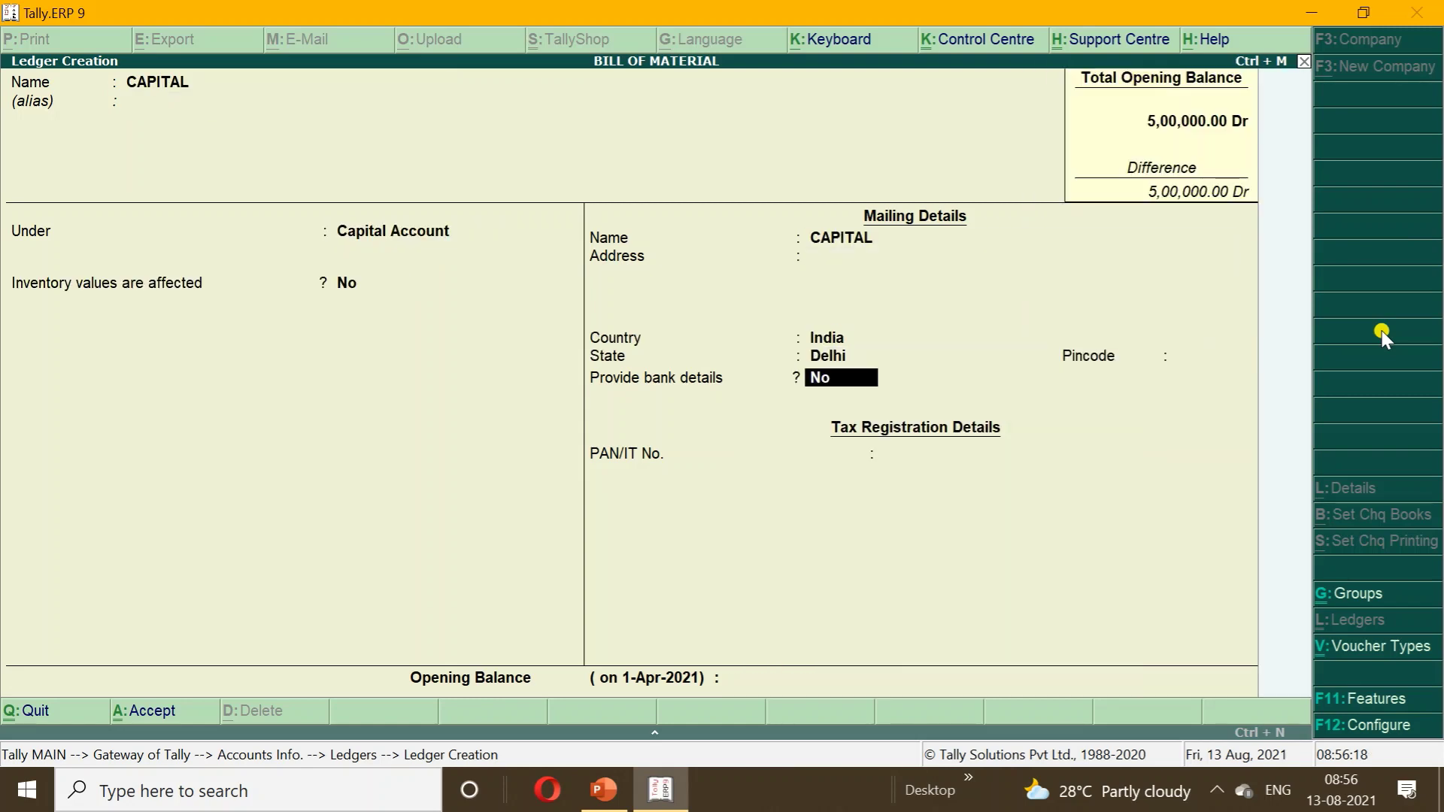
- Give the CAPITAL ledger an opening balance of 5,00,000.00 Cr, save it and return to the Gateway of Tally
key("Return")
key("Return")
type("500000")
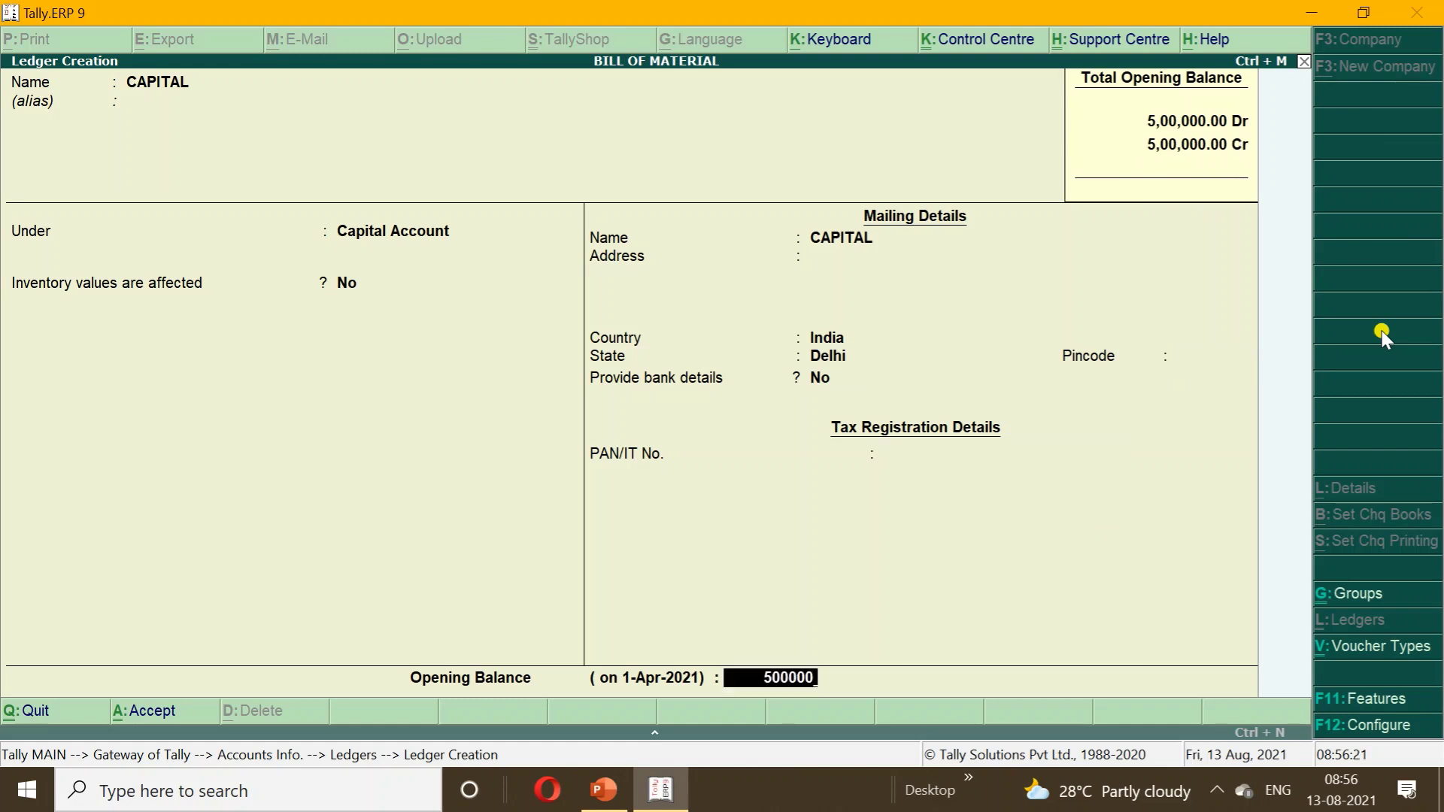
key("Return")
key("Return")
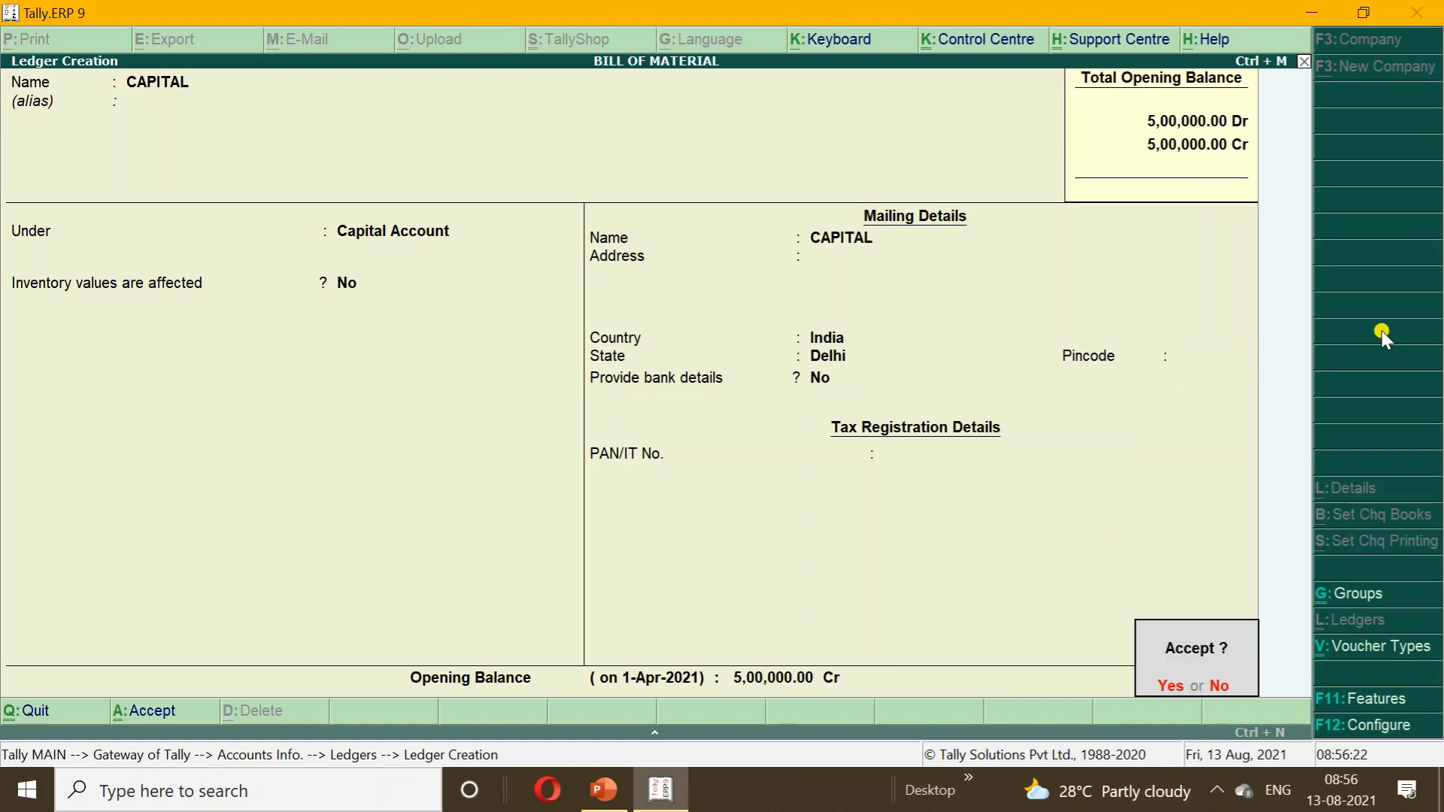
key("Return")
key("Escape")
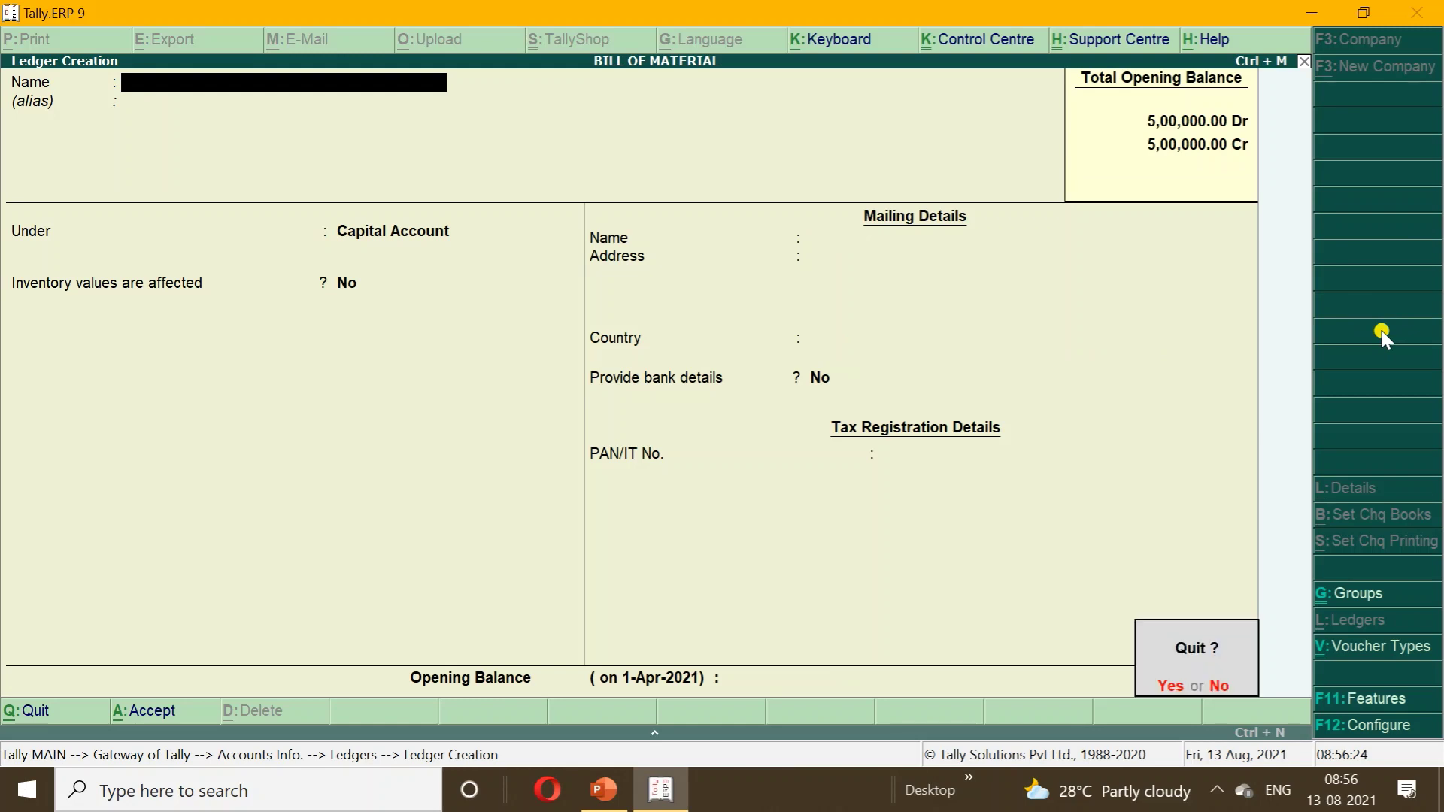
key("Return")
key("Escape")
key("Escape")
- Start a purchase voucher with supplier invoice number 100 dated 1-Apr-2021 and Cash as the party account
key("Down")
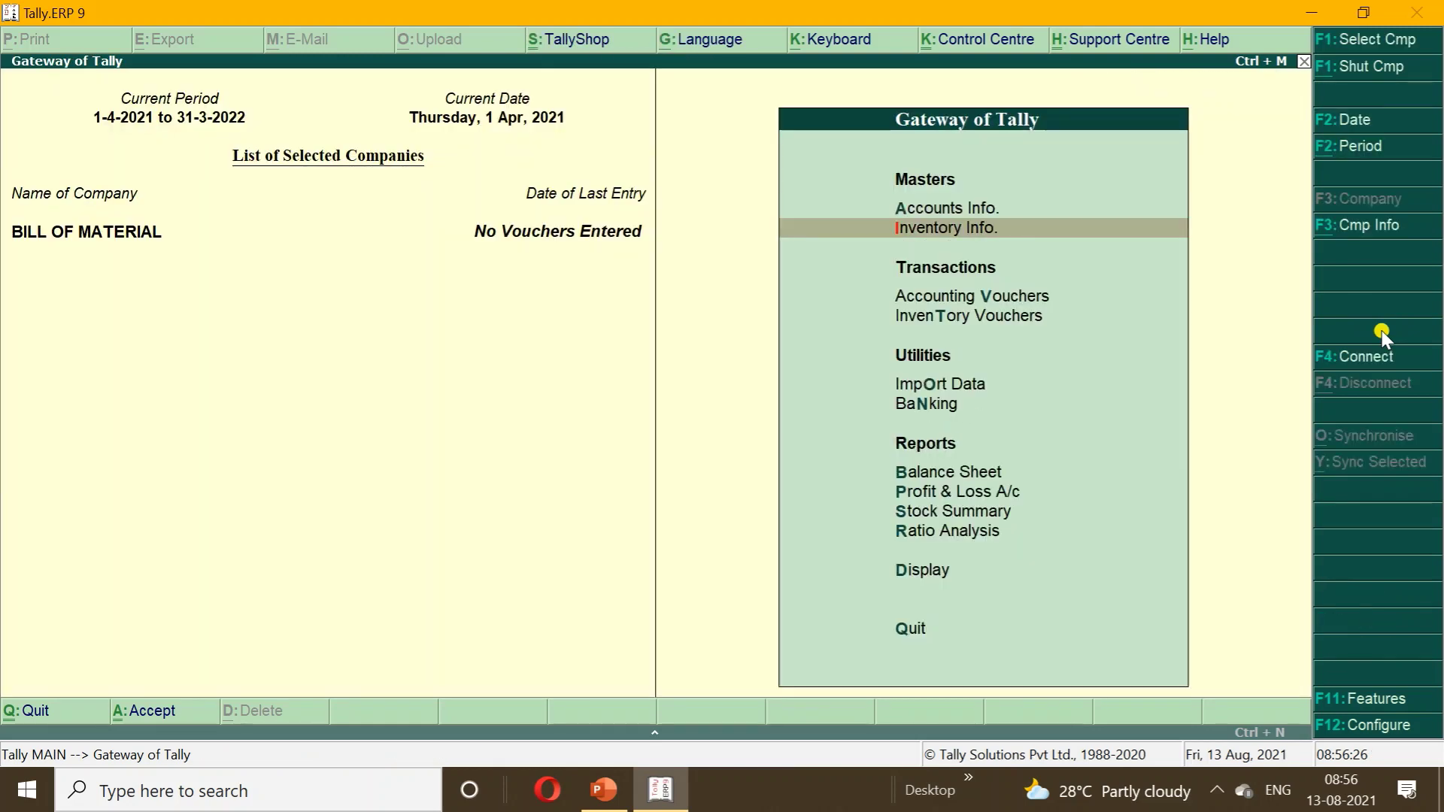
key("Down")
key("Return")
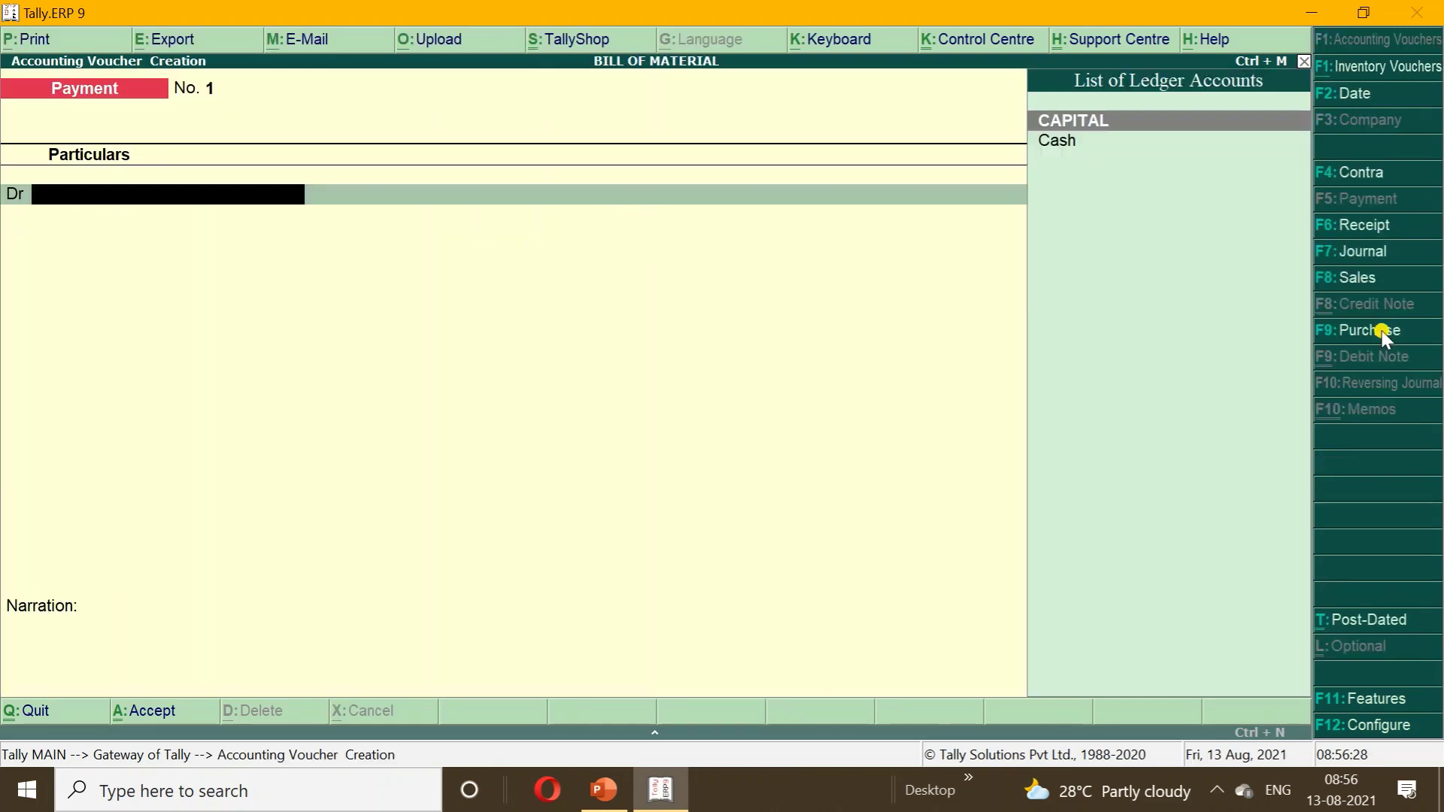
left_click(1382, 330)
type("100")
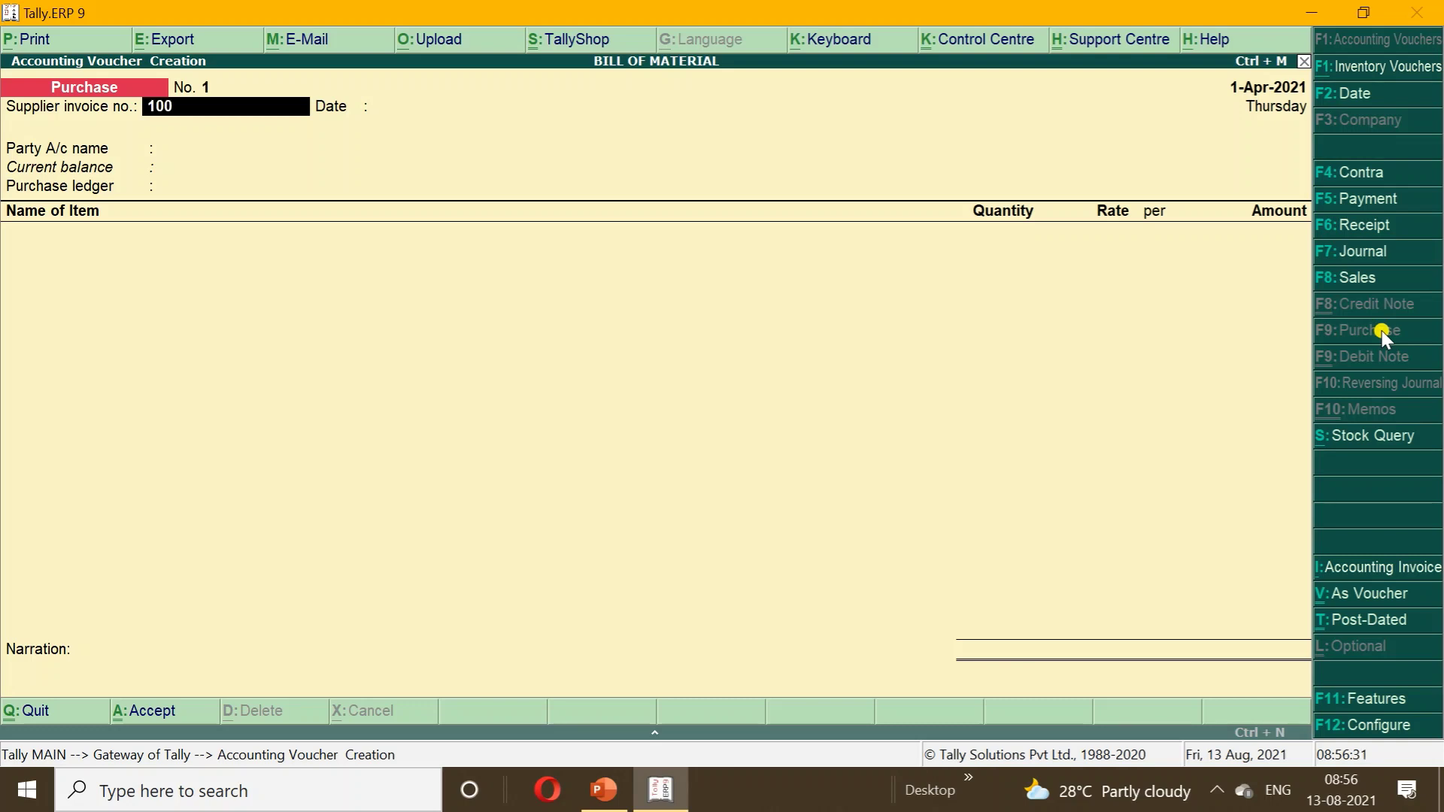
key("Return")
key("Return")
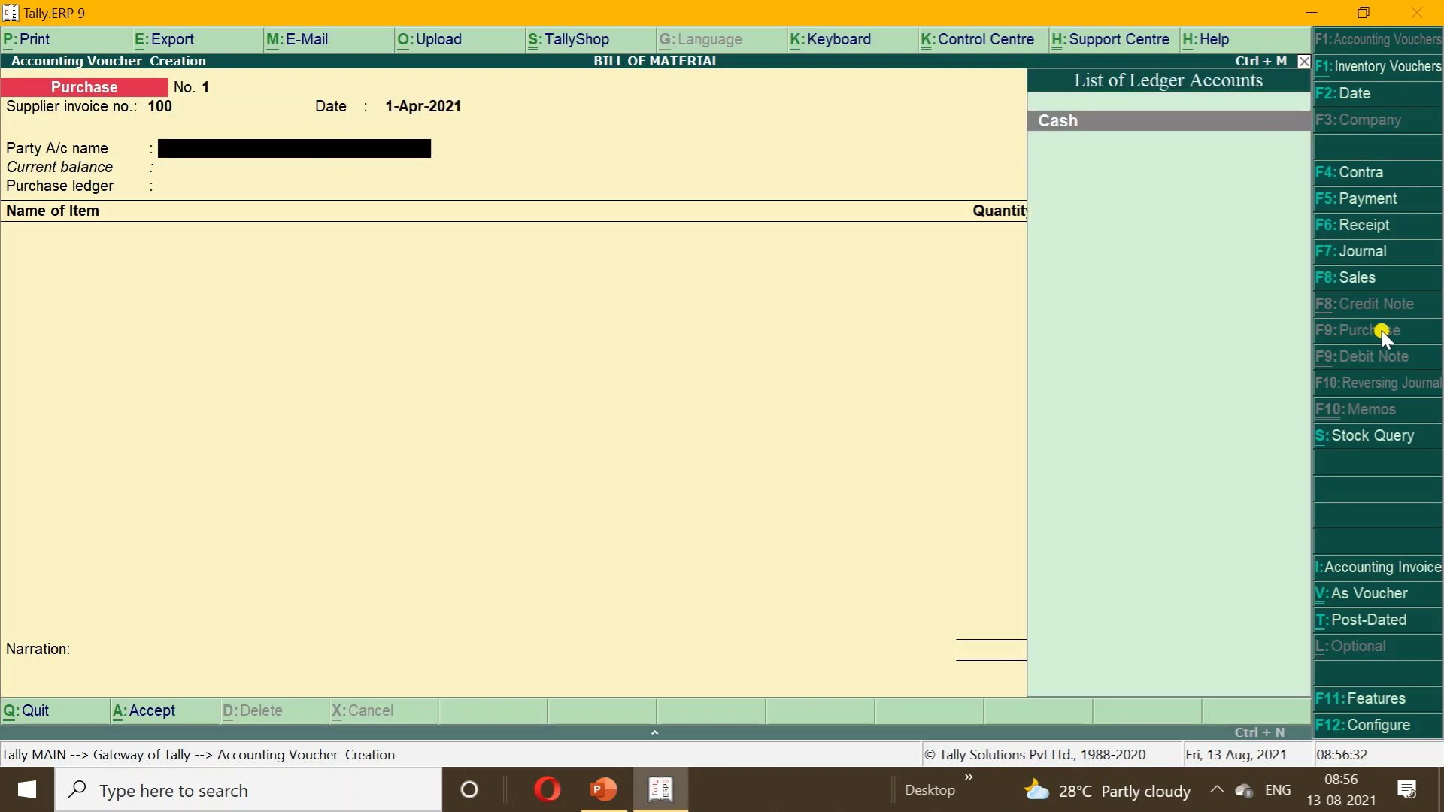
key("Return")
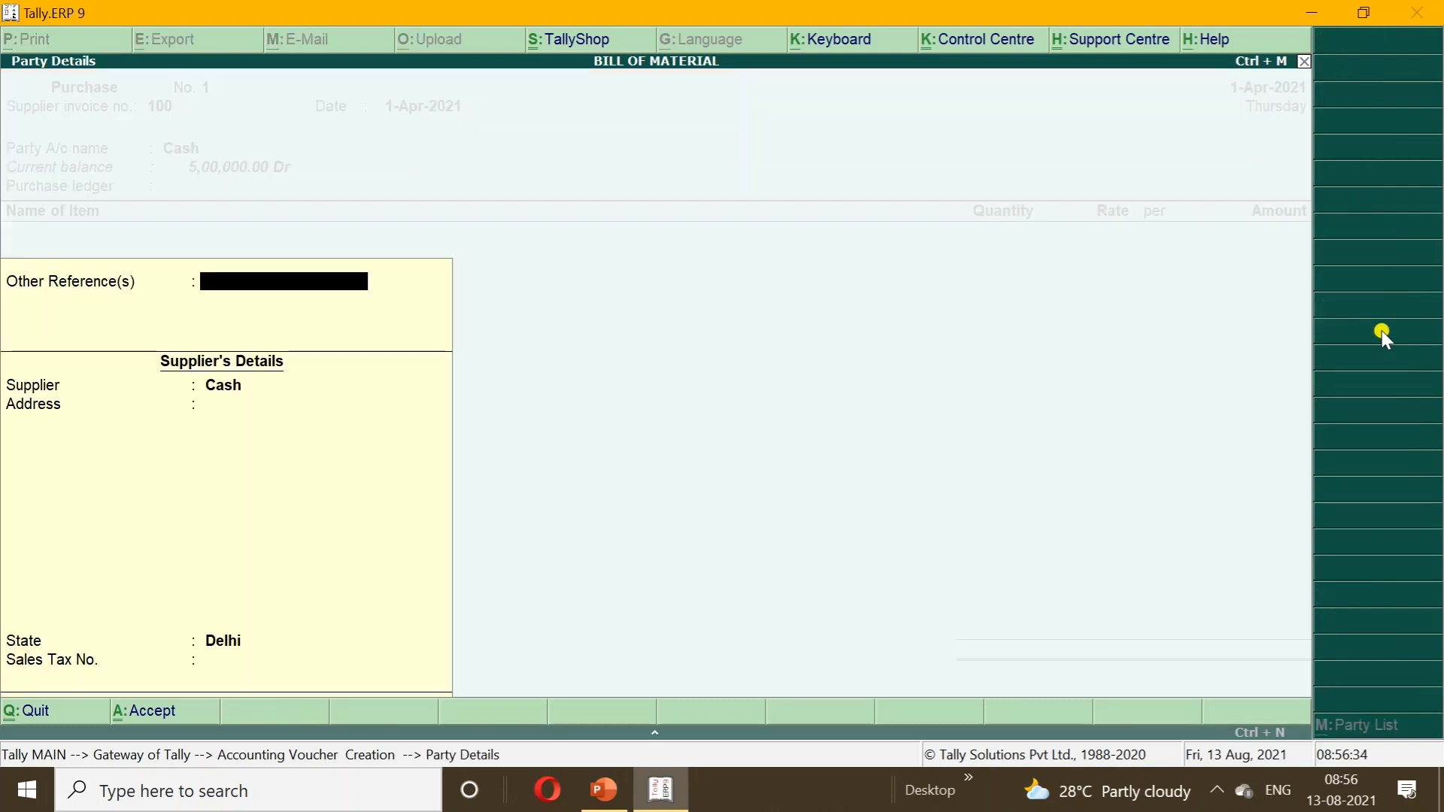
key("Return")
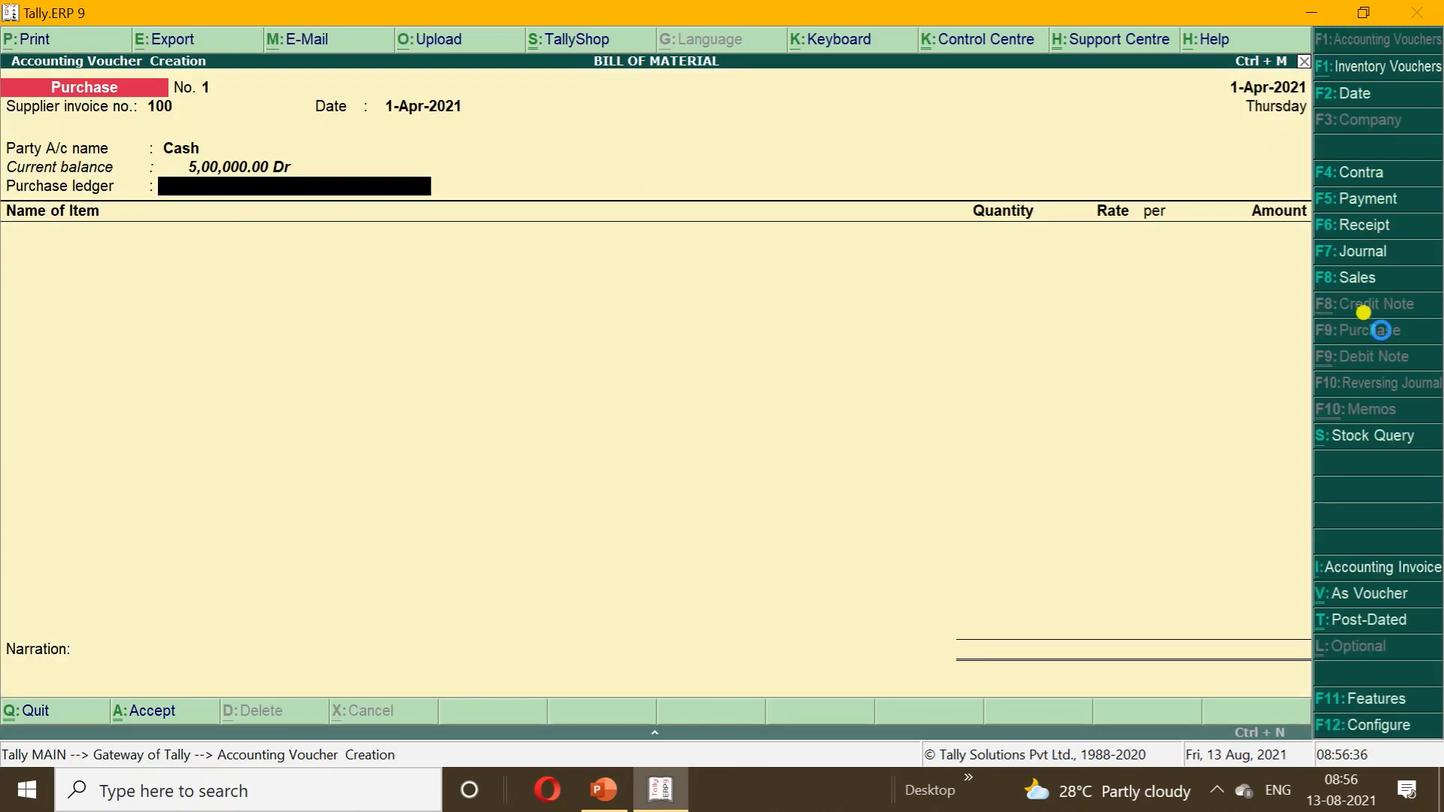
- Create a PURCHASE ledger under Purchase Accounts with inventory values affected, and use it as the voucher's purchase ledger
key("alt+c")
type("PURCHASE")
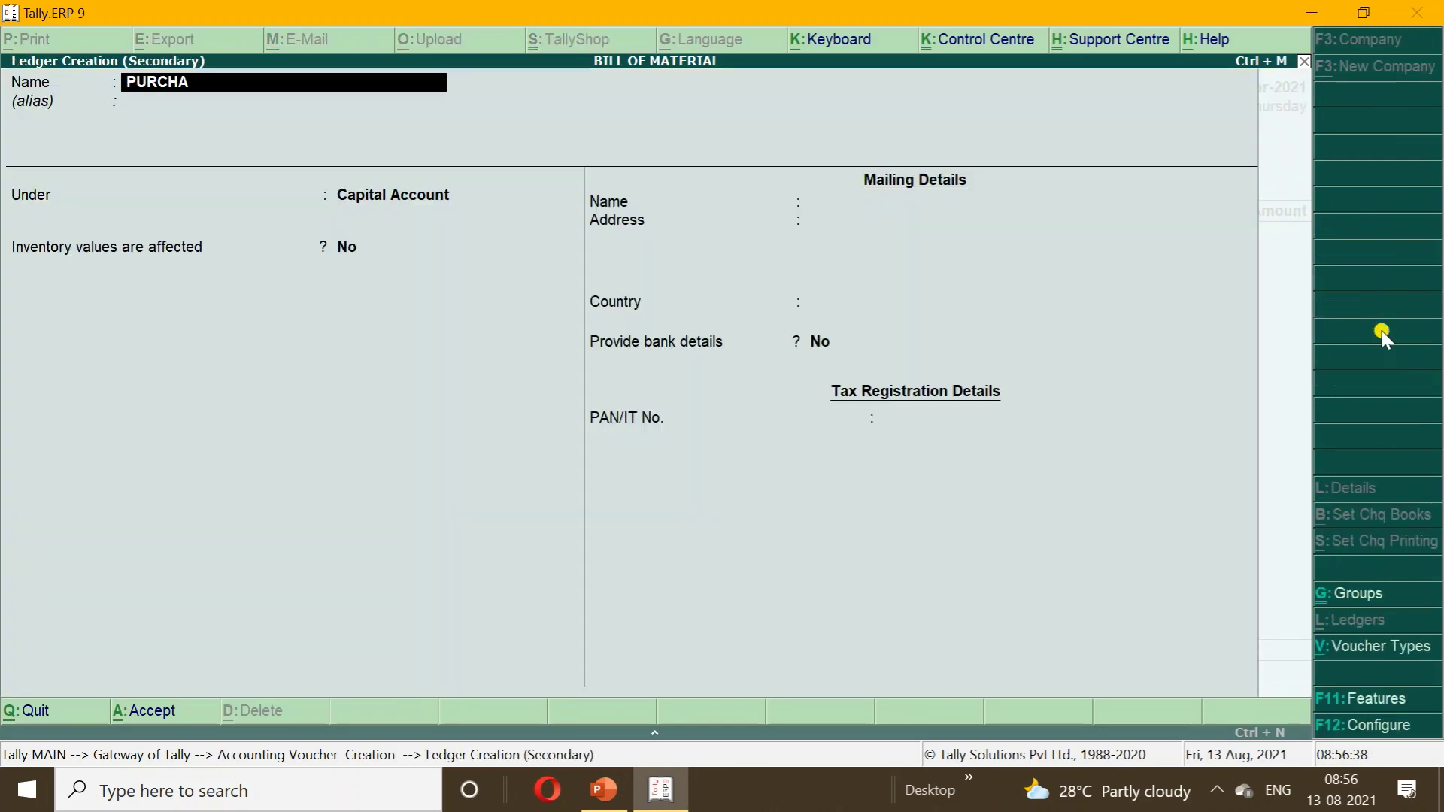
key("Return")
key("Return")
type("PUR")
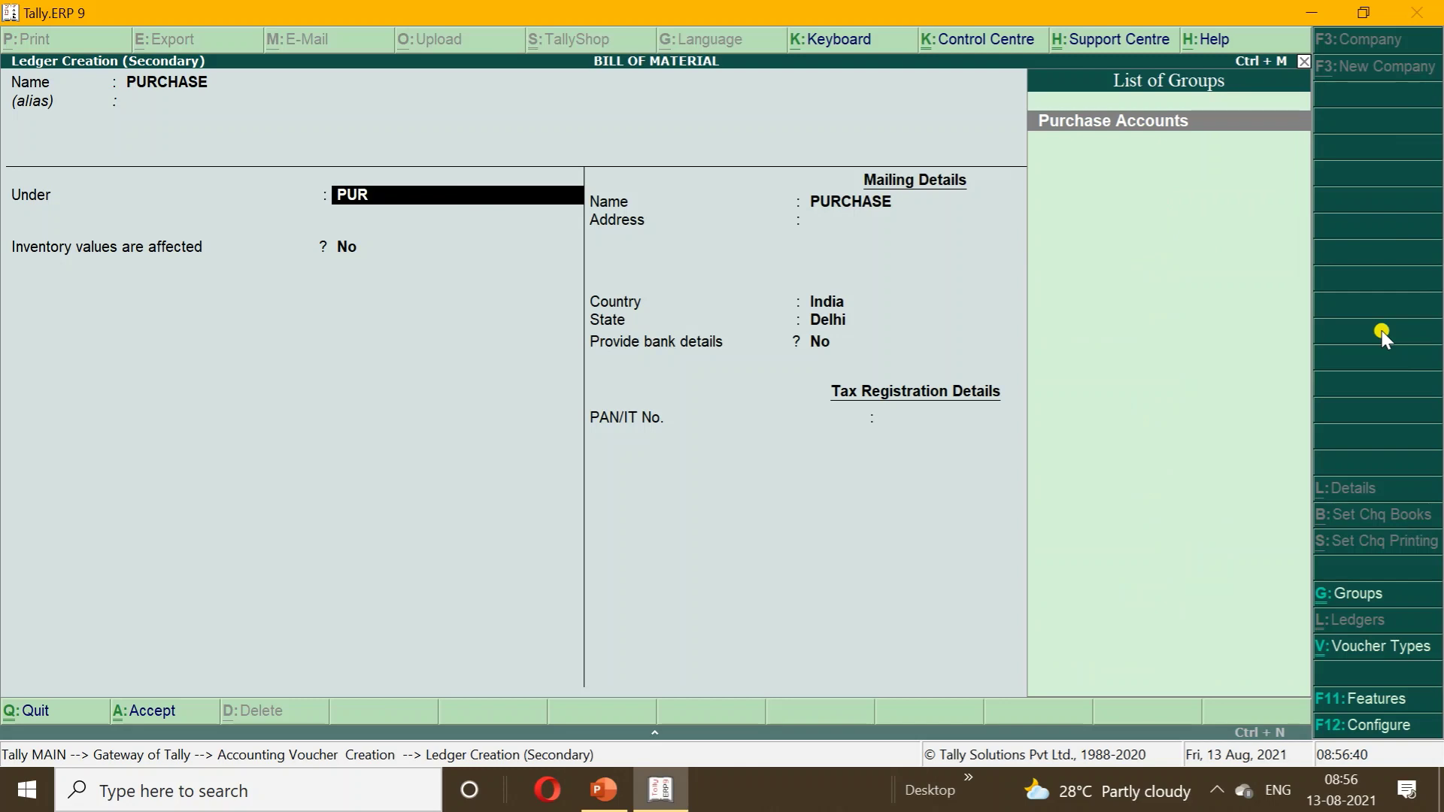
key("Return")
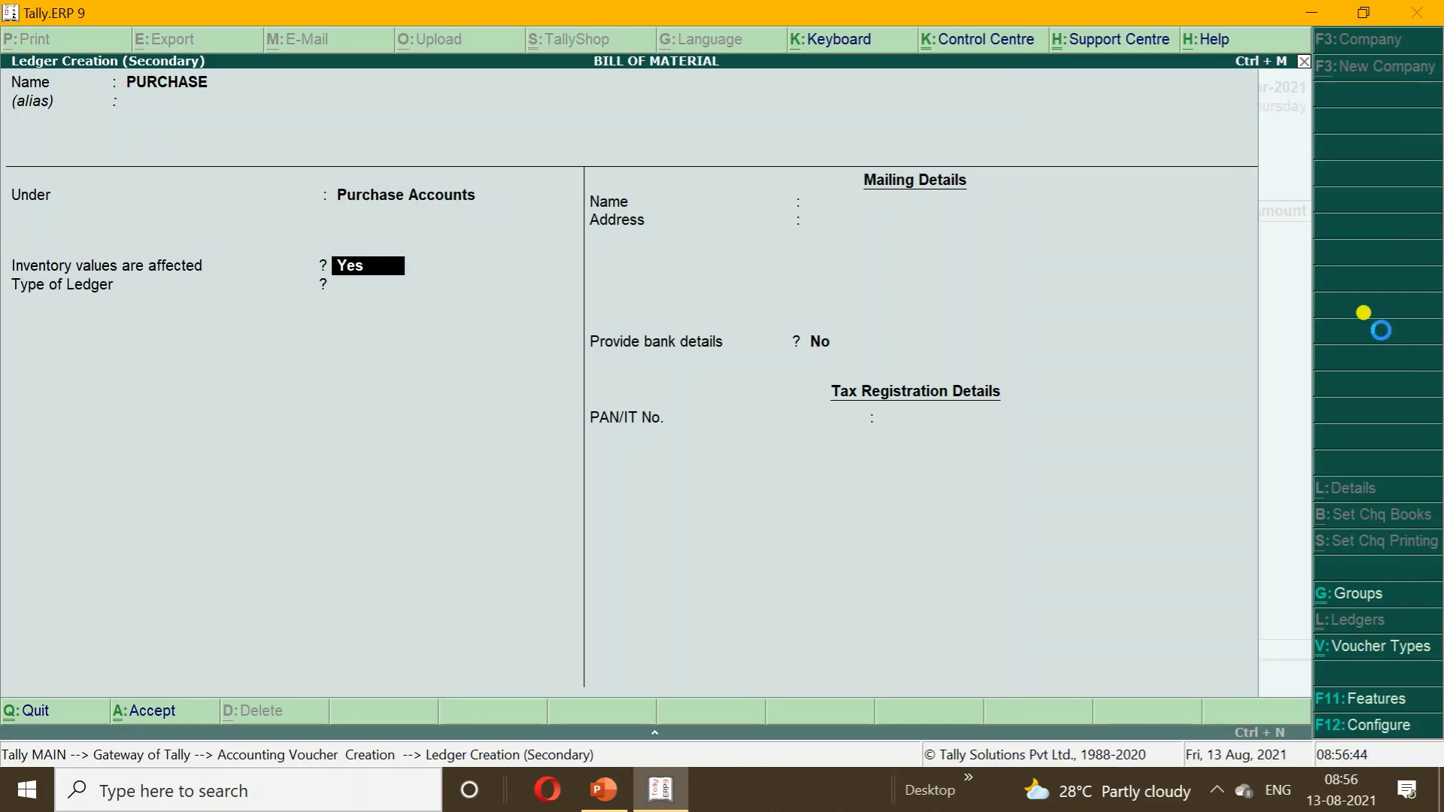
key("ctrl+a")
key("Return")
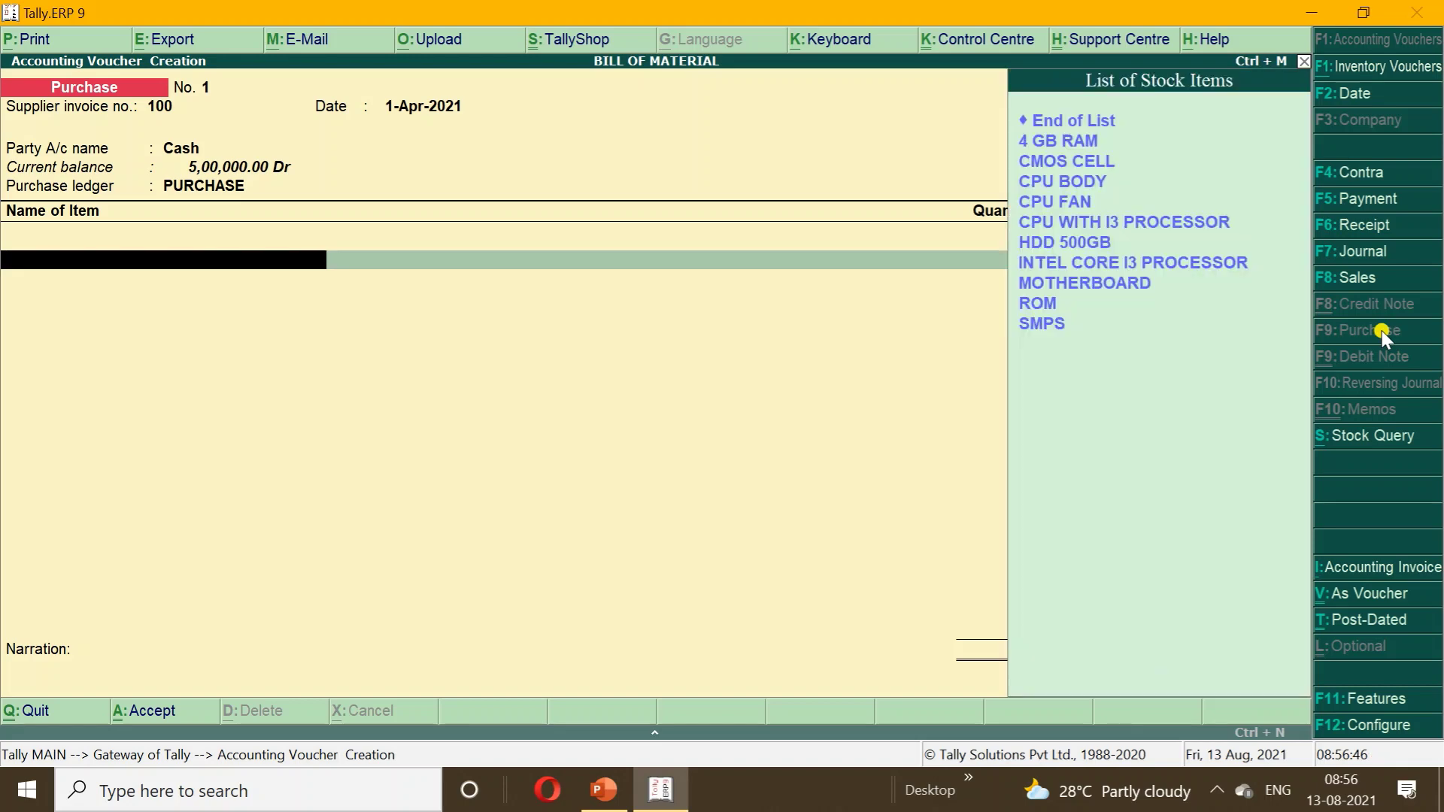
- Look through the list of stock items available for the purchase voucher
key("Down")
key("Down")
key("Down")
key("Down")
key("Down")
key("Down")
key("Down")
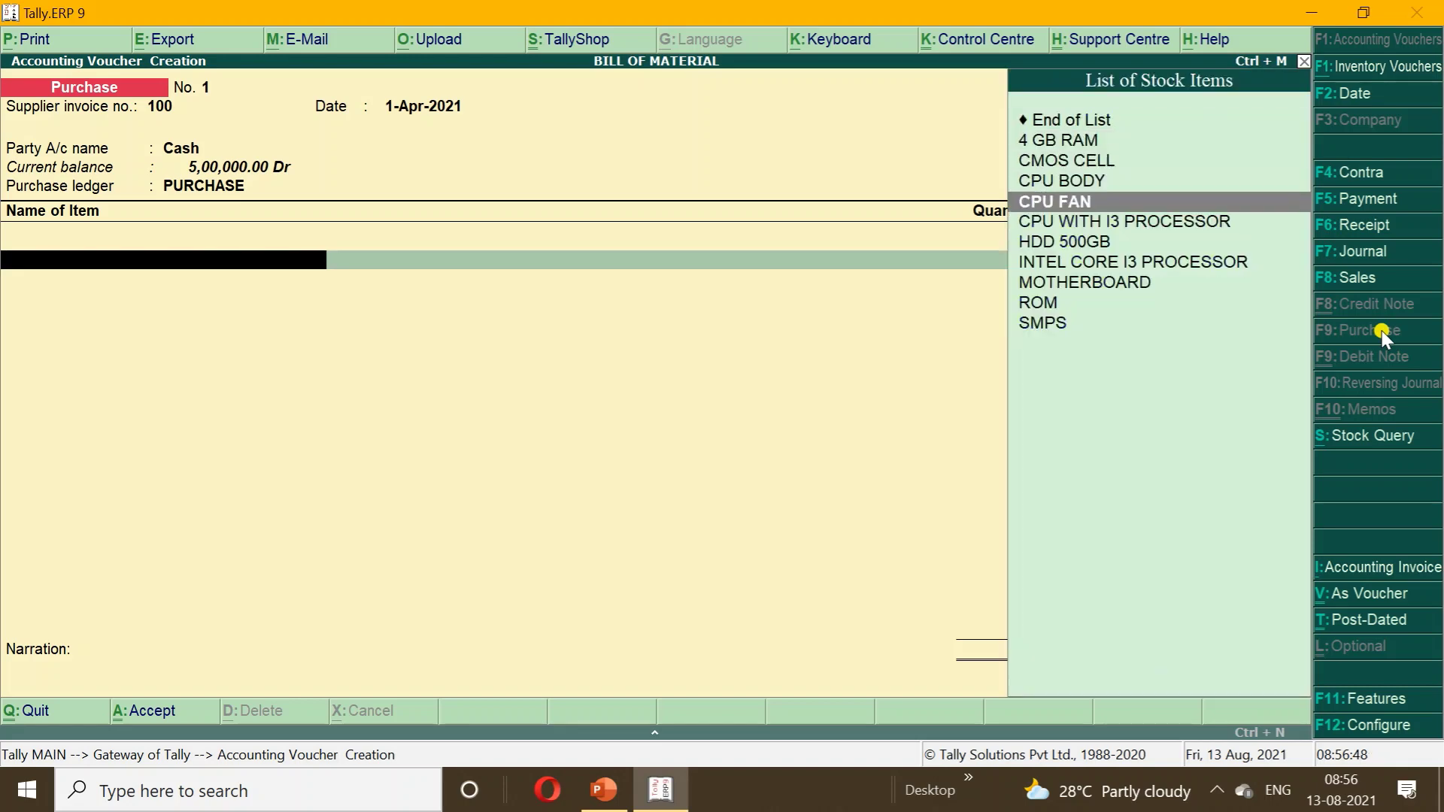
key("Down")
key("Down")
key("Down")
- Choose 4 GB RAM as the first purchased item and allocate it to the ROW MATERIEAL godown
key("Up")
key("Up")
key("Up")
key("Up")
key("Up")
key("Up")
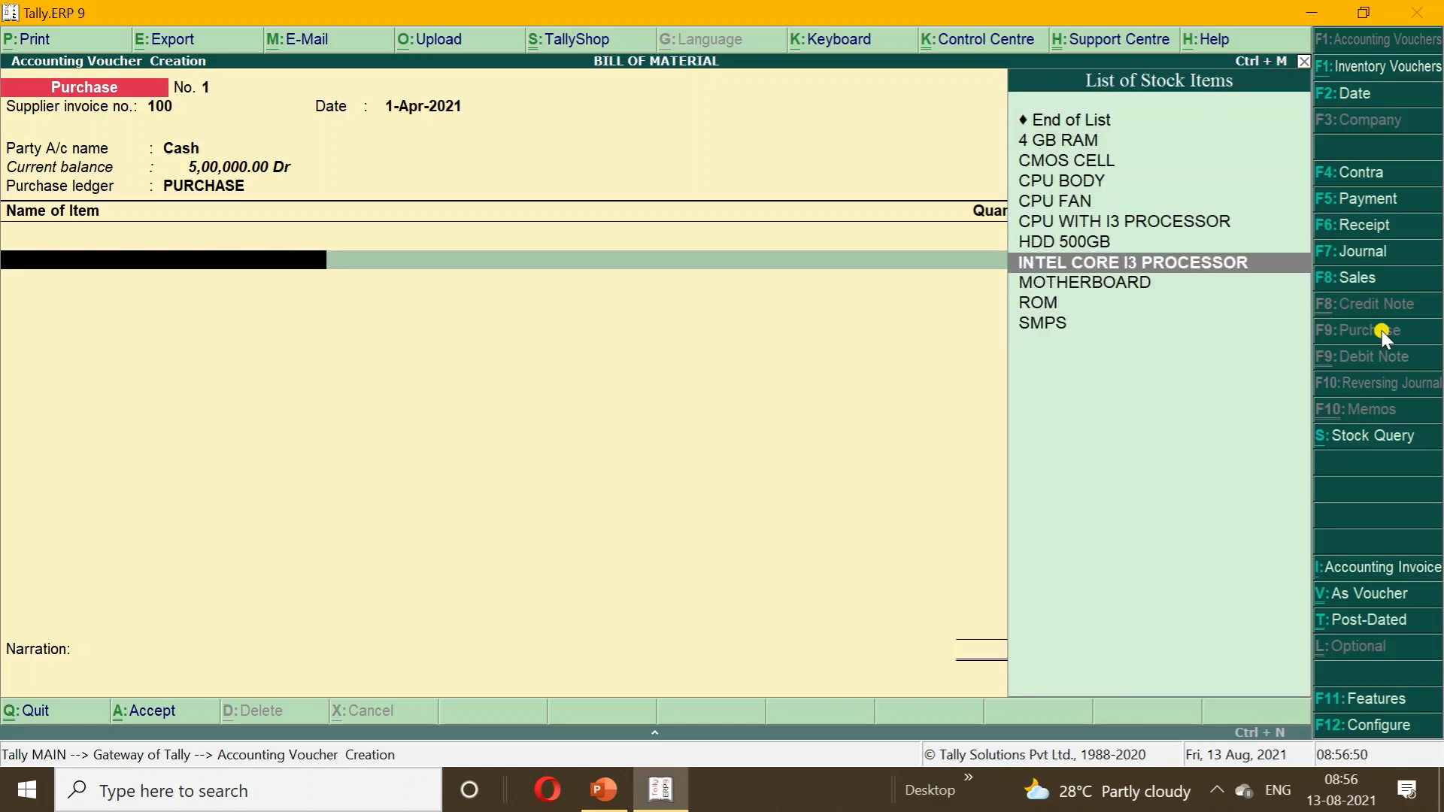
key("Up")
key("Up")
key("Up")
key("Return")
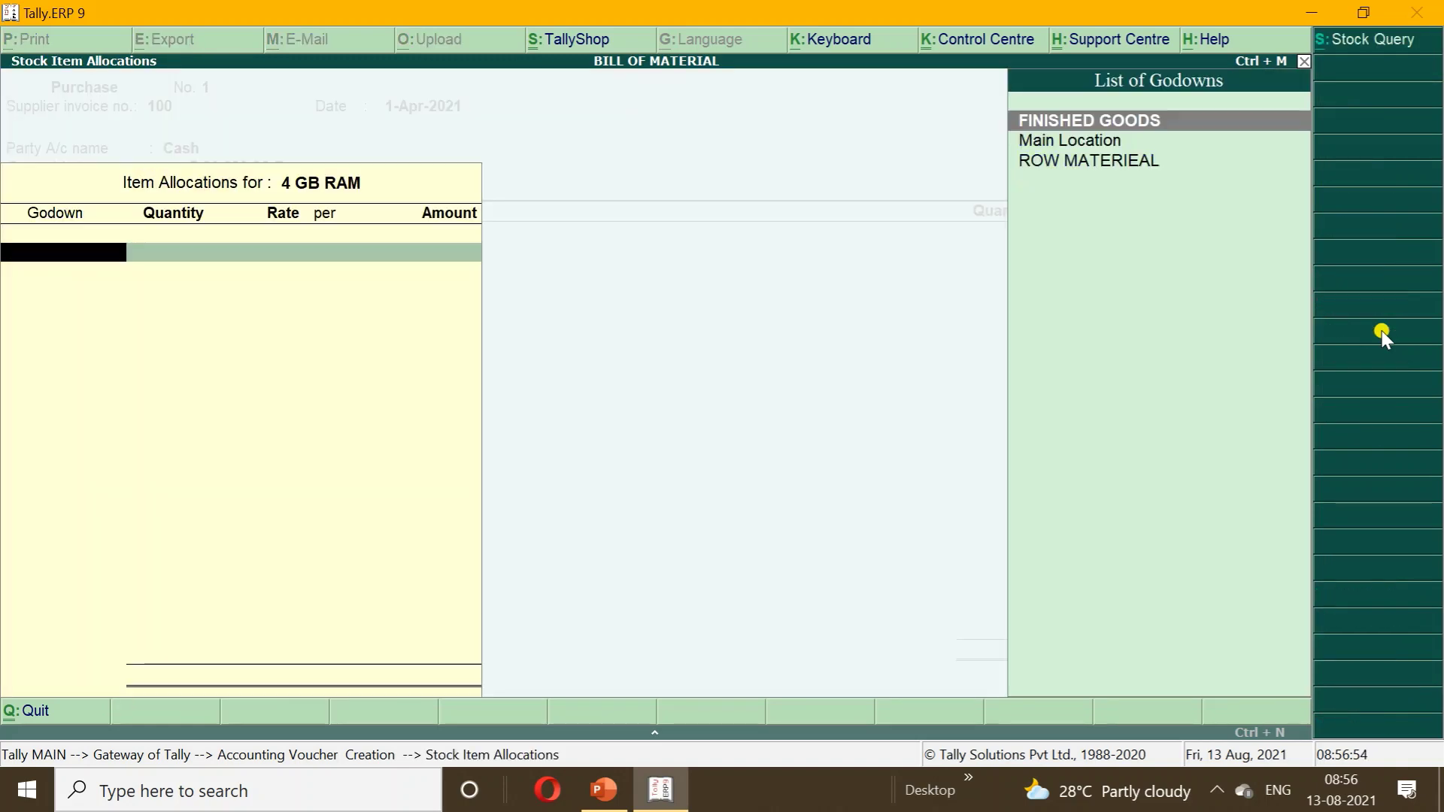
key("Down")
key("Down")
key("Return")
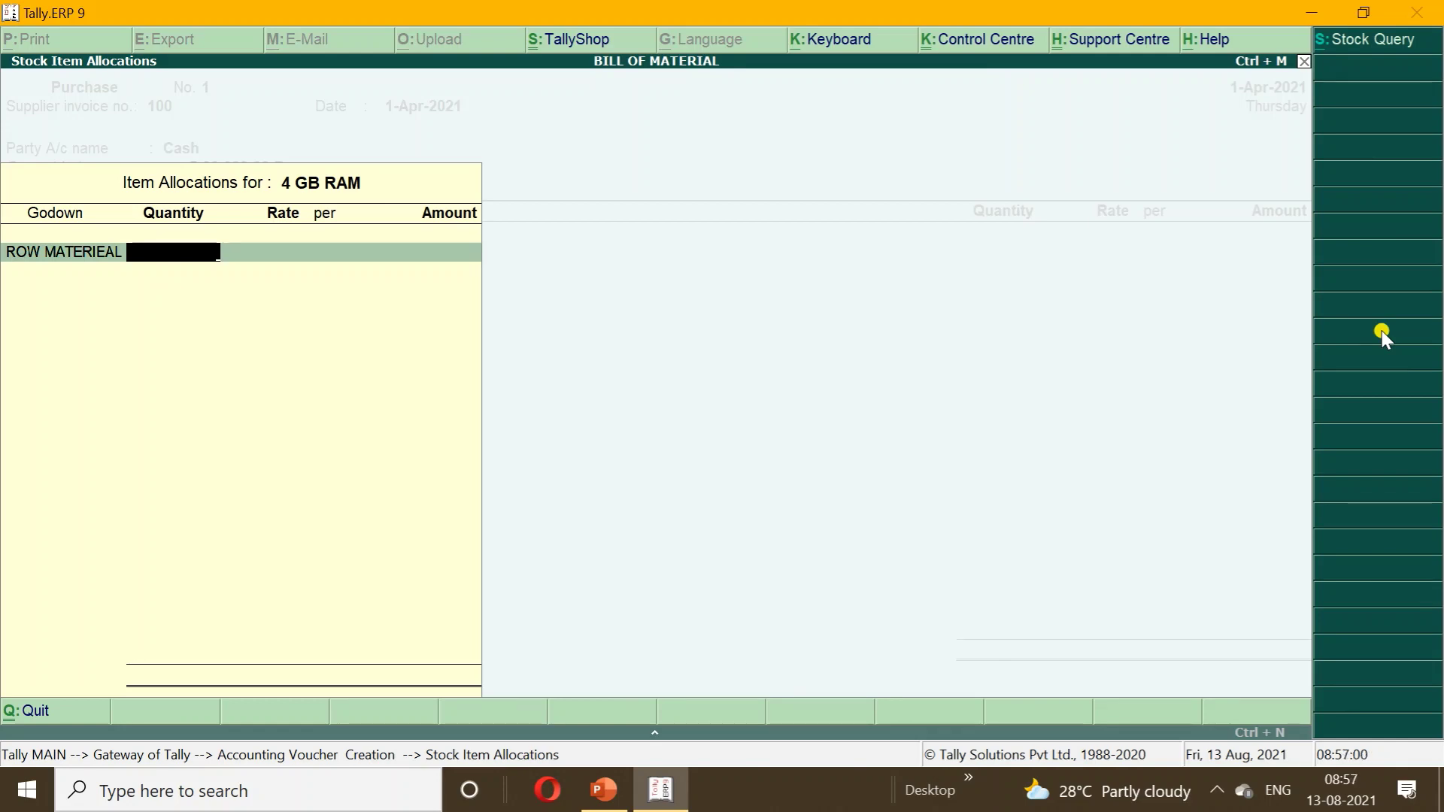
- Enter 50 PCS of 4 GB RAM at a rate of 1,500.00 and finish the item's allocation
type("50")
key("Return")
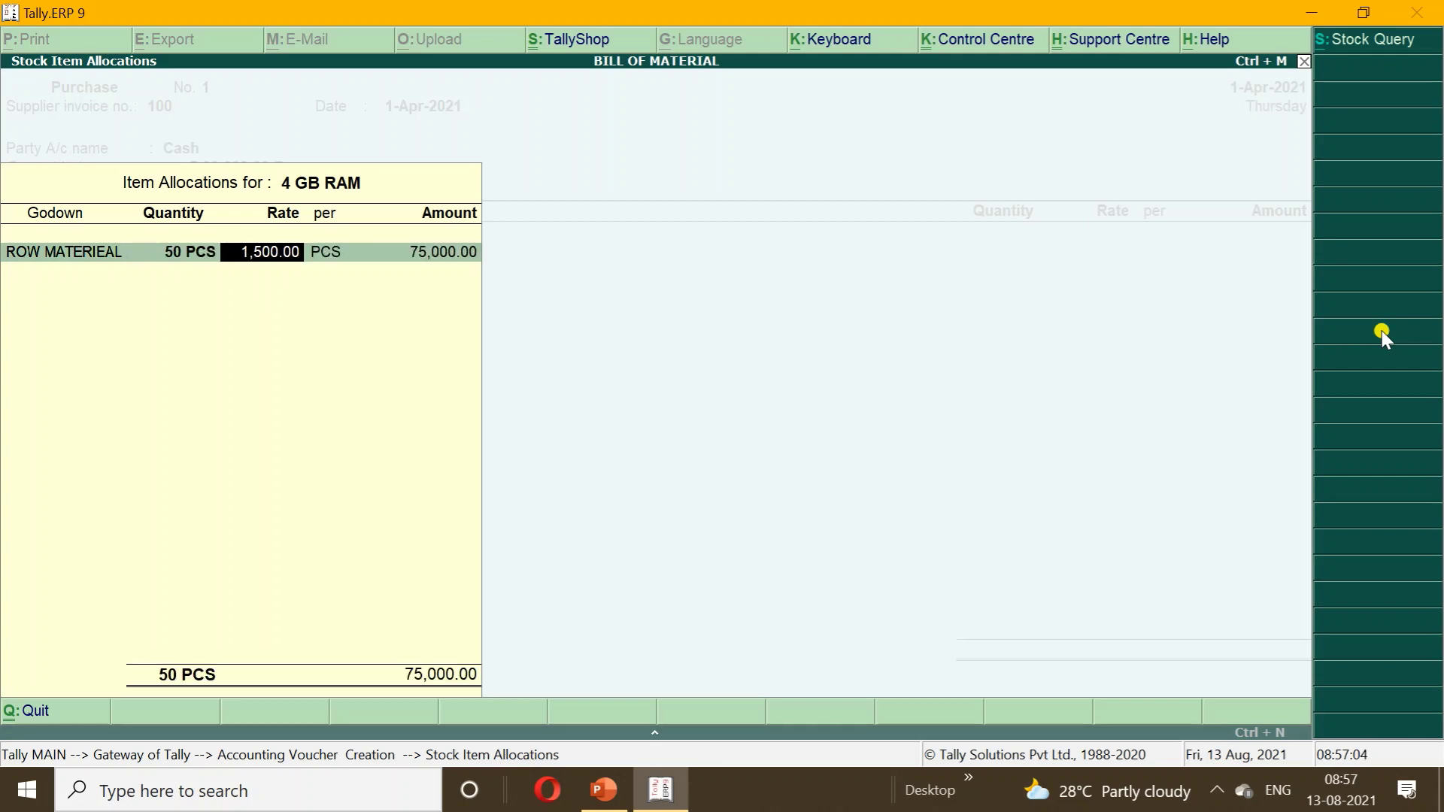
key("Return")
key("Return")
key("Return")
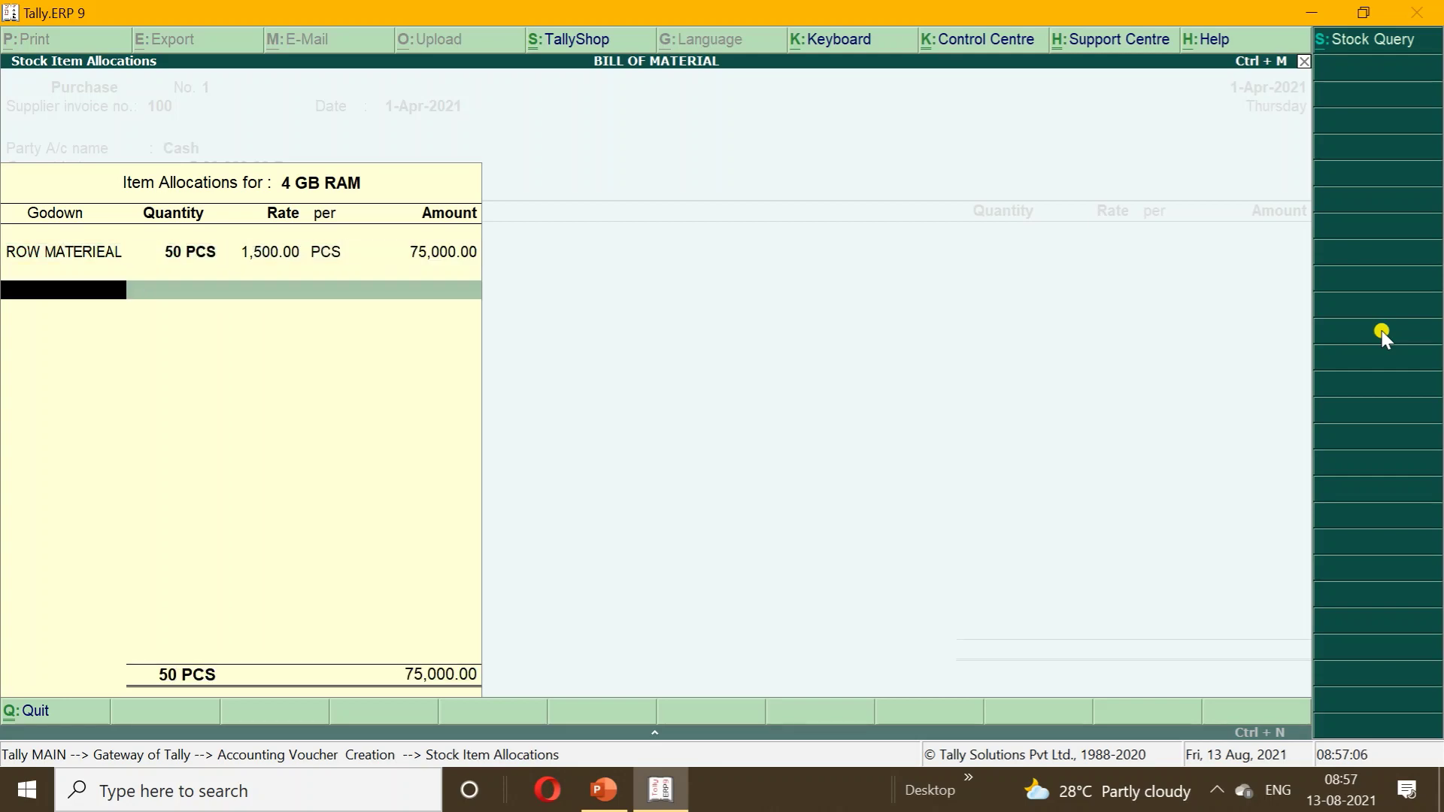
key("Return")
key("Return")
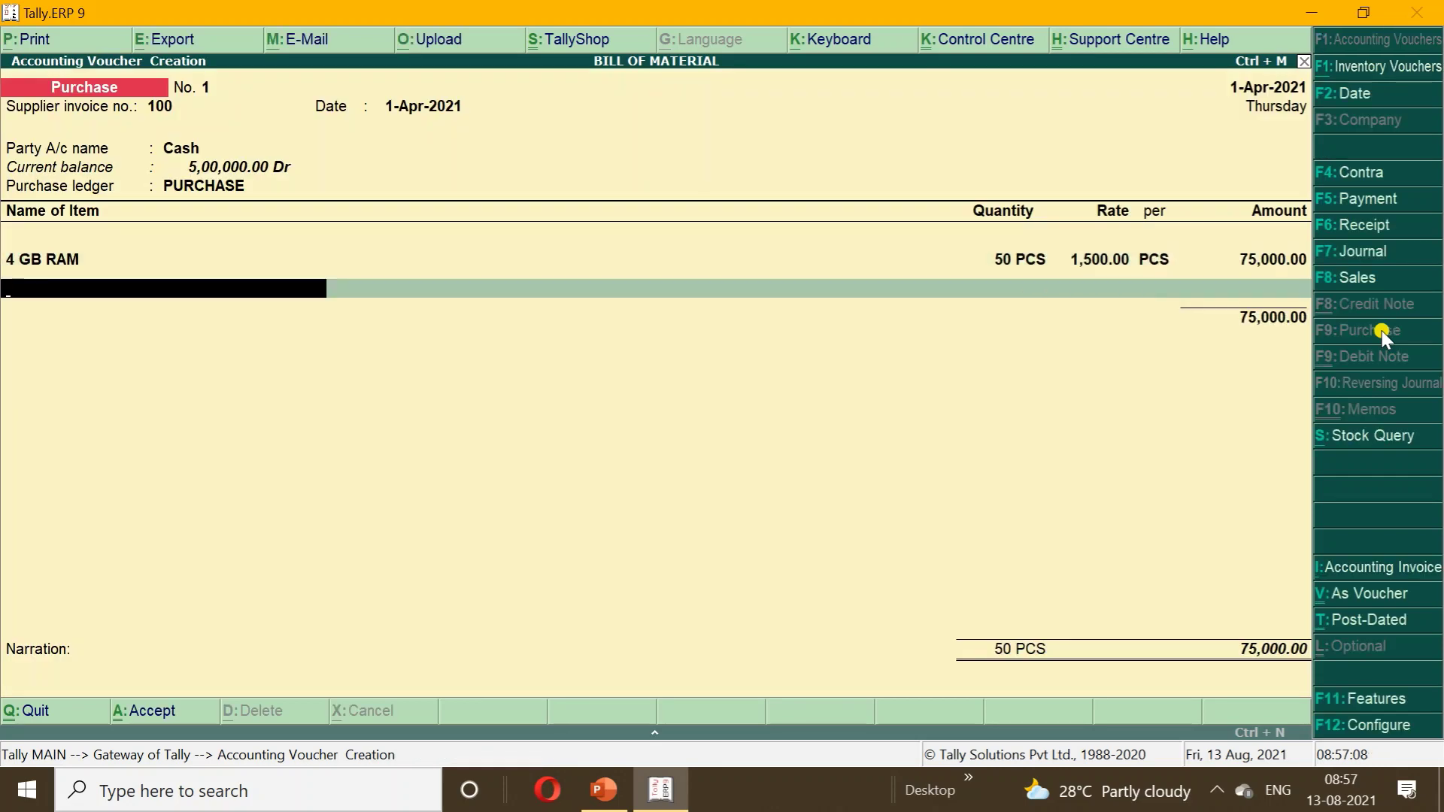
- Add CMOS CELL to the purchase voucher in the ROW MATERIEAL godown with 50 PCS at a rate of 40.00
key("Down")
key("Down")
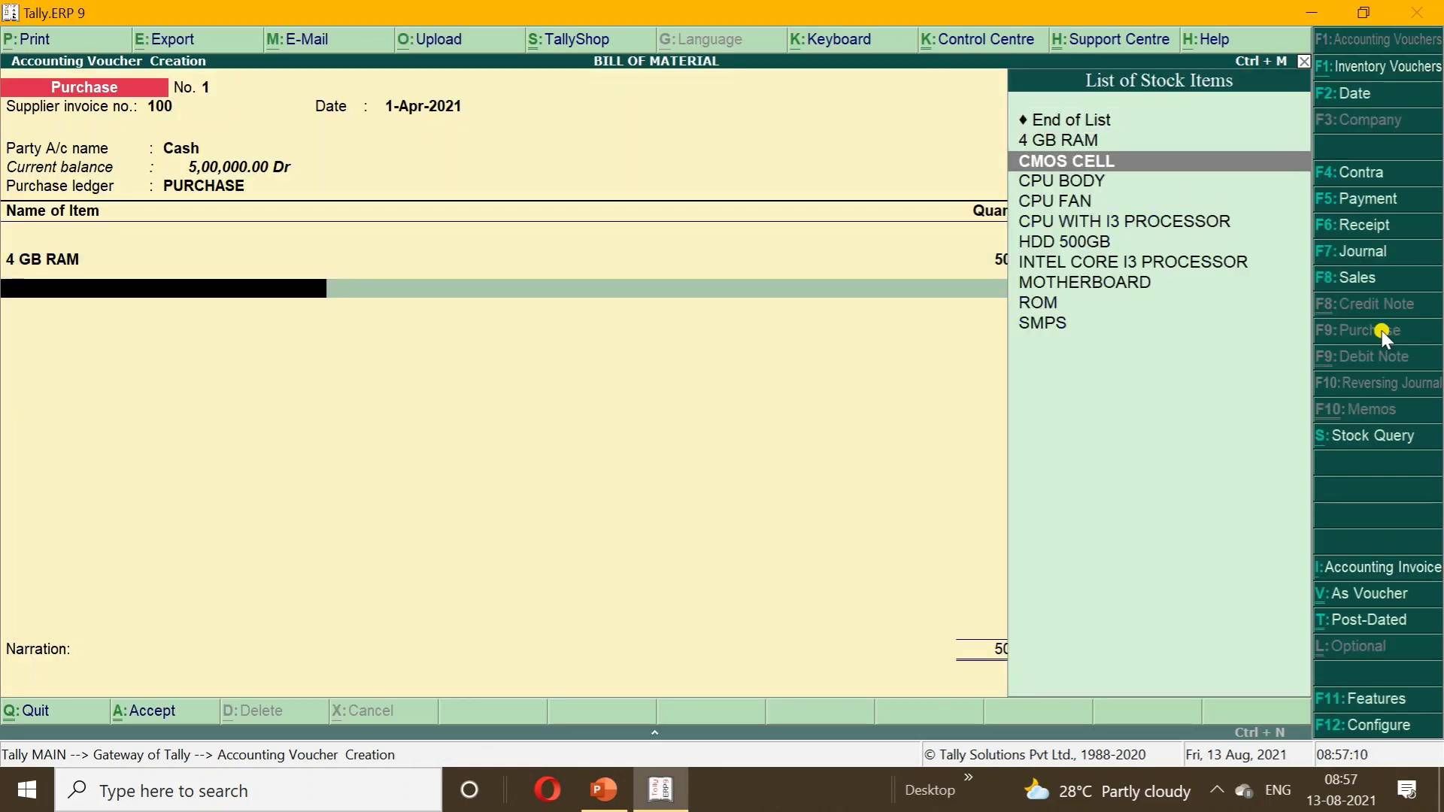
key("Return")
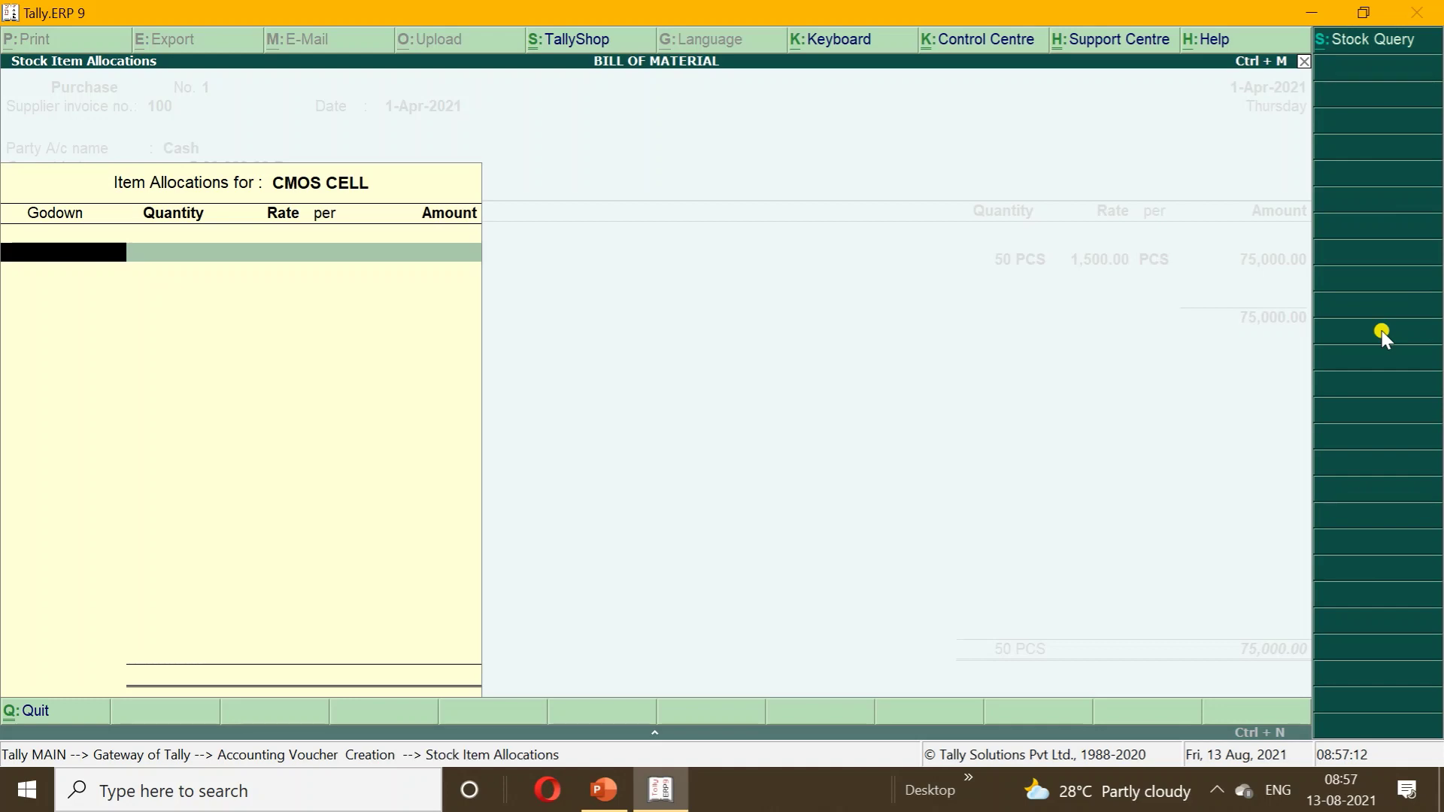
type("R")
key("Return")
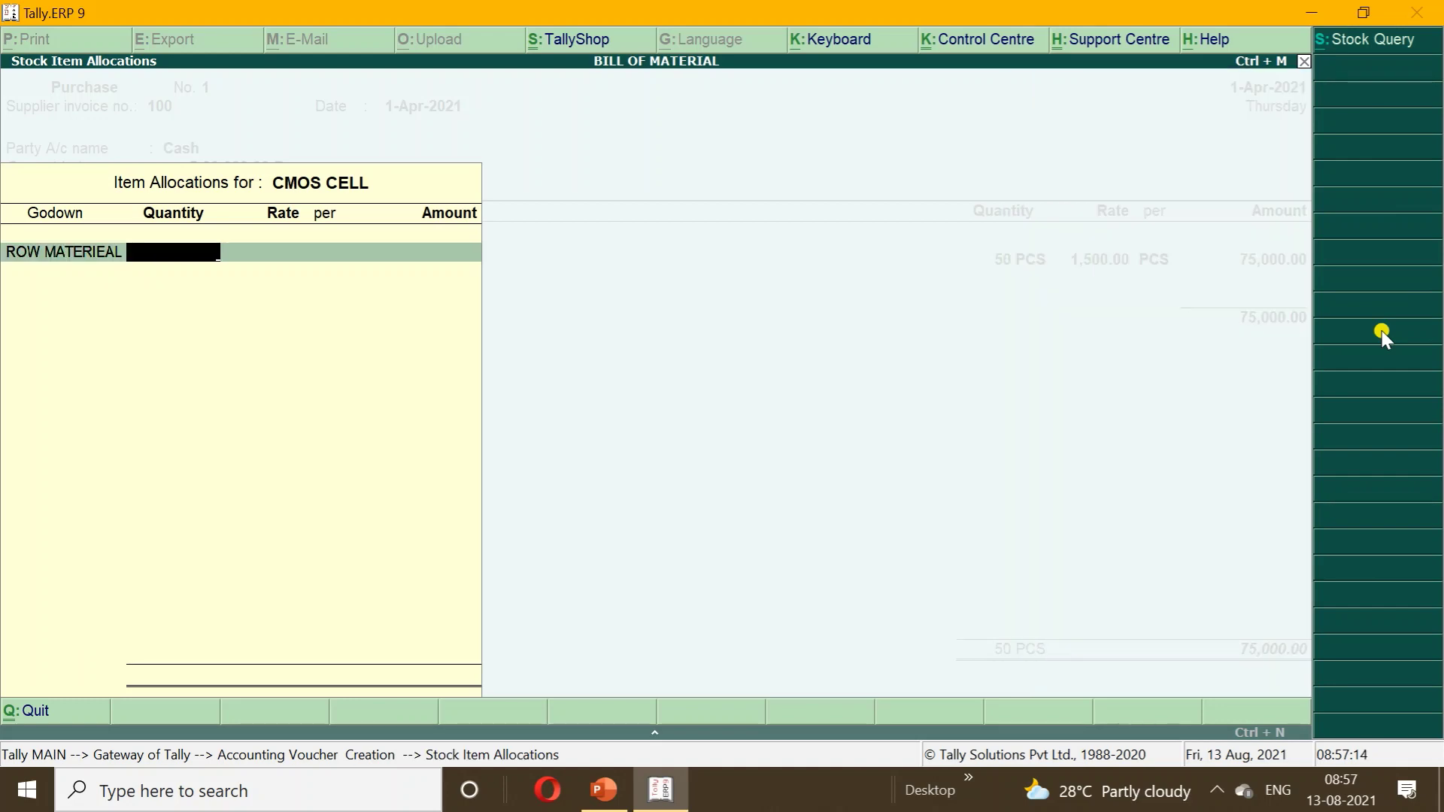
type("50")
key("Return")
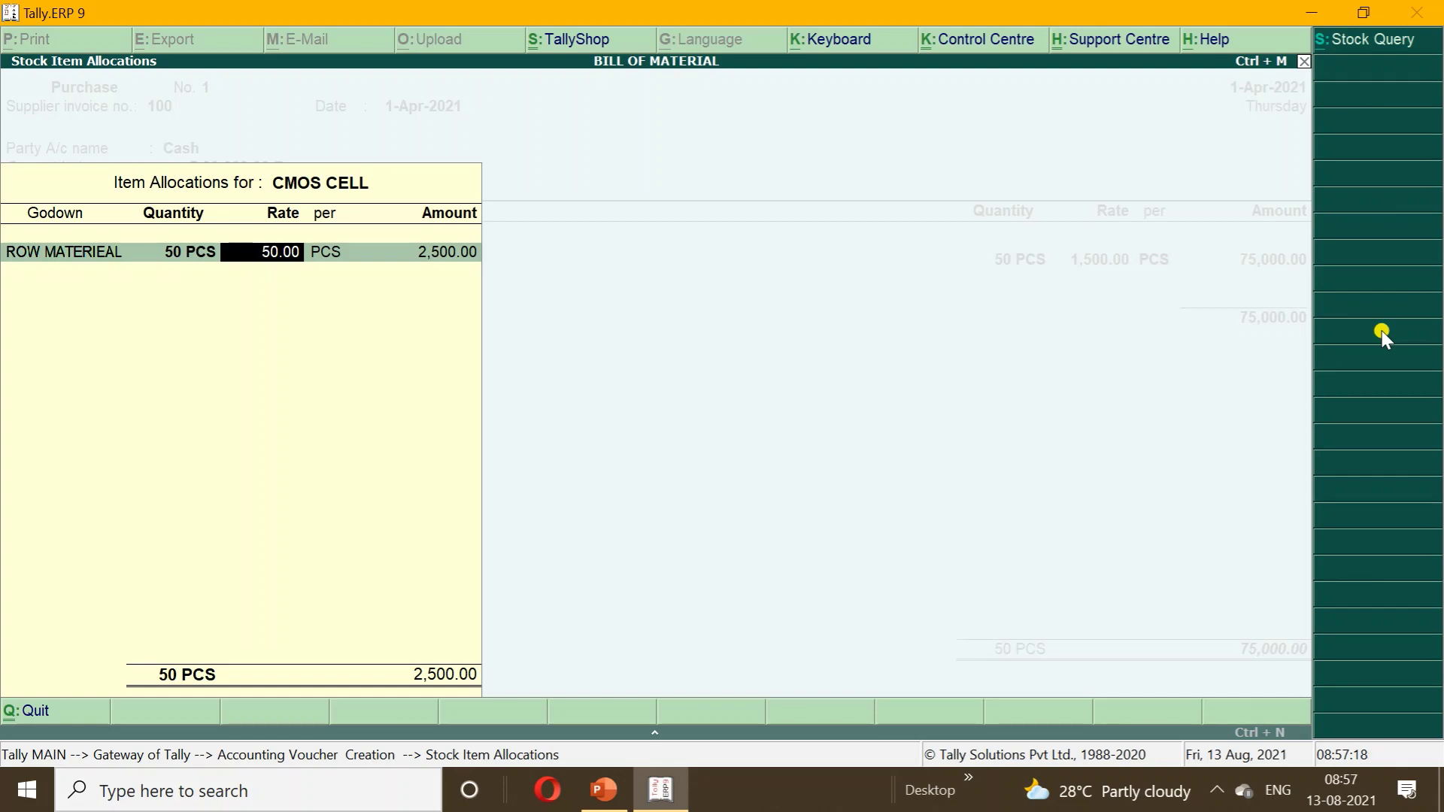
type("40")
key("Return")
key("Return")
key("Return")
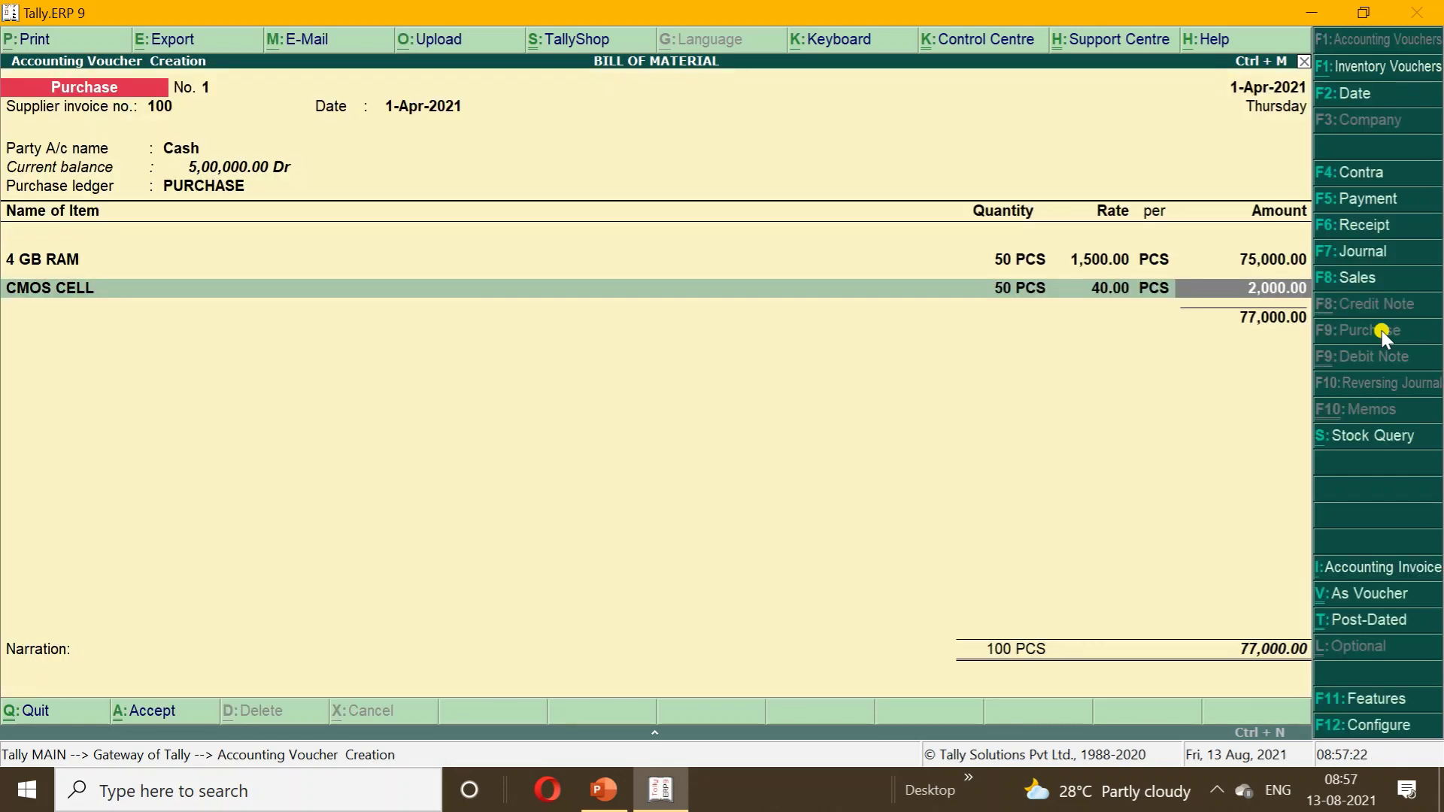
key("Return")
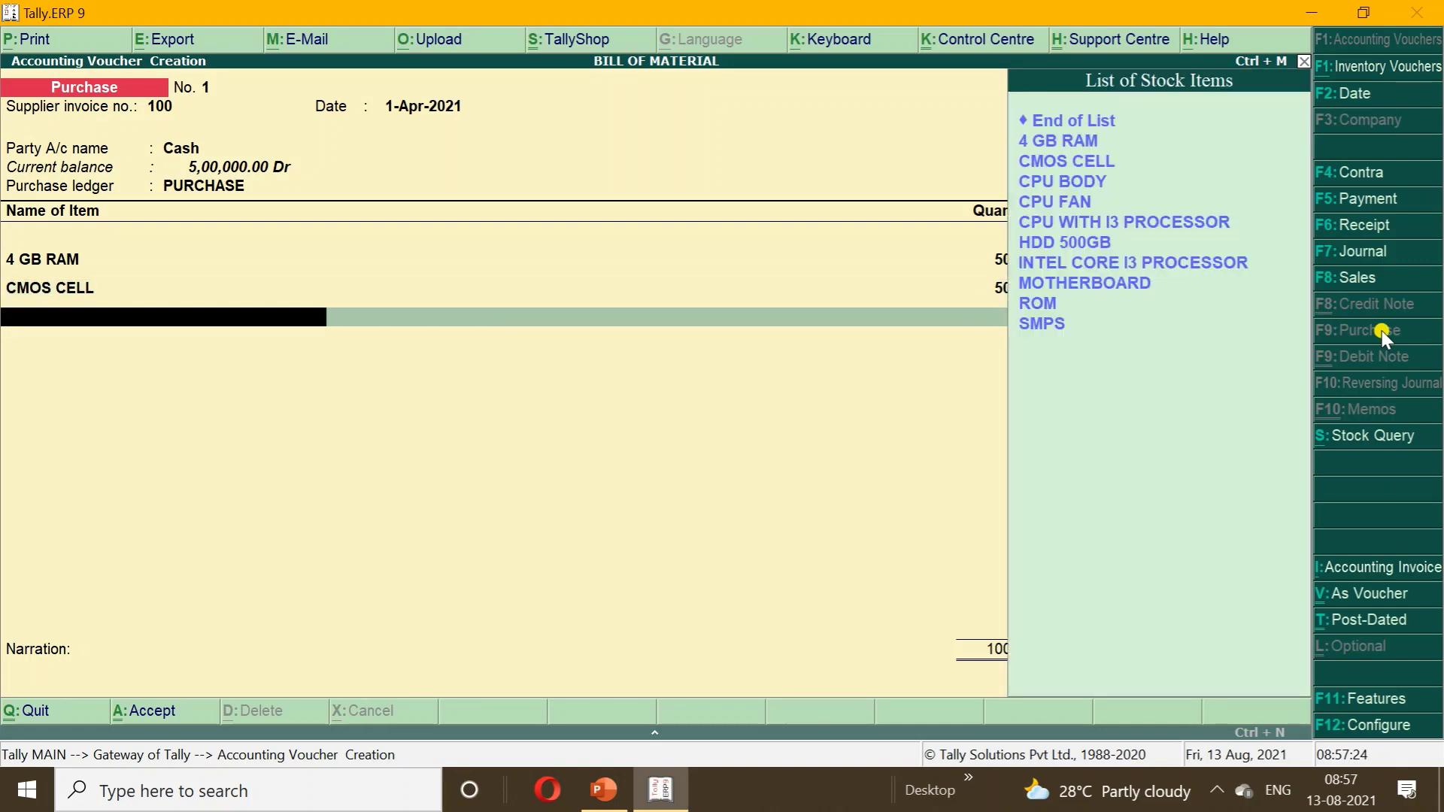
- Choose CPU BODY as the third purchased item and allocate it to the ROW MATERIEAL godown
key("Down")
key("Down")
key("Down")
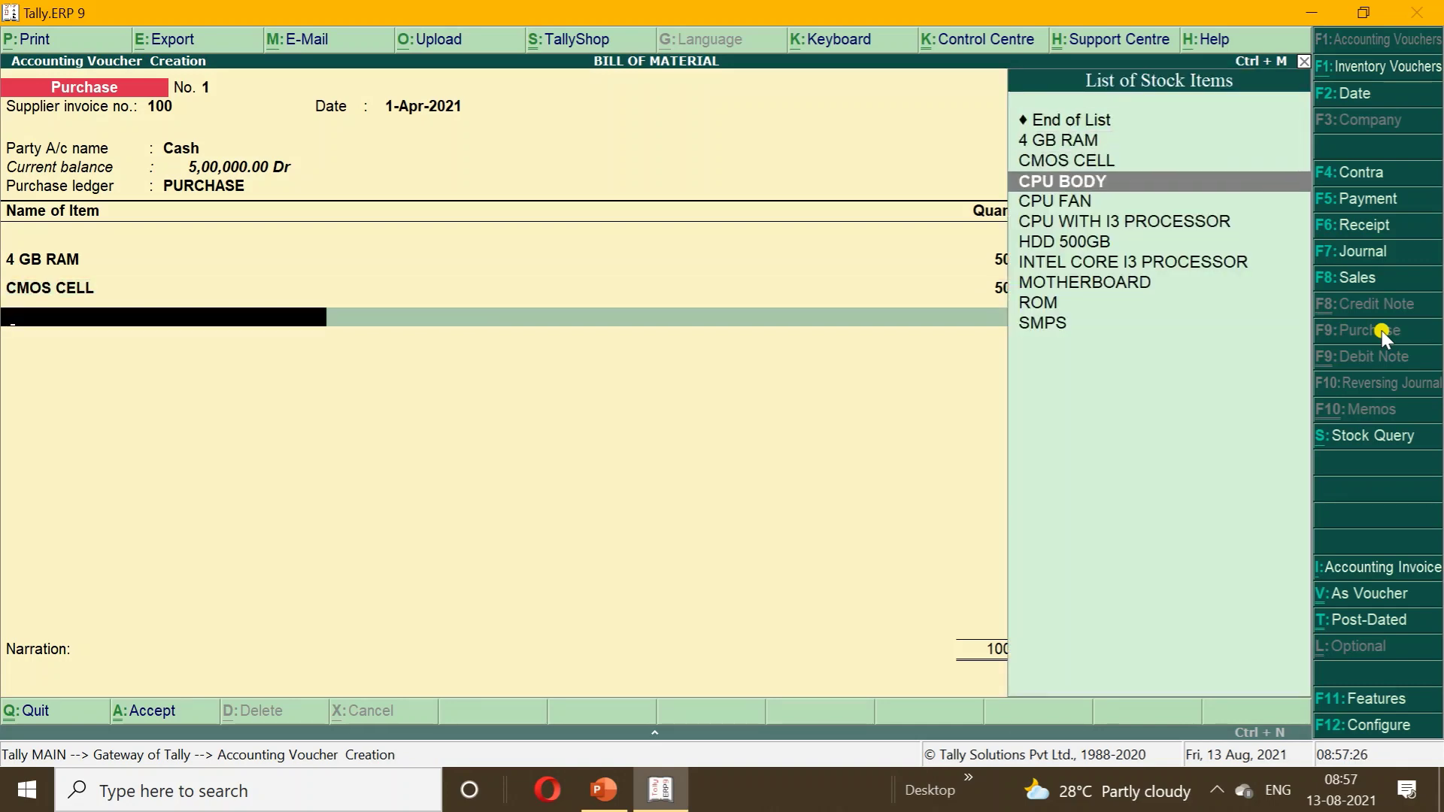
key("Return")
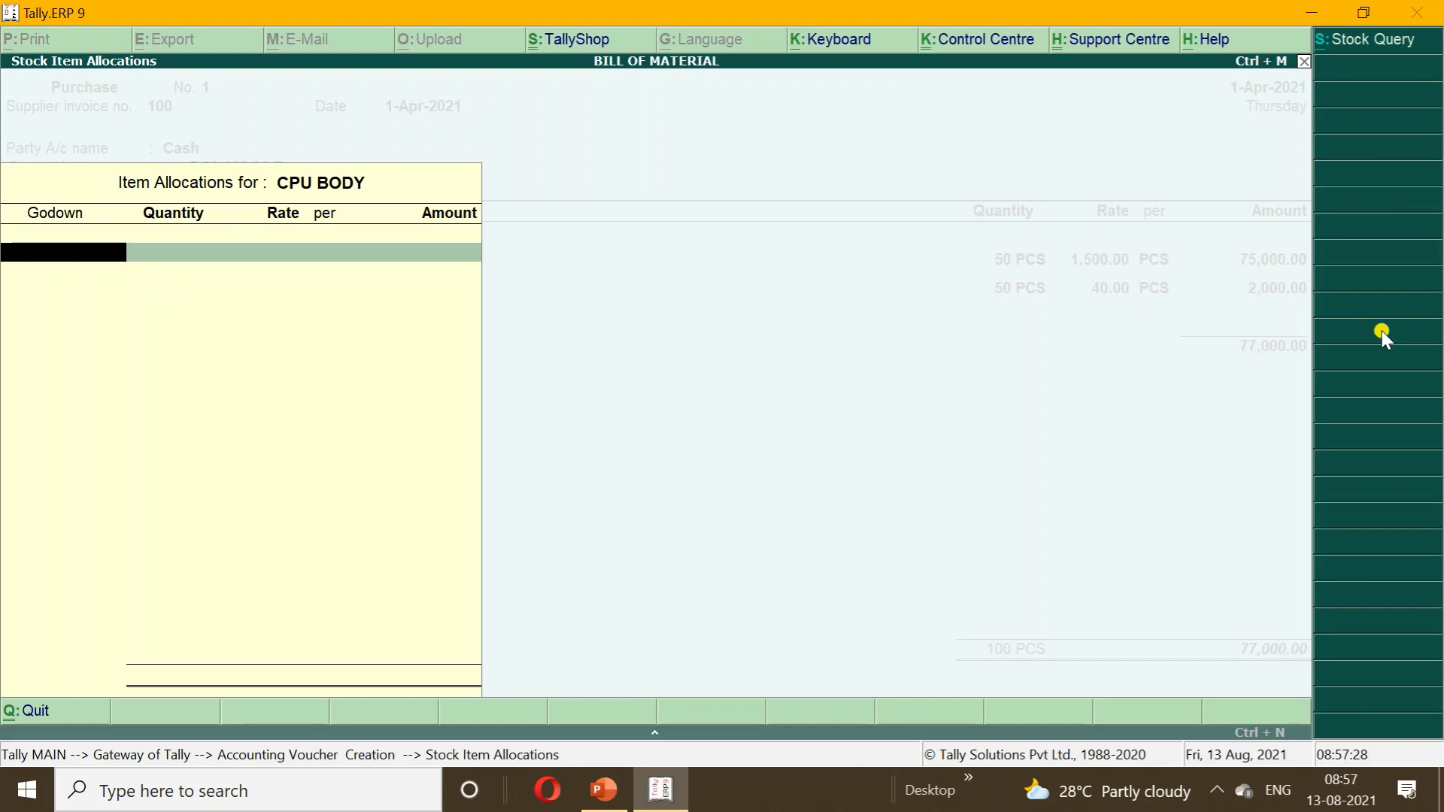
type("R")
key("Return")
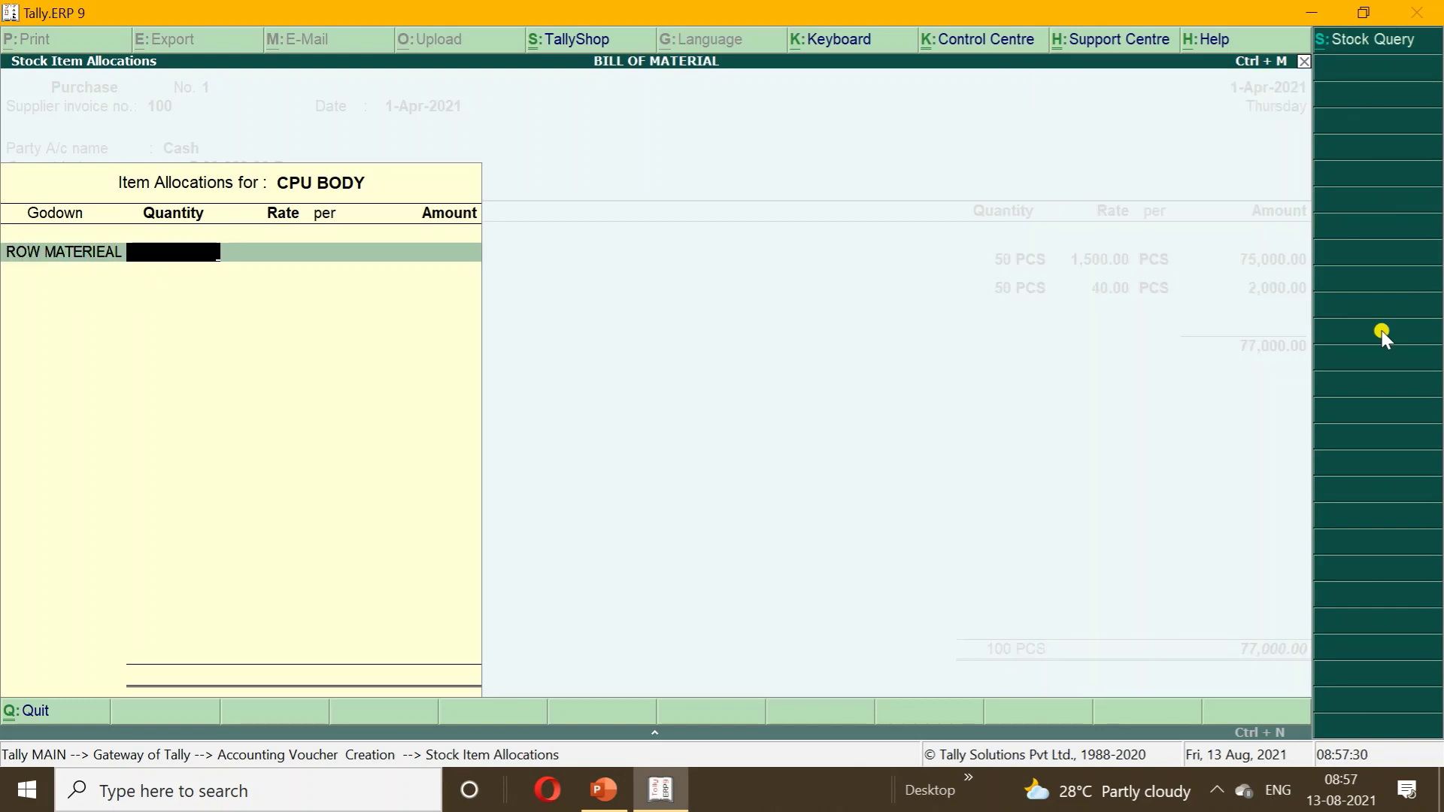
- Enter 50 PCS of CPU BODY at a rate of 1,000.00 and finish the item's allocation
type("50")
key("Return")
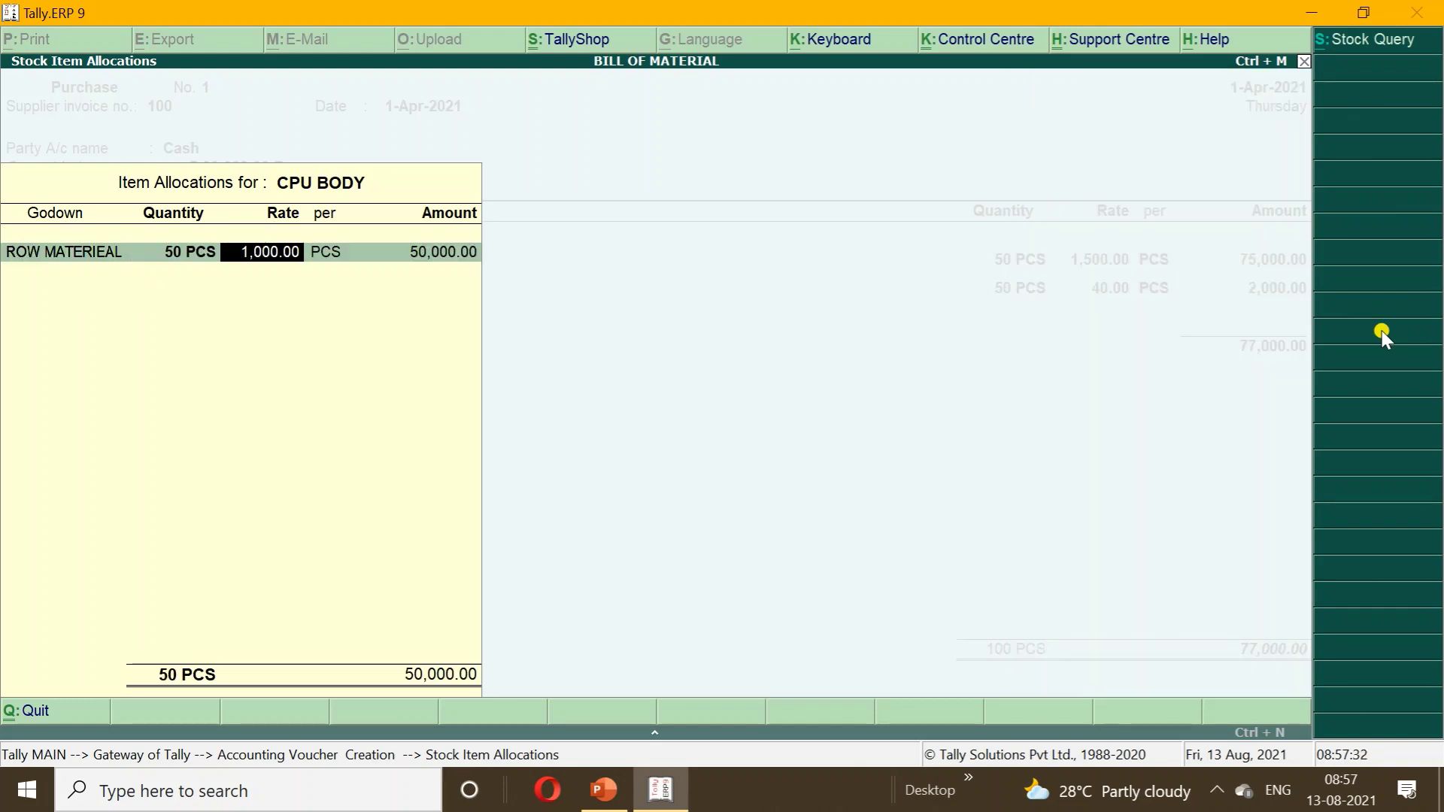
key("Return")
key("Return")
key("Return")
key("Return")
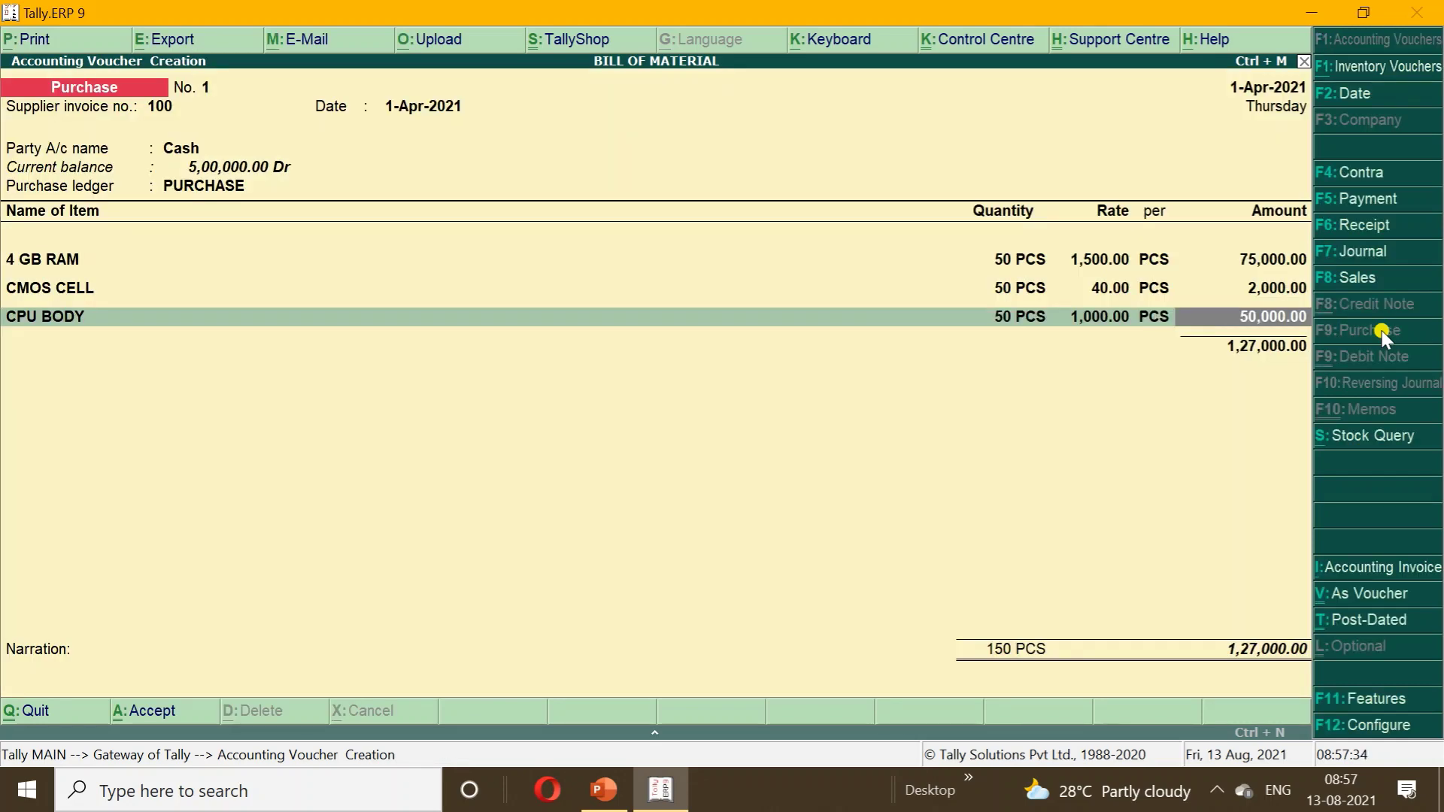
key("Return")
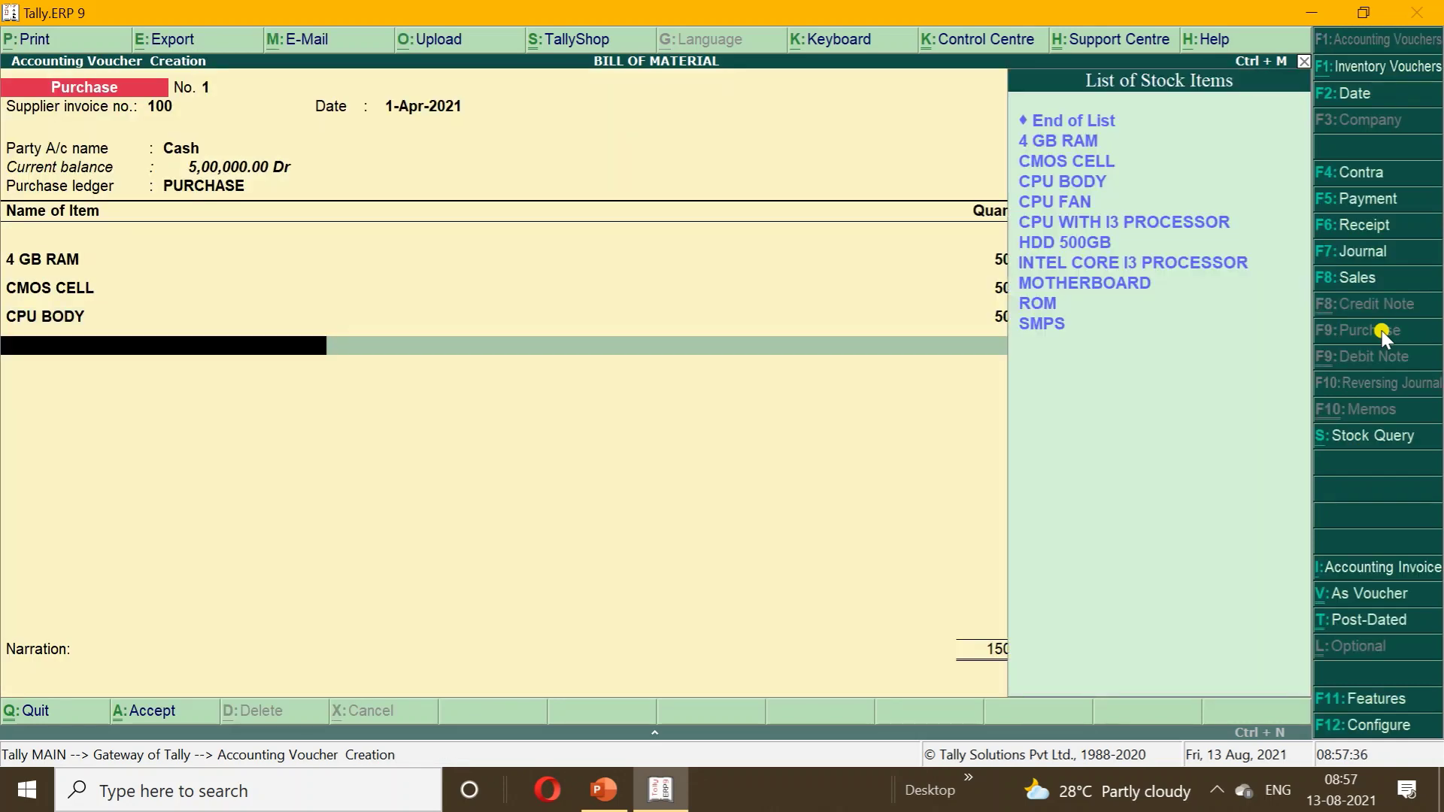
- Add CPU FAN as the next purchased item and allocate it to the ROW MATERIEAL godown
key("Down")
key("Down")
key("Down")
key("Down")
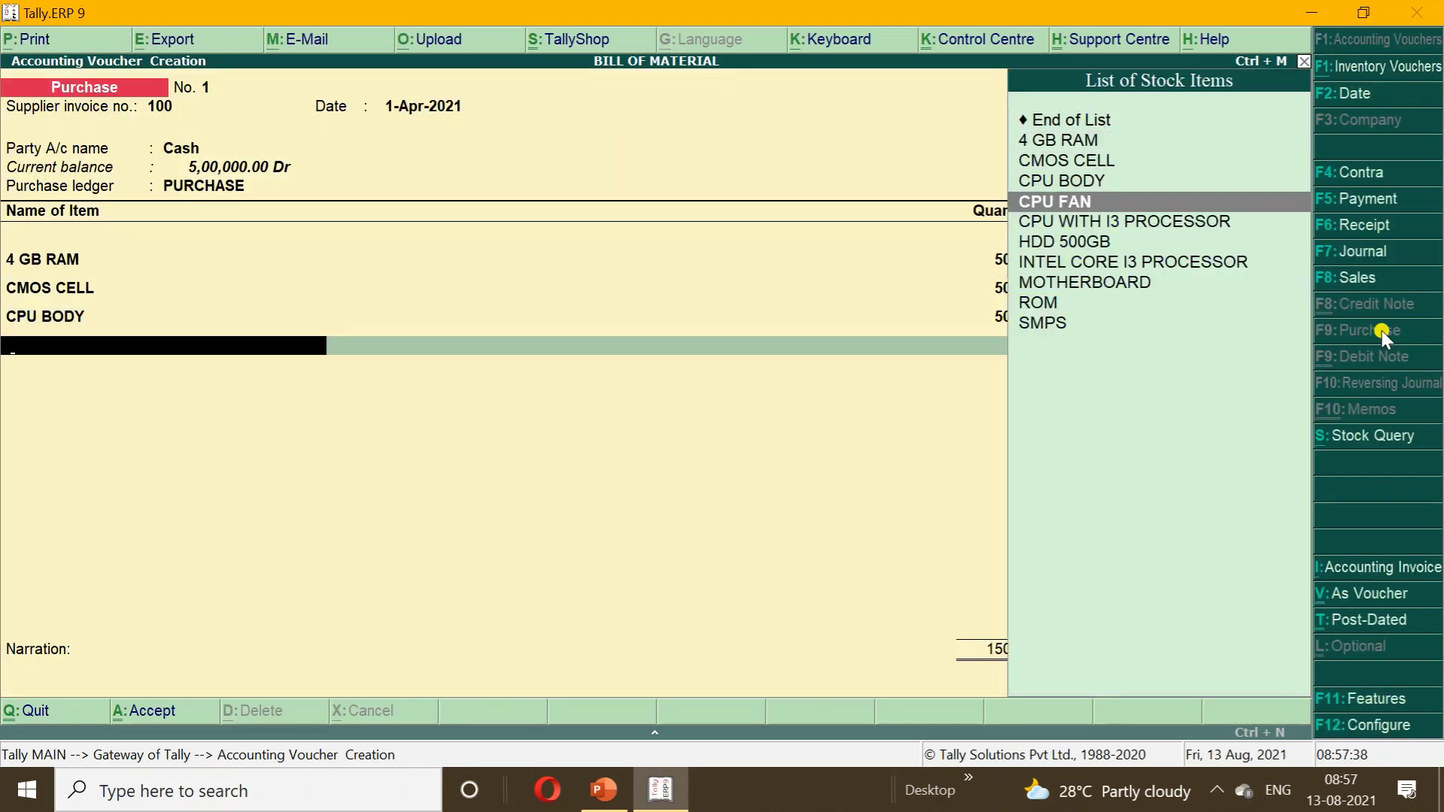
key("Return")
type("R")
key("Return")
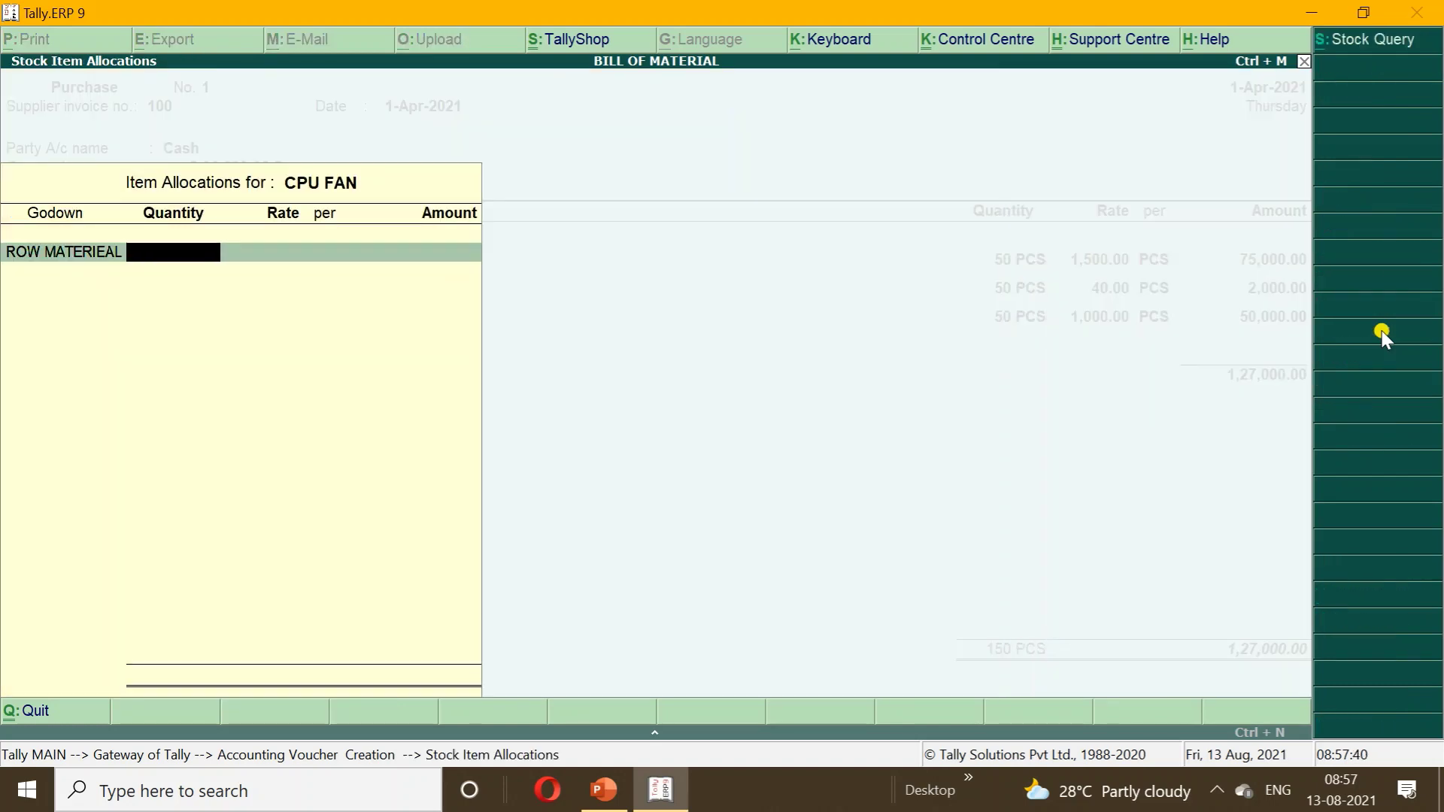
- Enter 50 PCS of CPU FAN at a rate of 950.00 and finish the item's allocation
type("50")
key("Return")
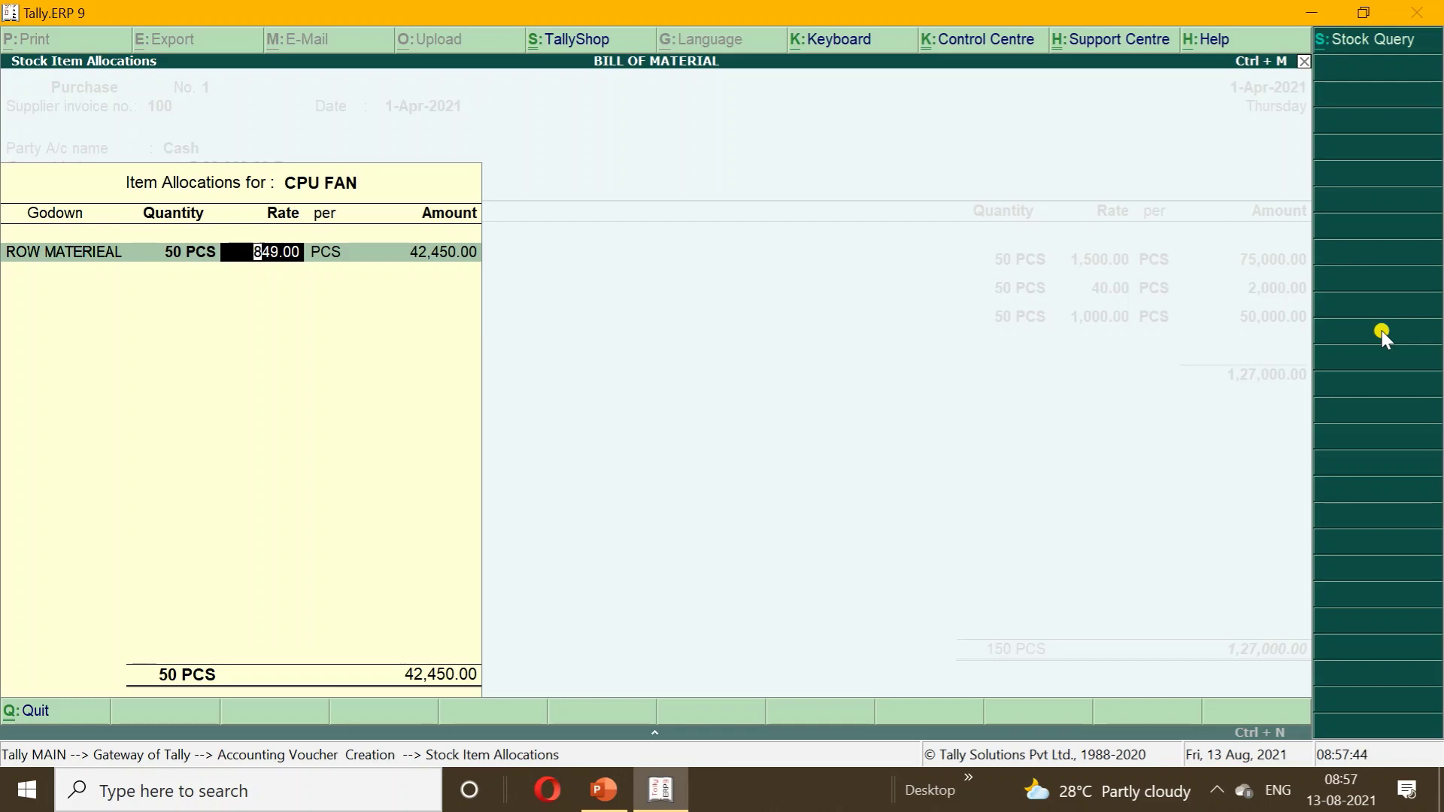
type("950")
key("Return")
key("Return")
key("Return")
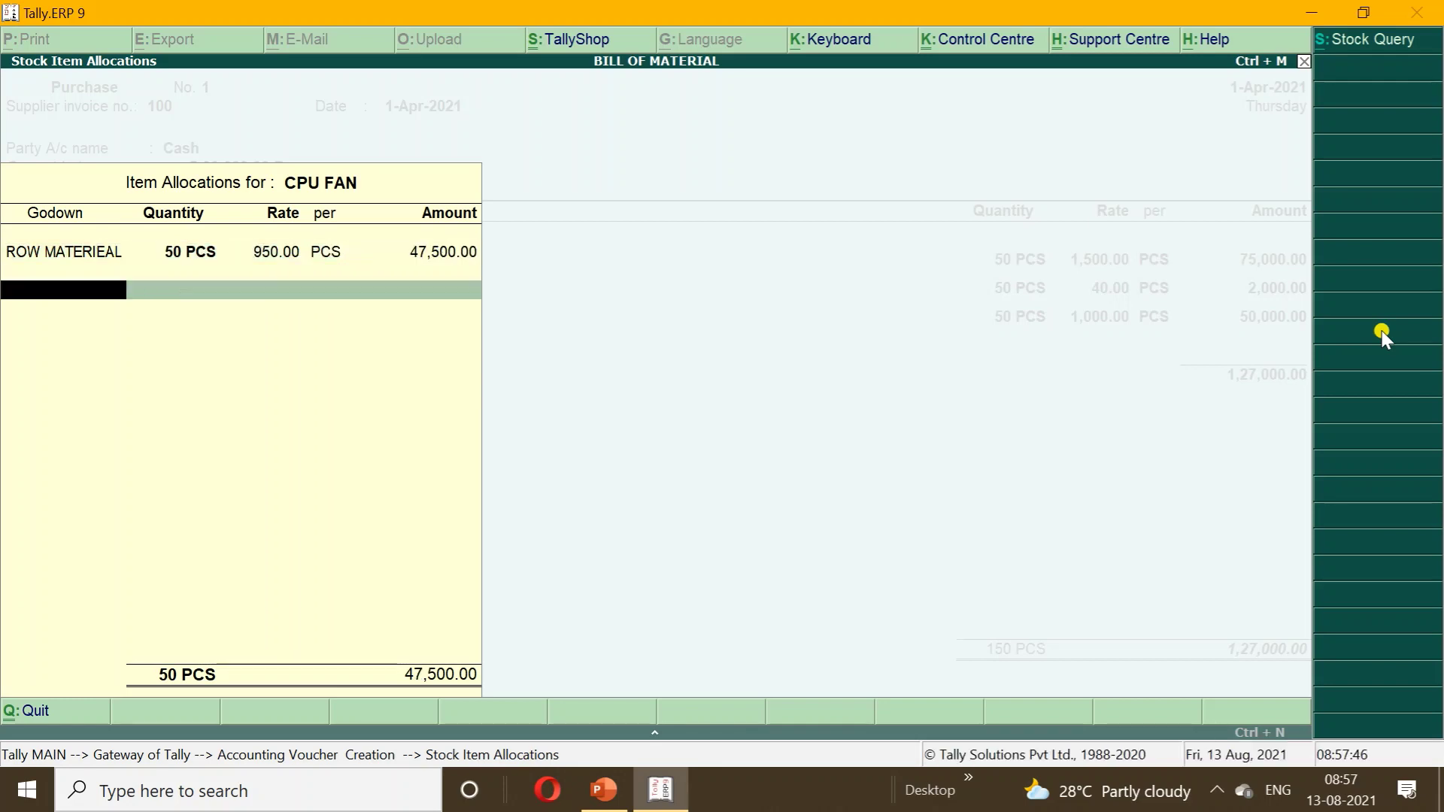
key("Return")
key("Return")
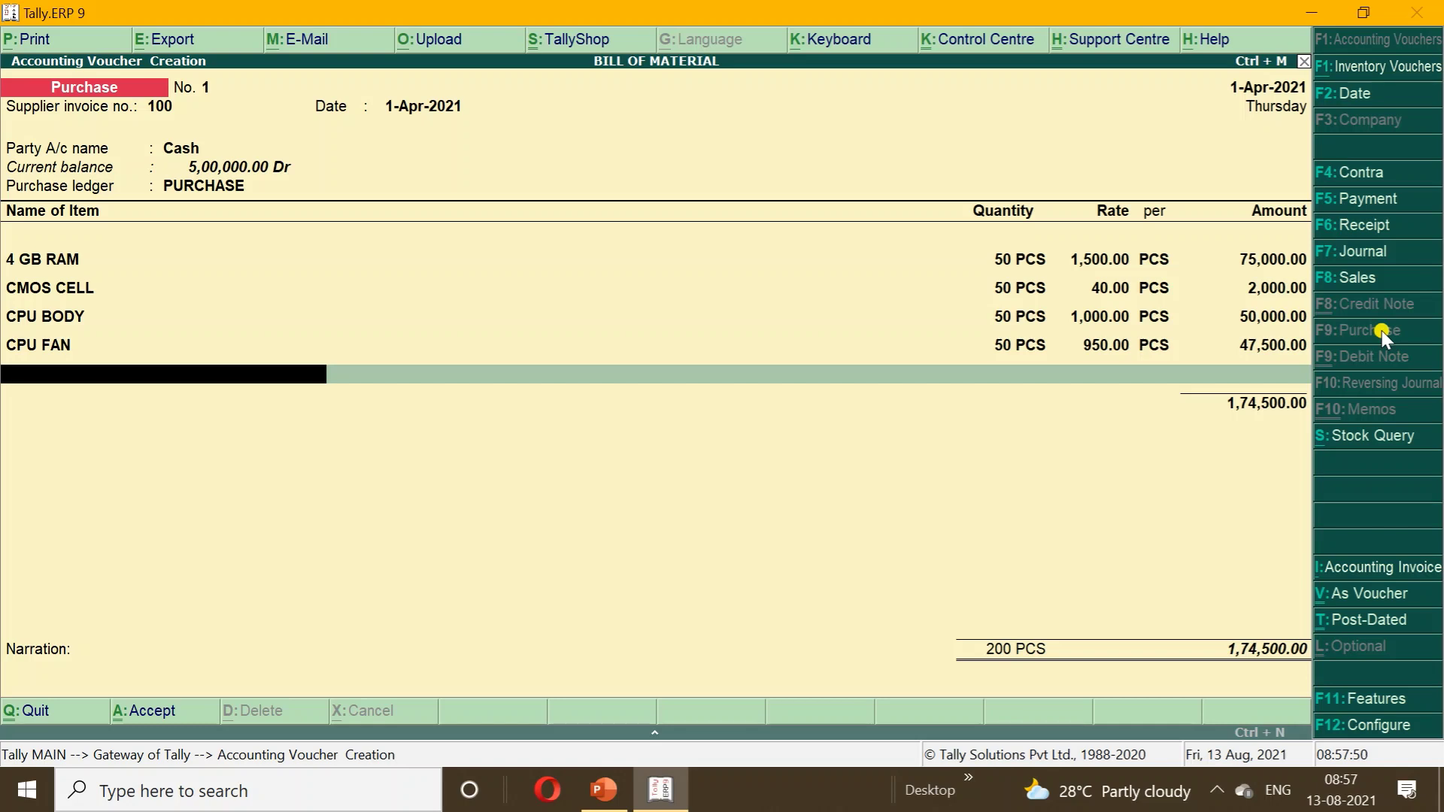
- Add HDD 500GB as the next purchased item and allocate it to the ROW MATERIEAL godown
key("Down")
key("Down")
key("Down")
key("Down")
key("Down")
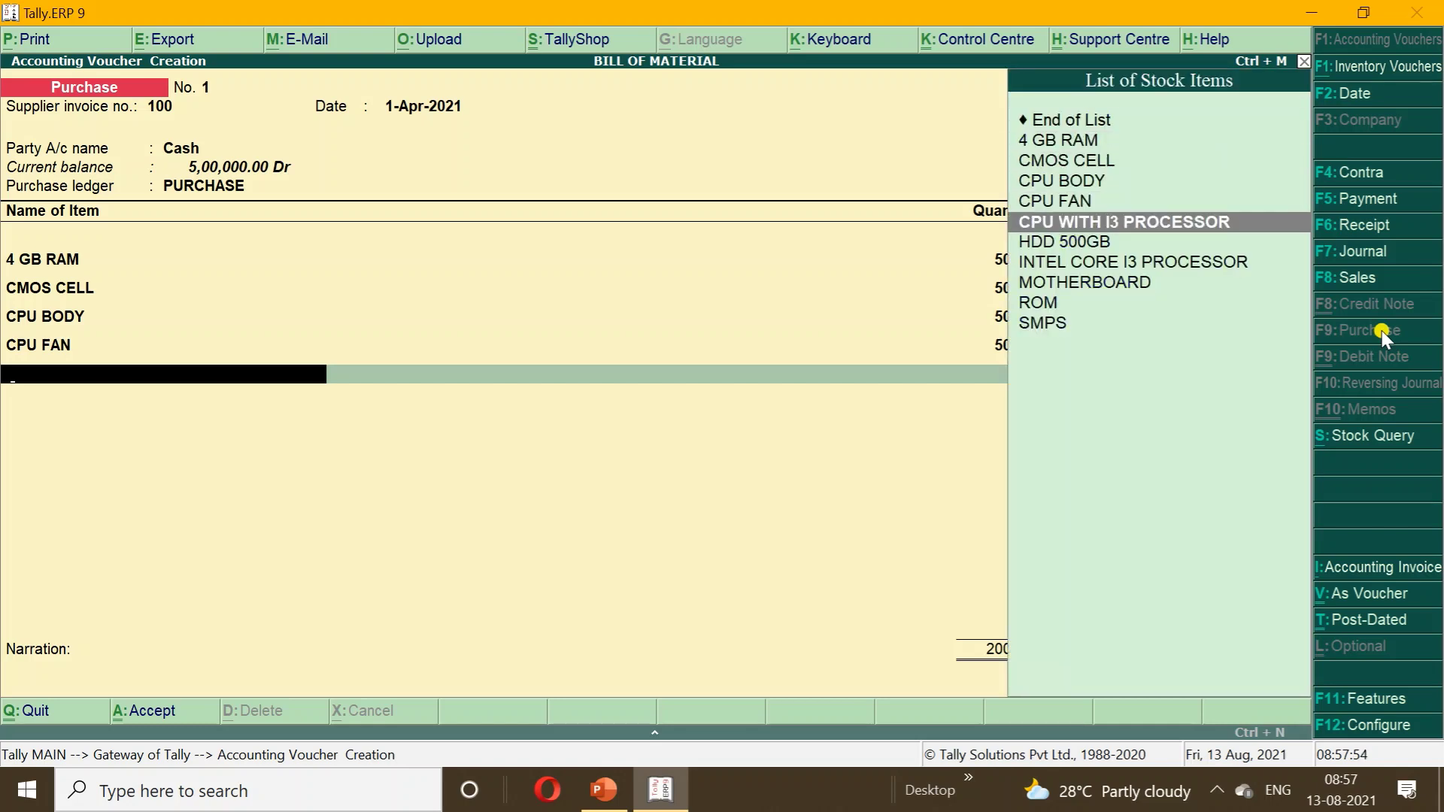
key("Down")
key("Return")
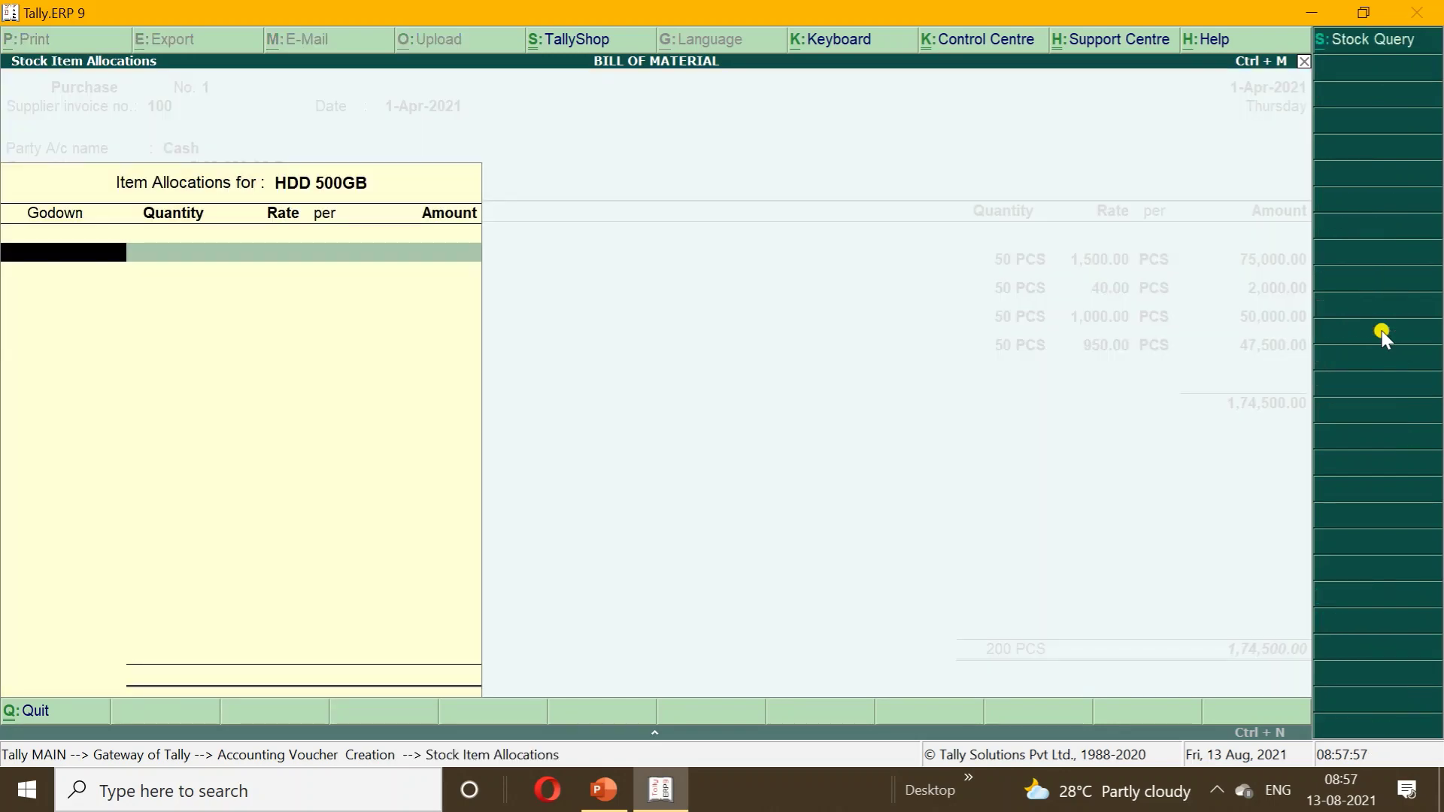
key("Return")
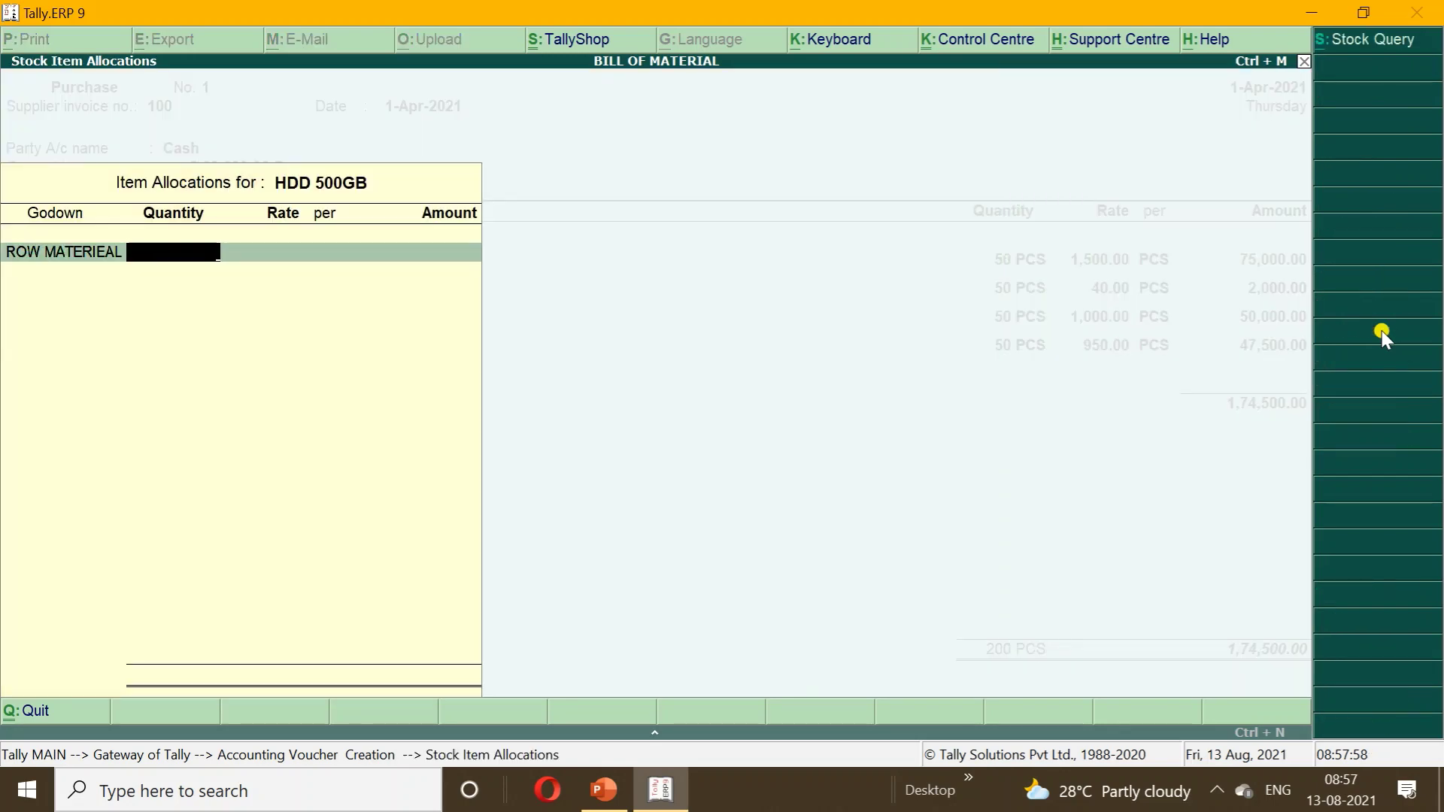
- Enter 50 PCS of HDD 500GB at a rate of 1,940.00 and finish the item's allocation
type("50")
key("Return")
key("Return")
key("Return")
key("Return")
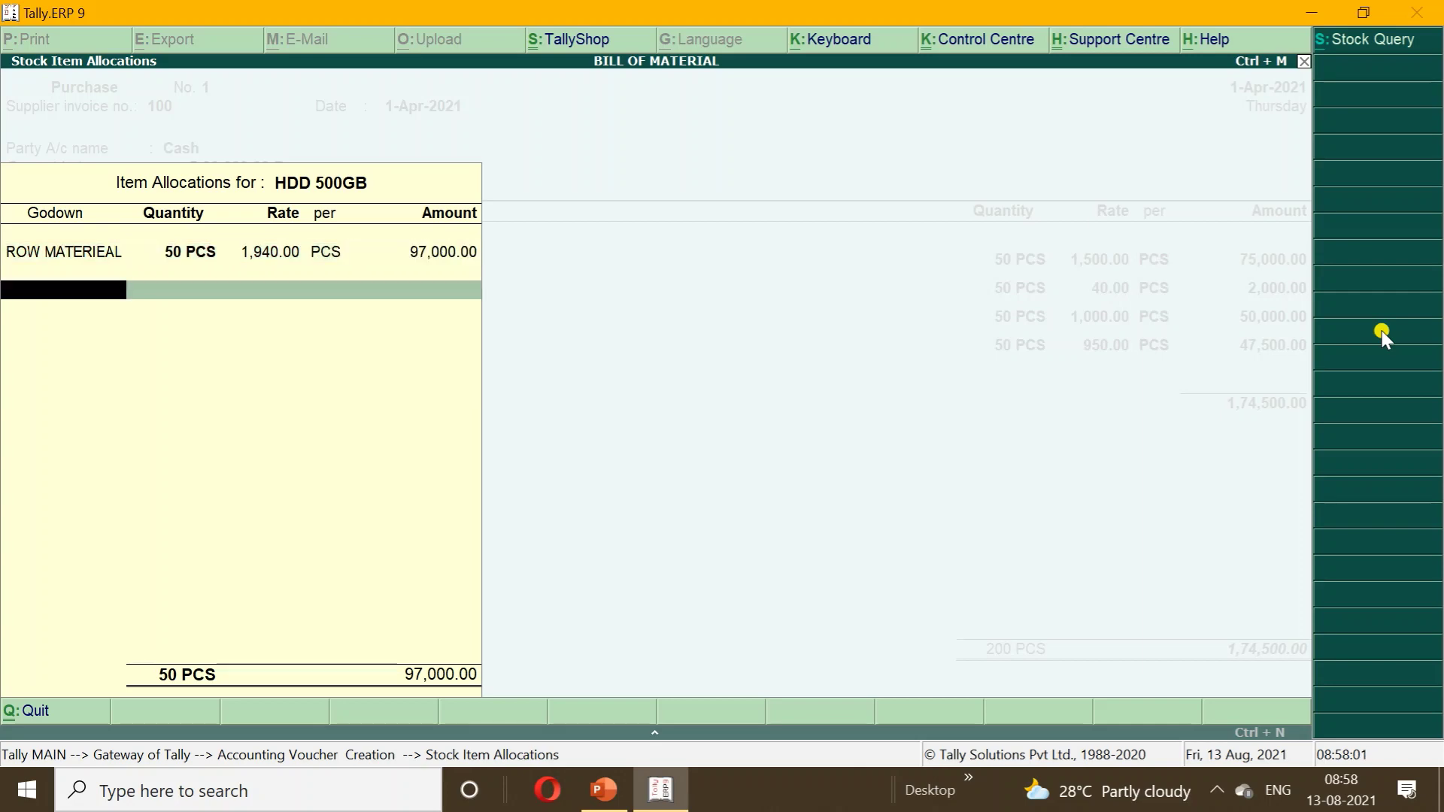
key("Return")
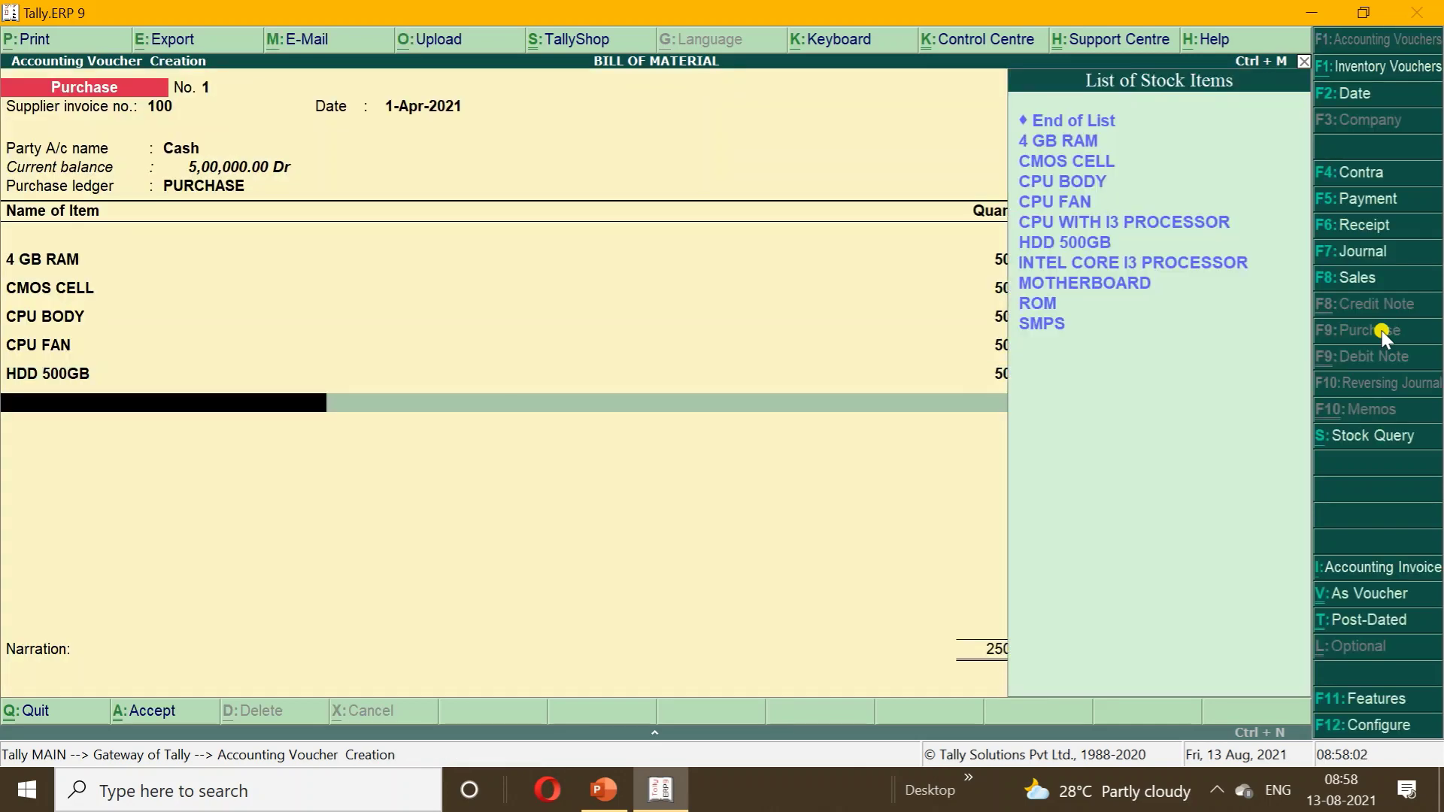
- Add INTEL CORE I3 PROCESSOR to the purchase voucher and allocate it to the ROW MATERIEAL godown
key("Down")
key("Down")
key("Down")
key("Down")
key("Down")
key("Down")
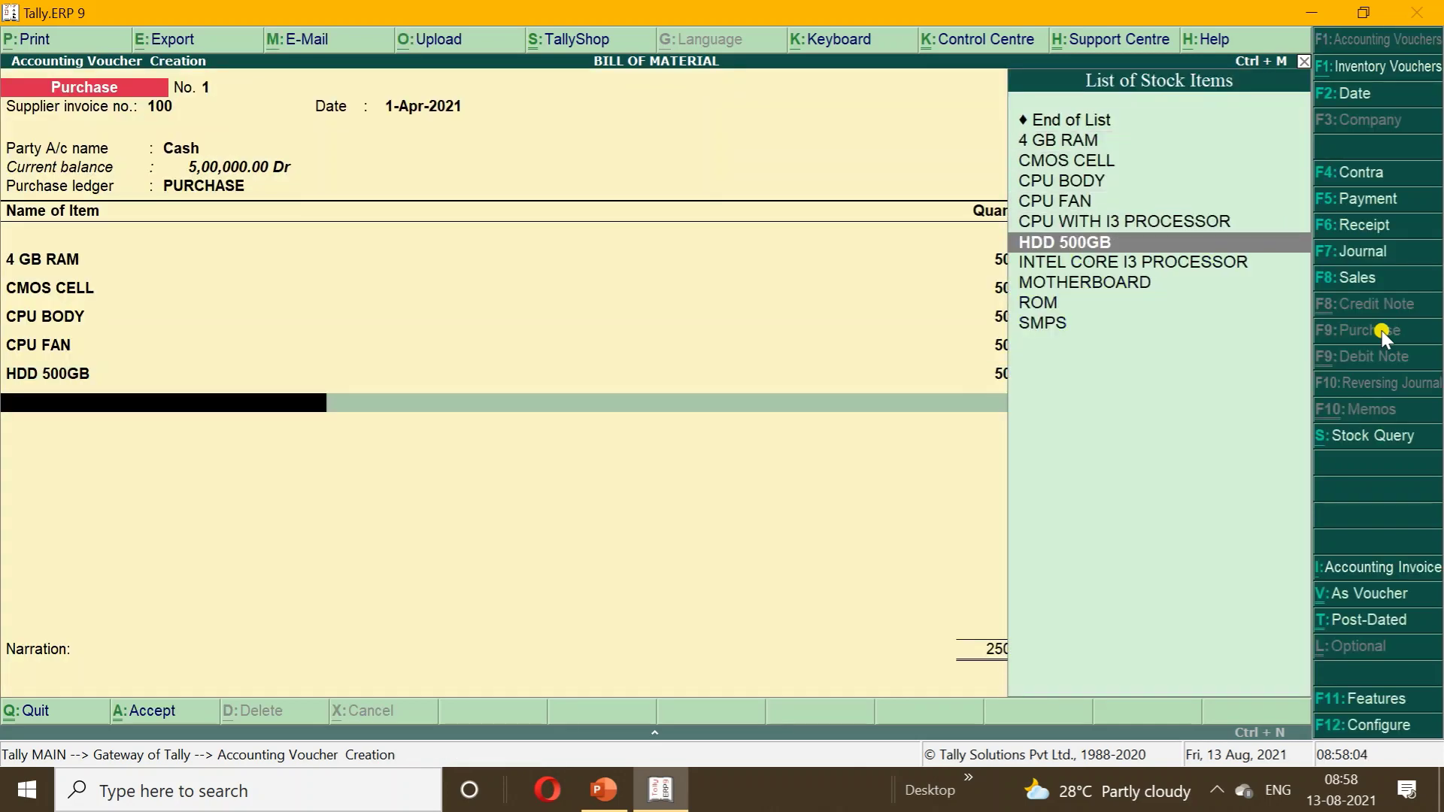
key("Down")
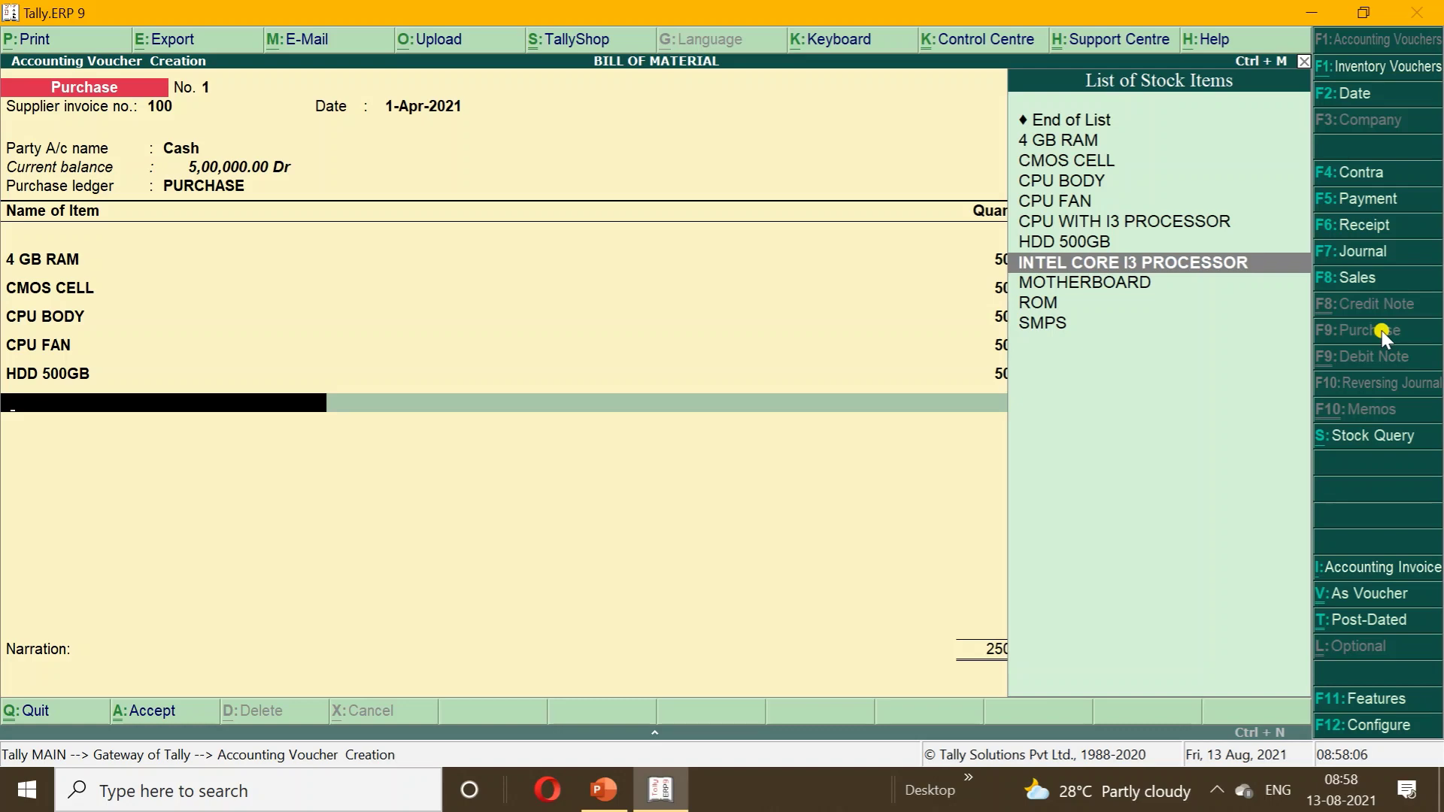
key("Return")
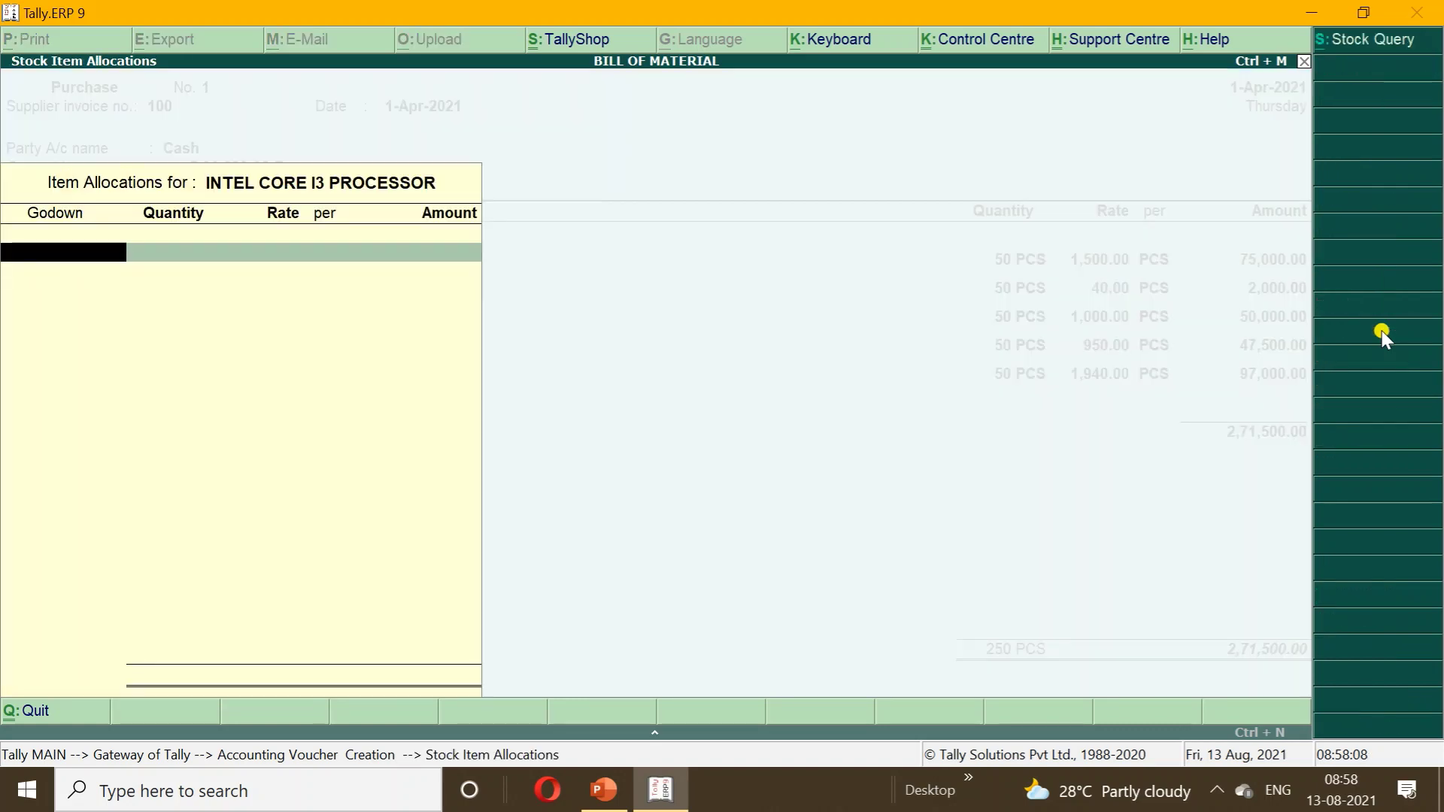
key("Return")
- Enter 50 PCS of INTEL CORE I3 PROCESSOR at a rate of 1,200.00 and finish the item's allocation
type("50")
key("Return")
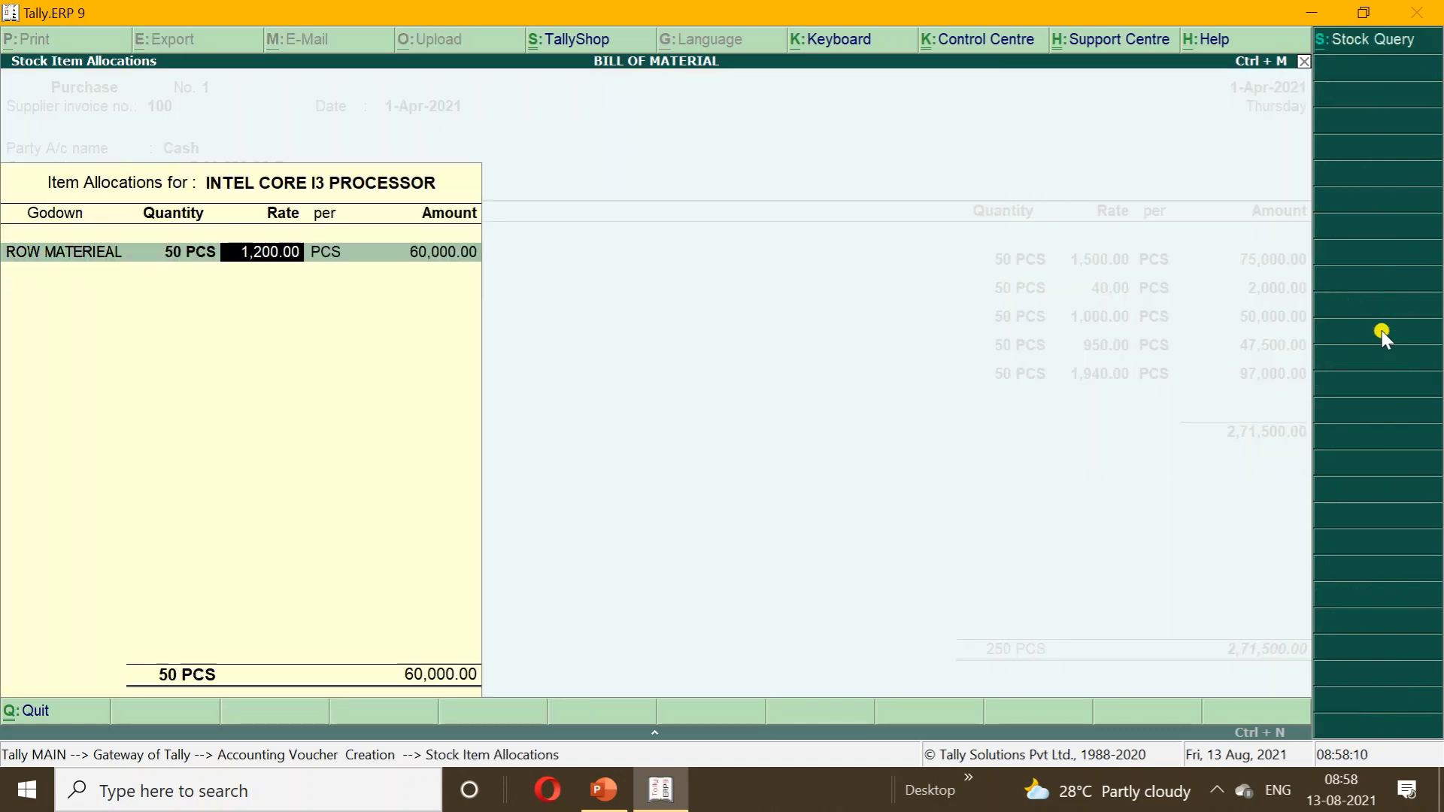
key("Return")
key("Return")
key("Return")
key("Return")
key("Return")
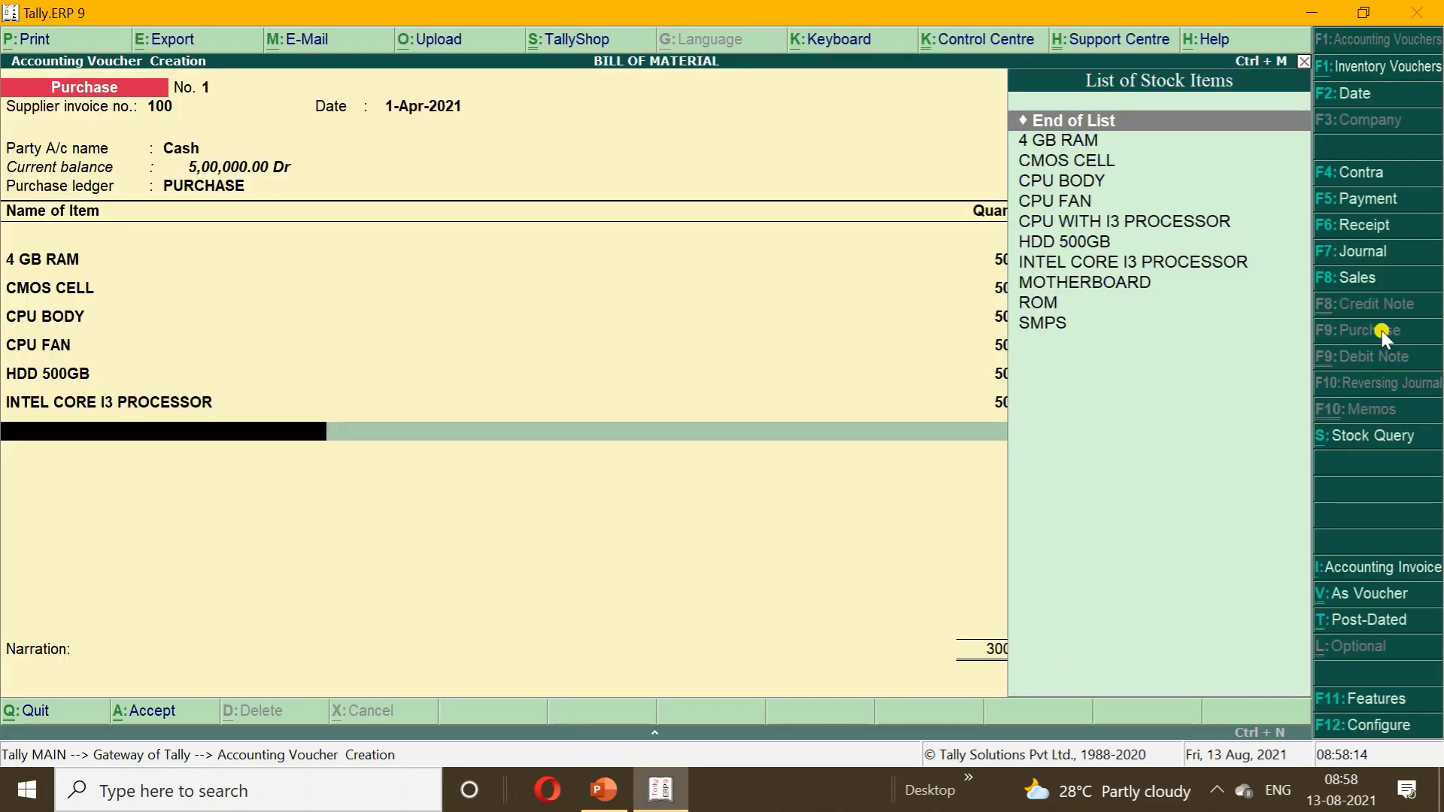
- Add MOTHERBOARD to the purchase voucher and allocate it to the ROW MATERIEAL godown
key("Down")
key("Down")
key("Down")
key("Down")
key("Down")
key("Down")
key("Down")
key("Down")
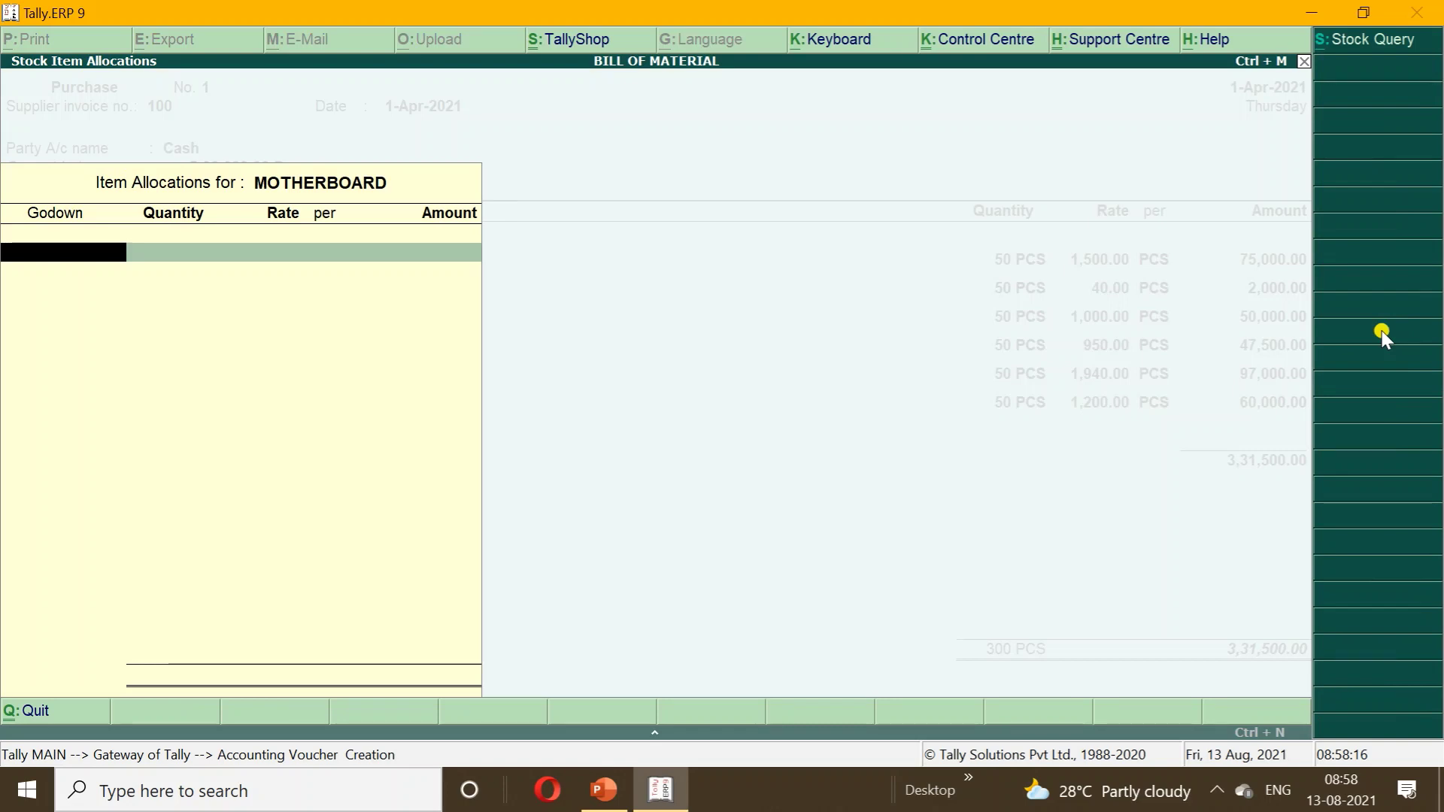
type("R")
key("Return")
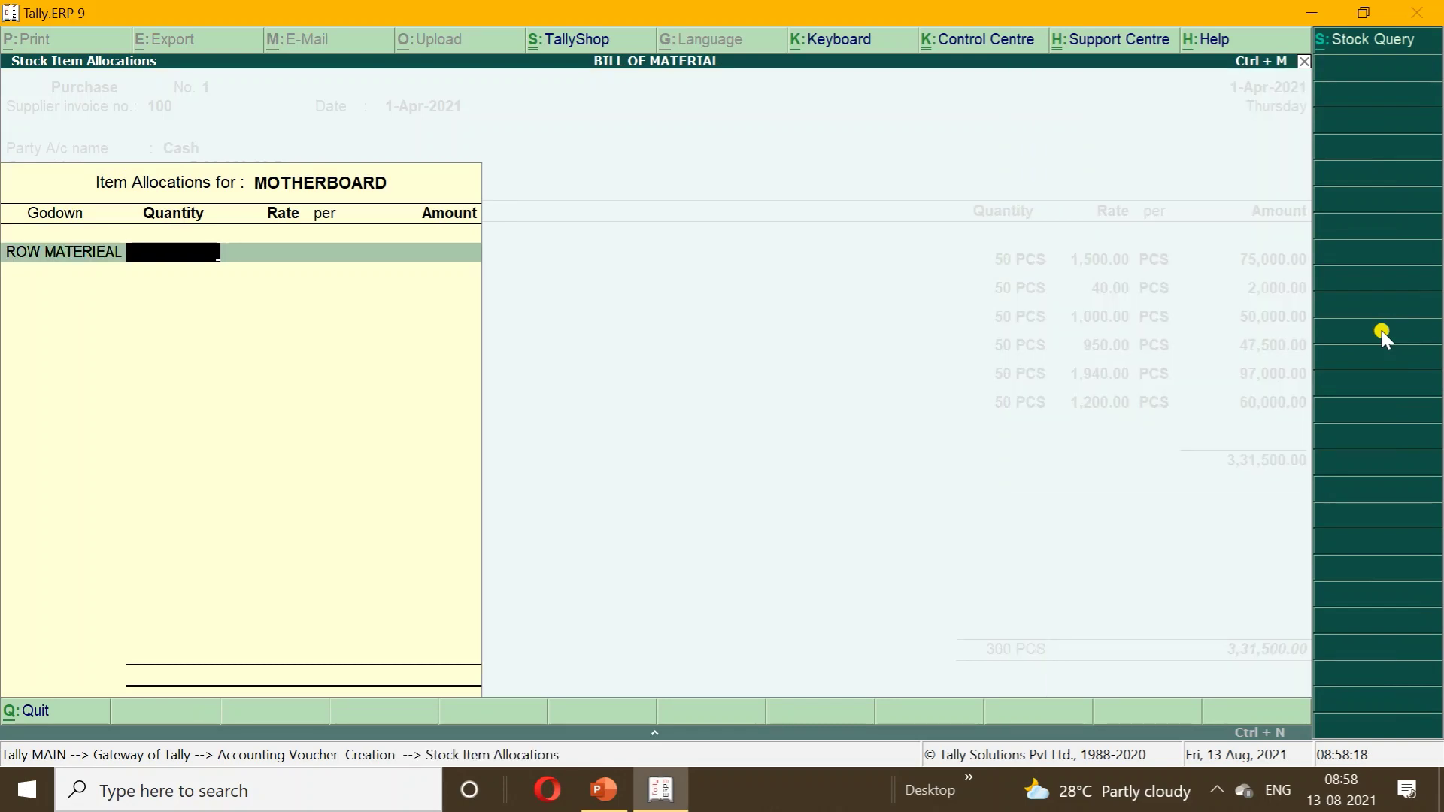
- Enter 50 PCS of MOTHERBOARD at a rate of 3,000.00 and finish the item's allocation
type("50")
key("Return")
key("Return")
key("Return")
key("Return")
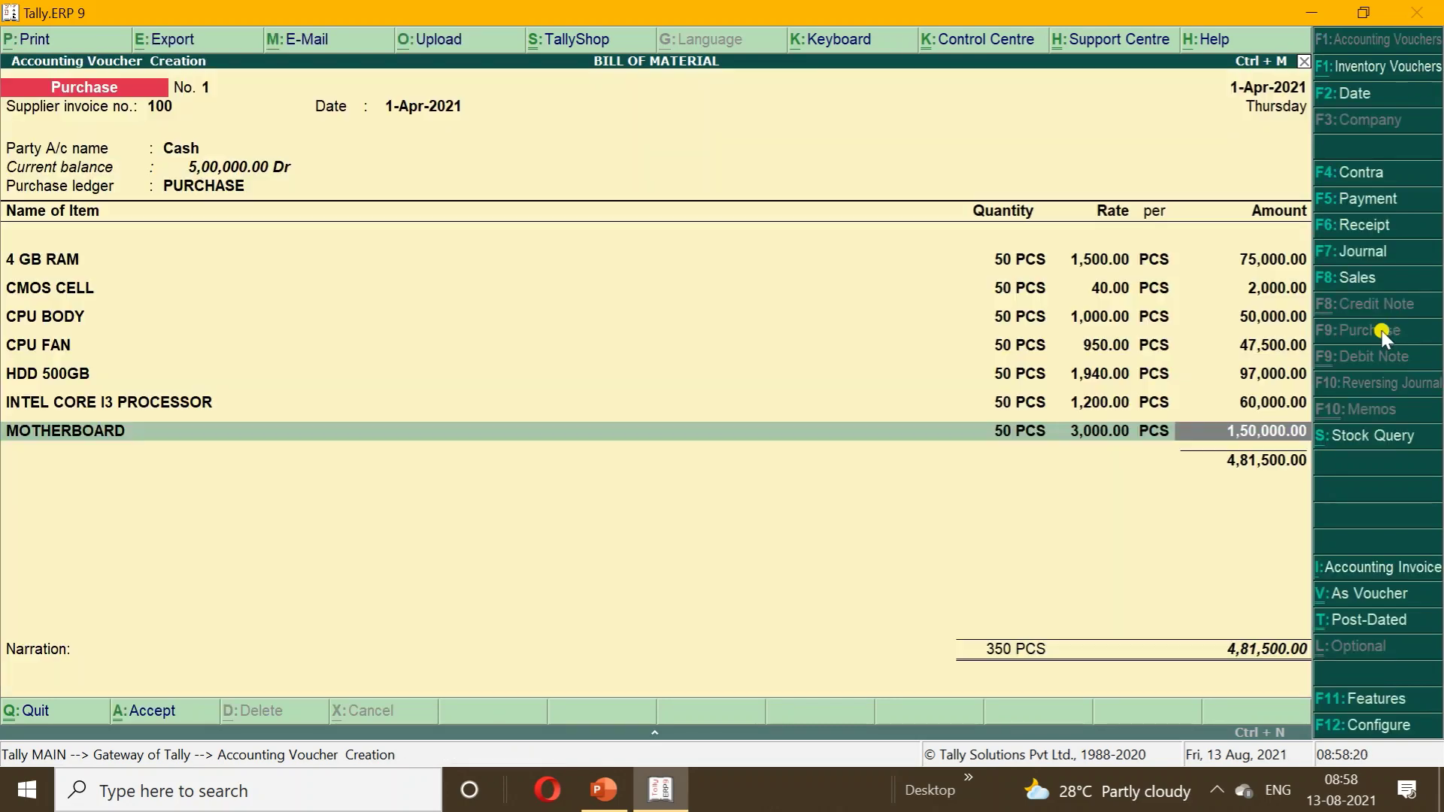
key("Return")
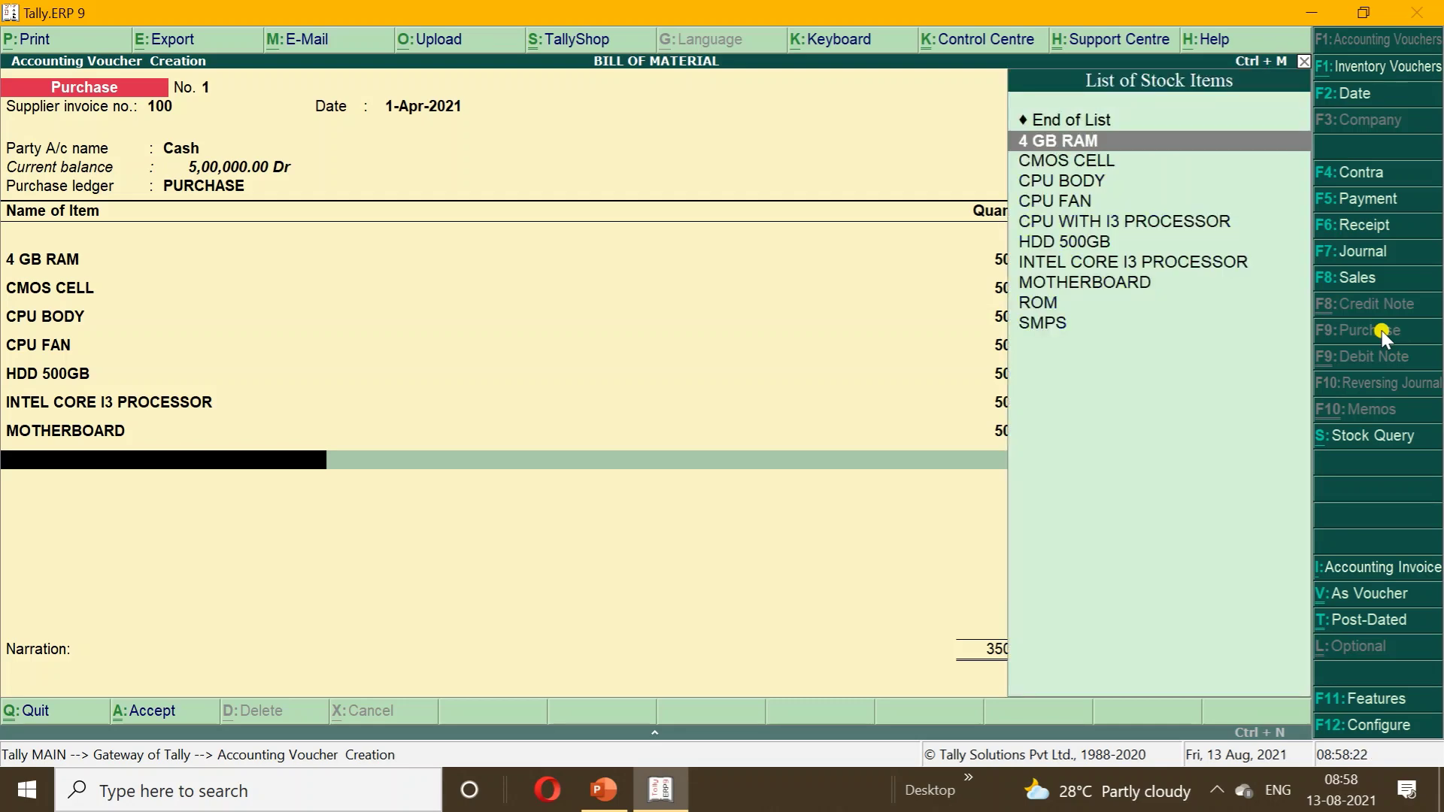
- Add ROM to the purchase voucher and allocate it to the ROW MATERIEAL godown
key("Down")
key("Down")
key("Down")
key("Down")
key("Down")
key("Down")
key("Down")
key("Down")
key("Return")
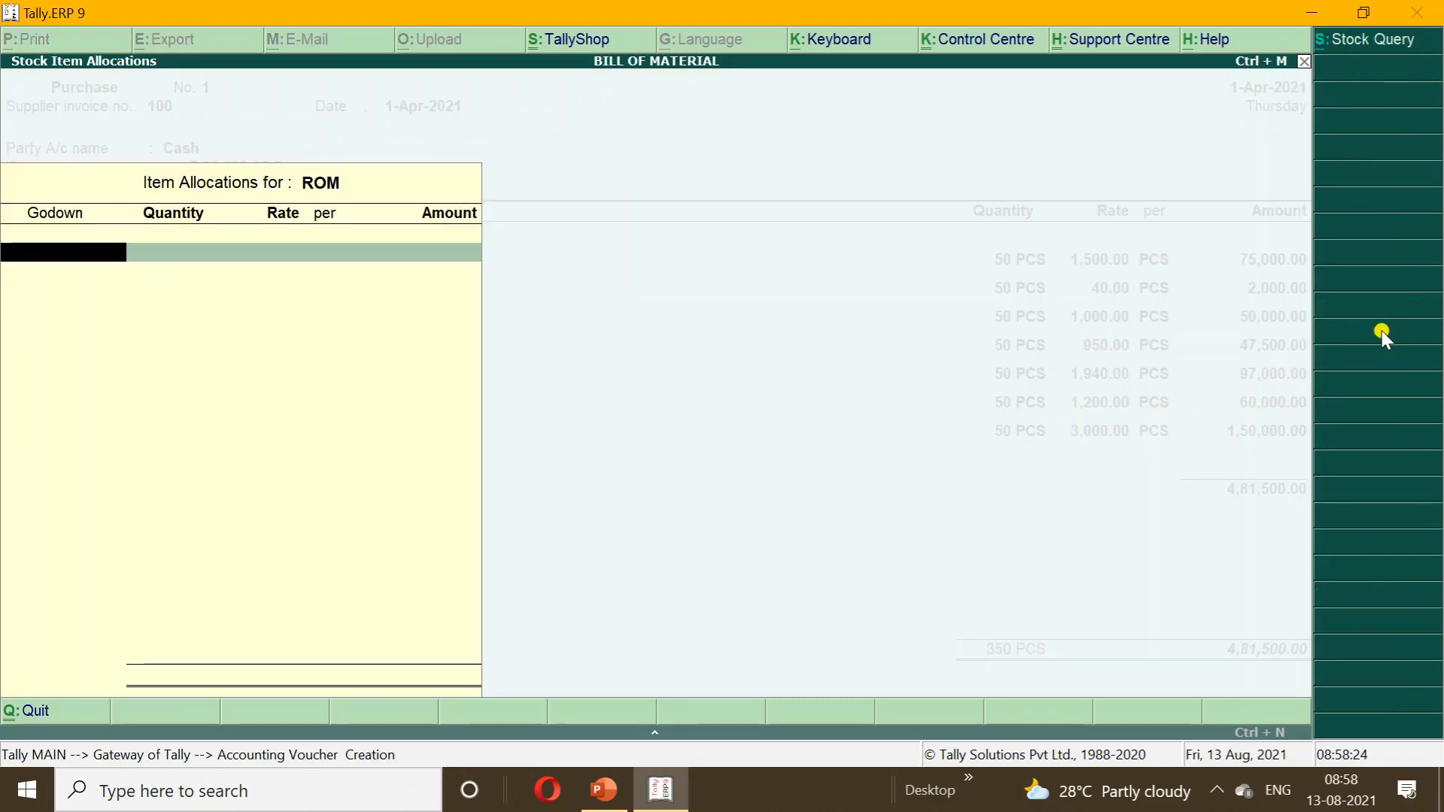
type("R")
key("Return")
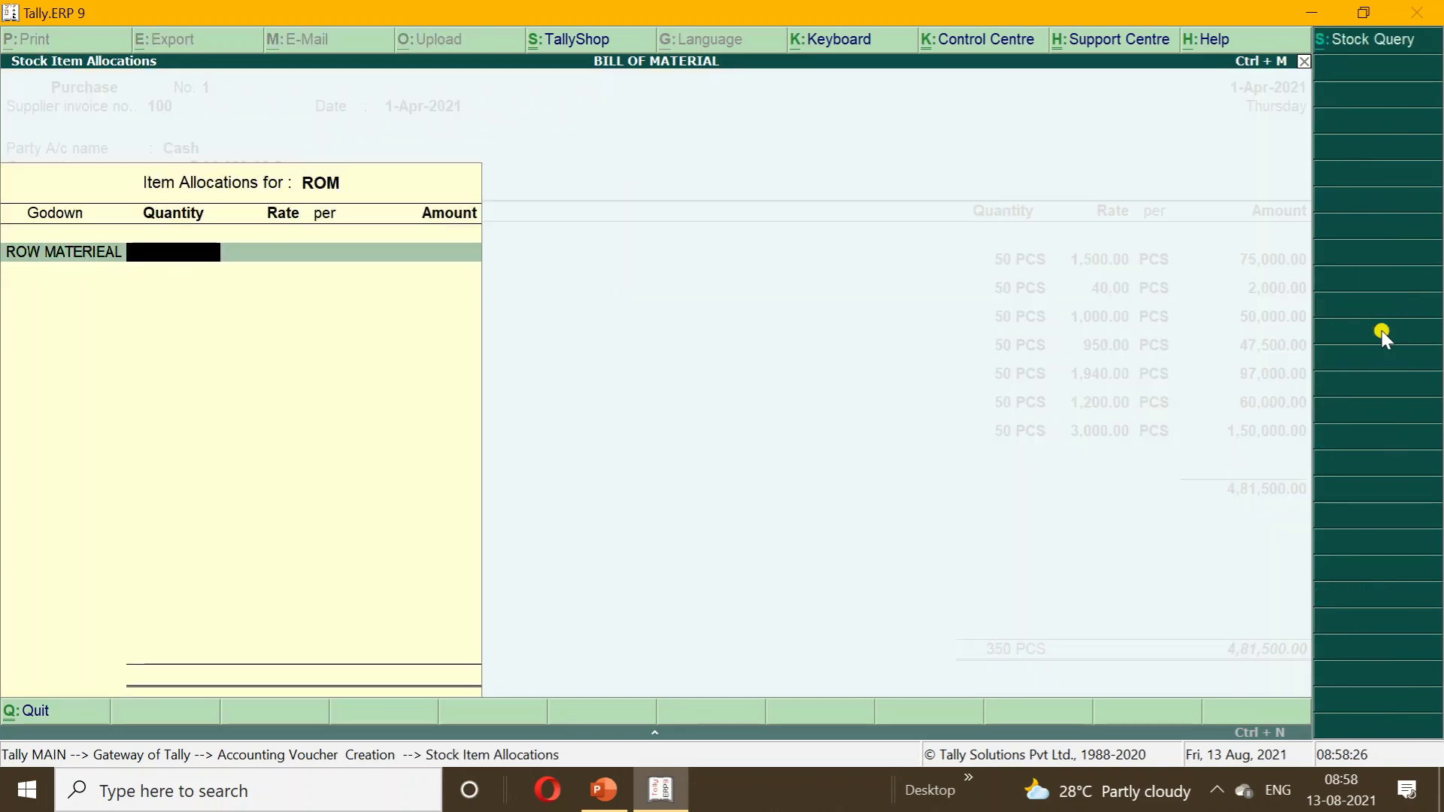
- Enter 50 PCS of ROM at a rate of 1,000.00 and finish the item's allocation
type("50")
key("Return")
key("Return")
key("Return")
key("Return")
key("Return")
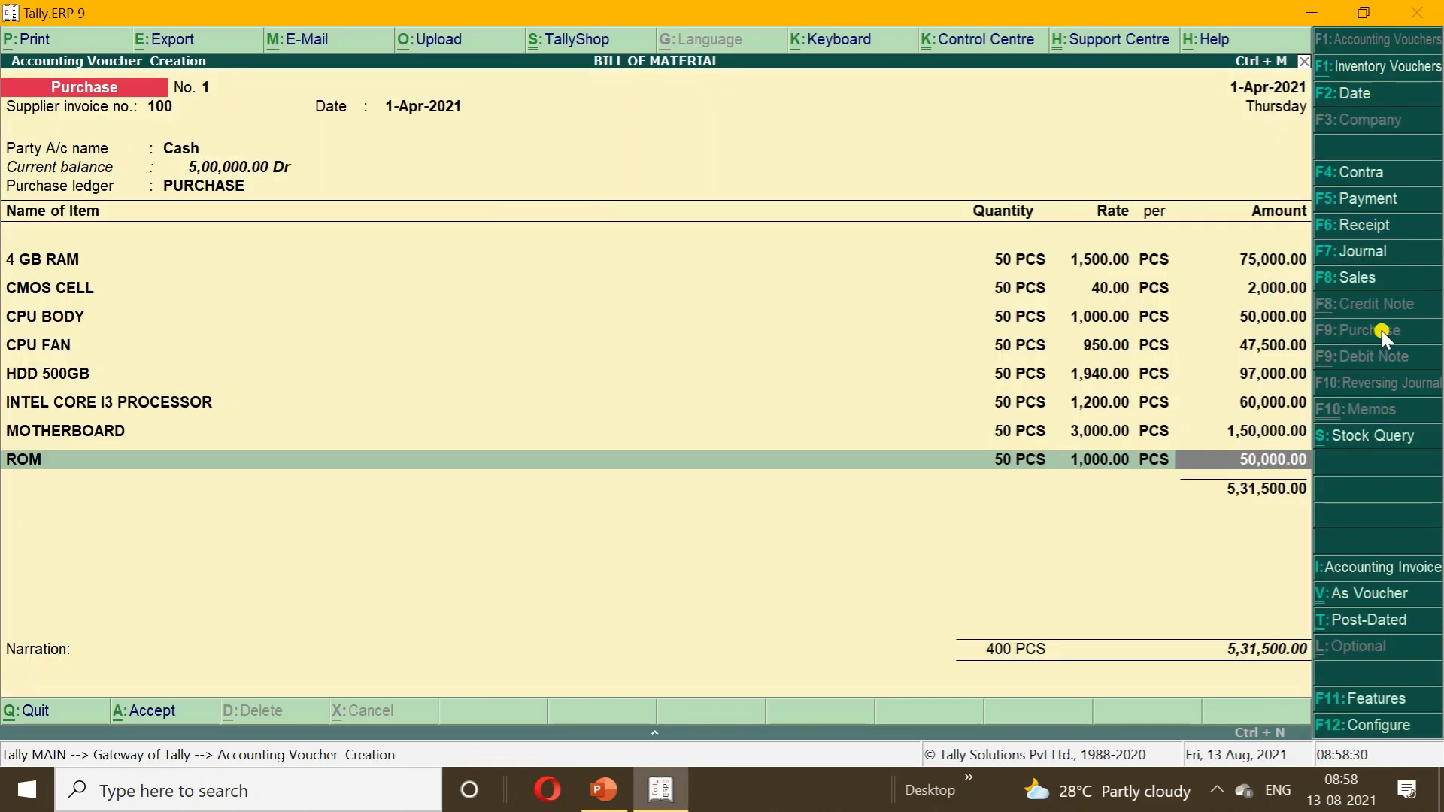
key("Return")
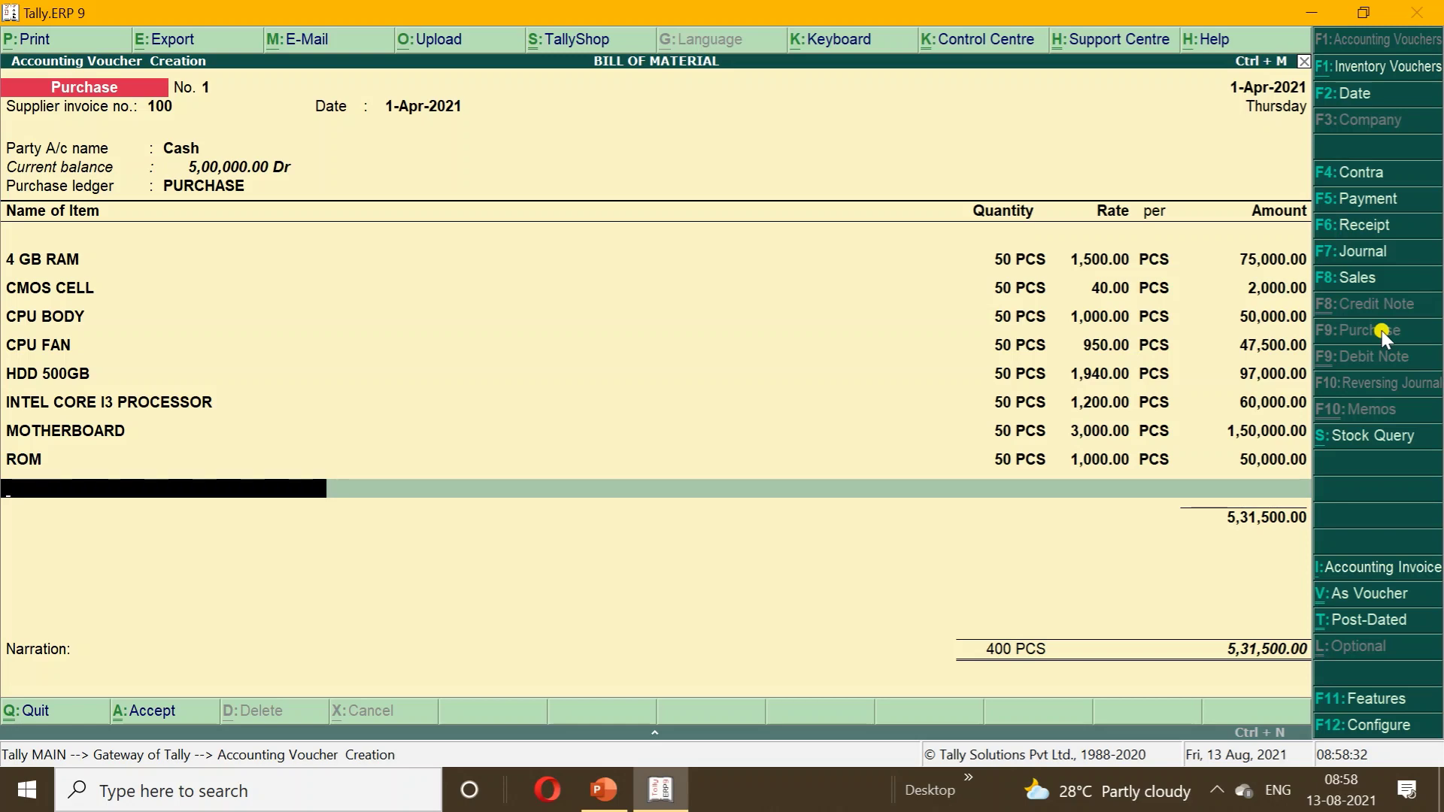
- Add SMPS as the last purchased item and allocate it to the ROW MATERIEAL godown
key("Down")
key("Down")
key("Down")
key("Down")
key("Down")
key("Down")
key("Down")
key("Down")
key("Down")
key("Down")
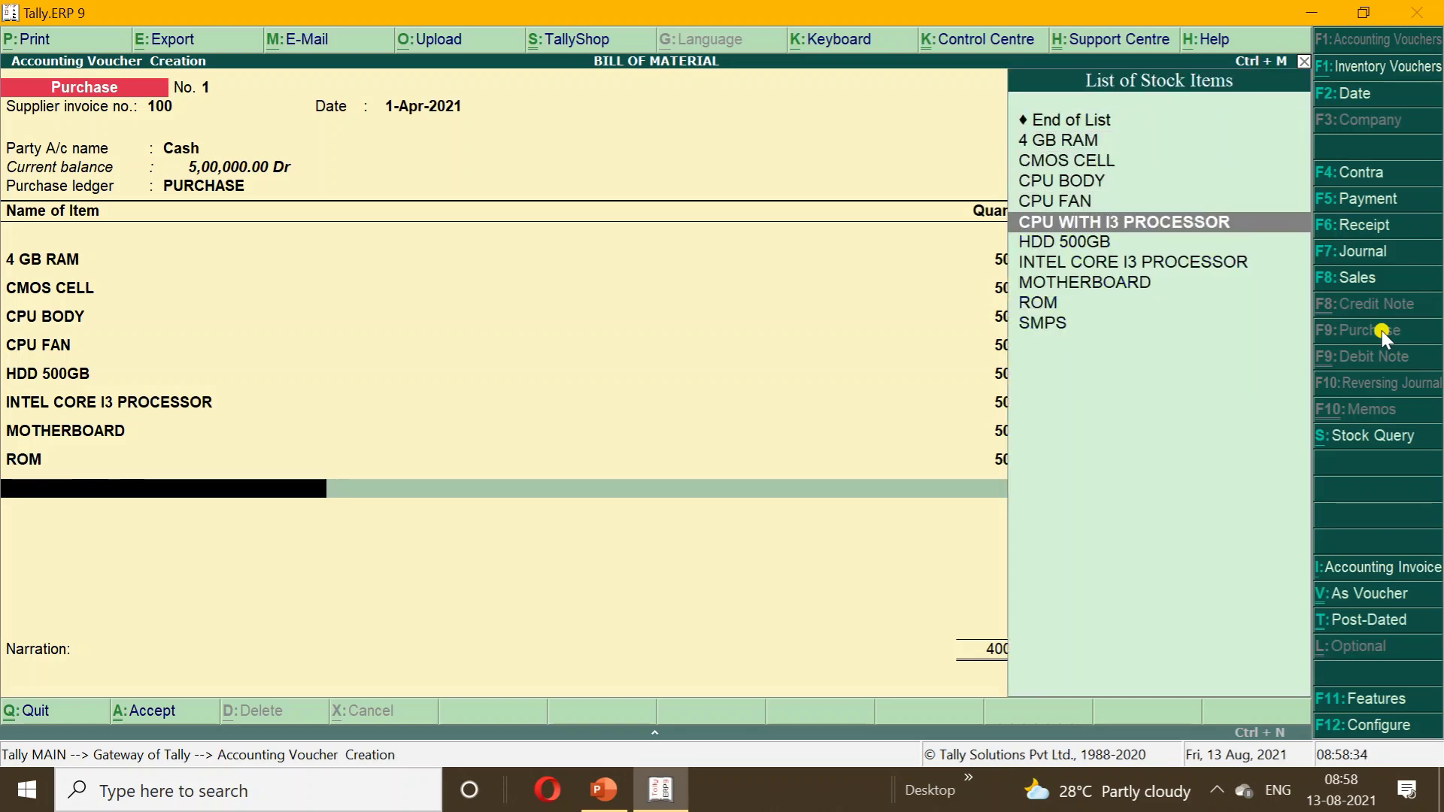
key("Return")
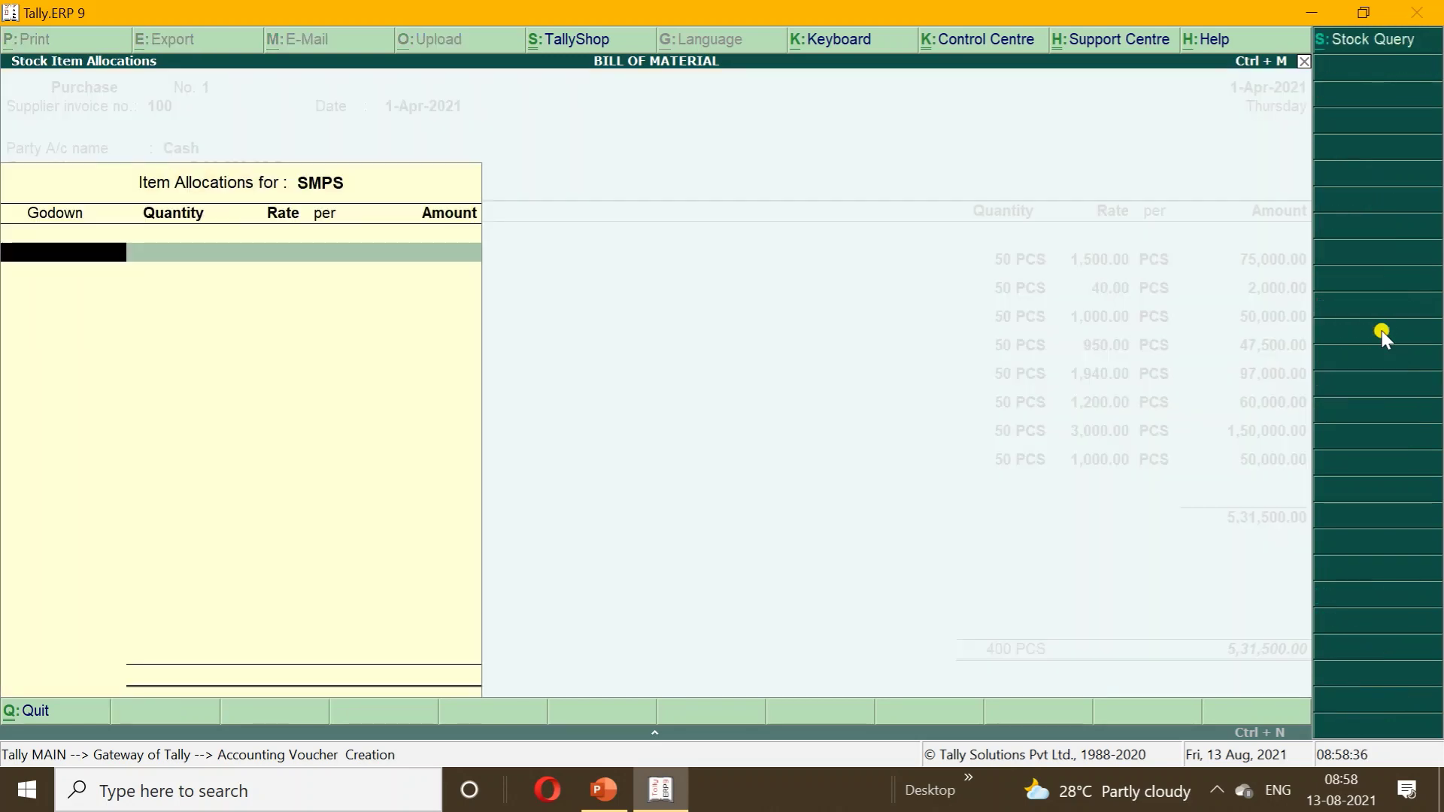
key("Return")
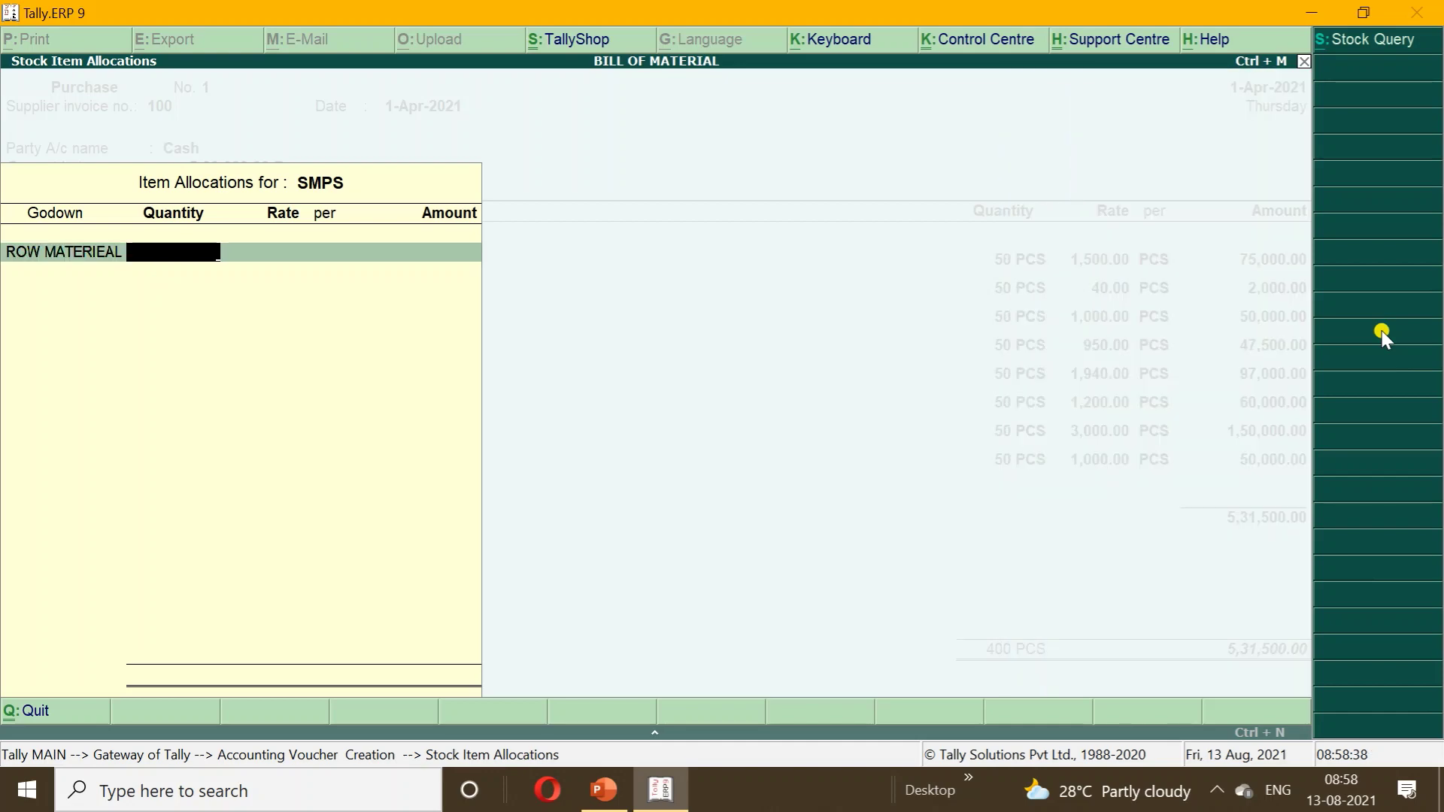
- Enter 50 PCS of SMPS at a rate of 649.00 and finish the item's allocation
type("50")
key("Return")
key("Return")
key("Return")
key("Return")
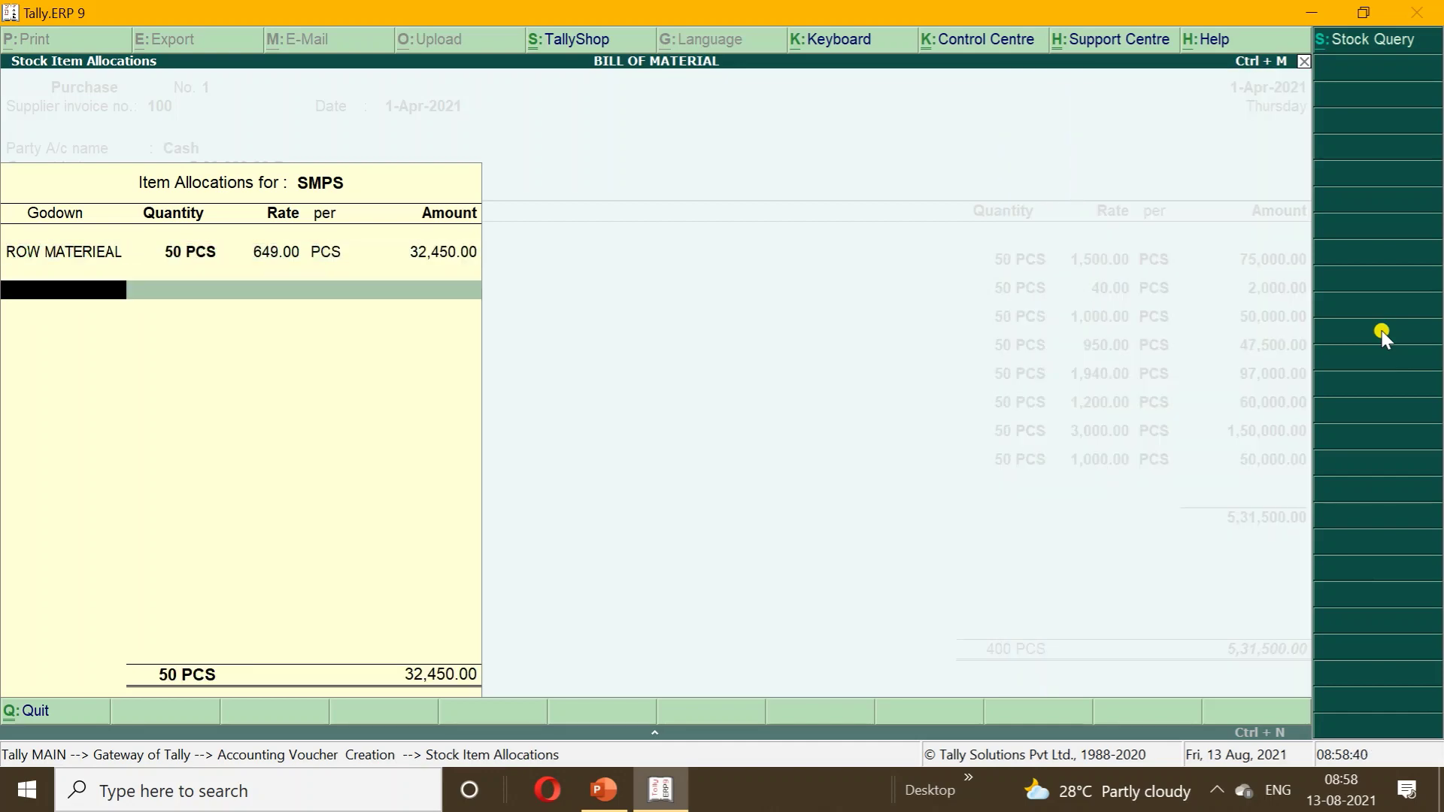
key("Return")
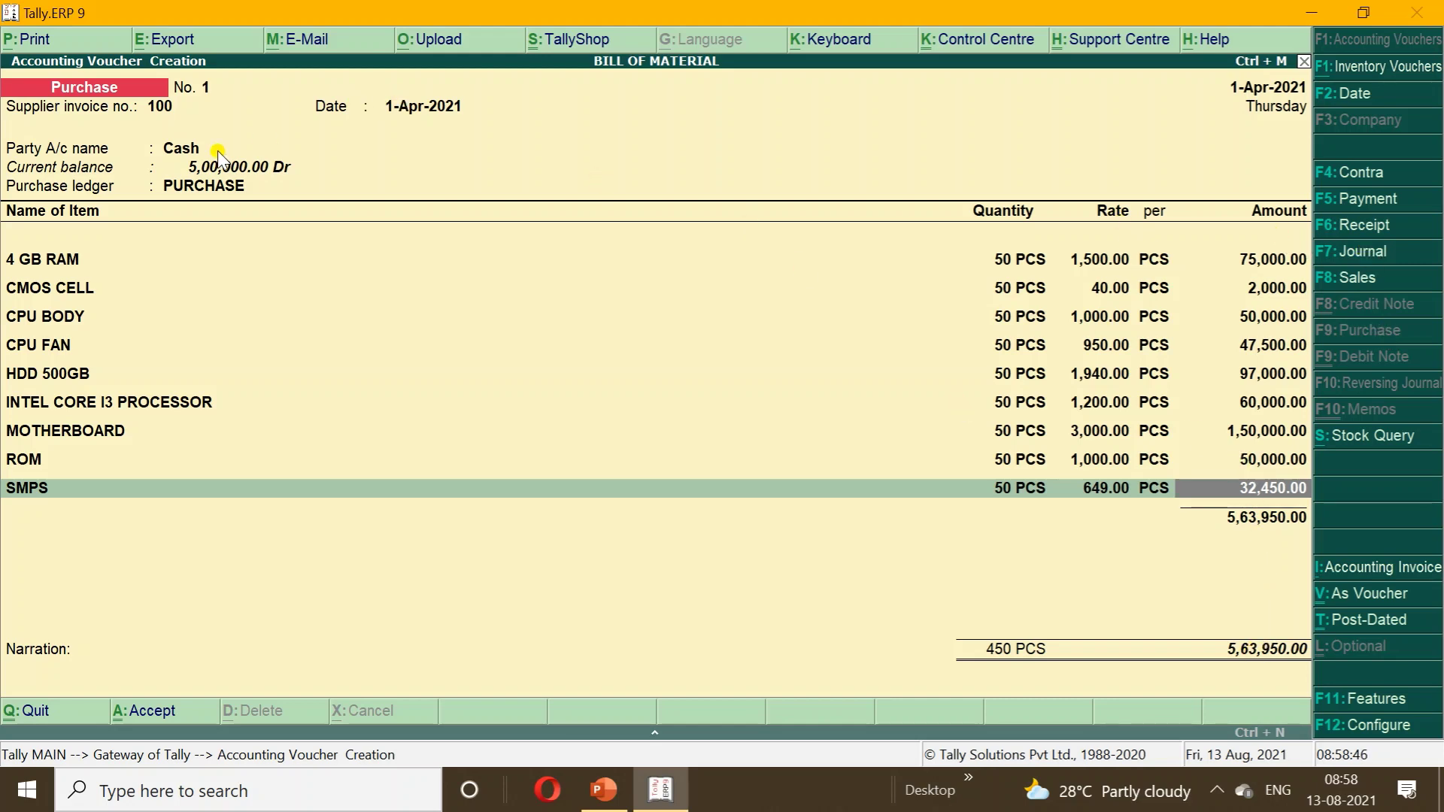
- Alter the Cash ledger from the purchase voucher, setting its opening balance to 10,00,000
left_click(187, 150)
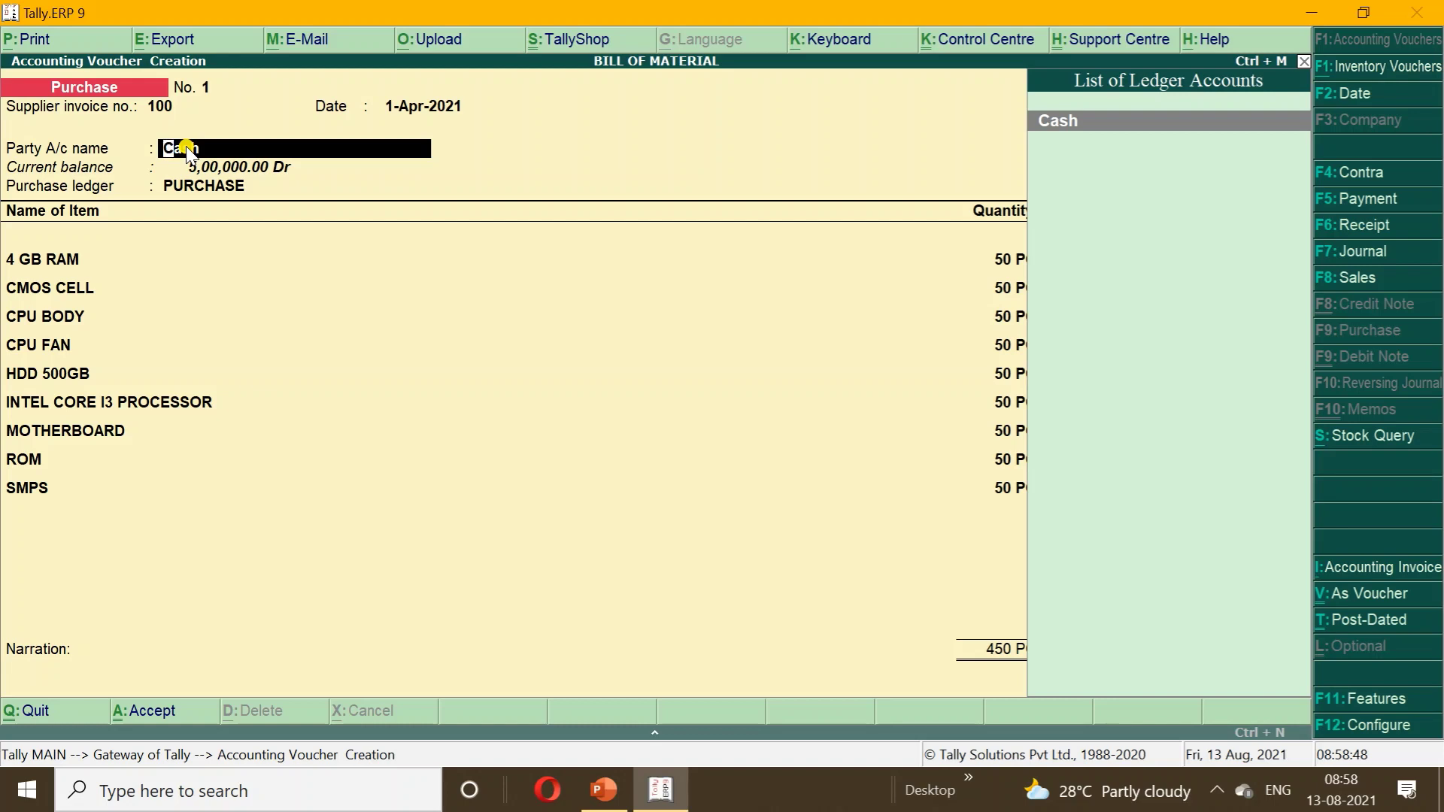
key("ctrl+Return")
key("Return")
key("Return")
key("Return")
key("Return")
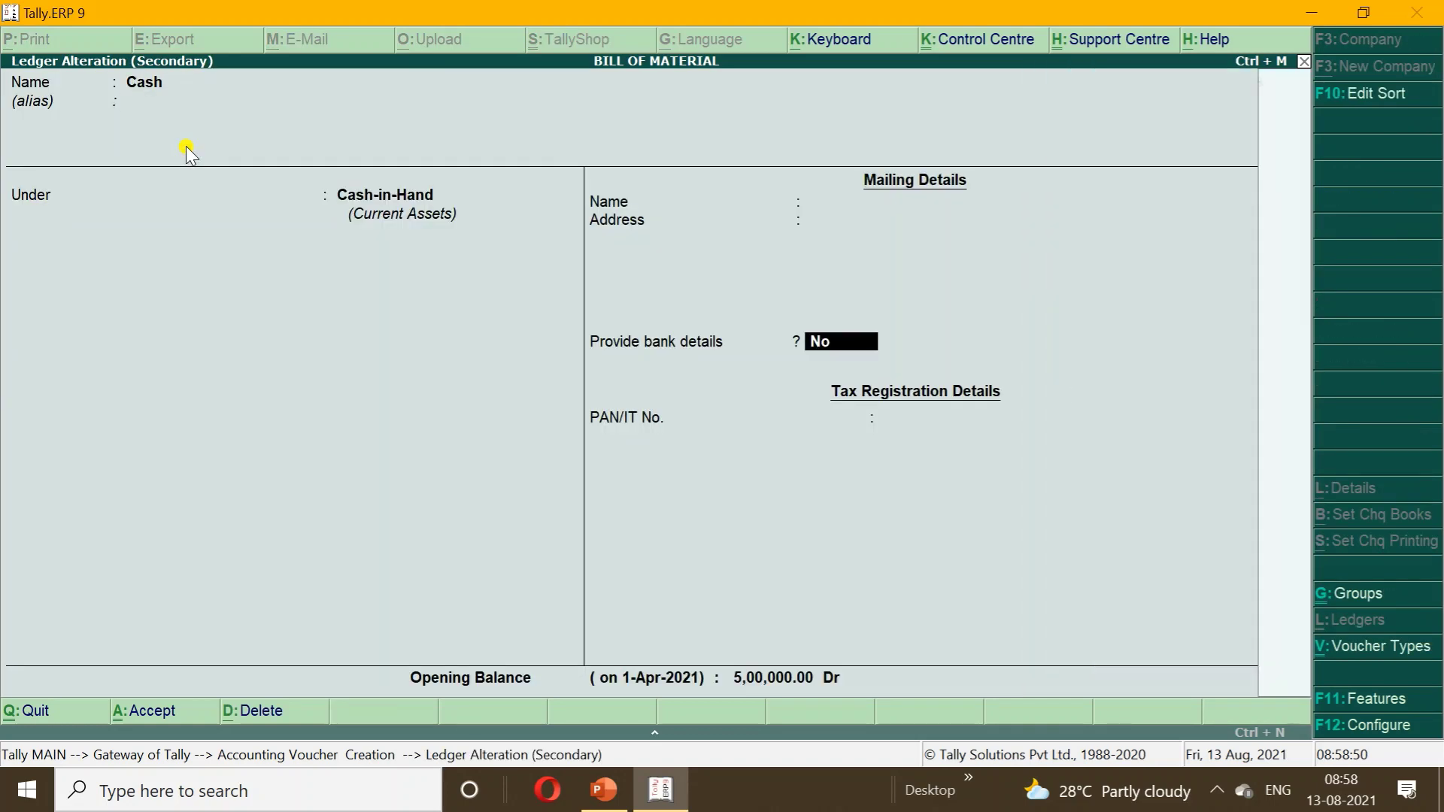
key("BackSpace")
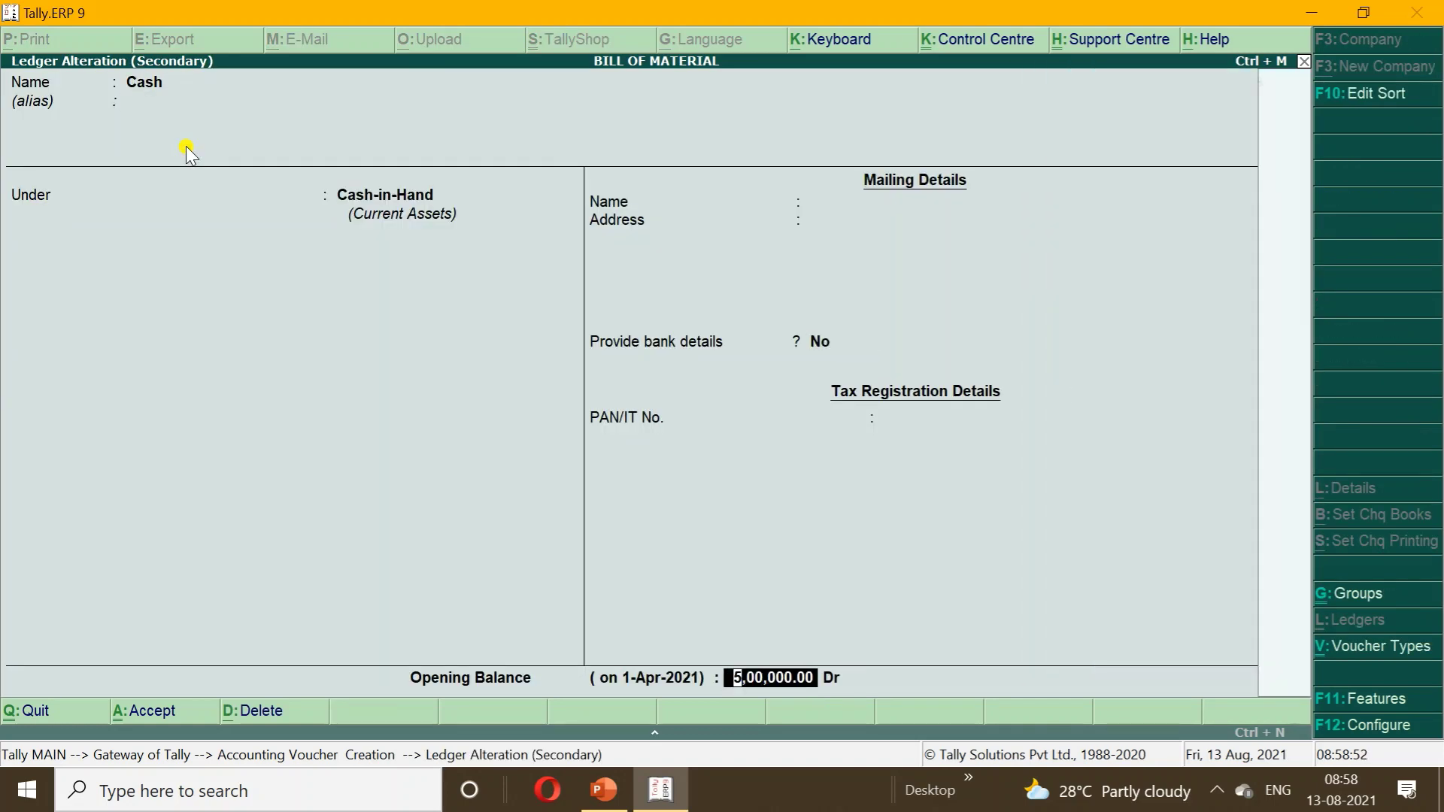
type("10,00,000")
key("Return")
key("Return")
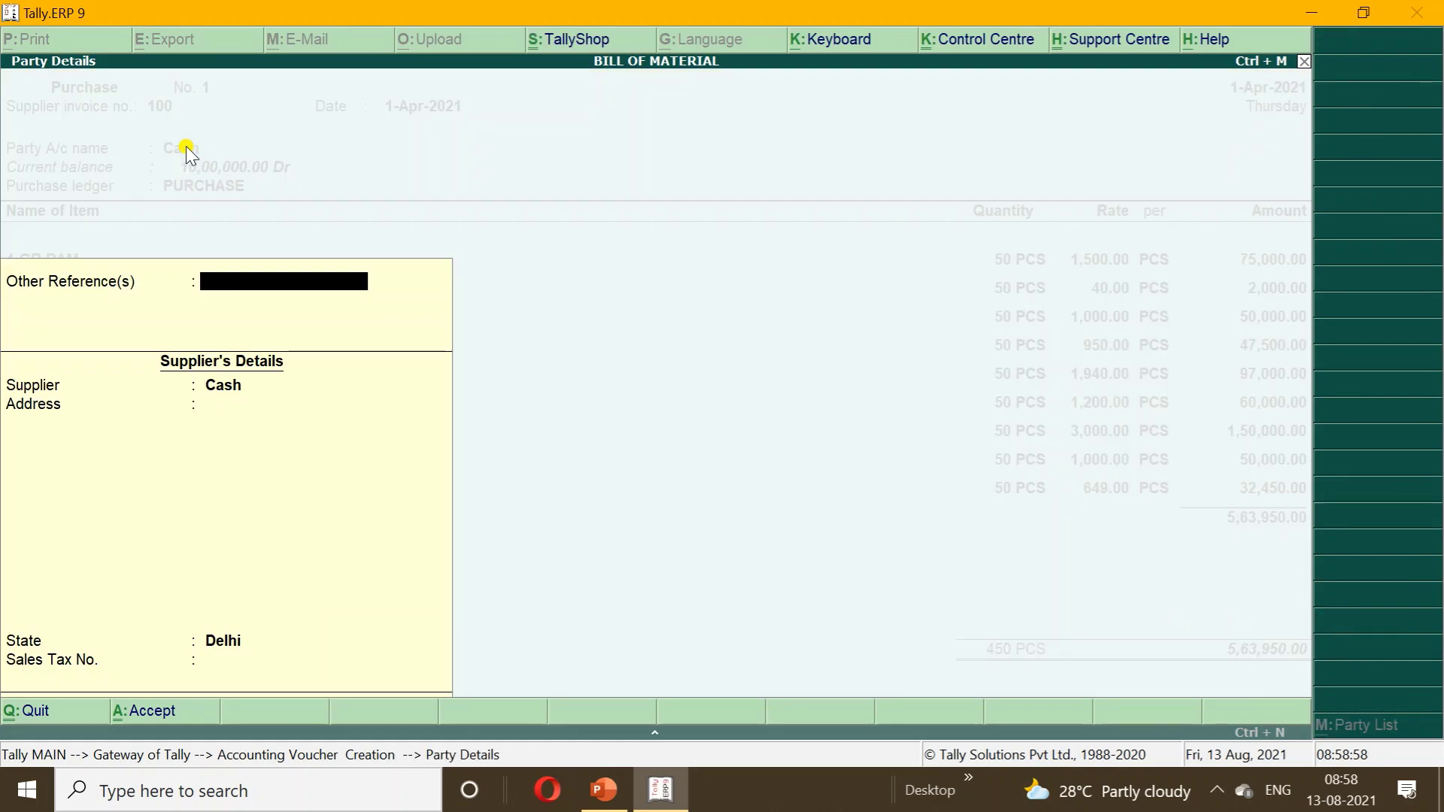
- Keep the supplier details with Delhi as the state and save the purchase voucher
key("Escape")
key("Return")
key("Return")
key("Return")
key("Return")
key("Return")
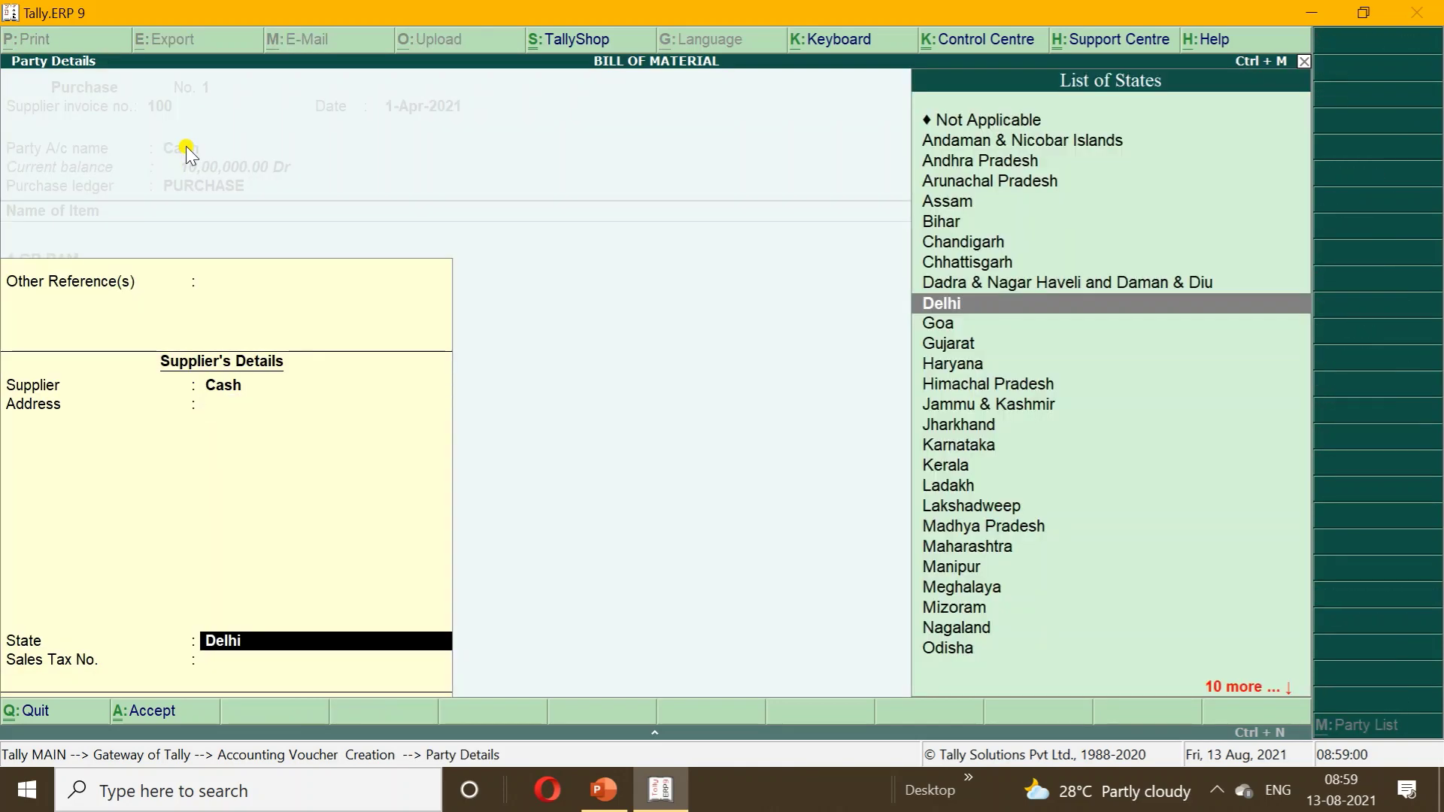
key("Return")
key("Return")
key("Return")
key("Return")
key("Return")
key("Return")
key("Return")
key("Return")
key("Return")
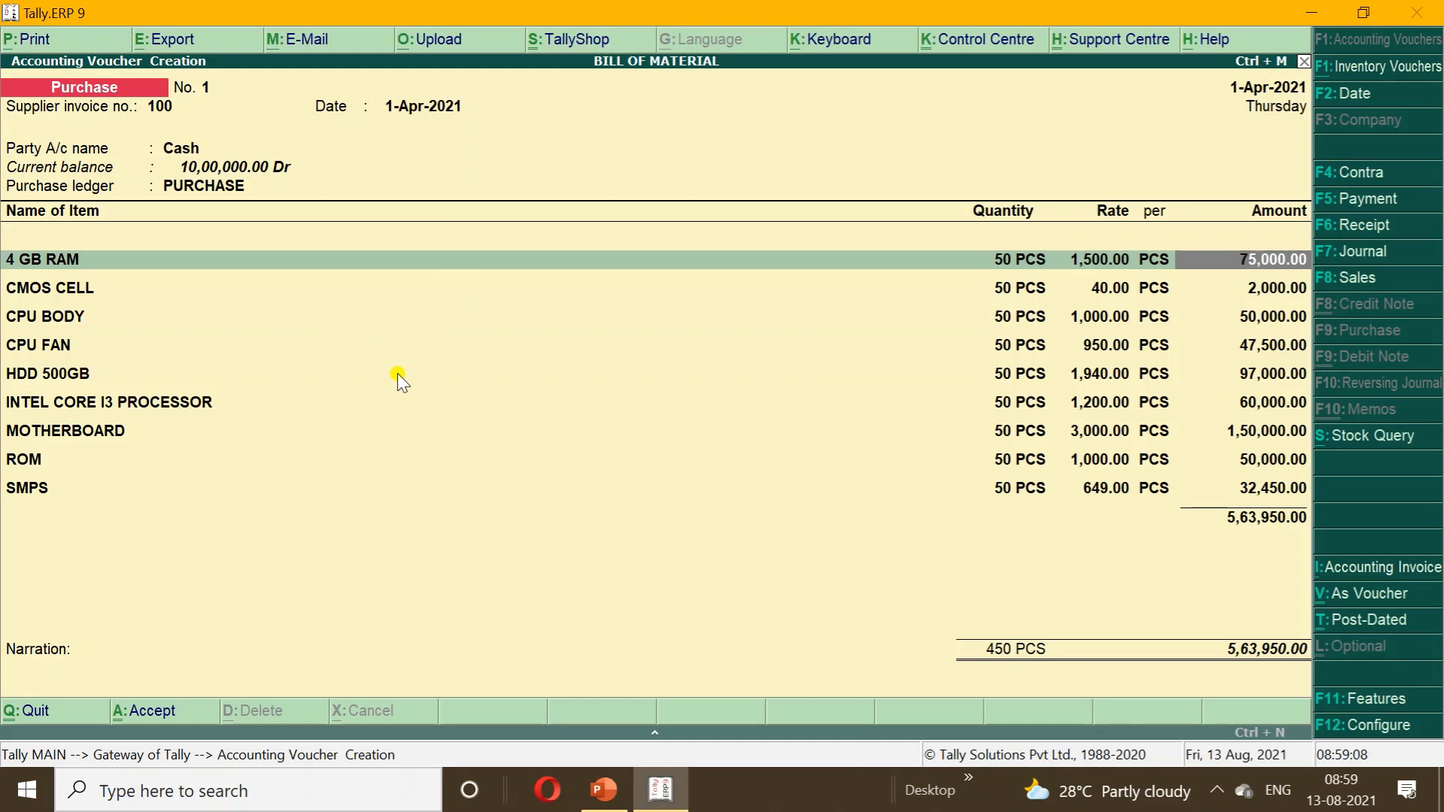
key("ctrl+a")
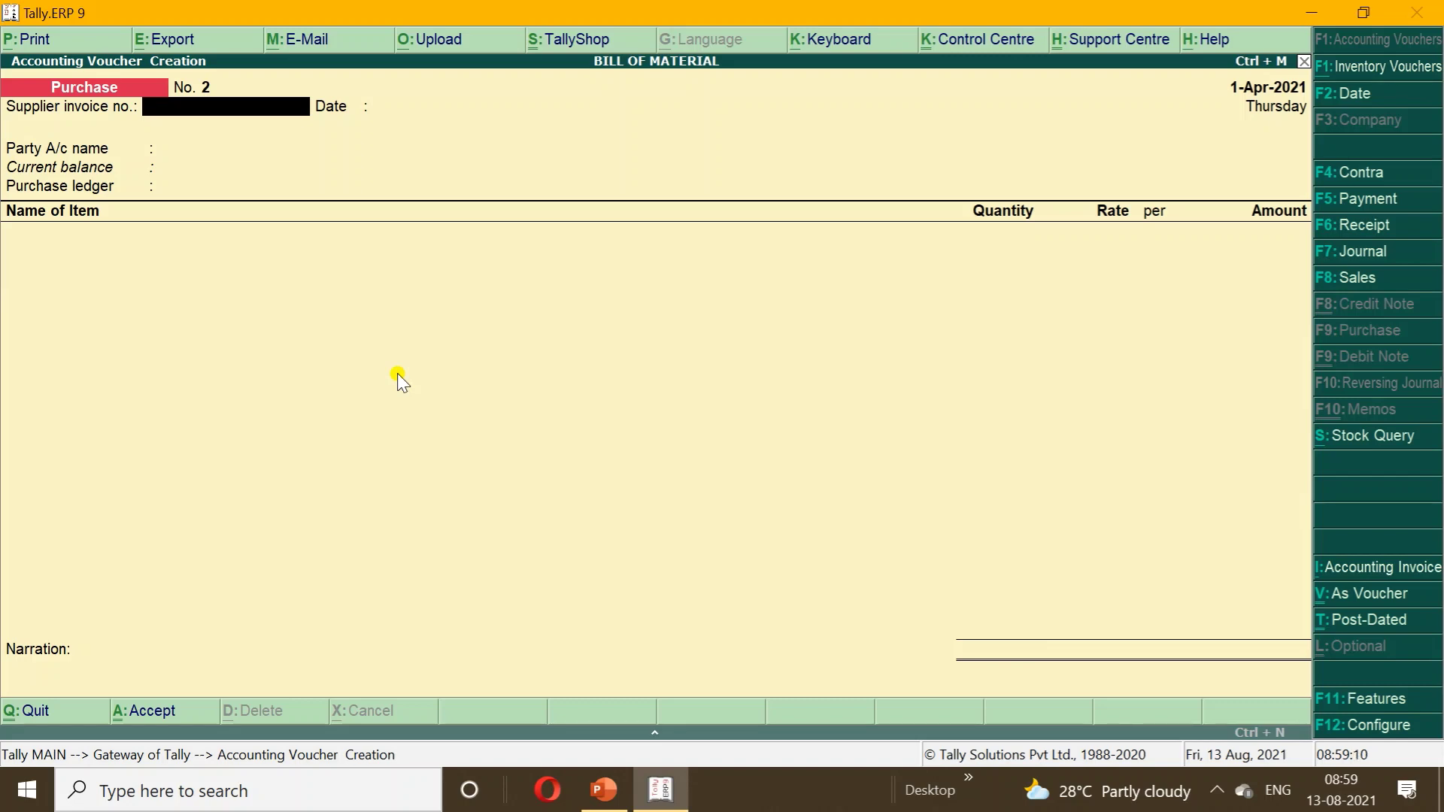
- Check the closing quantities, rates and values of the ROW MATERIAL group's items in the Stock Summary
key("Escape")
key("Escape")
key("Escape")
key("Down")
key("Down")
key("Down")
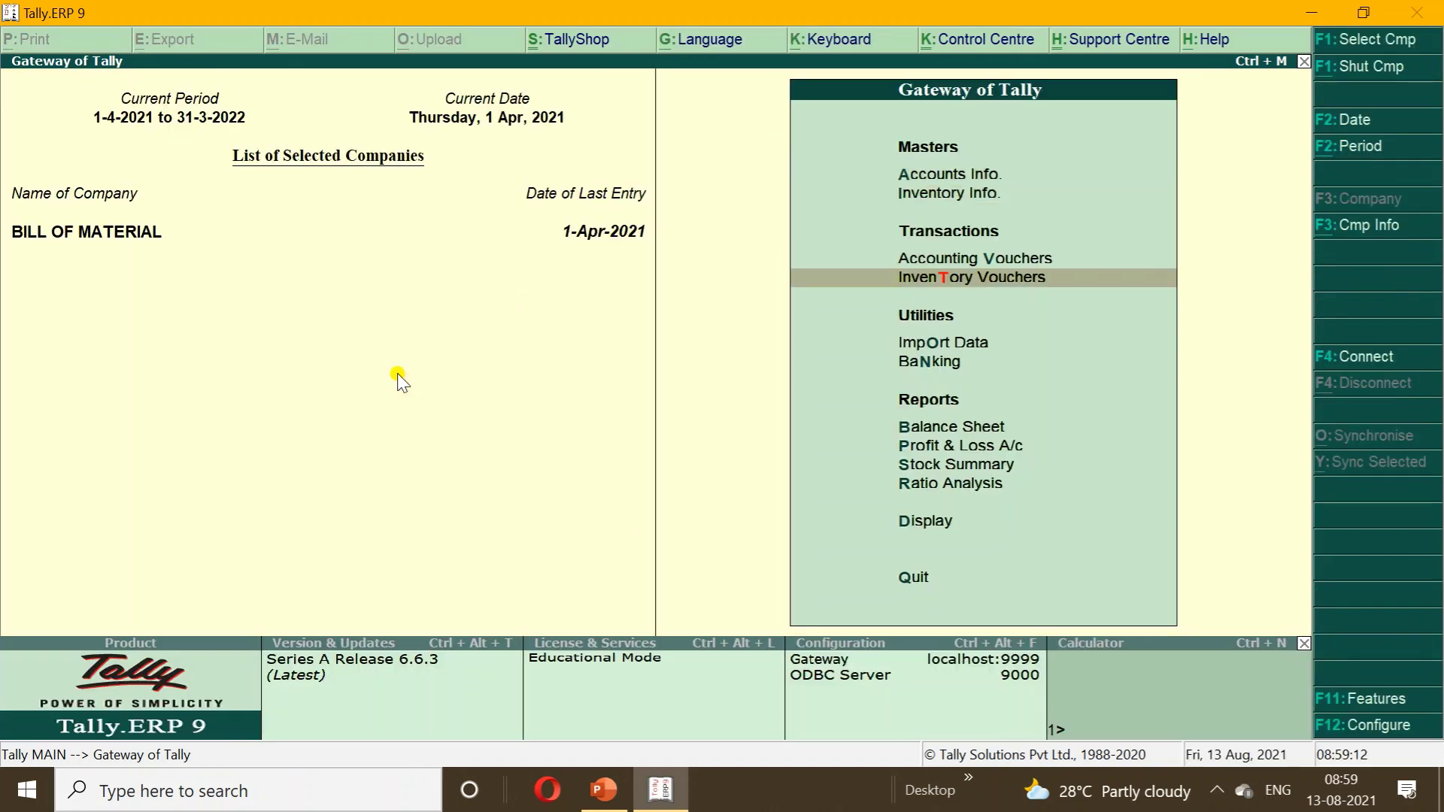
key("Down")
key("Down")
key("Down")
key("Down")
key("Down")
key("Return")
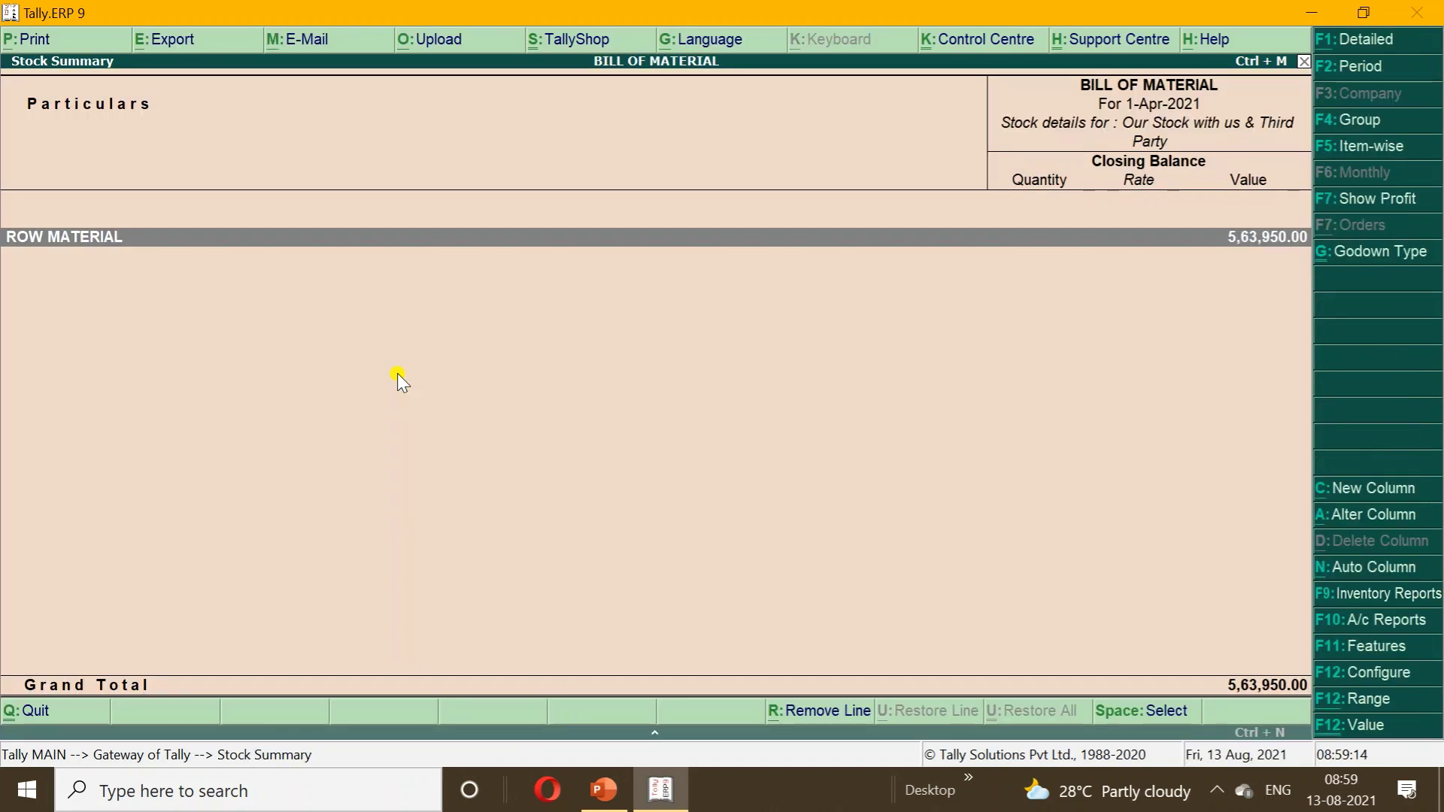
key("Return")
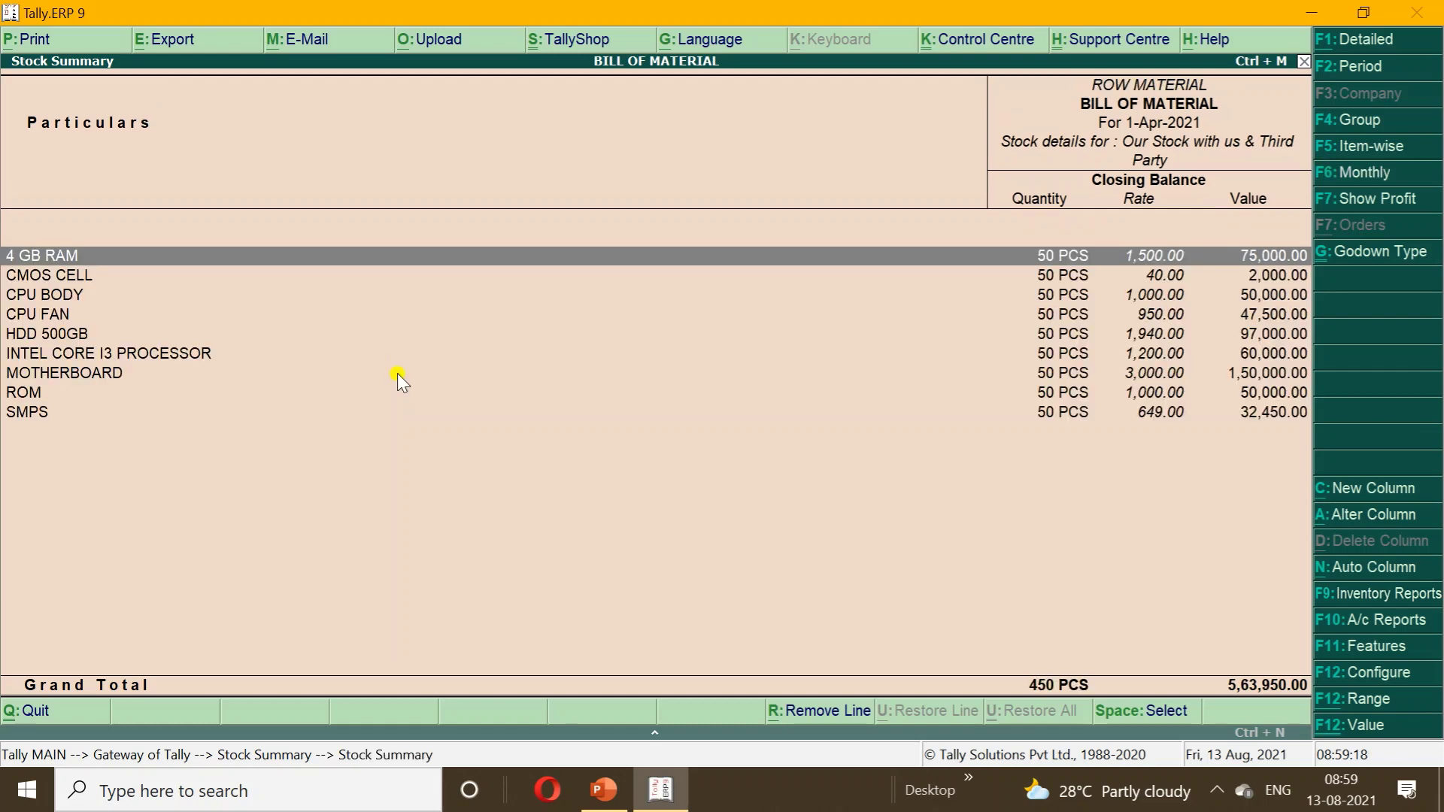
key("Escape")
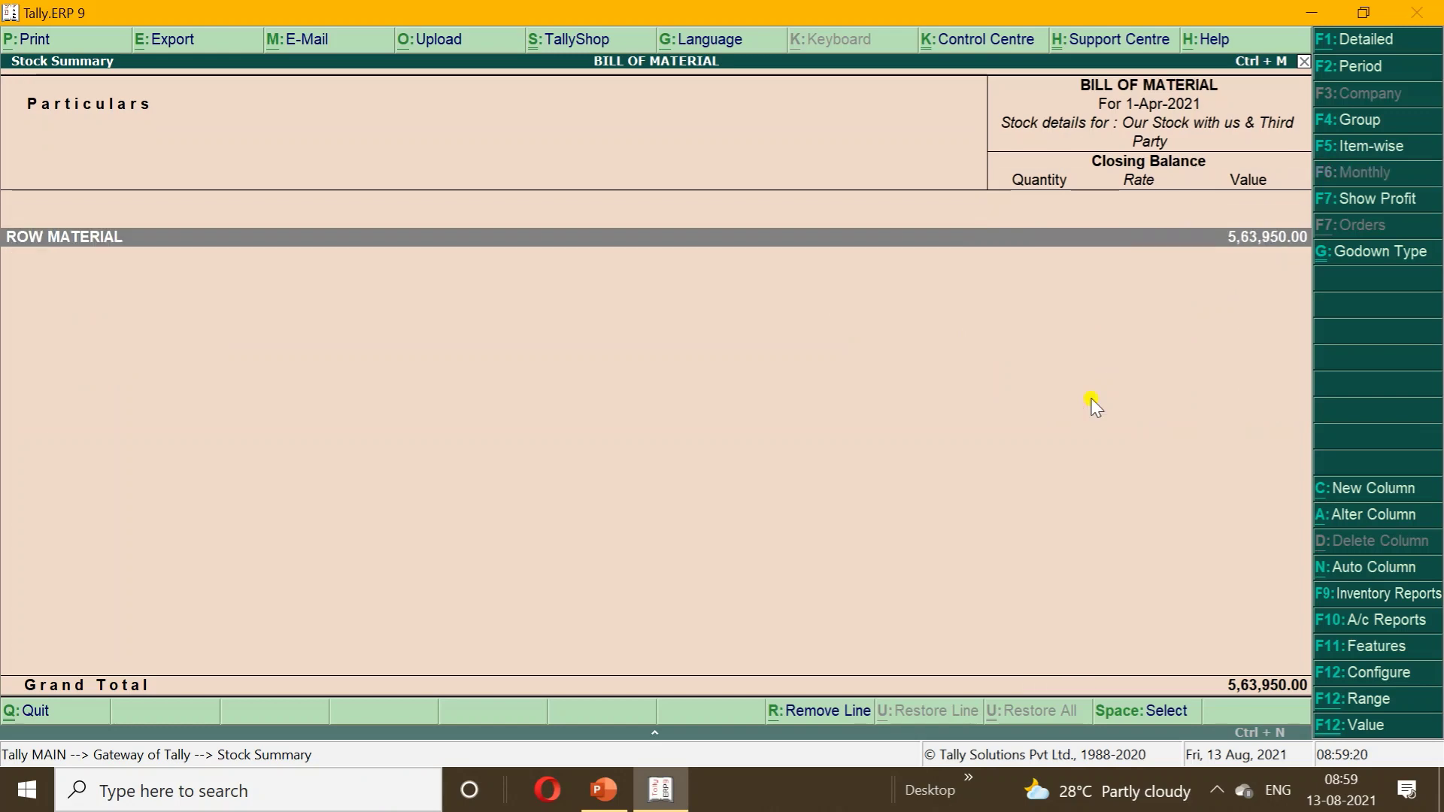
key("Escape")
key("Up")
key("Up")
key("Up")
key("Up")
key("Up")
key("Up")
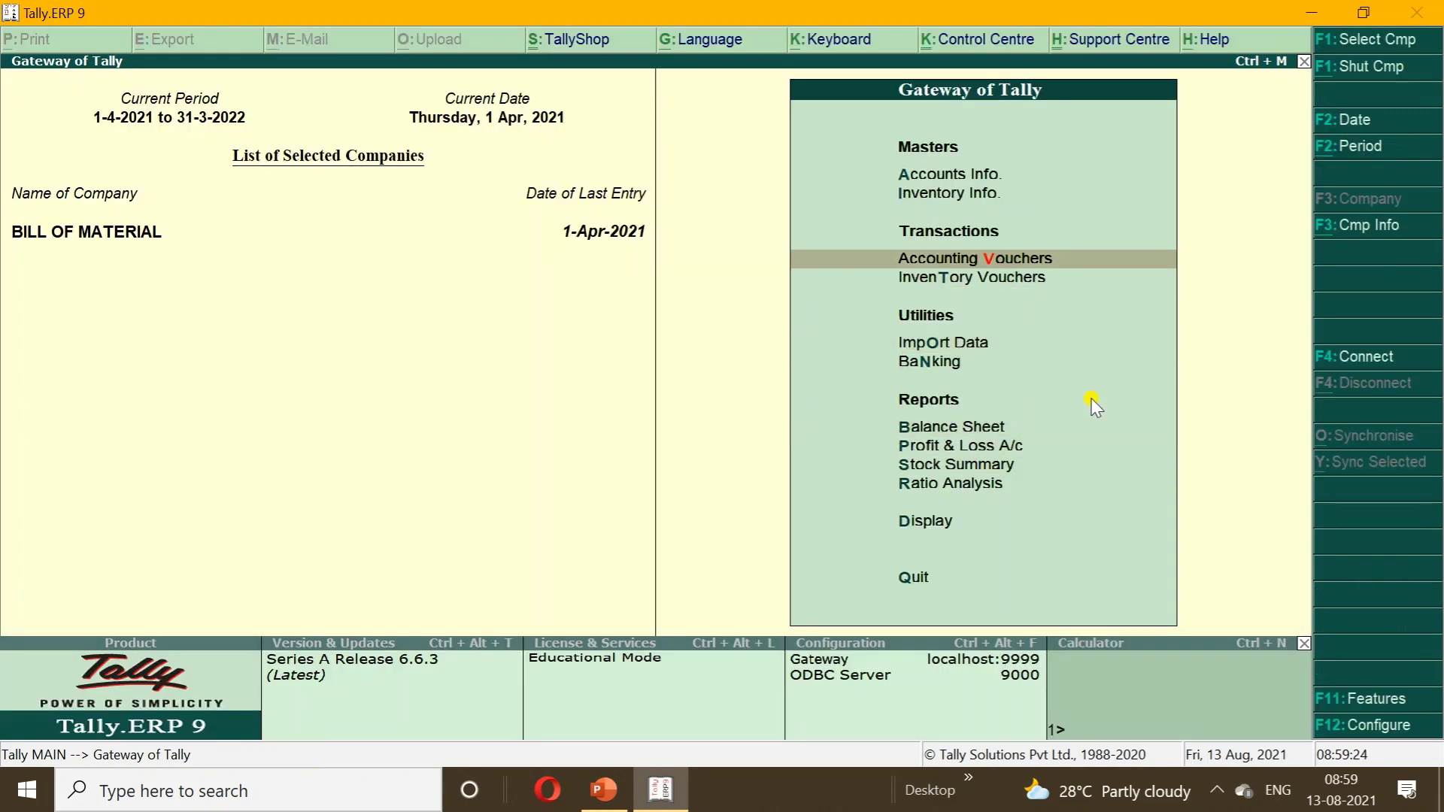
key("Down")
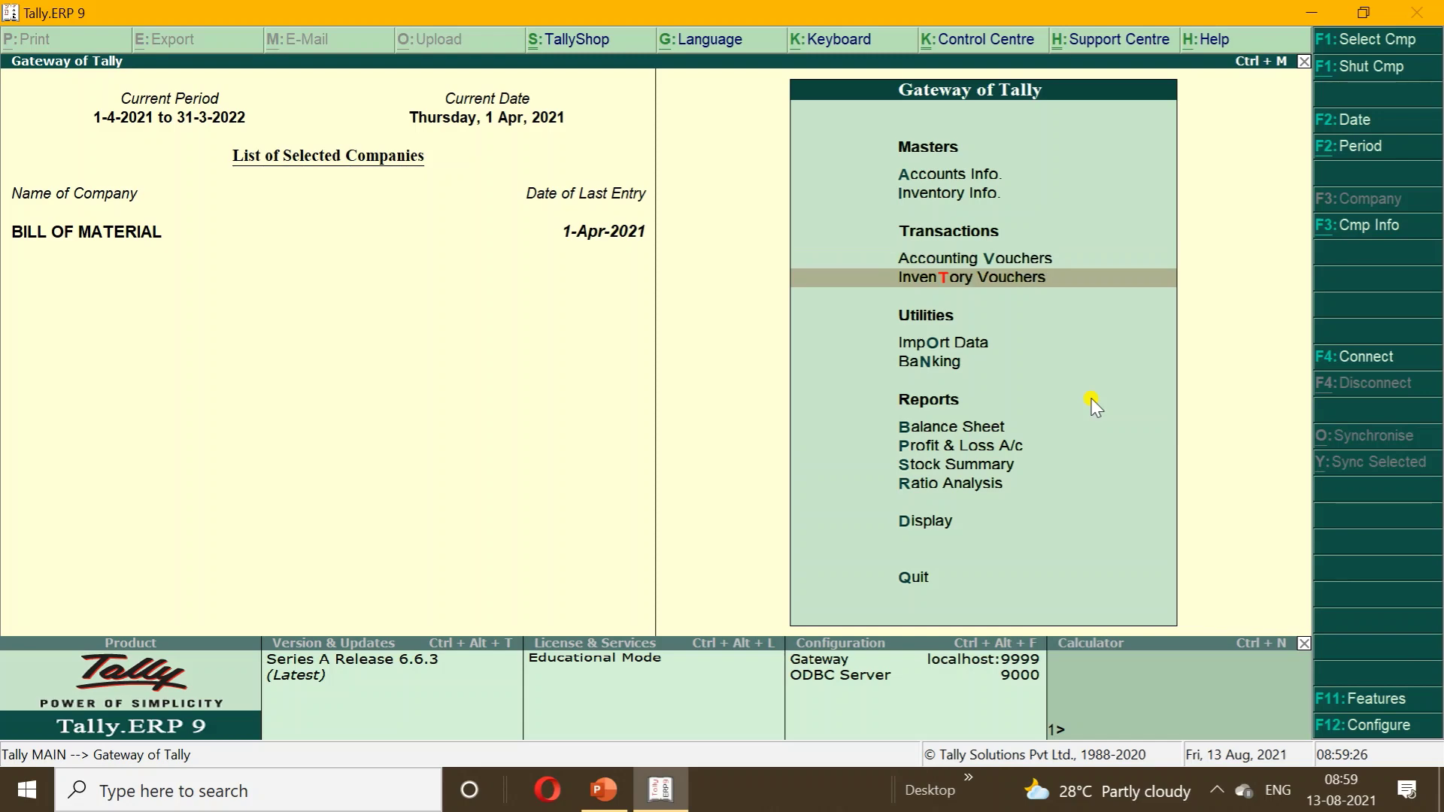
key("Return")
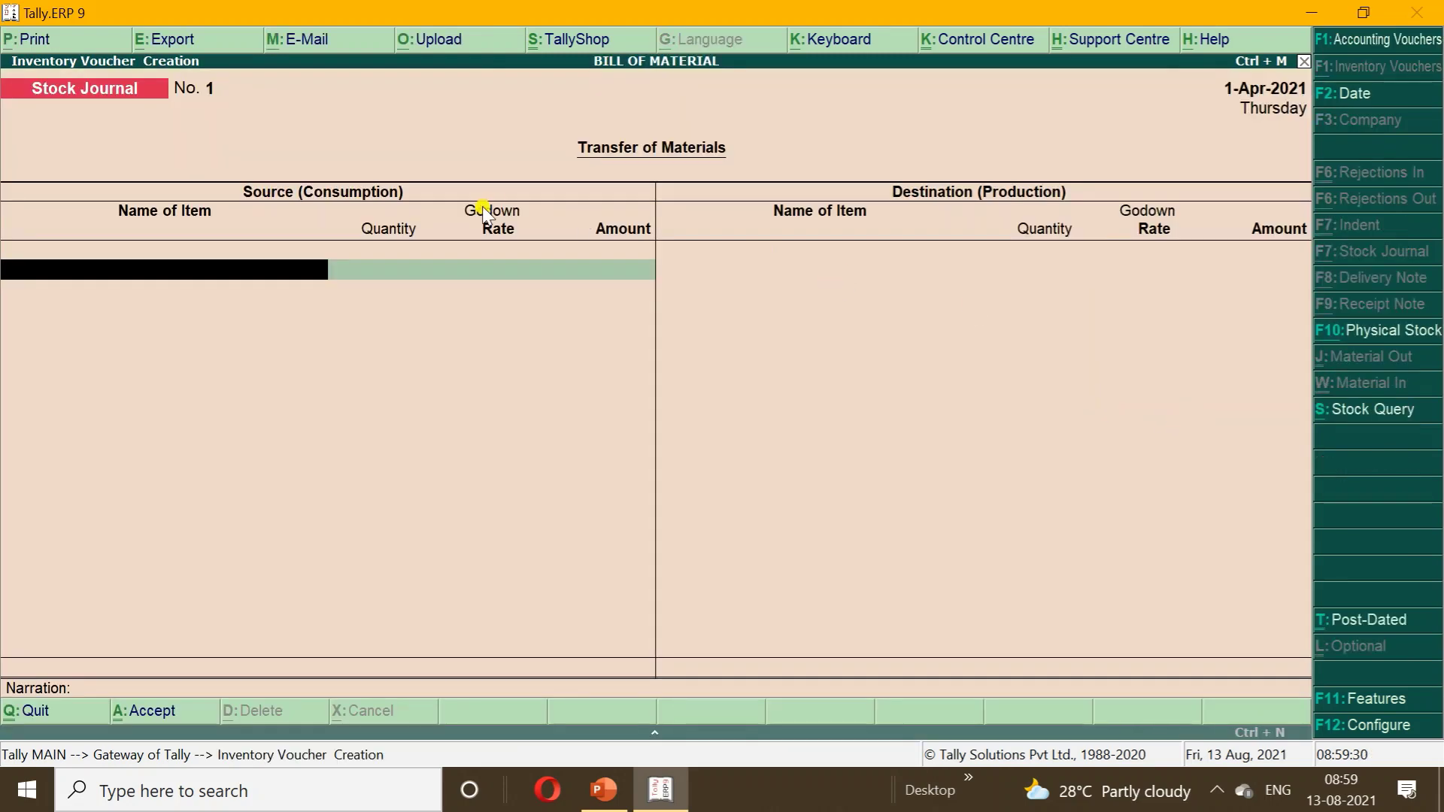
key("Escape")
key("y")
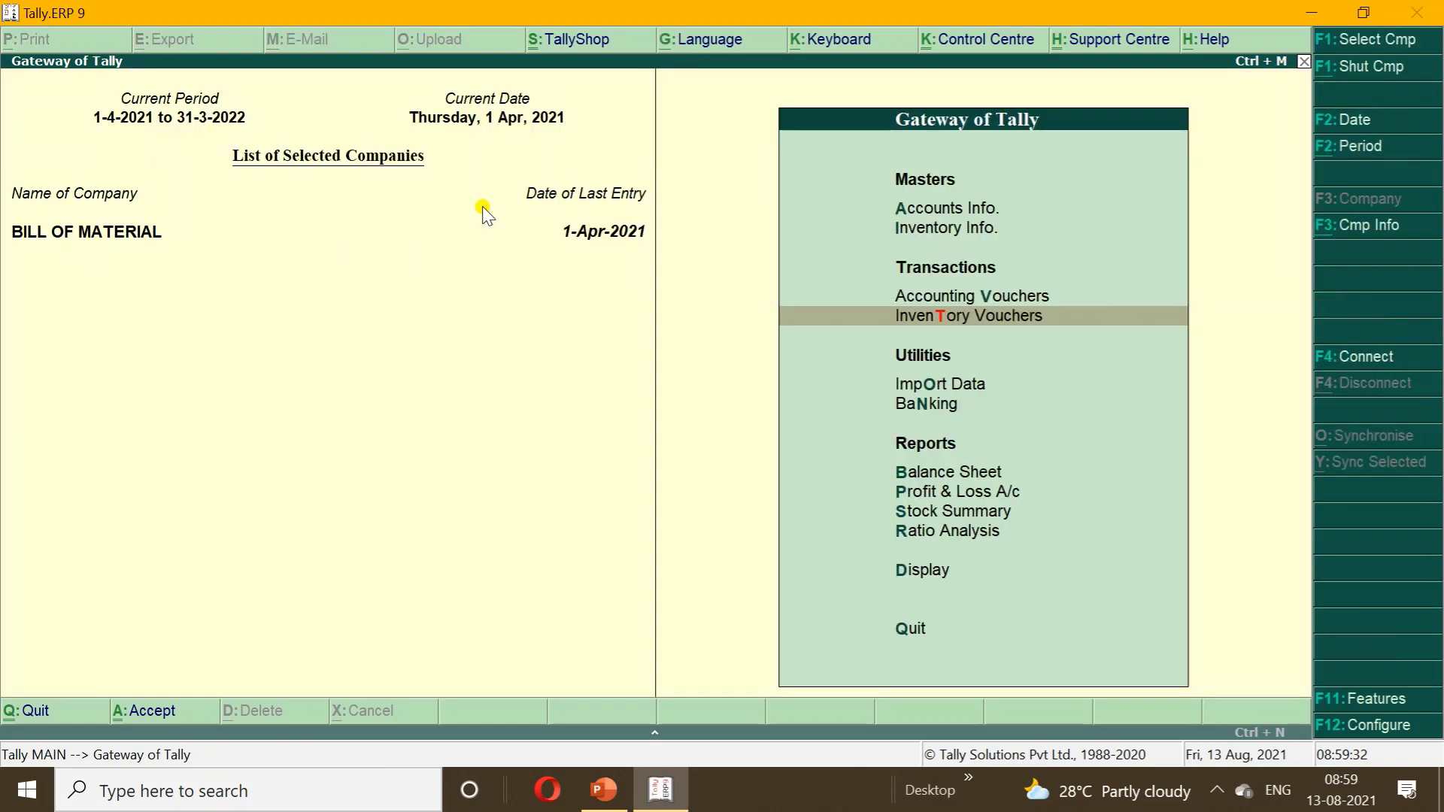
- Start creating a new voucher type under the accounts masters and name it MANUFACTURE VOUCHER
key("Up")
key("Up")
key("Up")
key("Return")
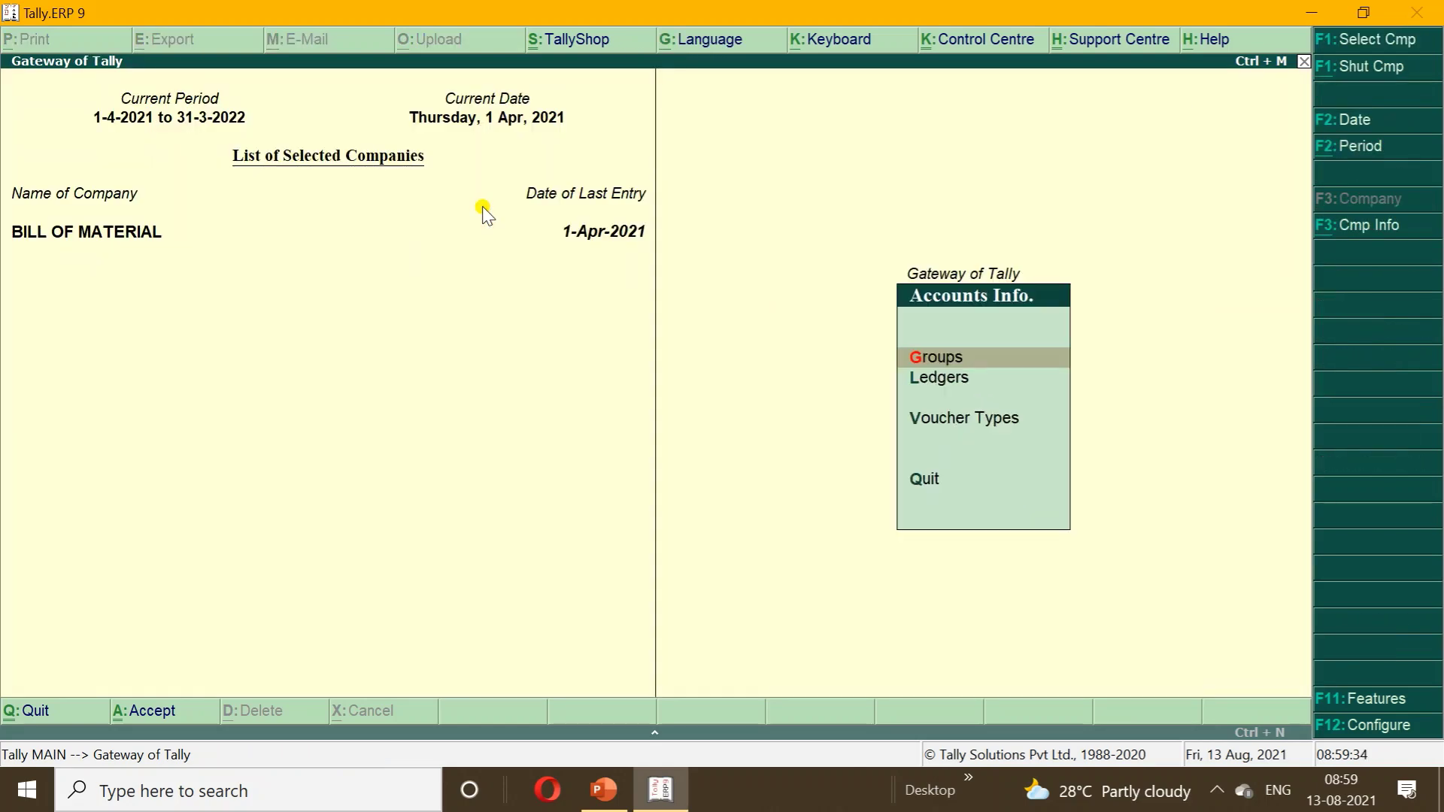
key("Down")
key("Down")
key("Return")
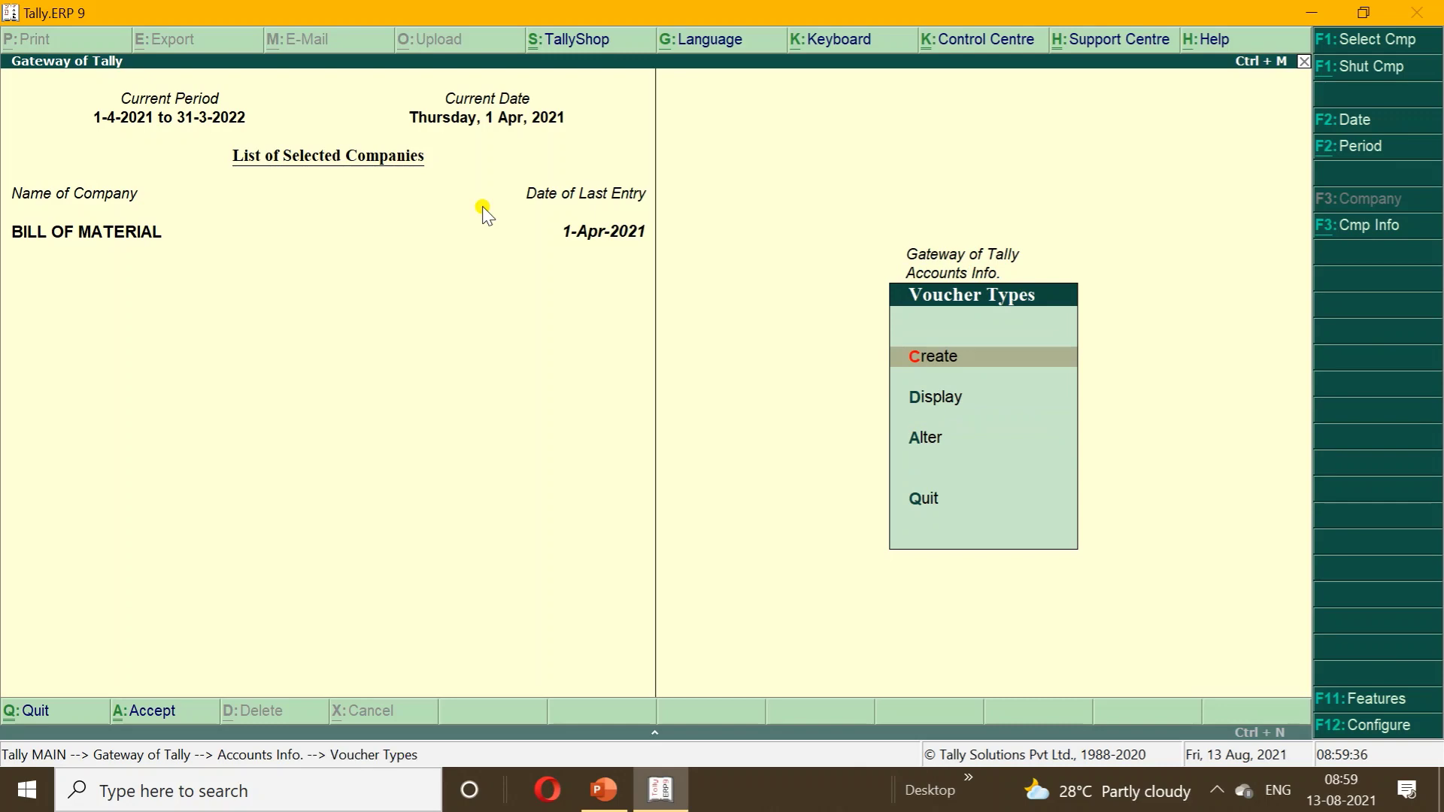
key("Return")
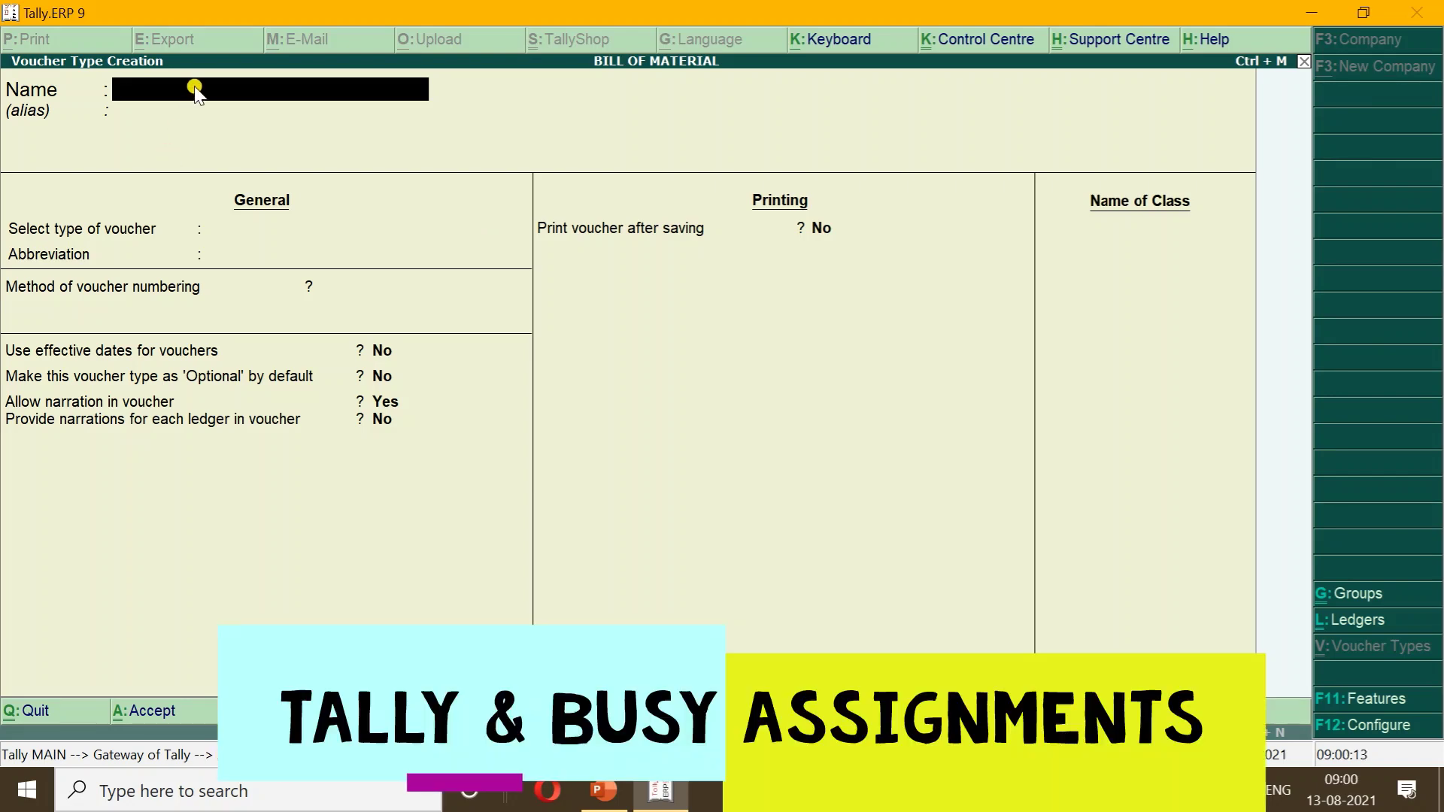
type("MANUFACTURE")
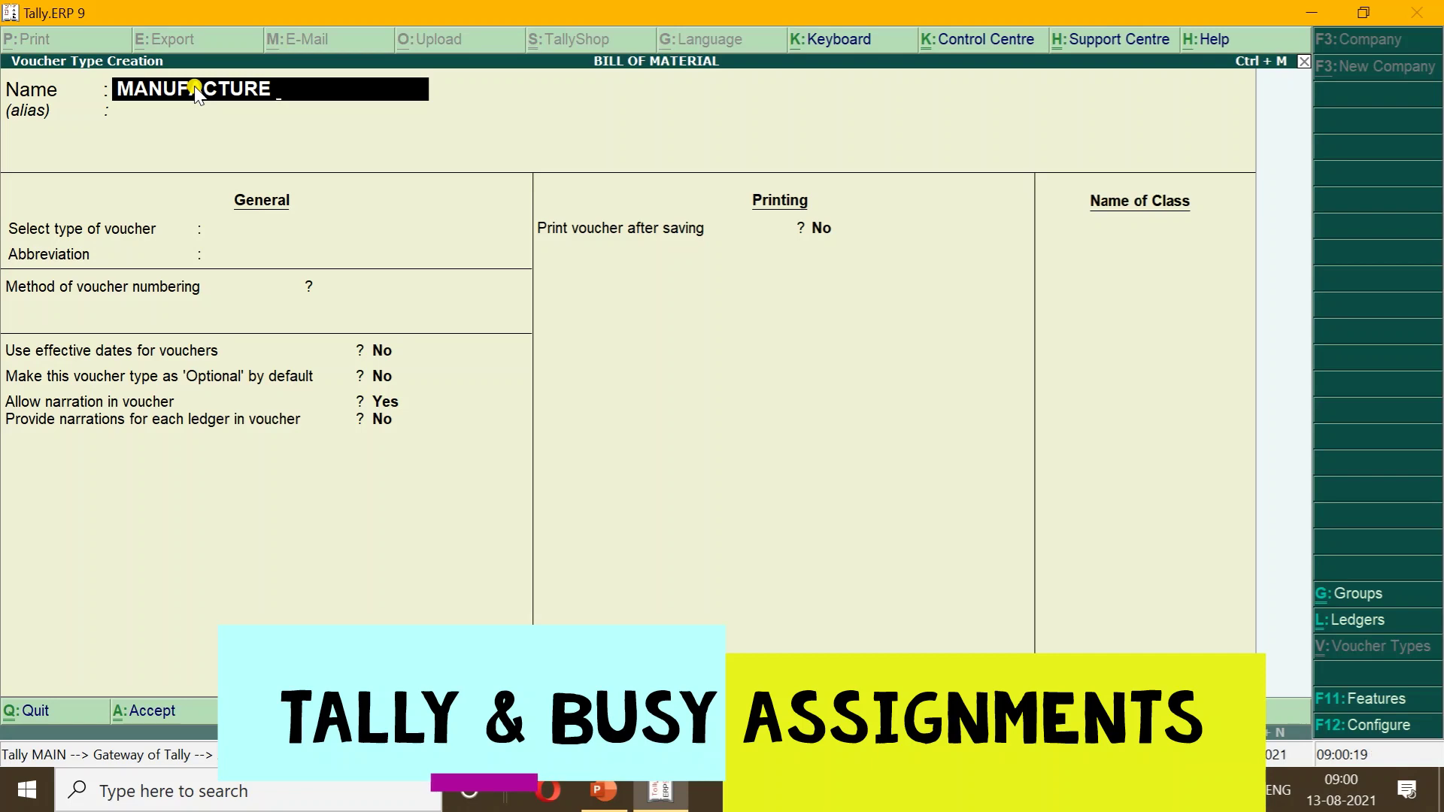
type(" VOUCHER")
key("Return")
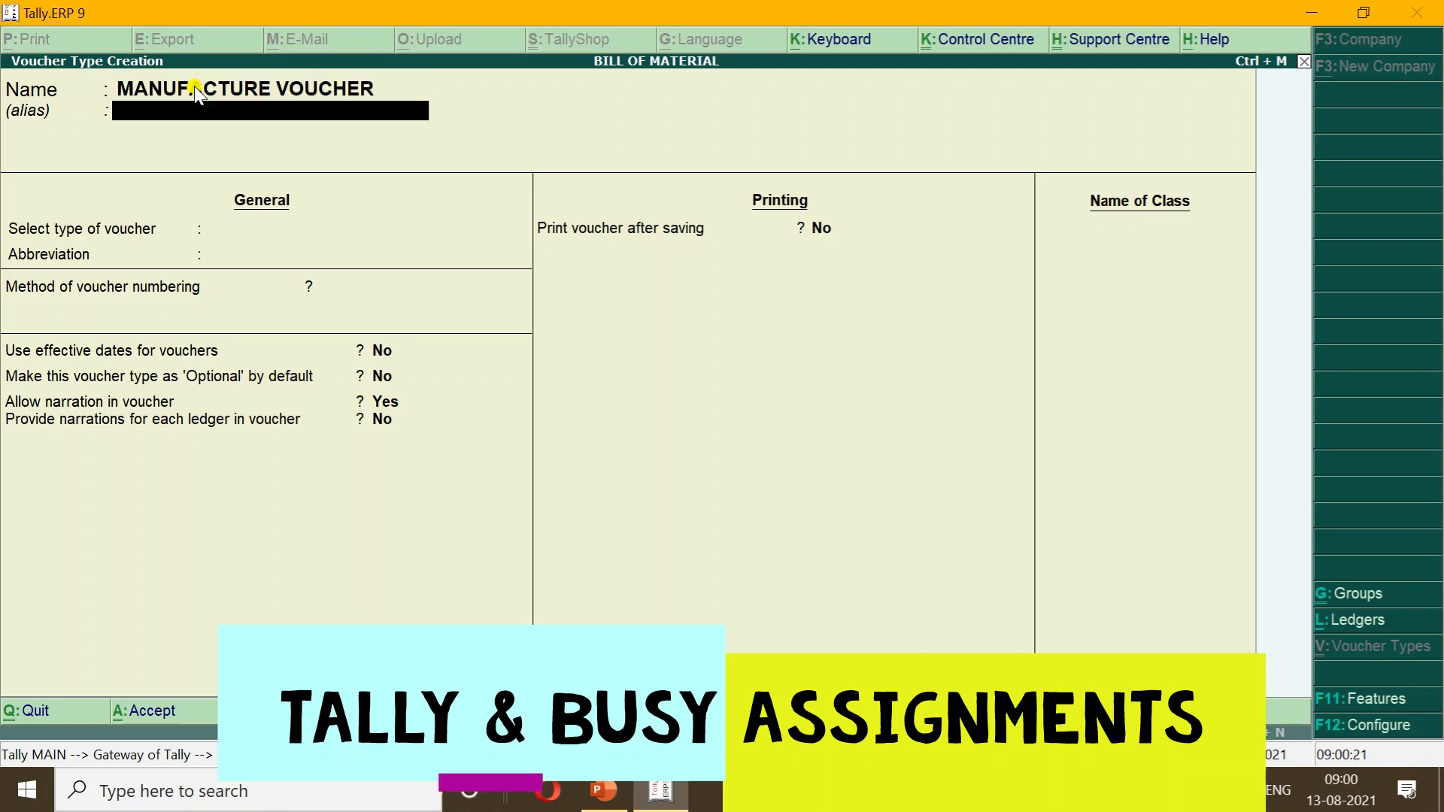
- Base the voucher type on Stock Journal, with the abbreviation Stk Jrnl and Automatic voucher numbering
key("Return")
type("ST")
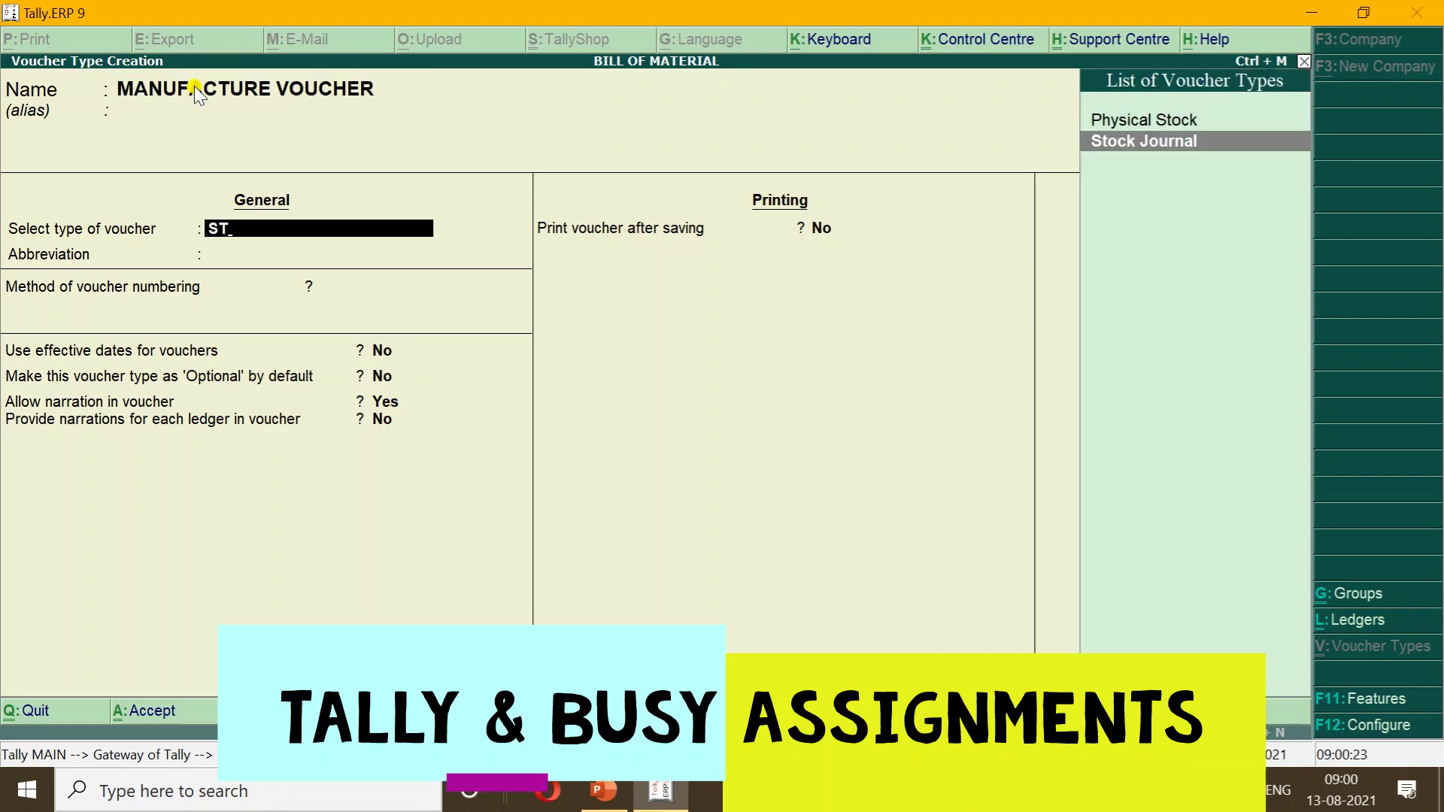
key("Return")
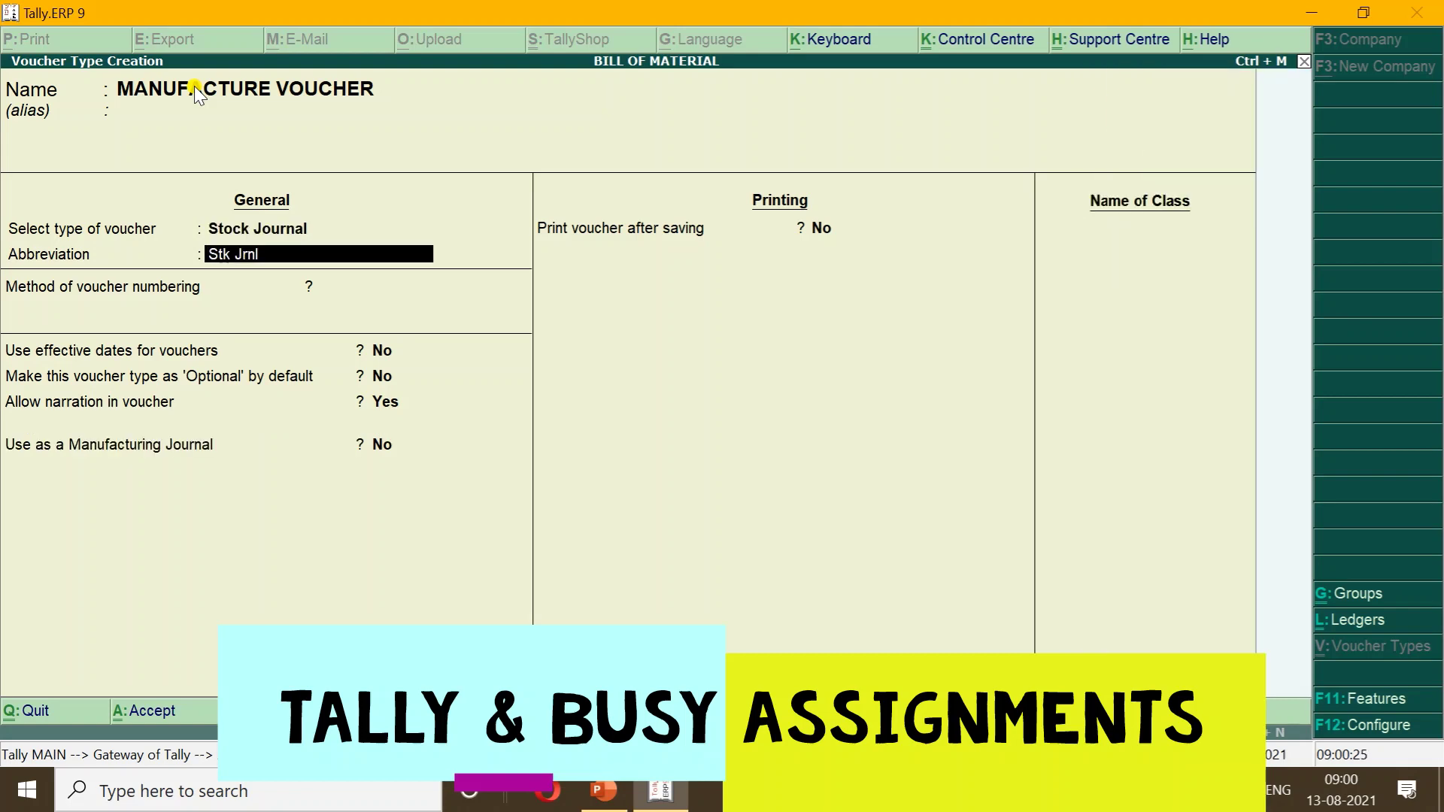
key("Return")
key("Return")
- Set the voucher type for use as a Manufacturing Journal, keep the other defaults and save it
key("Return")
key("Return")
key("Return")
key("Return")
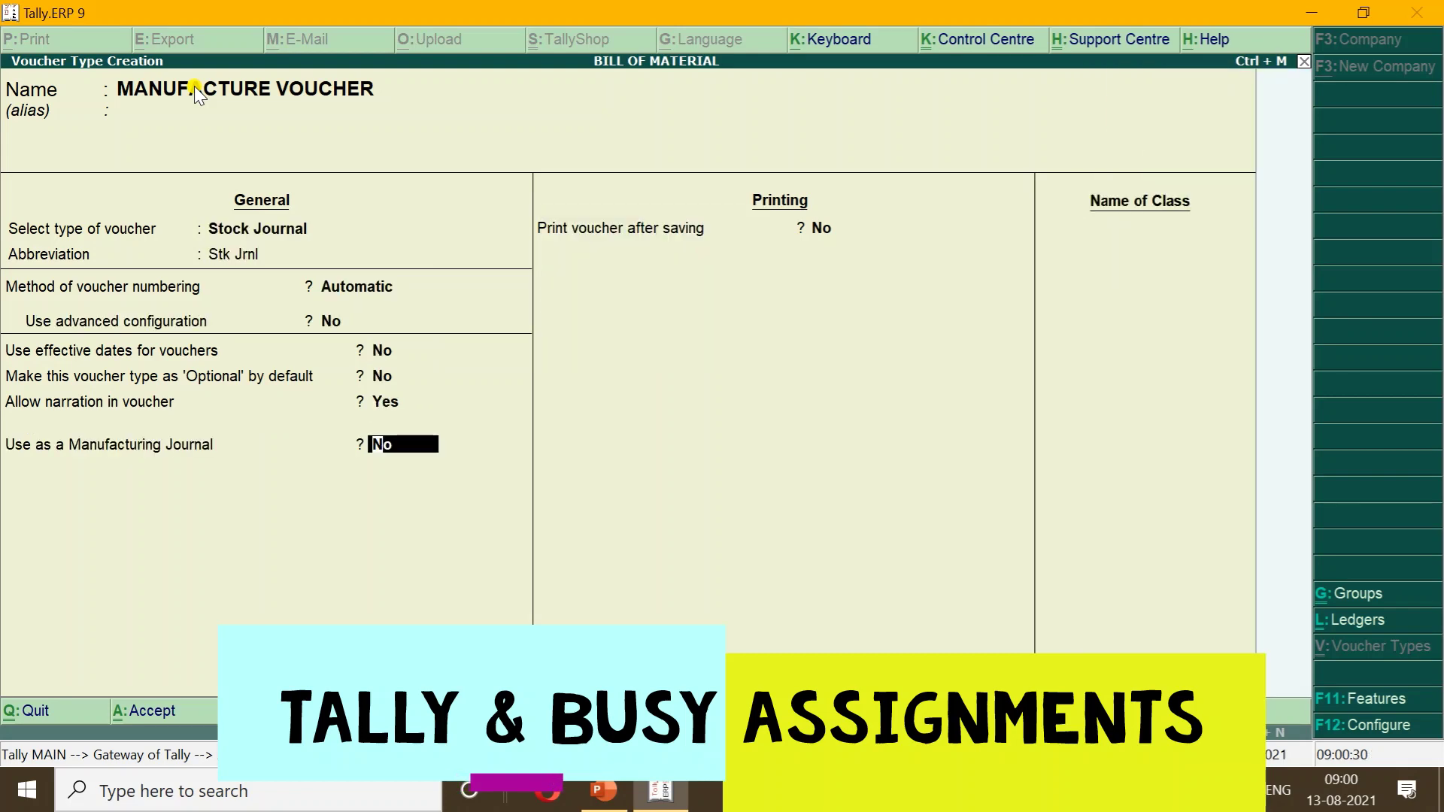
key("y")
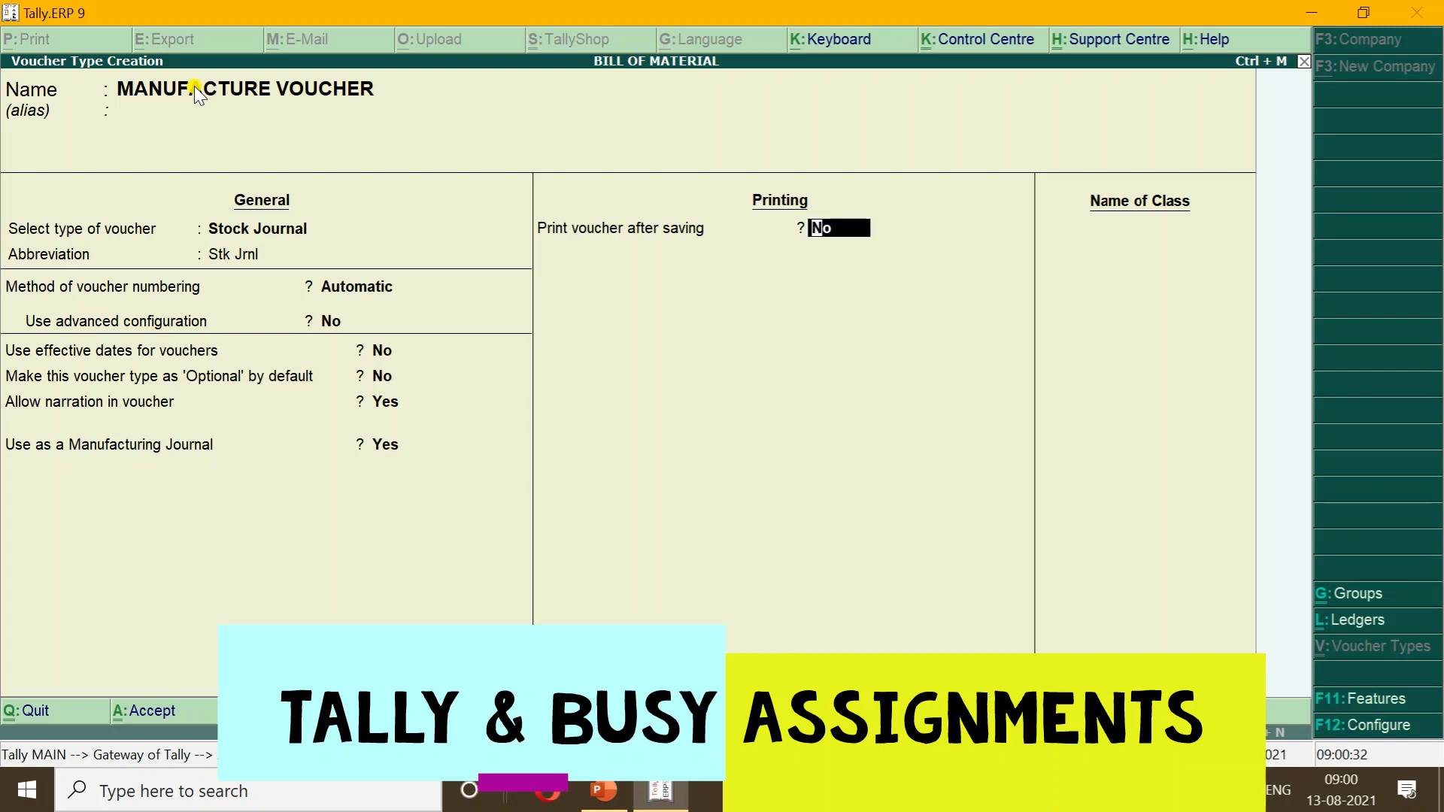
key("Return")
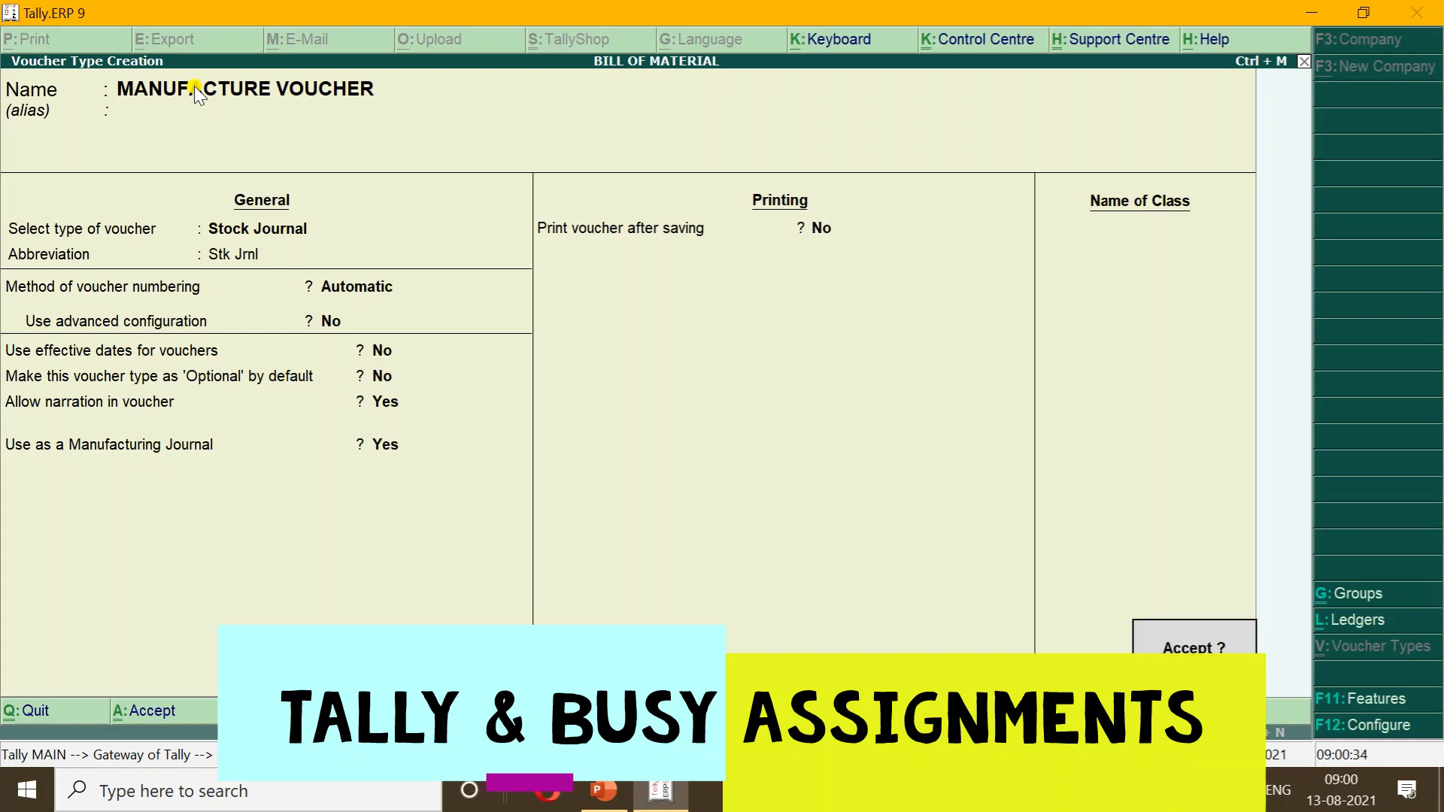
key("Return")
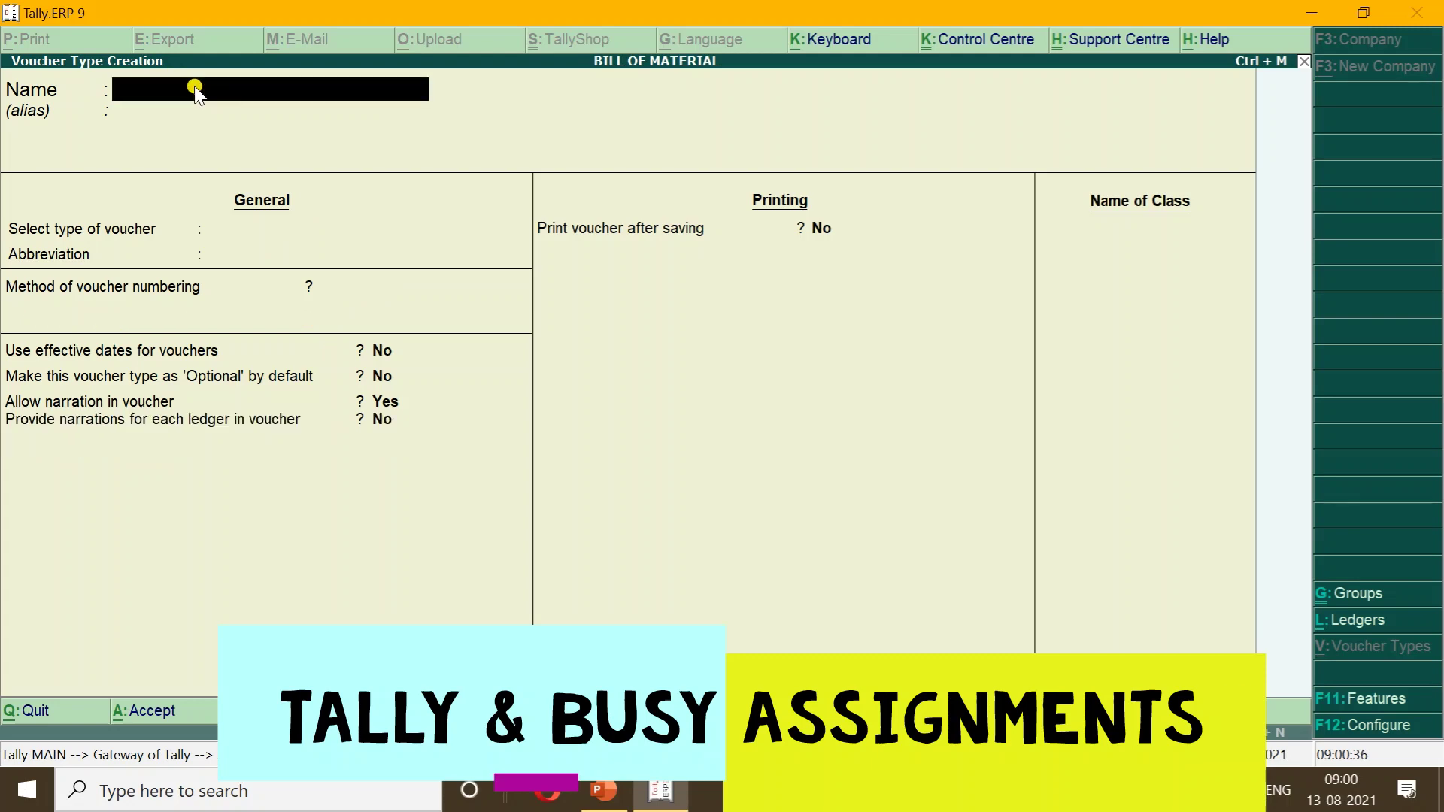
key("Escape")
key("Return")
key("Escape")
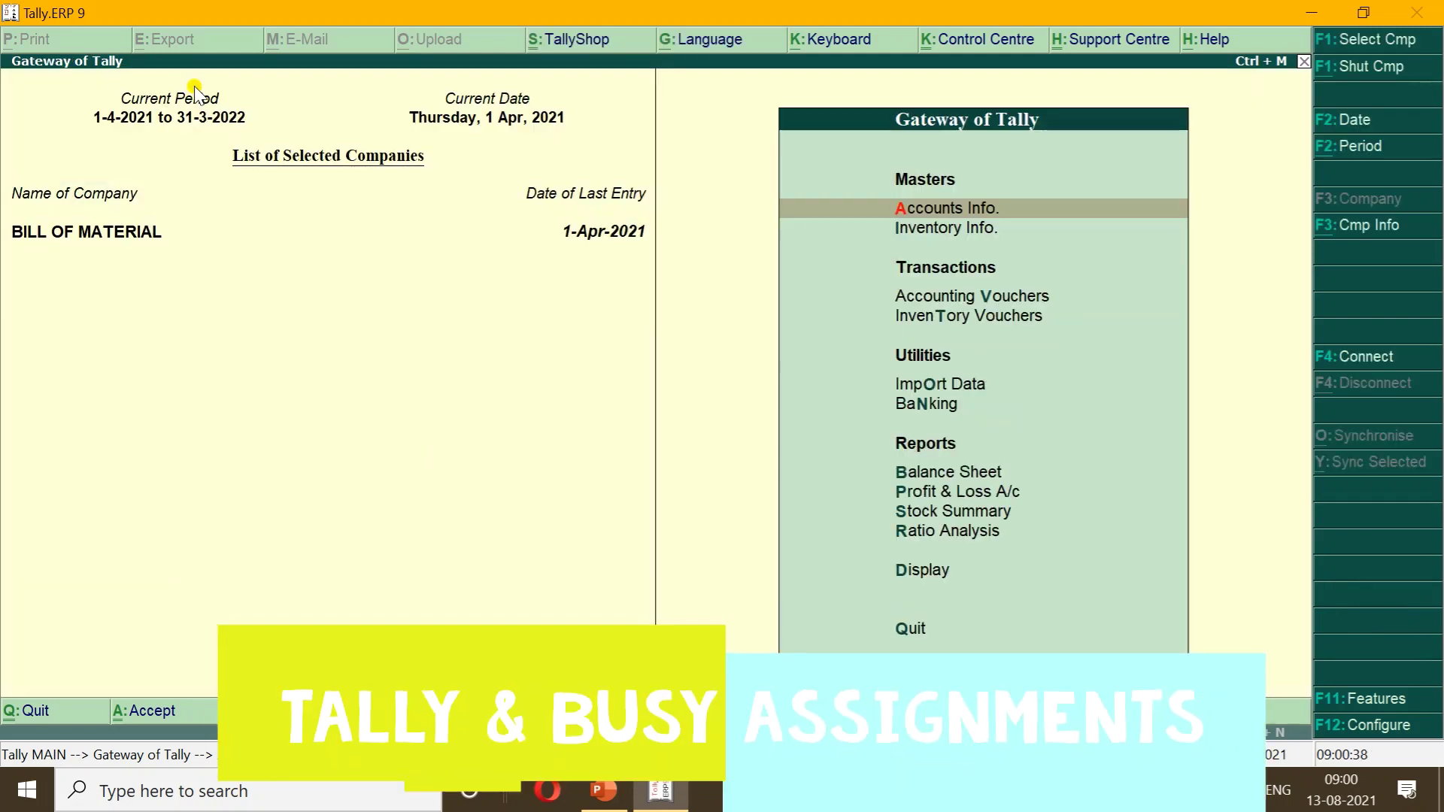
- Start a new inventory voucher and change its type from Stock Journal to MANUFACTURE VOUCHER
key("Down")
key("Down")
key("Down")
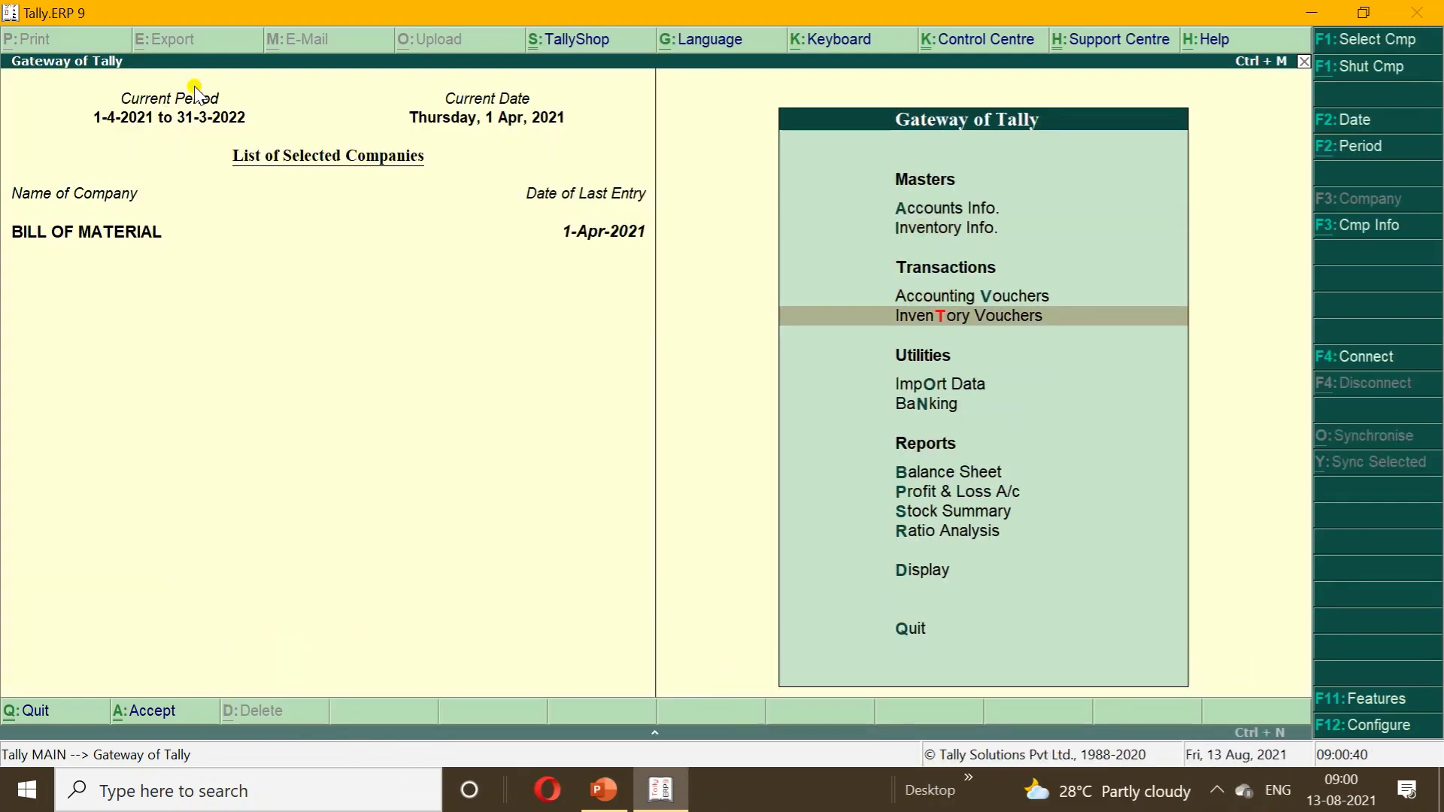
key("Return")
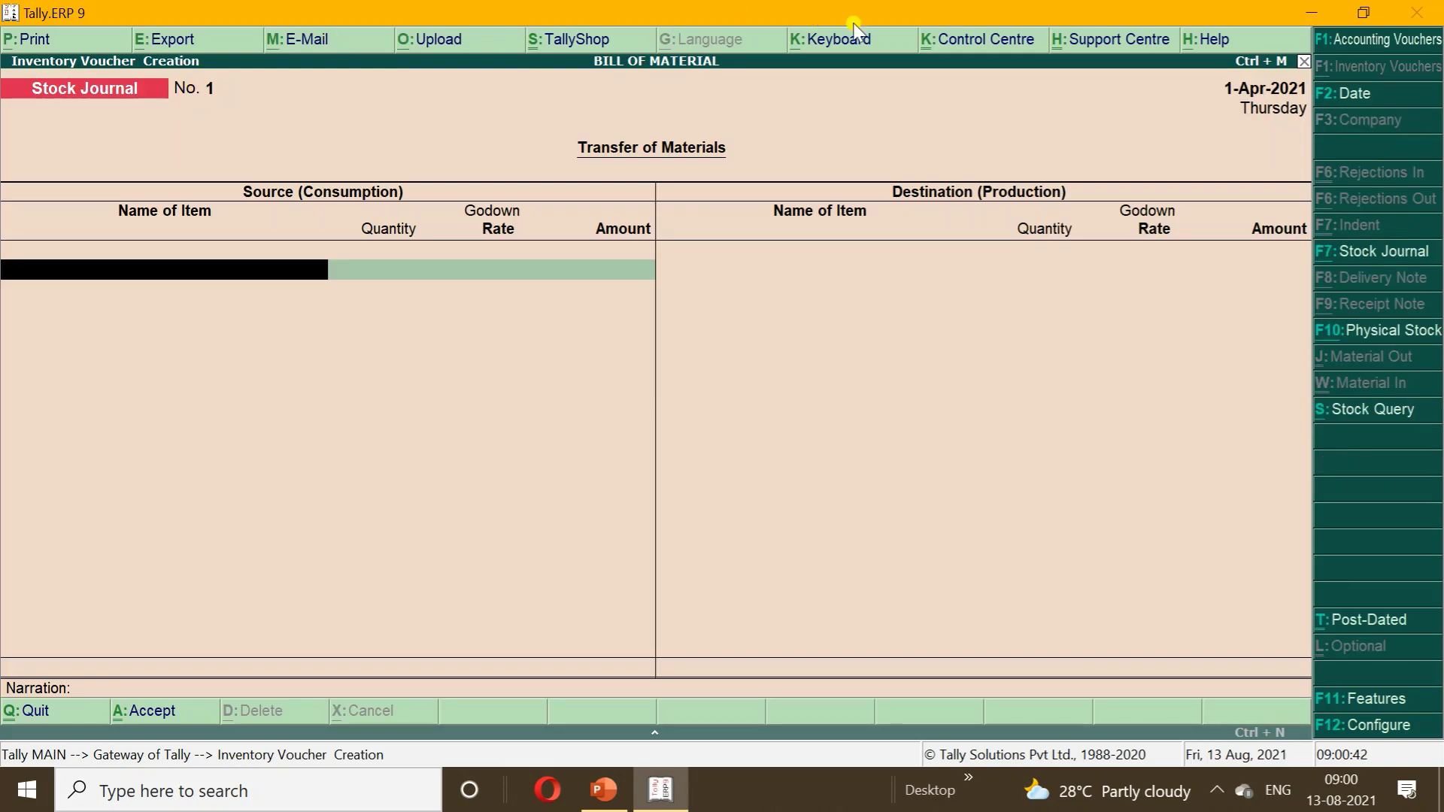
left_click(1373, 254)
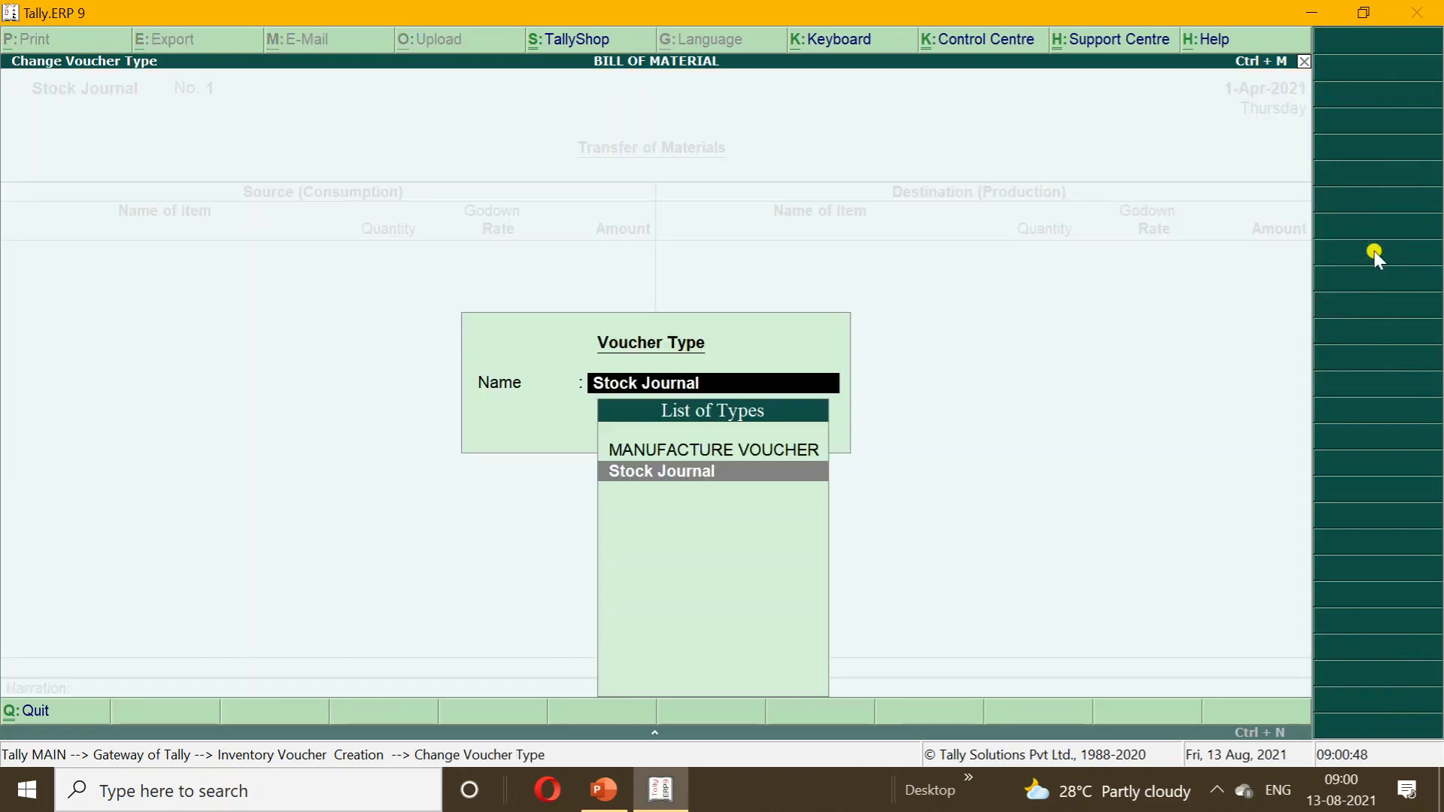
key("Up")
key("Return")
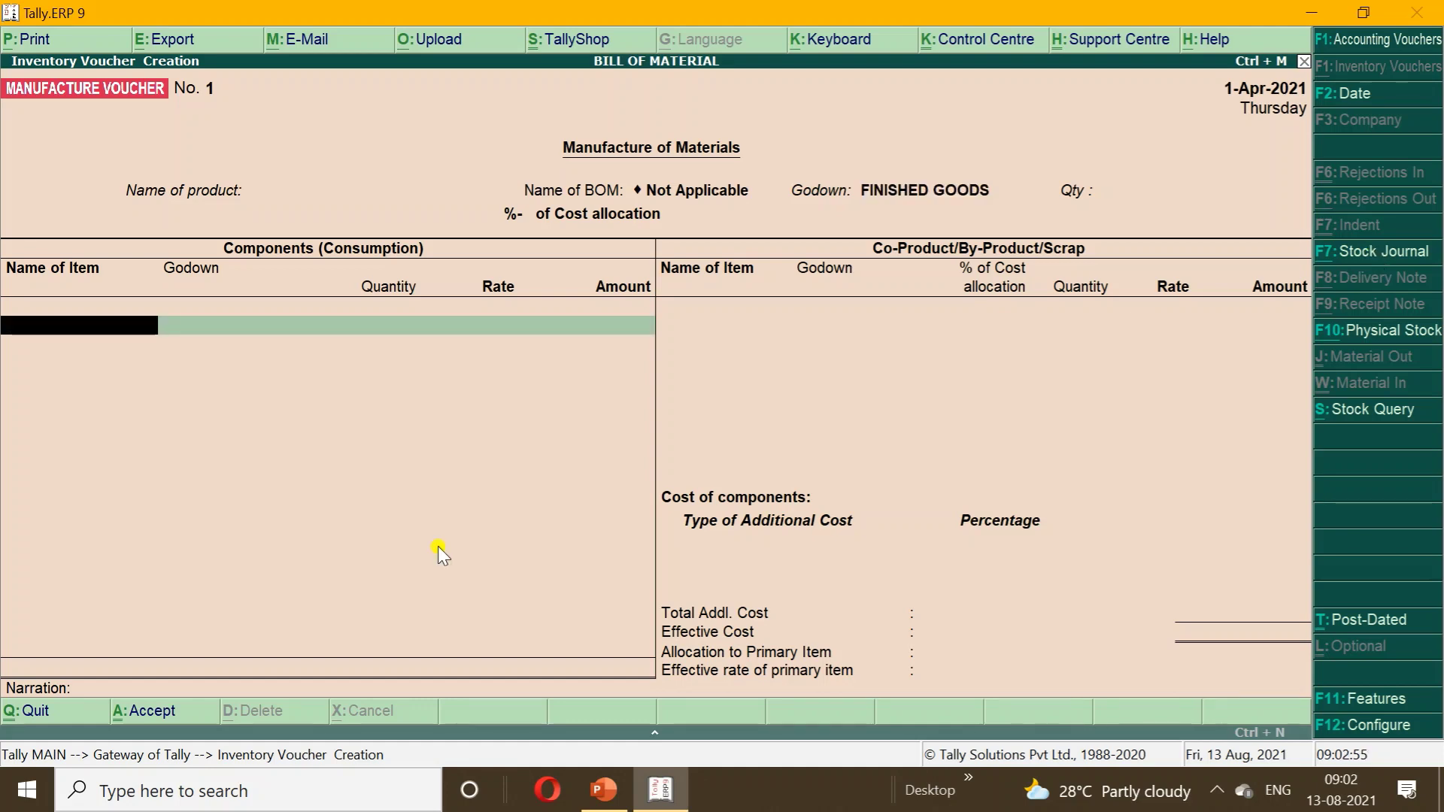
- Choose CPU WITH I3 PROCESSOR as the product to manufacture, using its CPU WITH I3 PROCESSOR BOM
key("BackSpace")
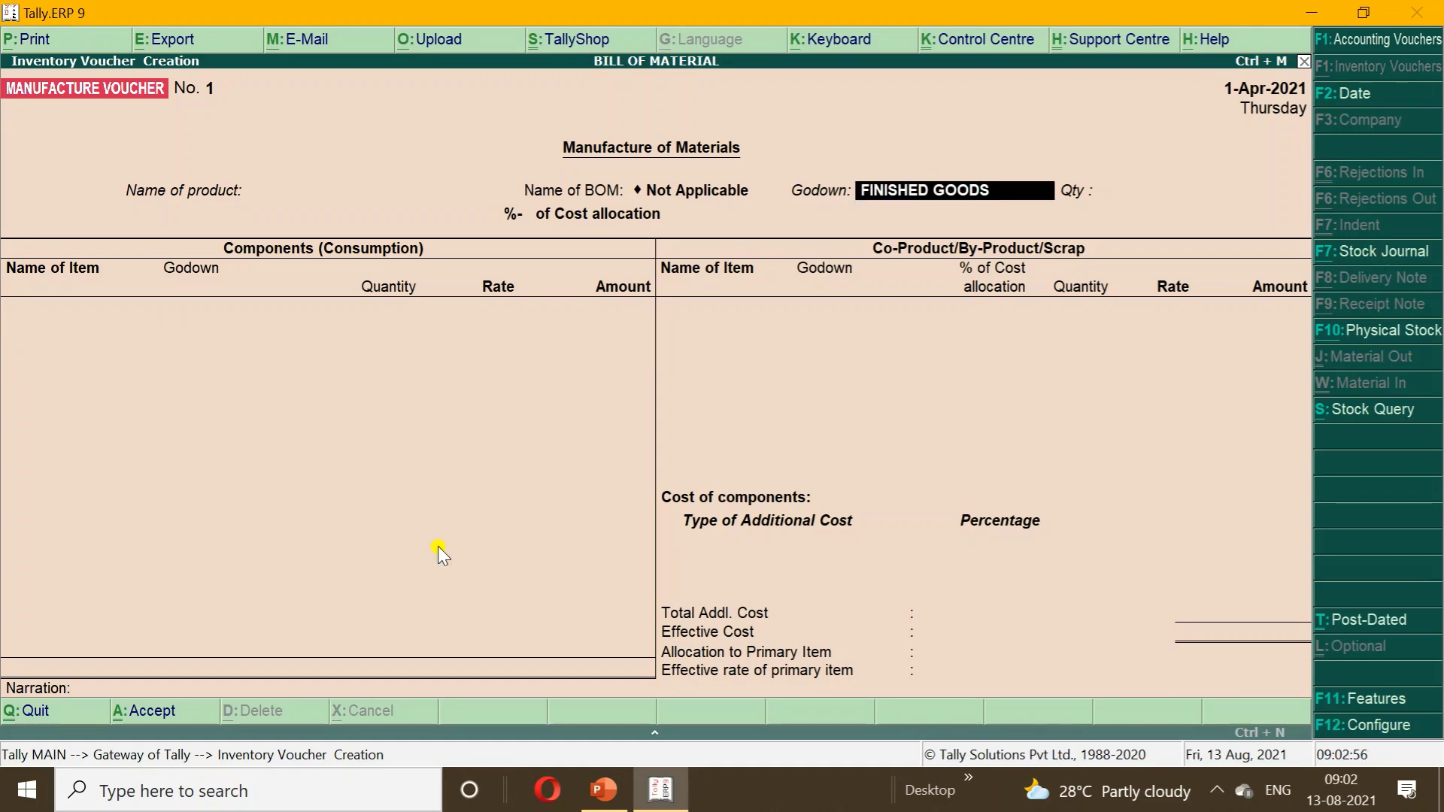
key("BackSpace")
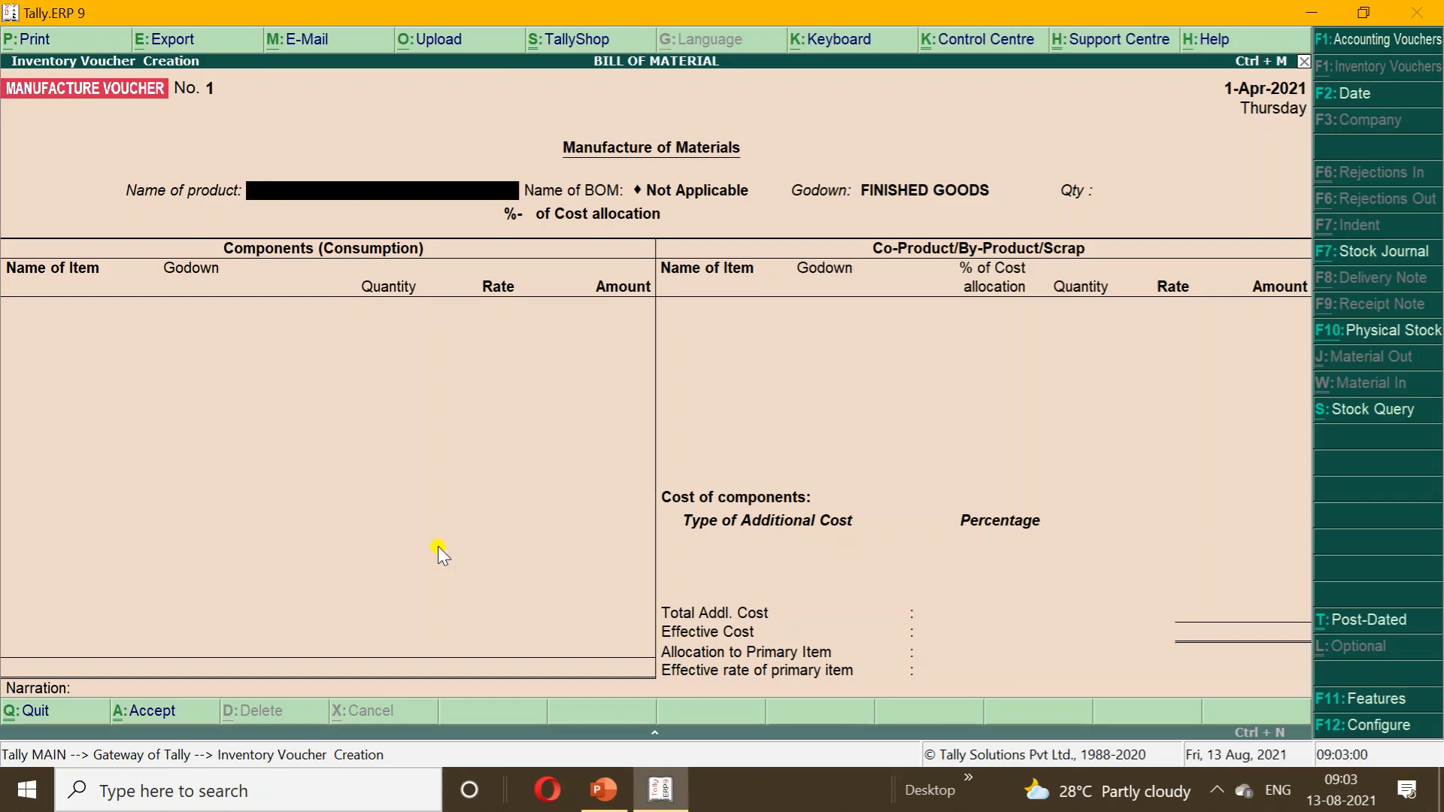
key("space")
key("Down")
key("Down")
key("Down")
key("Down")
key("Down")
key("Down")
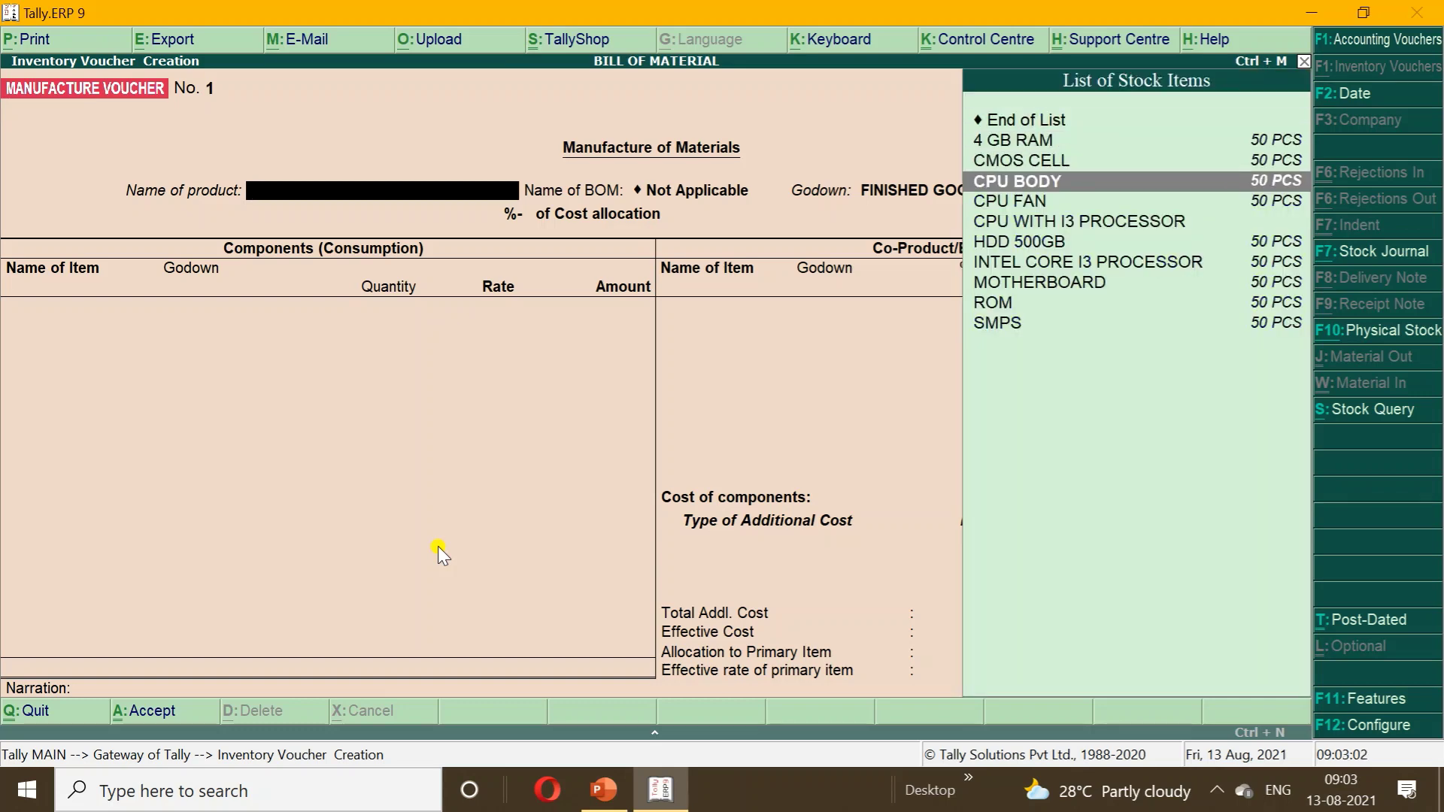
key("Return")
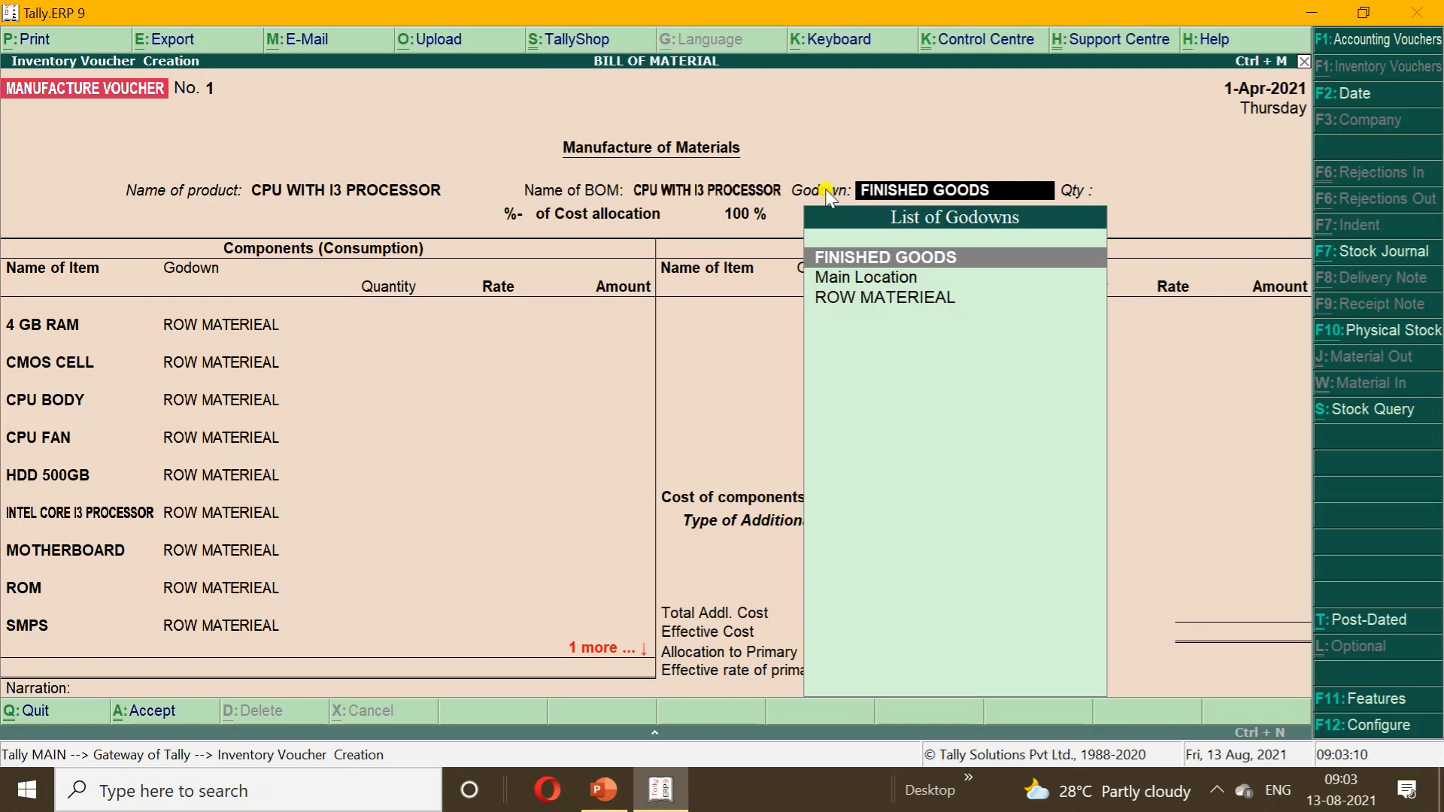
- Store the manufactured product in the FINISHED GOODS godown and set its quantity to 25 PCS
key("Return")
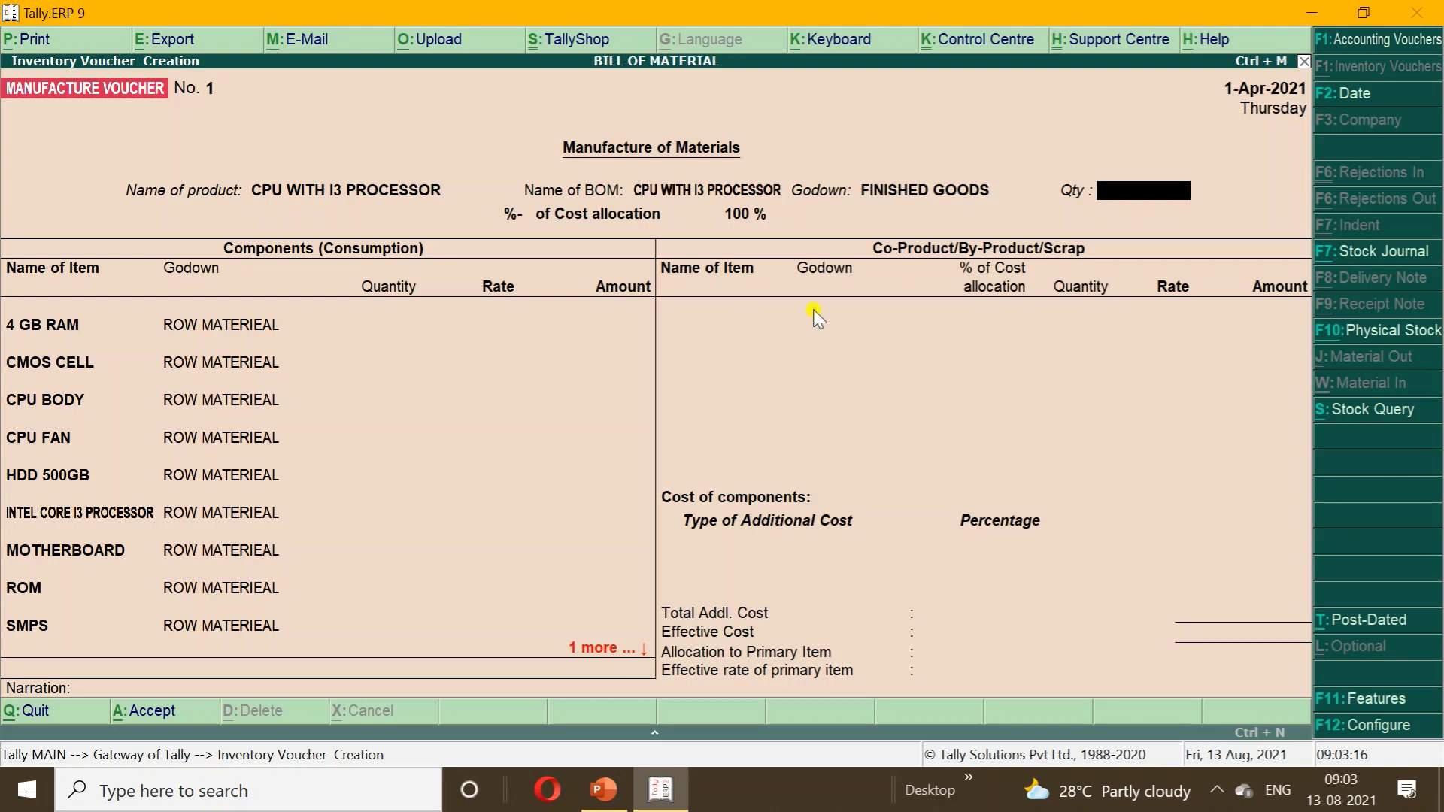
type("25")
key("Return")
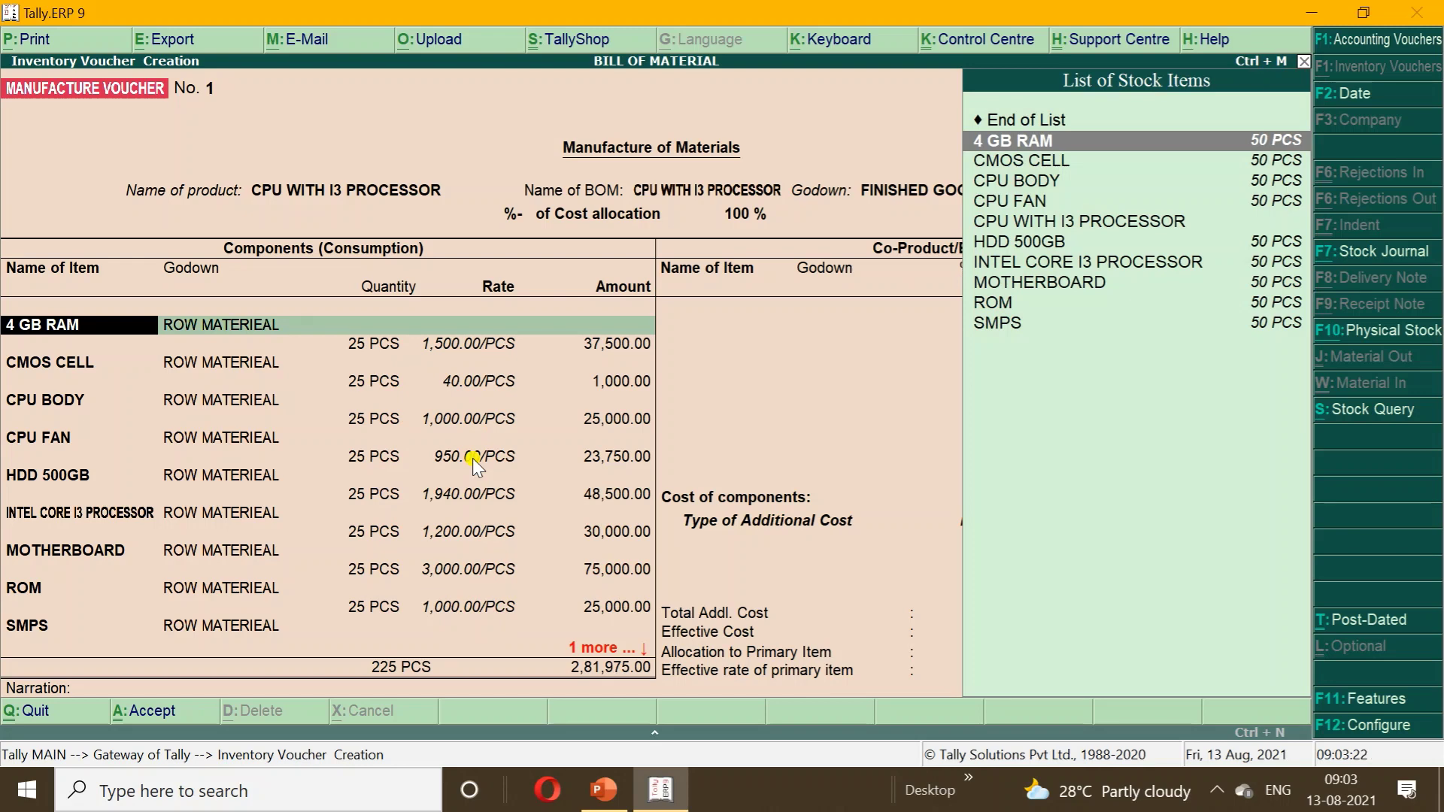
- Keep every BOM component line from 4 GB RAM to SMPS with its default godown, quantity and rate, and add no co-products
key("Return")
key("Return")
key("Return")
key("Return")
key("Return")
key("Return")
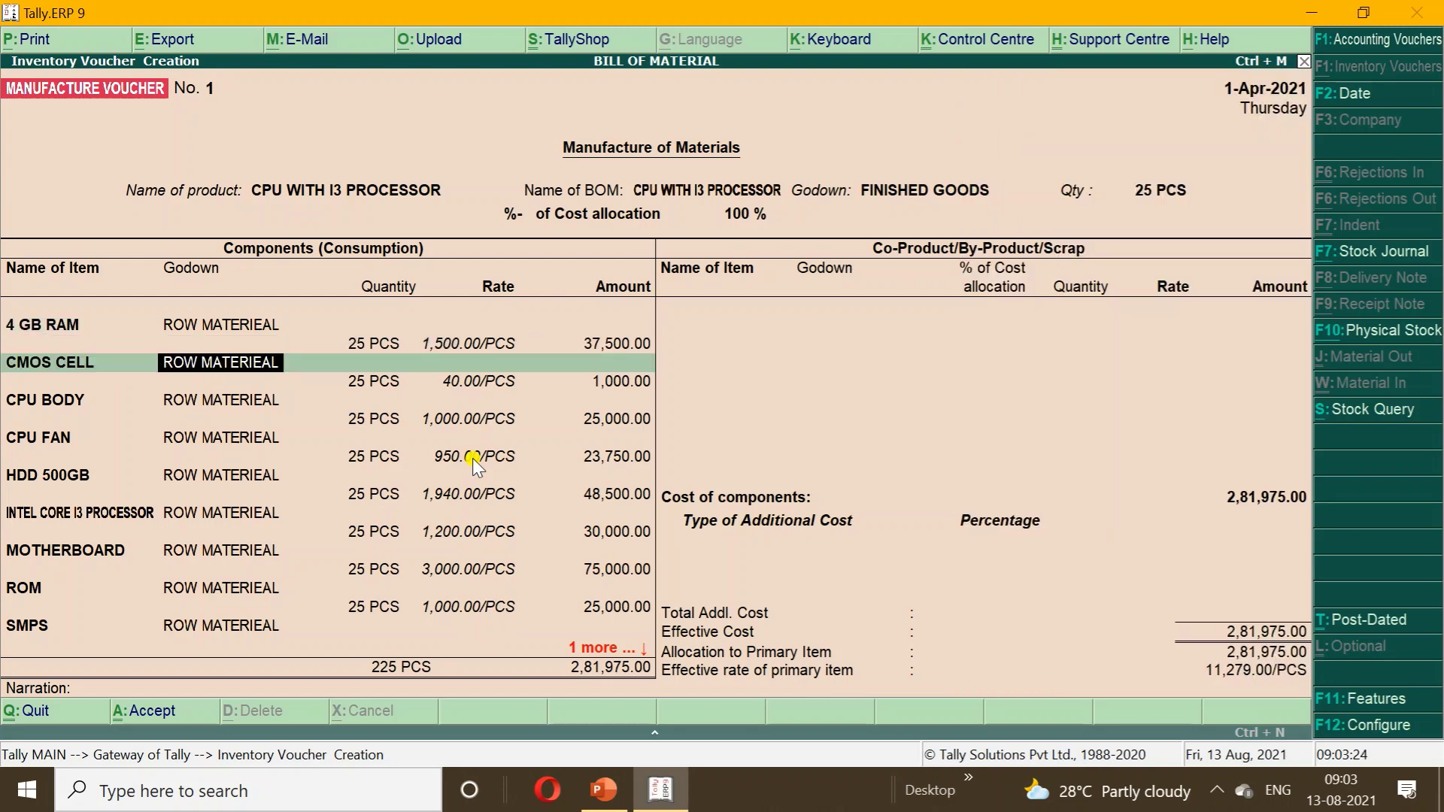
key("Return")
key("Return")
key("Return")
key("Return")
key("Return")
key("Return")
key("Return")
key("Return")
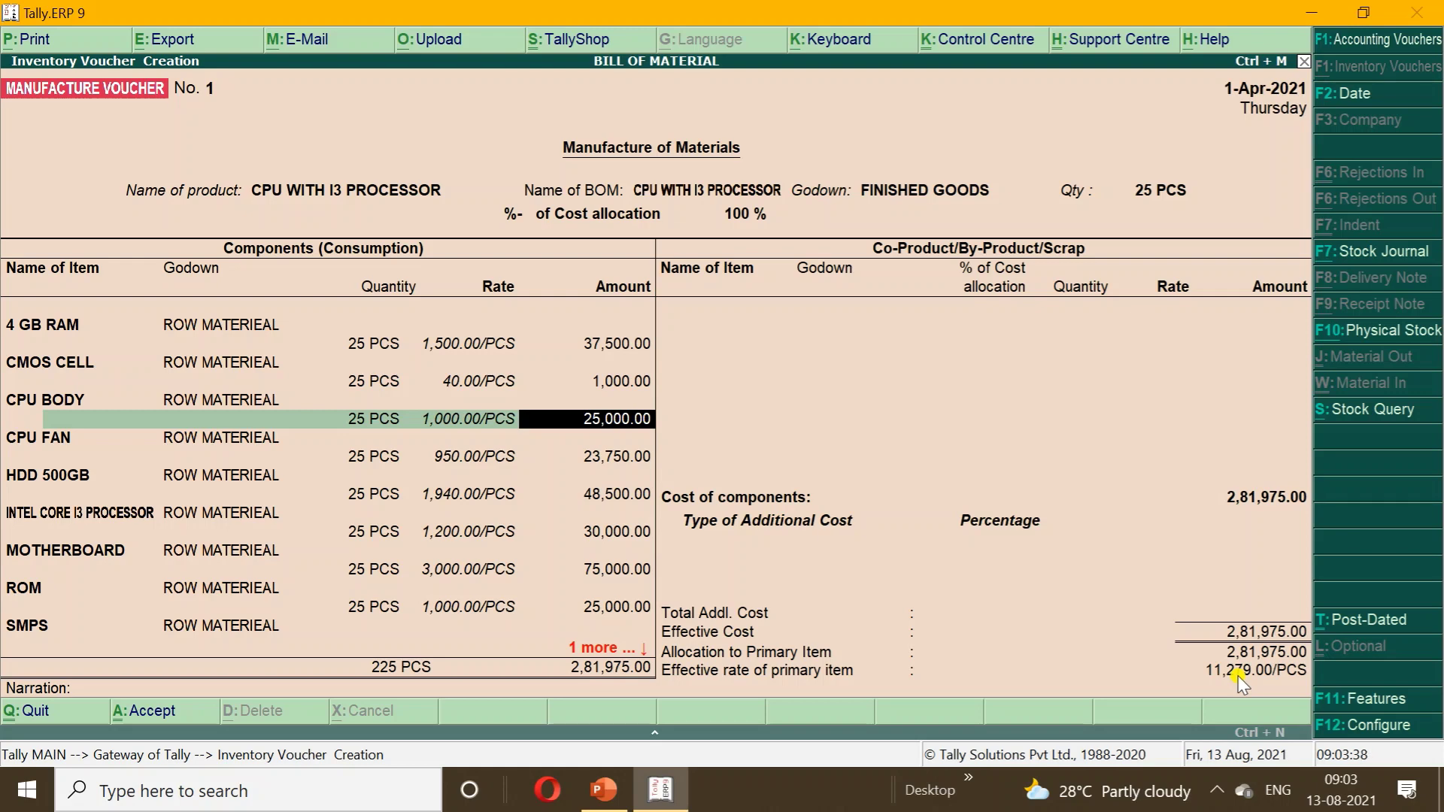
key("Return")
key("Return")
key("Return")
key("Return")
key("Return")
key("Return")
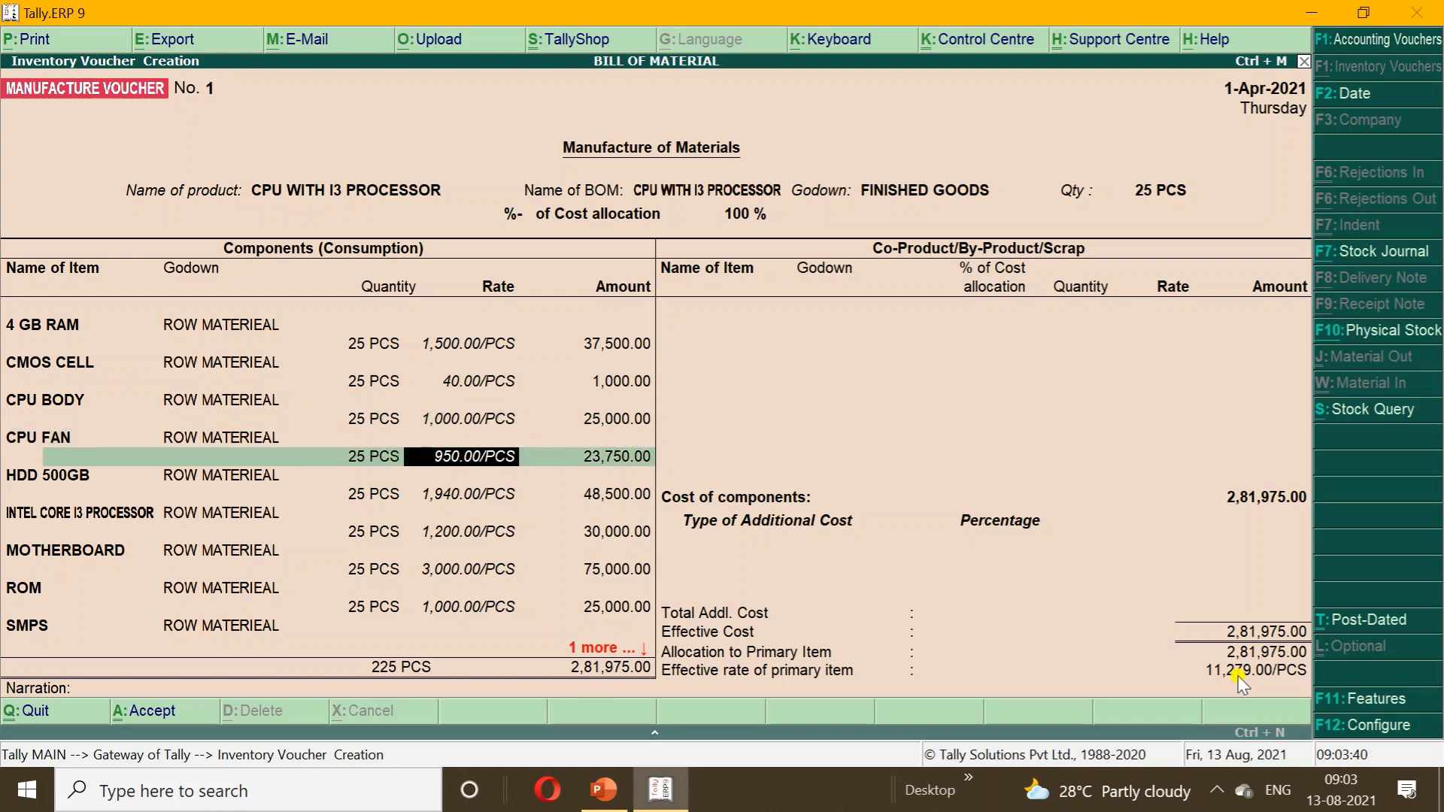
key("Return")
key("Return")
key("Return")
key("Return")
key("Return")
key("Return")
key("Return")
key("Return")
key("Return")
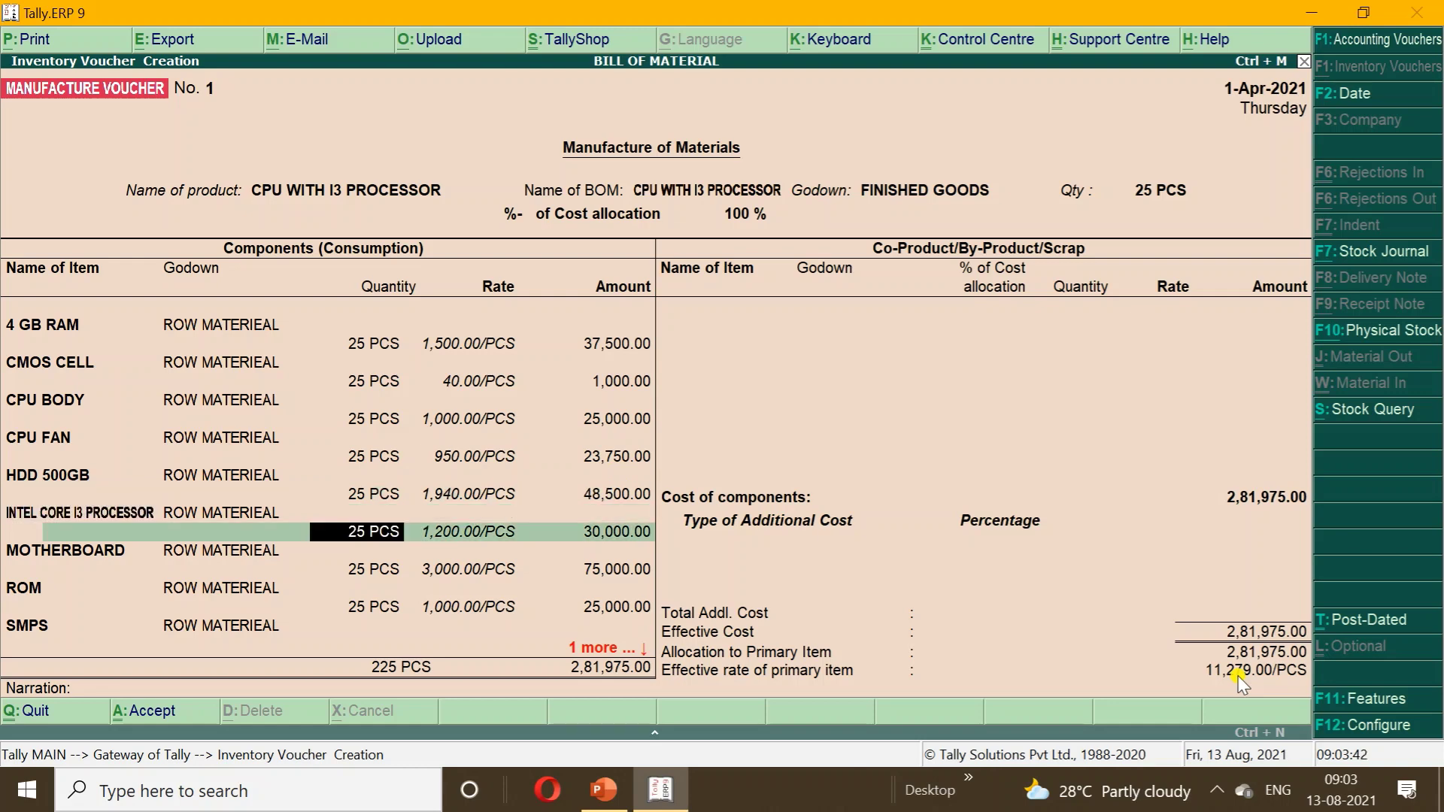
key("Return")
key("Return")
key("Return")
key("Return")
key("Return")
key("Return")
key("Return")
key("Return")
key("Return")
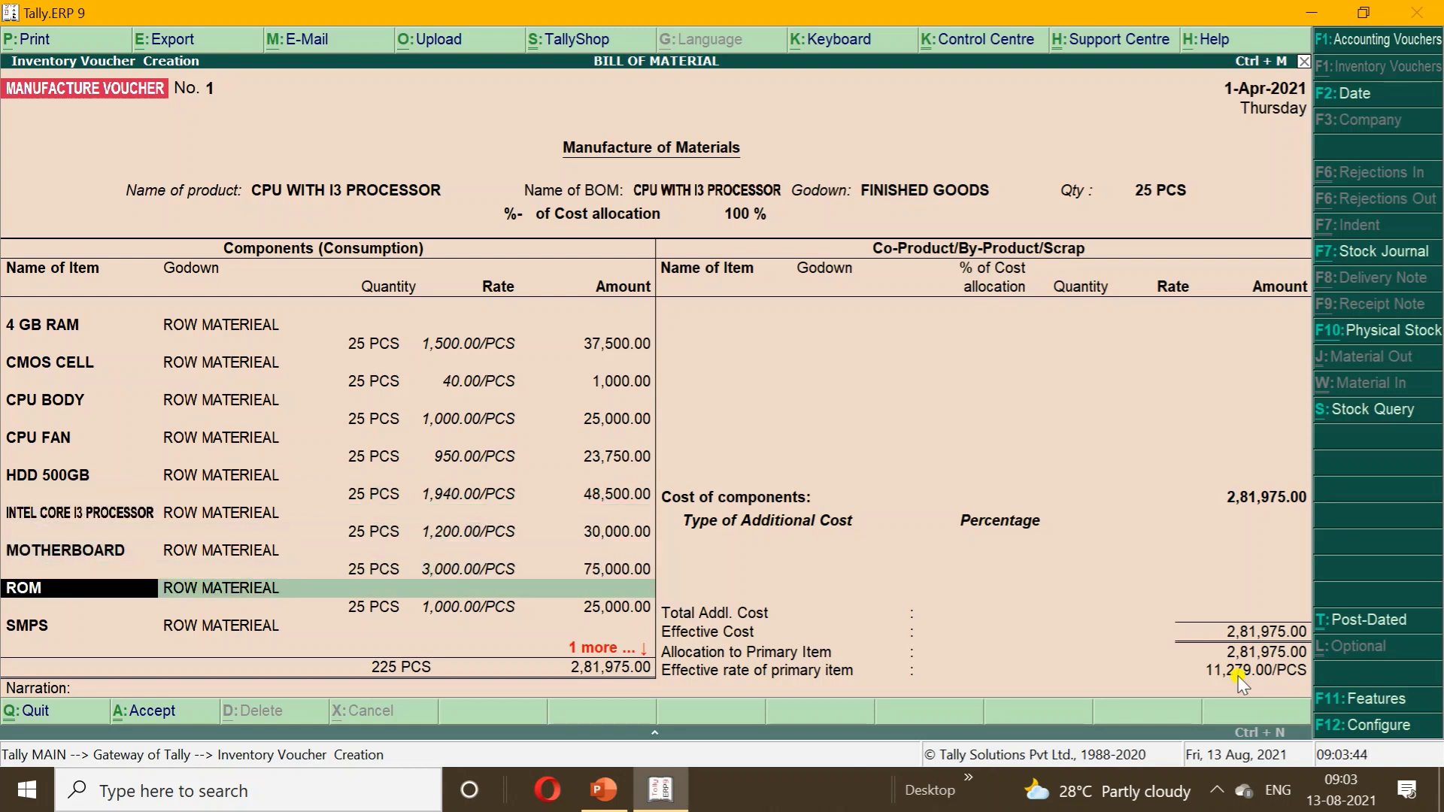
key("Return")
key("Return")
key("Return")
key("Return")
key("Return")
key("Return")
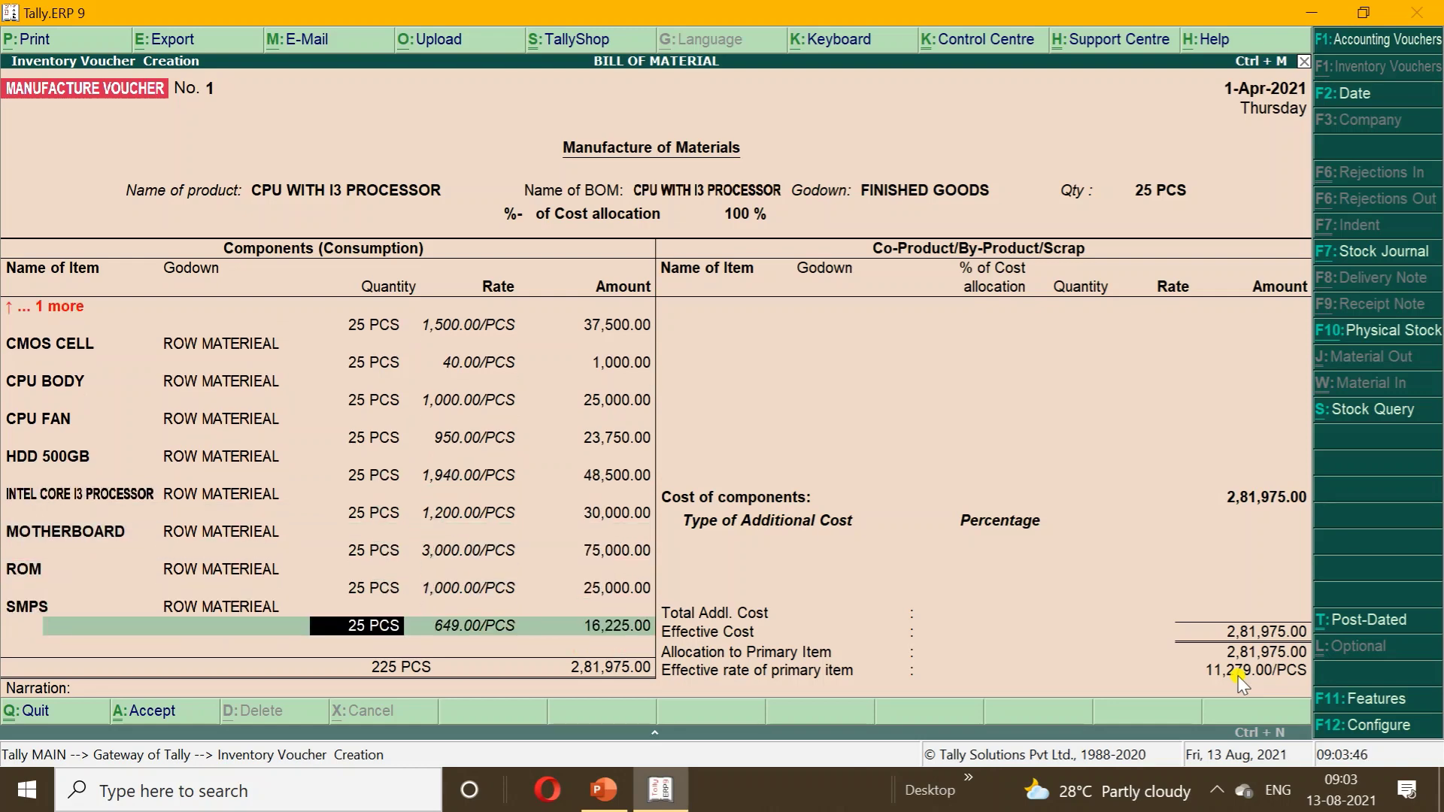
key("Return")
key("Return")
key("Return")
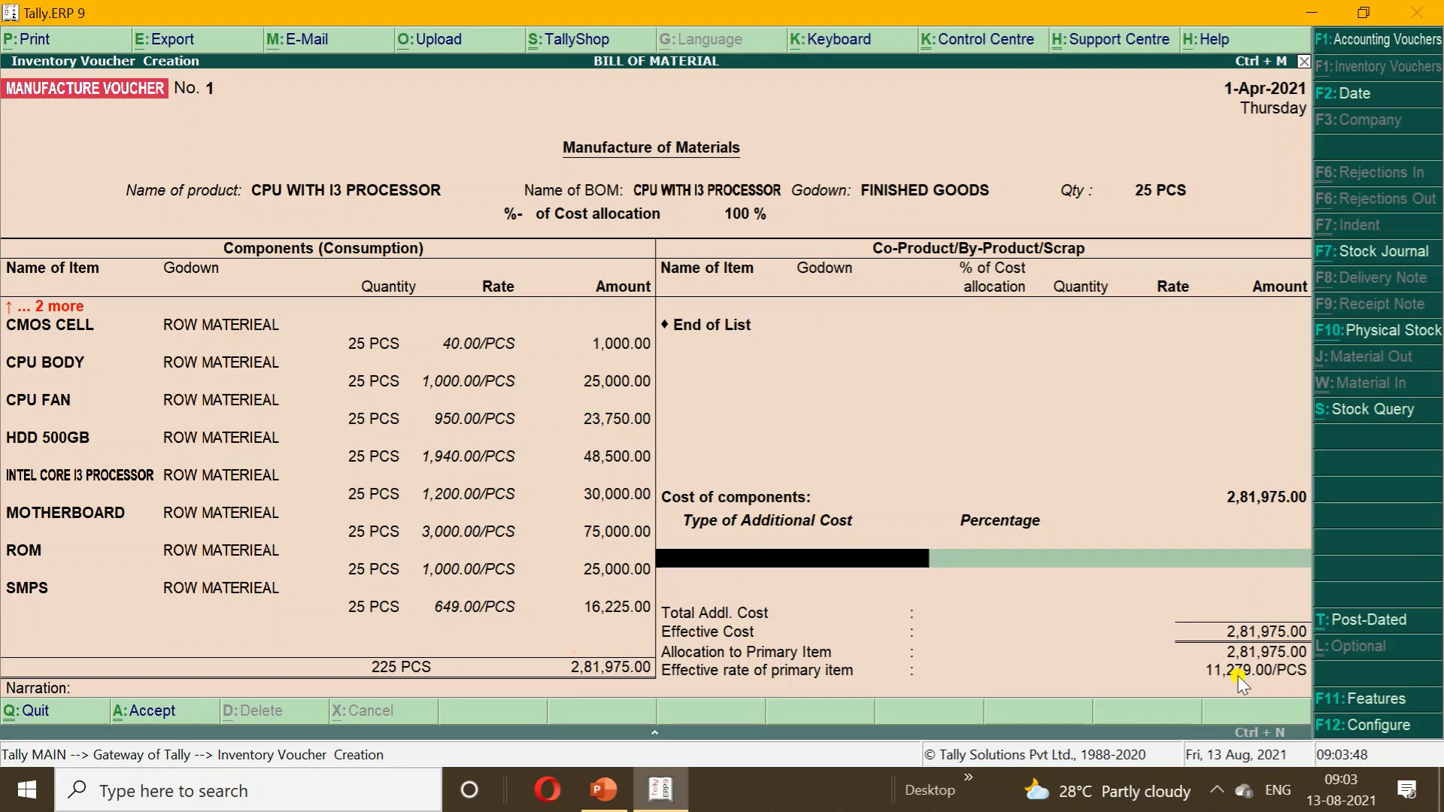
- Create a LABOUR CHARGE ledger under Direct Expenses for the additional cost, keep the other defaults and save it
key("alt+c")
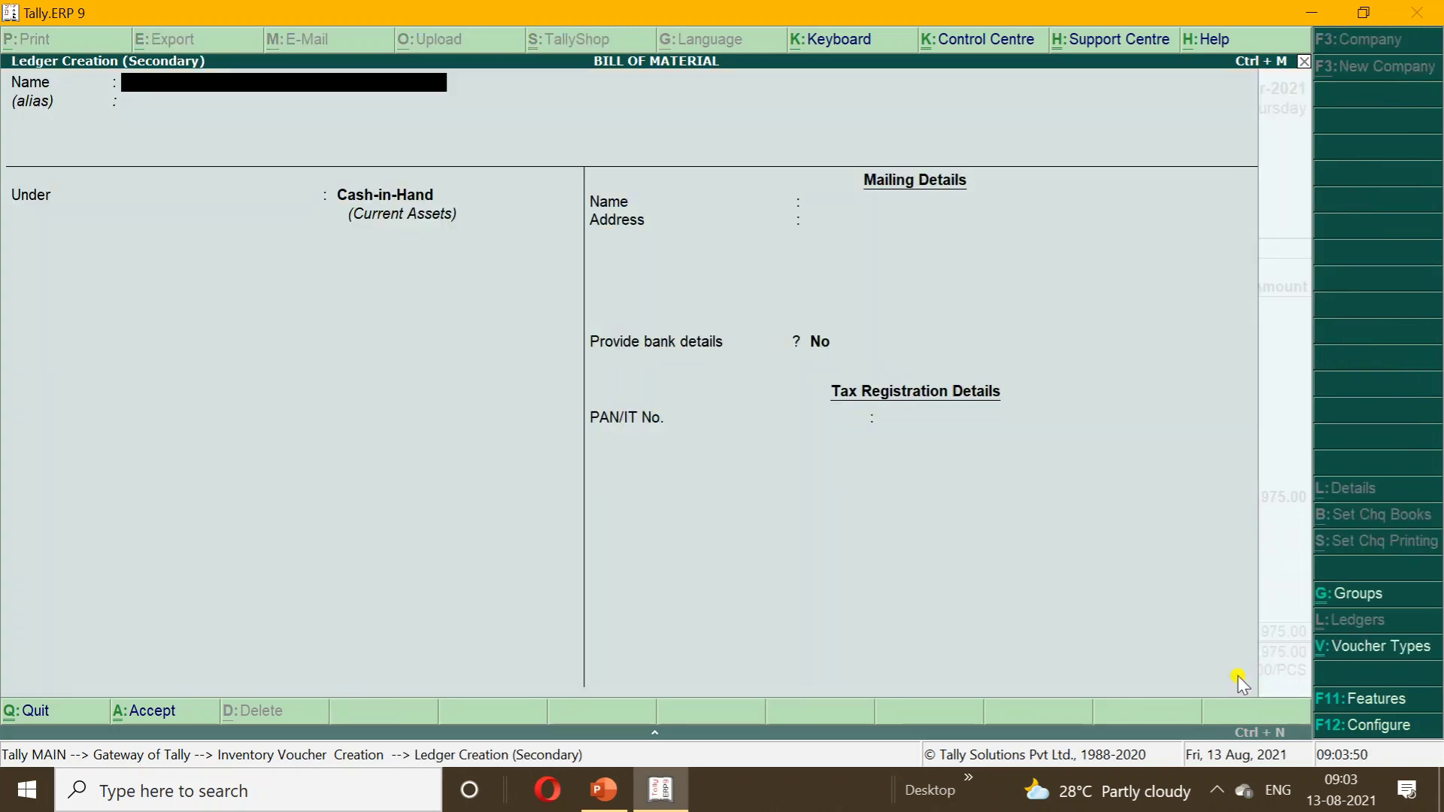
type("LABOUR CHAR")
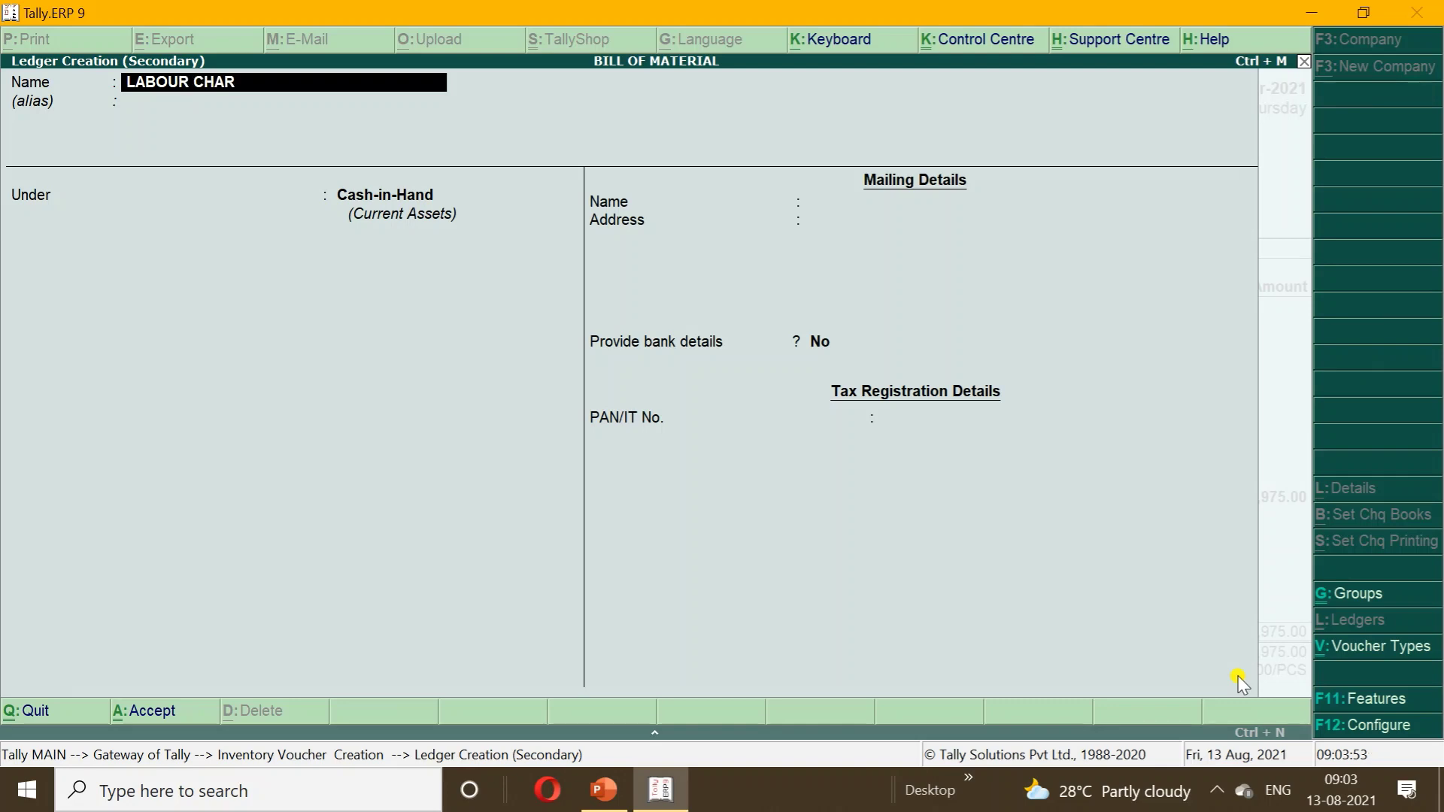
type("GE")
key("Return")
type("DI")
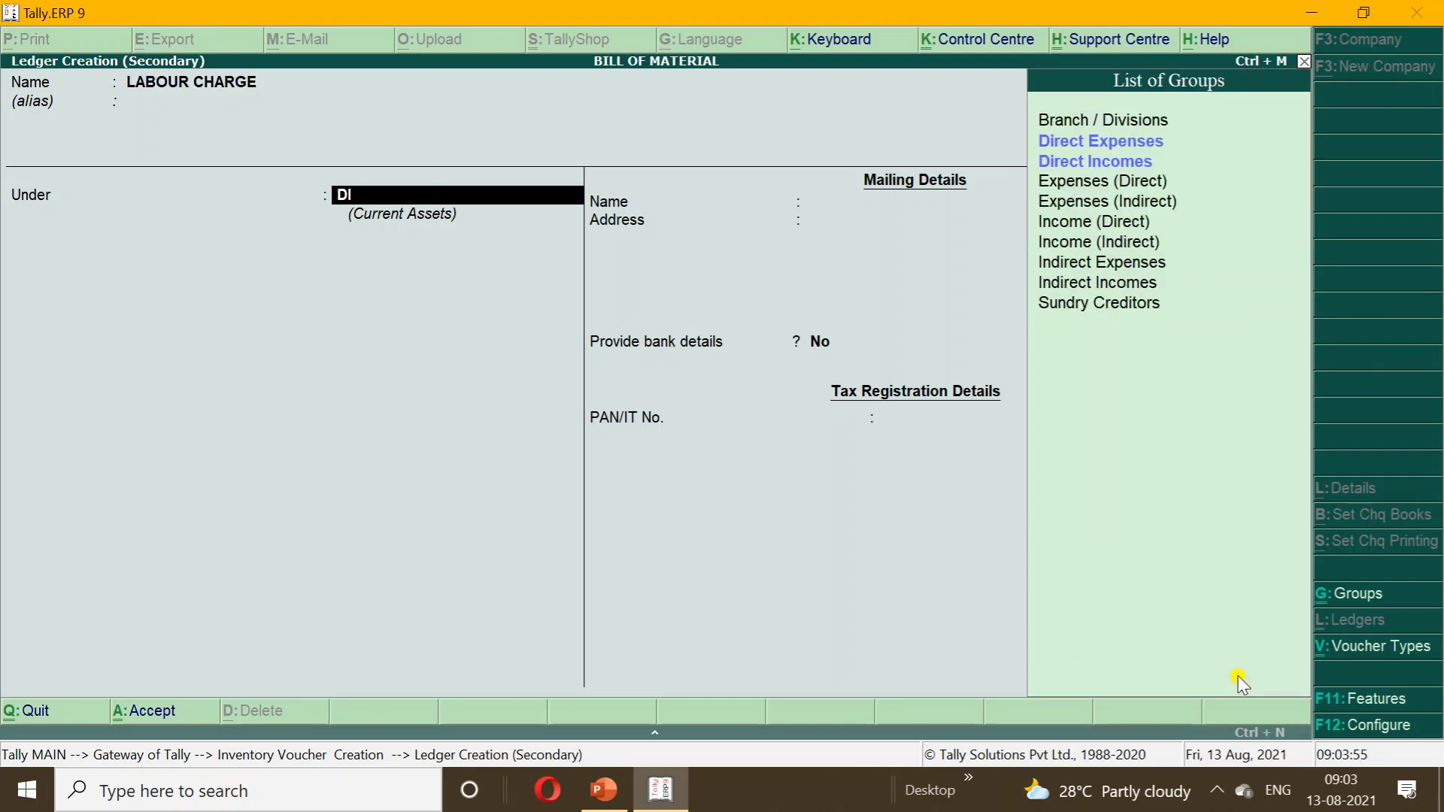
key("Down")
key("Up")
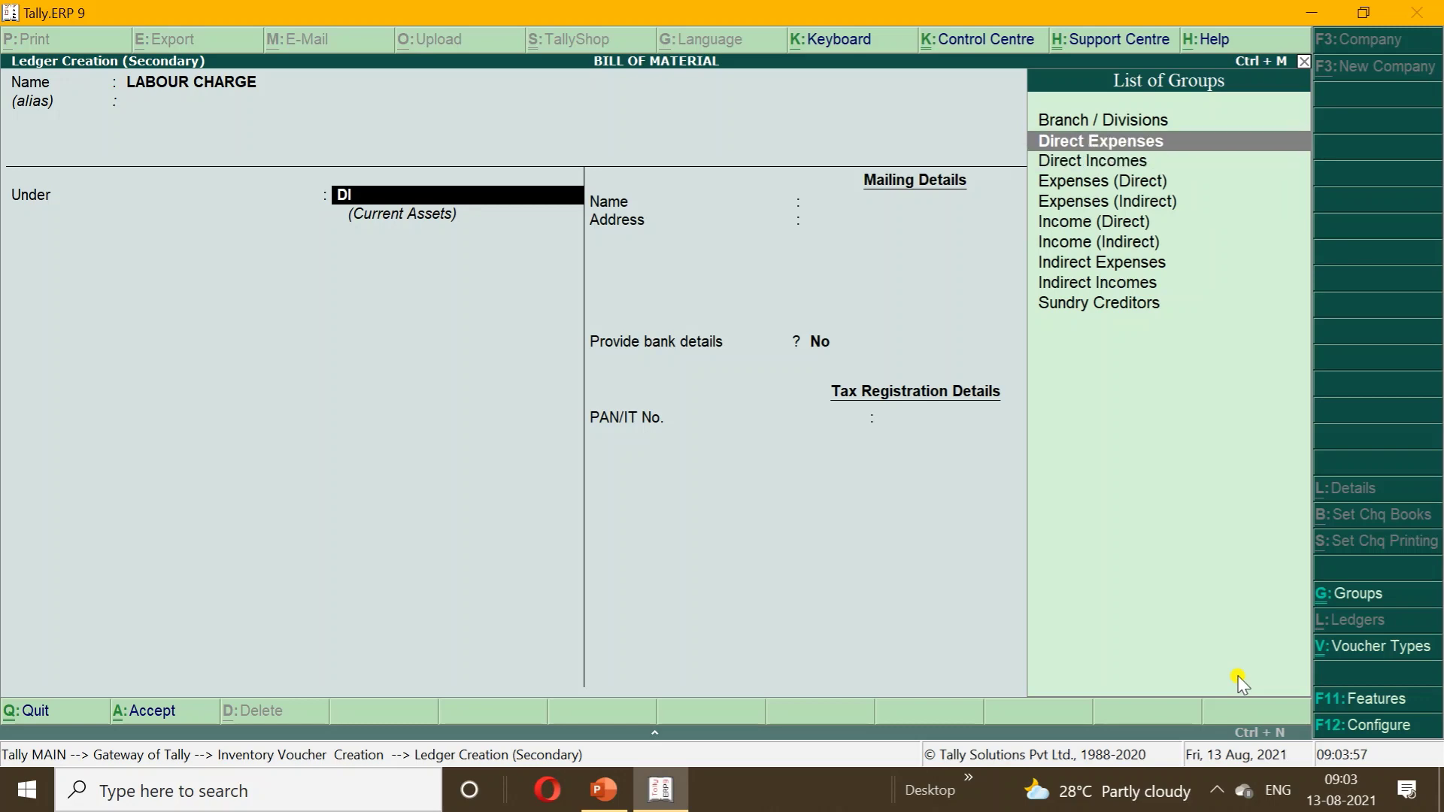
key("Return")
key("Return")
key("Return")
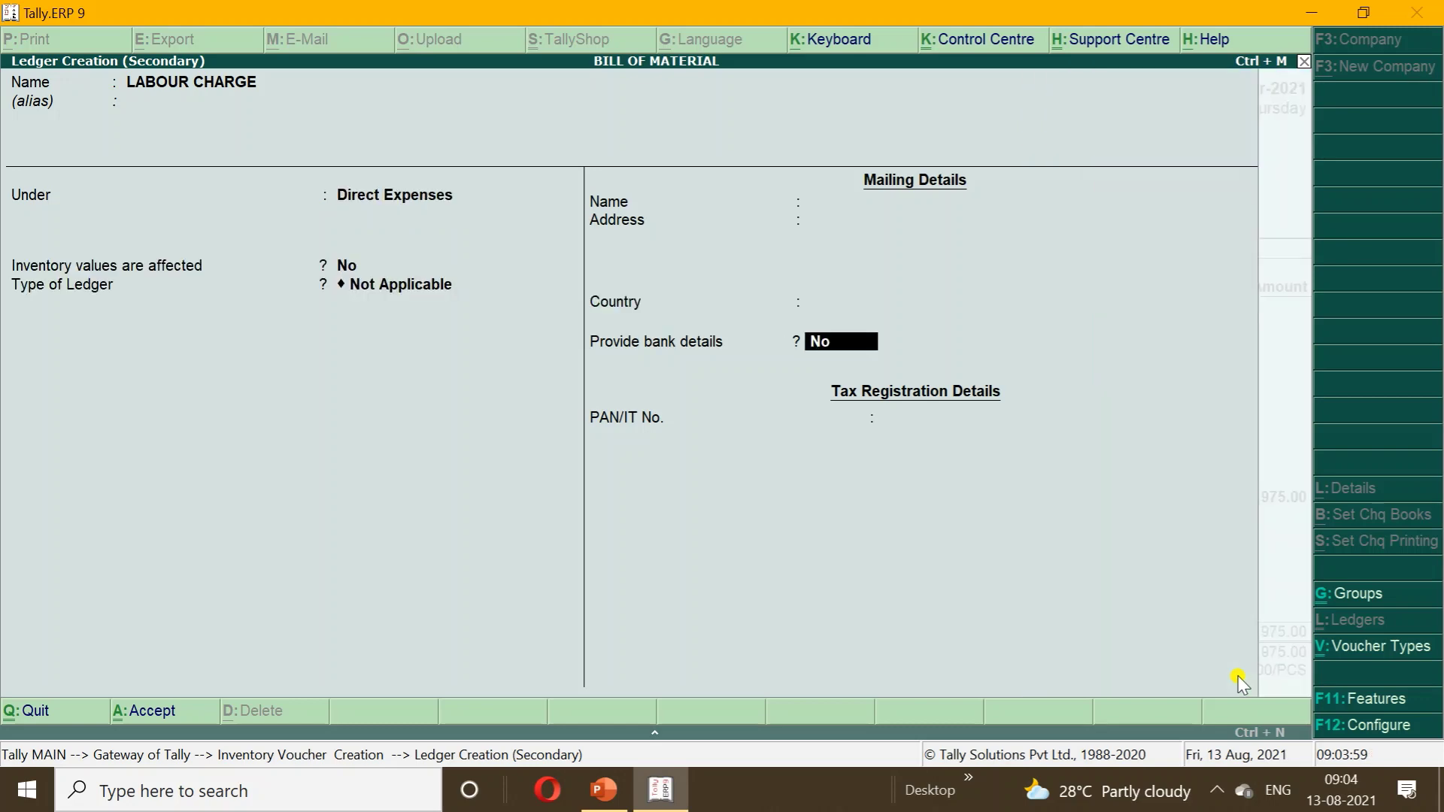
key("ctrl+a")
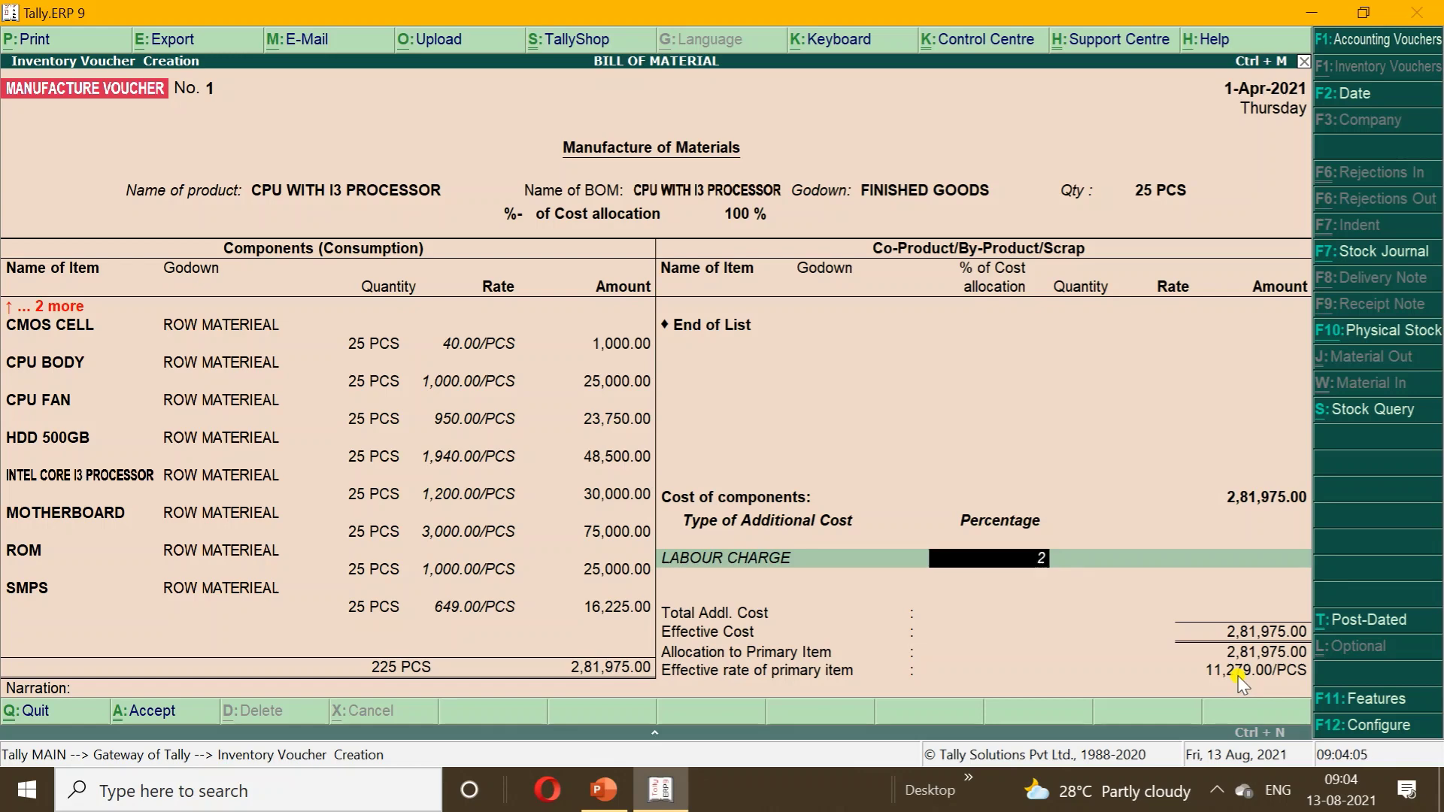
- Replace the 2% additional cost for LABOUR CHARGE with a fixed amount of 2,000 and end the additional cost list
key("Return")
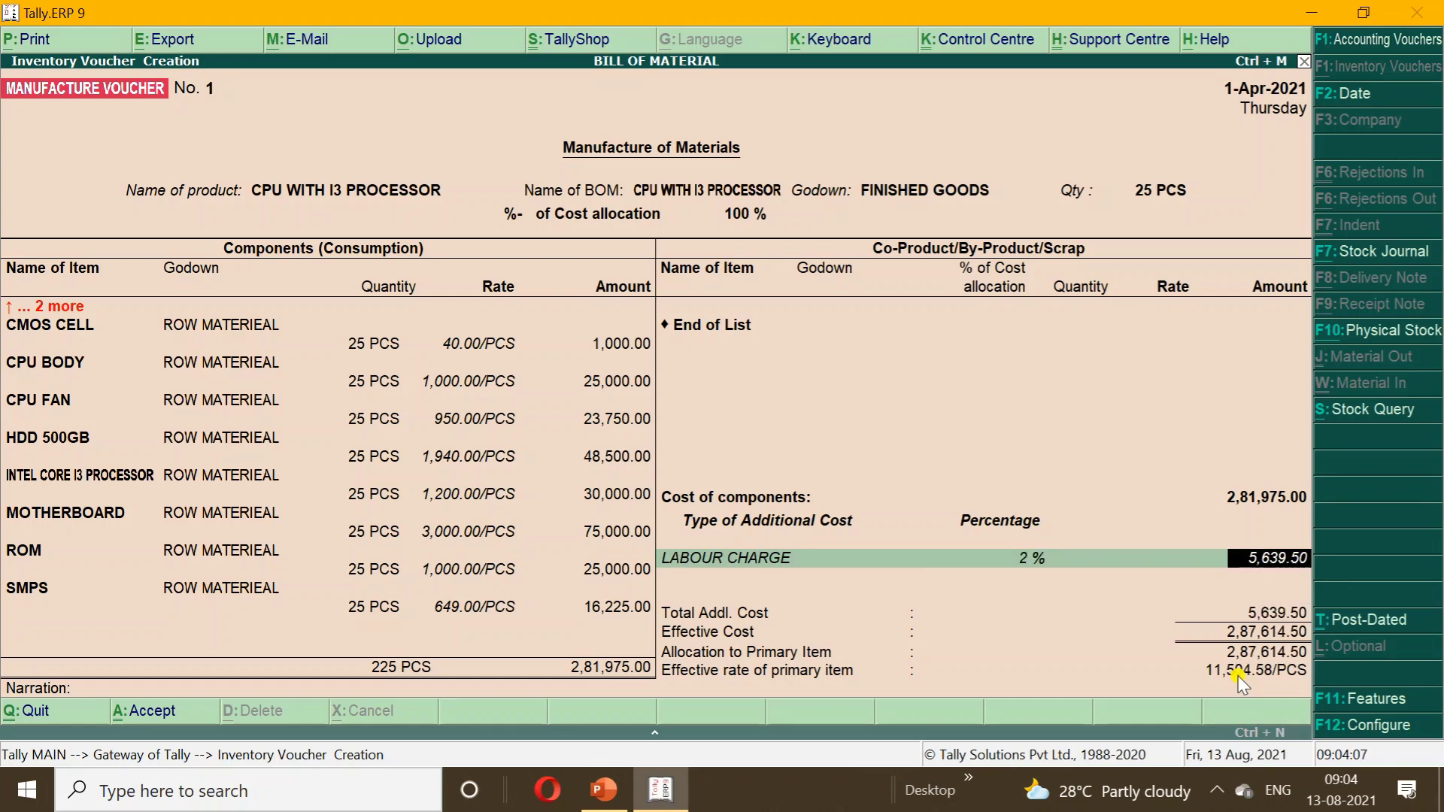
key("BackSpace")
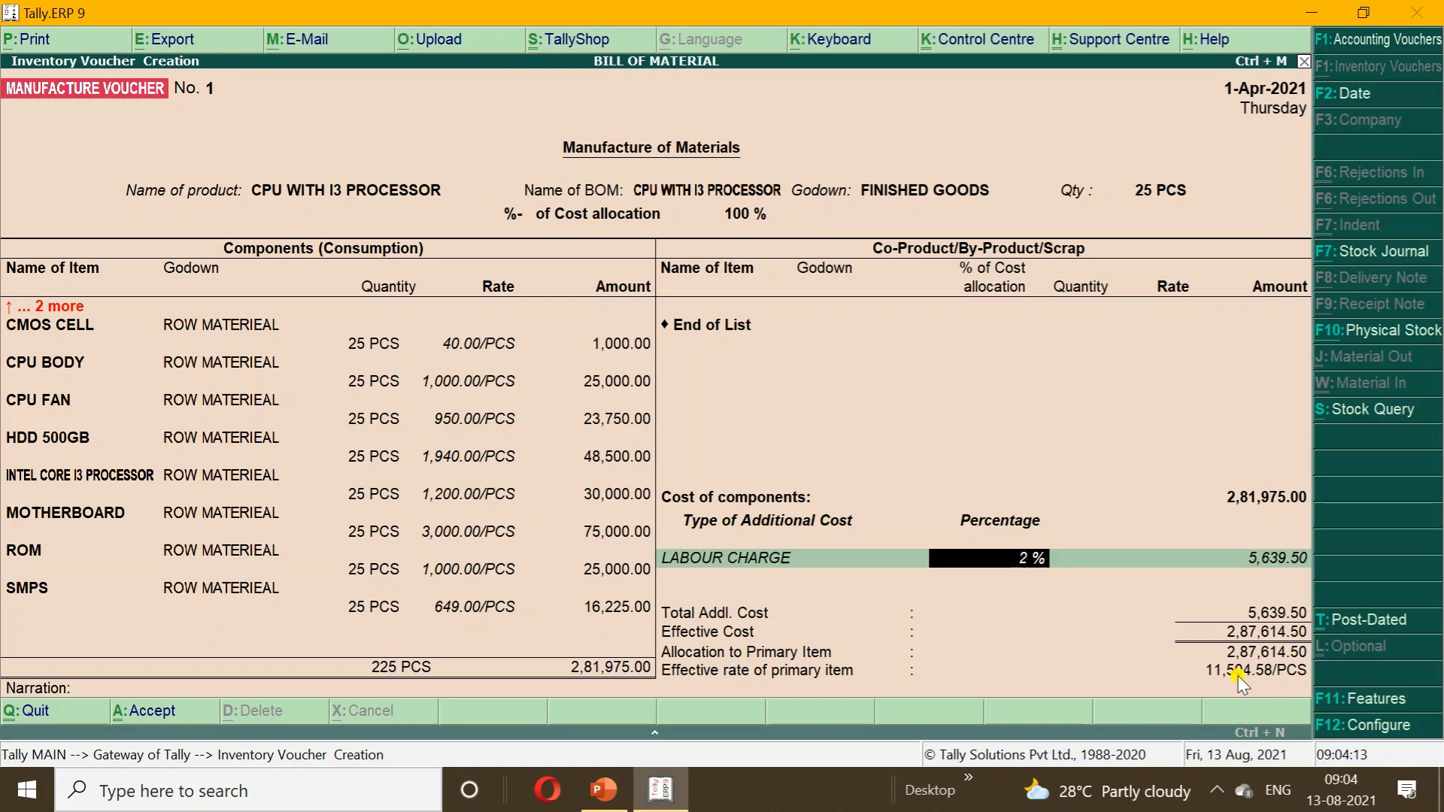
key("Delete")
key("Delete")
key("Delete")
key("Return")
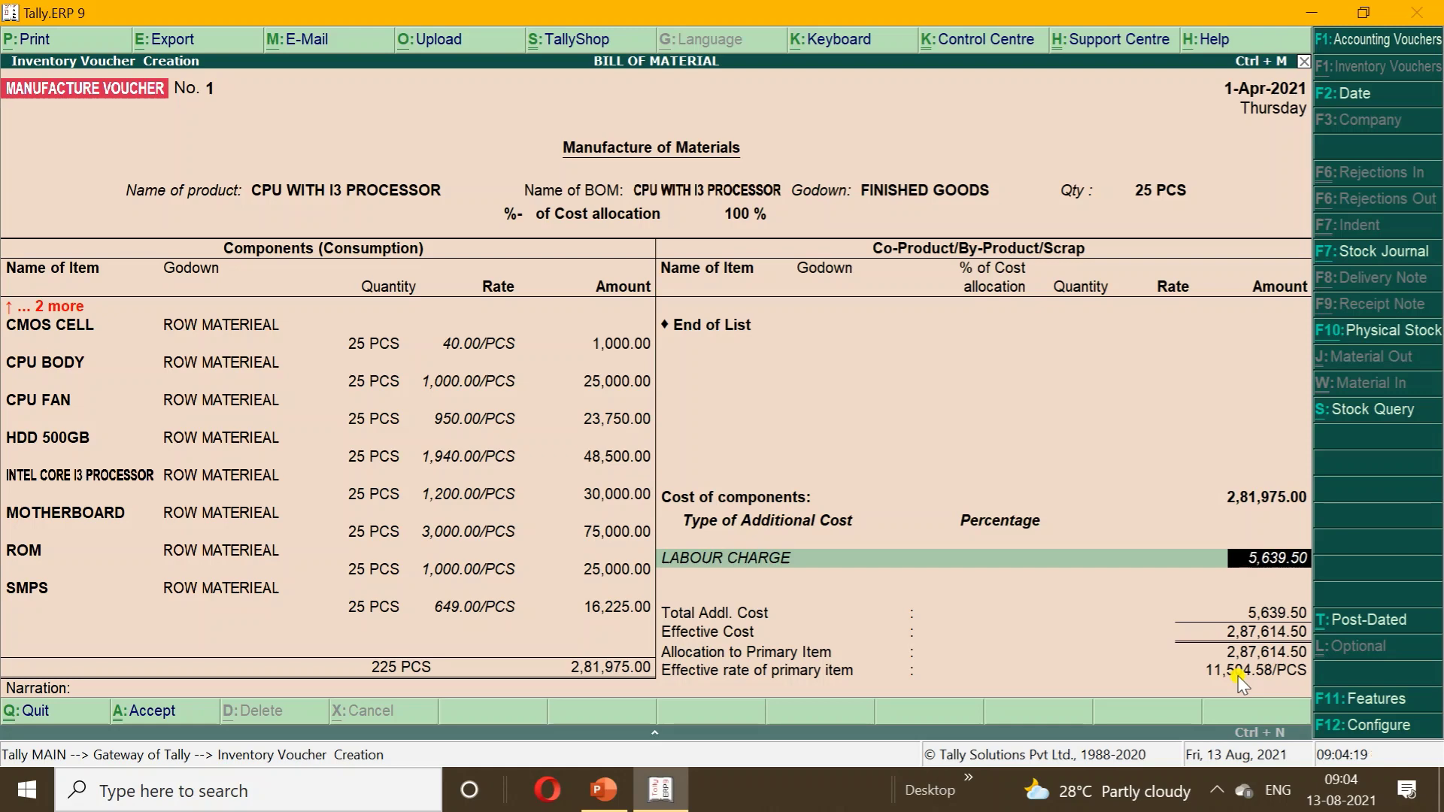
type("2000")
key("Return")
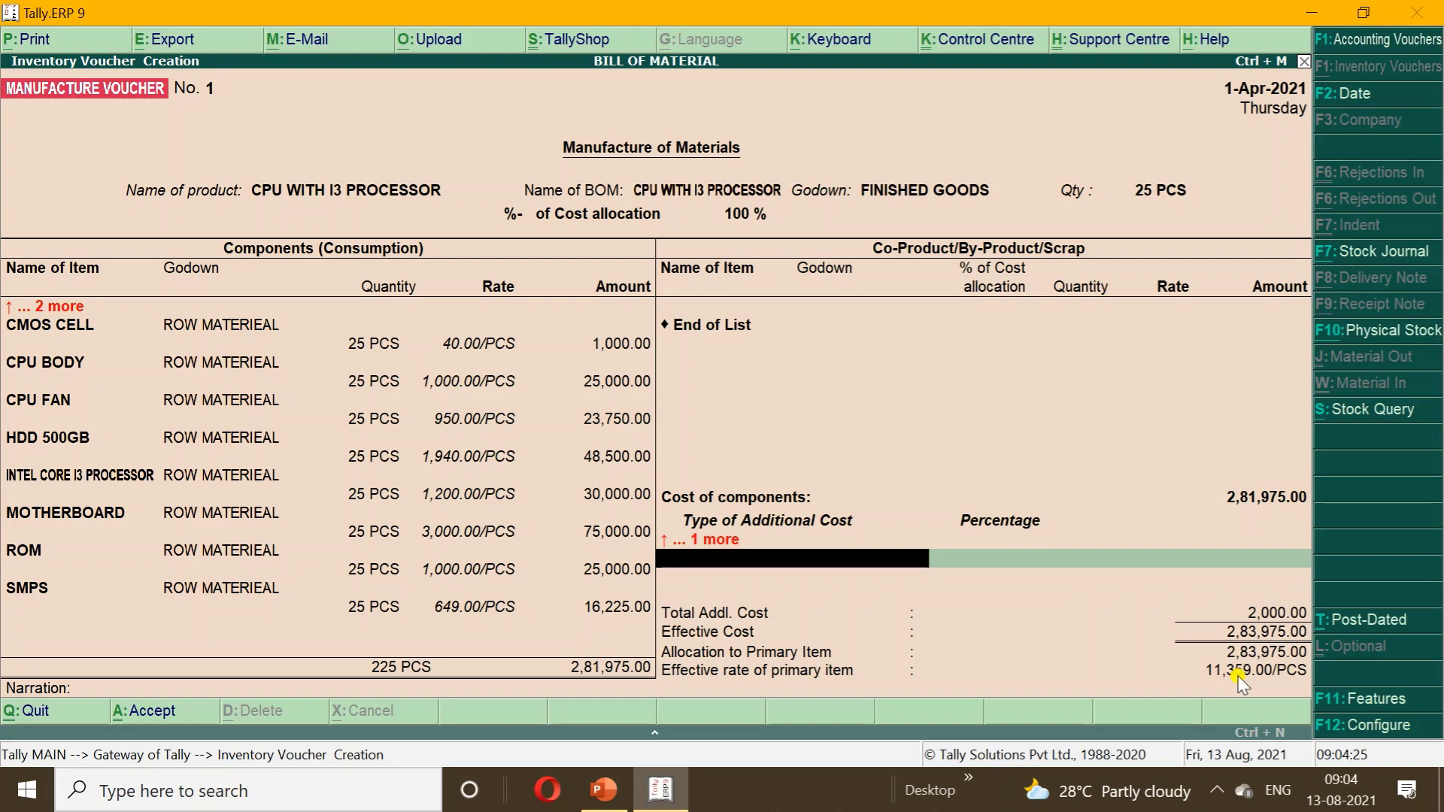
key("Return")
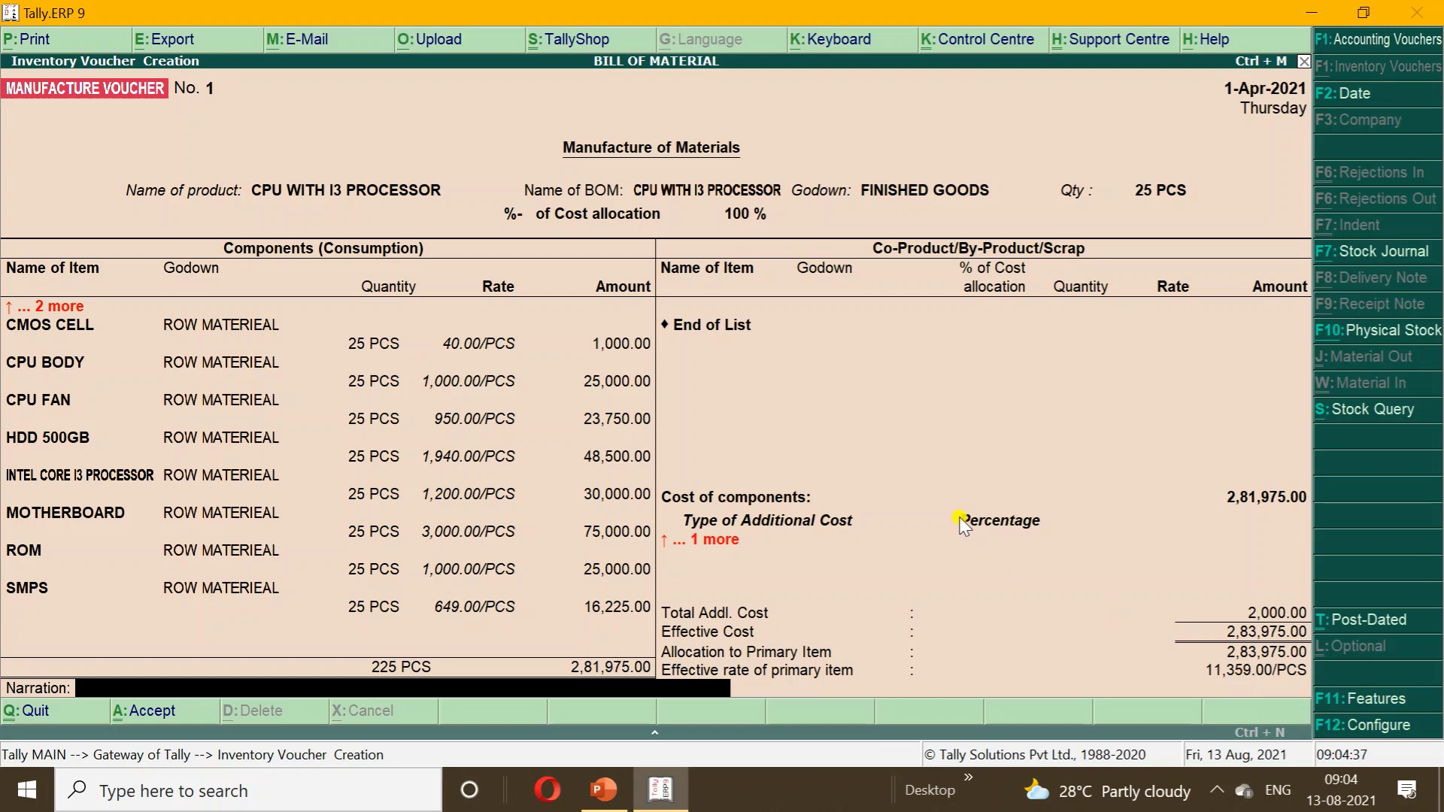
- Review the LABOUR CHARGE line in the additional costs and decline the voucher's acceptance
left_click(817, 536)
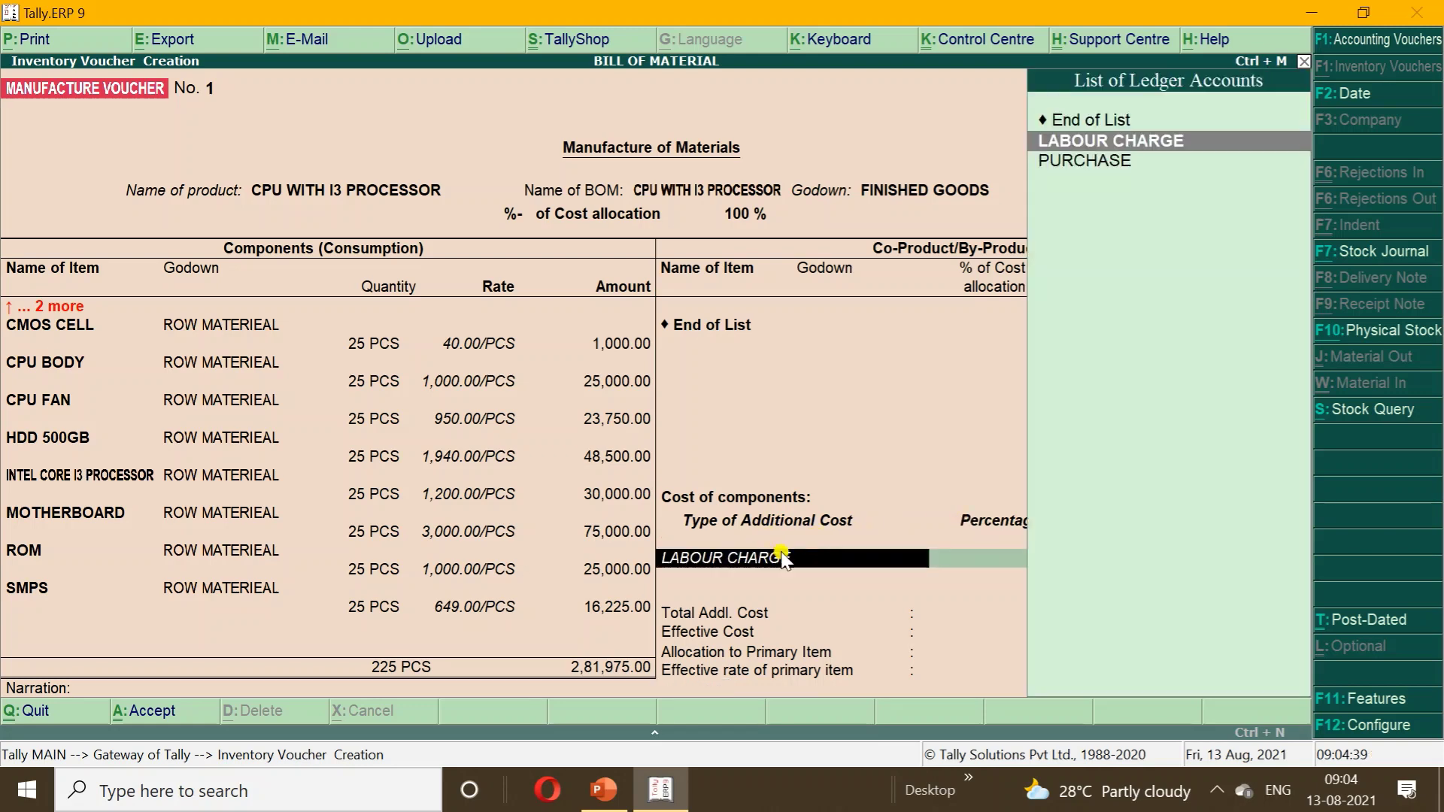
key("Return")
key("Return")
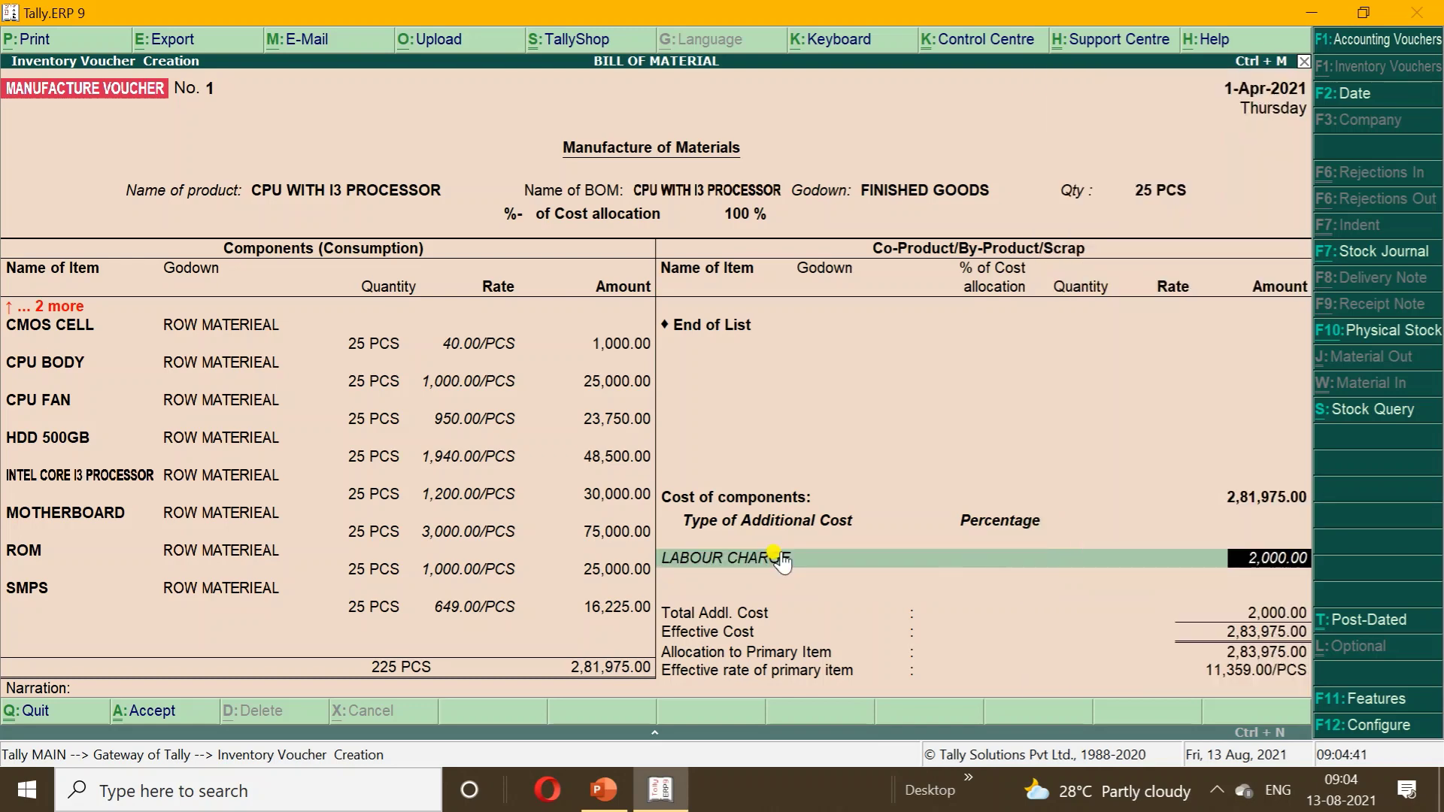
key("Return")
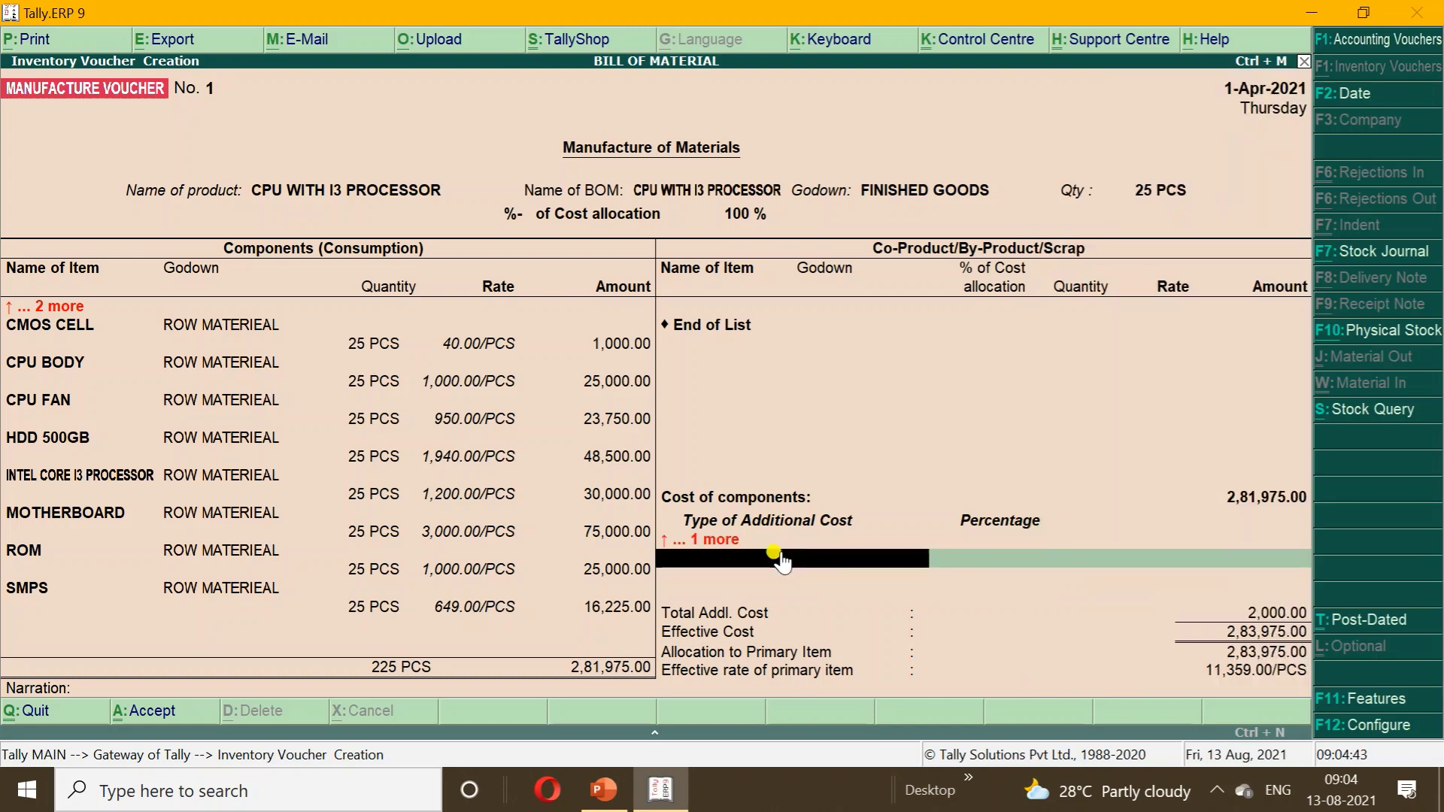
key("Return")
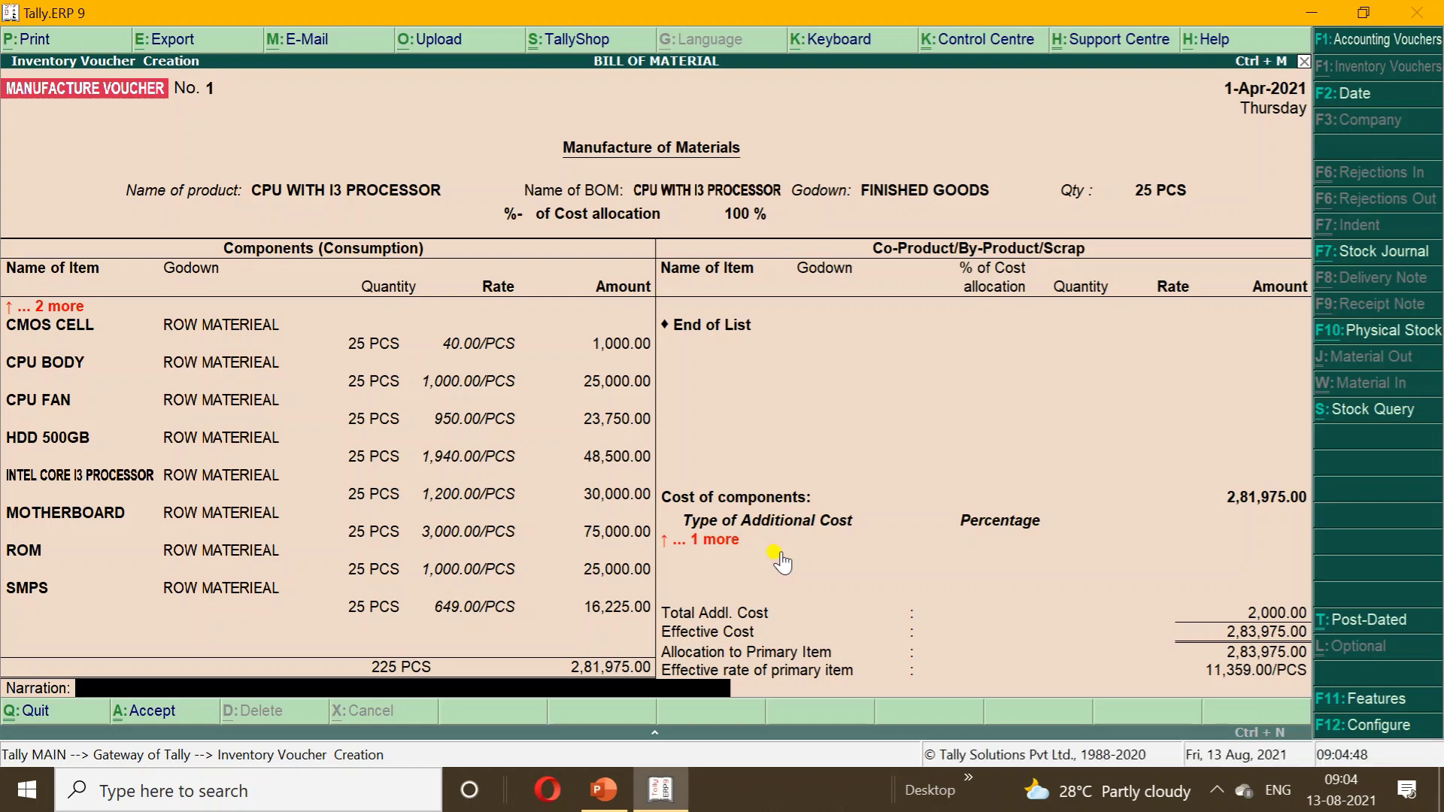
key("Return")
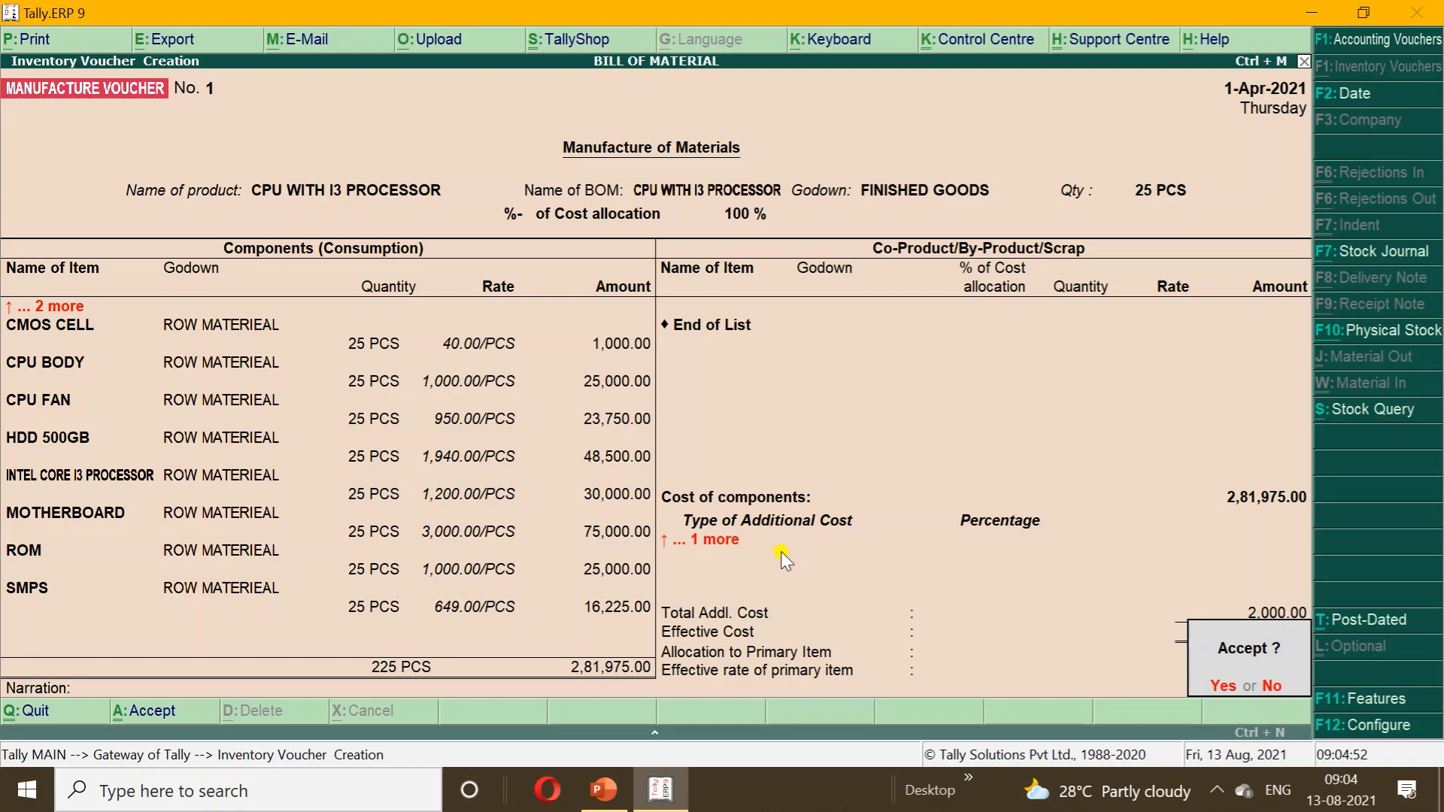
key("n")
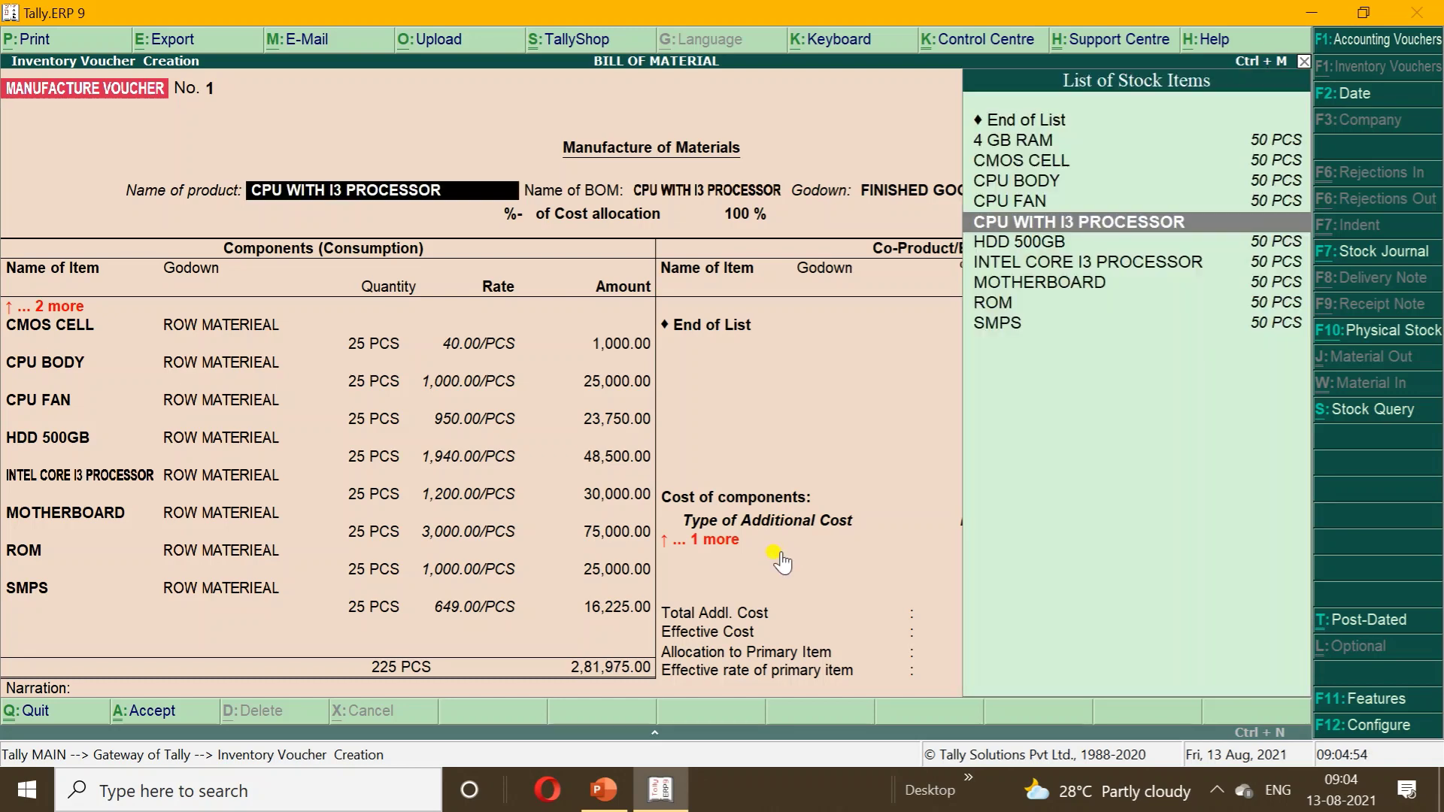
- Keep the product, its FINISHED GOODS godown and quantity, save the manufacturing voucher and leave voucher entry
key("Return")
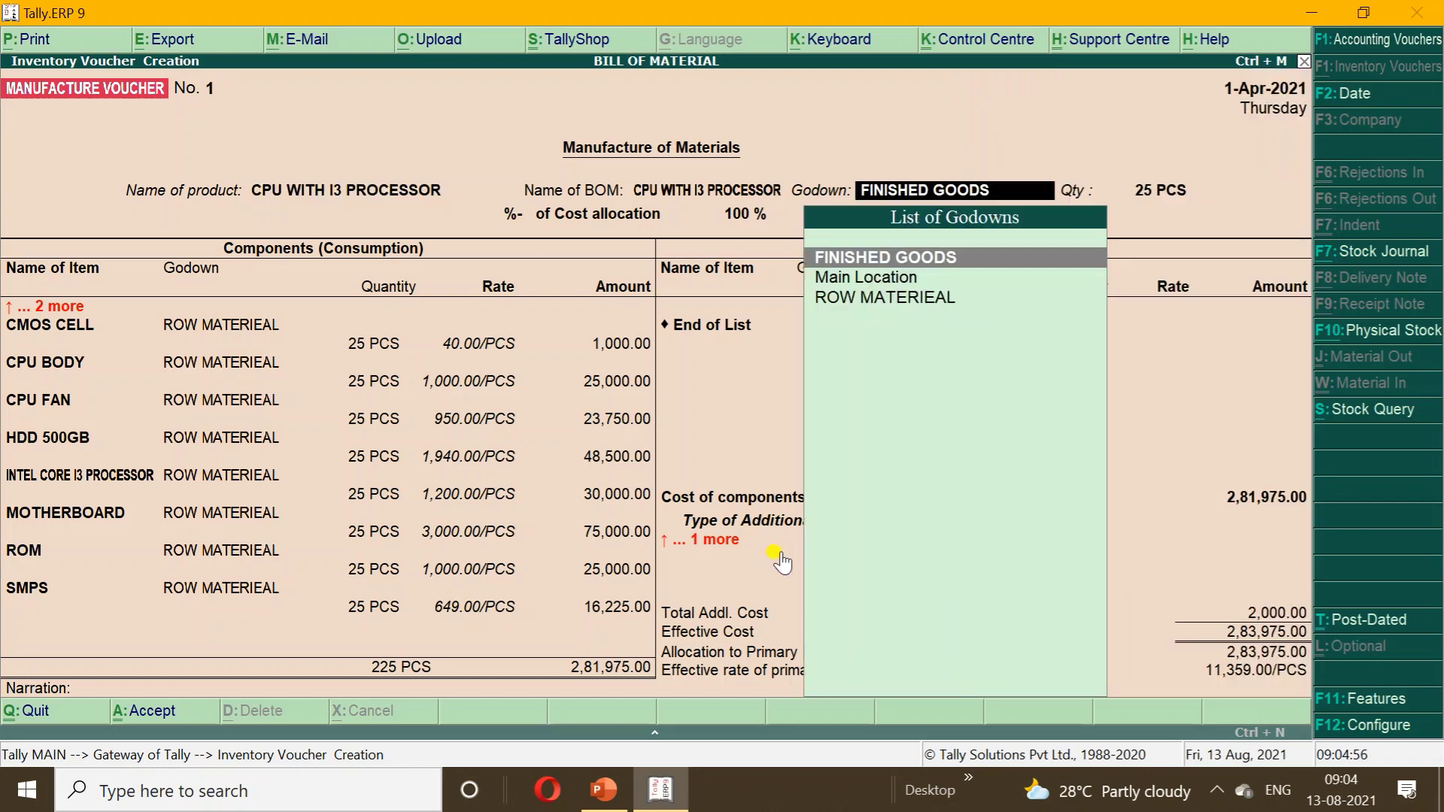
key("Return")
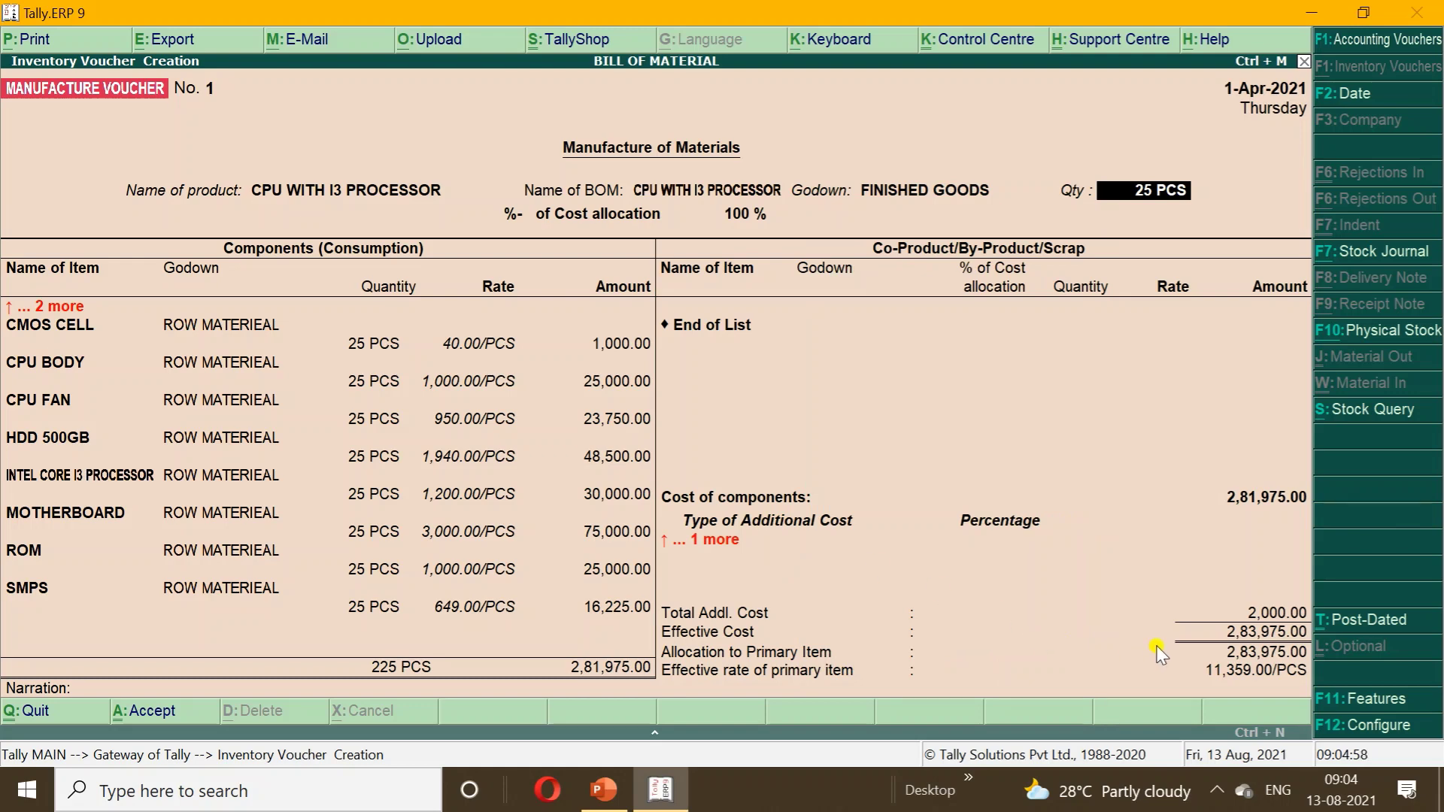
key("ctrl+a")
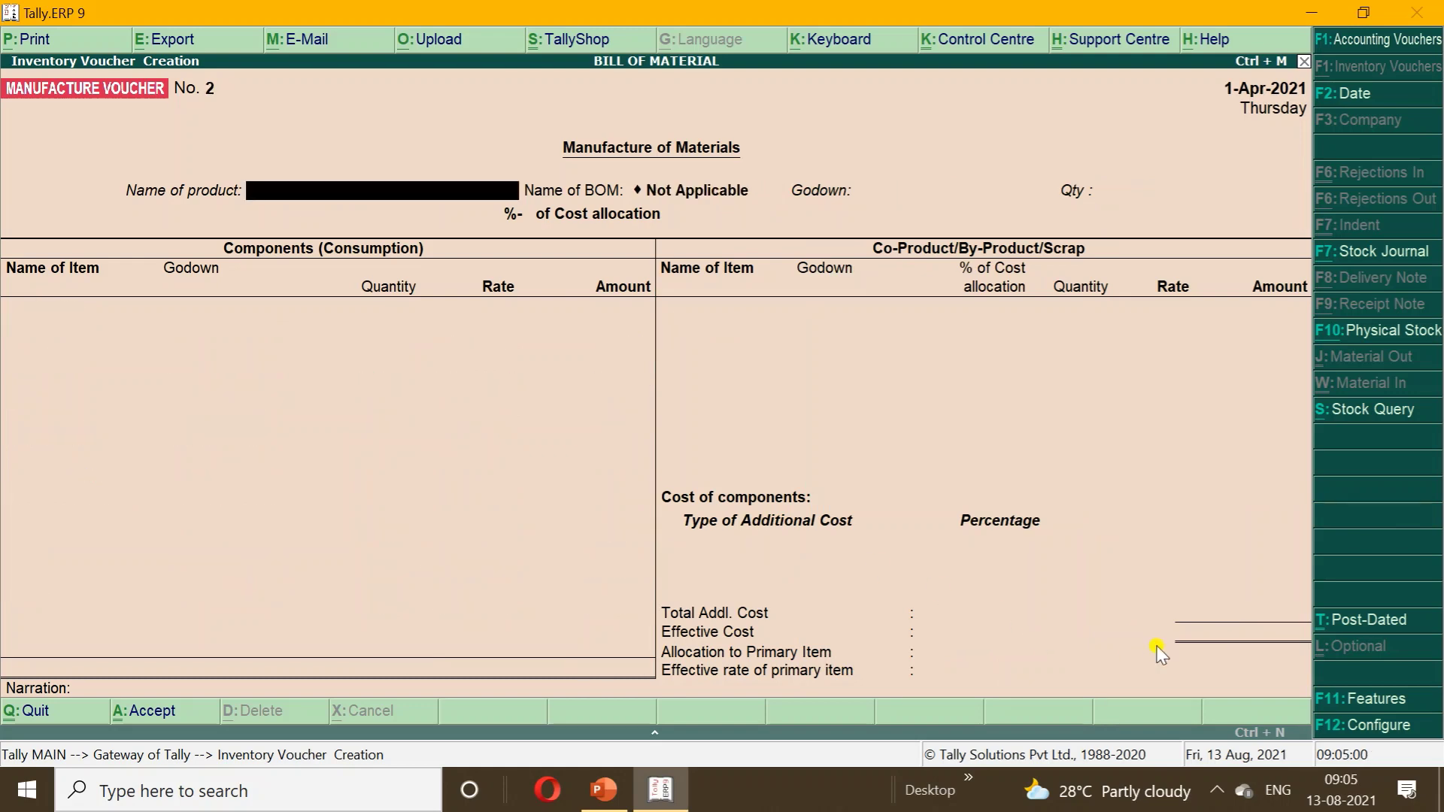
key("Escape")
key("Return")
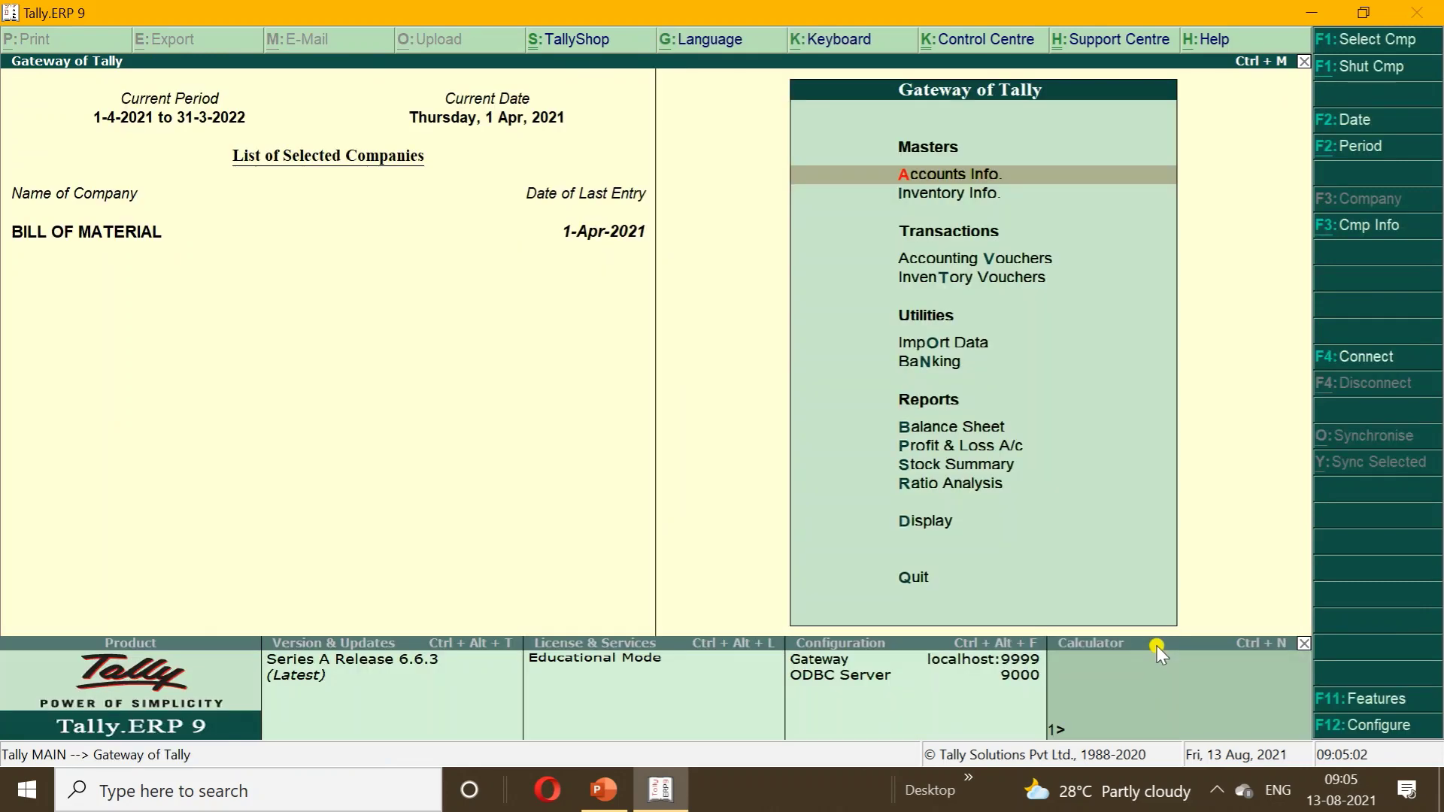
- Open the Stock Summary and inspect the monthly stock of CPU WITH I3 PROCESSOR in the FINISHED GOODS group
key("Down")
key("Down")
key("Down")
key("Down")
key("Down")
key("Down")
key("Down")
key("Down")
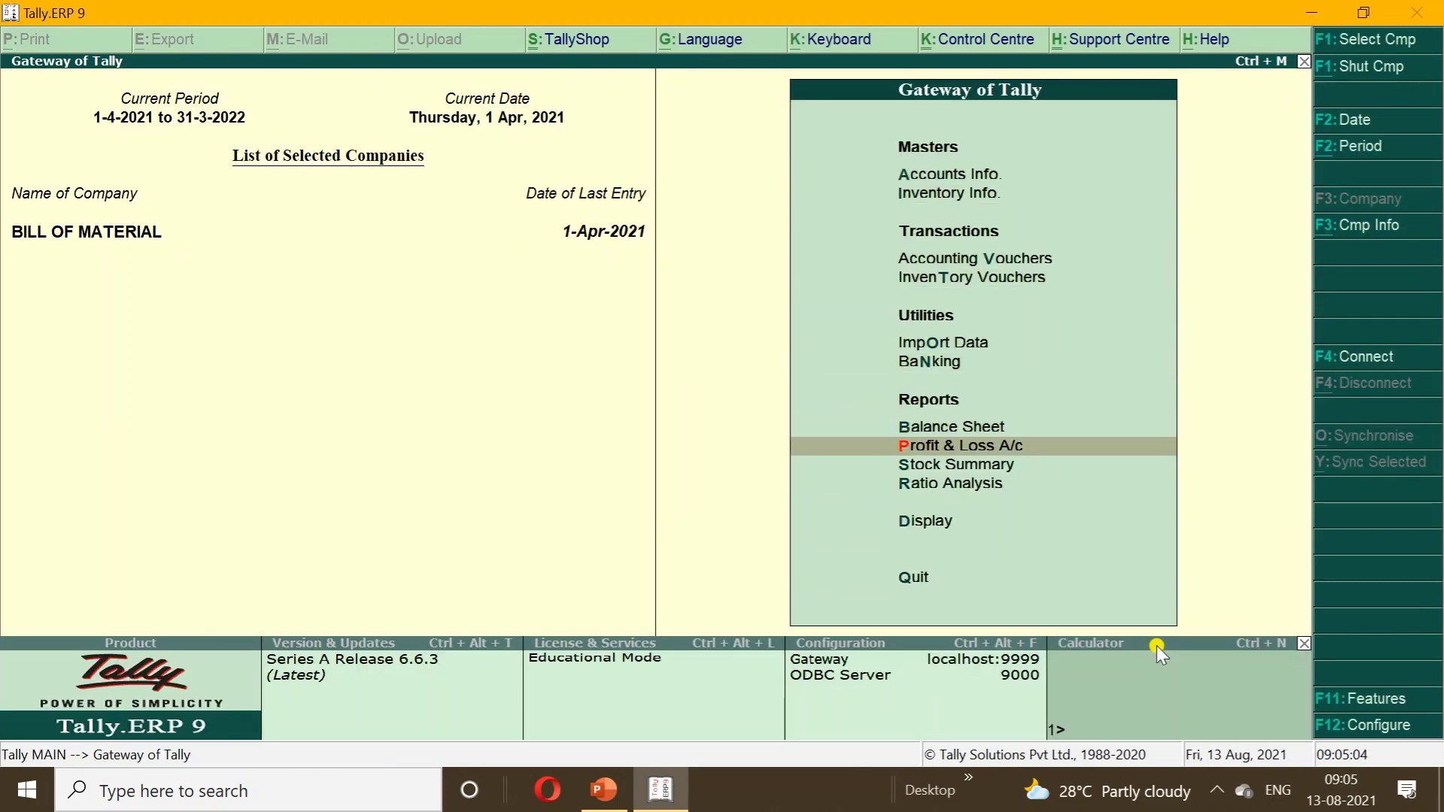
key("Return")
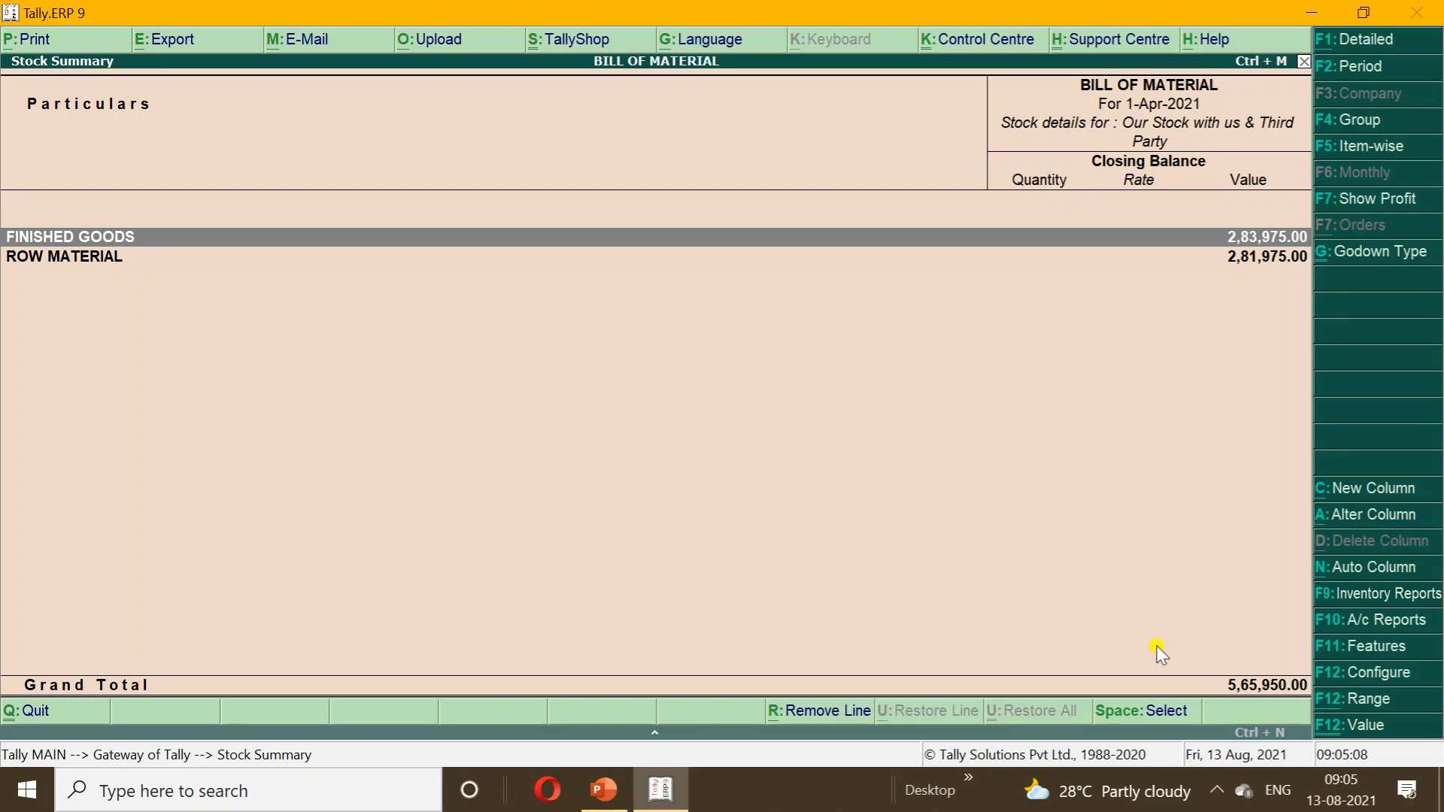
key("Return")
key("Return")
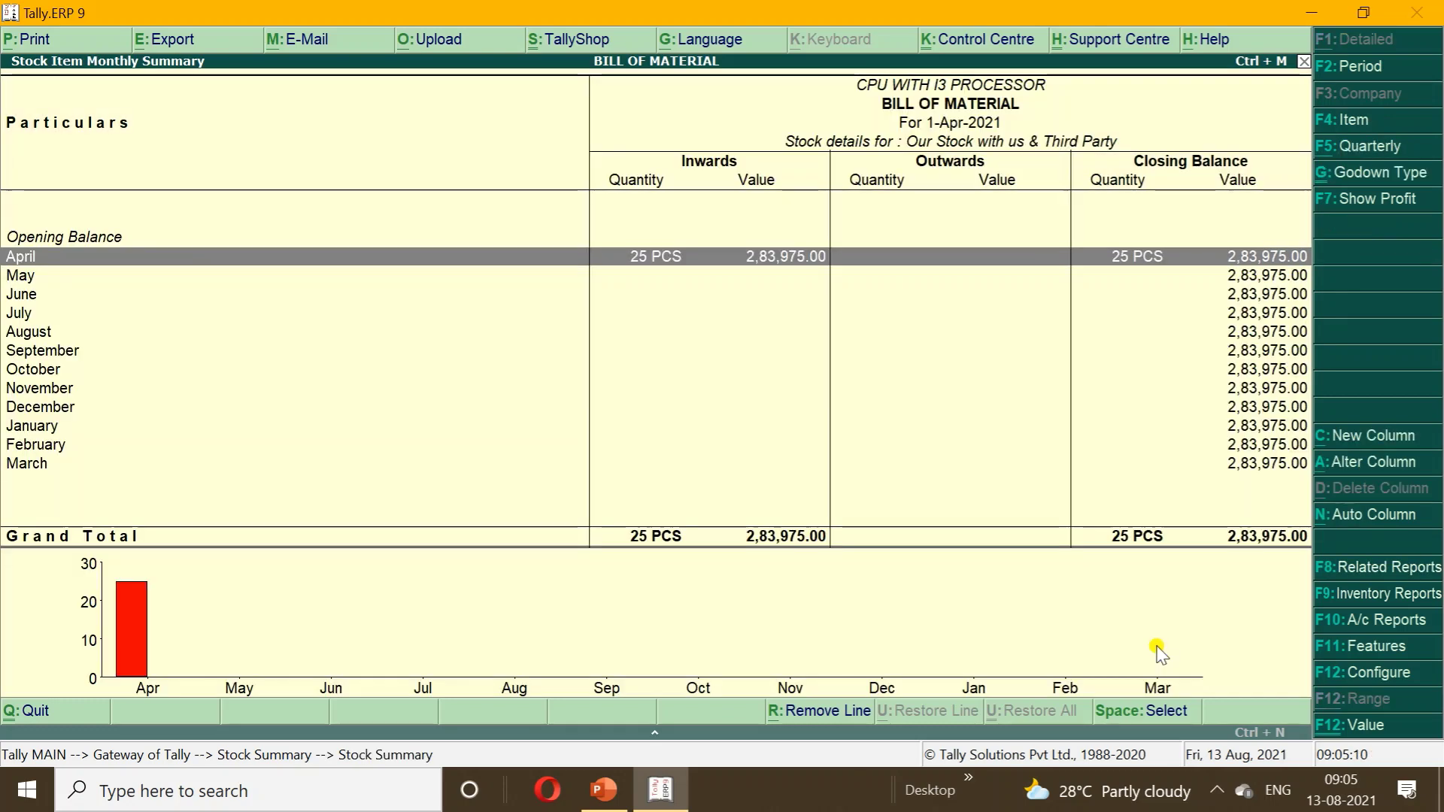
- Leave the finished CPU's monthly stock and open the ROW MATERIAL group in the Stock Summary
key("Escape")
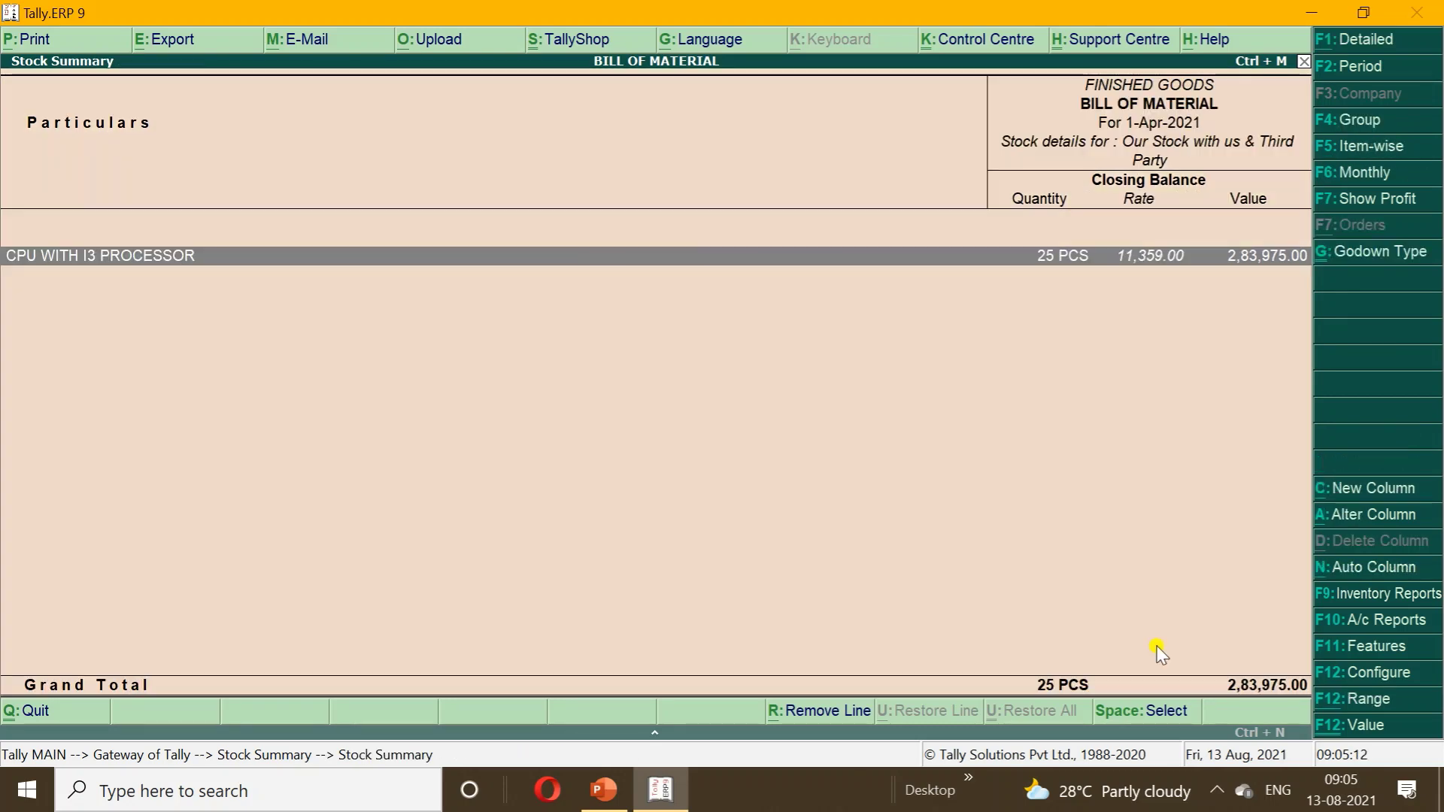
key("Escape")
key("Down")
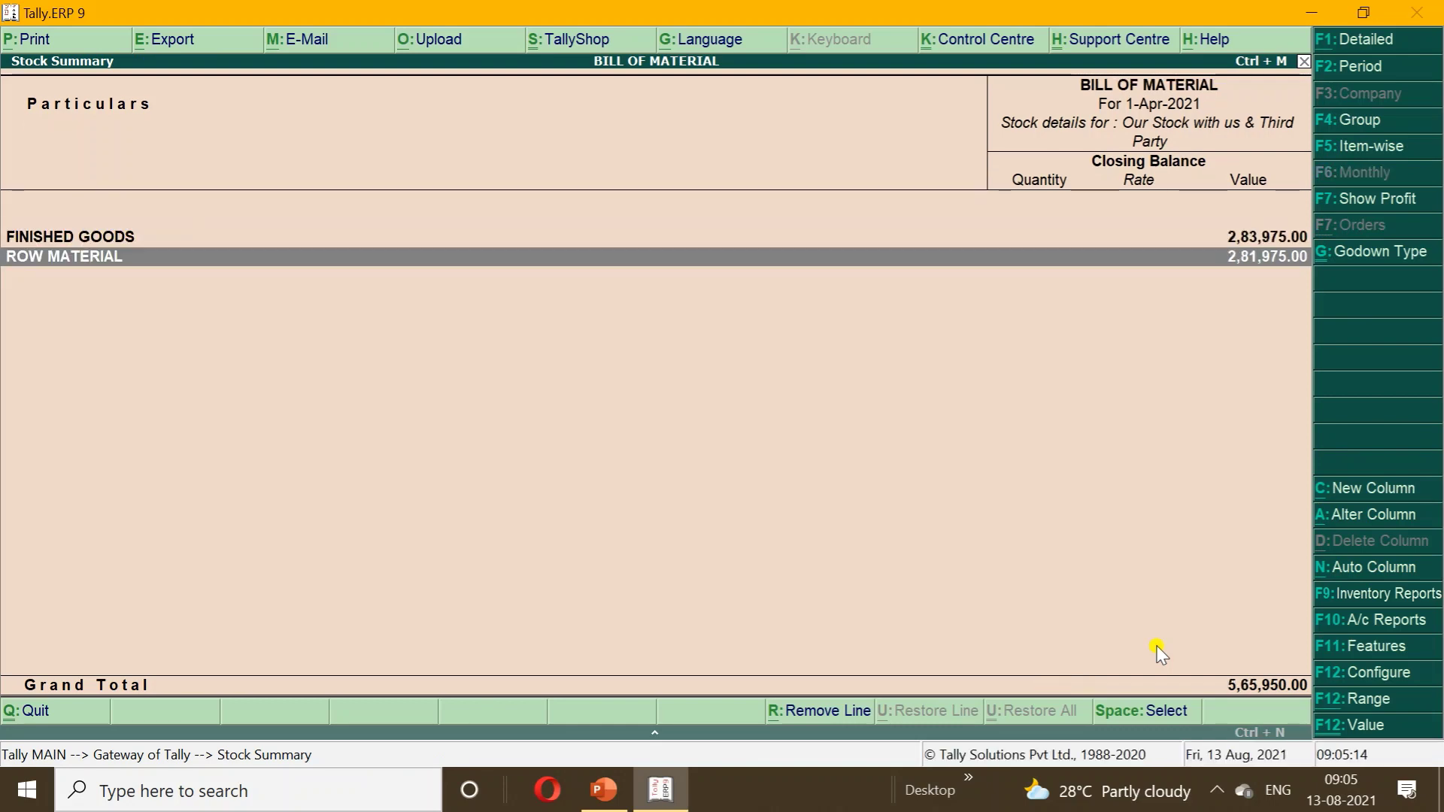
key("Return")
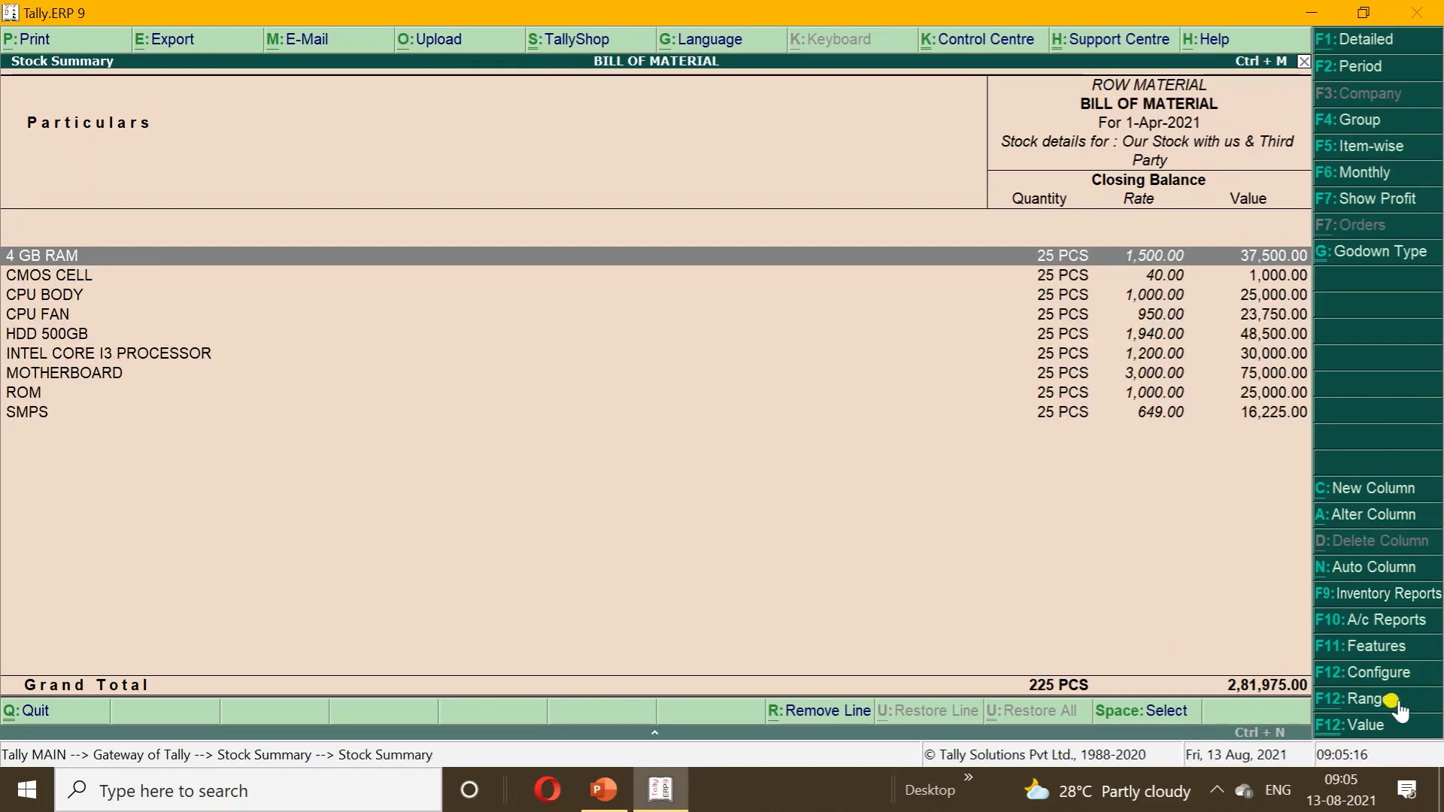
- Configure the ROW MATERIAL stock report to show opening balance, goods inwards, goods outwards and closing balance, review it and leave the Stock Summary
left_click(1370, 673)
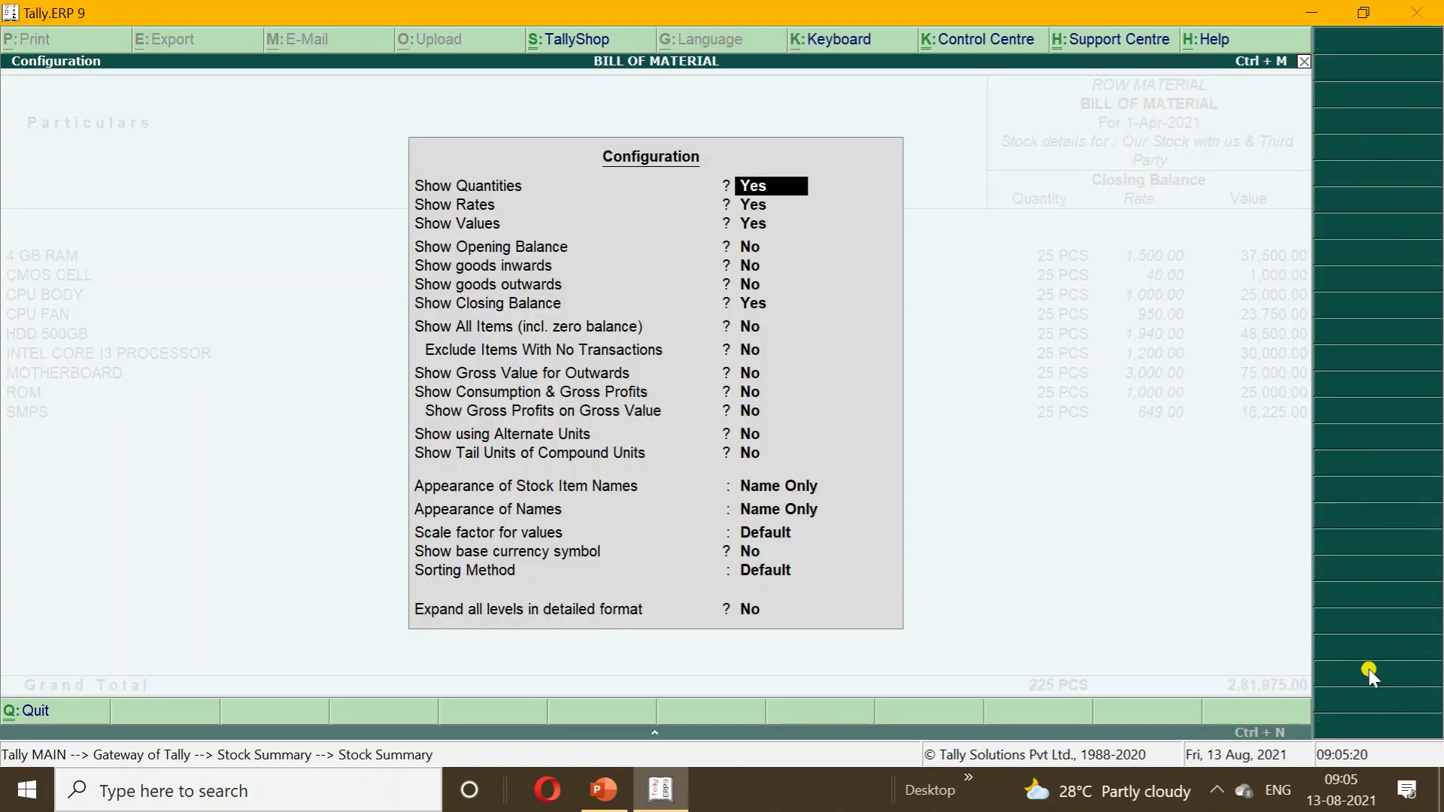
key("Return")
key("Return")
key("Return")
type("y")
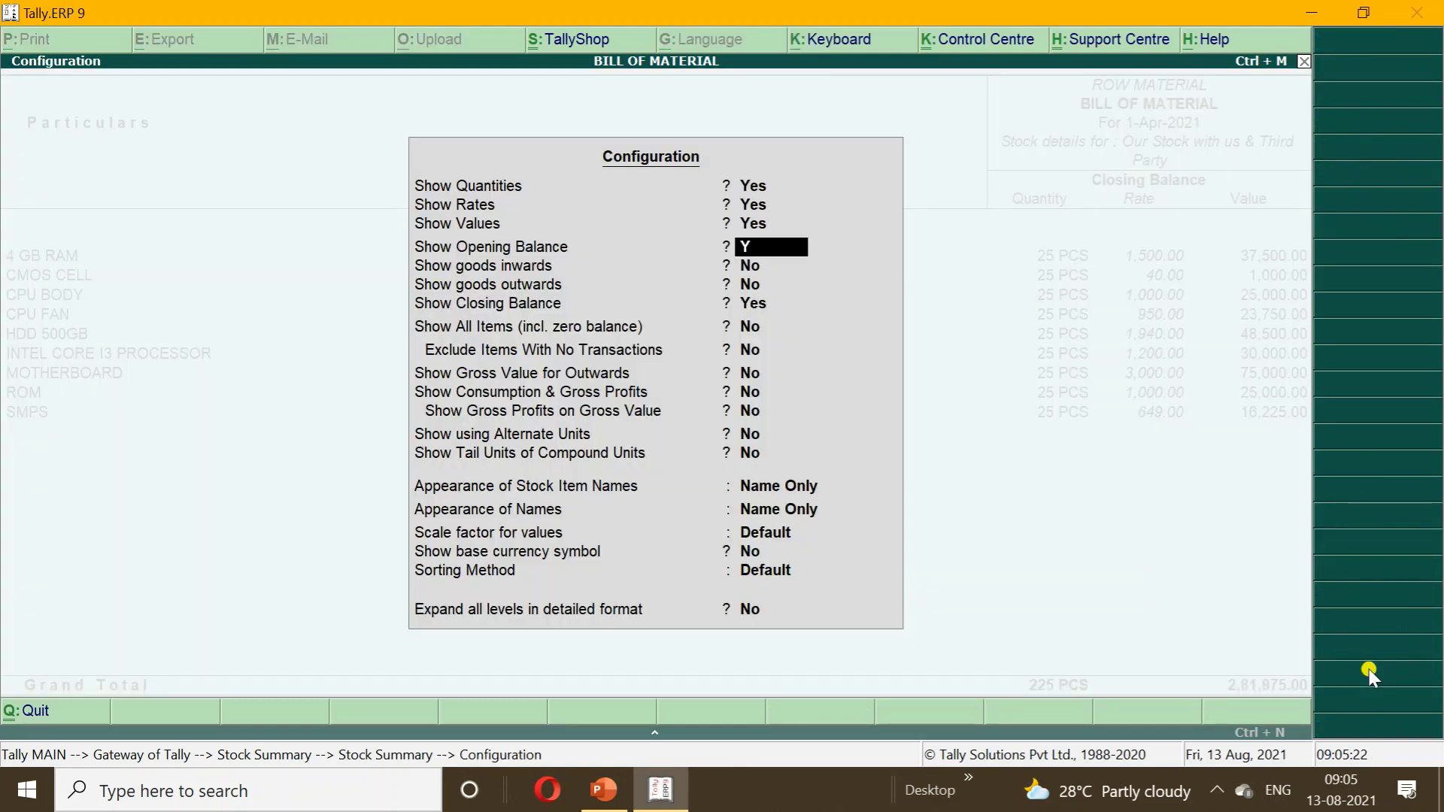
key("Return")
type("y")
key("Return")
type("y")
key("Return")
type("y")
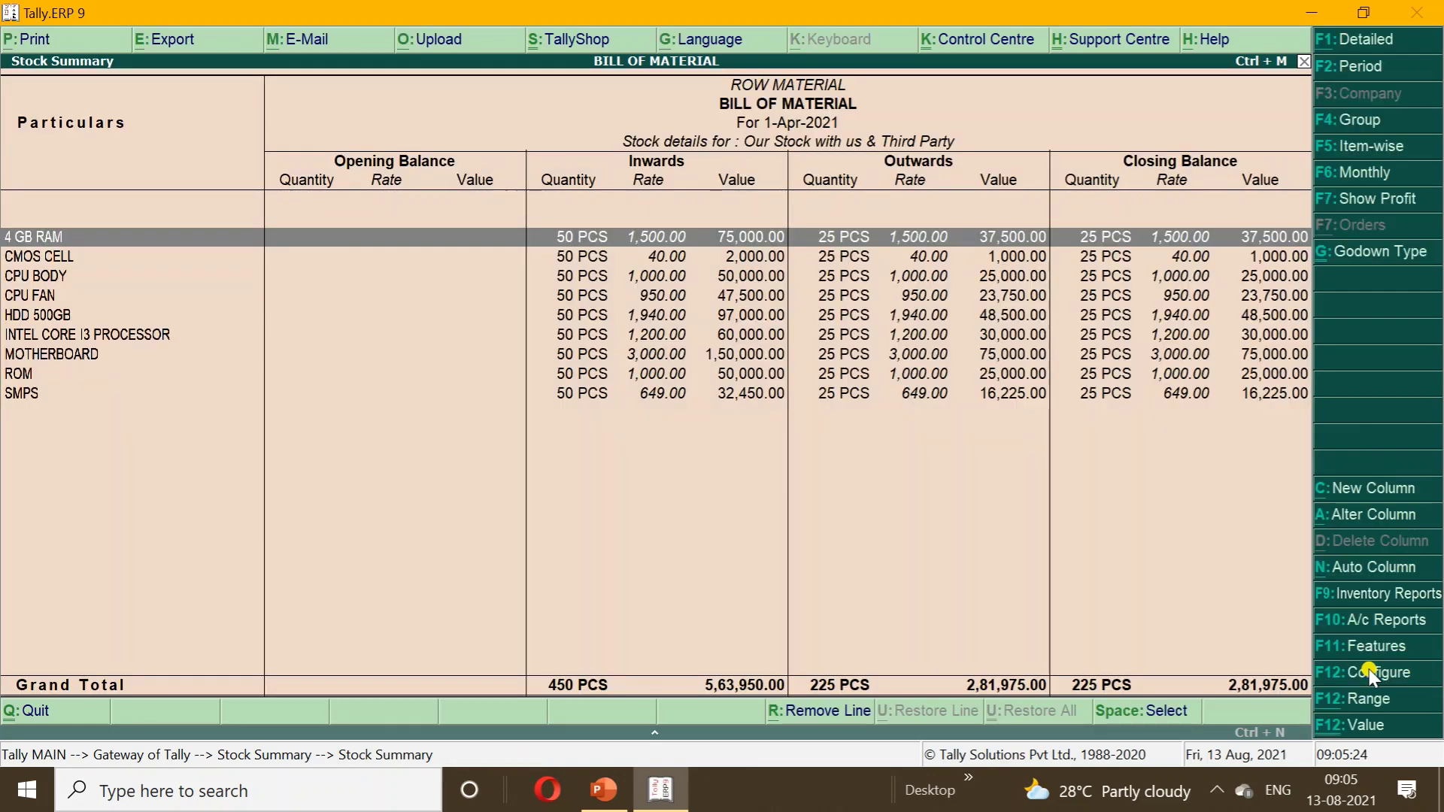
key("ctrl+a")
key("Escape")
key("Escape")
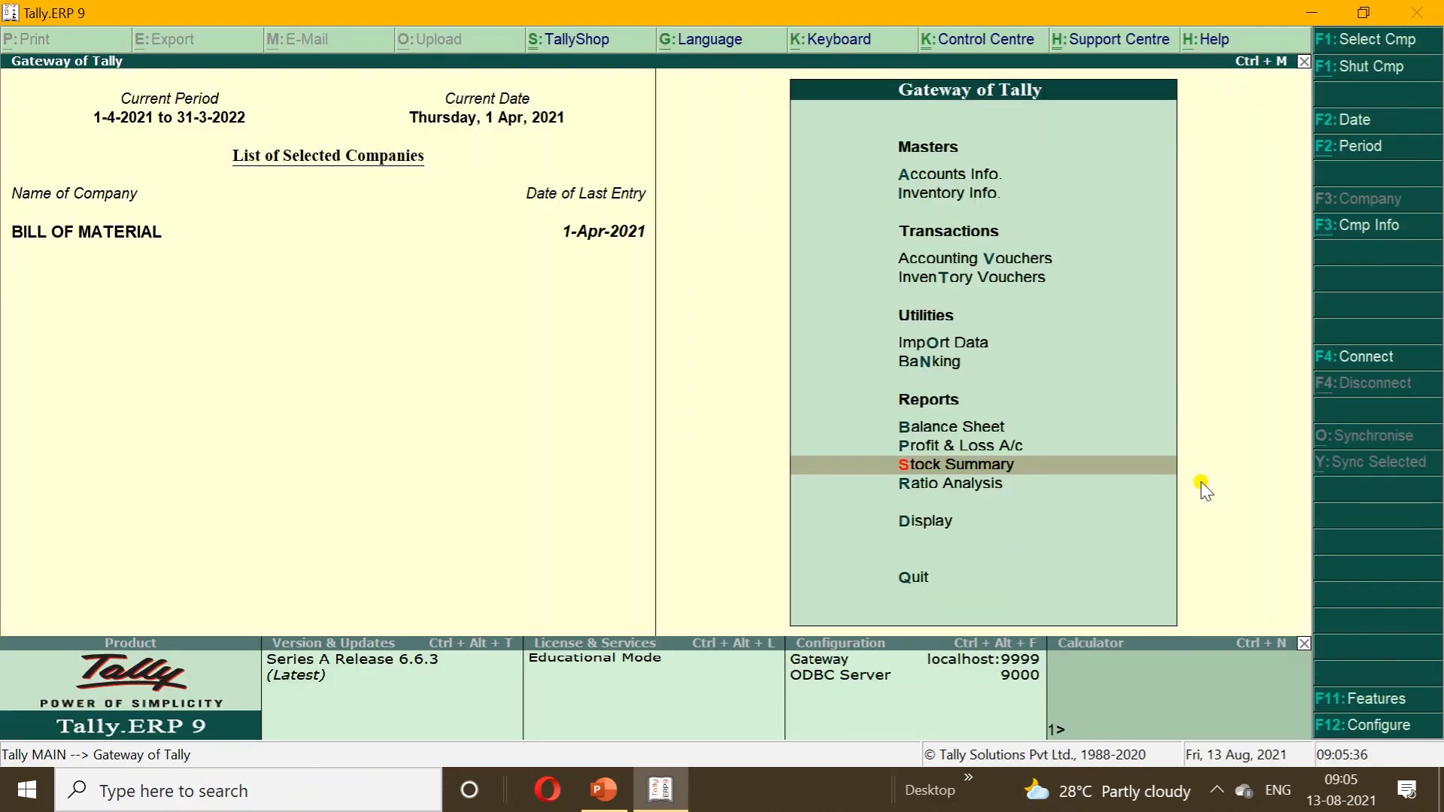
- Open the Balance Sheet, inspect the monthly summary of the CAPITAL ledger under Capital Account, and return to the Gateway of Tally
key("Up")
key("Up")
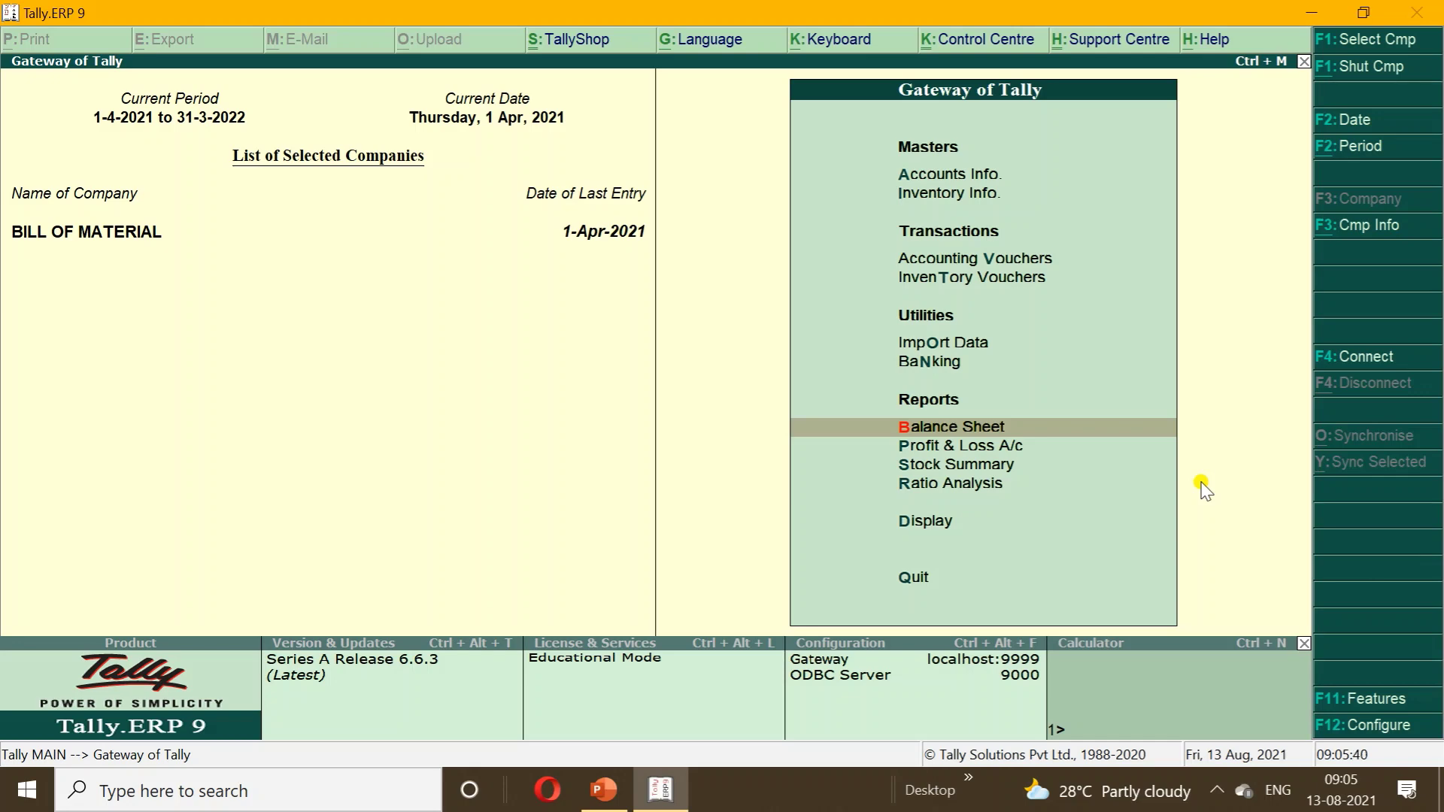
key("Return")
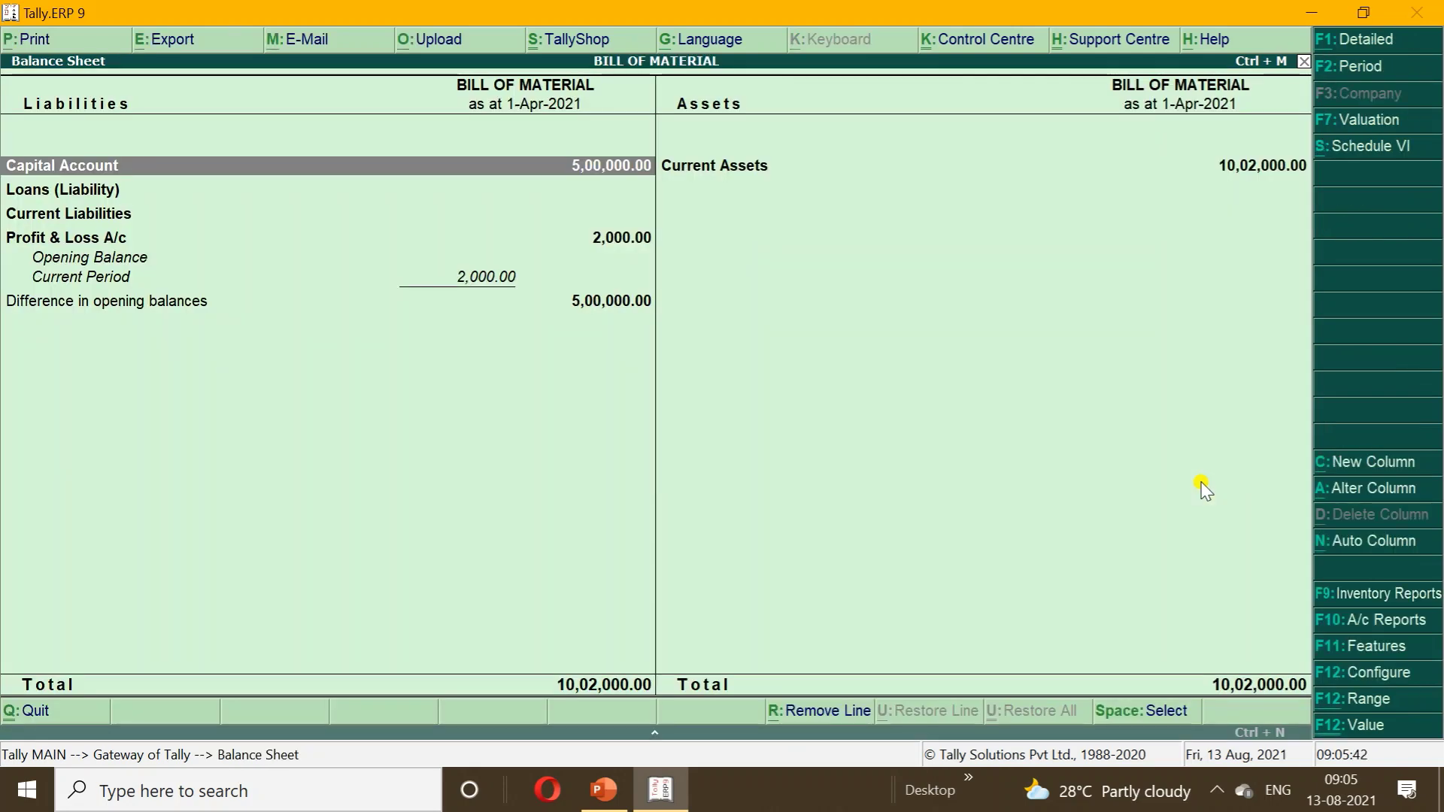
key("Return")
key("Return")
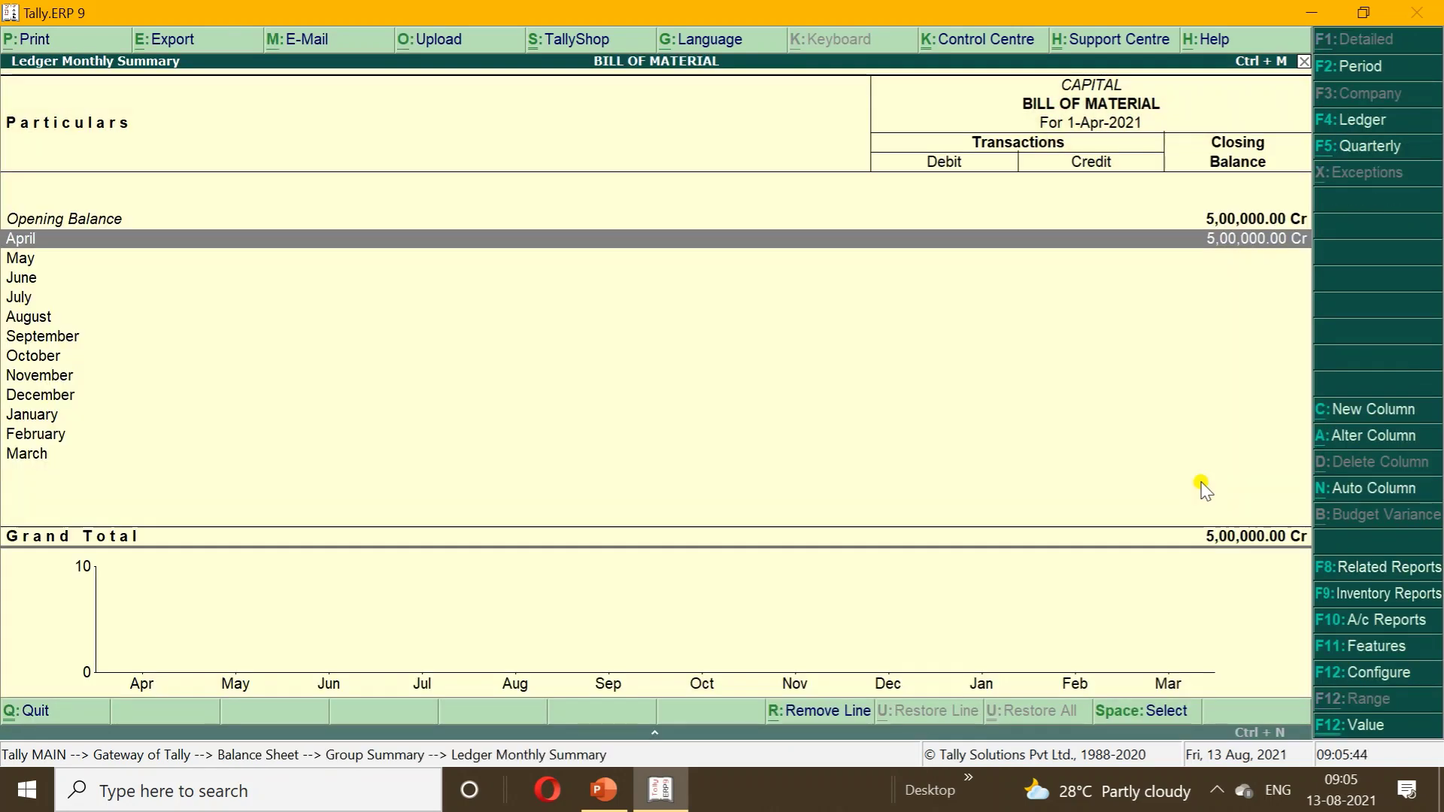
key("Escape")
key("Escape")
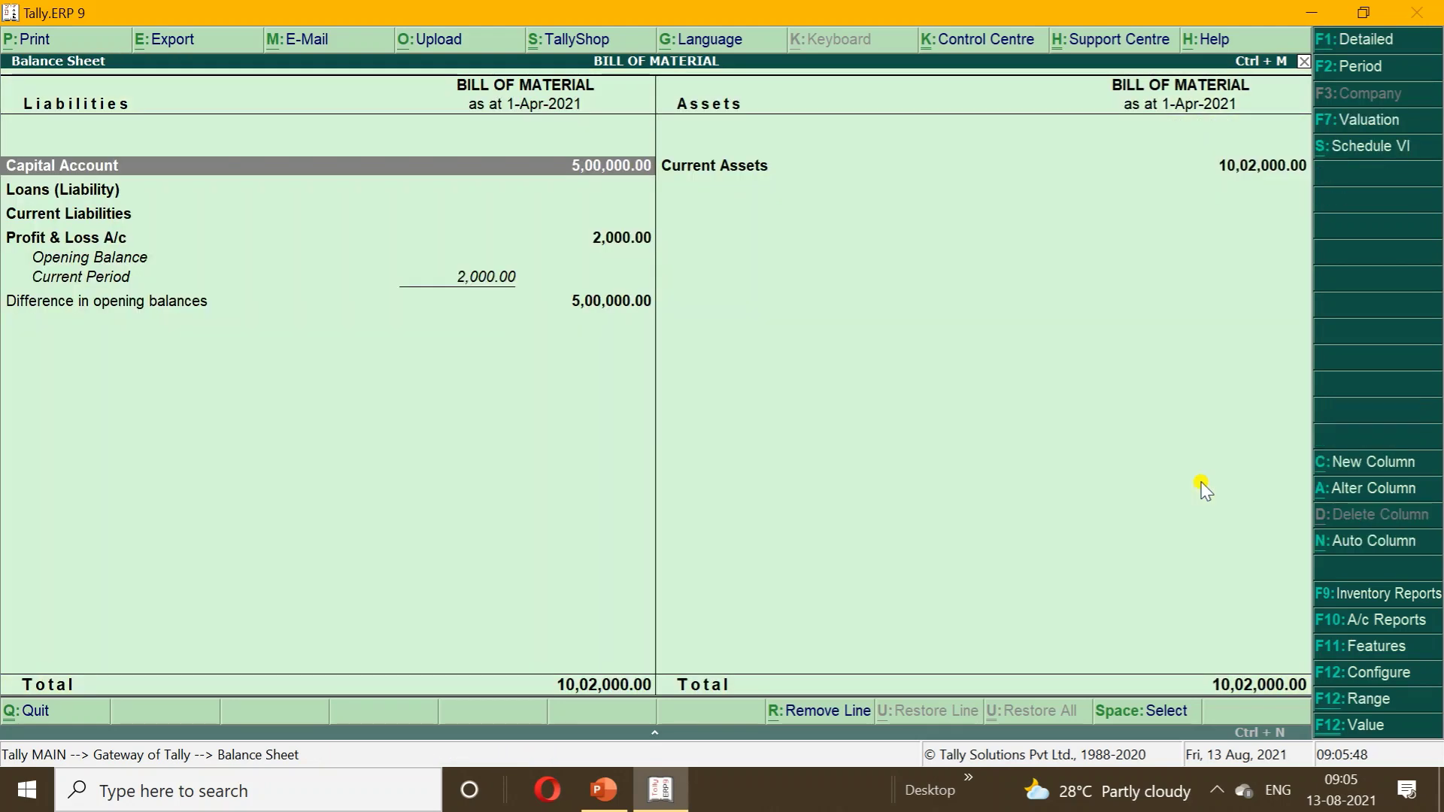
key("Escape")
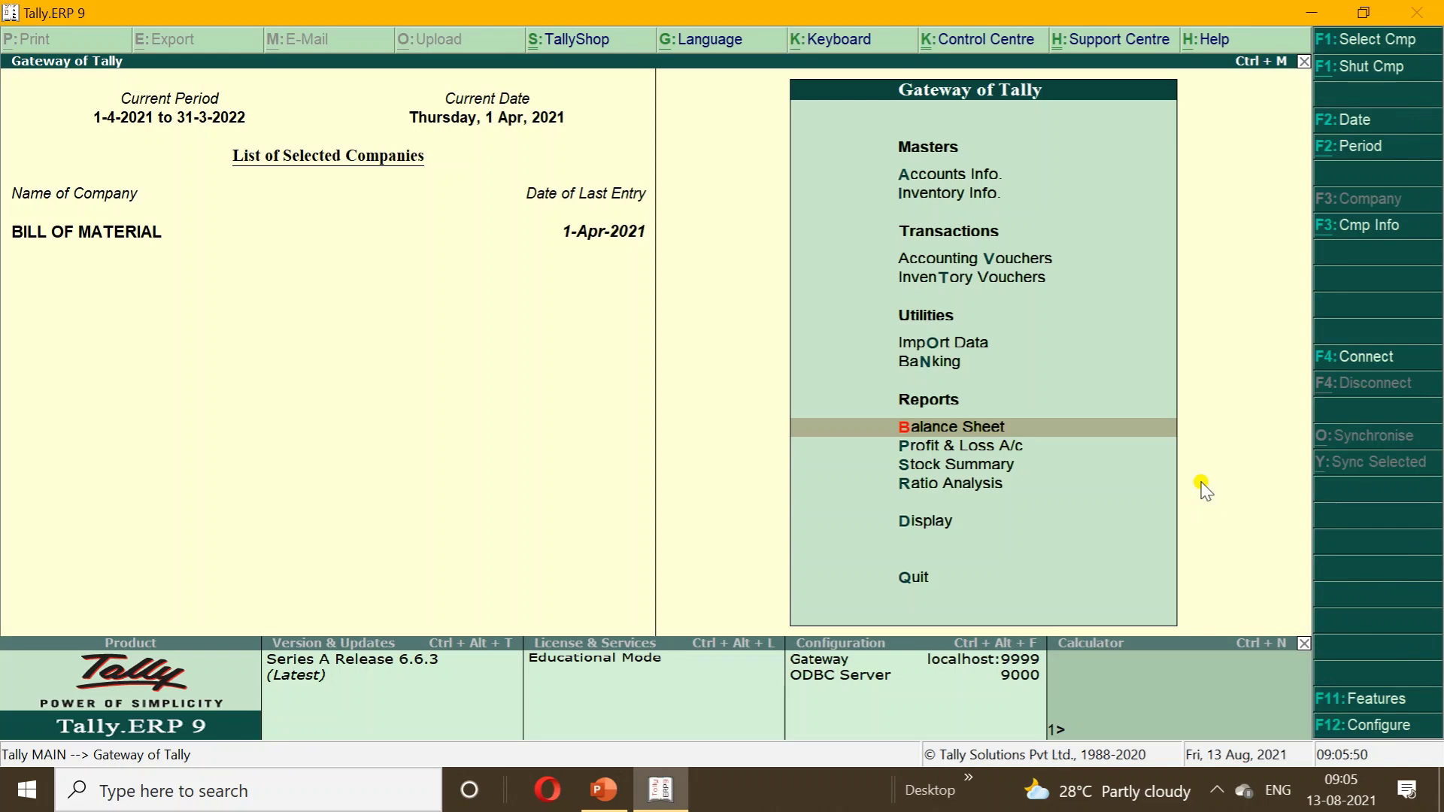
- Review the company's Profit & Loss A/c and return to the Gateway of Tally
key("Down")
key("Down")
key("Up")
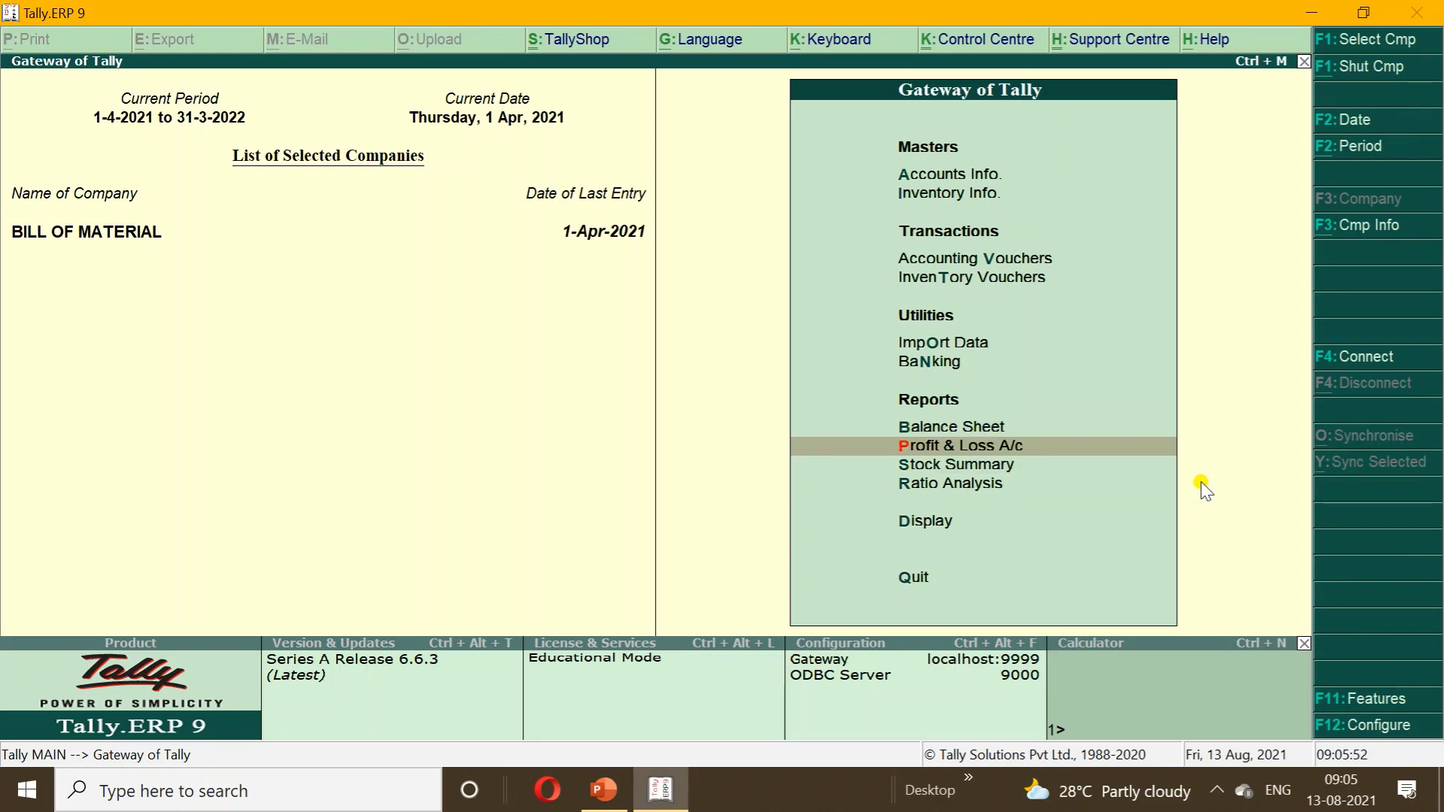
key("Return")
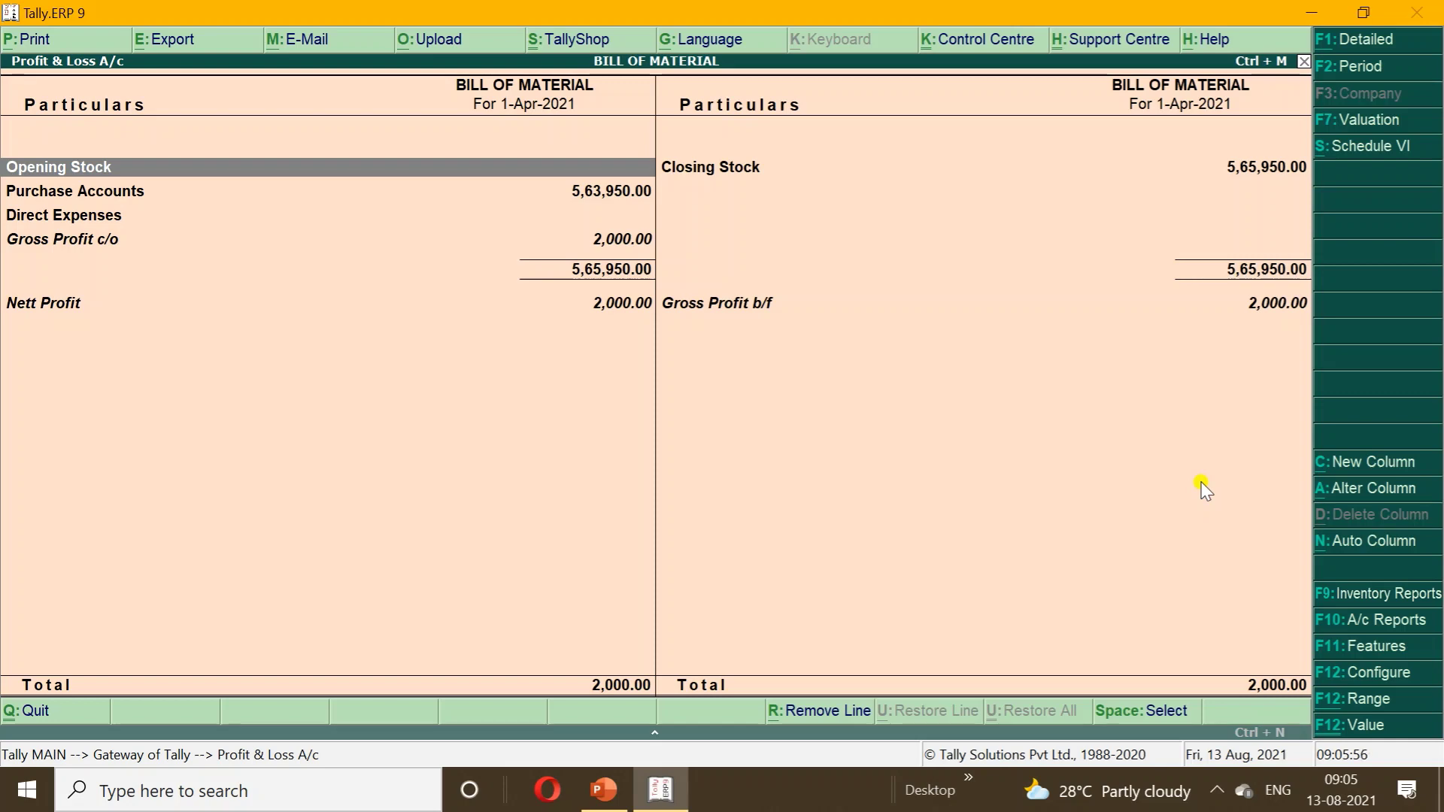
key("F2")
key("Escape")
key("Escape")
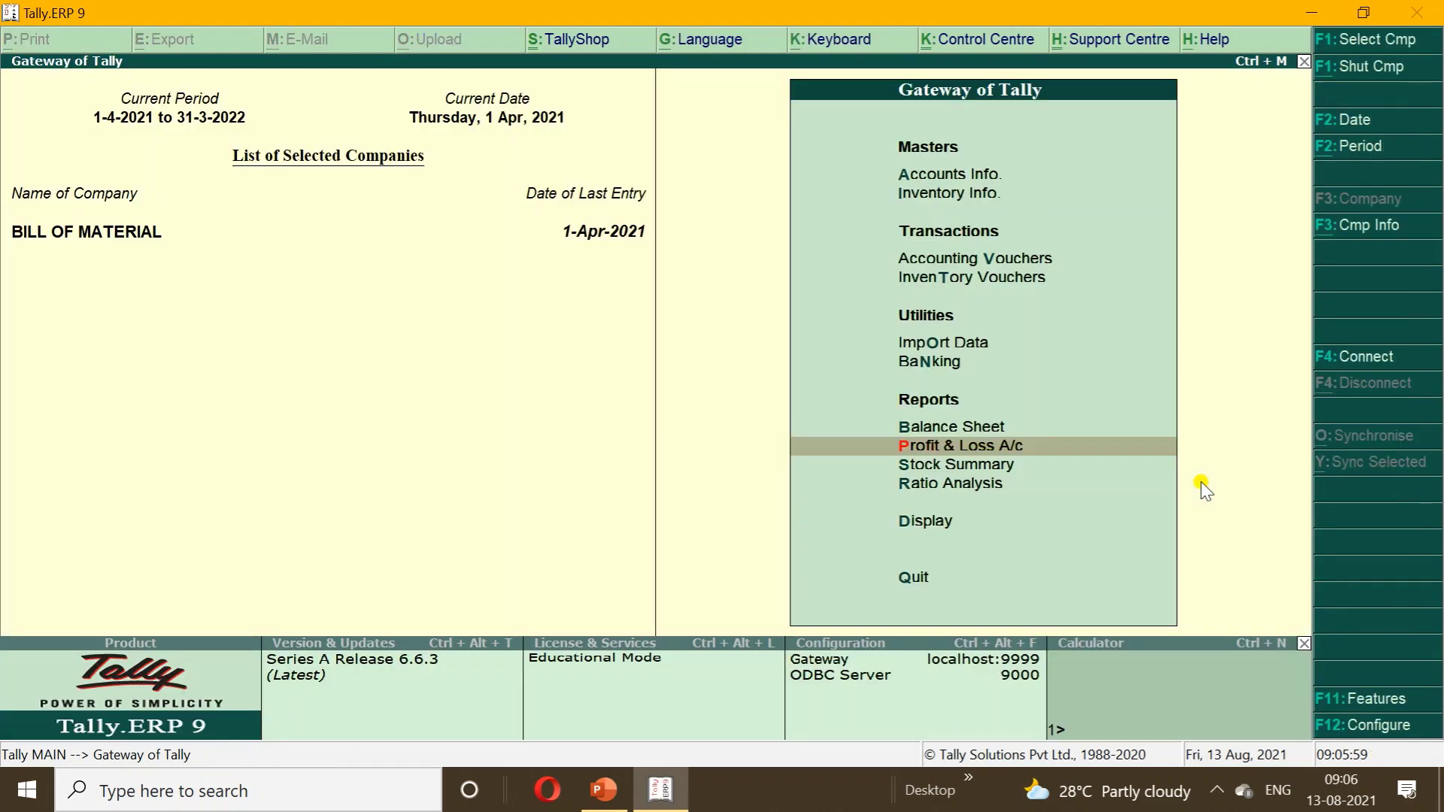
- Examine the Trial Balance in detailed format and switch to the BILL OF MATERIAL IN TALLY ERP 9 presentation in PowerPoint
key("Down")
key("Down")
key("Down")
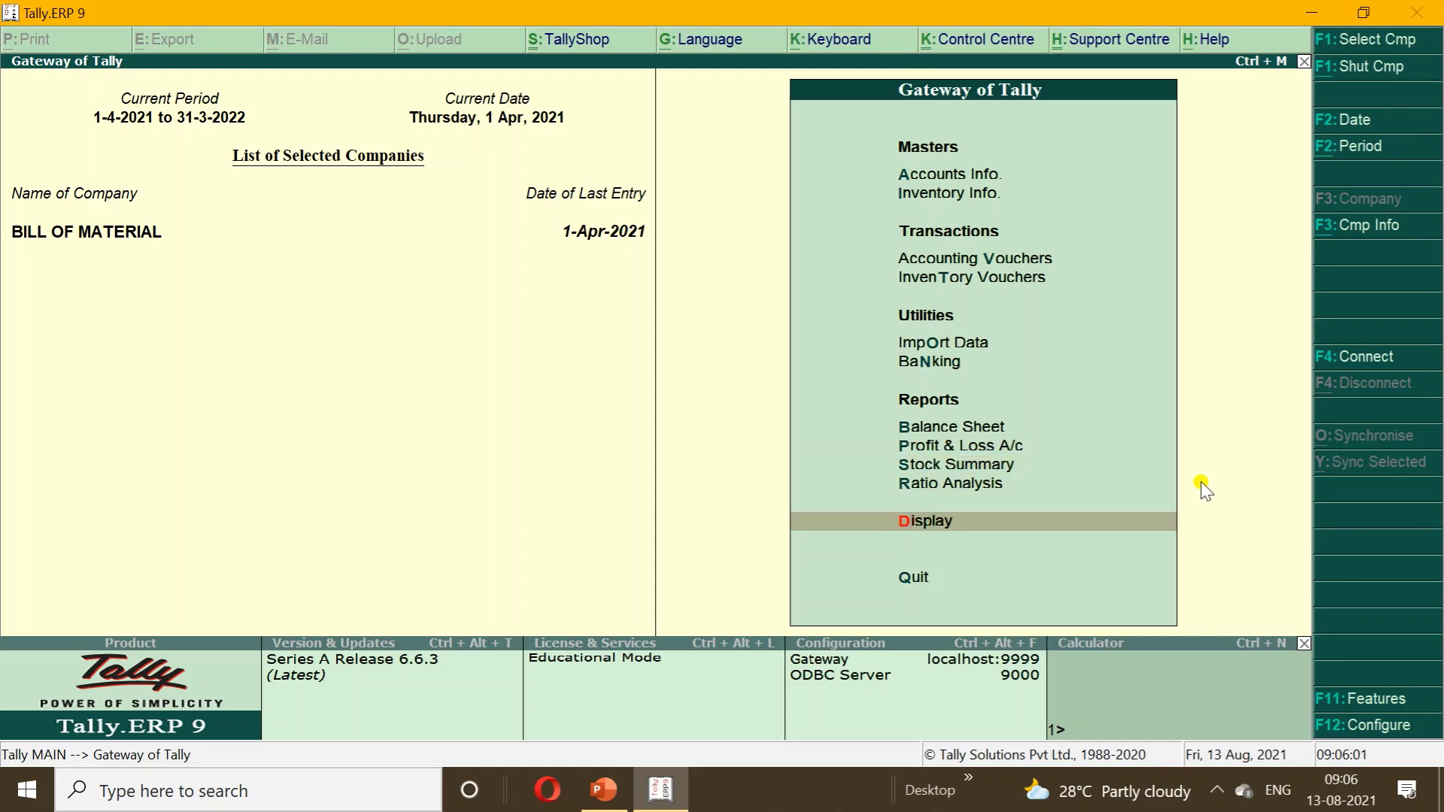
key("Return")
key("Return")
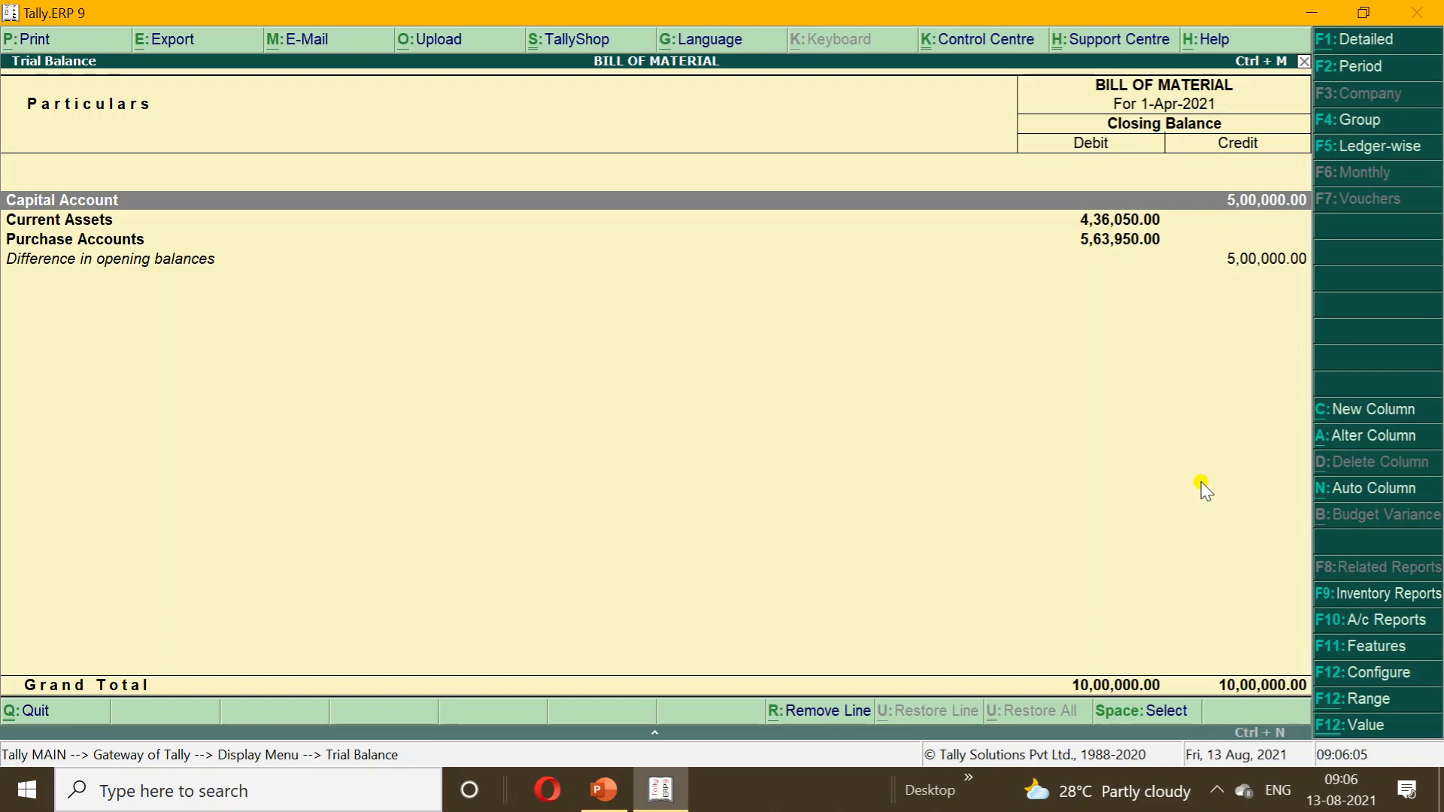
key("alt+F1")
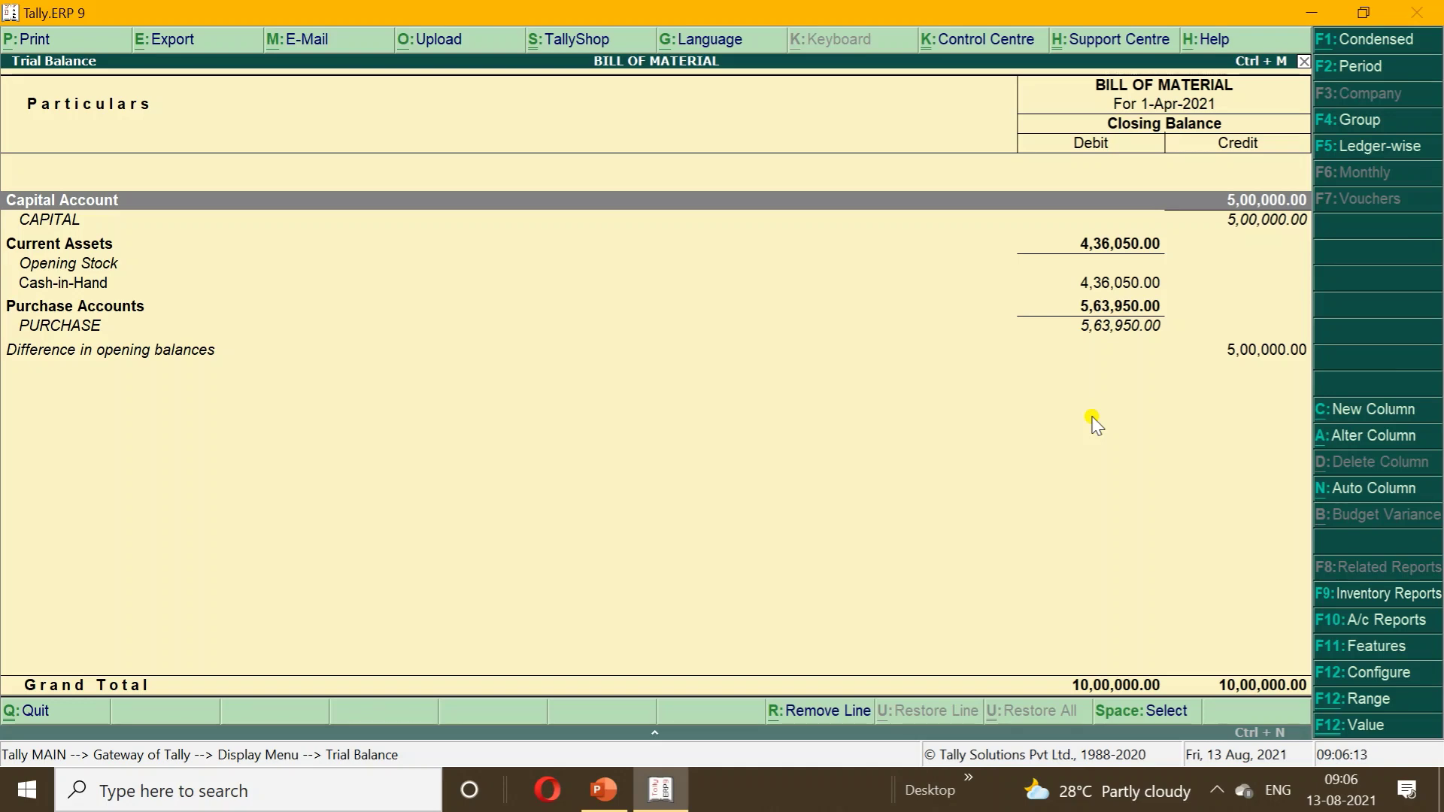
key("Escape")
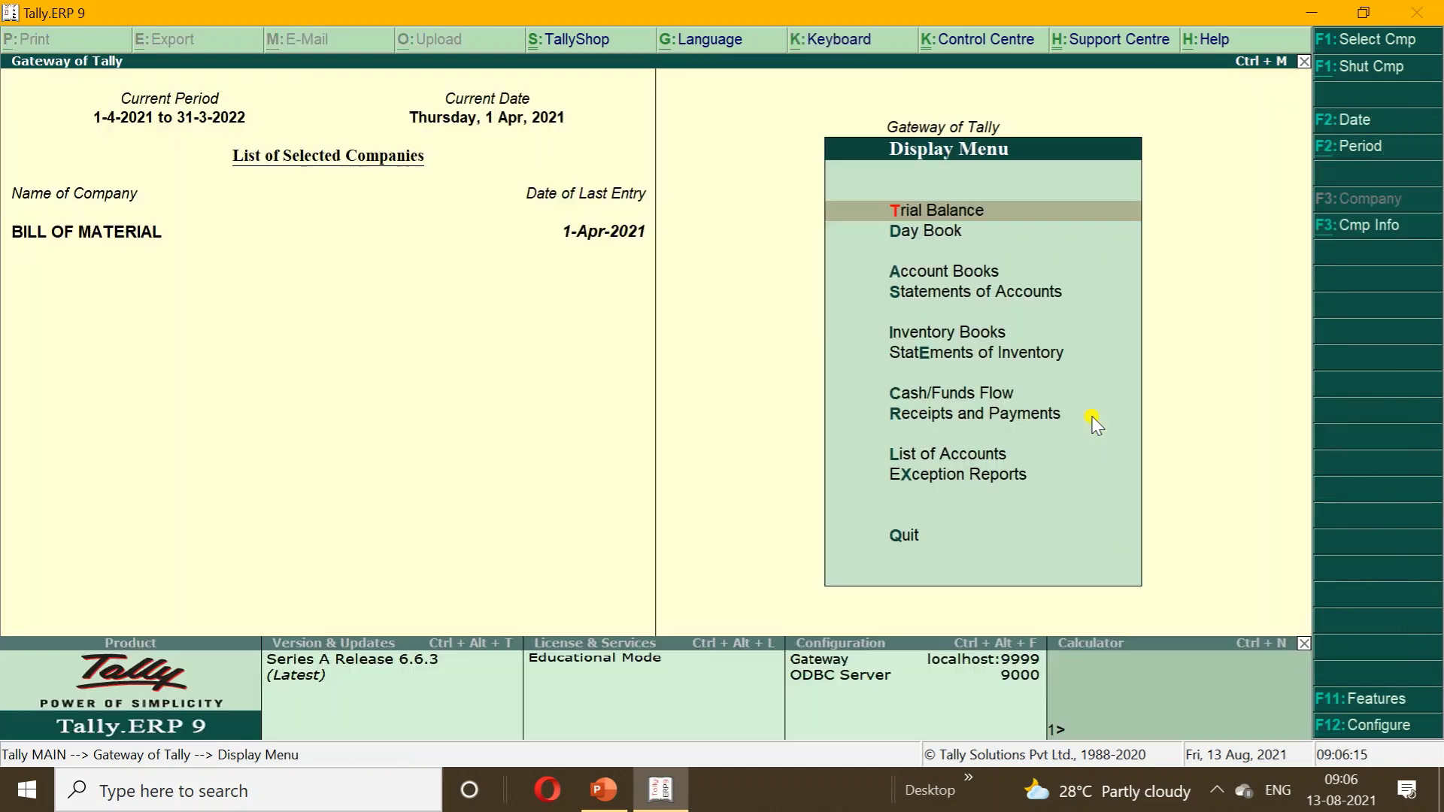
left_click(604, 790)
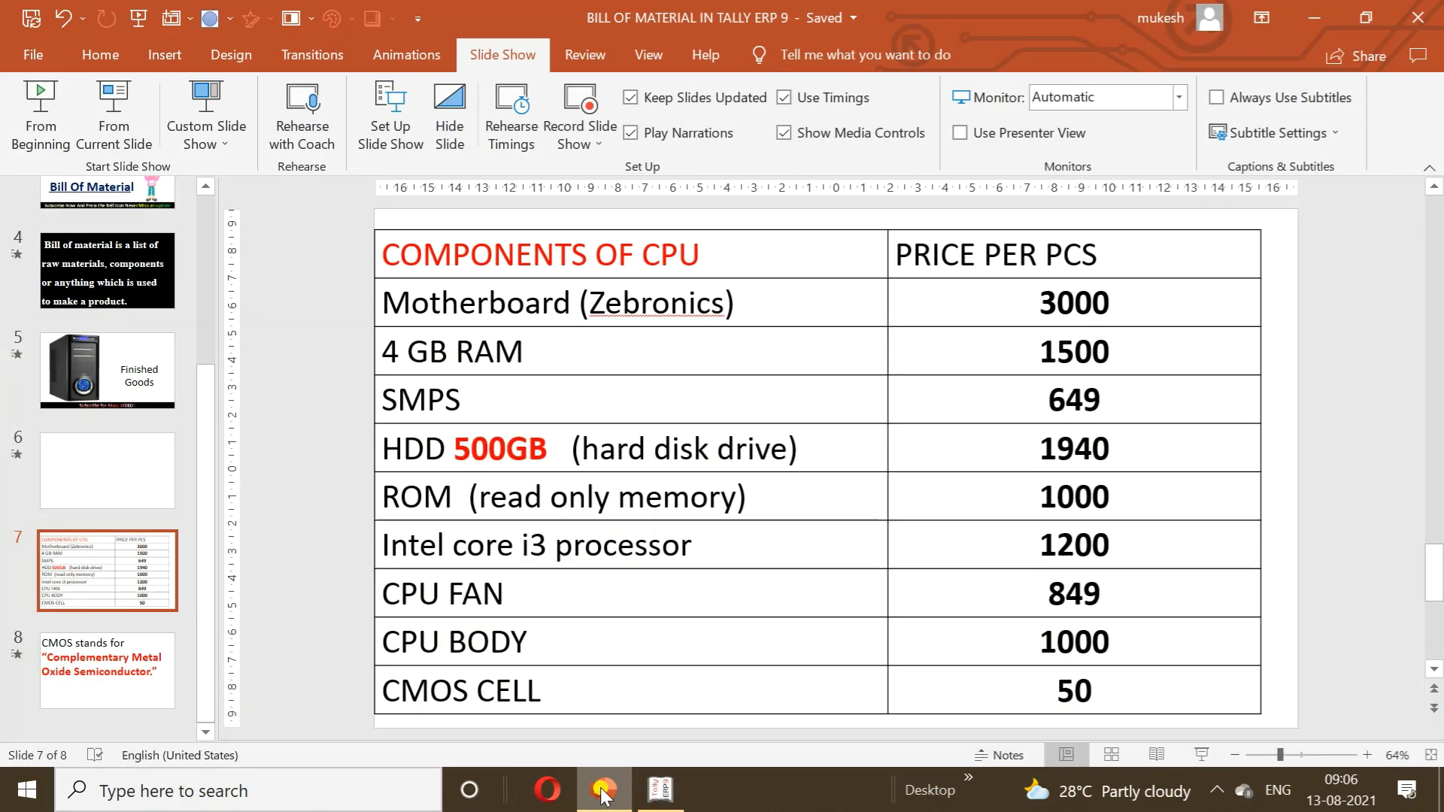